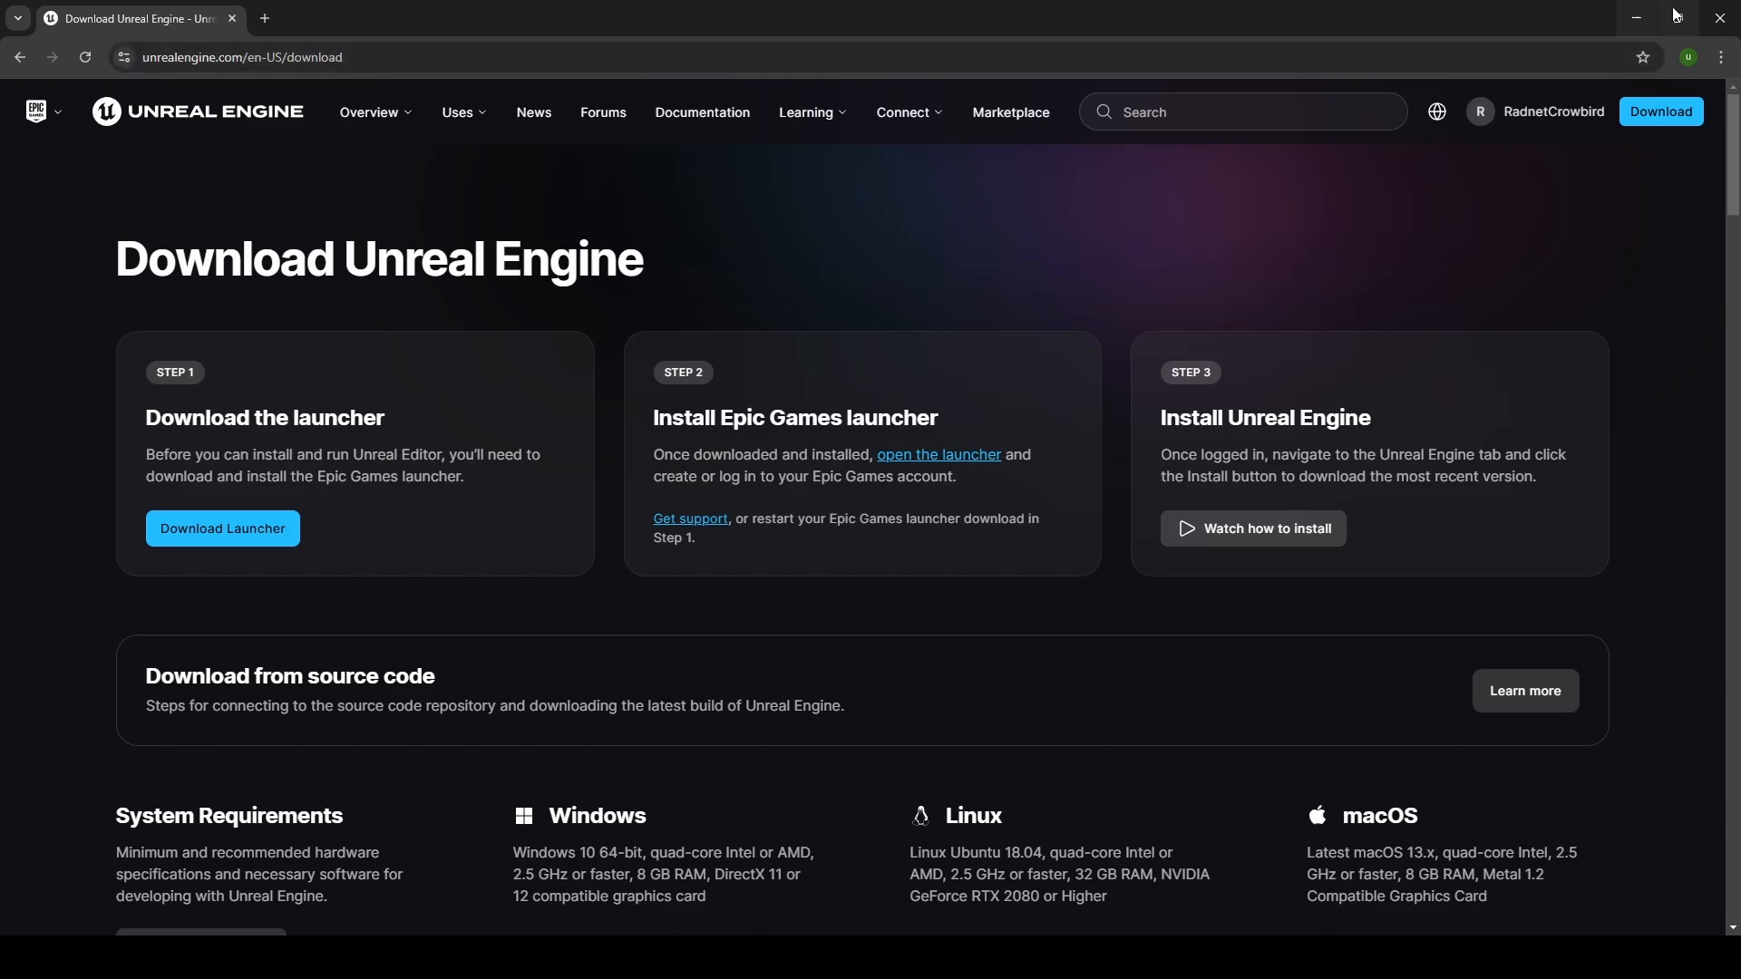
- Switch to the Epic Games Launcher, search the Fab Library for "fab", and launch Unreal Engine 5.3.2
{"action": "left_click", "coordinate": [1723, 16]}
{"action": "double_click", "coordinate": [848, 116]}
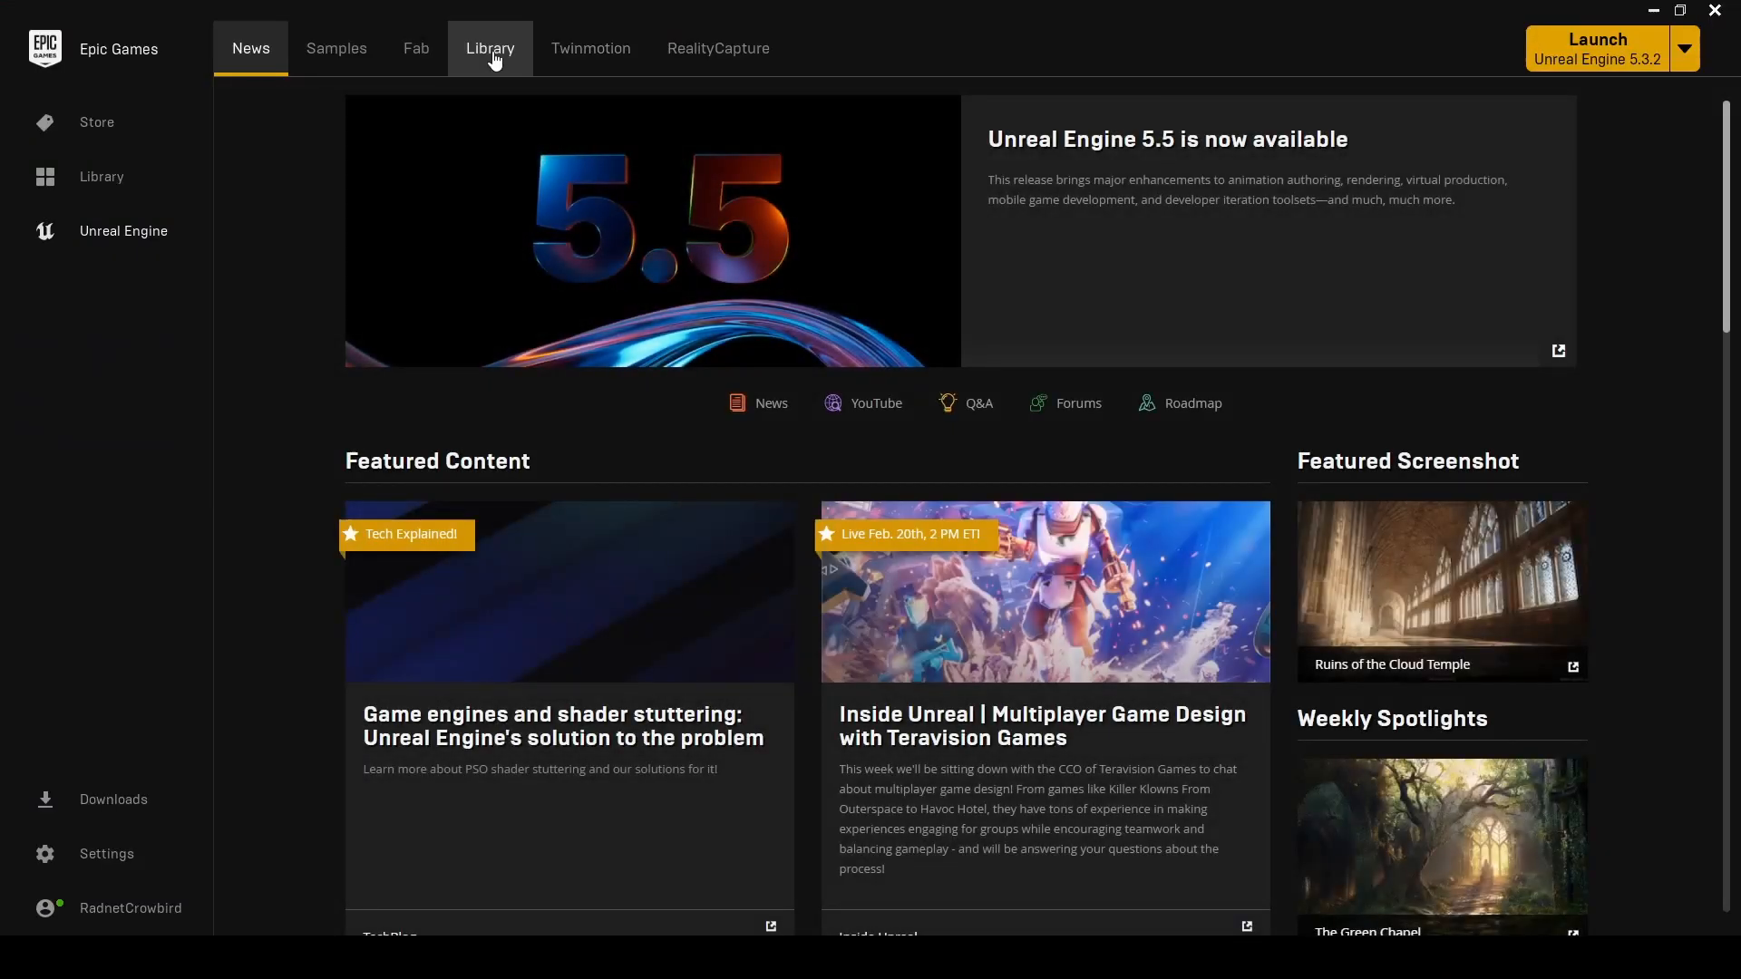
{"action": "left_click", "coordinate": [494, 61]}
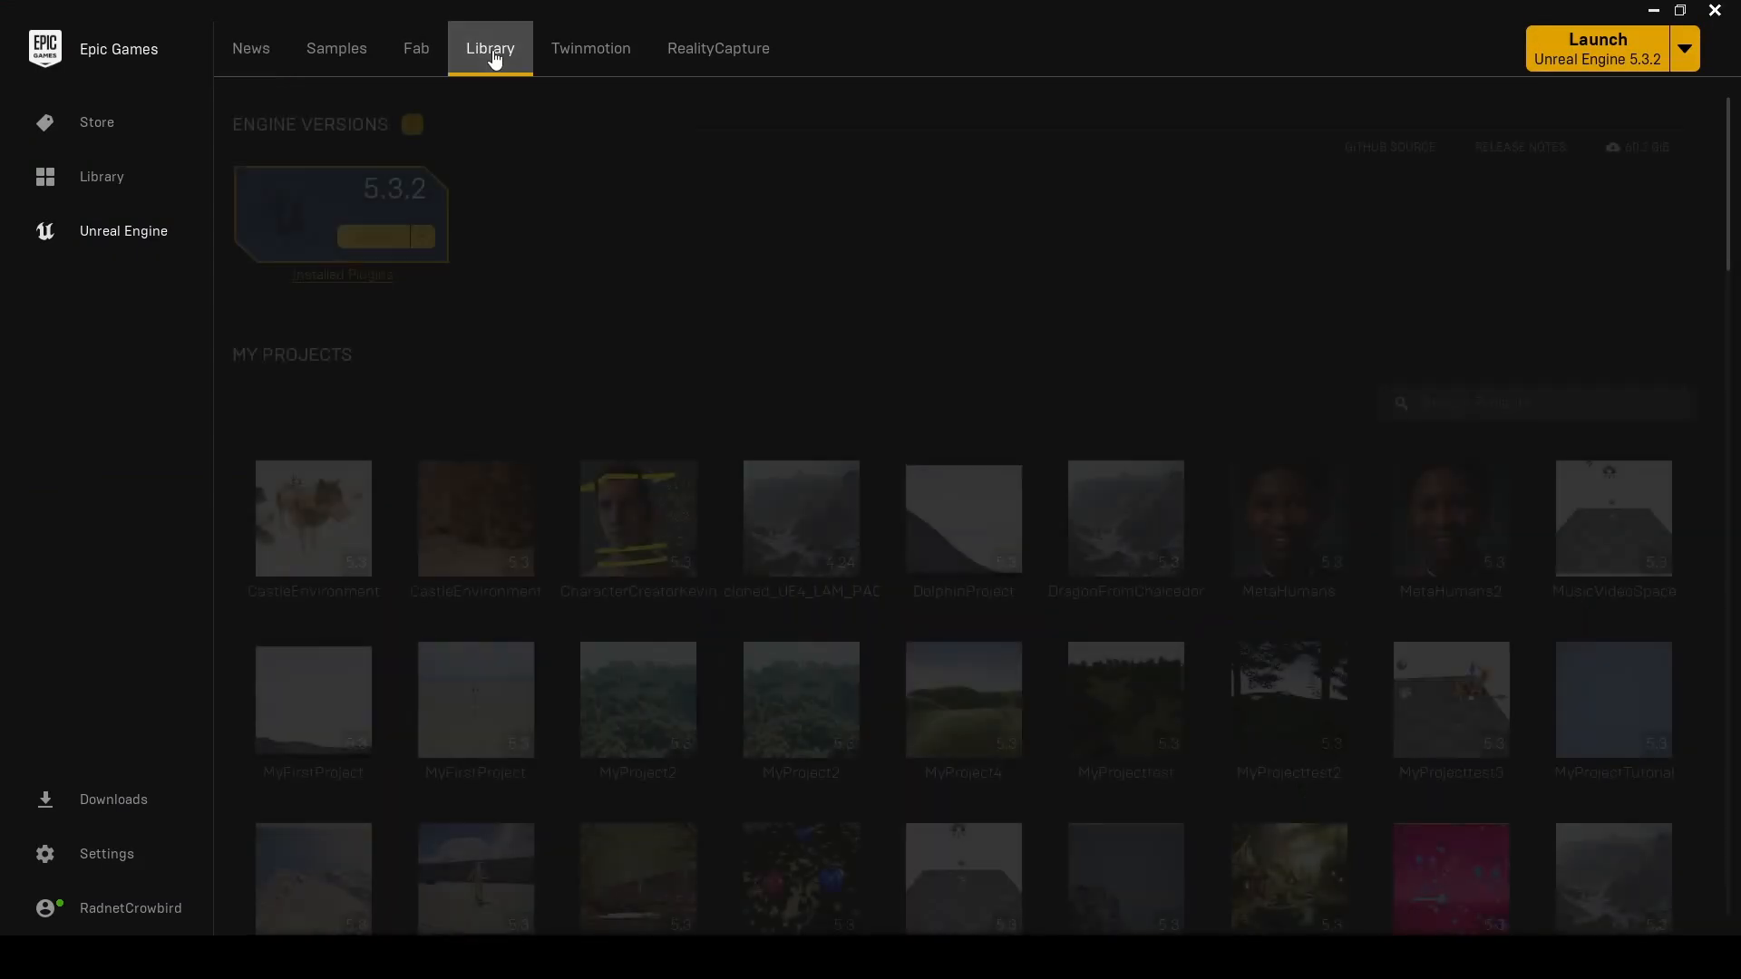
{"action": "scroll", "coordinate": [1534, 503], "scroll_direction": "down", "scroll_amount": 8}
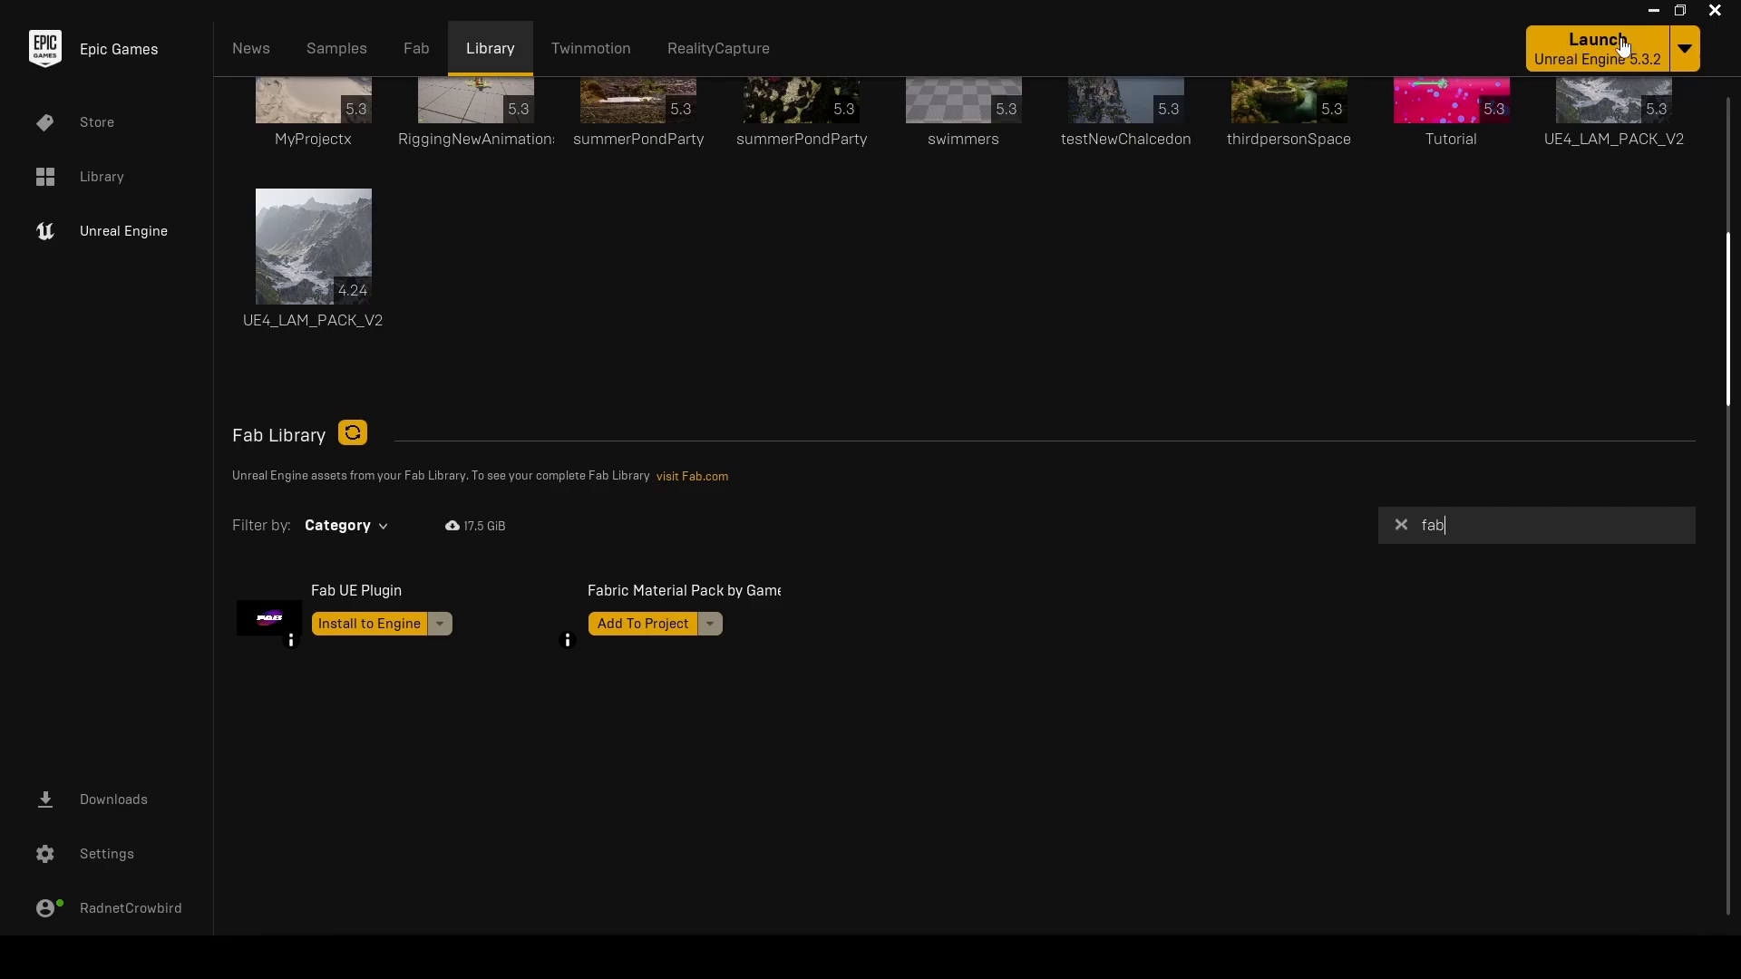
{"action": "left_click", "coordinate": [1713, 11]}
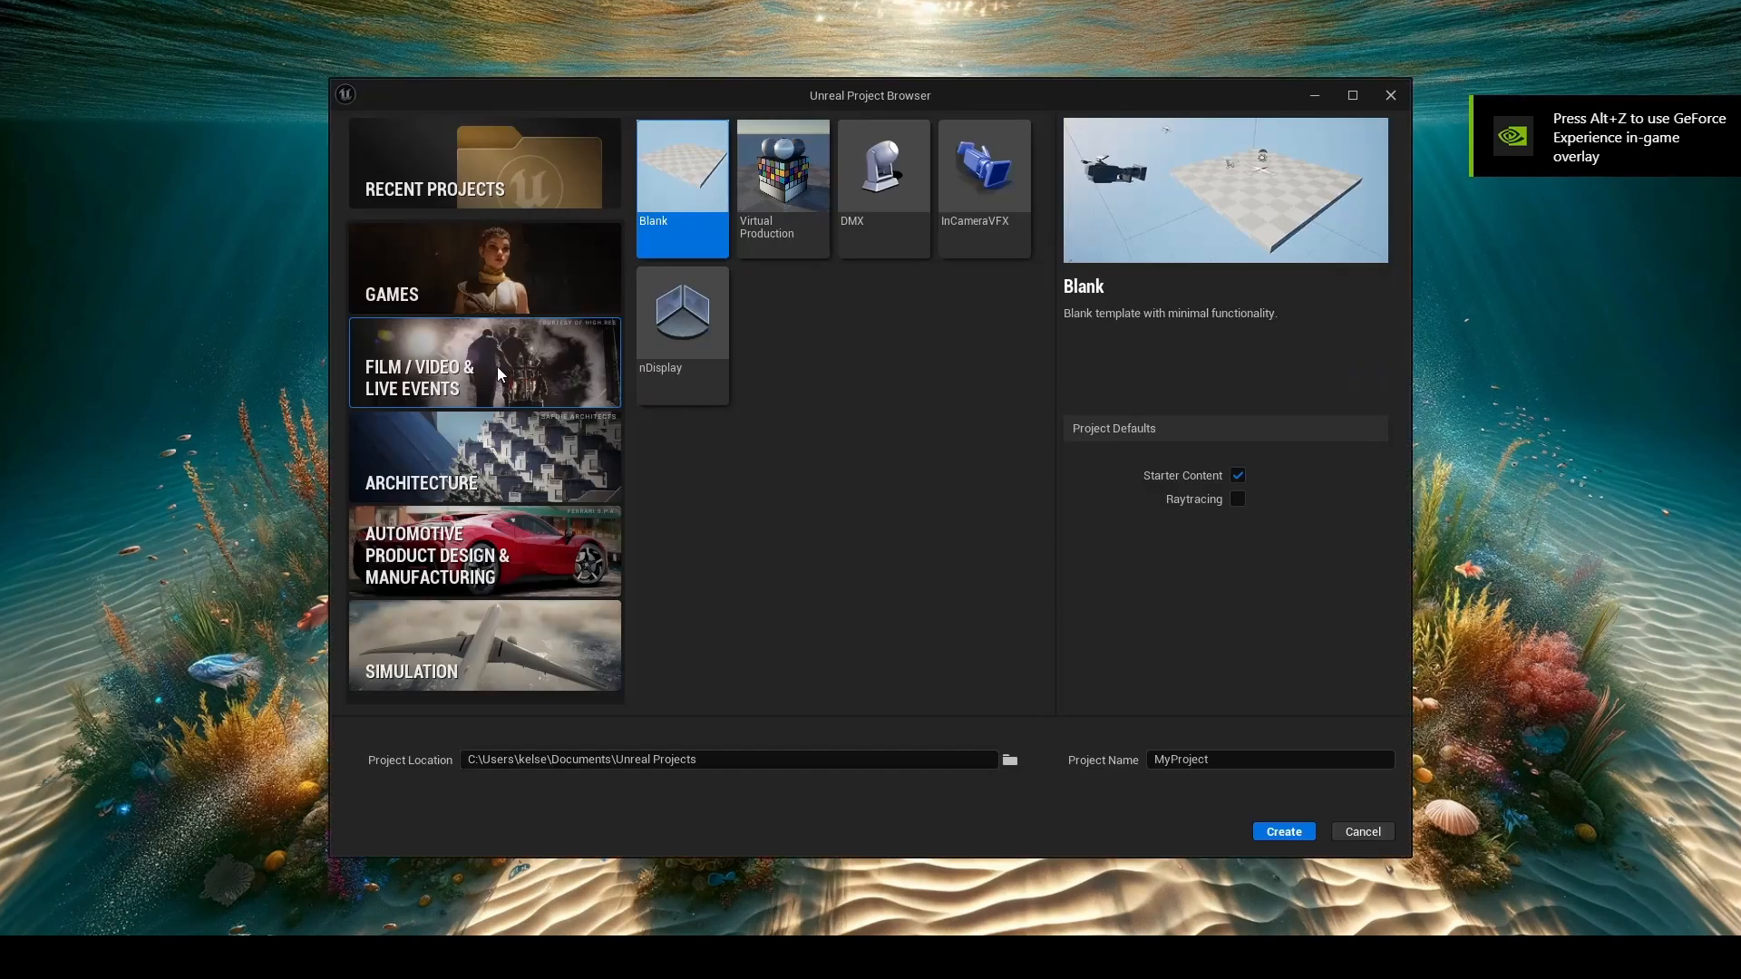
- Create a Blank Film / Video & Live Events project with starter content, named test_project
{"action": "left_click_drag", "start_coordinate": [1215, 762], "coordinate": [1097, 766]}
{"action": "type", "text": "test_project"}
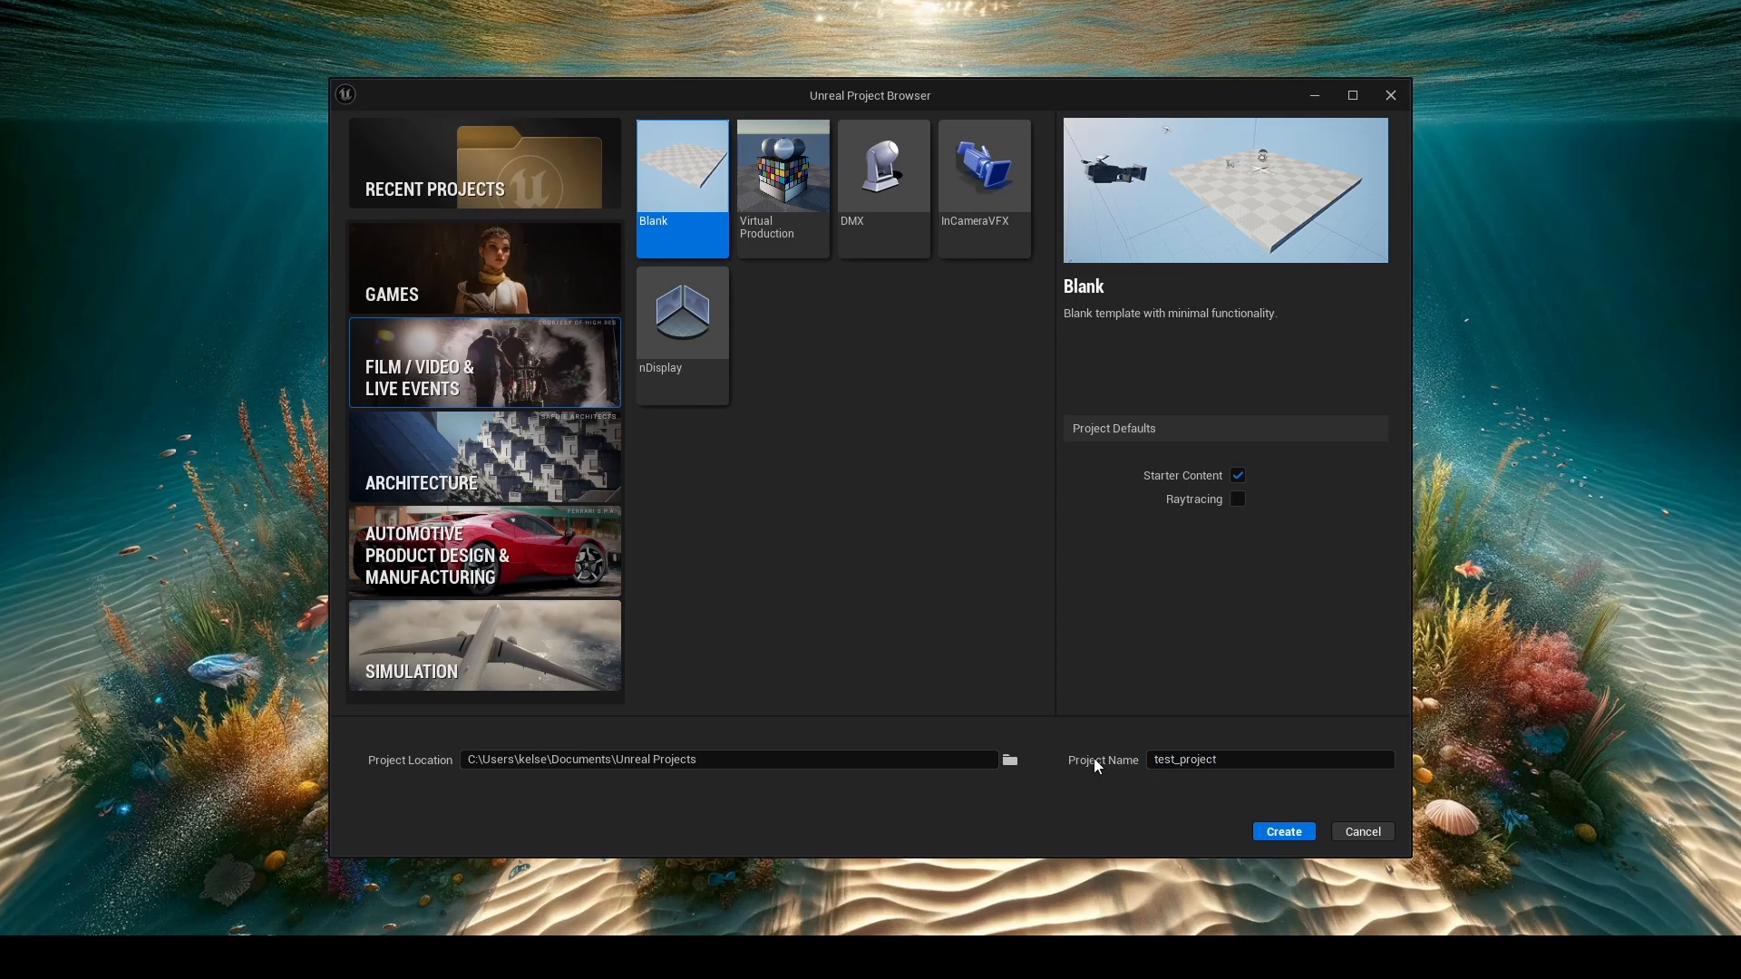
{"action": "left_click", "coordinate": [1284, 831]}
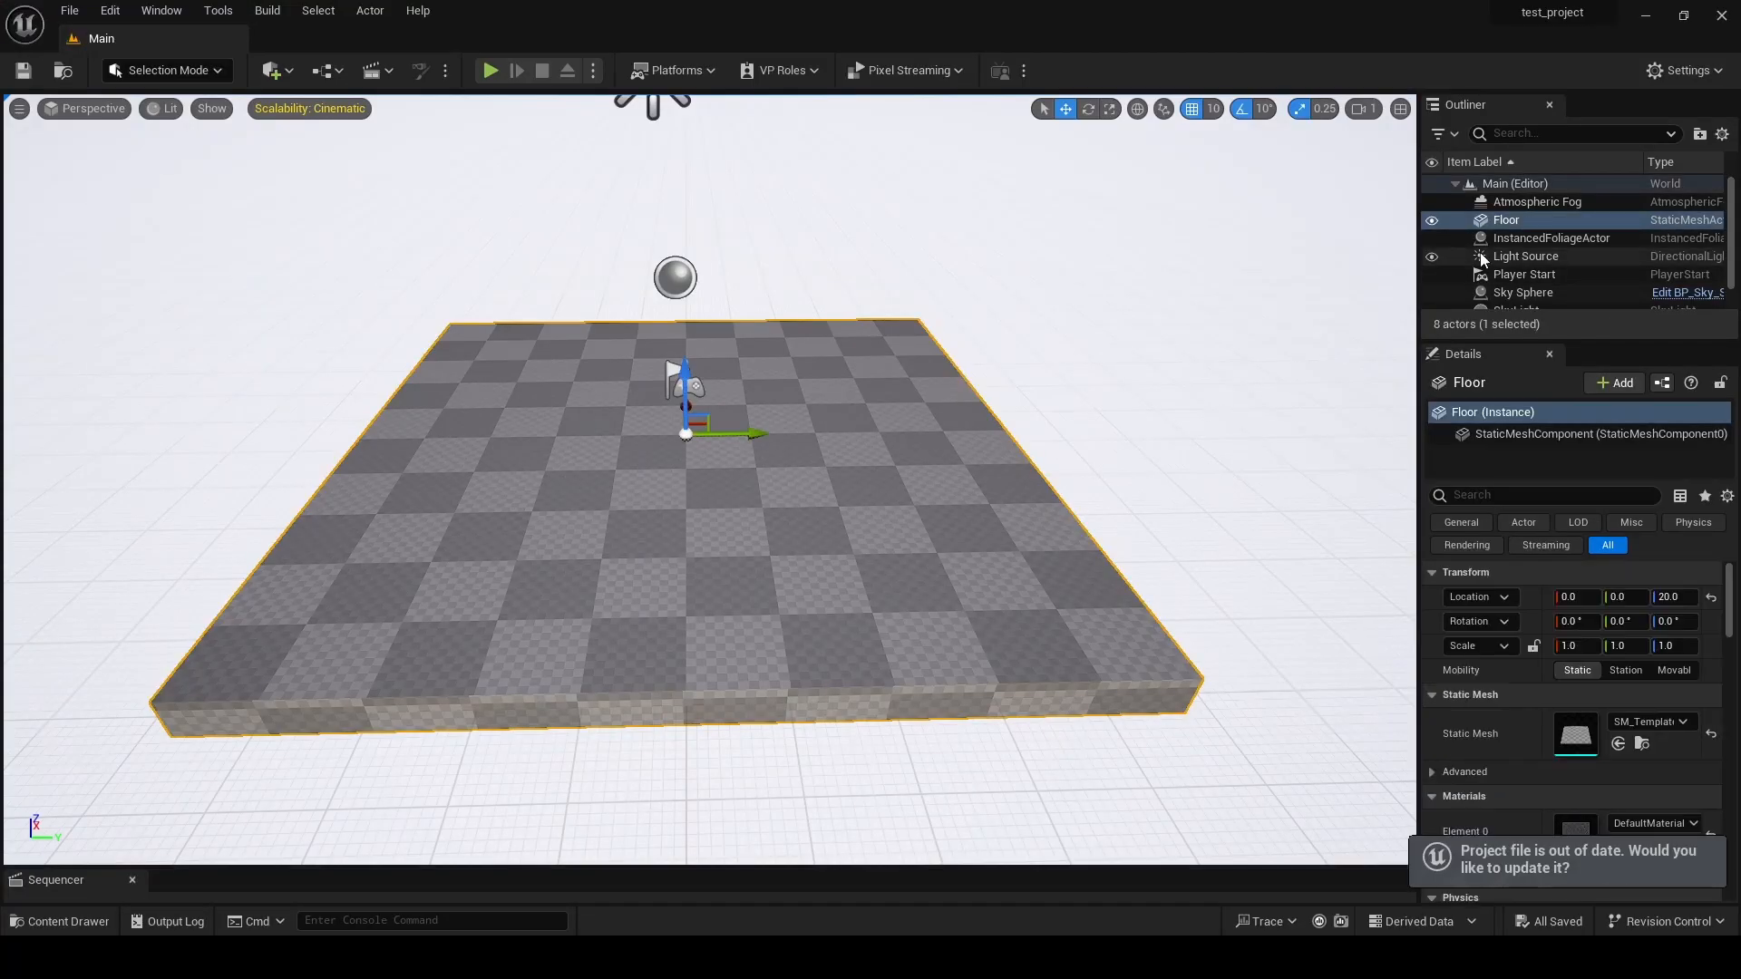
- Delete the Floor actor from the level and switch the editor to Landscape Mode
{"action": "key", "text": "Delete"}
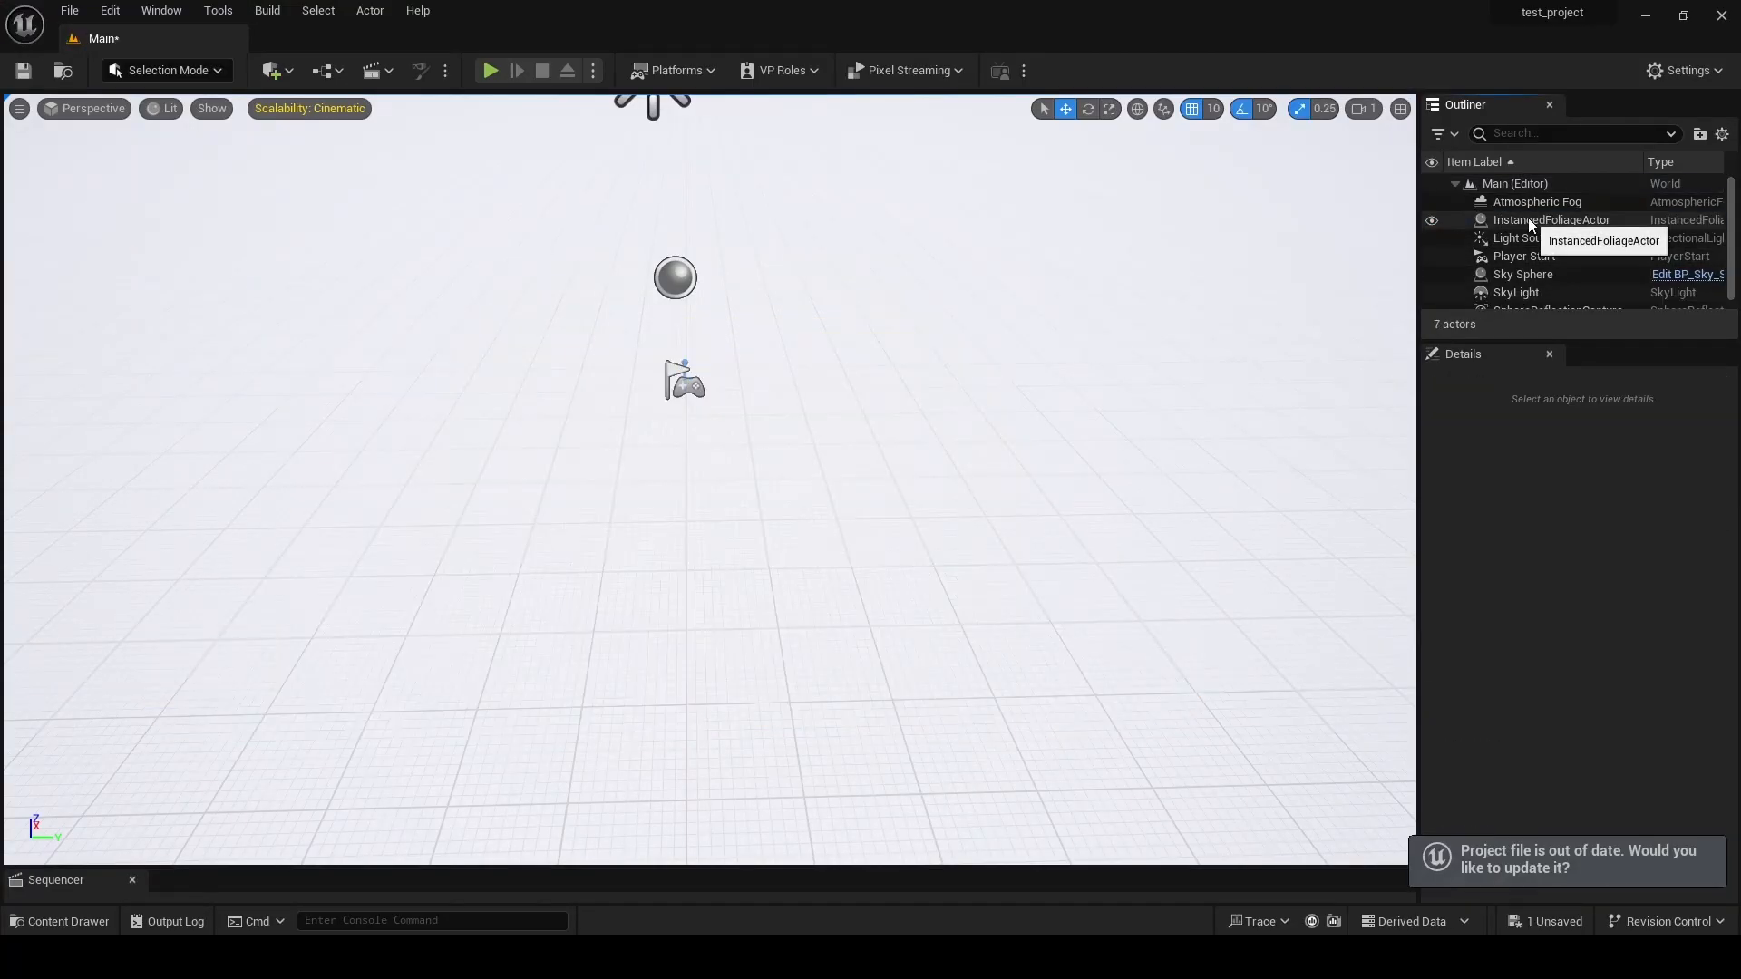
{"action": "left_click", "coordinate": [219, 73]}
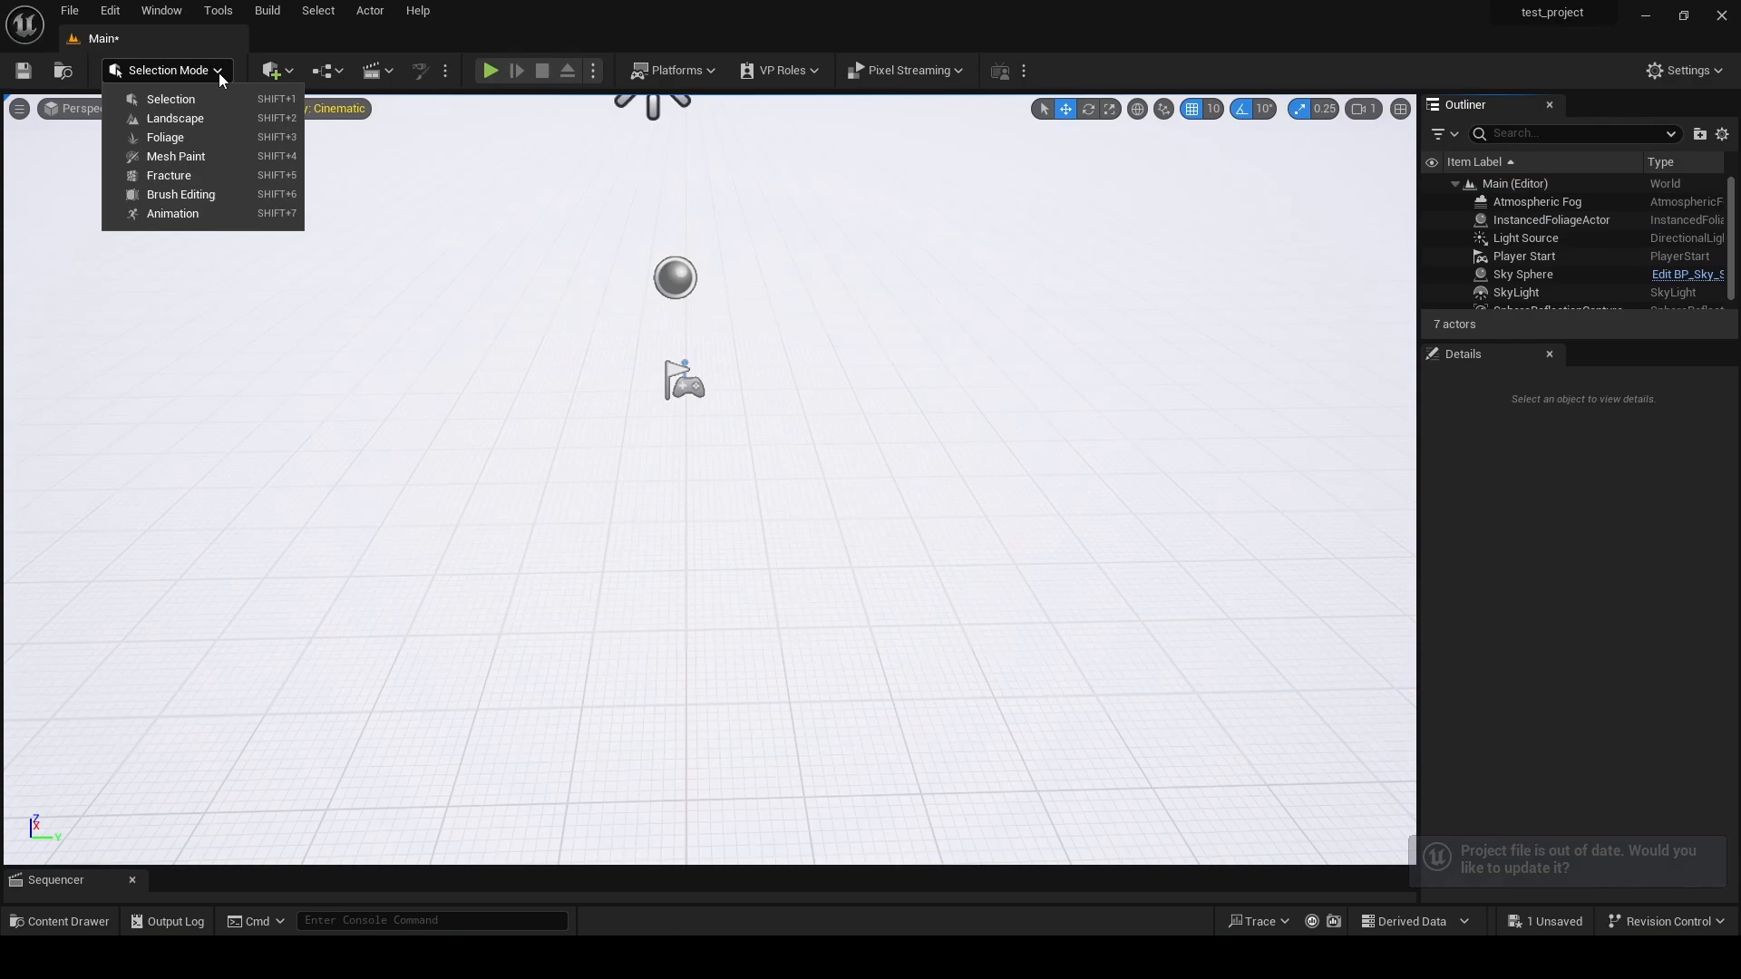
{"action": "left_click", "coordinate": [186, 119]}
- Create a new landscape using the M_Ground_Grass material and a section size of 7×7 quads
{"action": "left_click", "coordinate": [301, 302]}
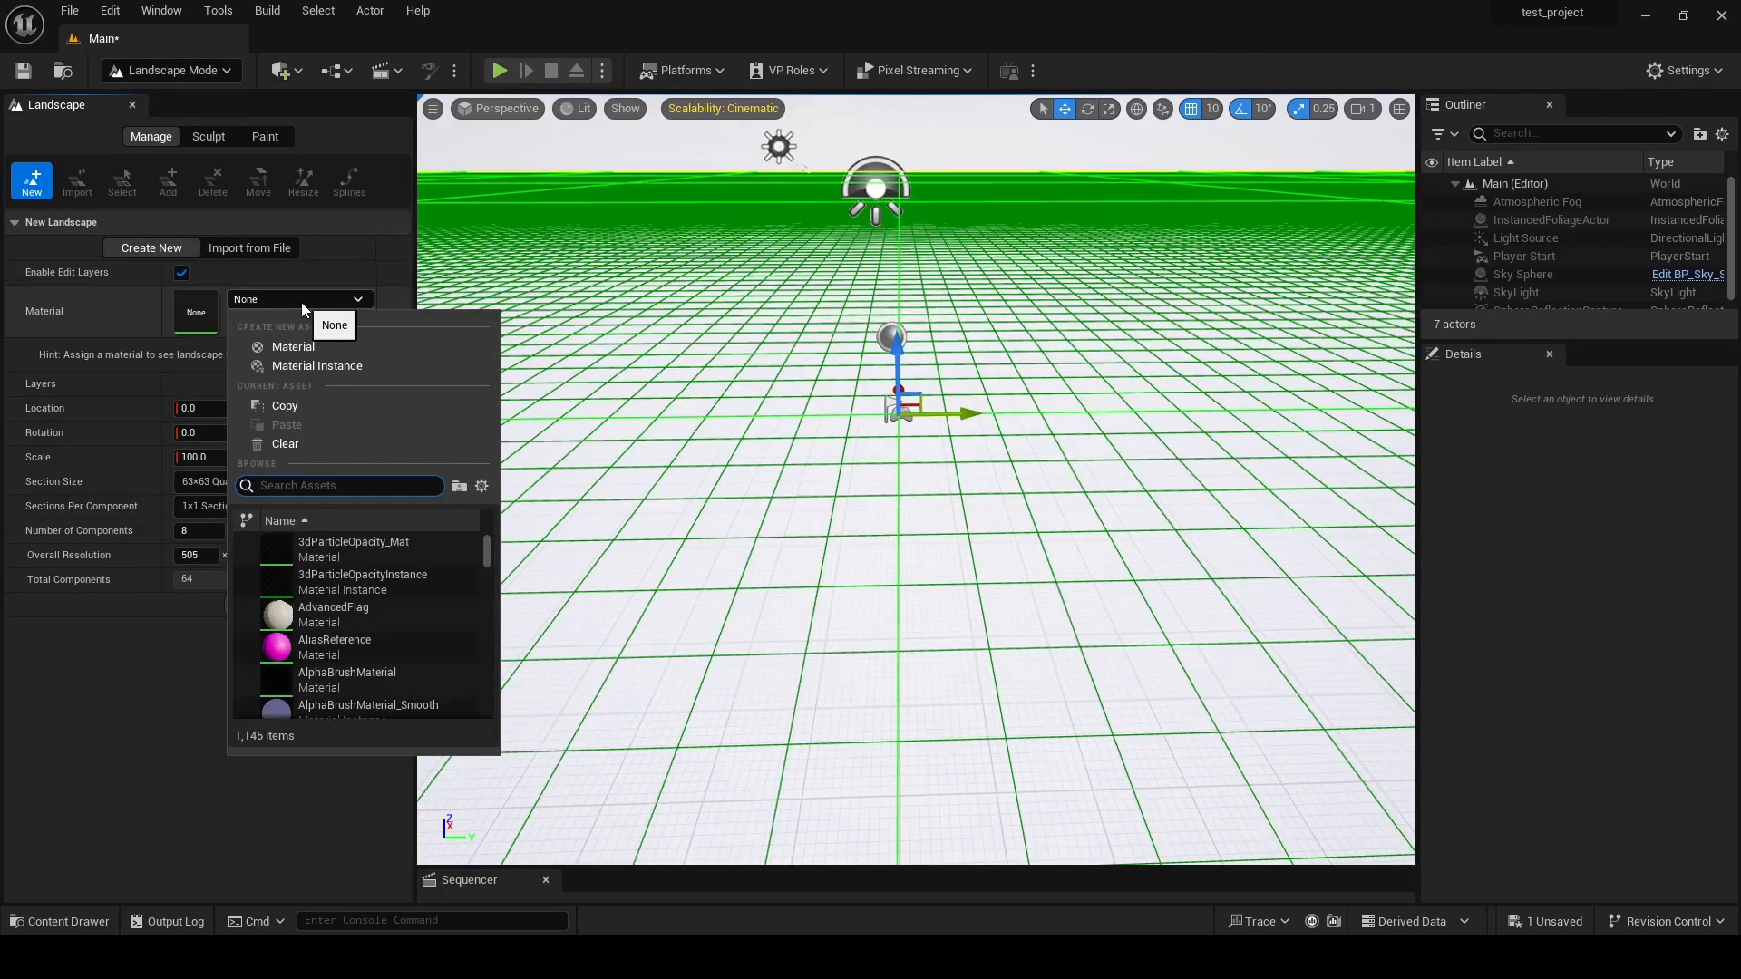
{"action": "type", "text": "grass"}
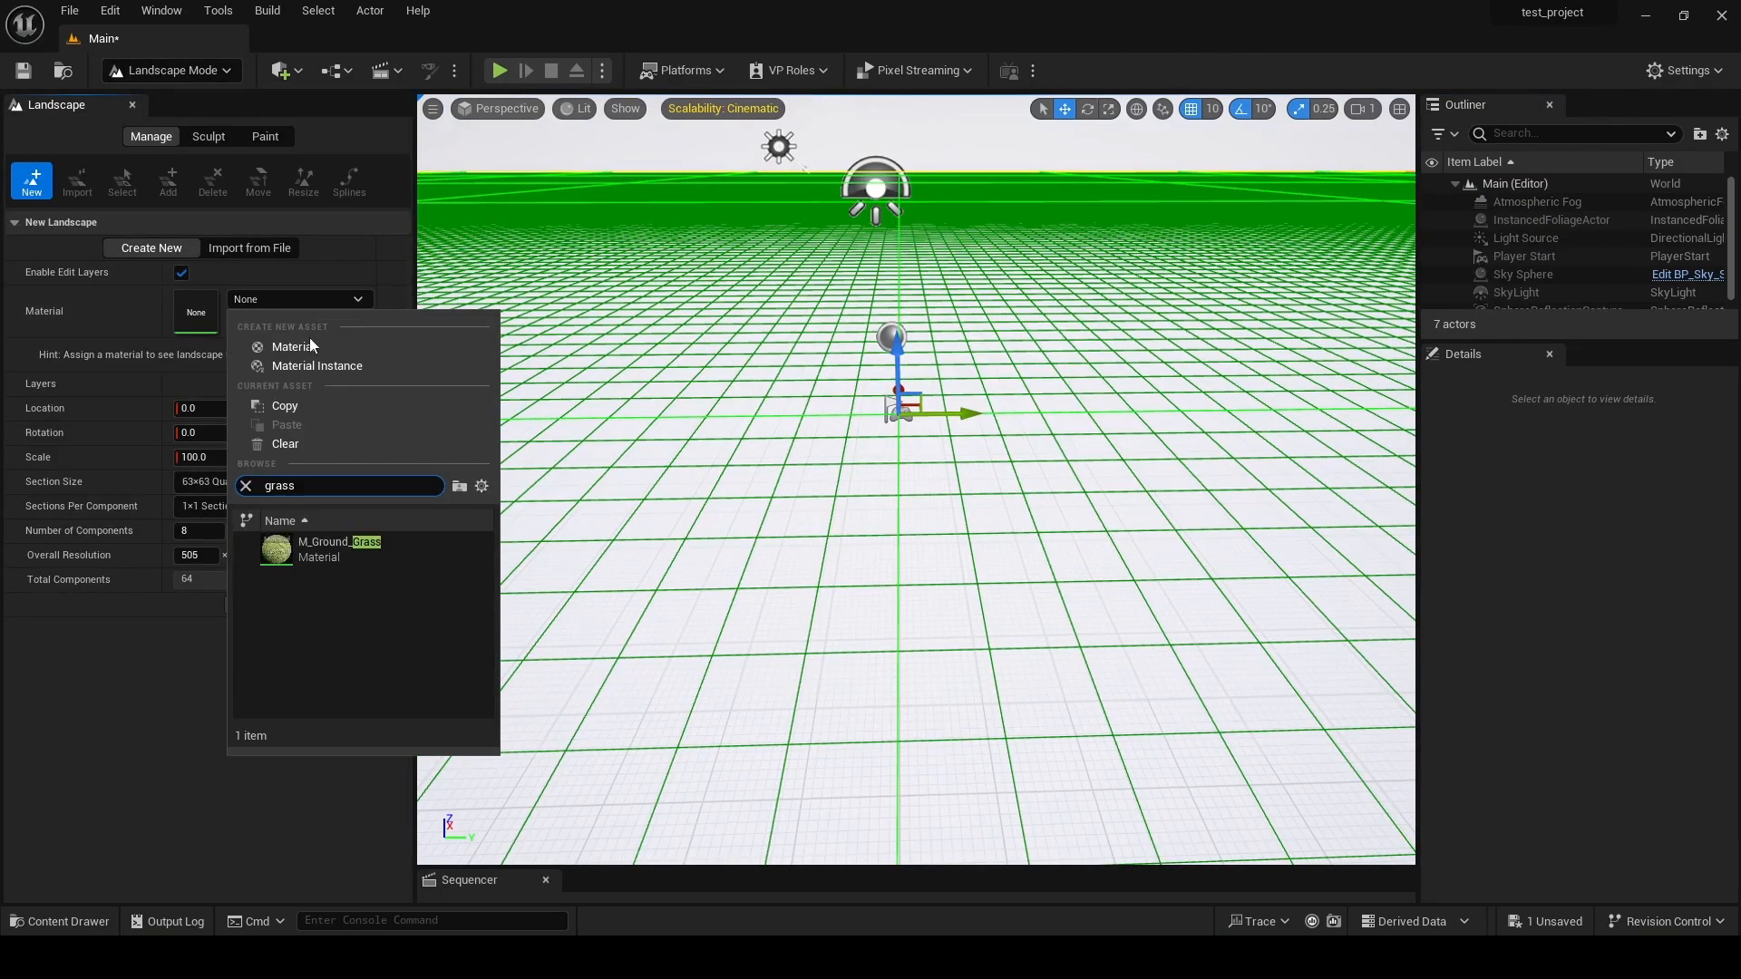
{"action": "left_click", "coordinate": [328, 551]}
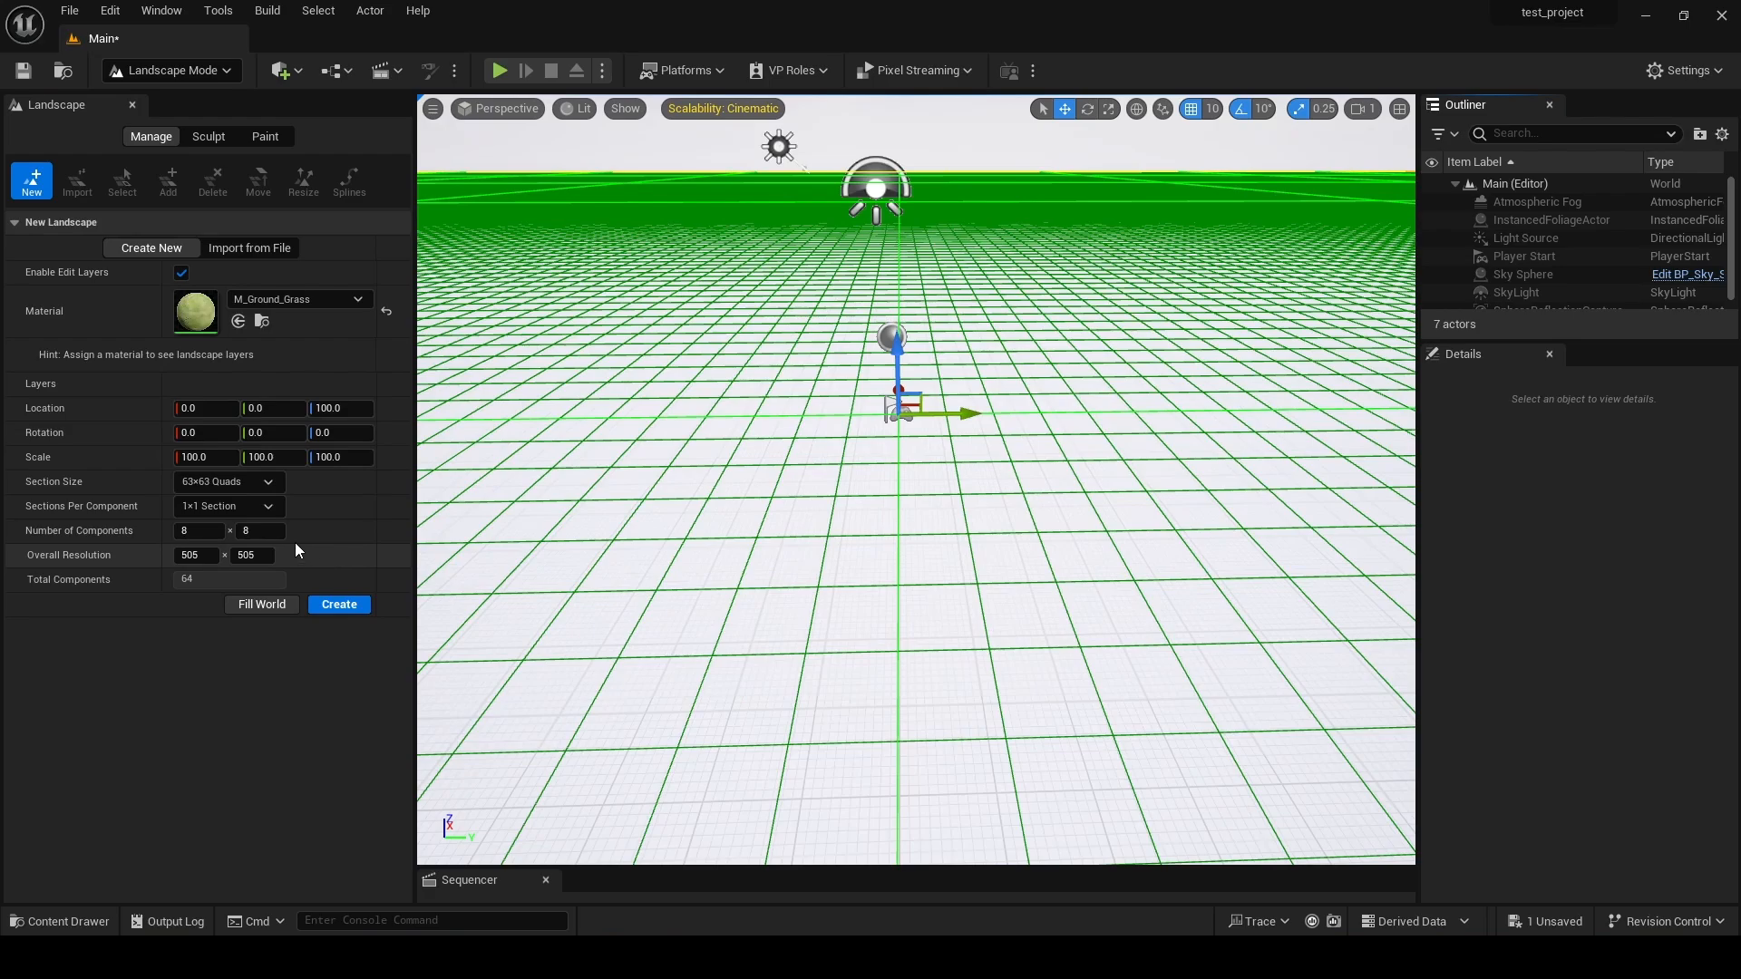
{"action": "left_click", "coordinate": [270, 483]}
{"action": "left_click", "coordinate": [246, 509]}
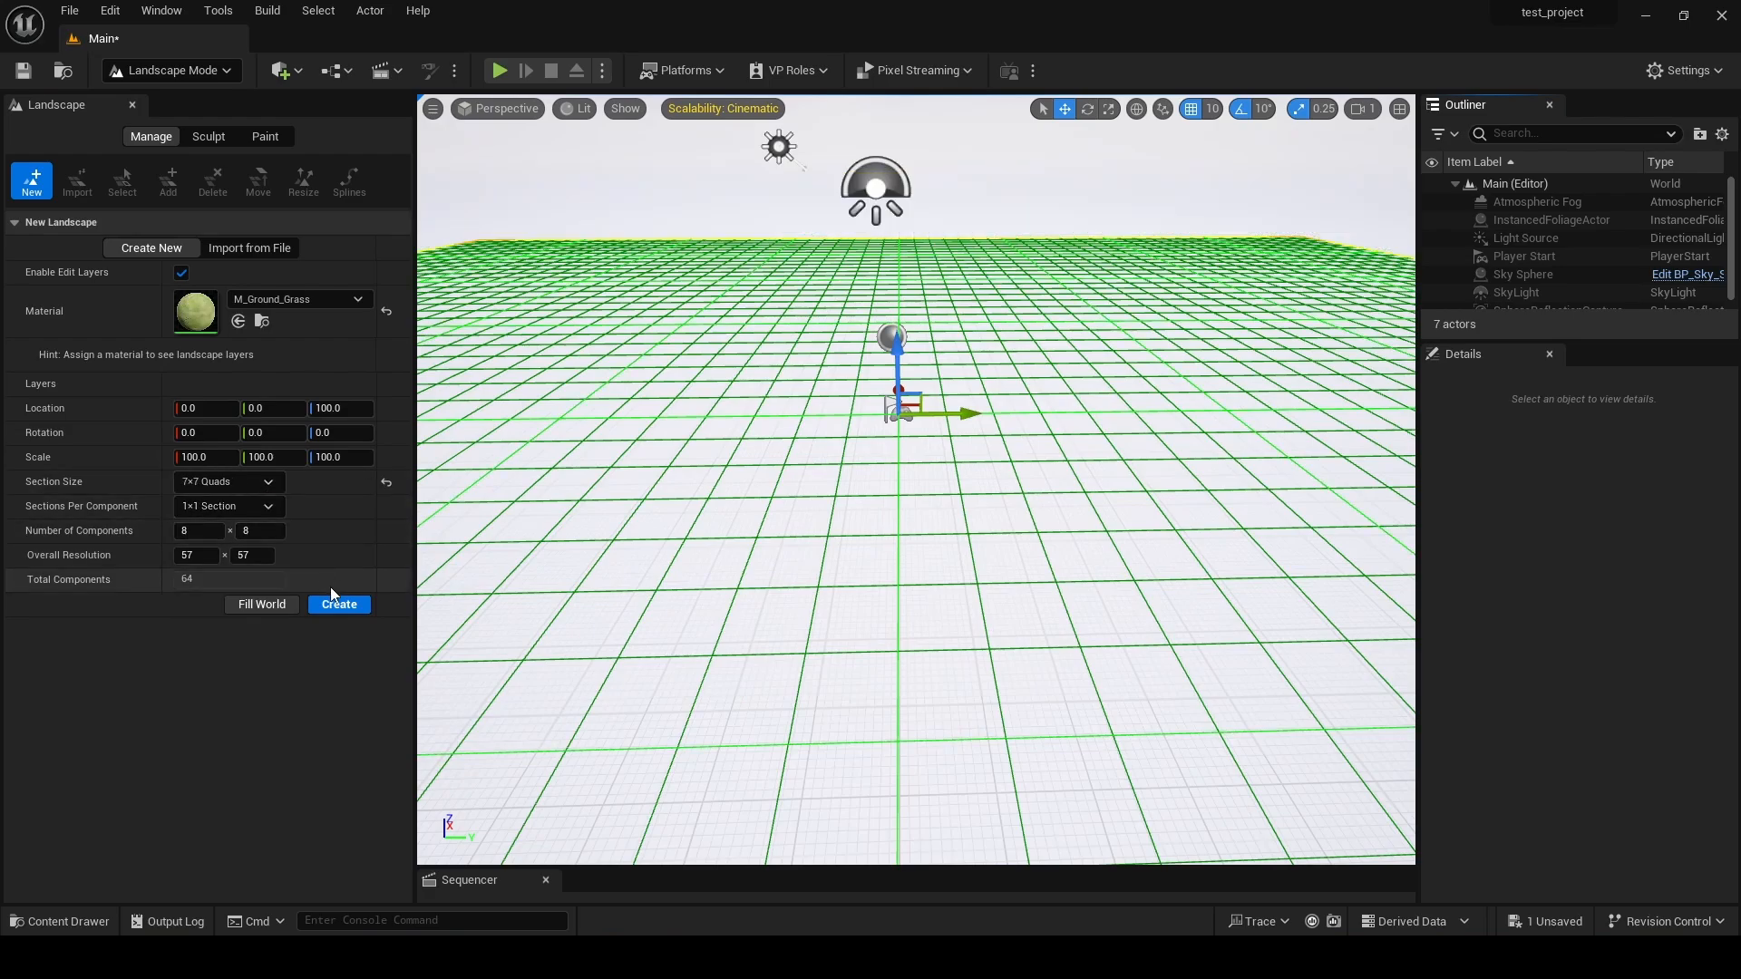
{"action": "left_click", "coordinate": [340, 610]}
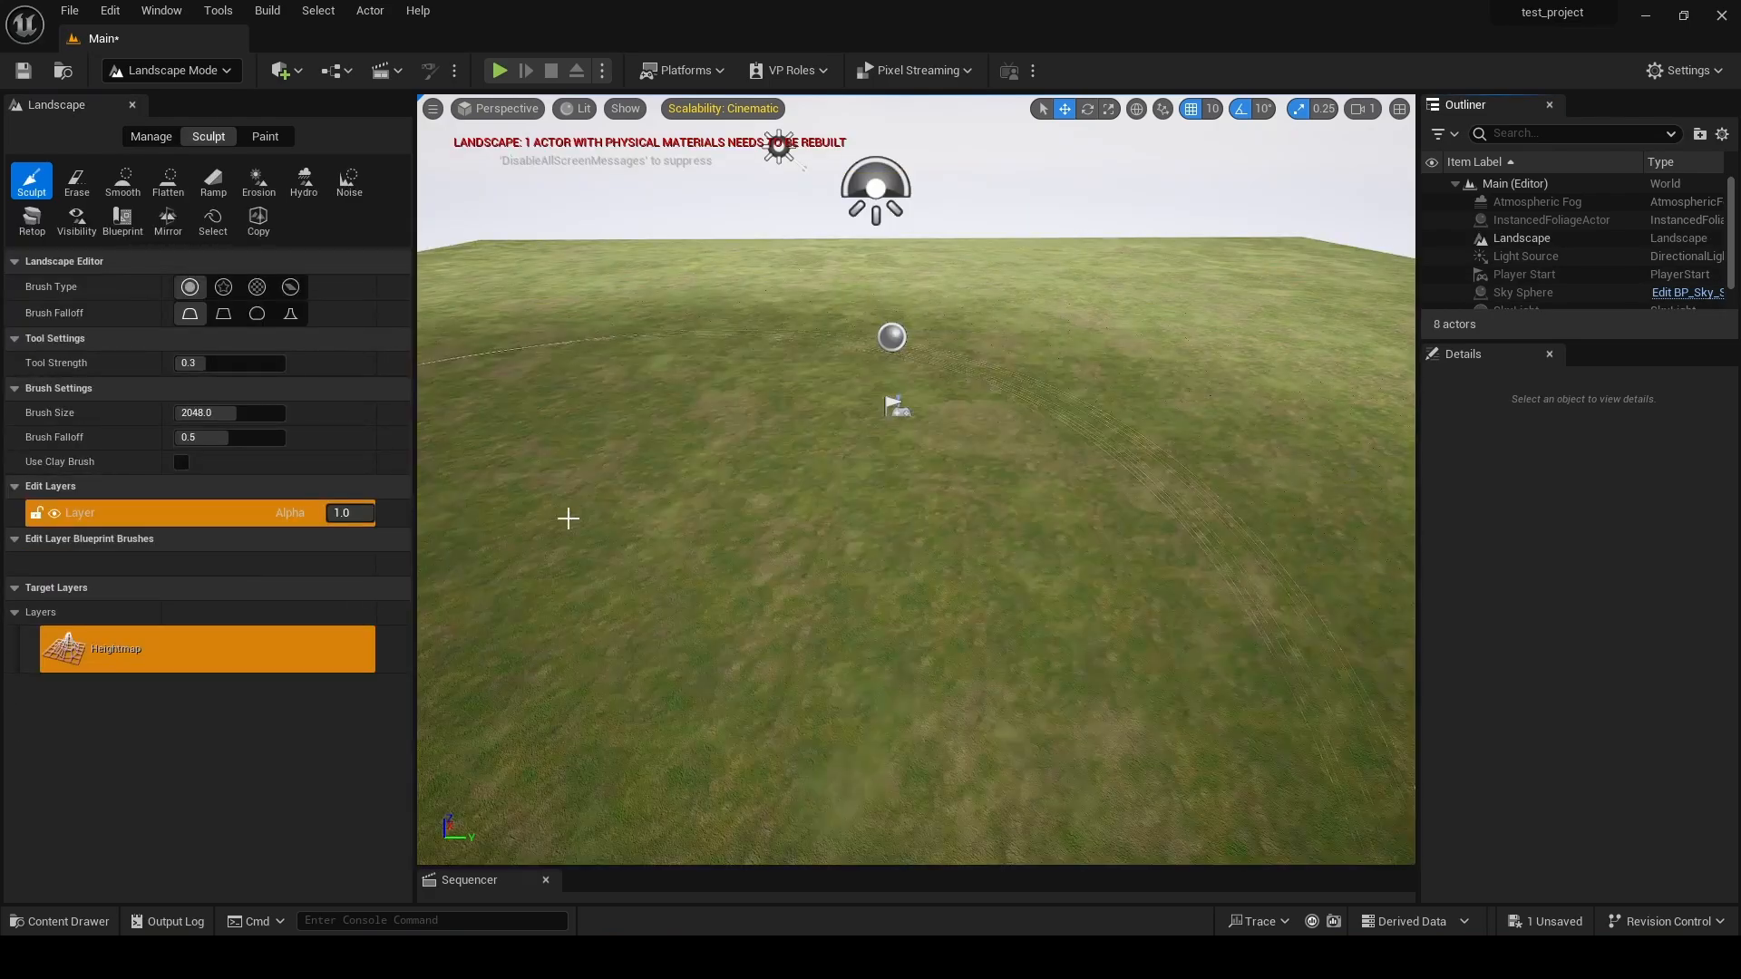
- Reduce the sculpt brush size to about 445 and raise a ridge along the near edge of the landscape
{"action": "mouse_move", "coordinate": [893, 372]}
{"action": "right_mouse_down"}
{"action": "mouse_move", "coordinate": [893, 435]}
{"action": "mouse_move", "coordinate": [916, 412]}
{"action": "mouse_move", "coordinate": [884, 386]}
{"action": "right_mouse_up"}
{"action": "key", "text": "s"}
{"action": "key", "text": "w"}
{"action": "key", "text": "s"}
{"action": "left_click_drag", "start_coordinate": [236, 408], "coordinate": [210, 413]}
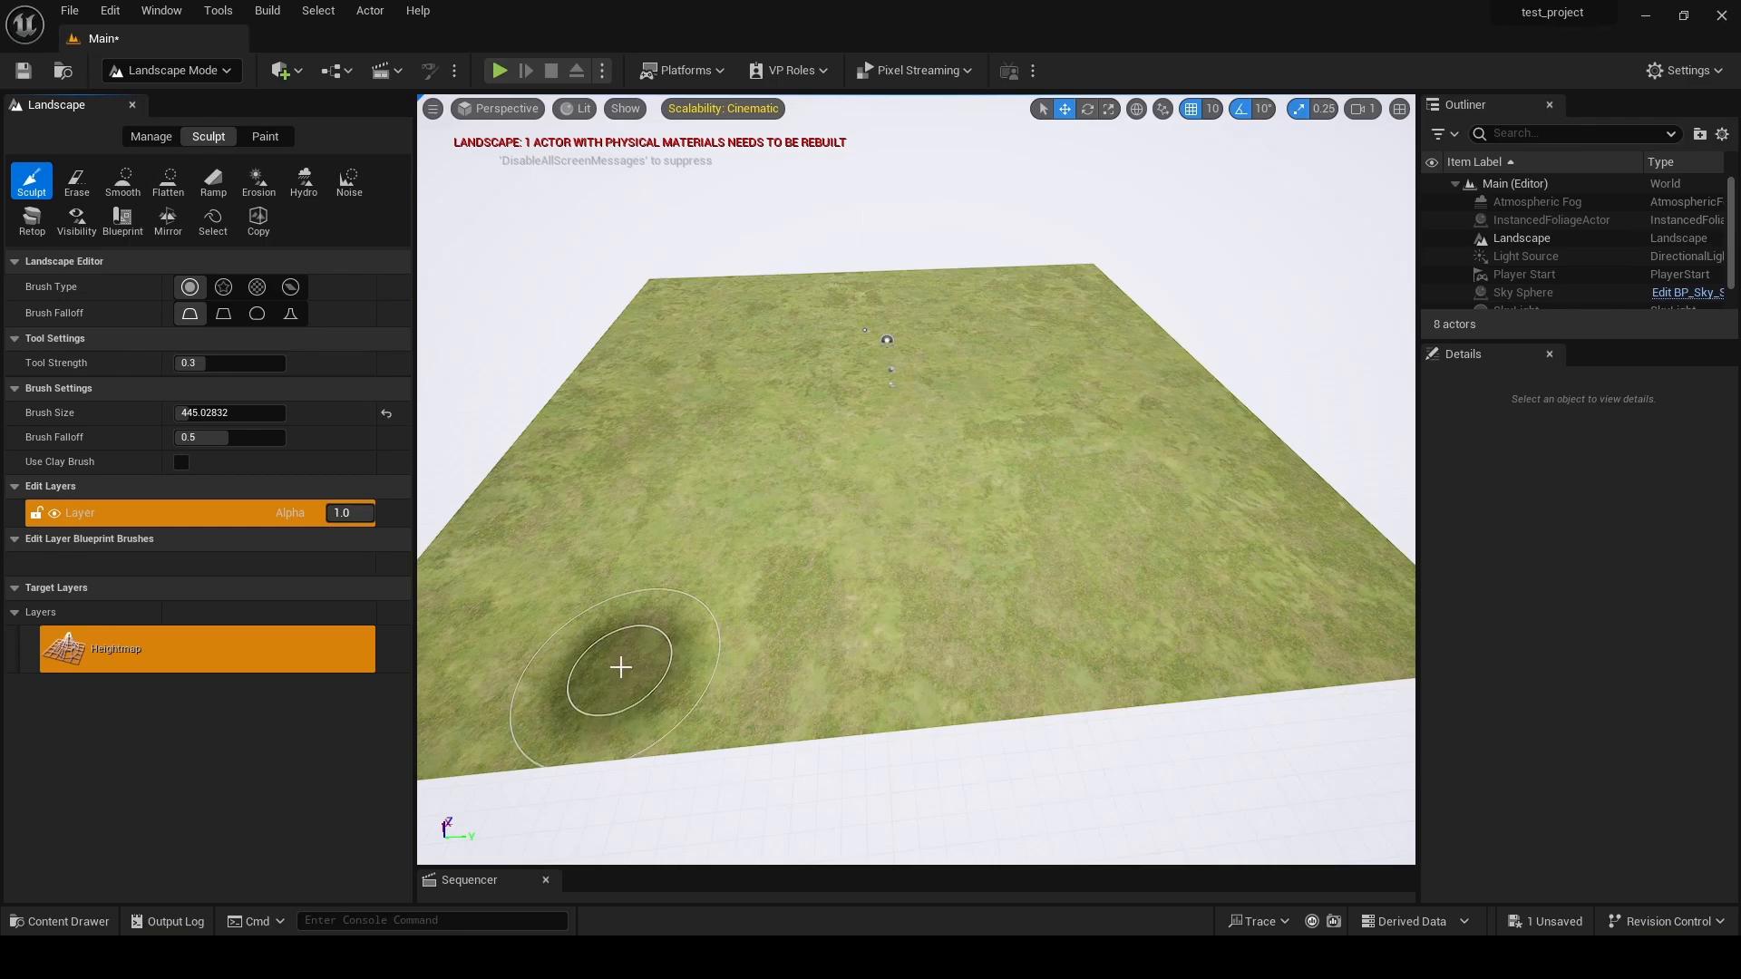
{"action": "mouse_move", "coordinate": [620, 668]}
{"action": "left_mouse_down"}
{"action": "mouse_move", "coordinate": [789, 614]}
{"action": "mouse_move", "coordinate": [1141, 584]}
{"action": "left_mouse_up"}
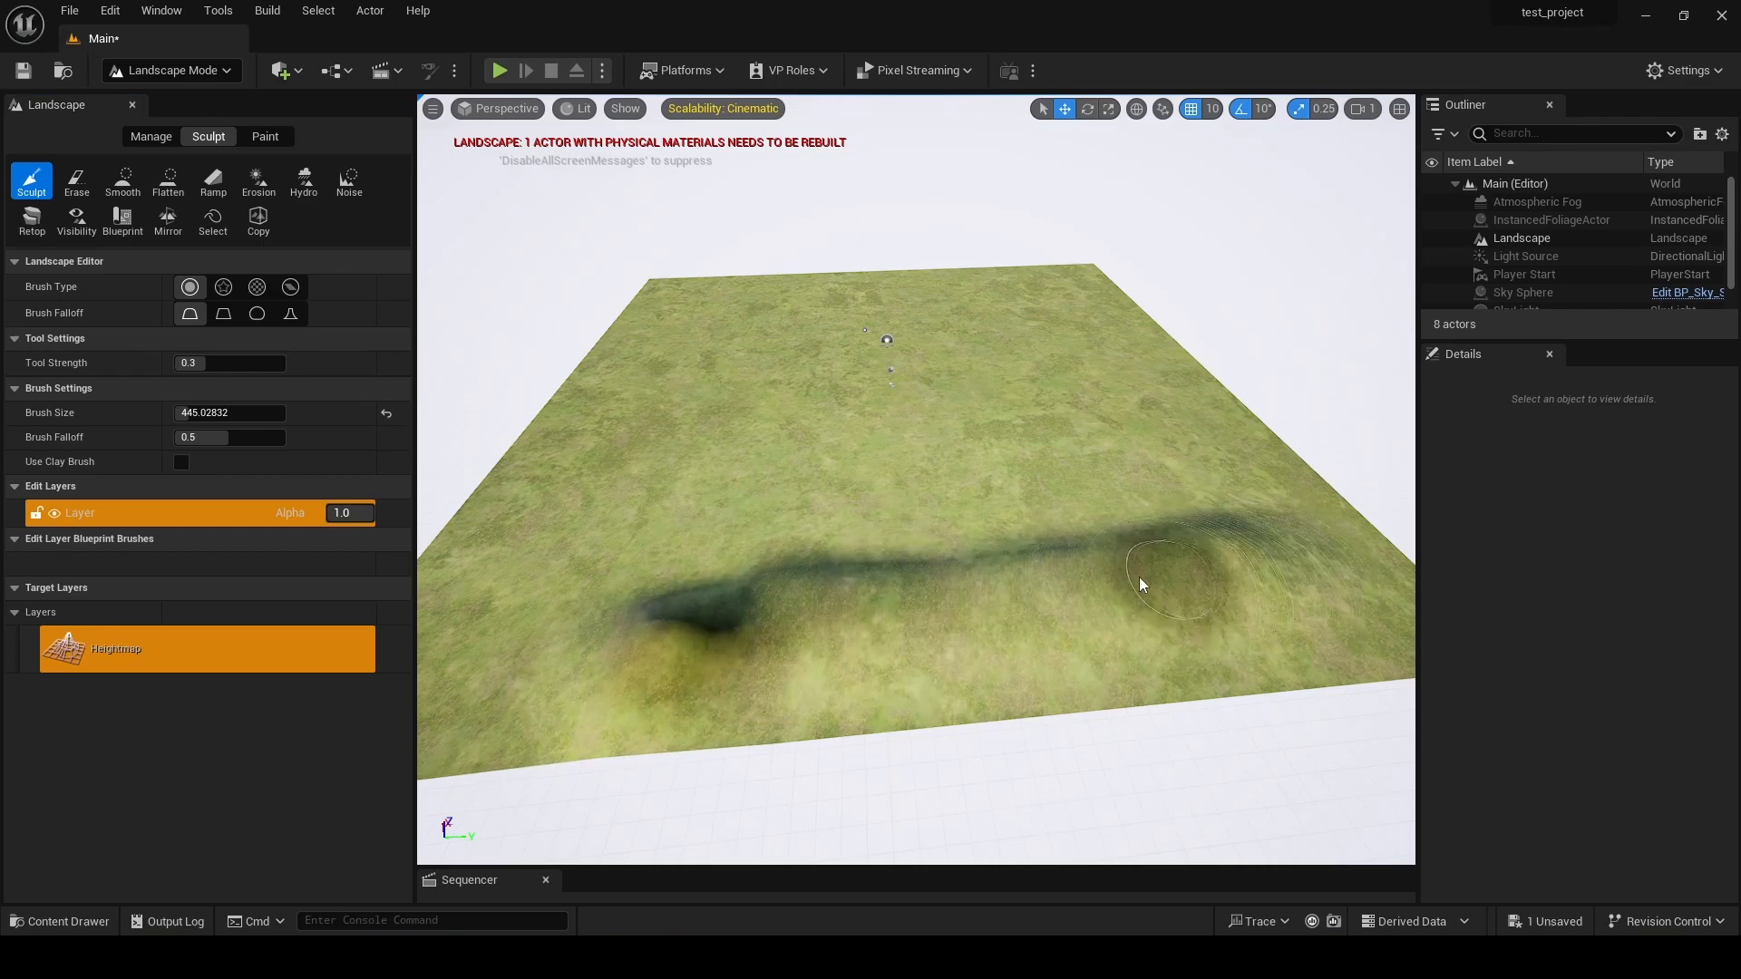
- Lower the terrain with the Sculpt tool to carve a hollow into the raised ridge
{"action": "mouse_move", "coordinate": [1141, 585]}
{"action": "right_mouse_down"}
{"action": "mouse_move", "coordinate": [1242, 581]}
{"action": "mouse_move", "coordinate": [1405, 526]}
{"action": "right_mouse_up"}
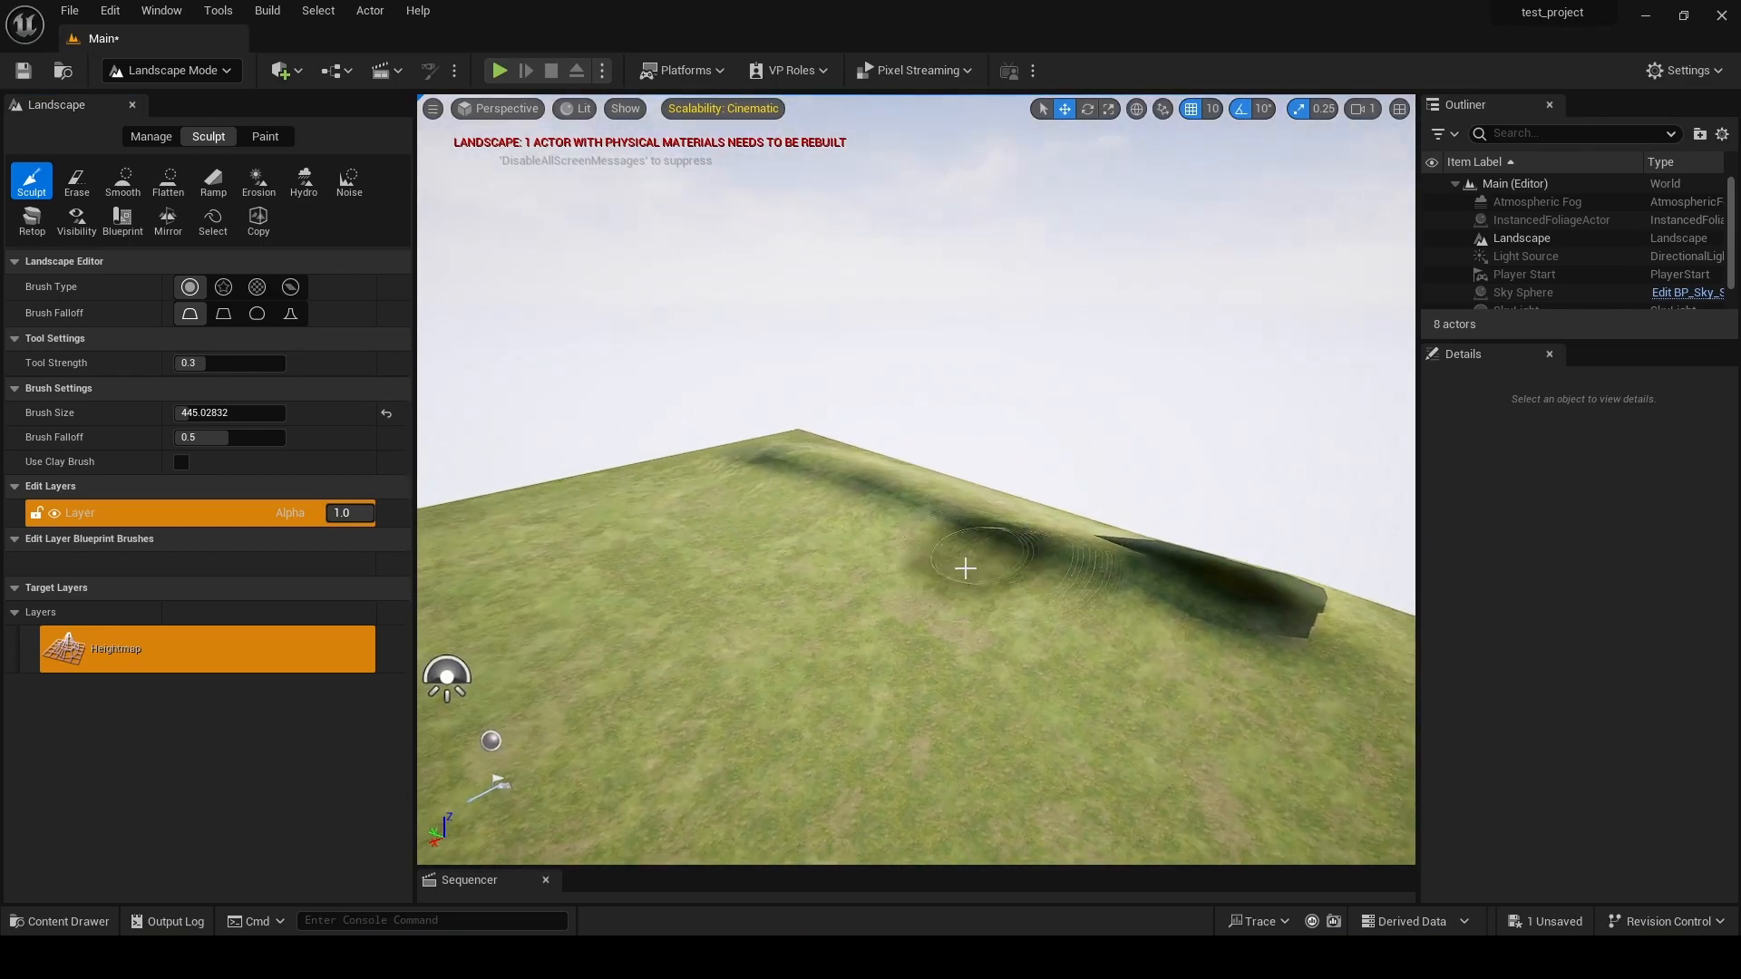
{"action": "mouse_move", "coordinate": [831, 575]}
{"action": "right_mouse_down"}
{"action": "mouse_move", "coordinate": [848, 571]}
{"action": "mouse_move", "coordinate": [839, 603]}
{"action": "mouse_move", "coordinate": [816, 594]}
{"action": "right_mouse_up"}
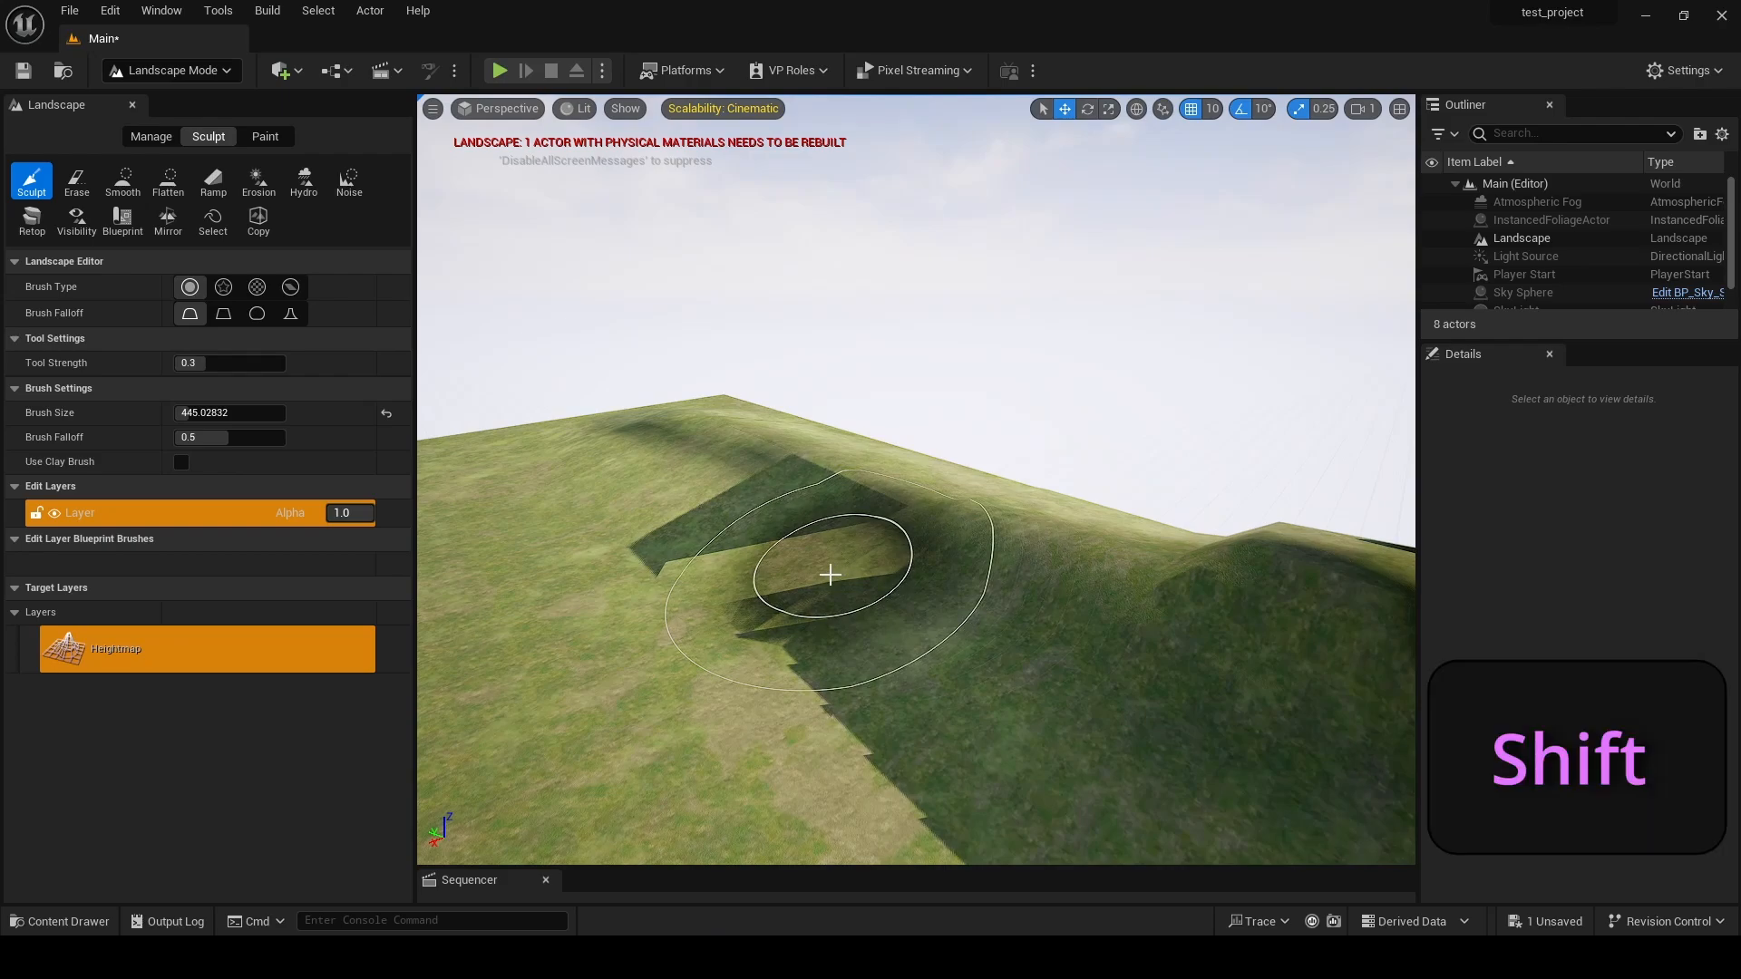
{"action": "left_click_drag", "start_coordinate": [831, 575], "coordinate": [919, 556], "text": "shift"}
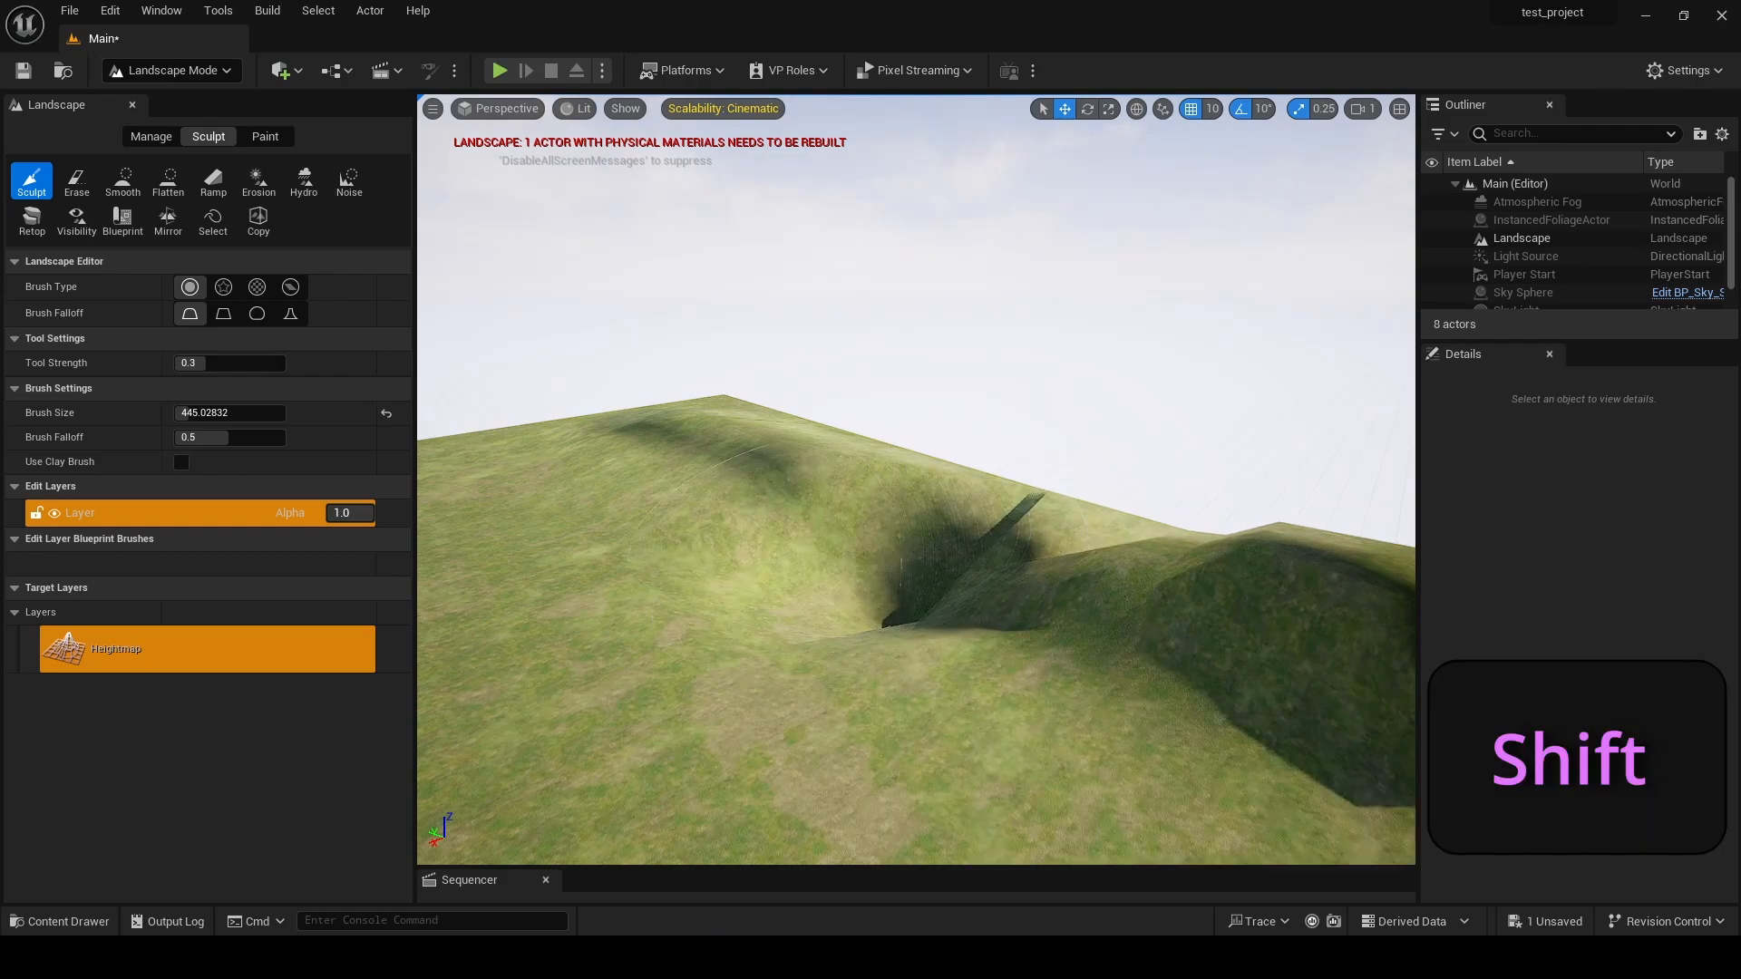
{"action": "right_click_drag", "start_coordinate": [776, 545], "coordinate": [1025, 547]}
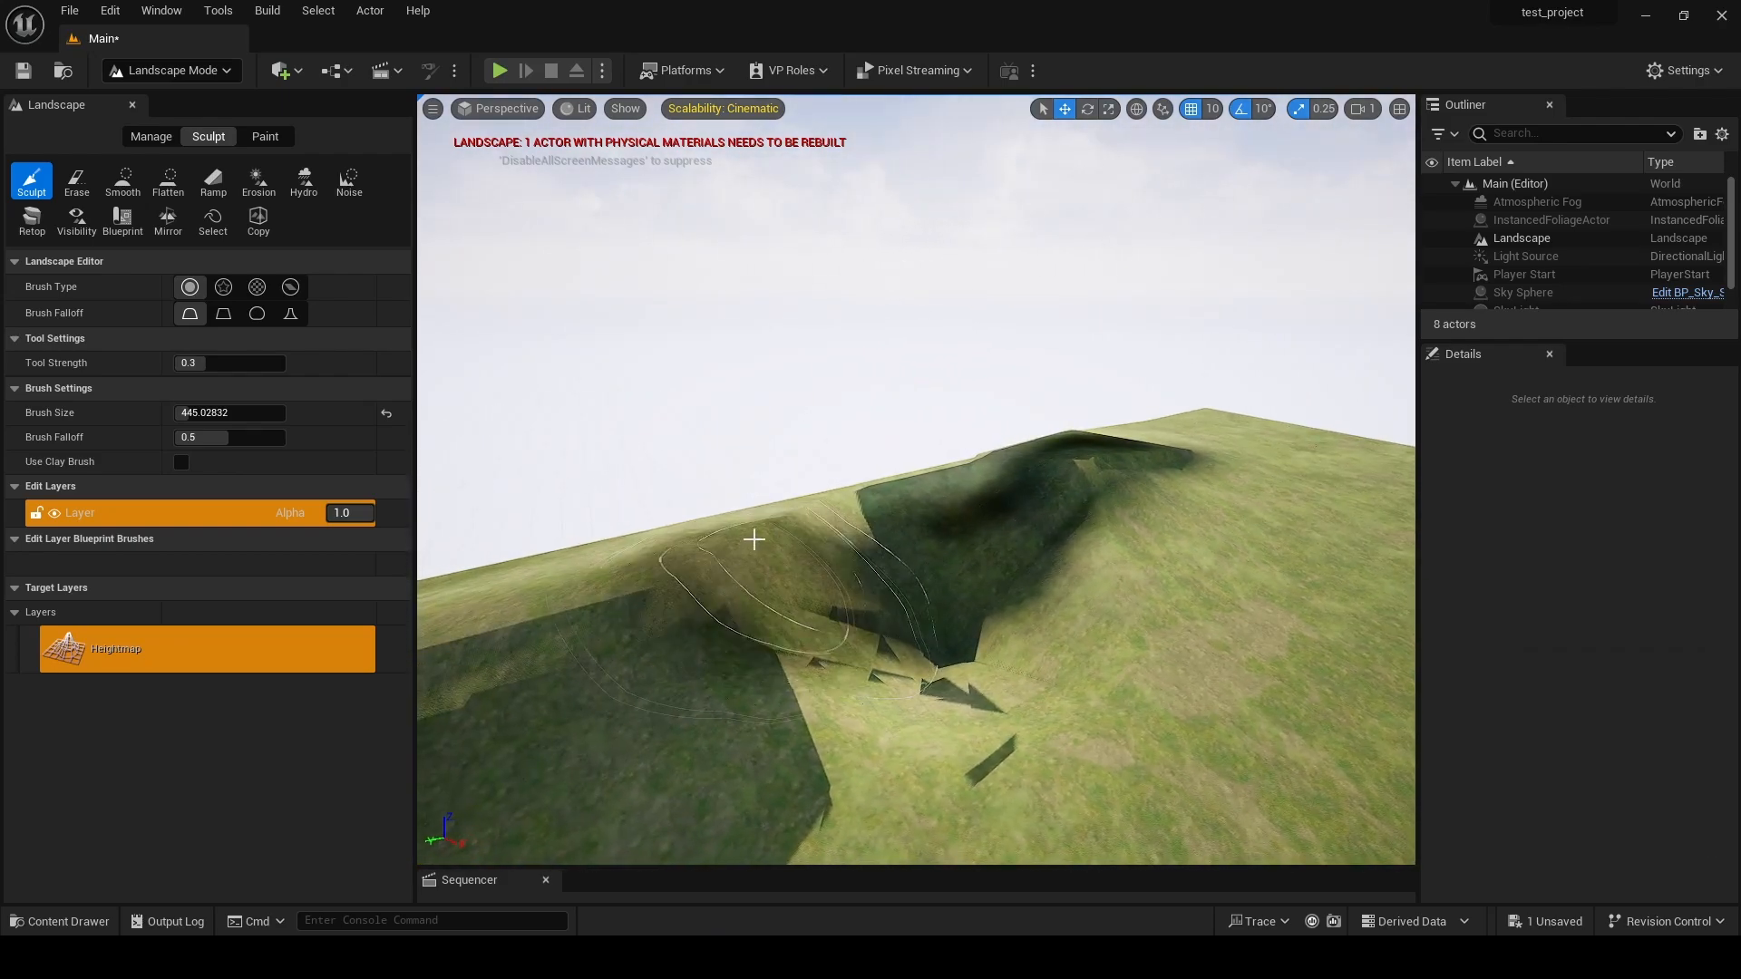
- Set the project's Shadow Map Method to Shadow Maps in the rendering settings
{"action": "left_click", "coordinate": [1688, 71]}
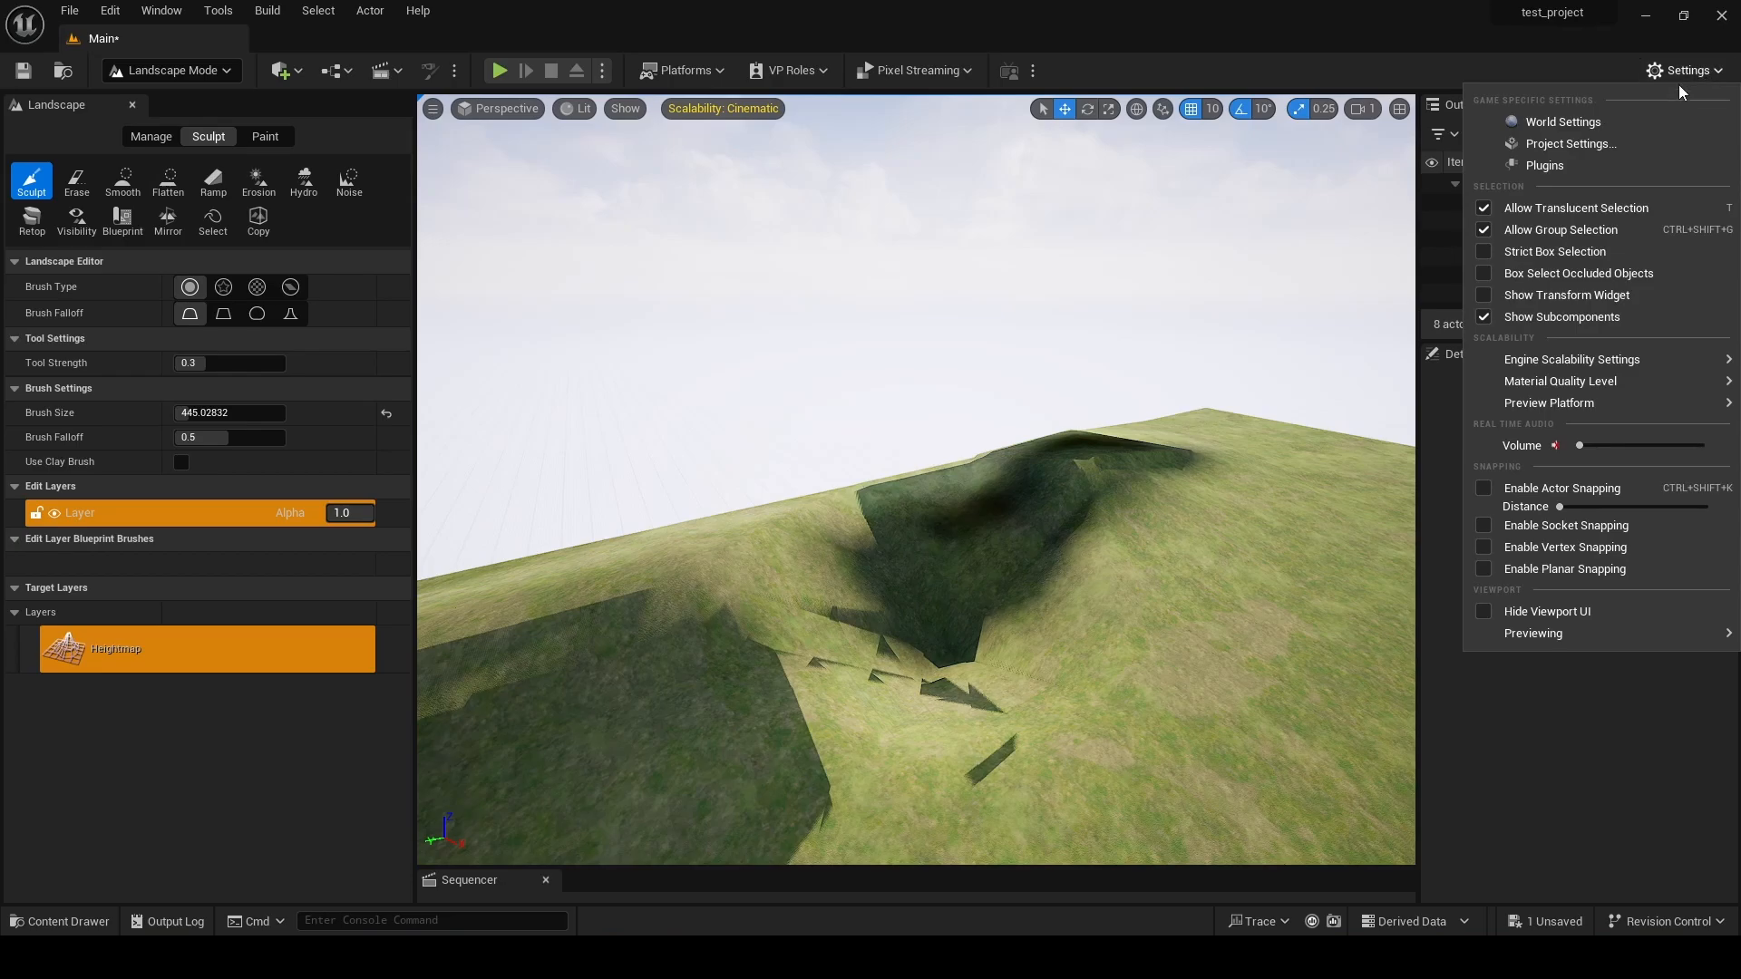
{"action": "left_click", "coordinate": [1618, 144]}
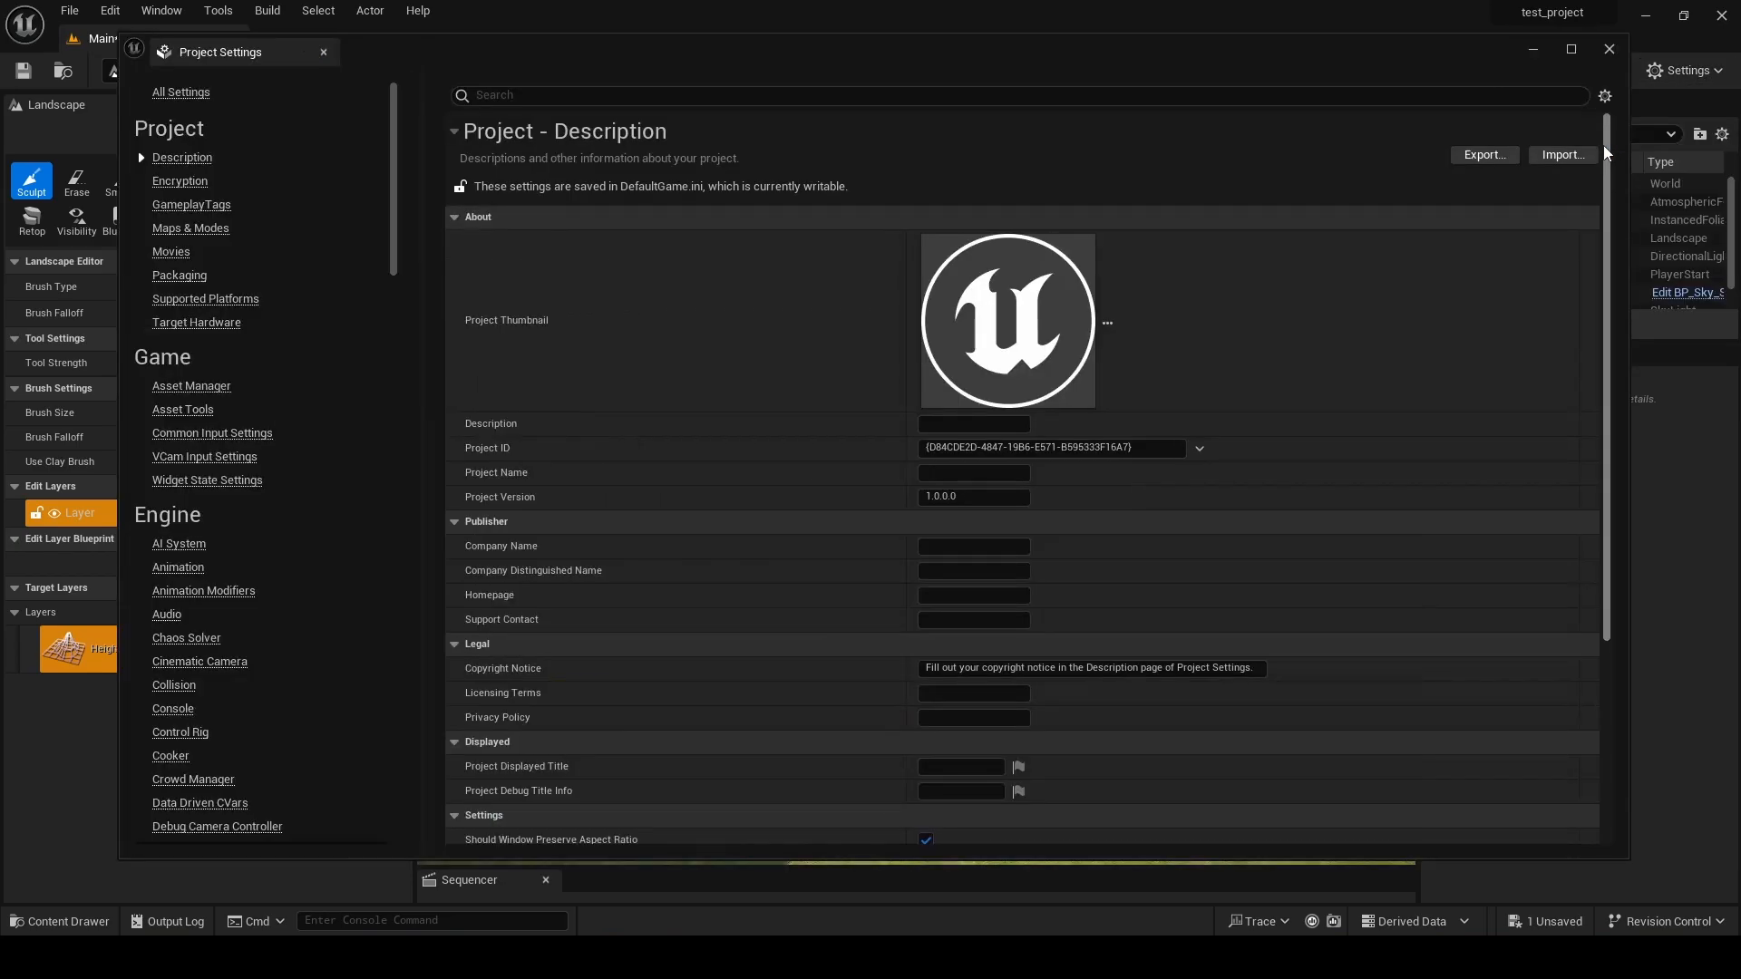
{"action": "type", "text": "shado"}
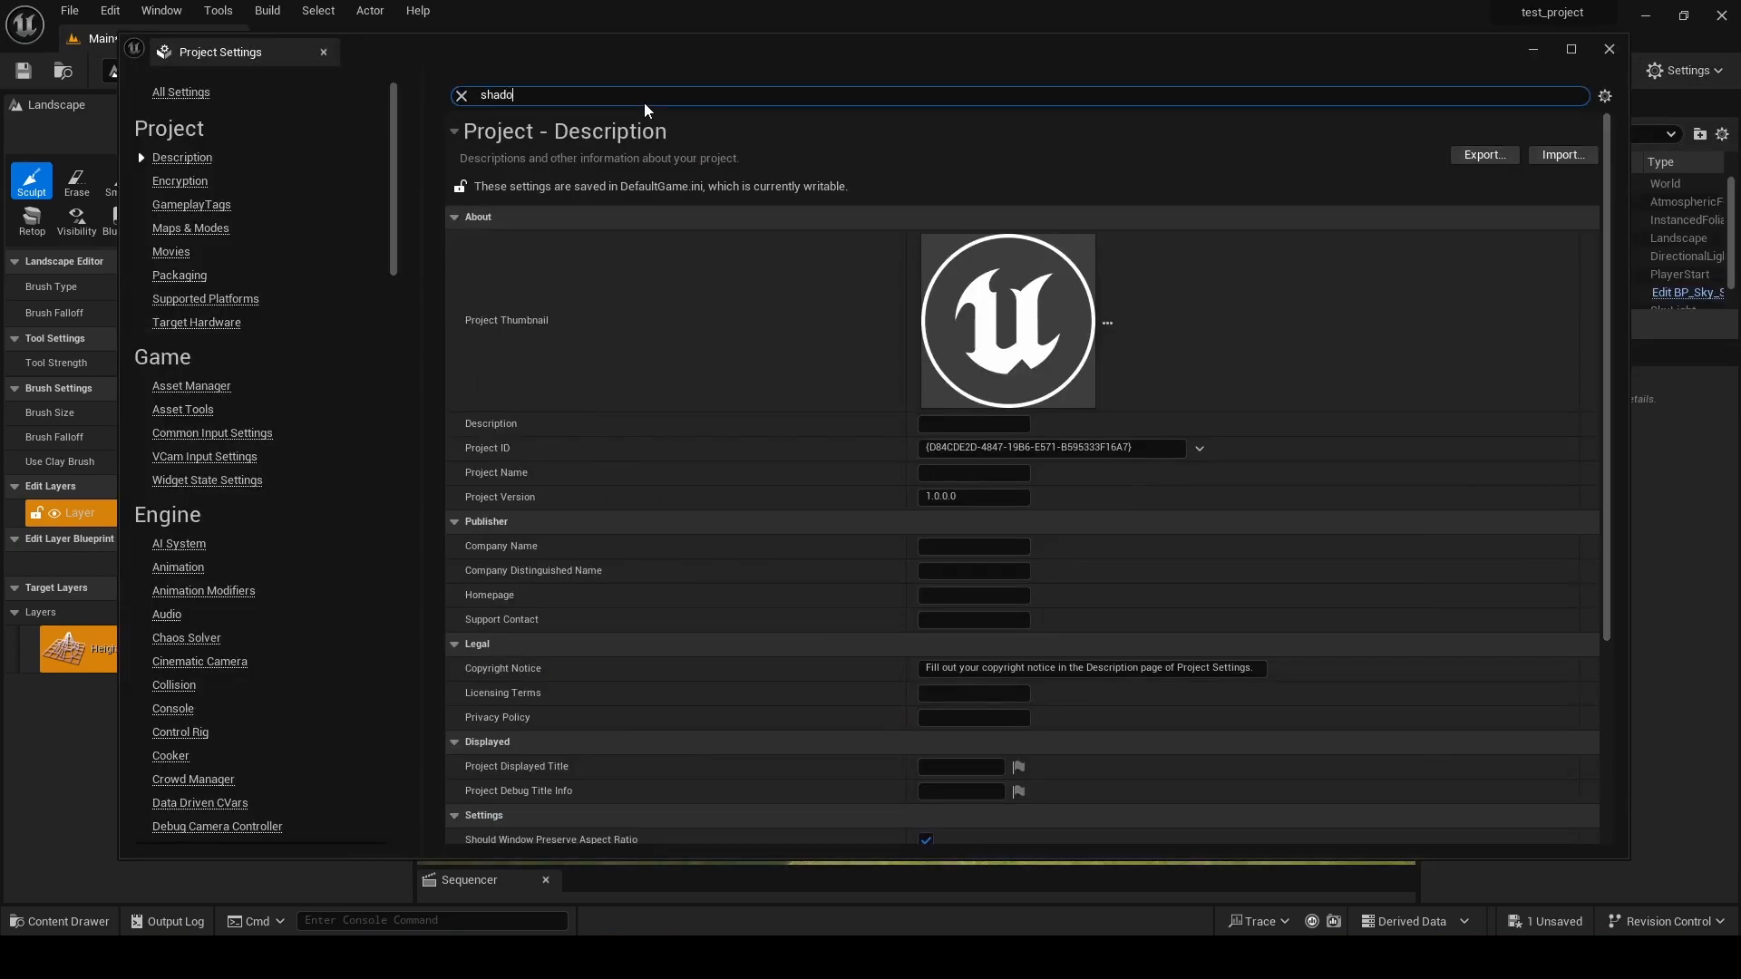
{"action": "type", "text": "w"}
{"action": "left_click", "coordinate": [1029, 497]}
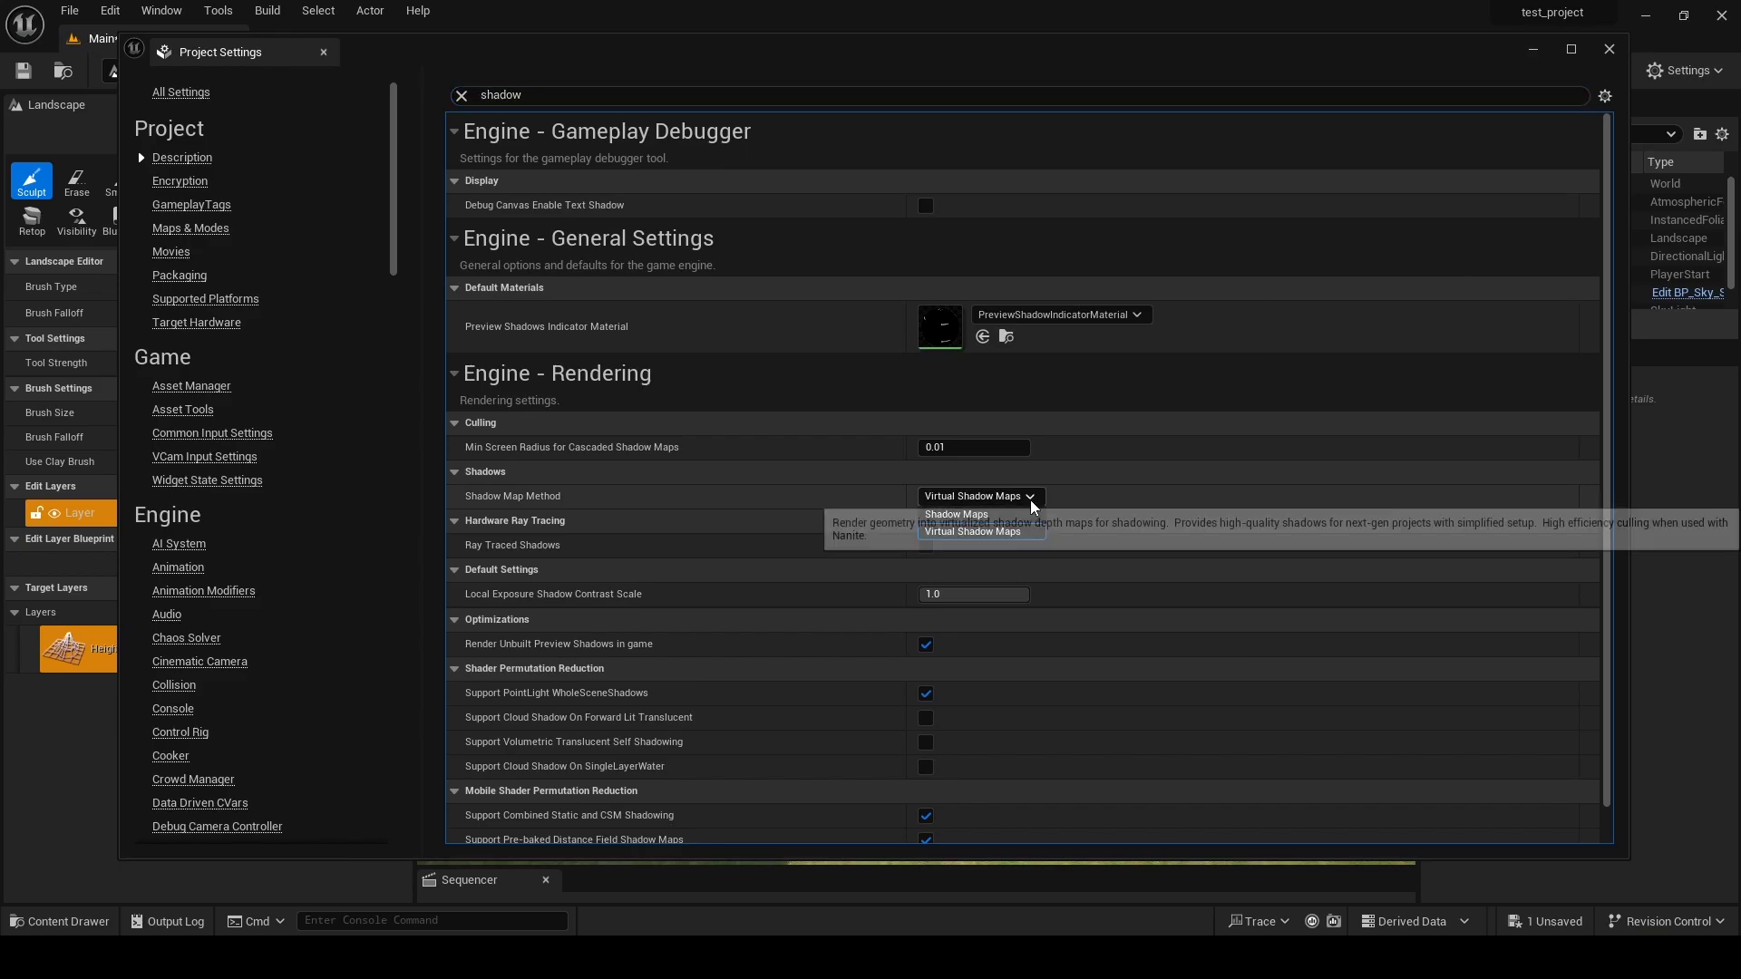
{"action": "left_click", "coordinate": [980, 519]}
{"action": "left_click", "coordinate": [1610, 50]}
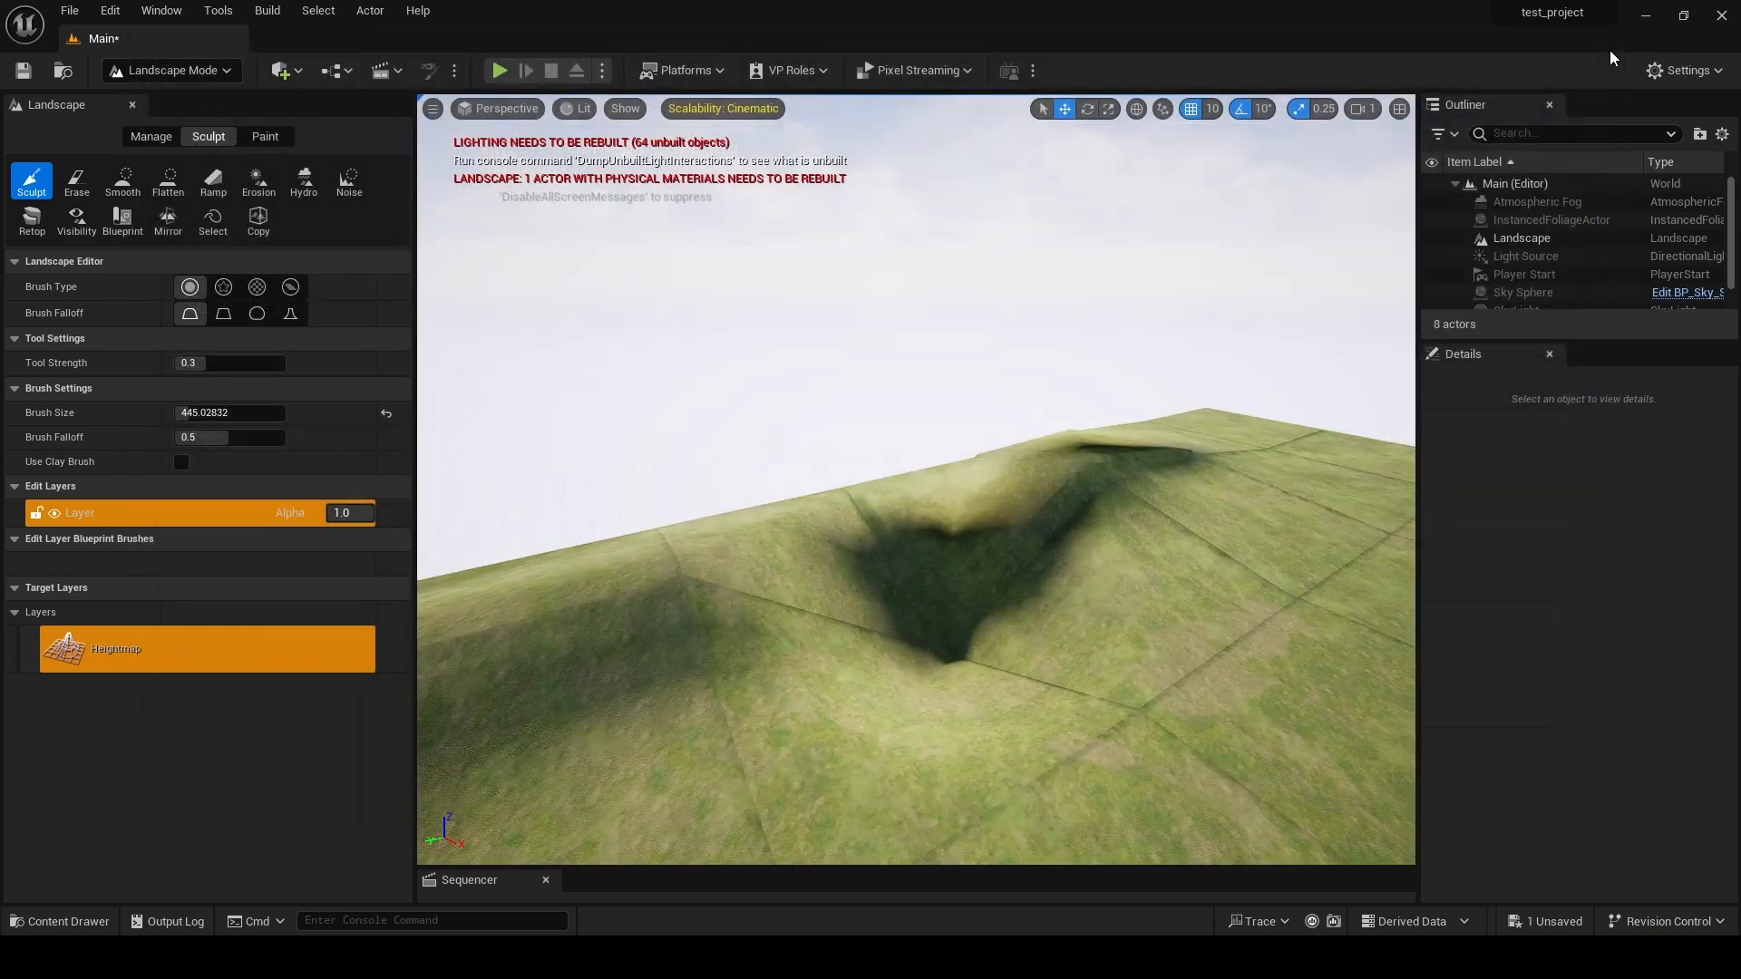
- Select the Landscape actor, filter its details by "lod", and set Max LODLevel to 0
{"action": "key", "text": "d"}
{"action": "mouse_move", "coordinate": [955, 539]}
{"action": "right_mouse_down"}
{"action": "mouse_move", "coordinate": [666, 548]}
{"action": "mouse_move", "coordinate": [798, 504]}
{"action": "mouse_move", "coordinate": [707, 517]}
{"action": "right_mouse_up"}
{"action": "key", "text": "d"}
{"action": "key", "text": "s"}
{"action": "key", "text": "w"}
{"action": "key", "text": "s"}
{"action": "left_click", "coordinate": [1519, 239]}
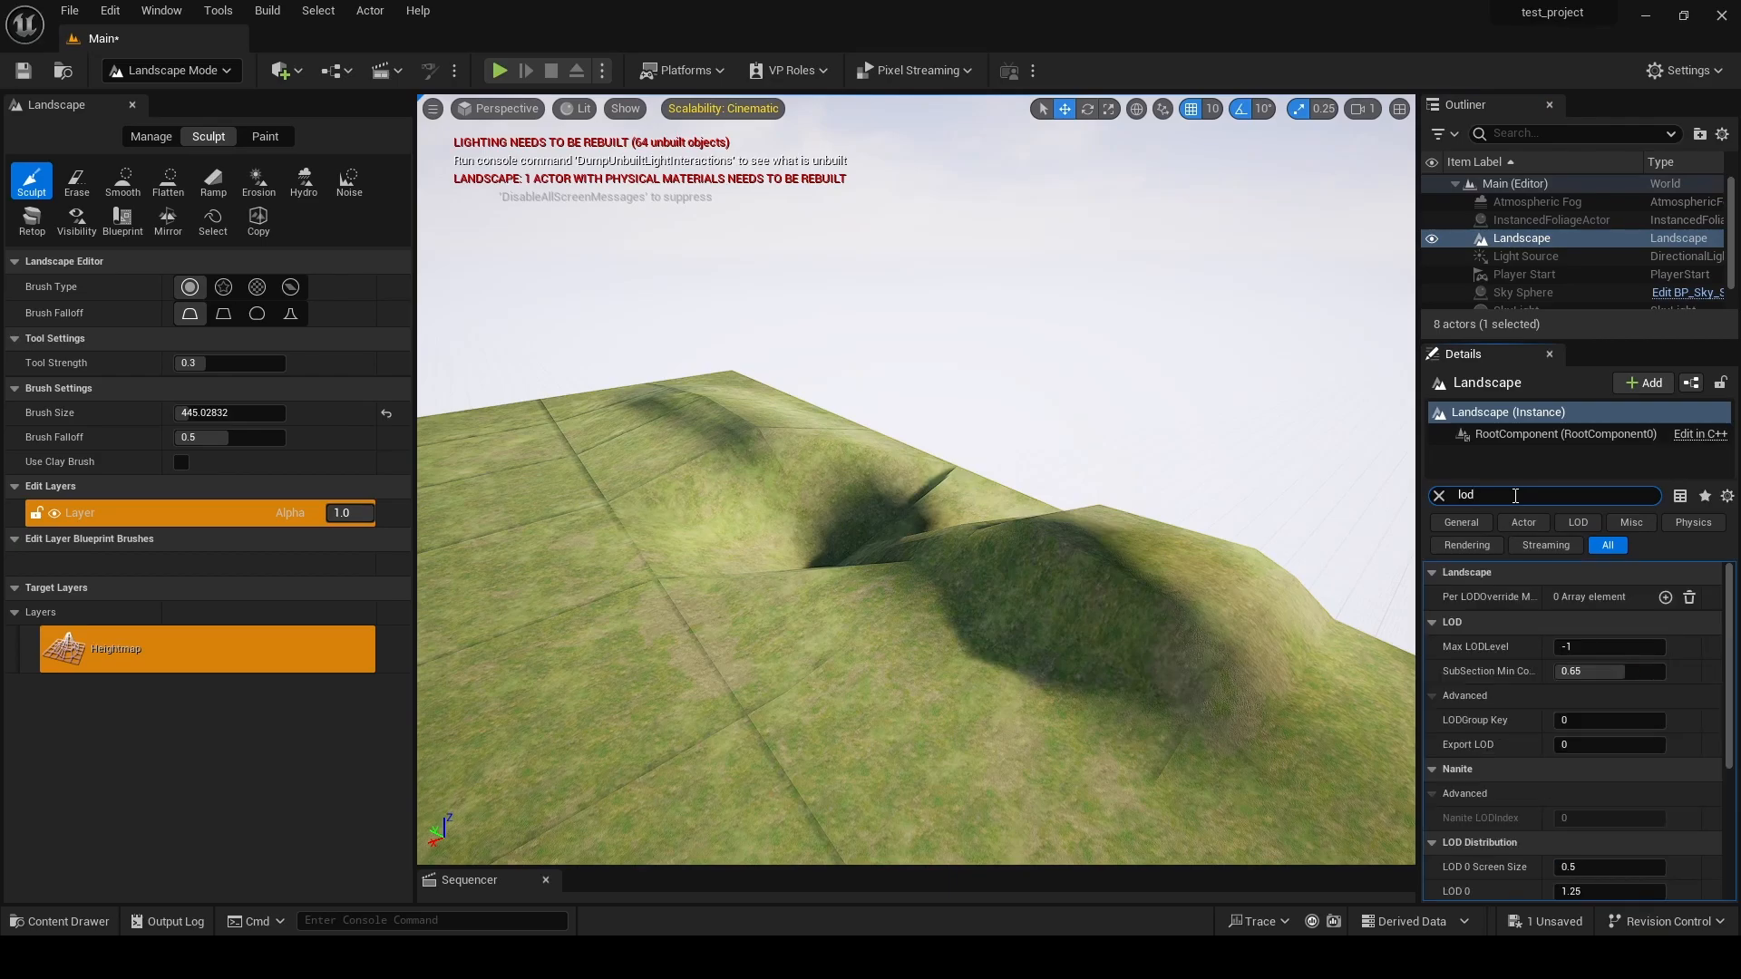
{"action": "key", "text": "Return"}
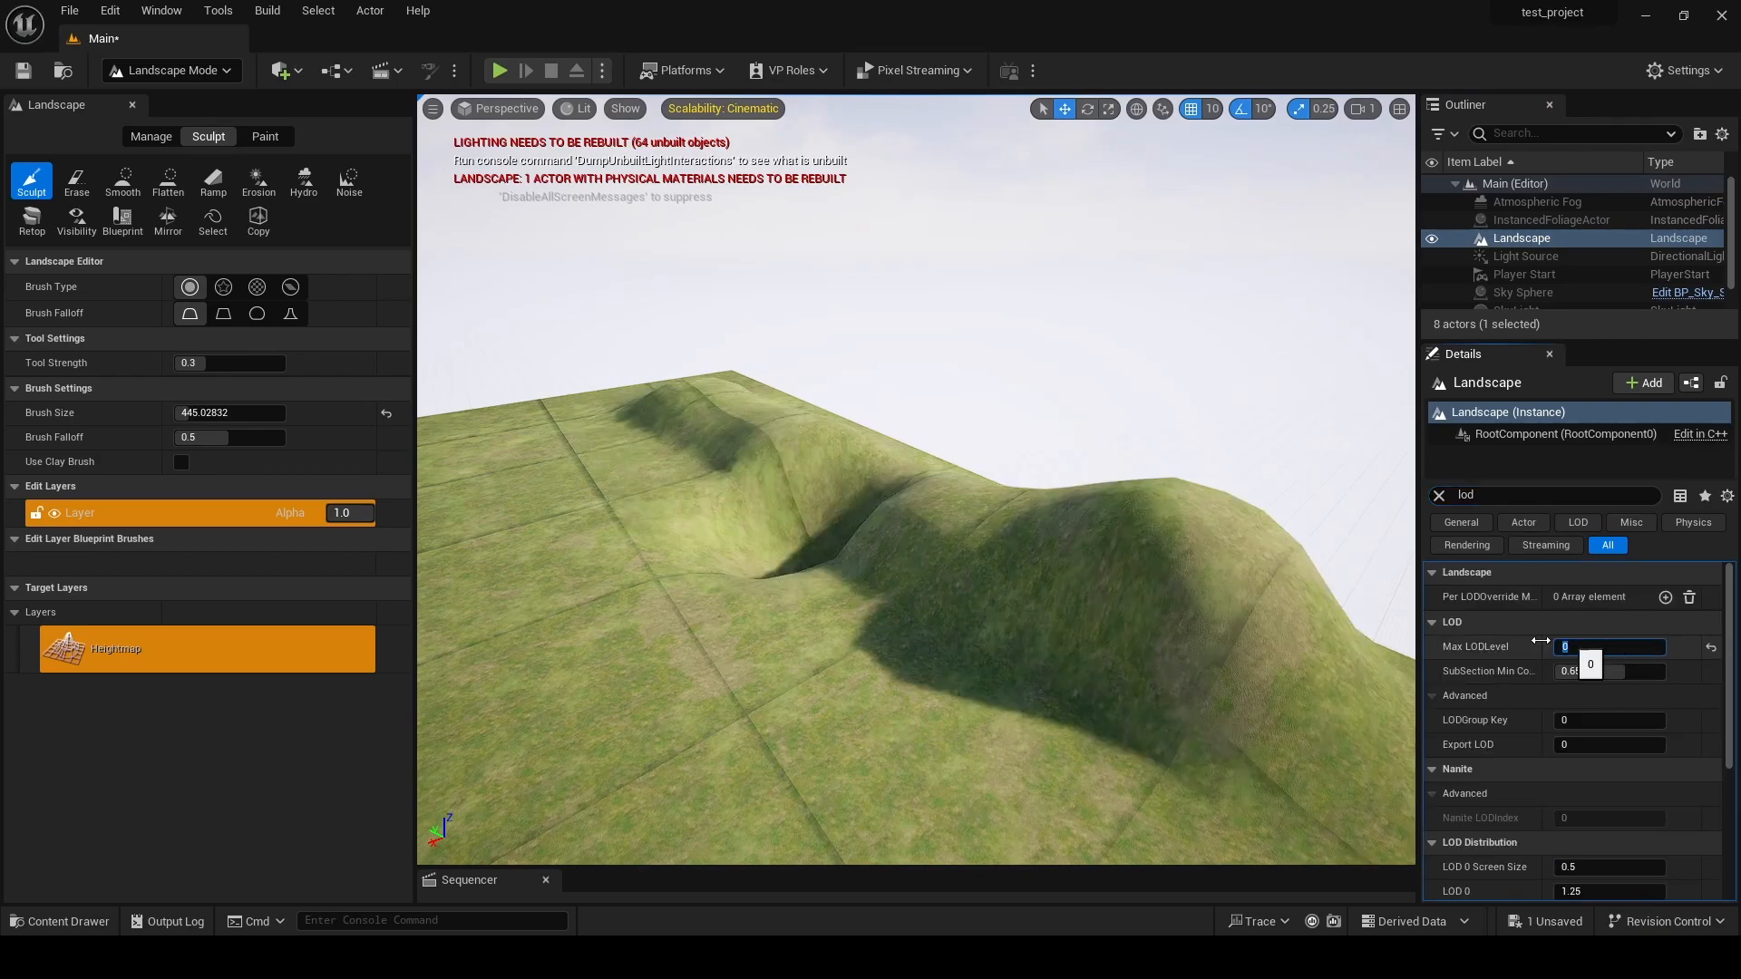
- Switch the editor to Foliage Mode with a clear overview of the flat part of the landscape
{"action": "right_click_drag", "start_coordinate": [1006, 653], "coordinate": [821, 662]}
{"action": "key", "text": "s"}
{"action": "key", "text": "s"}
{"action": "key", "text": "w"}
{"action": "right_click_drag", "start_coordinate": [1030, 610], "coordinate": [1030, 610]}
{"action": "key", "text": "s"}
{"action": "left_click", "coordinate": [207, 72]}
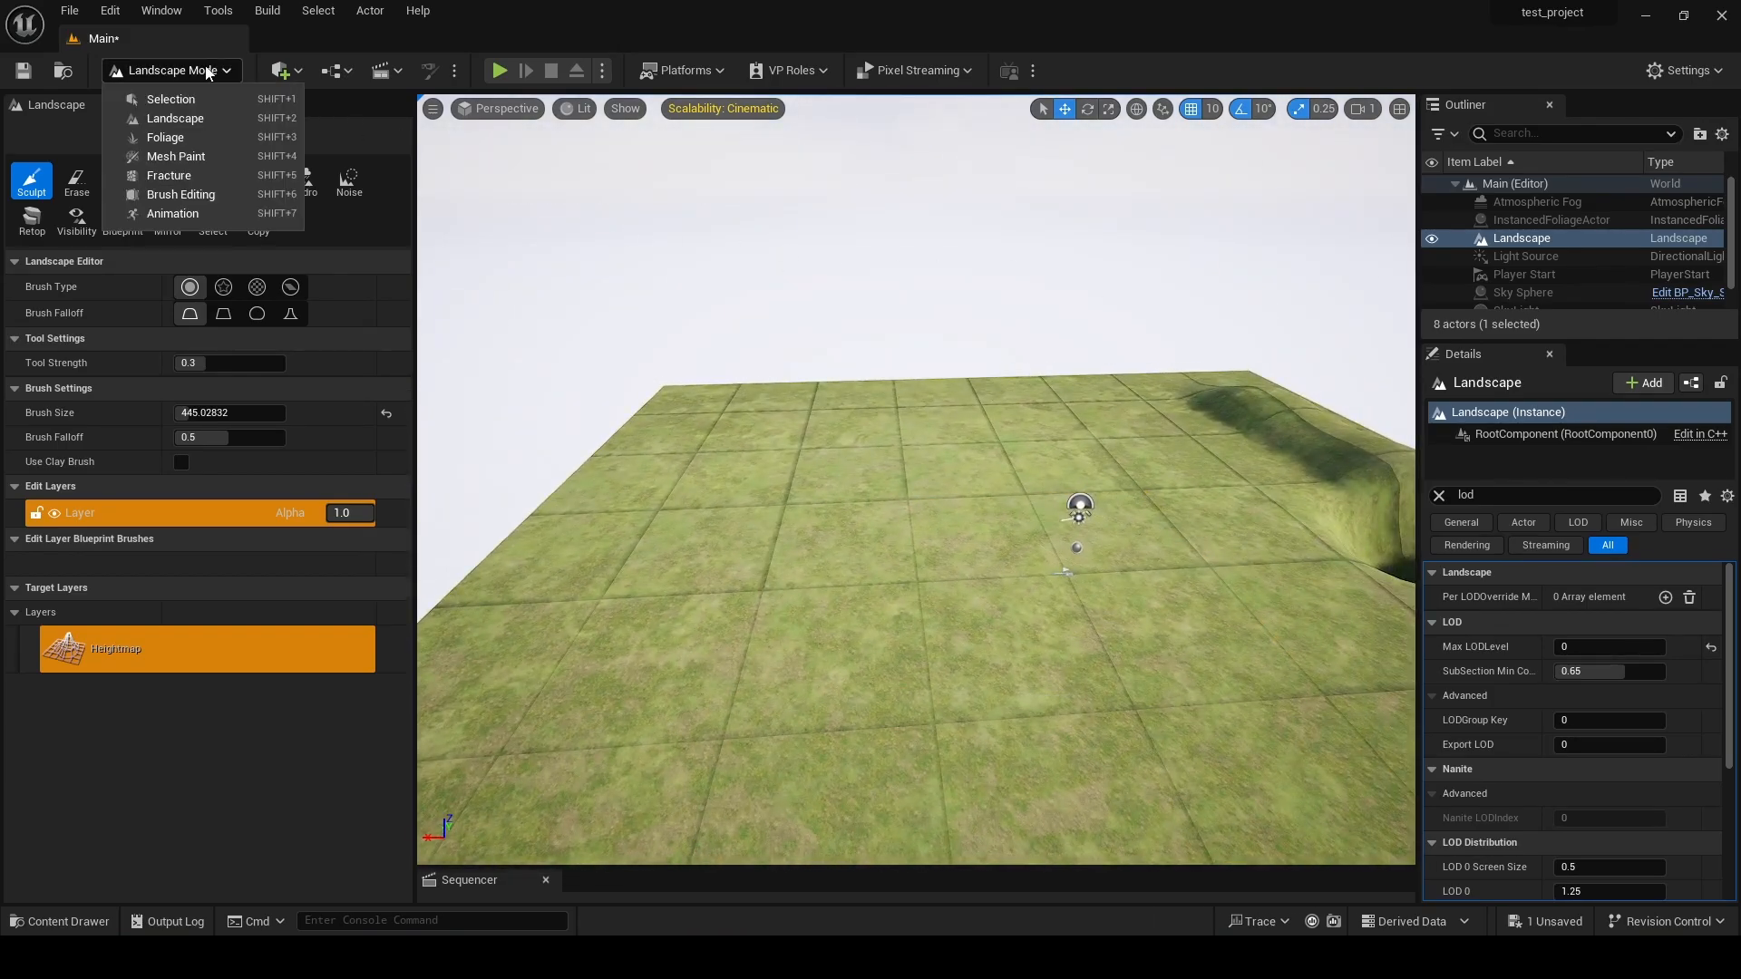
{"action": "left_click", "coordinate": [181, 138]}
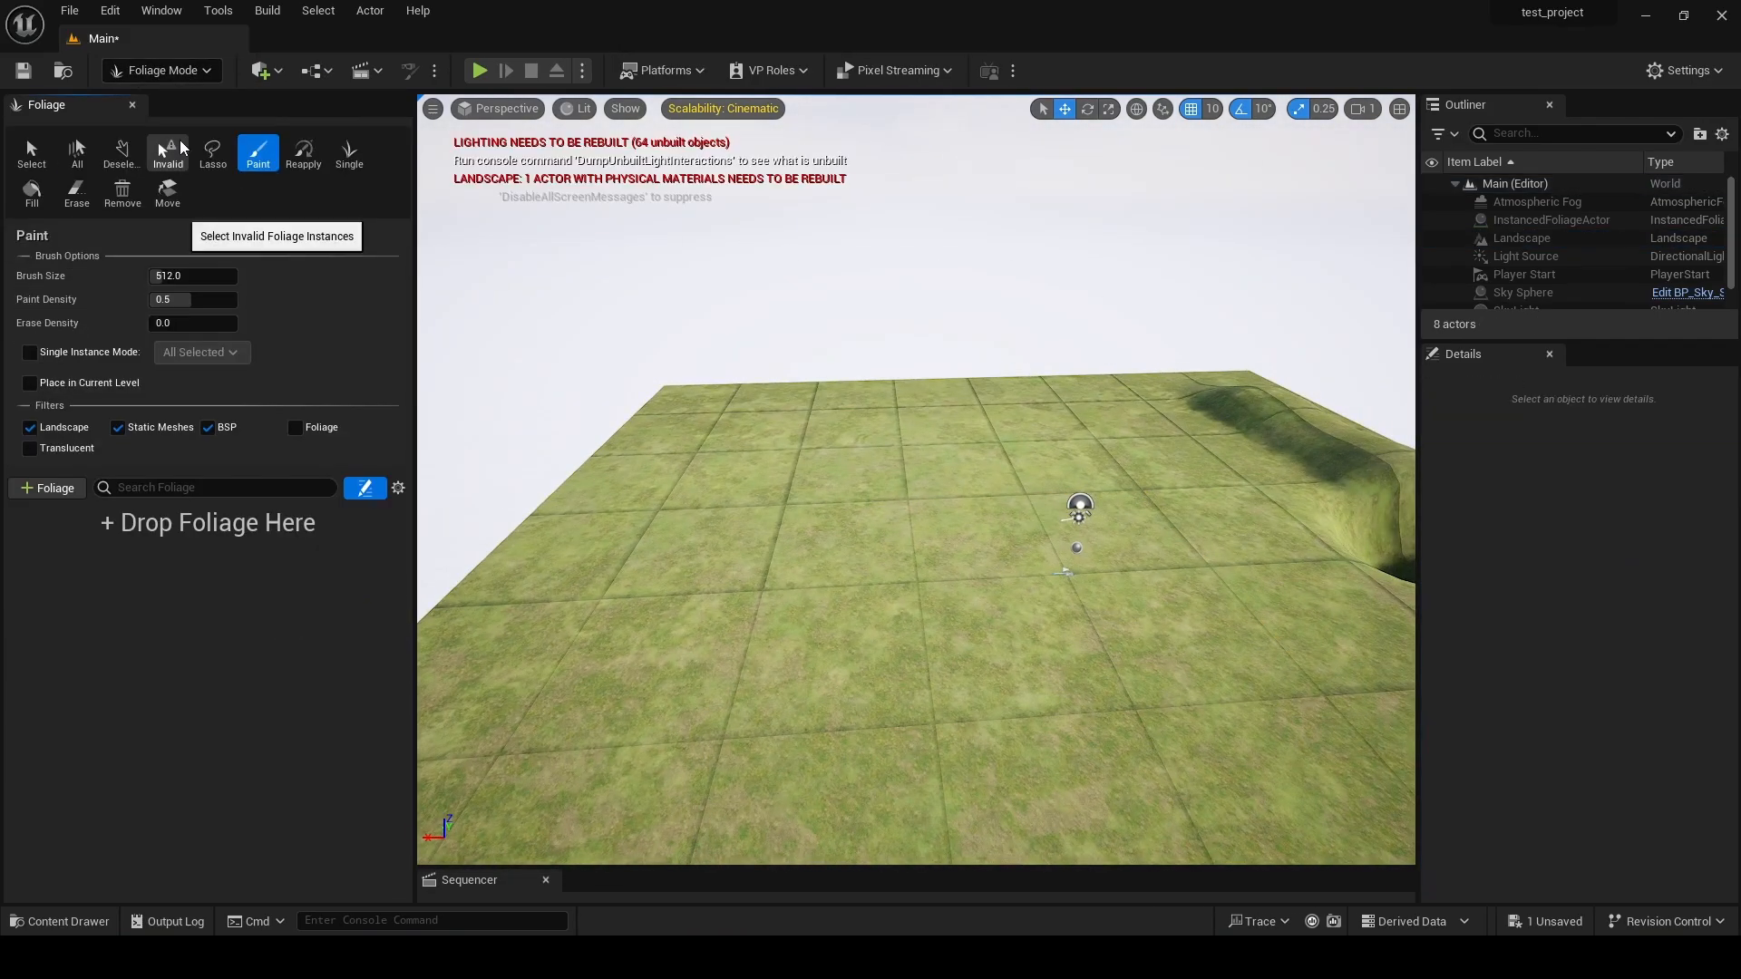
{"action": "right_click_drag", "start_coordinate": [864, 568], "coordinate": [889, 588]}
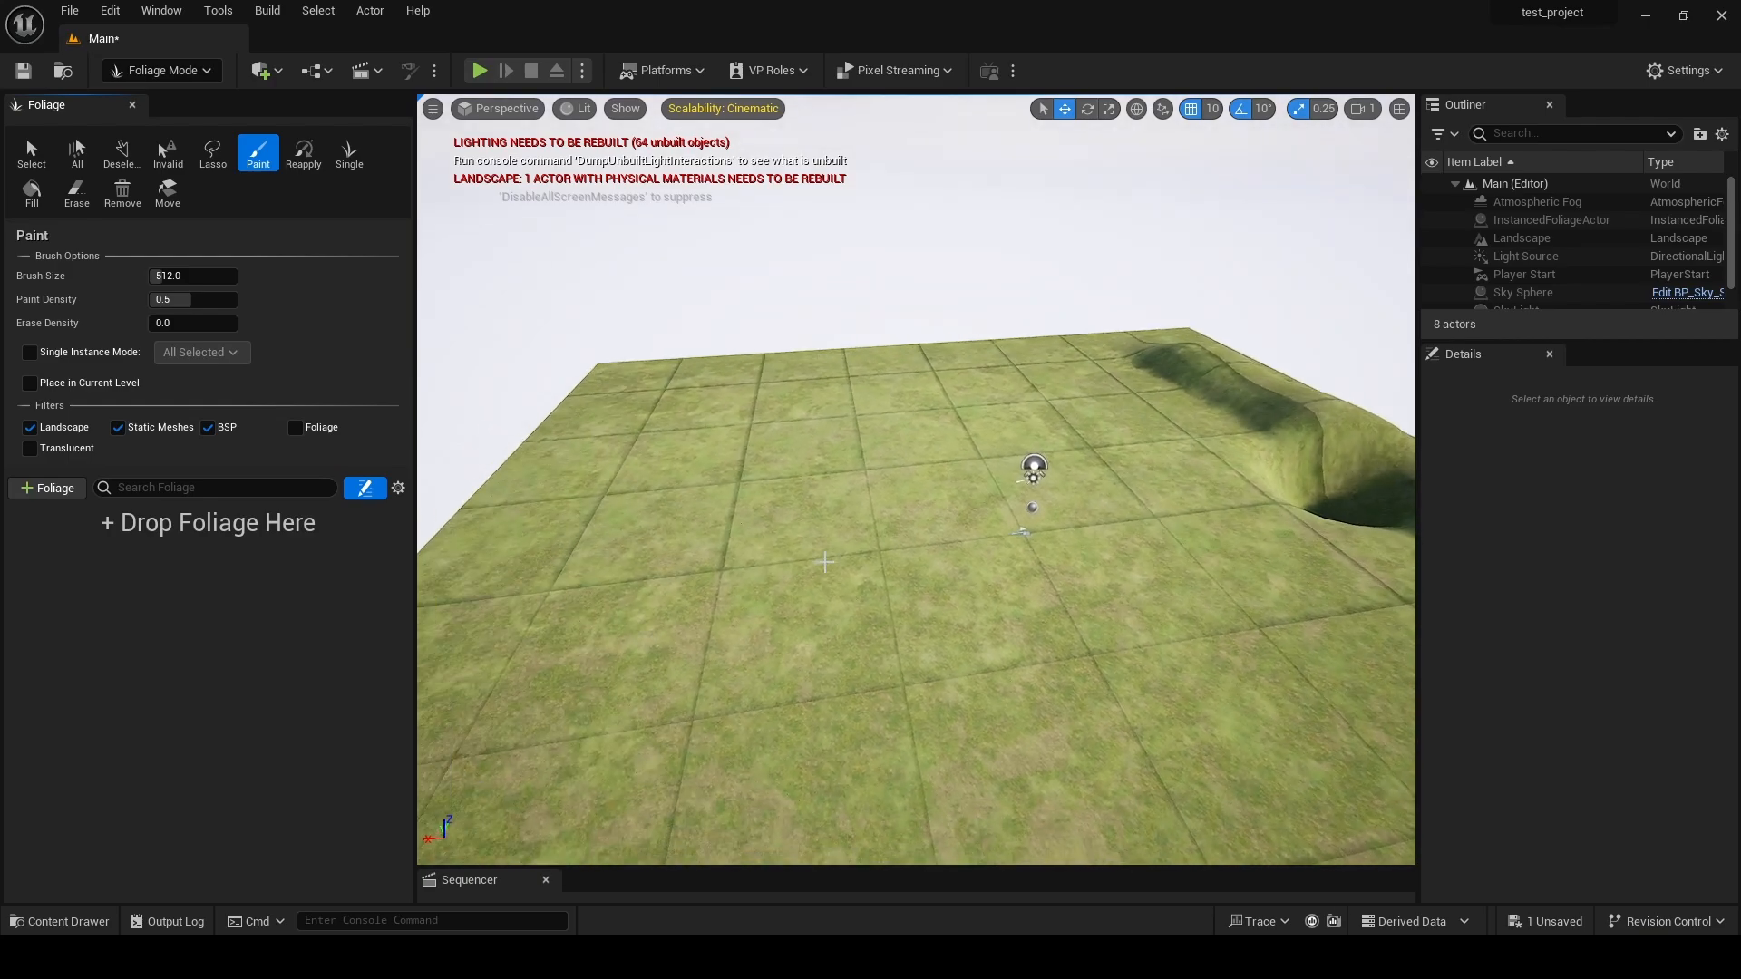
- Open the Fab marketplace inside the editor and browse the Nature & Plants category of 3D Models
{"action": "left_click", "coordinate": [161, 10]}
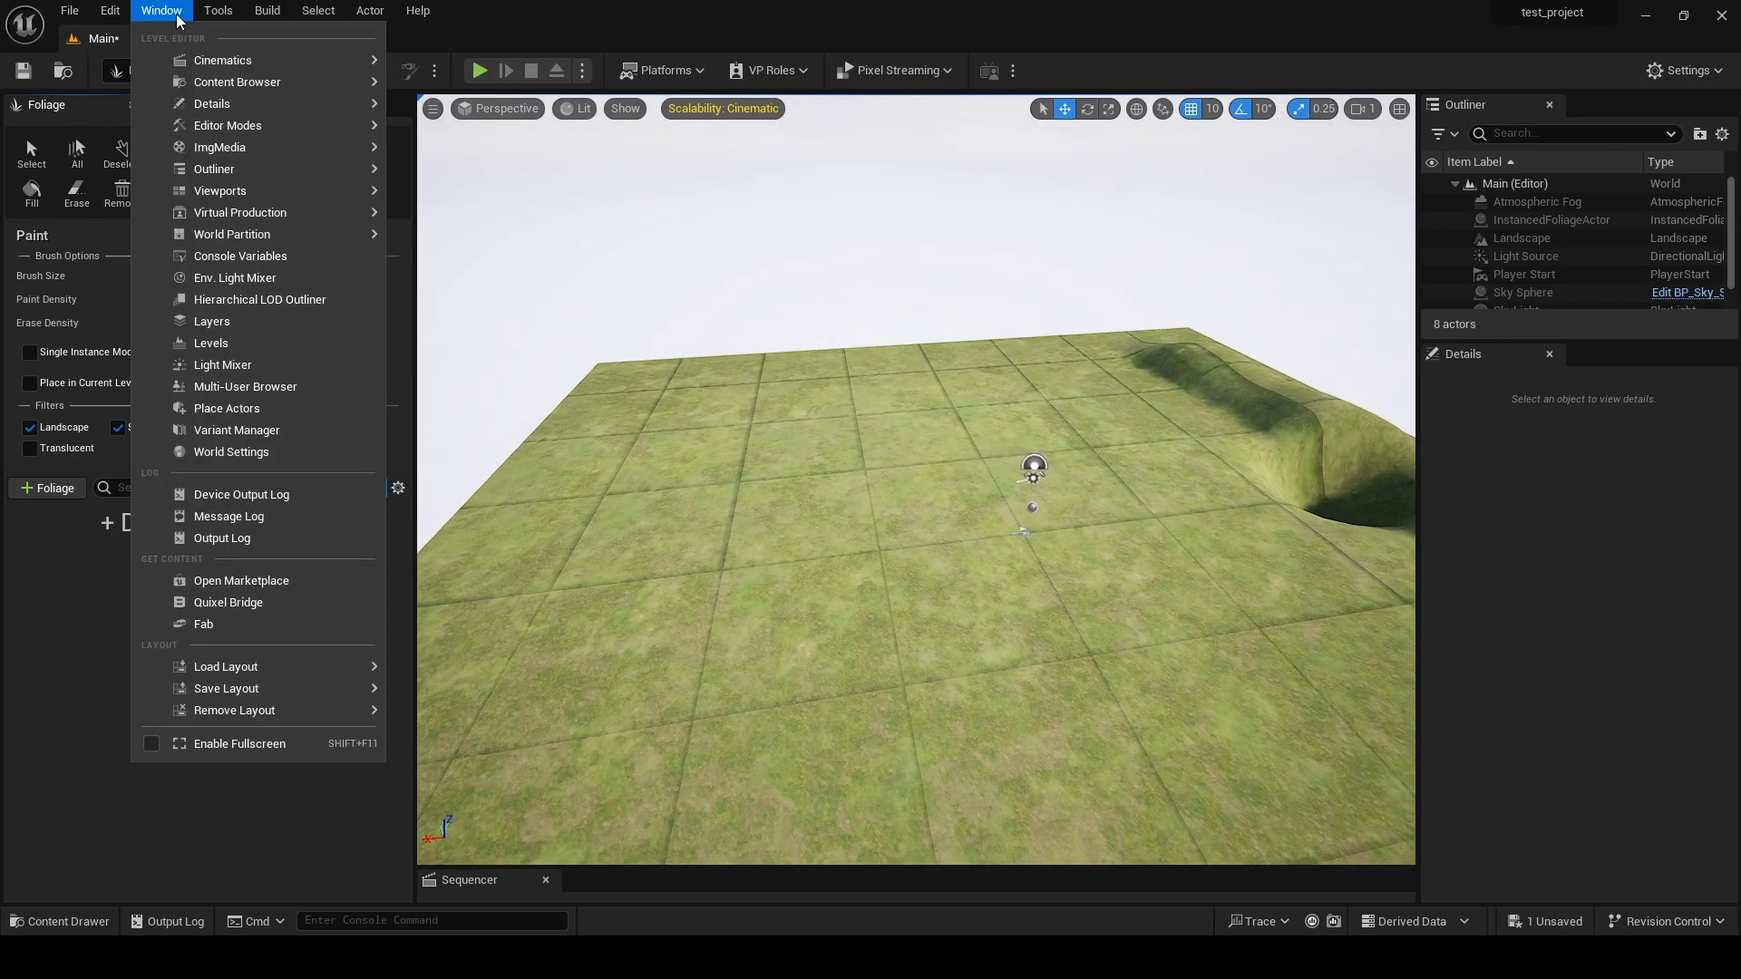
{"action": "left_click", "coordinate": [203, 625]}
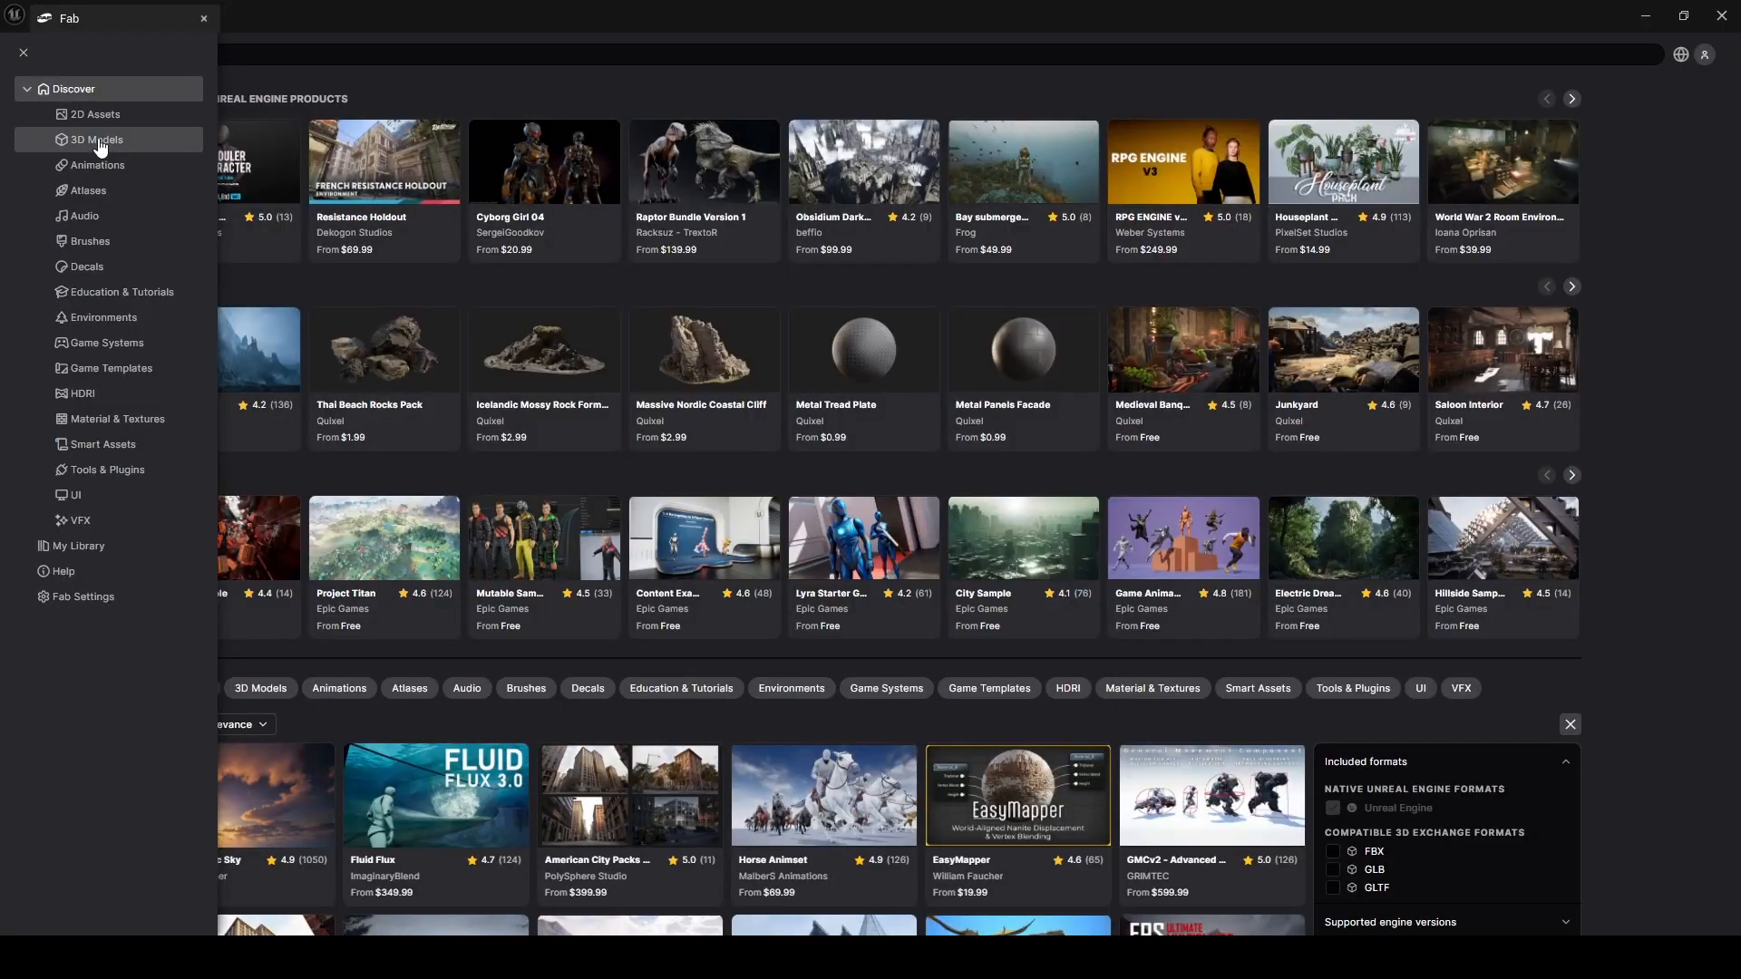
{"action": "left_click", "coordinate": [97, 139]}
{"action": "left_click", "coordinate": [959, 158]}
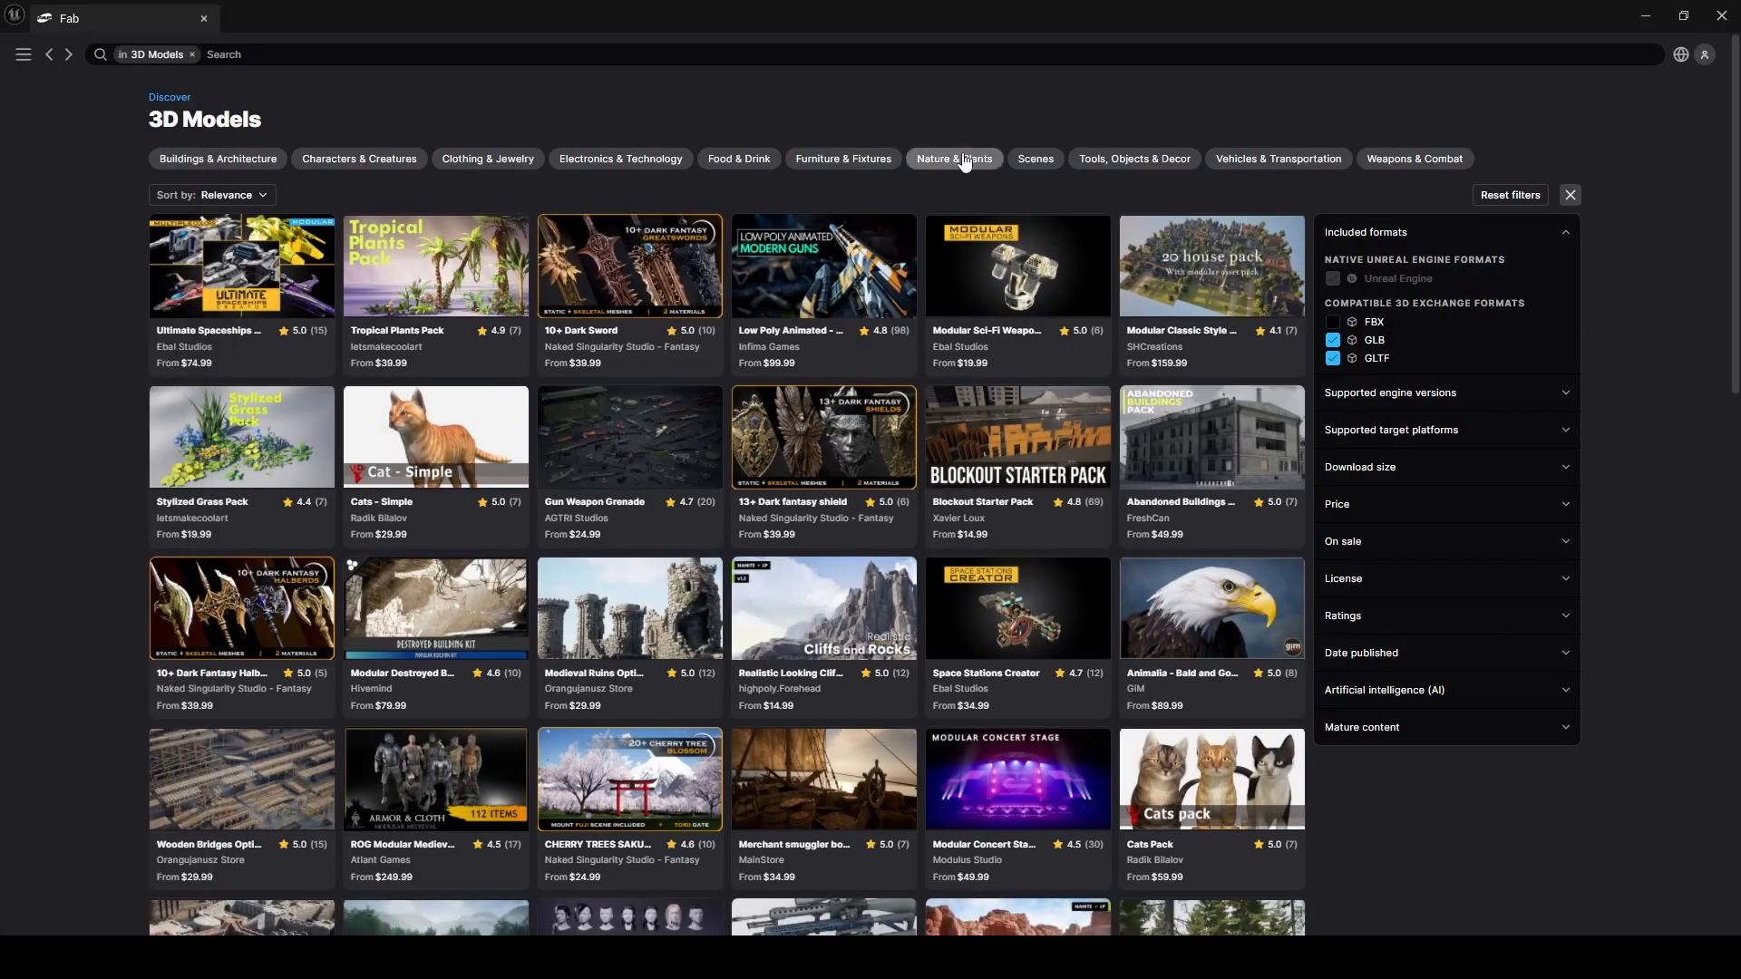
- Sort the Nature & Plants models by Price (Lowest first) and search them for "grass"
{"action": "left_click", "coordinate": [245, 196]}
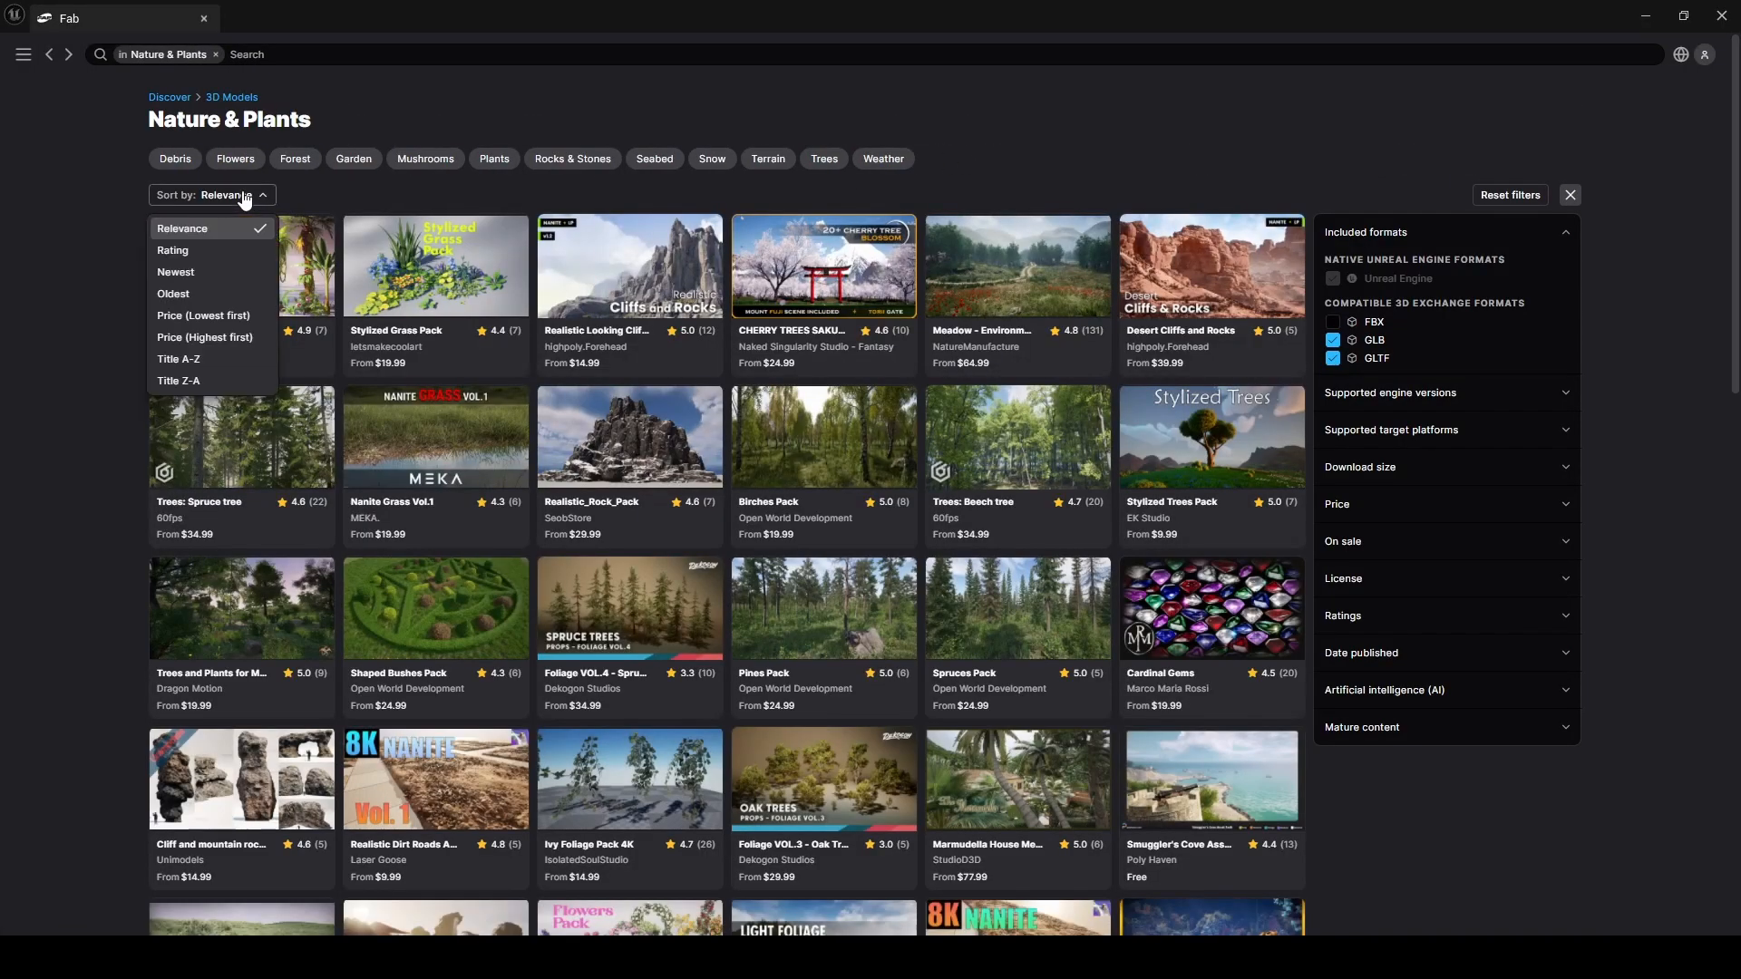
{"action": "left_click", "coordinate": [221, 314]}
{"action": "left_click", "coordinate": [305, 52]}
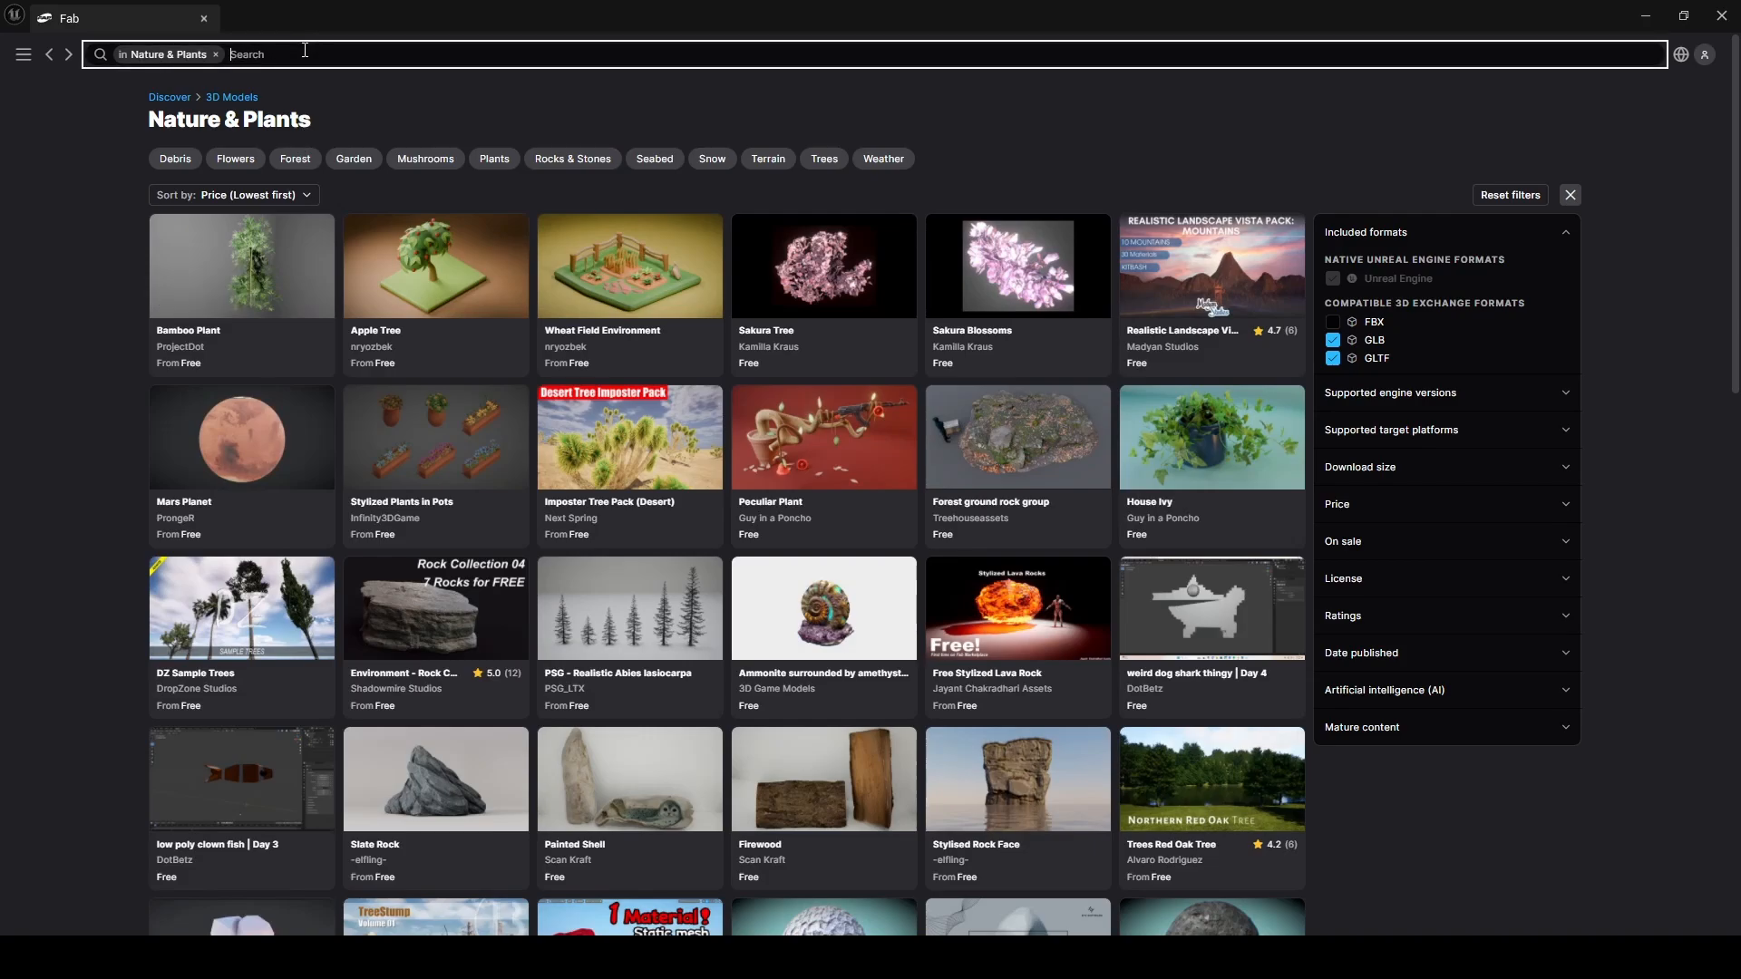
{"action": "key", "text": "Return"}
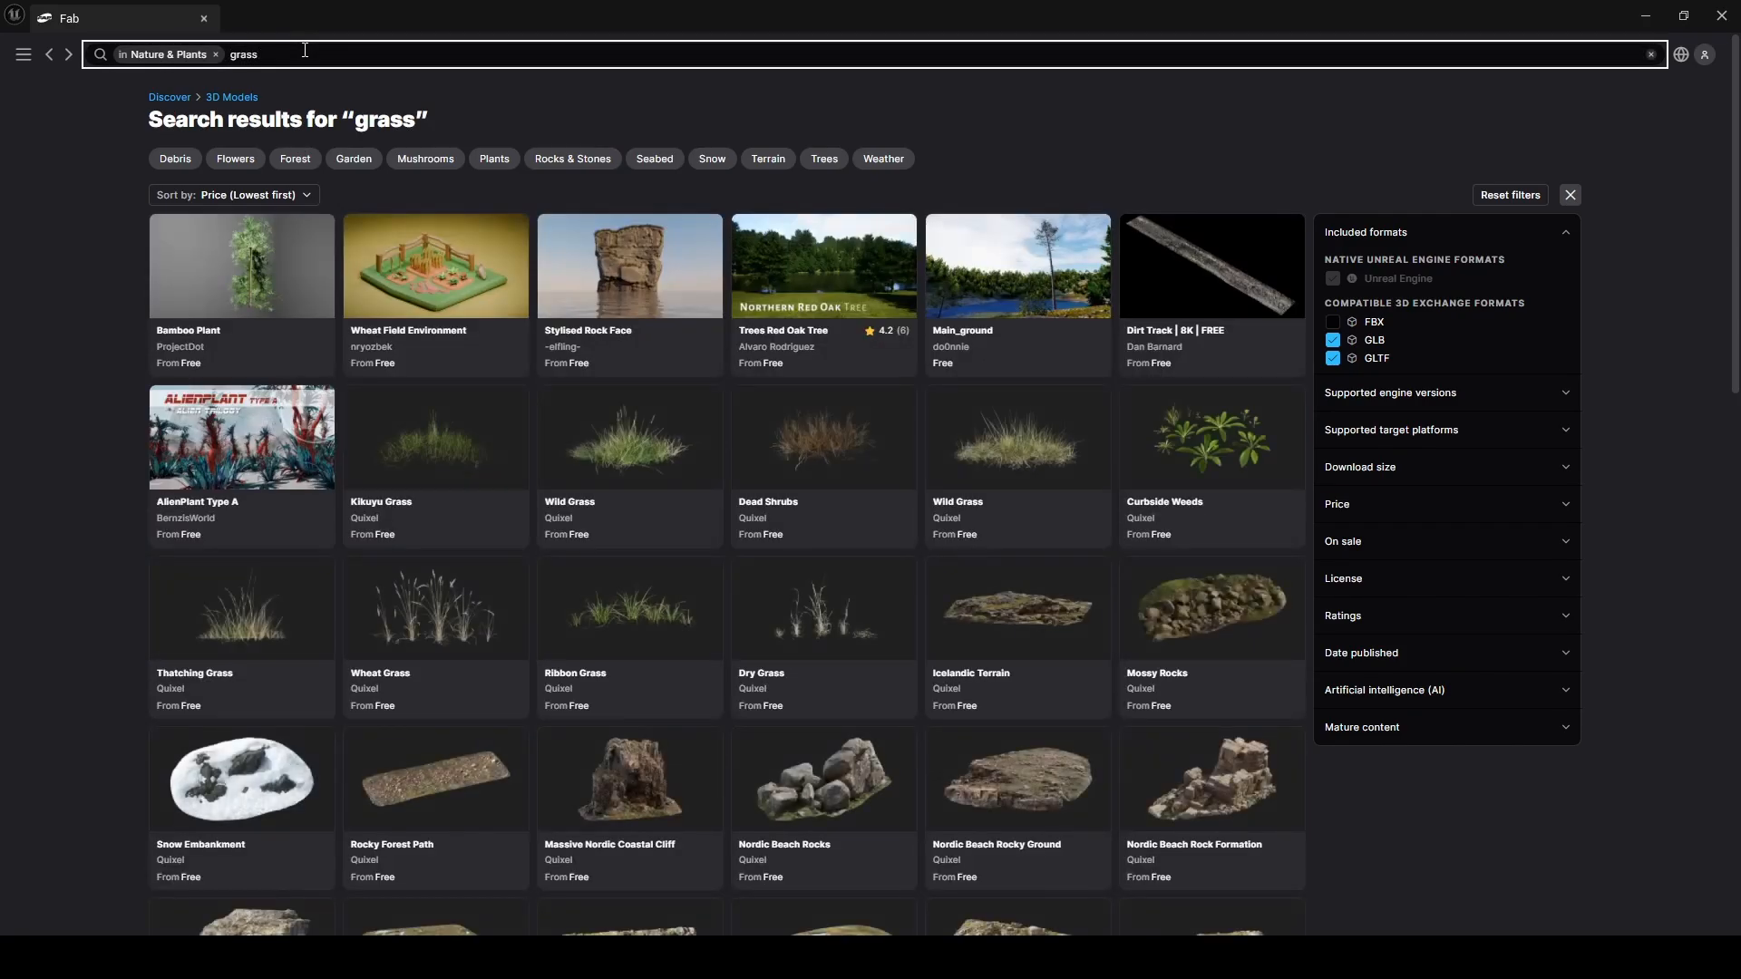
- Open the free "temperate Vegetation: Meadow Flowers" pack from the grass results and add it to the project, accepting the license agreement
{"action": "scroll", "coordinate": [1701, 247], "scroll_direction": "down", "scroll_amount": 20}
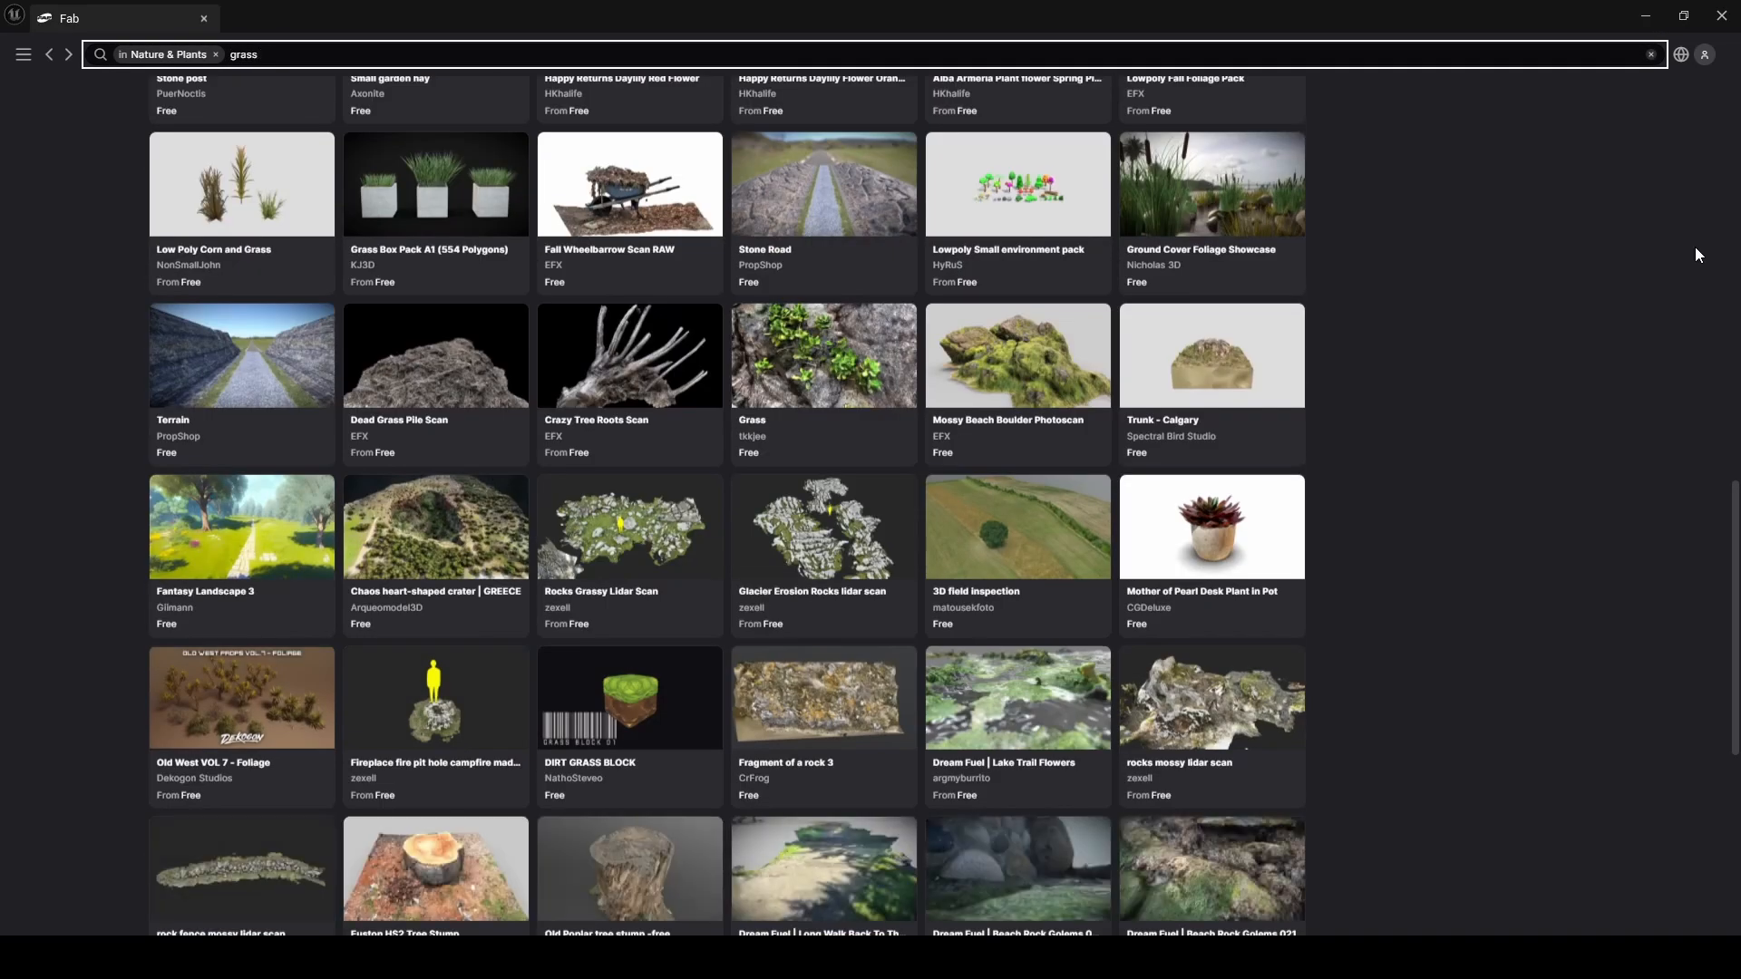
{"action": "scroll", "coordinate": [1692, 243], "scroll_direction": "down", "scroll_amount": 15}
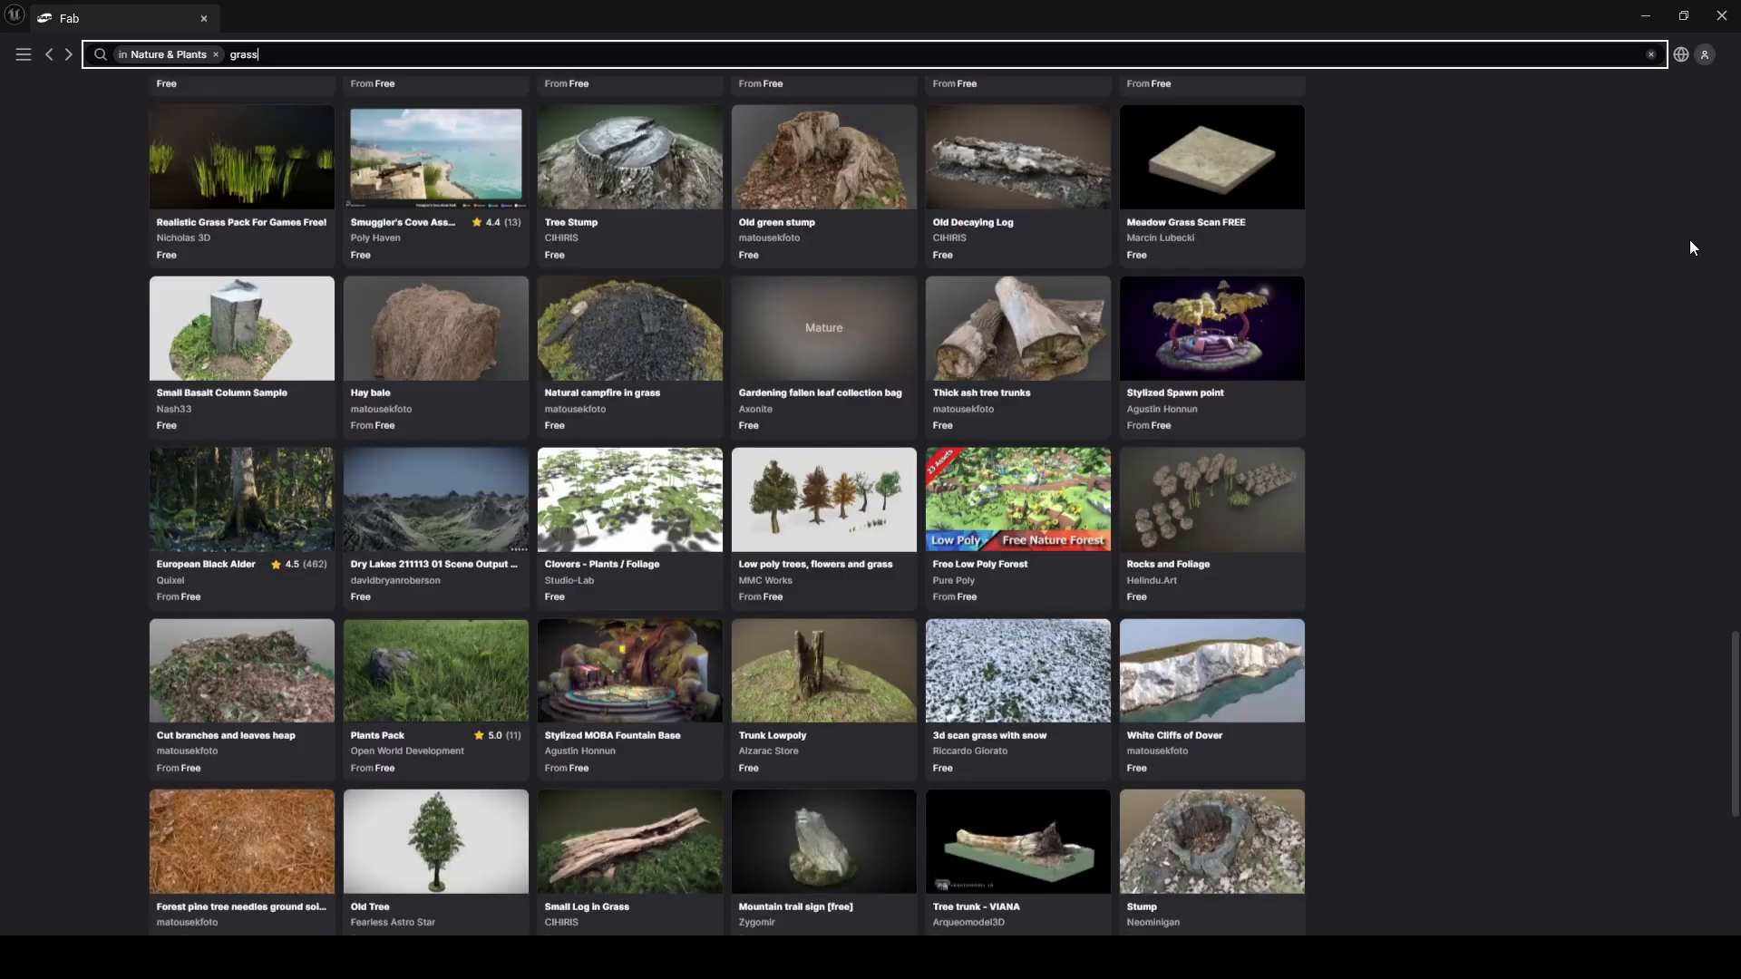
{"action": "scroll", "coordinate": [1687, 249], "scroll_direction": "down", "scroll_amount": 1}
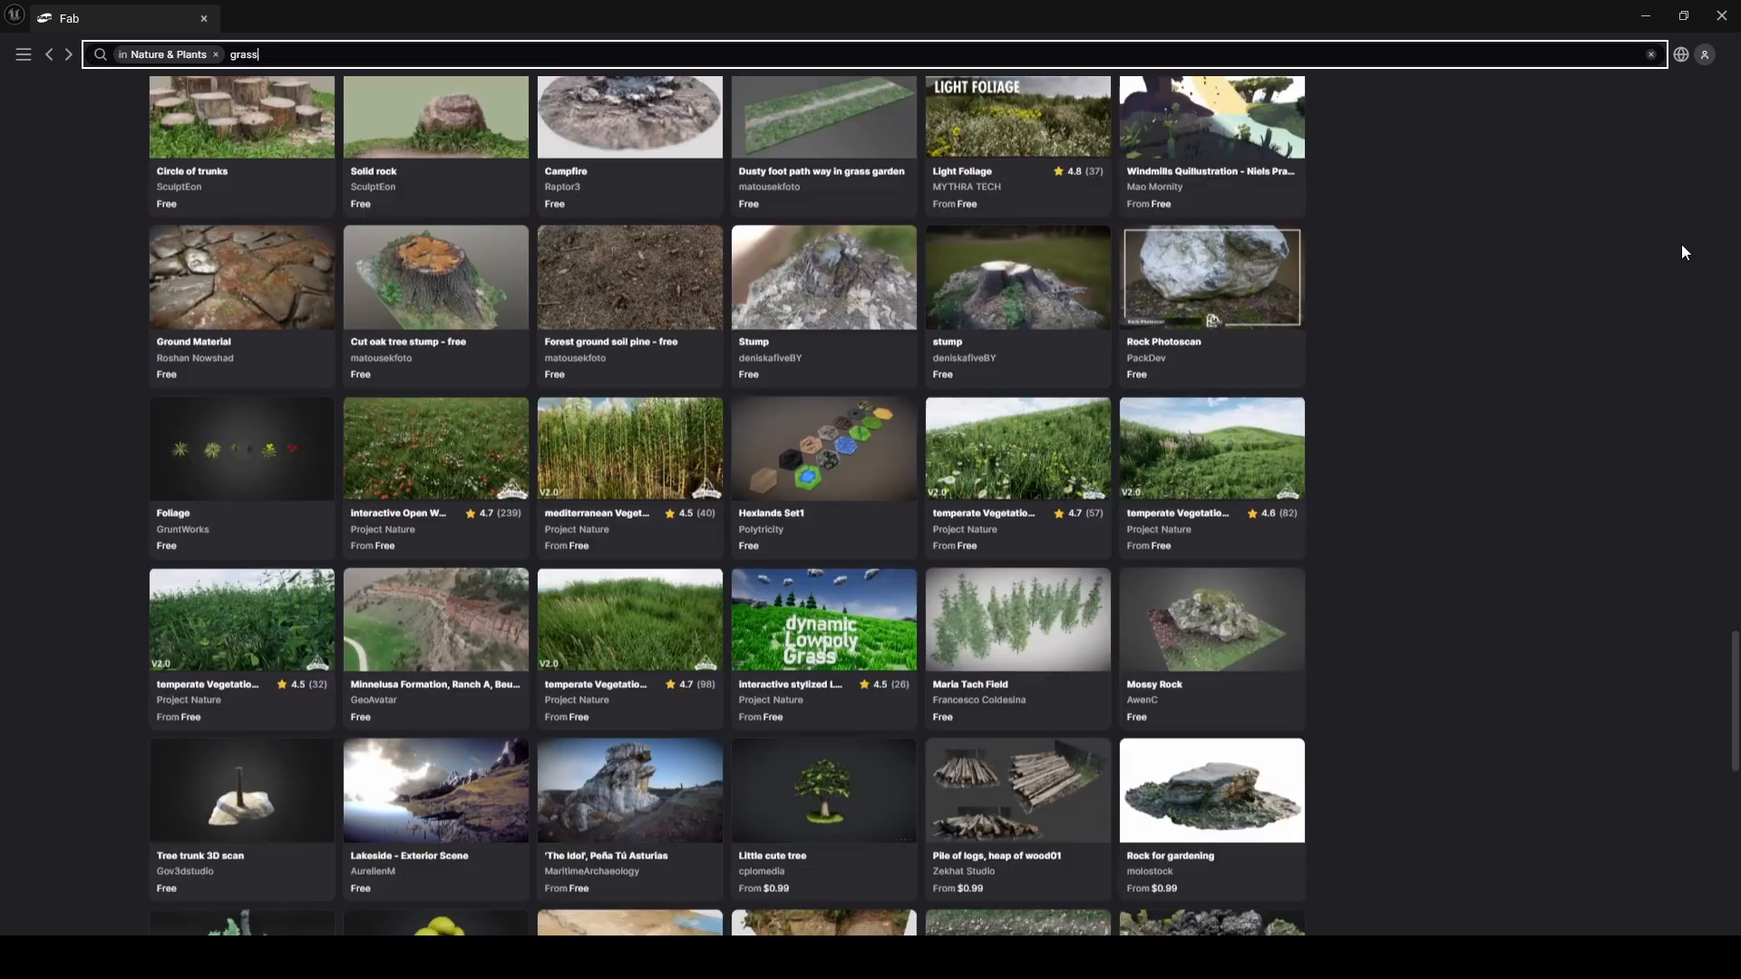
{"action": "left_click", "coordinate": [1005, 458]}
{"action": "left_click", "coordinate": [1296, 281]}
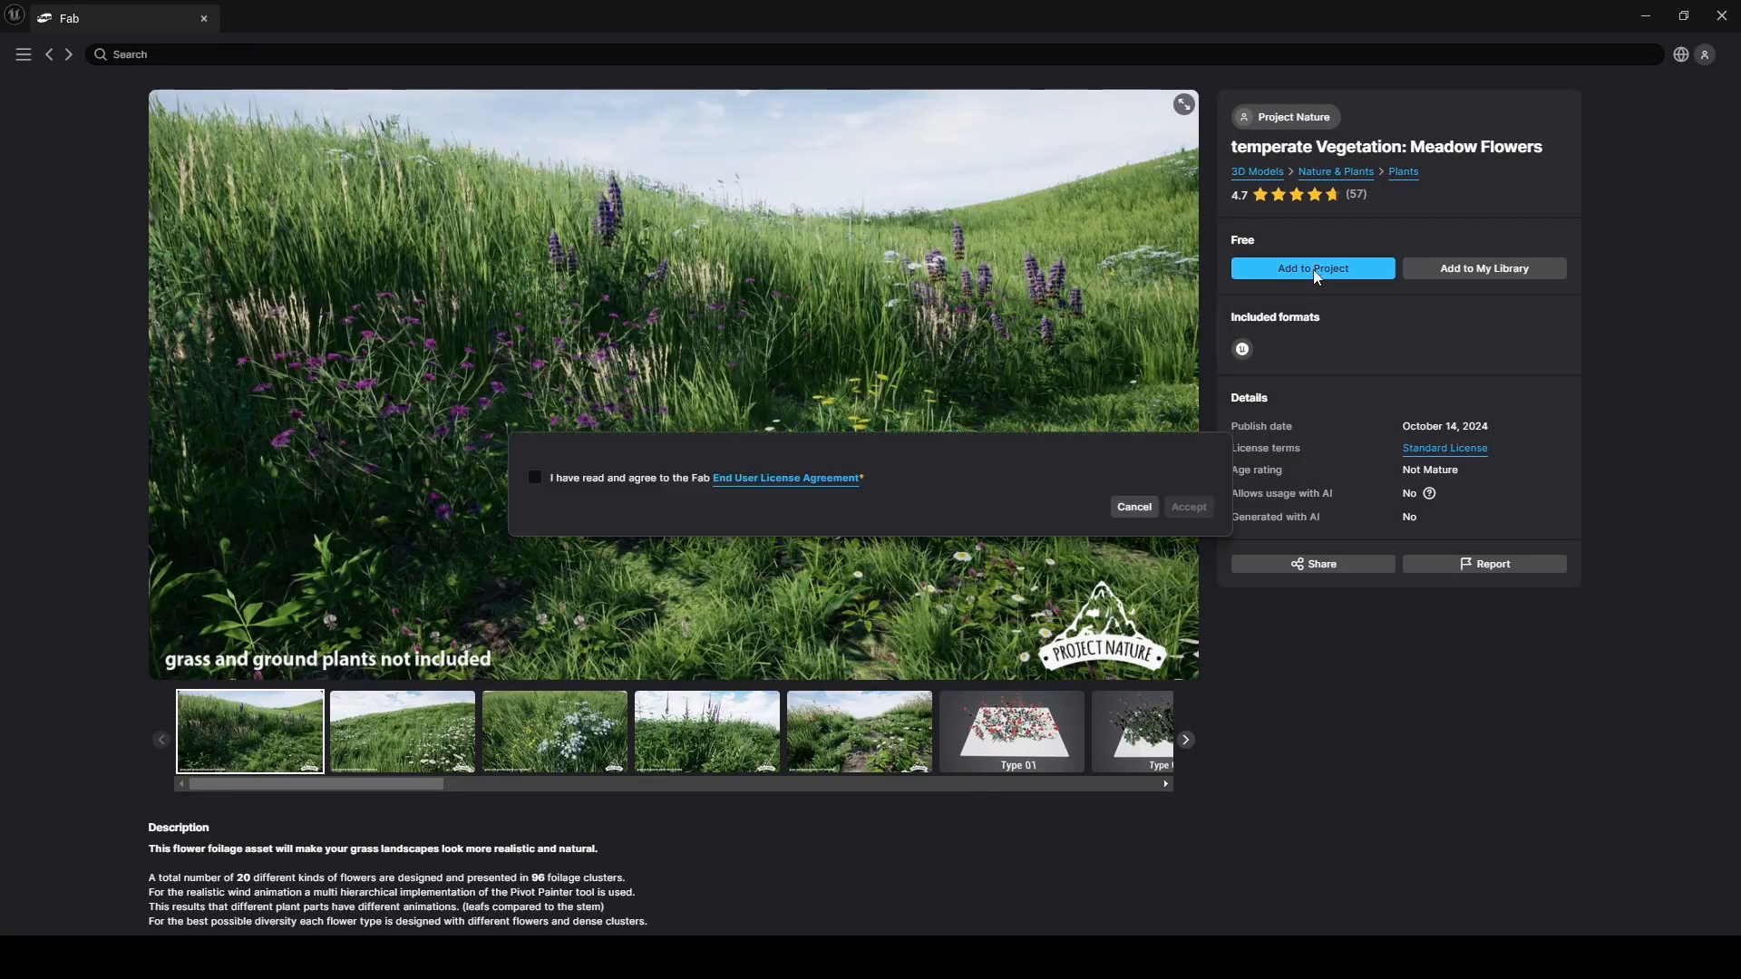
{"action": "left_click", "coordinate": [1190, 888]}
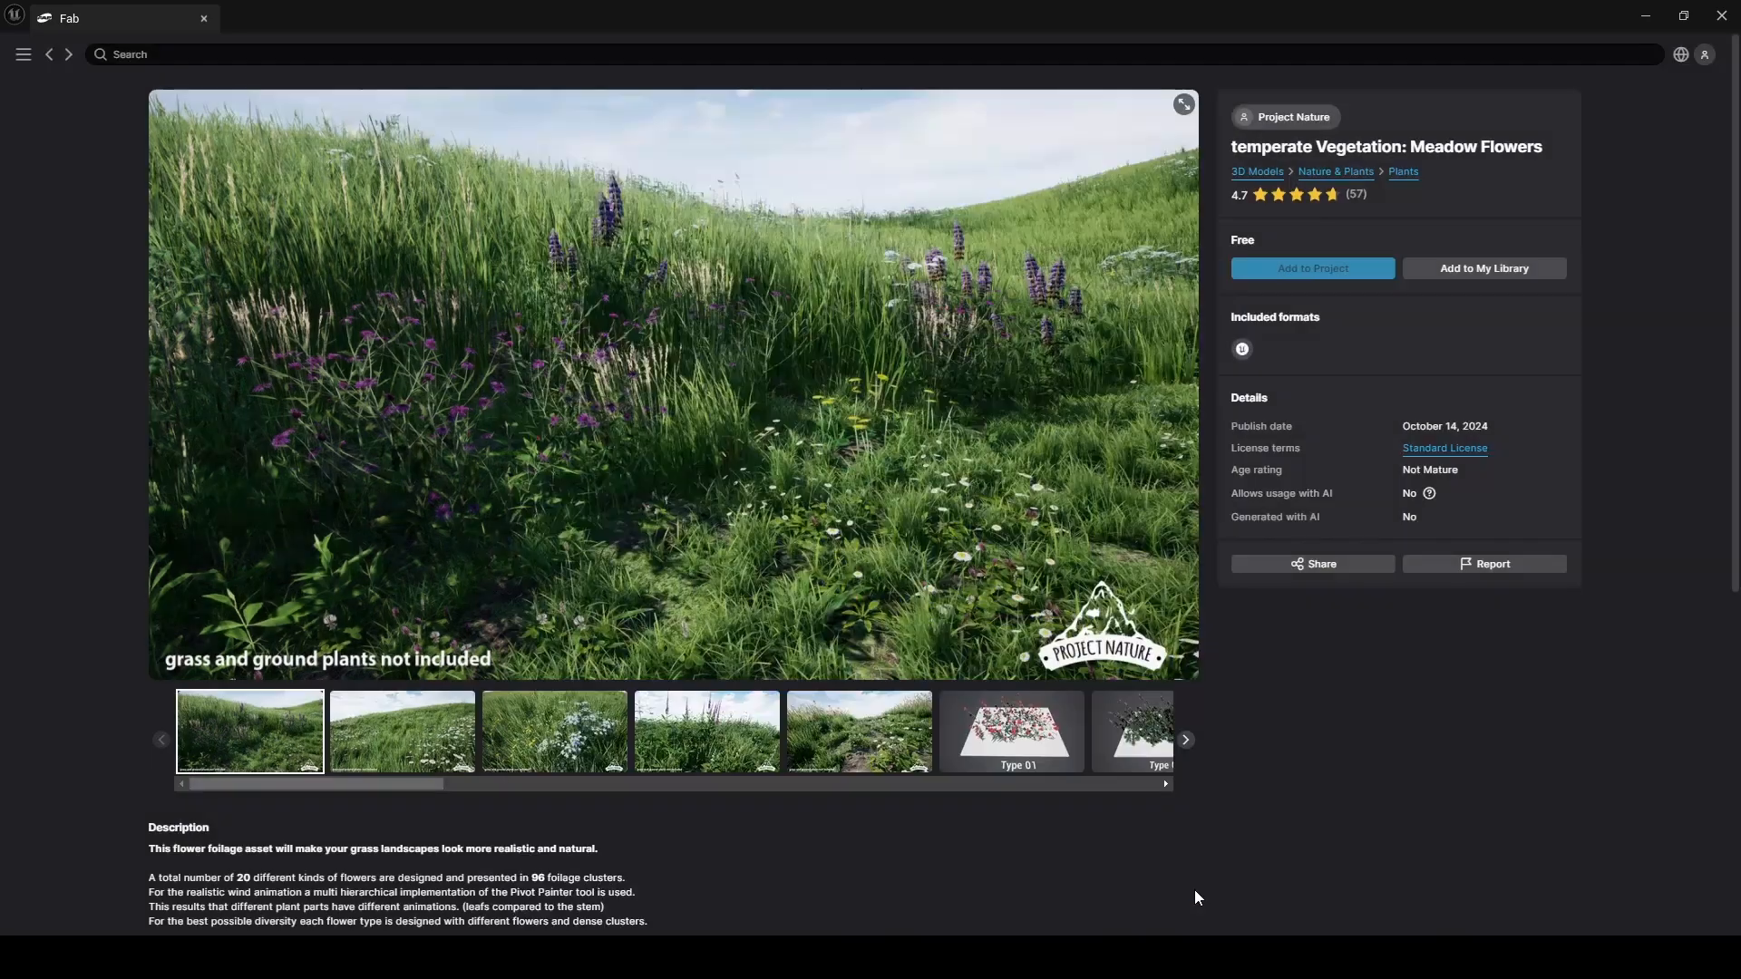
- Return to the grass results and add the free "temperate Vegetation: optimized Grass Library" pack to the project
{"action": "left_click", "coordinate": [51, 57]}
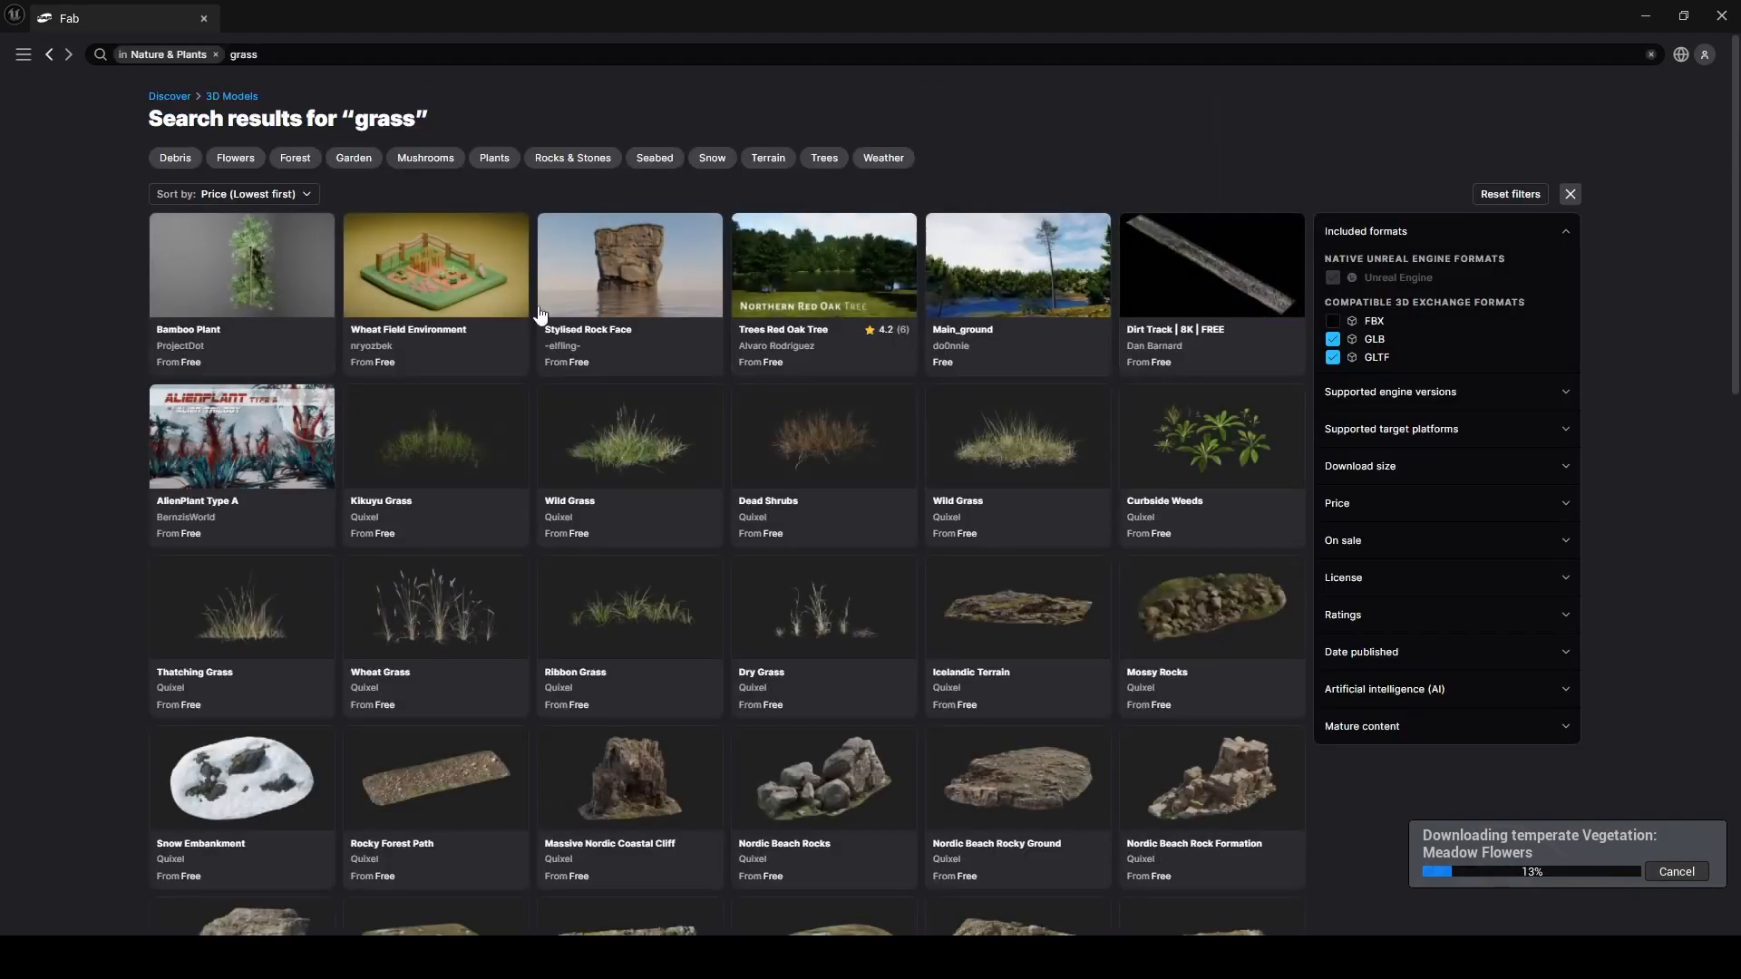
{"action": "scroll", "coordinate": [1306, 335], "scroll_direction": "down", "scroll_amount": 15}
{"action": "scroll", "coordinate": [1260, 426], "scroll_direction": "down", "scroll_amount": 5}
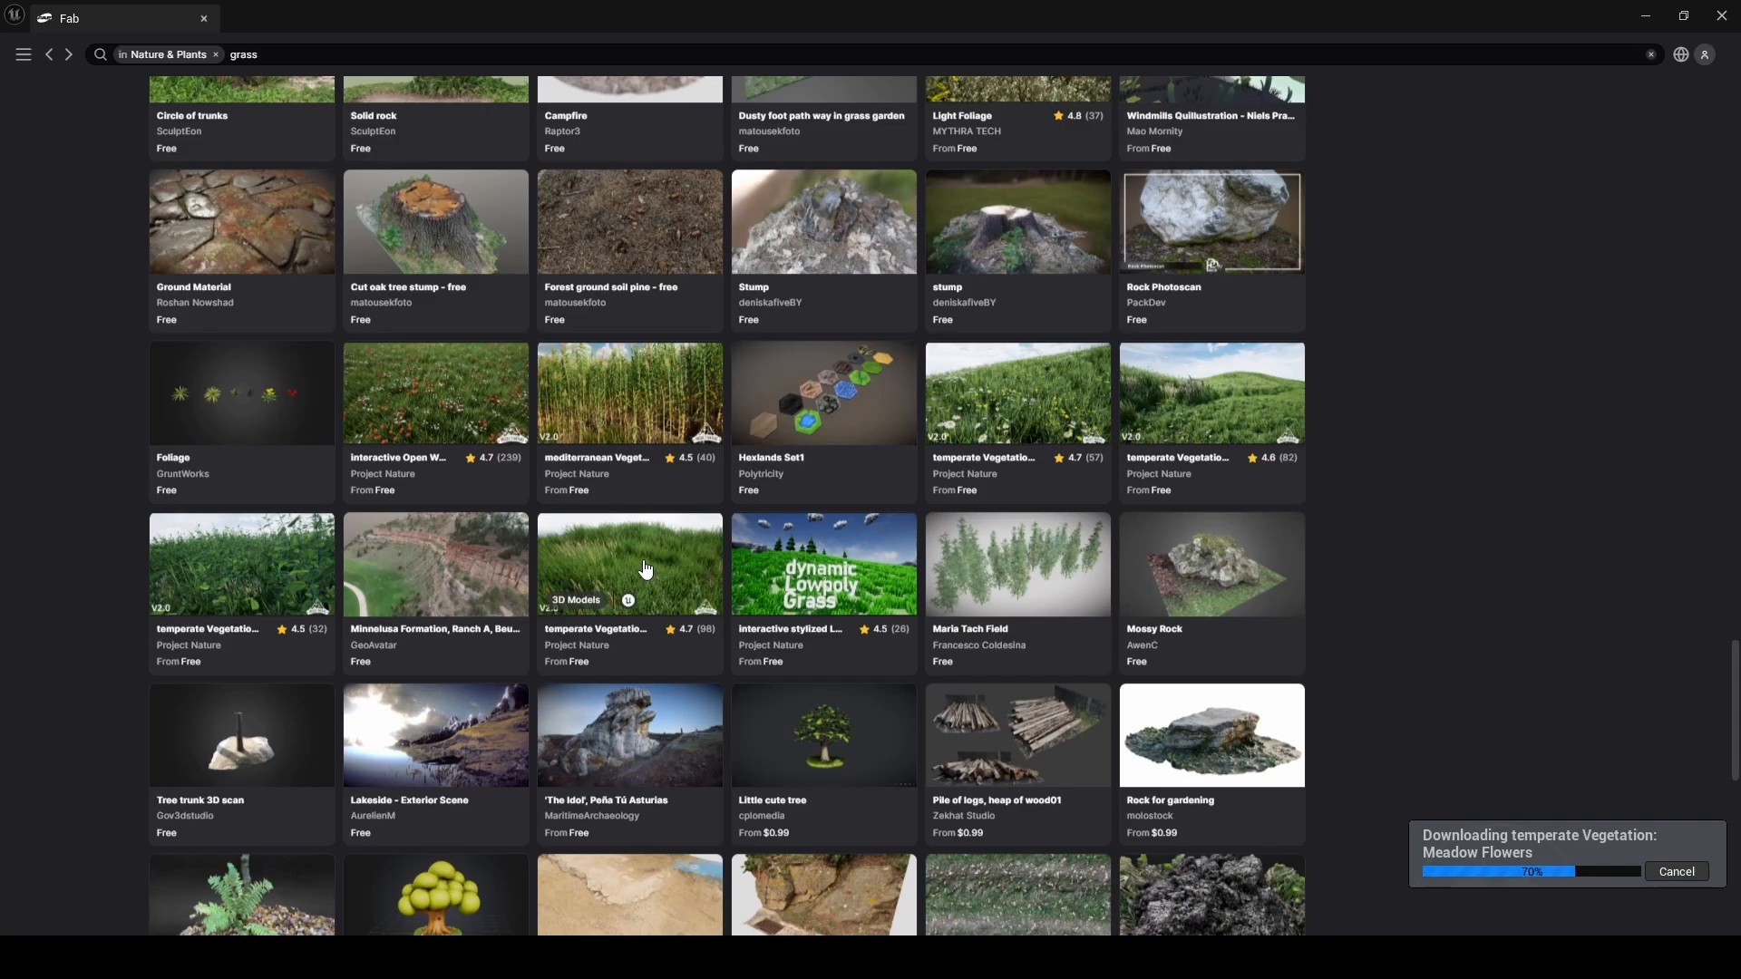
{"action": "left_click", "coordinate": [646, 569]}
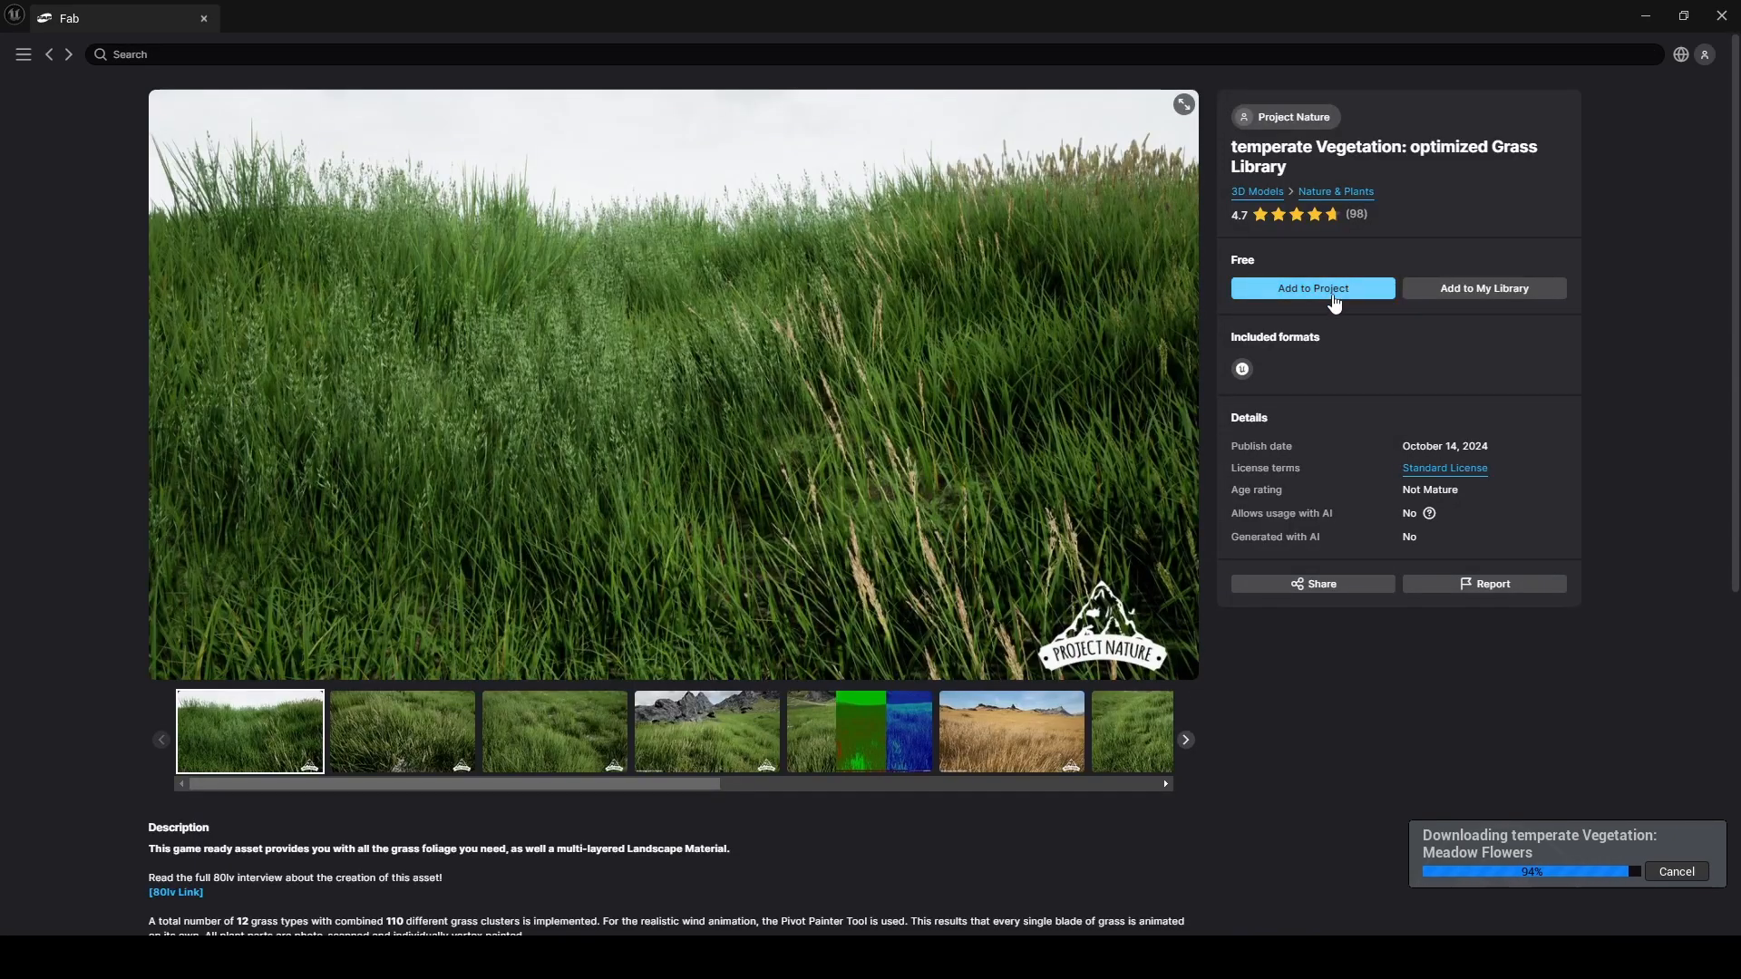
{"action": "left_click", "coordinate": [1334, 296]}
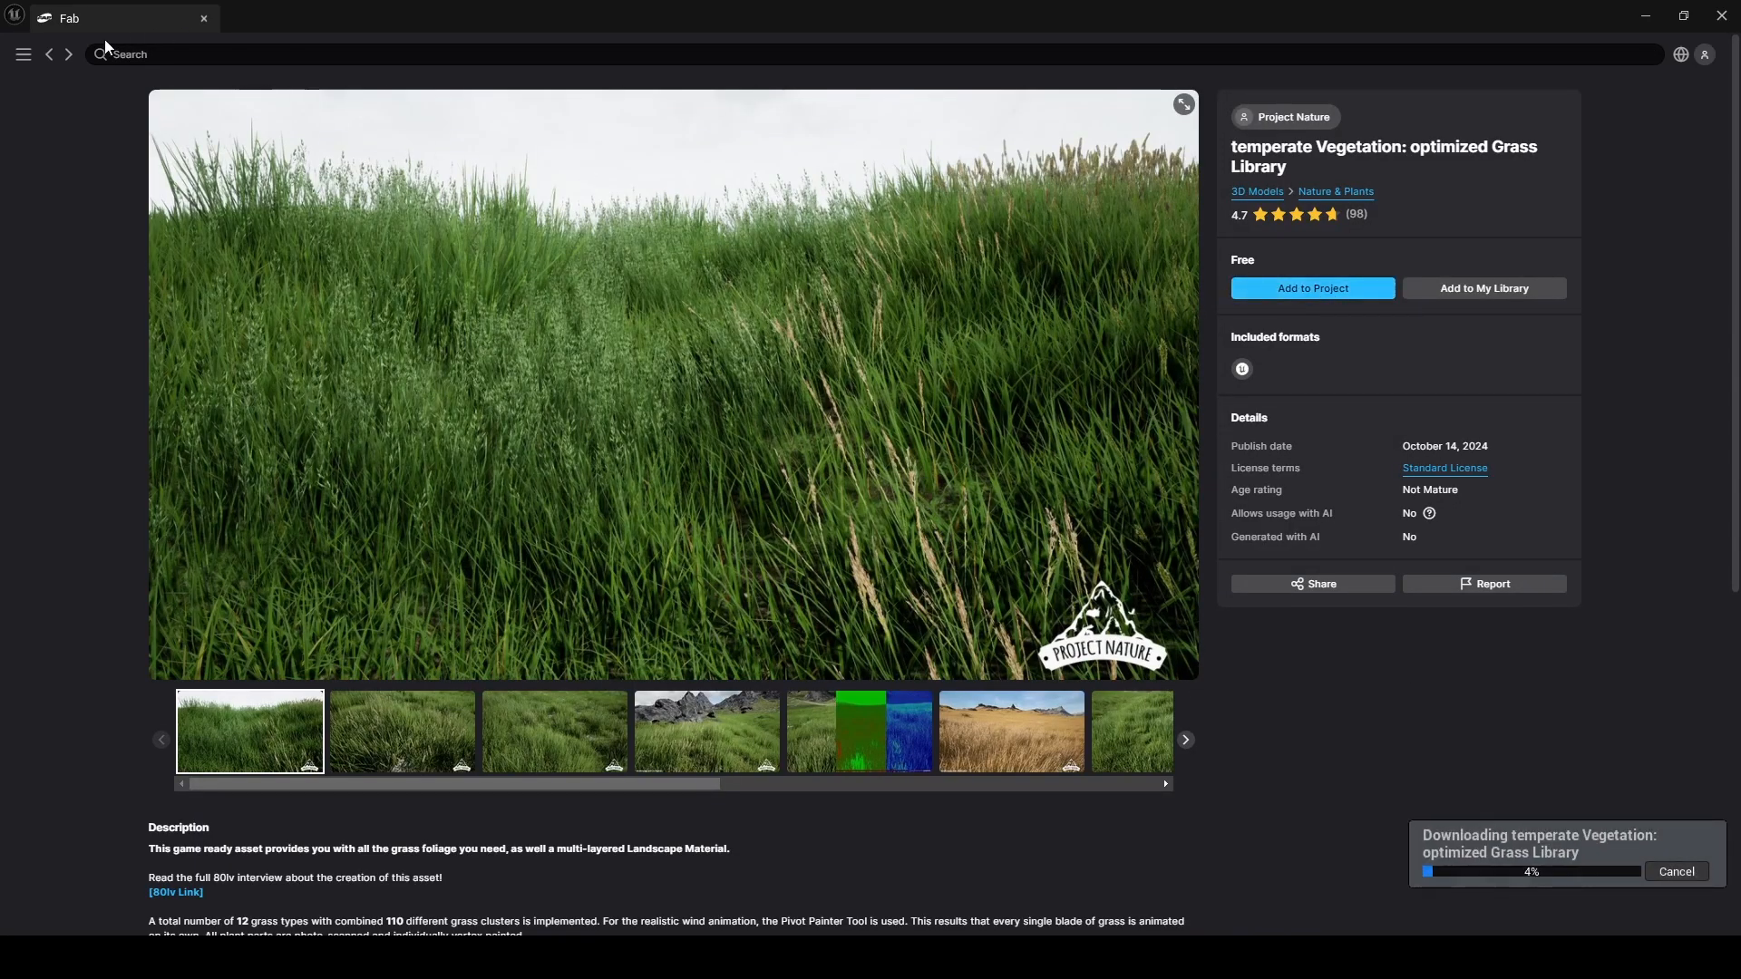
- Search Nature & Plants for "spruce" and add the free "temperate Vegetation: Spruce Forest" pack to the project
{"action": "left_click", "coordinate": [49, 54]}
{"action": "left_click", "coordinate": [234, 54]}
{"action": "type", "text": "spruce"}
{"action": "key", "text": "Return"}
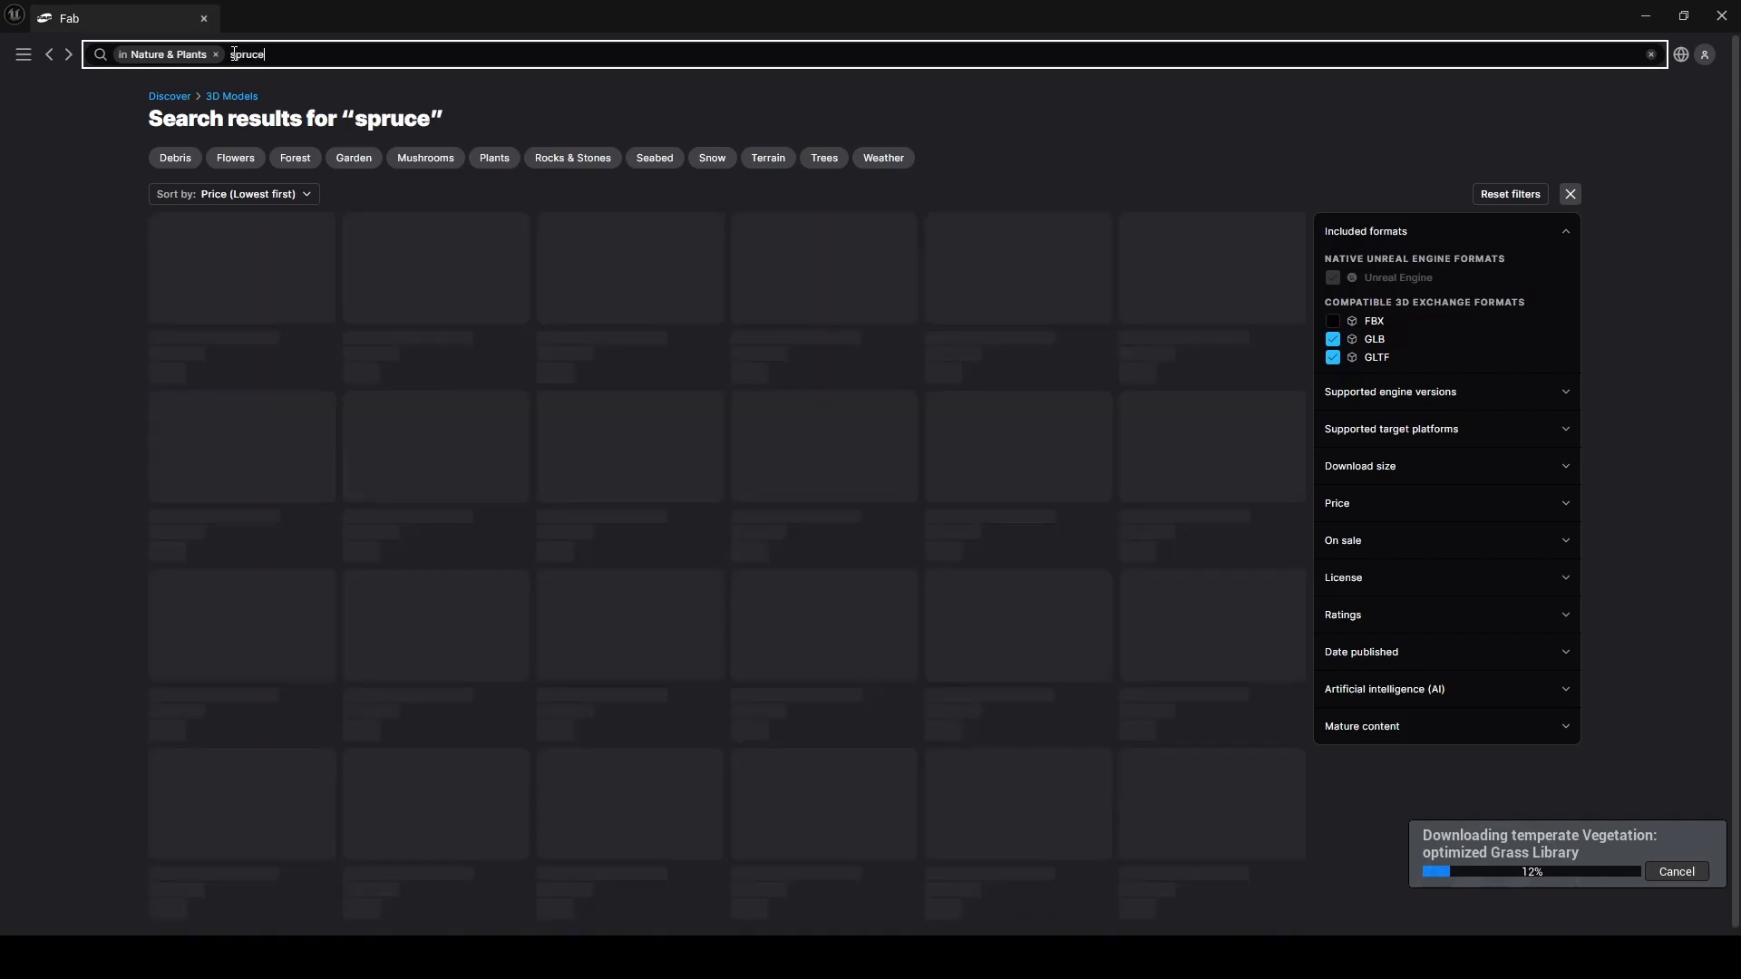
{"action": "left_click", "coordinate": [429, 599]}
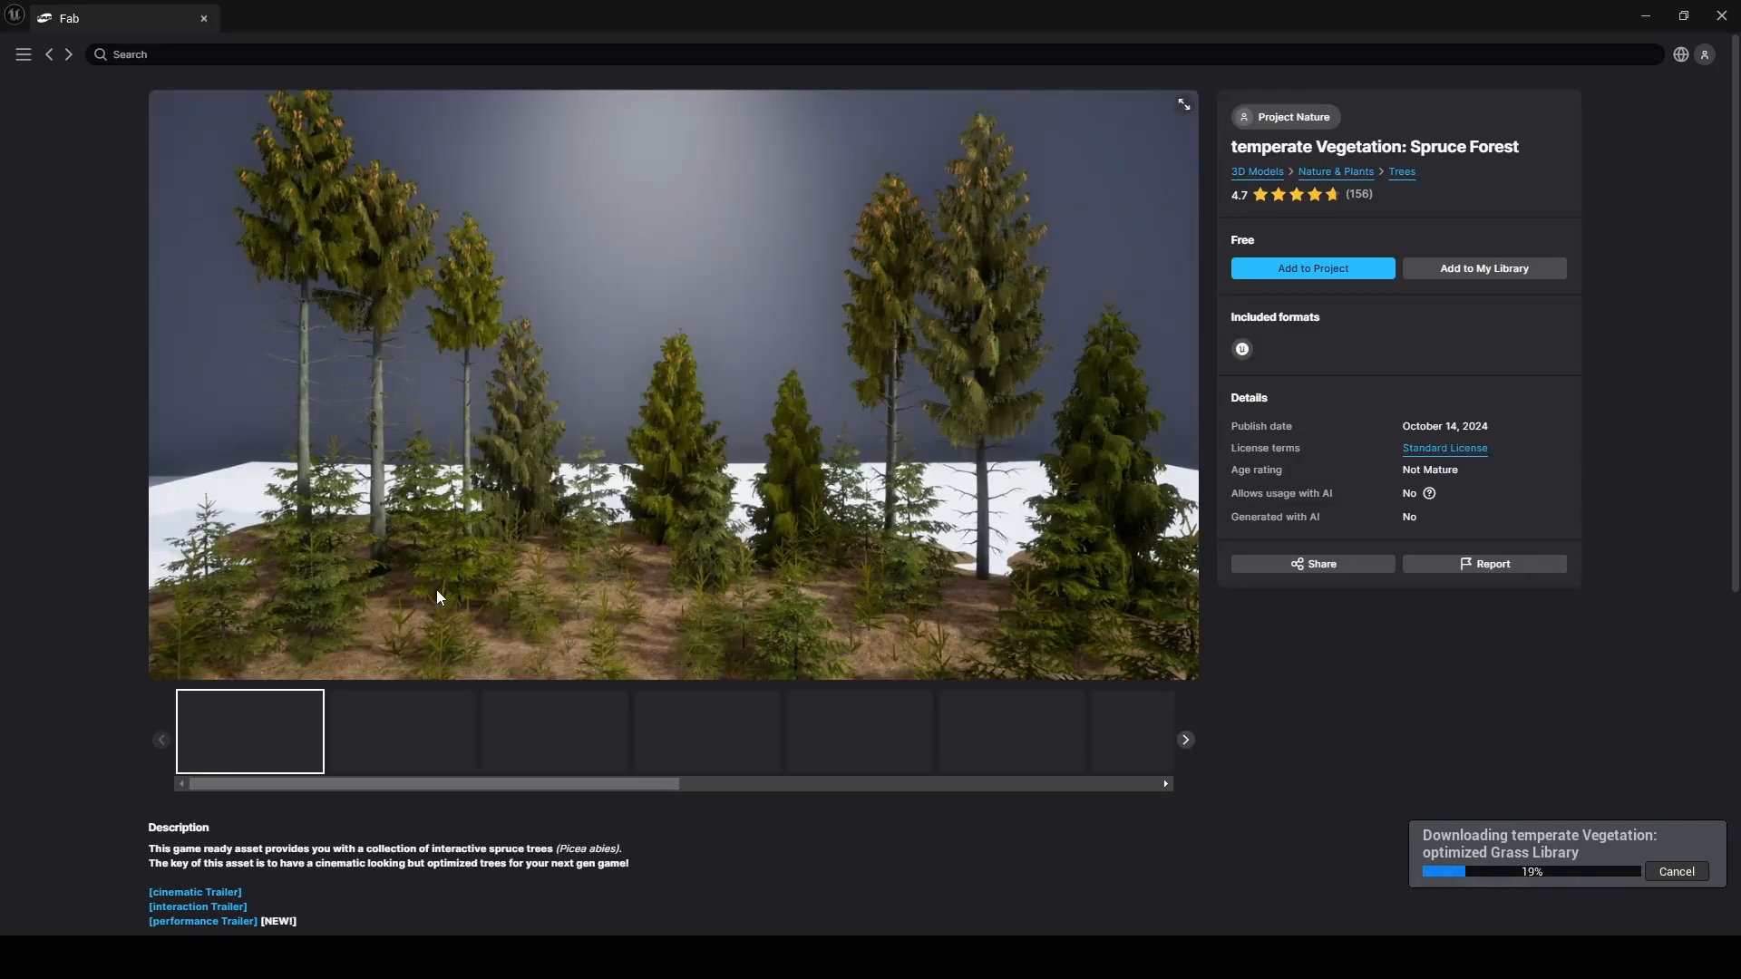
{"action": "left_click", "coordinate": [1312, 272]}
- Search Nature & Plants for "beech", preview the free European Beech pack's tree lineup image, and add the pack to the project
{"action": "left_click", "coordinate": [49, 54]}
{"action": "left_click", "coordinate": [272, 54]}
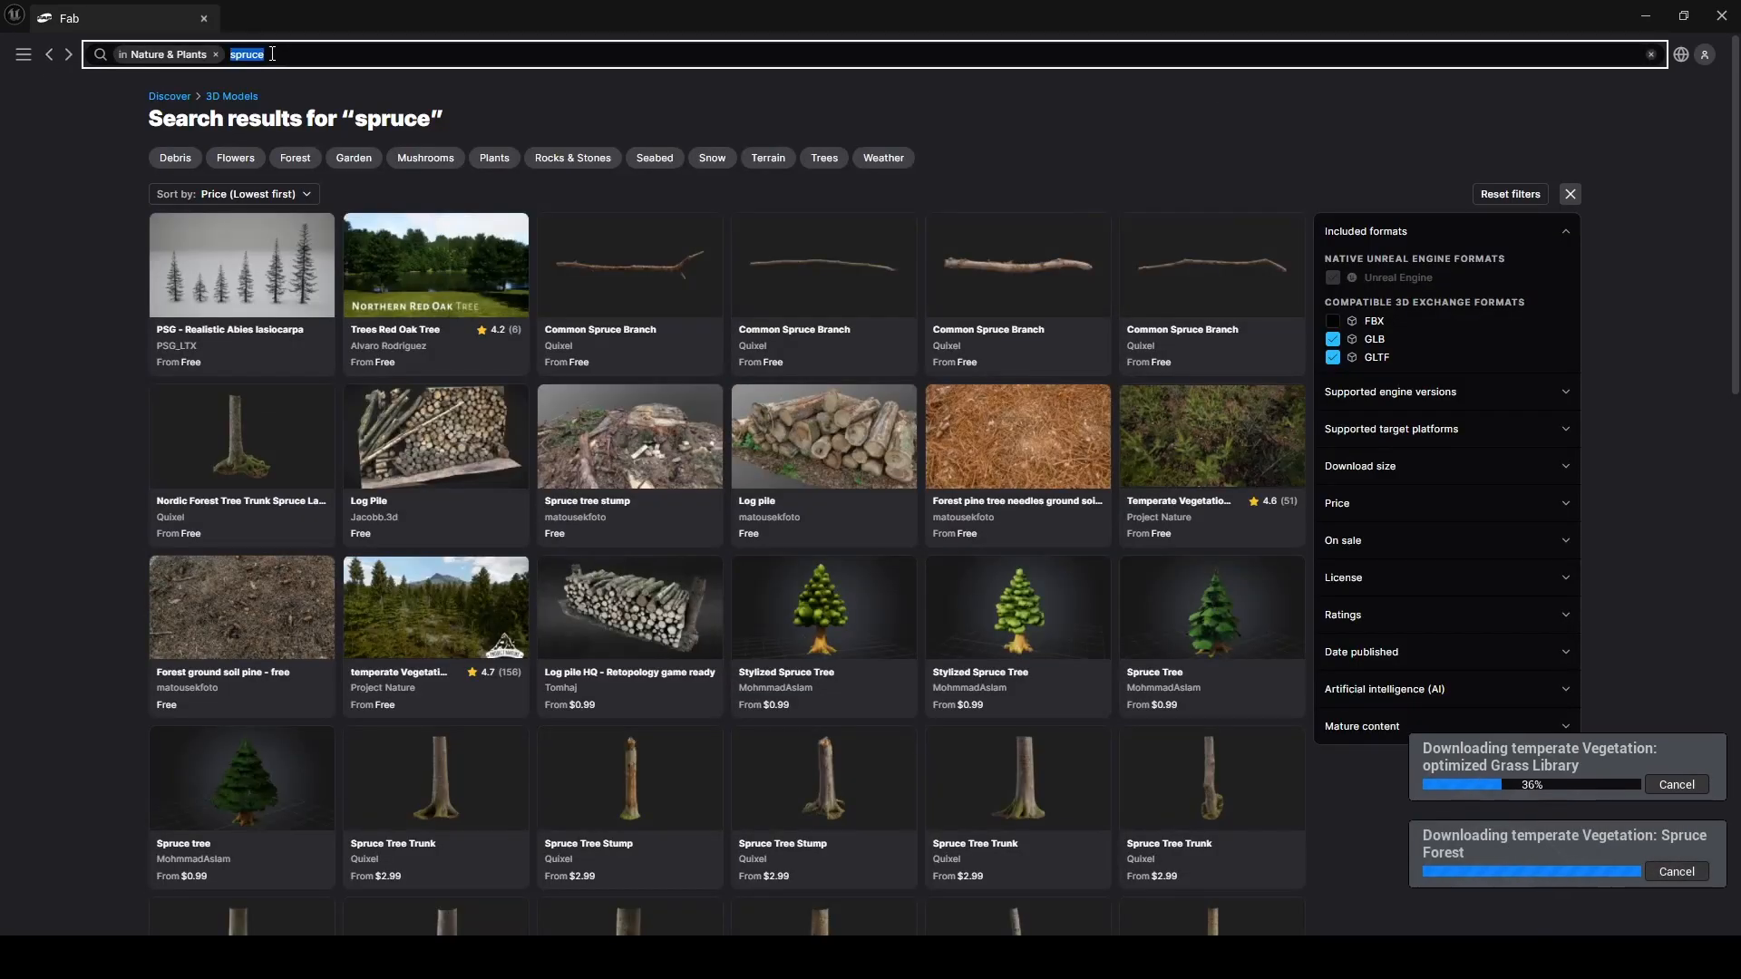
{"action": "type", "text": "beech"}
{"action": "key", "text": "Return"}
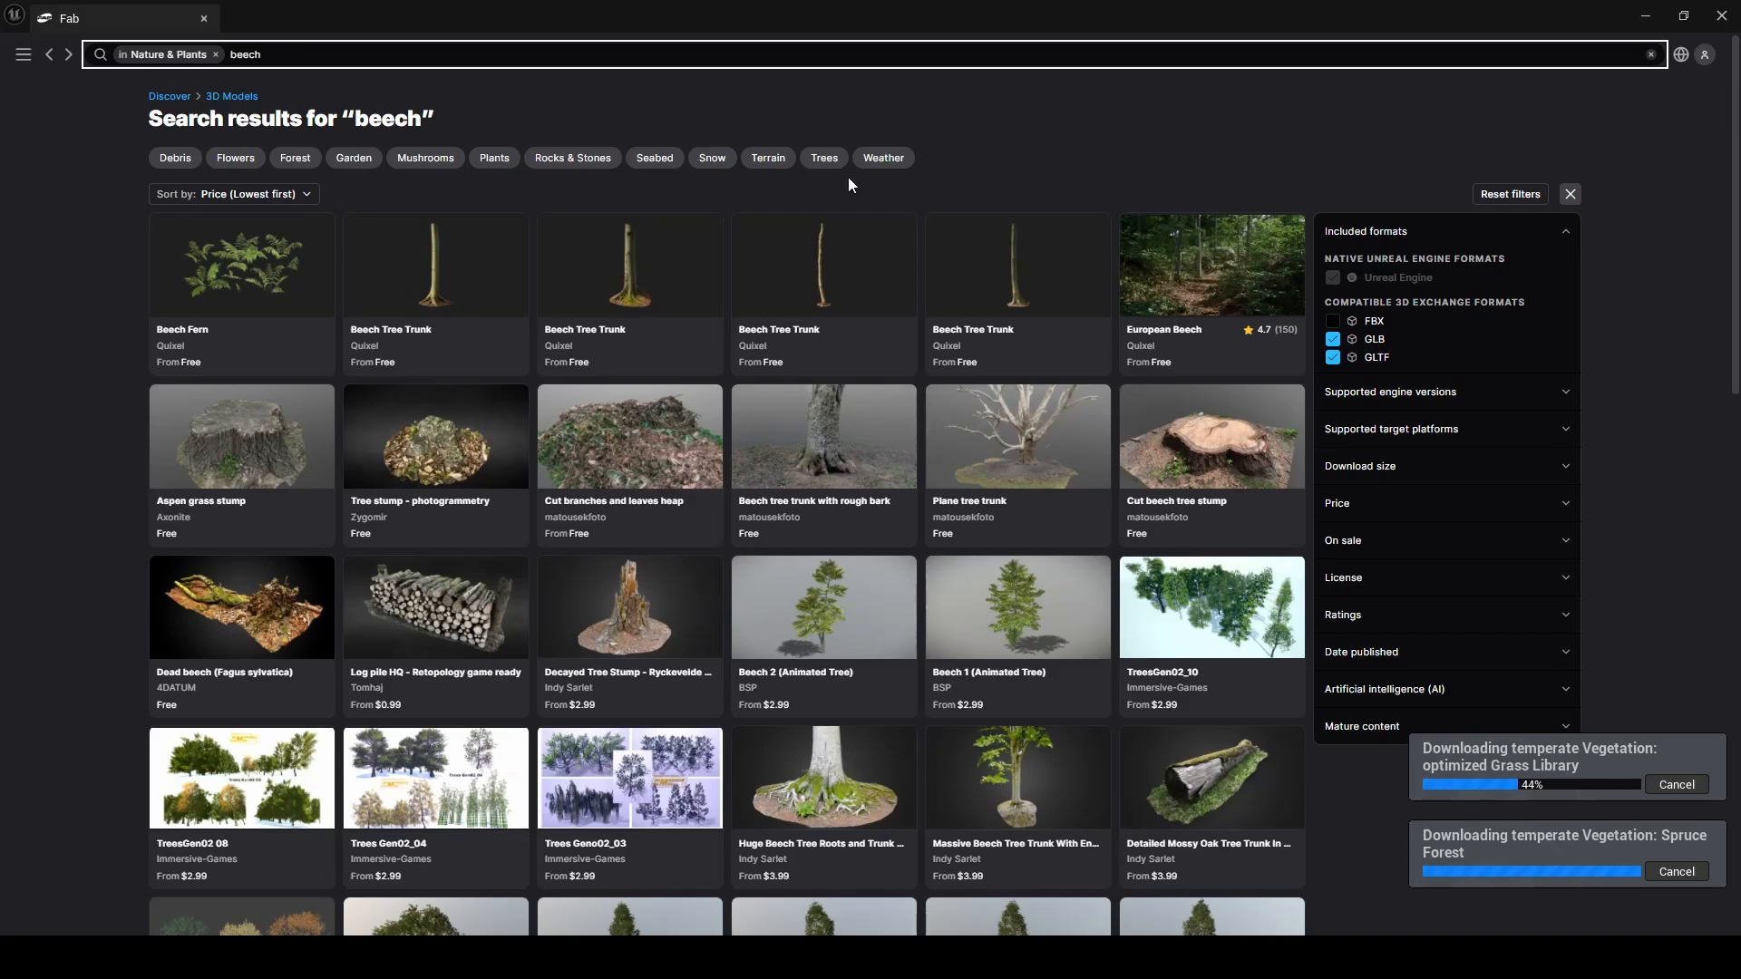
{"action": "left_click", "coordinate": [1200, 281]}
{"action": "left_click", "coordinate": [1126, 760]}
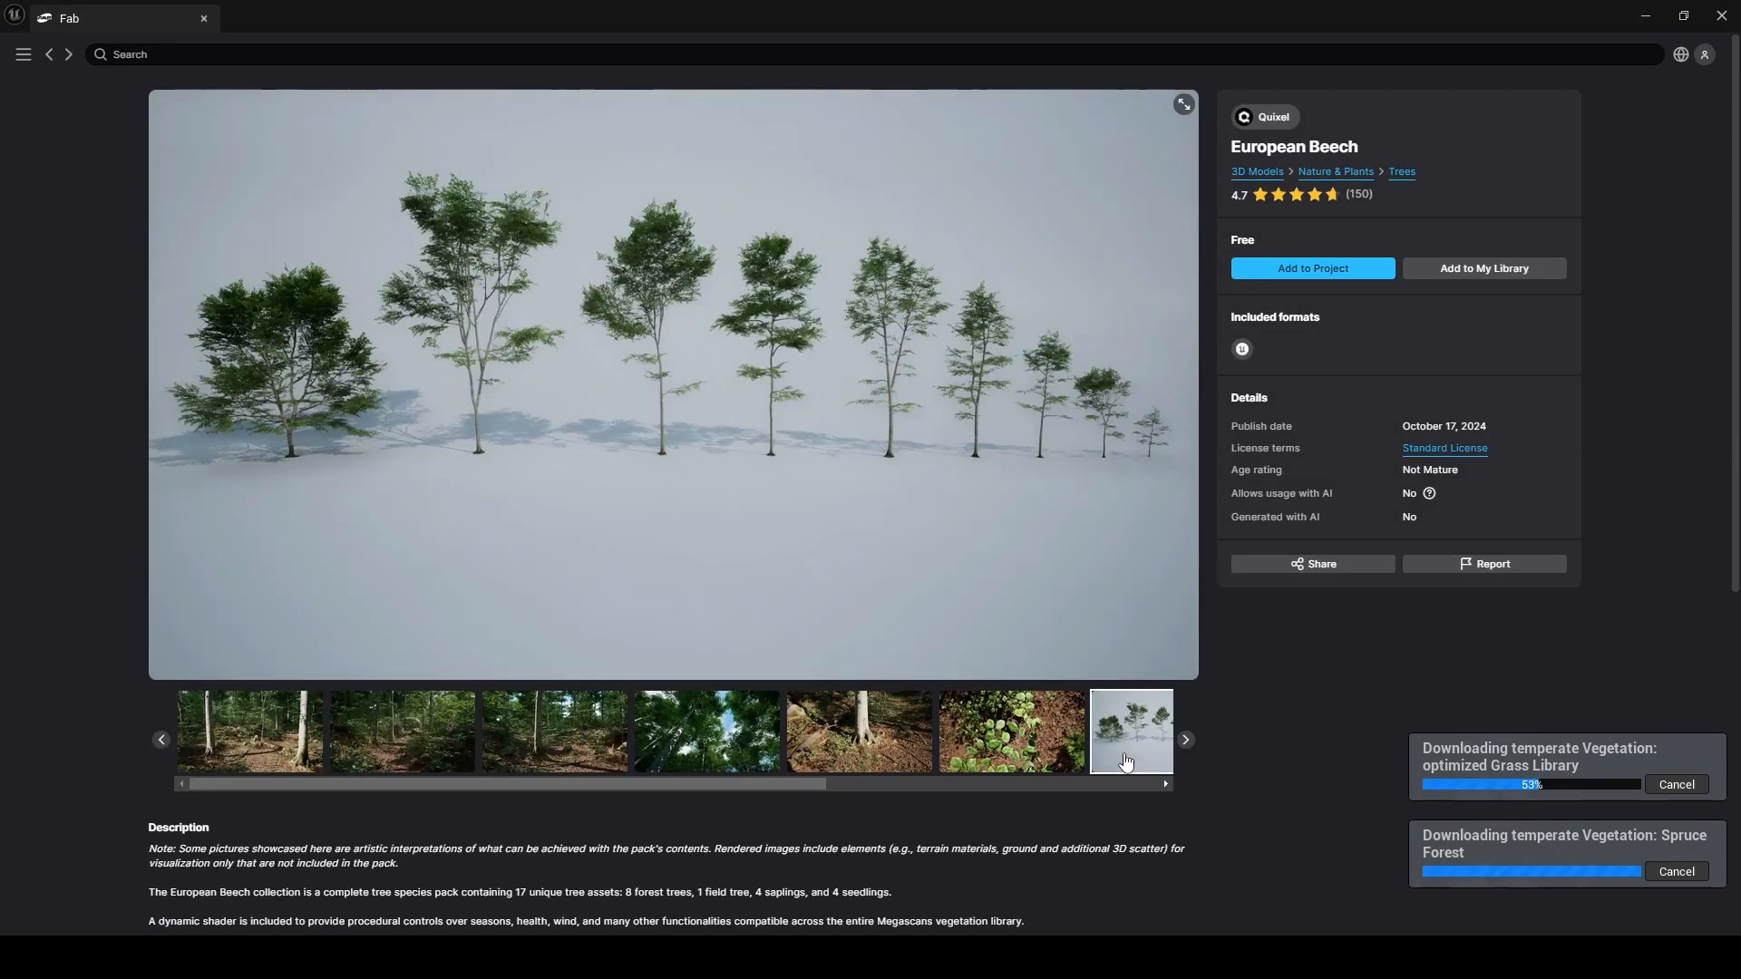
{"action": "left_click", "coordinate": [1324, 269]}
- Search Nature & Plants for "oak" and add the free Northern Red Oak tree pack to the project
{"action": "left_click", "coordinate": [49, 54]}
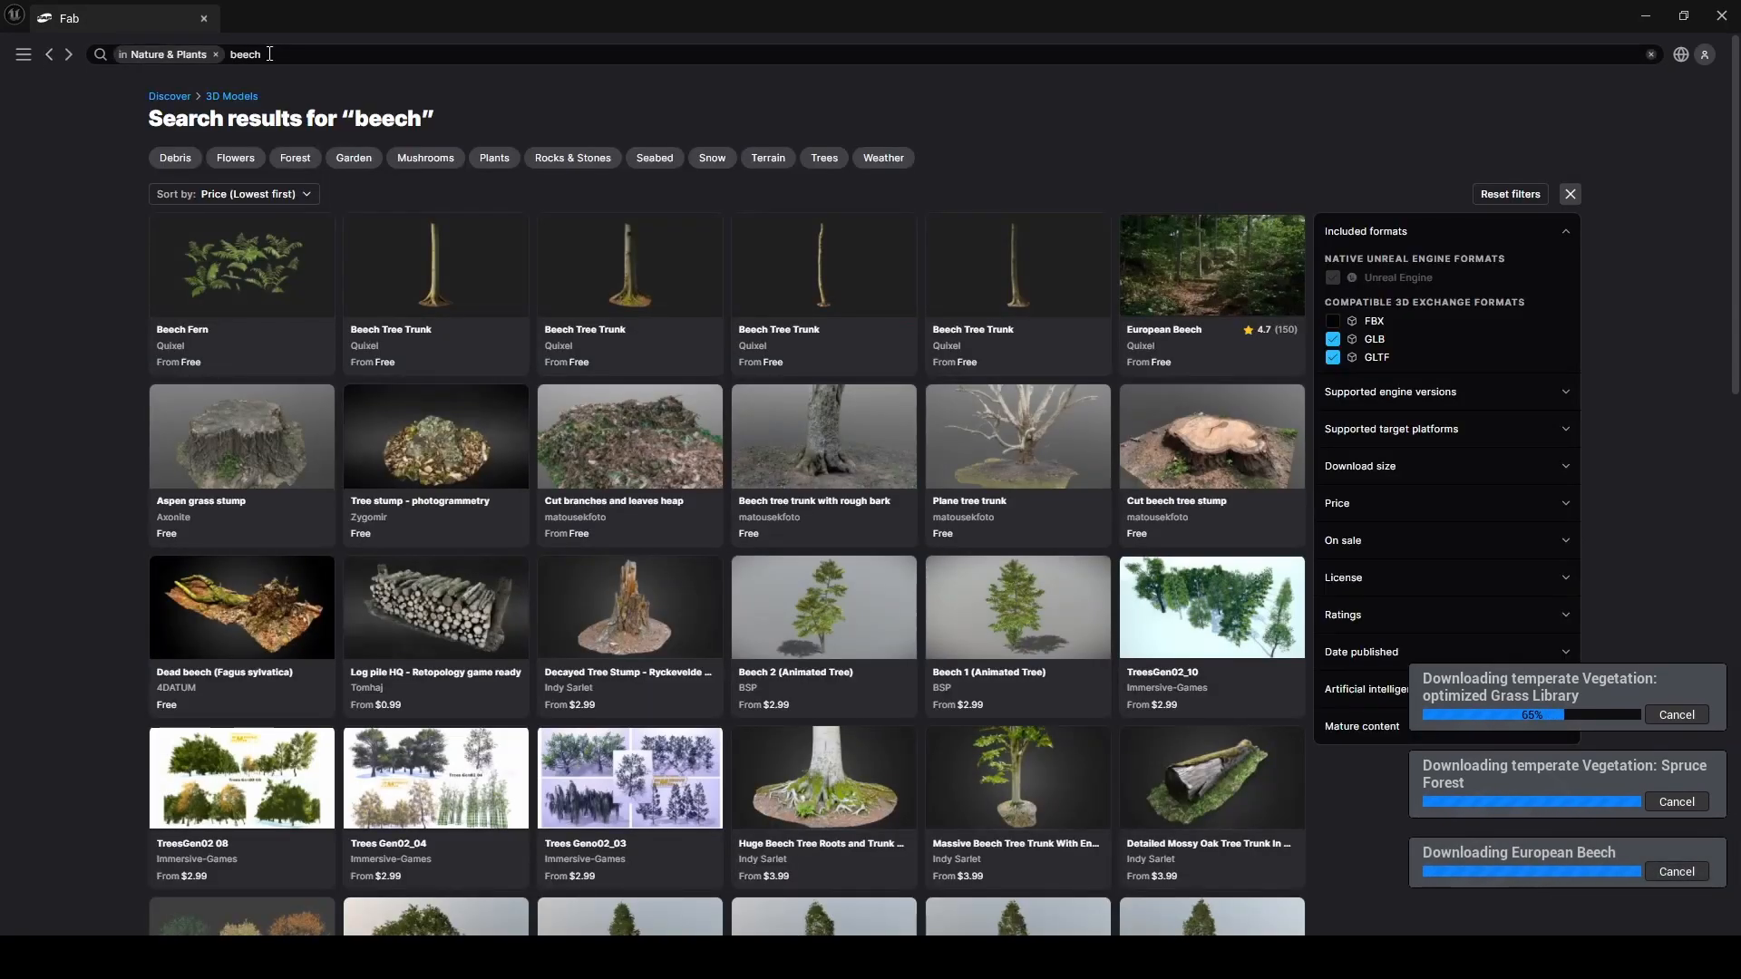
{"action": "left_click", "coordinate": [233, 57]}
{"action": "type", "text": "oak"}
{"action": "key", "text": "Return"}
{"action": "left_click", "coordinate": [452, 253]}
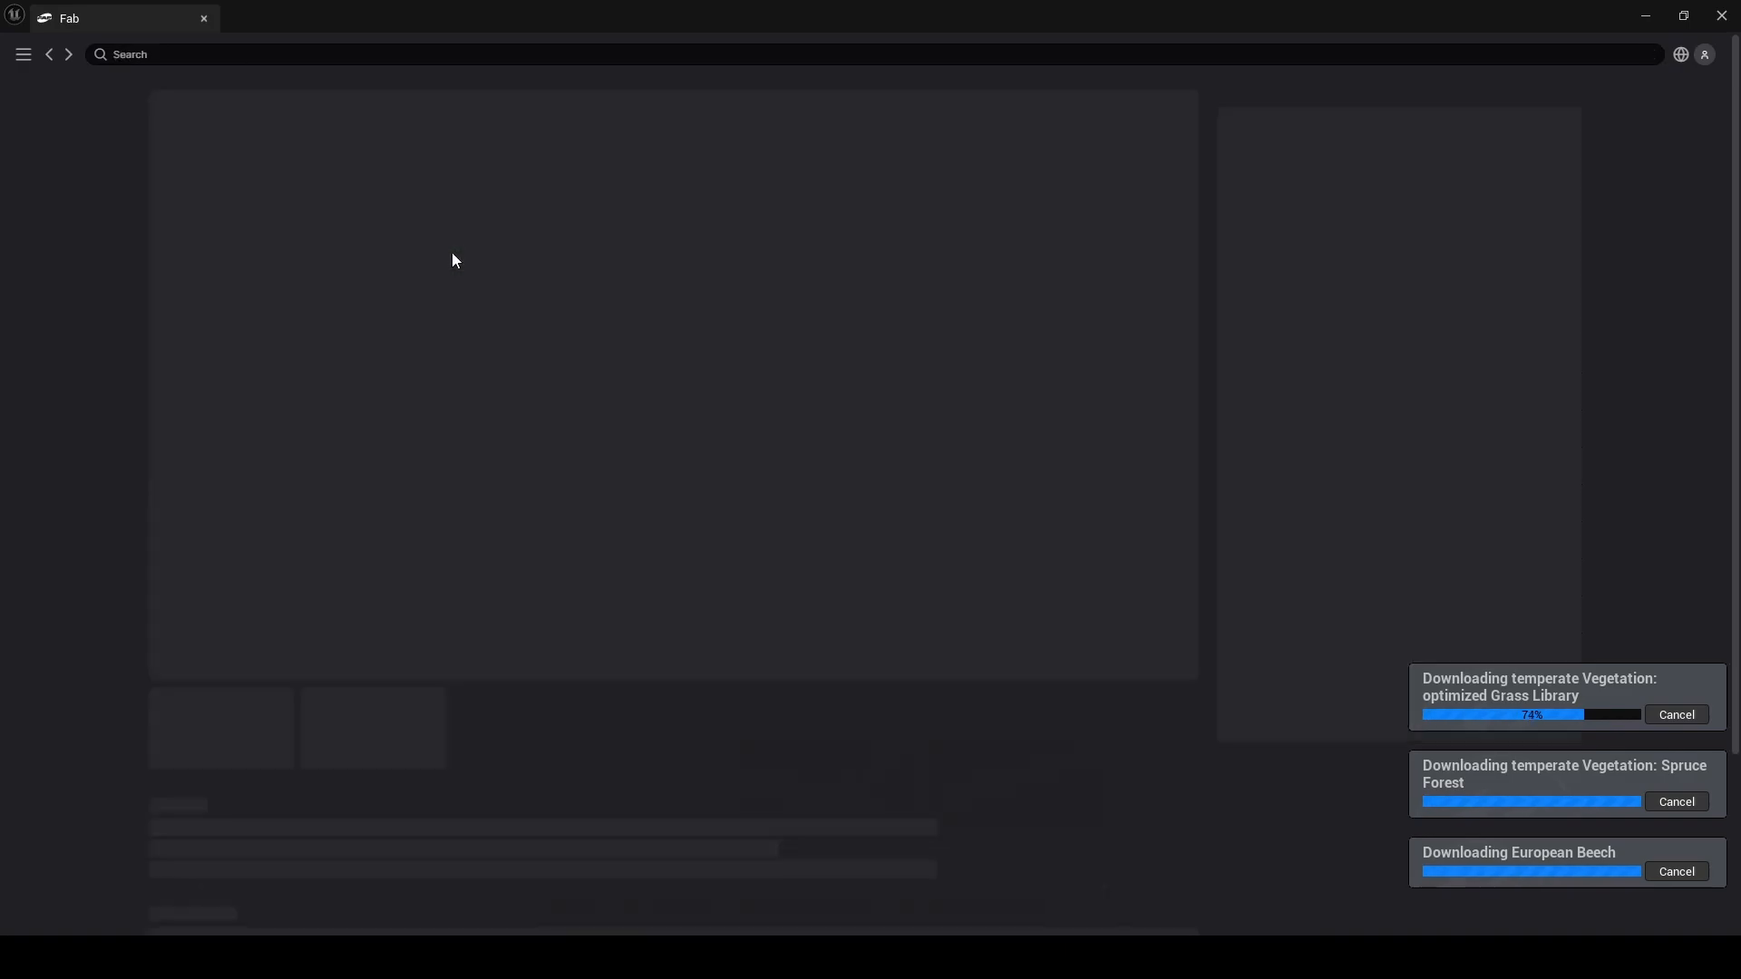
{"action": "left_click", "coordinate": [1314, 274]}
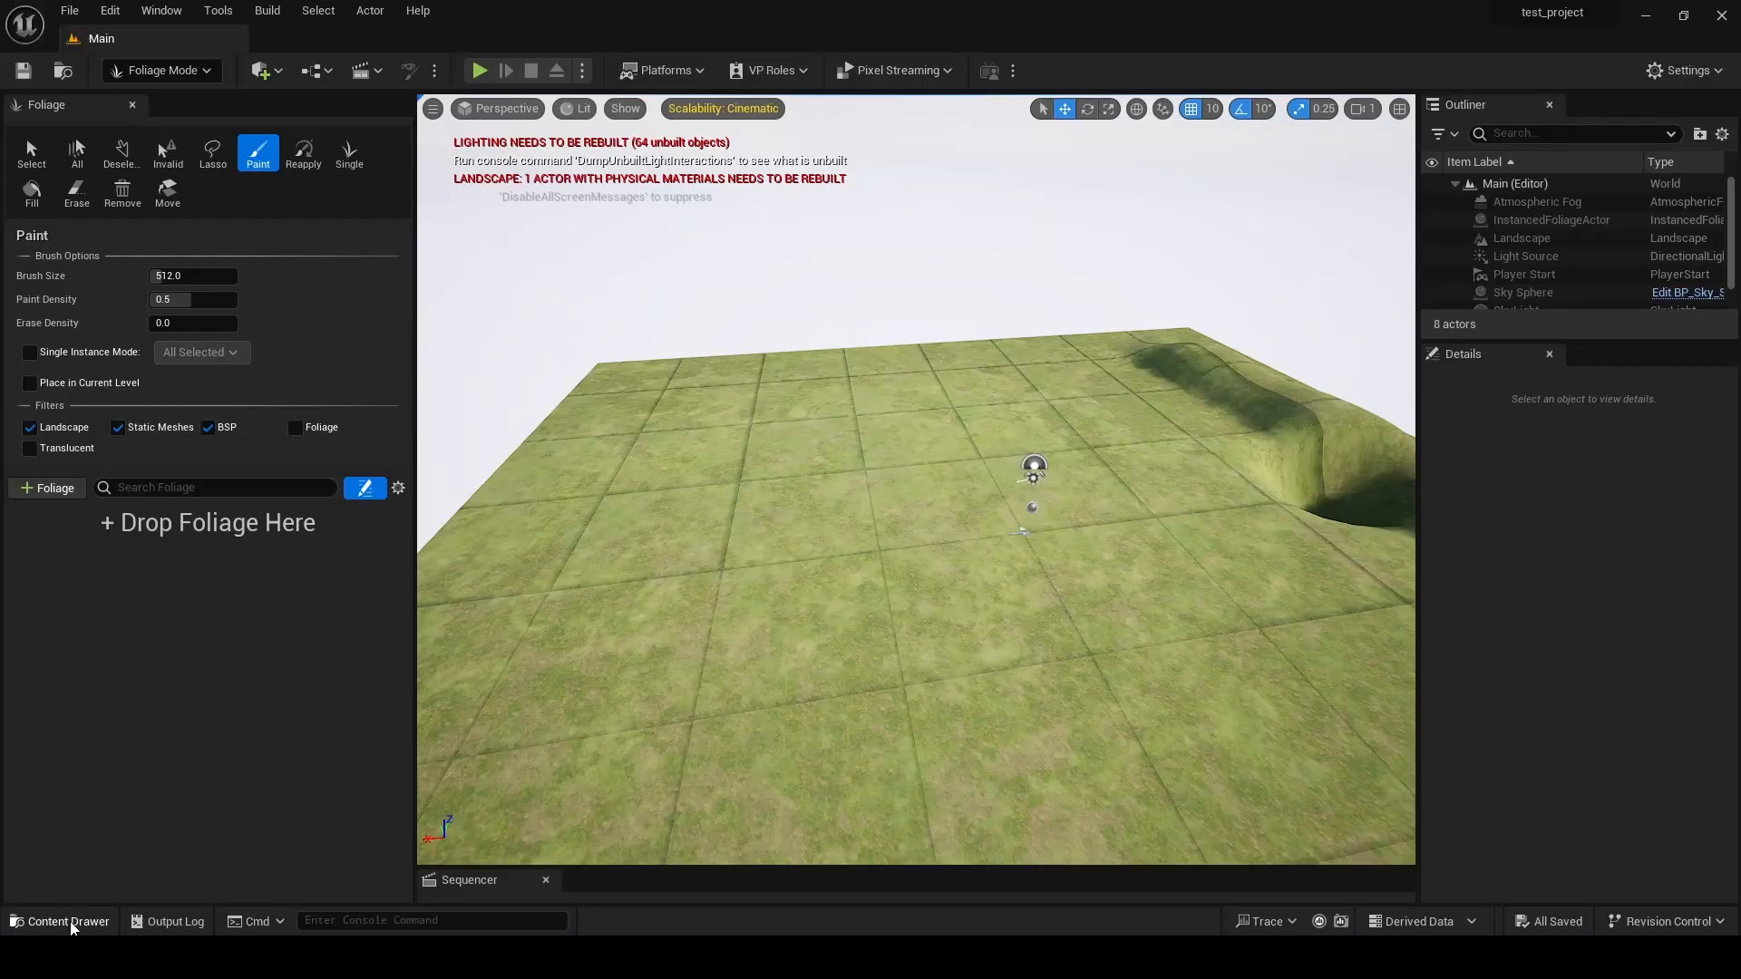
- Filter the project content to static meshes and look through the ProTrees, PN_MeadowFlowers, PN_interactiveSpruceForest, PN_GrassLibrary and EuropeanBeech folders
{"action": "left_click", "coordinate": [59, 921]}
{"action": "left_click", "coordinate": [321, 844]}
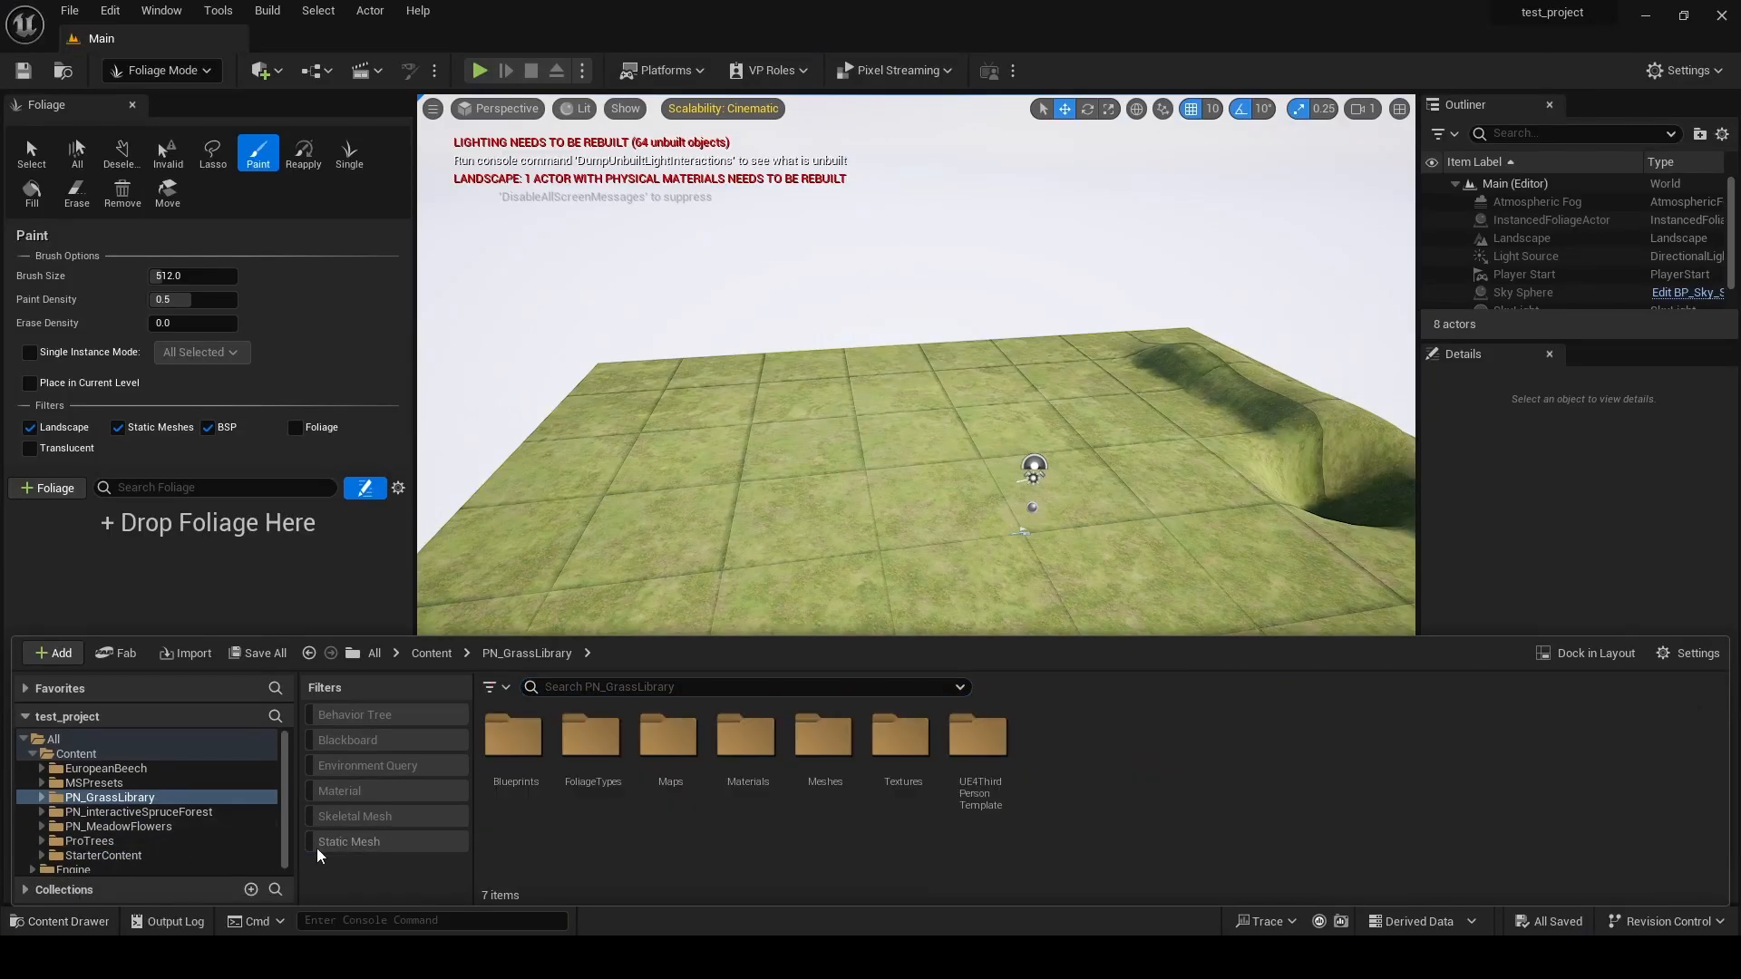
{"action": "left_click", "coordinate": [319, 844]}
{"action": "left_click", "coordinate": [89, 842]}
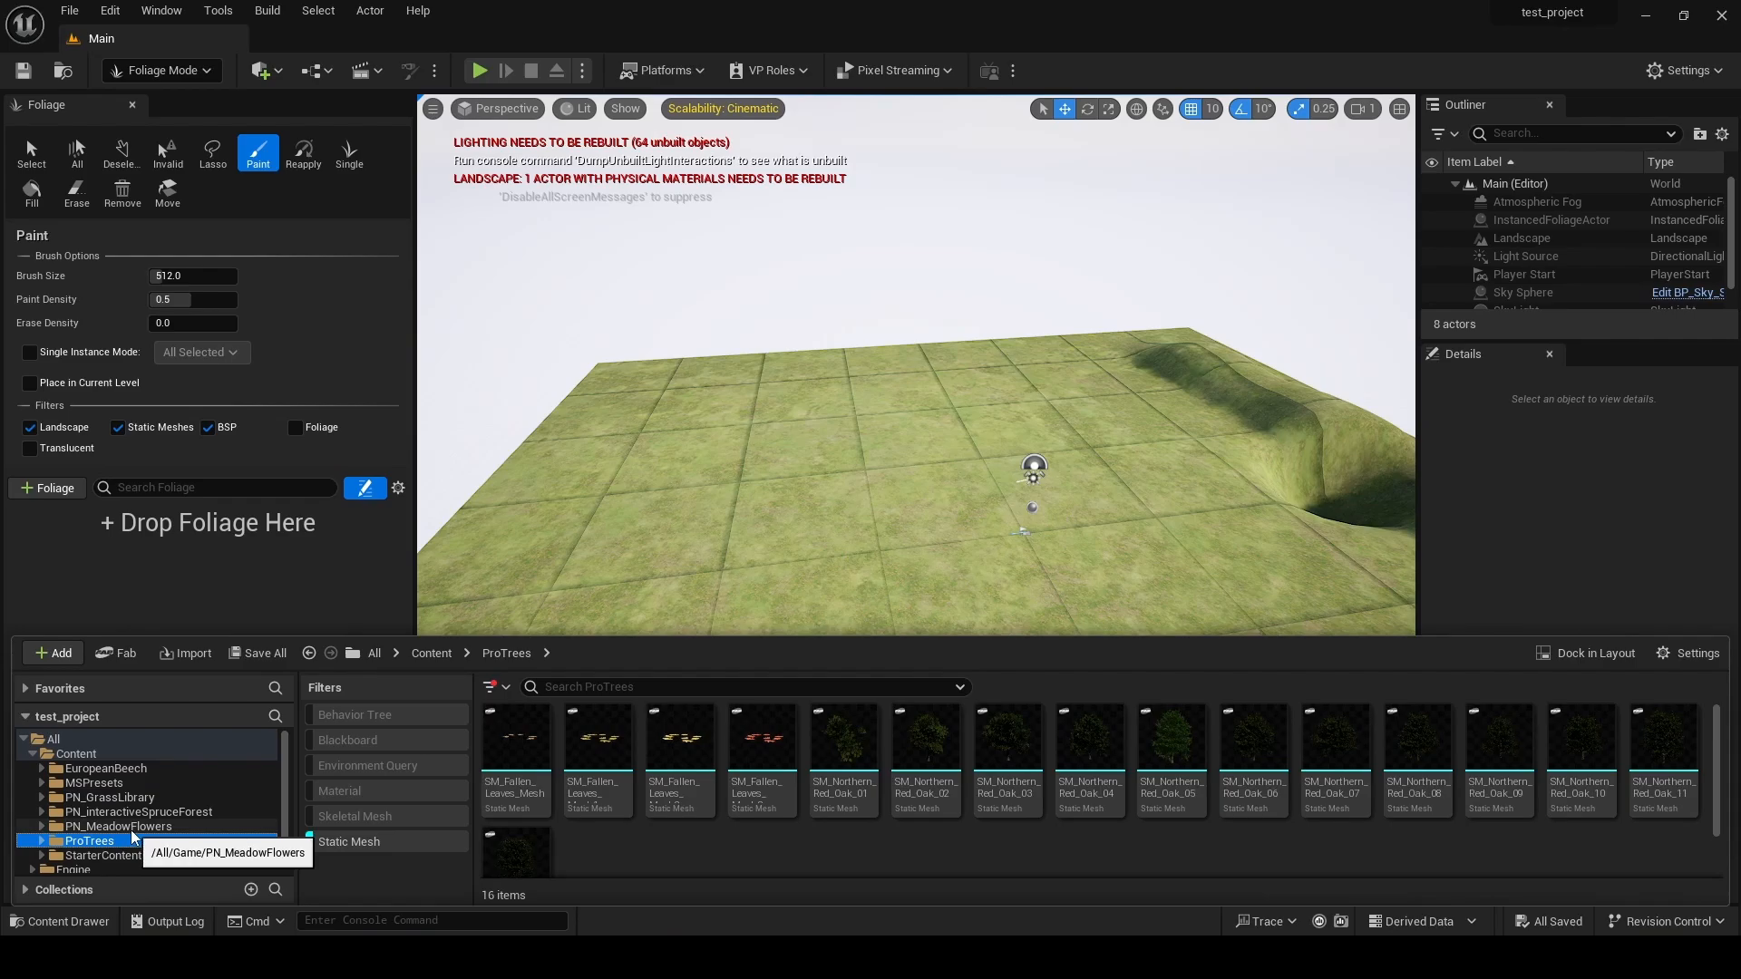
{"action": "left_click", "coordinate": [132, 829]}
{"action": "left_click", "coordinate": [142, 813]}
{"action": "left_click", "coordinate": [139, 799]}
{"action": "left_click", "coordinate": [138, 770]}
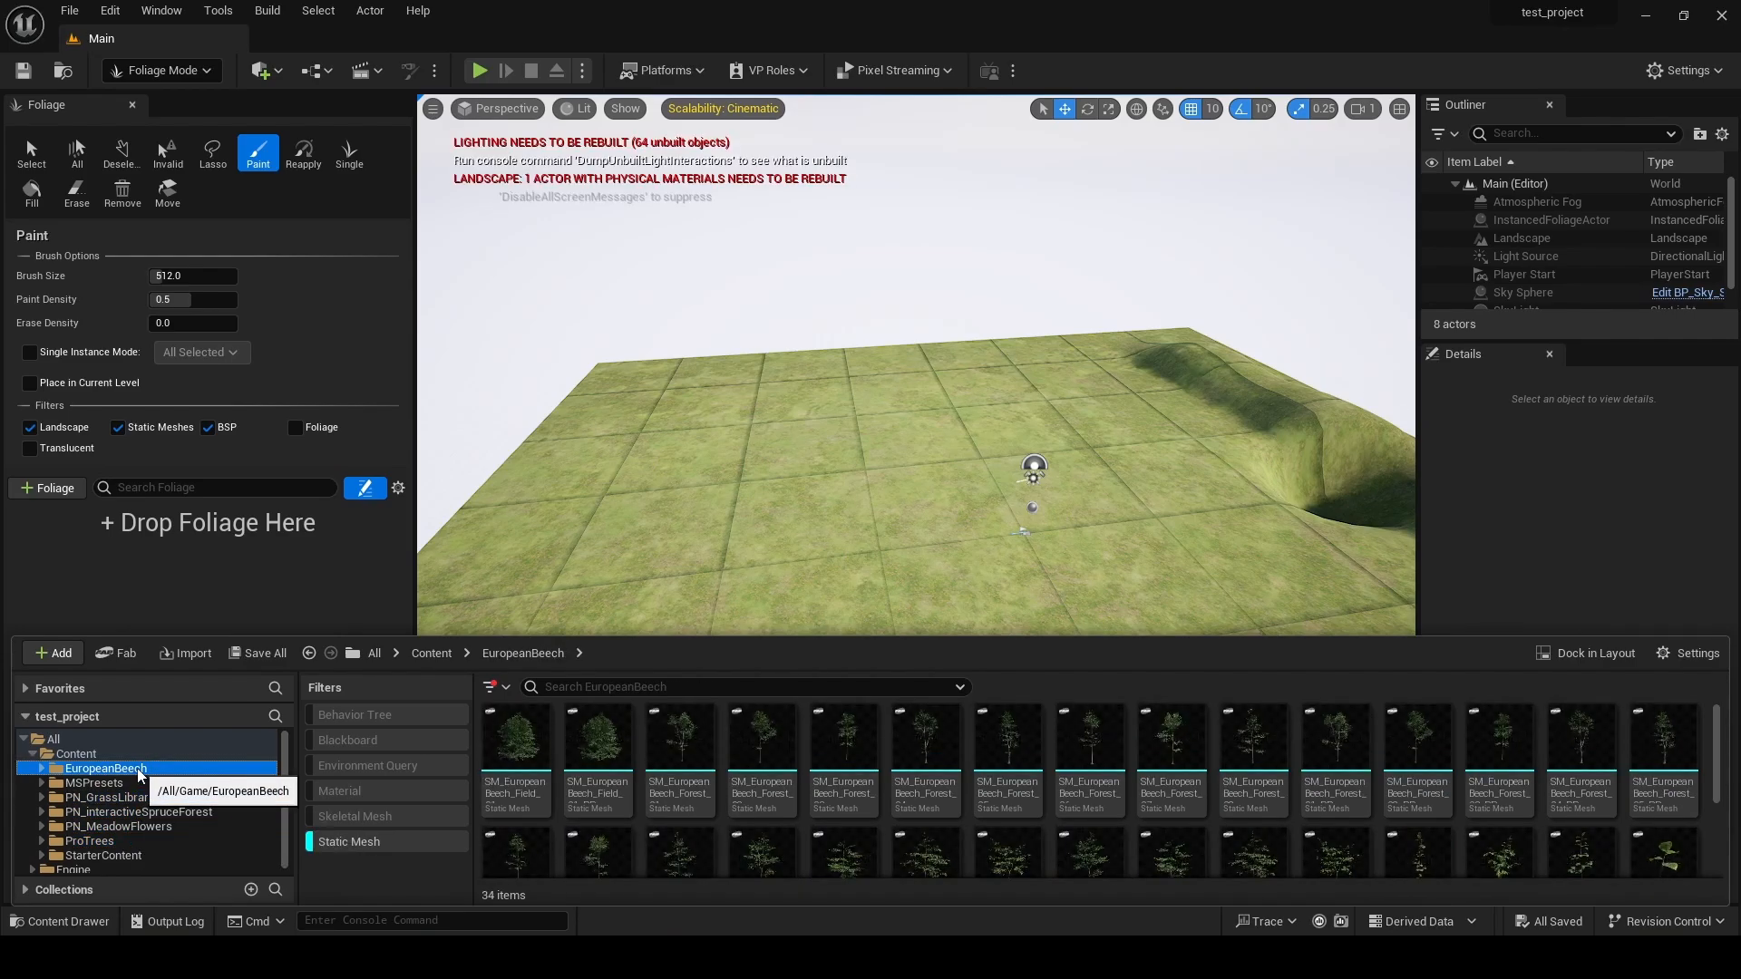
- Add seven lowGrass meshes from PN_GrassLibrary to the foliage list: 01_01, 01_02, 02_01, 02_02, 03_02, 03_03 and 04_02
{"action": "left_click", "coordinate": [109, 798]}
{"action": "scroll", "coordinate": [808, 795], "scroll_direction": "down", "scroll_amount": 1}
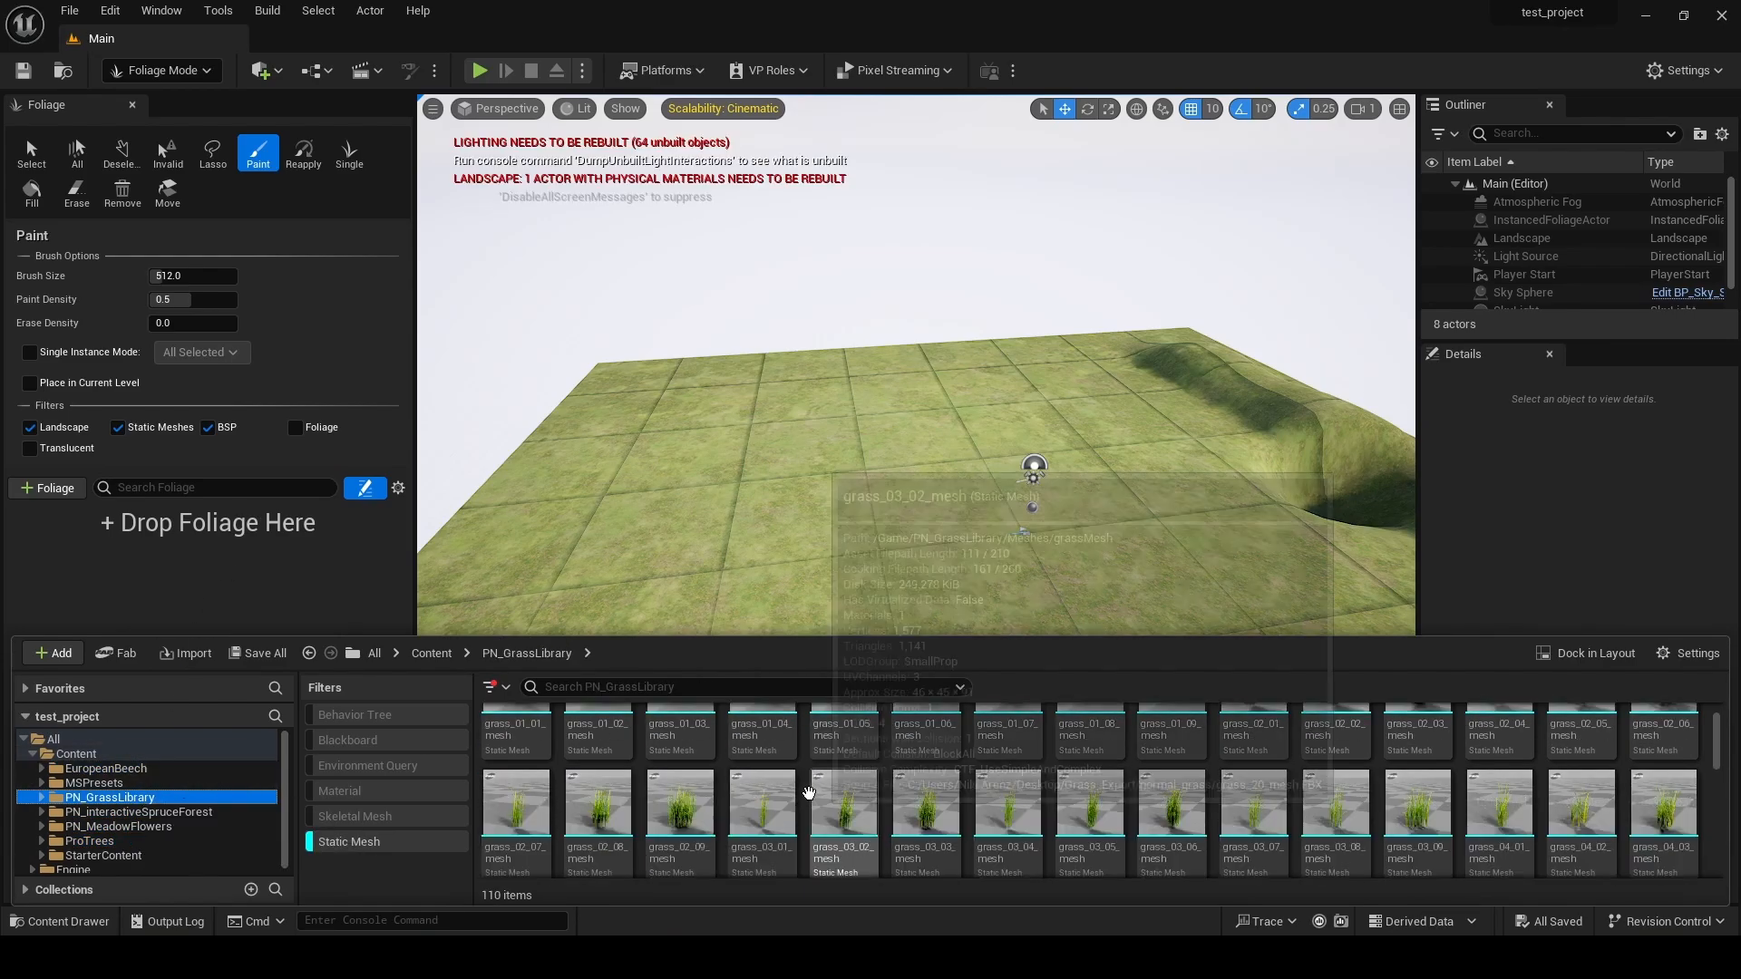
{"action": "scroll", "coordinate": [1030, 824], "scroll_direction": "down", "scroll_amount": 5}
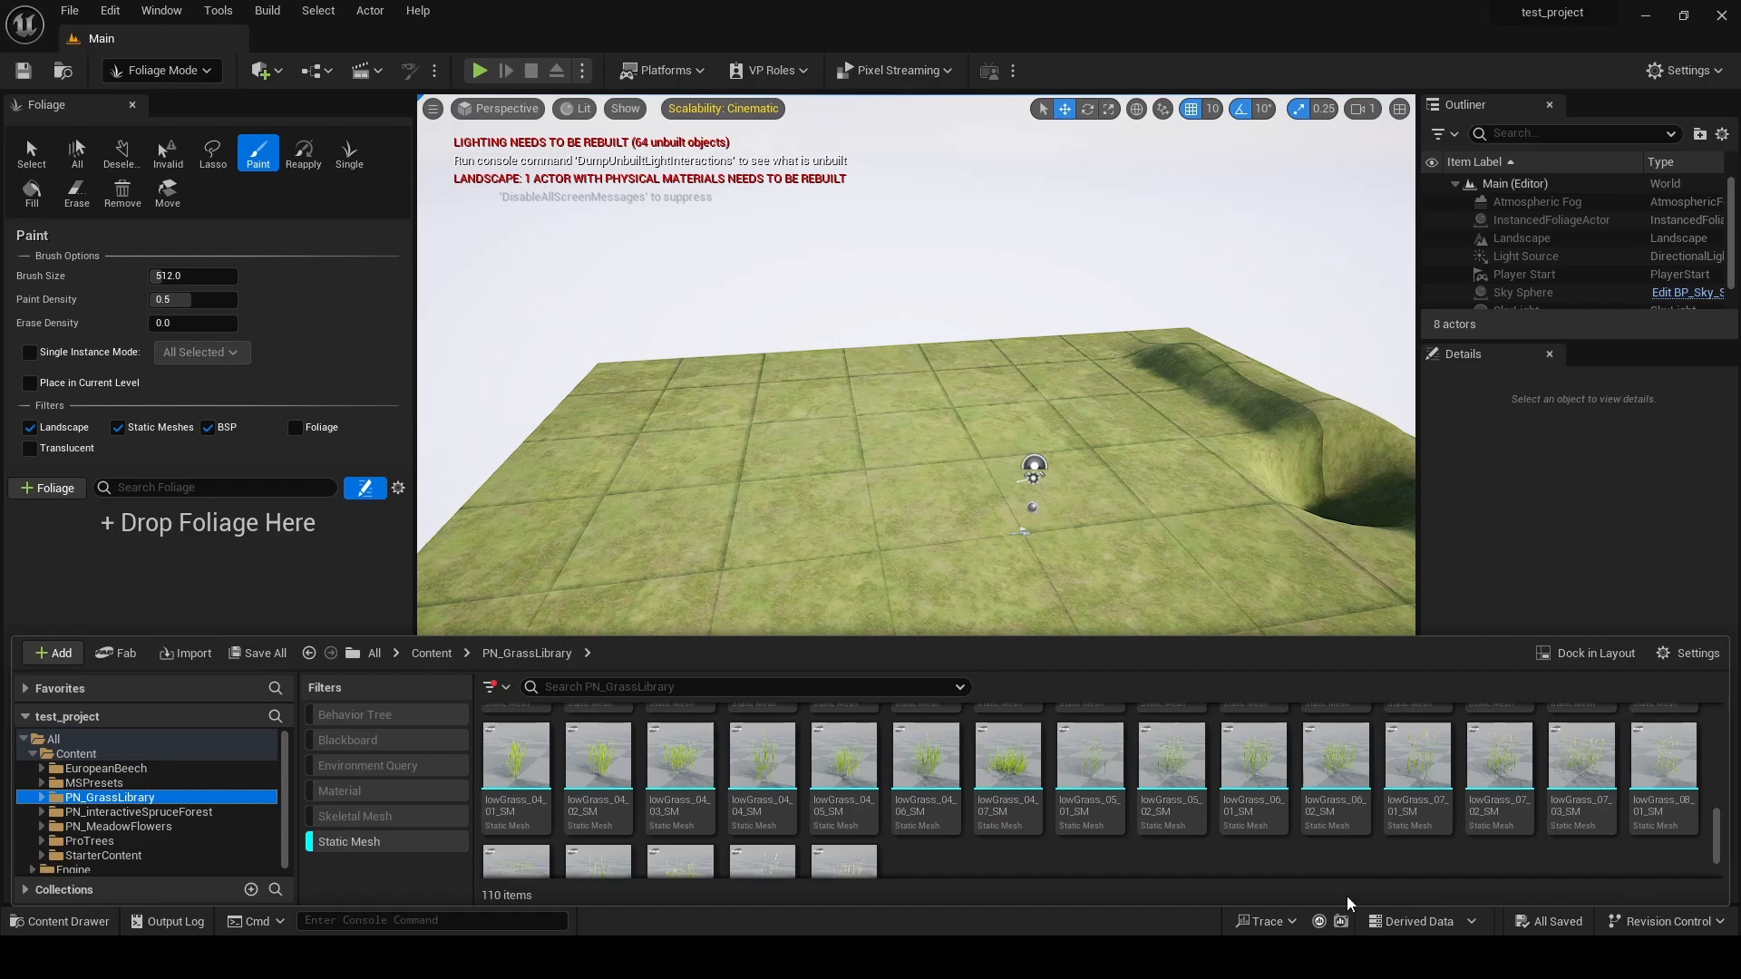
{"action": "left_click", "coordinate": [1007, 758]}
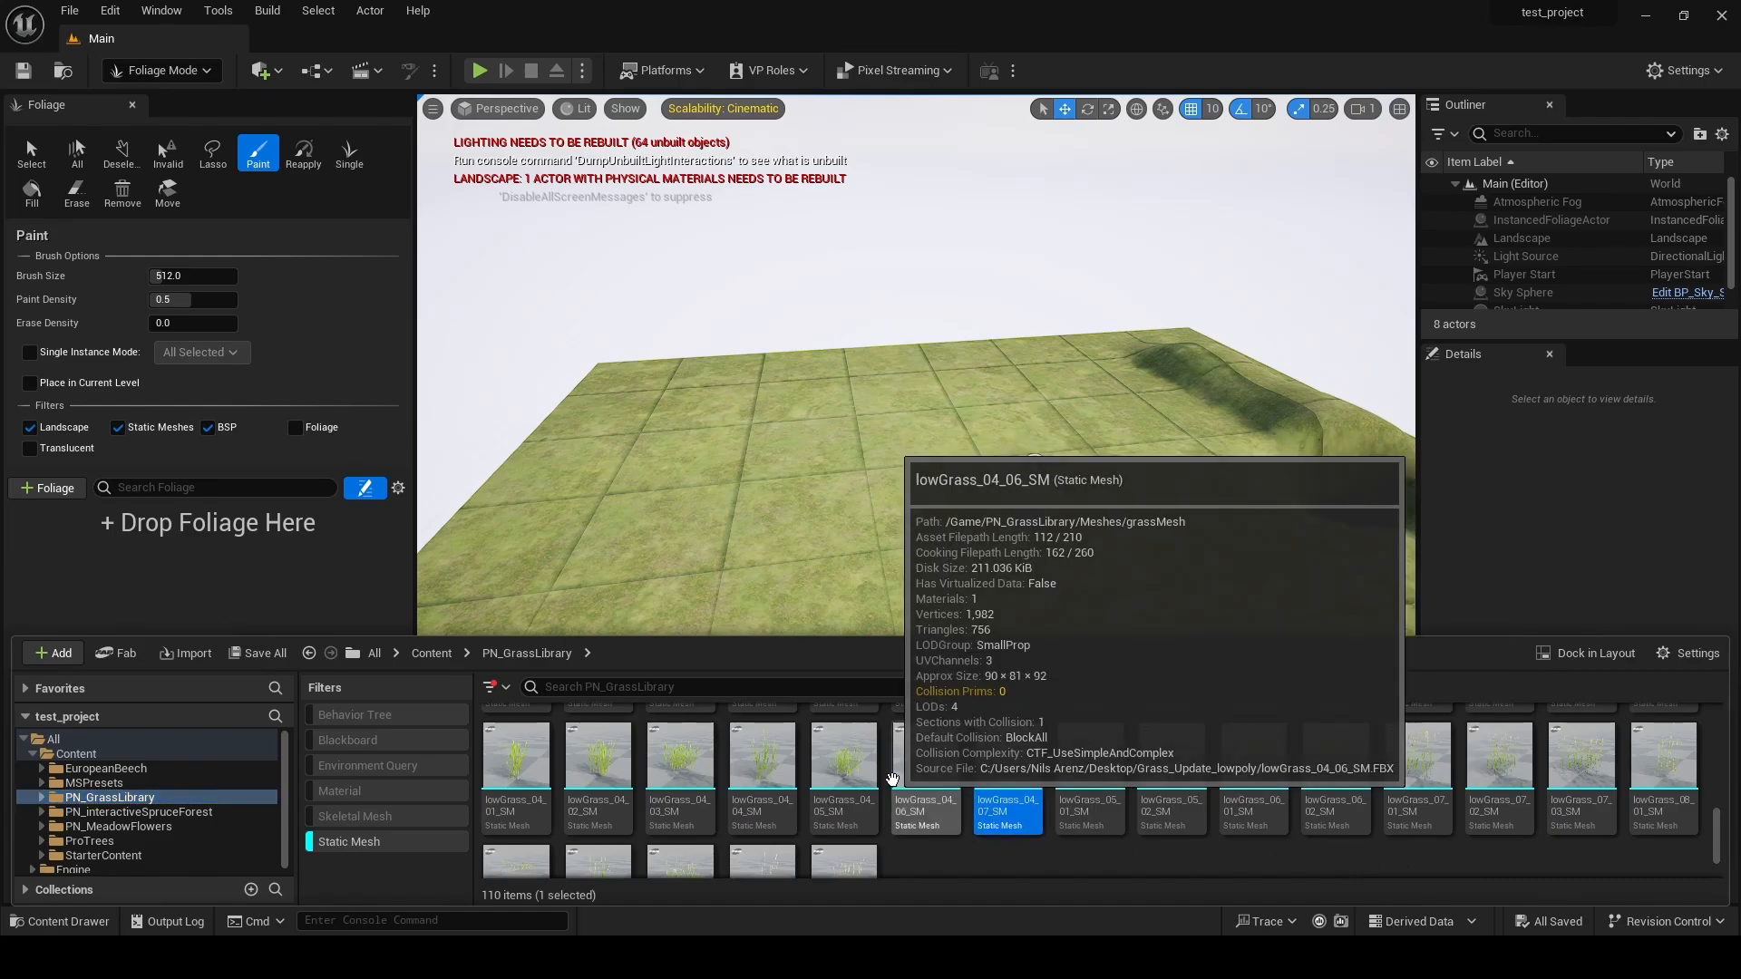
{"action": "left_click", "coordinate": [680, 758], "text": "ctrl"}
{"action": "left_click", "coordinate": [629, 758], "text": "ctrl"}
{"action": "left_click", "coordinate": [629, 758]}
{"action": "scroll", "coordinate": [628, 758], "scroll_direction": "up", "scroll_amount": 1}
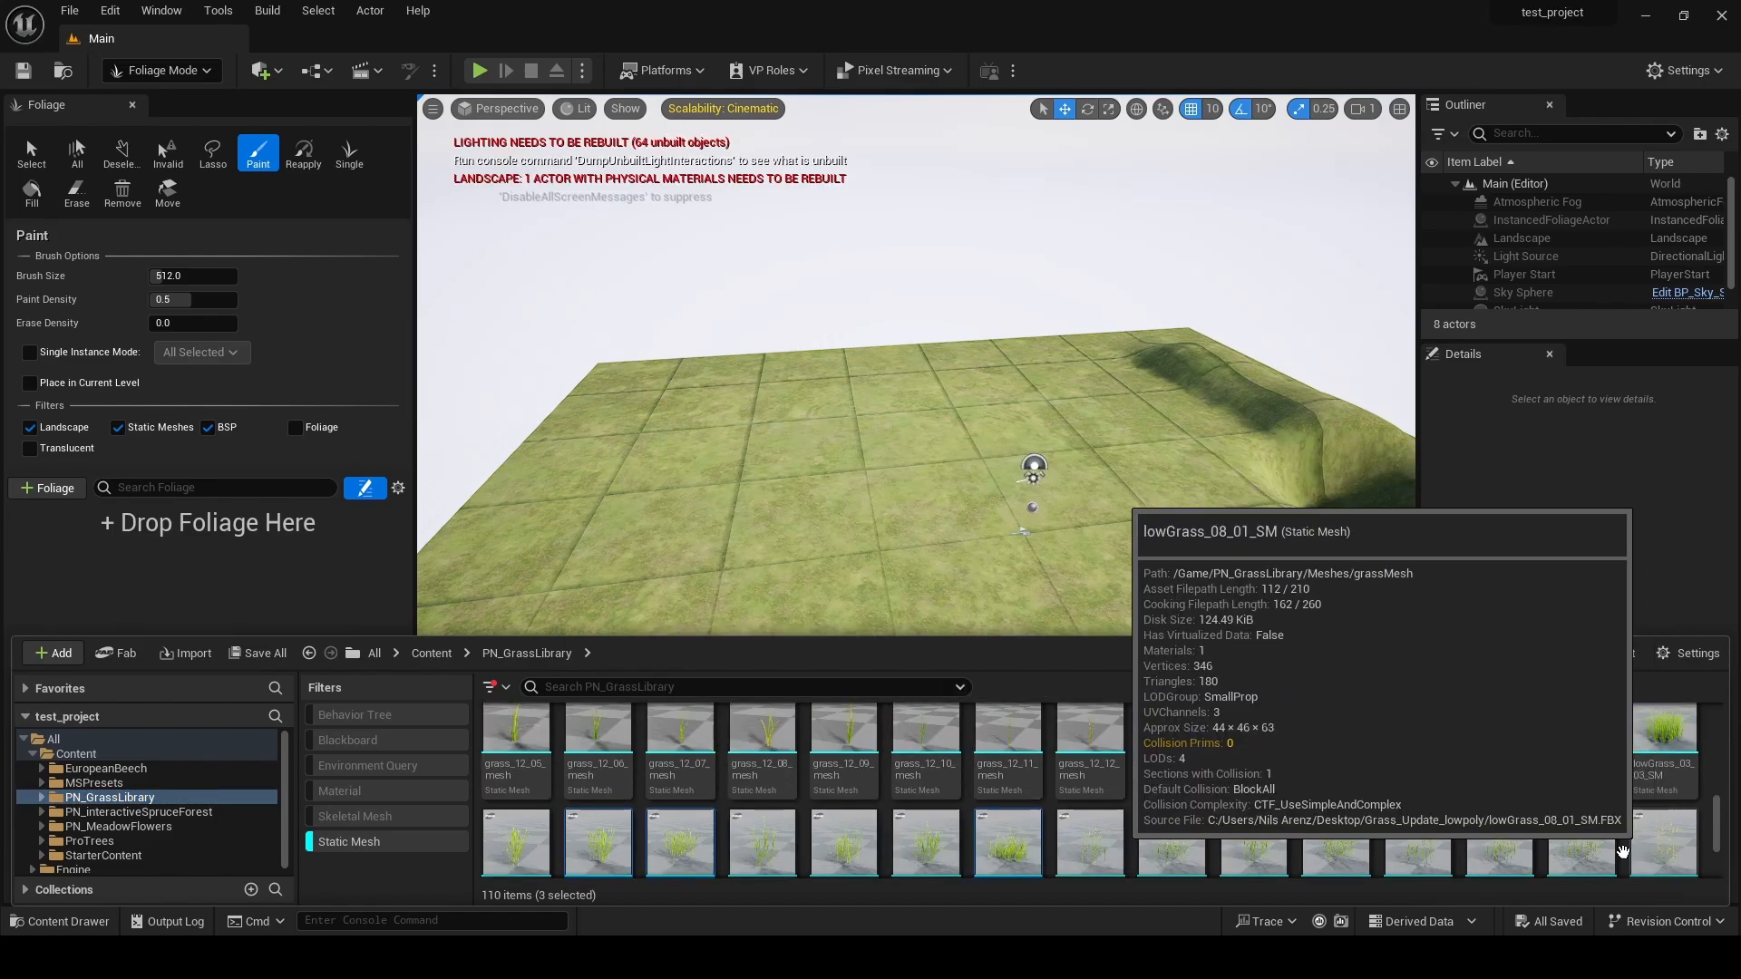
{"action": "left_click", "coordinate": [1664, 735], "text": "ctrl"}
{"action": "left_click", "coordinate": [1582, 735], "text": "ctrl"}
{"action": "left_click", "coordinate": [1418, 735], "text": "ctrl"}
{"action": "left_click", "coordinate": [1336, 734], "text": "ctrl"}
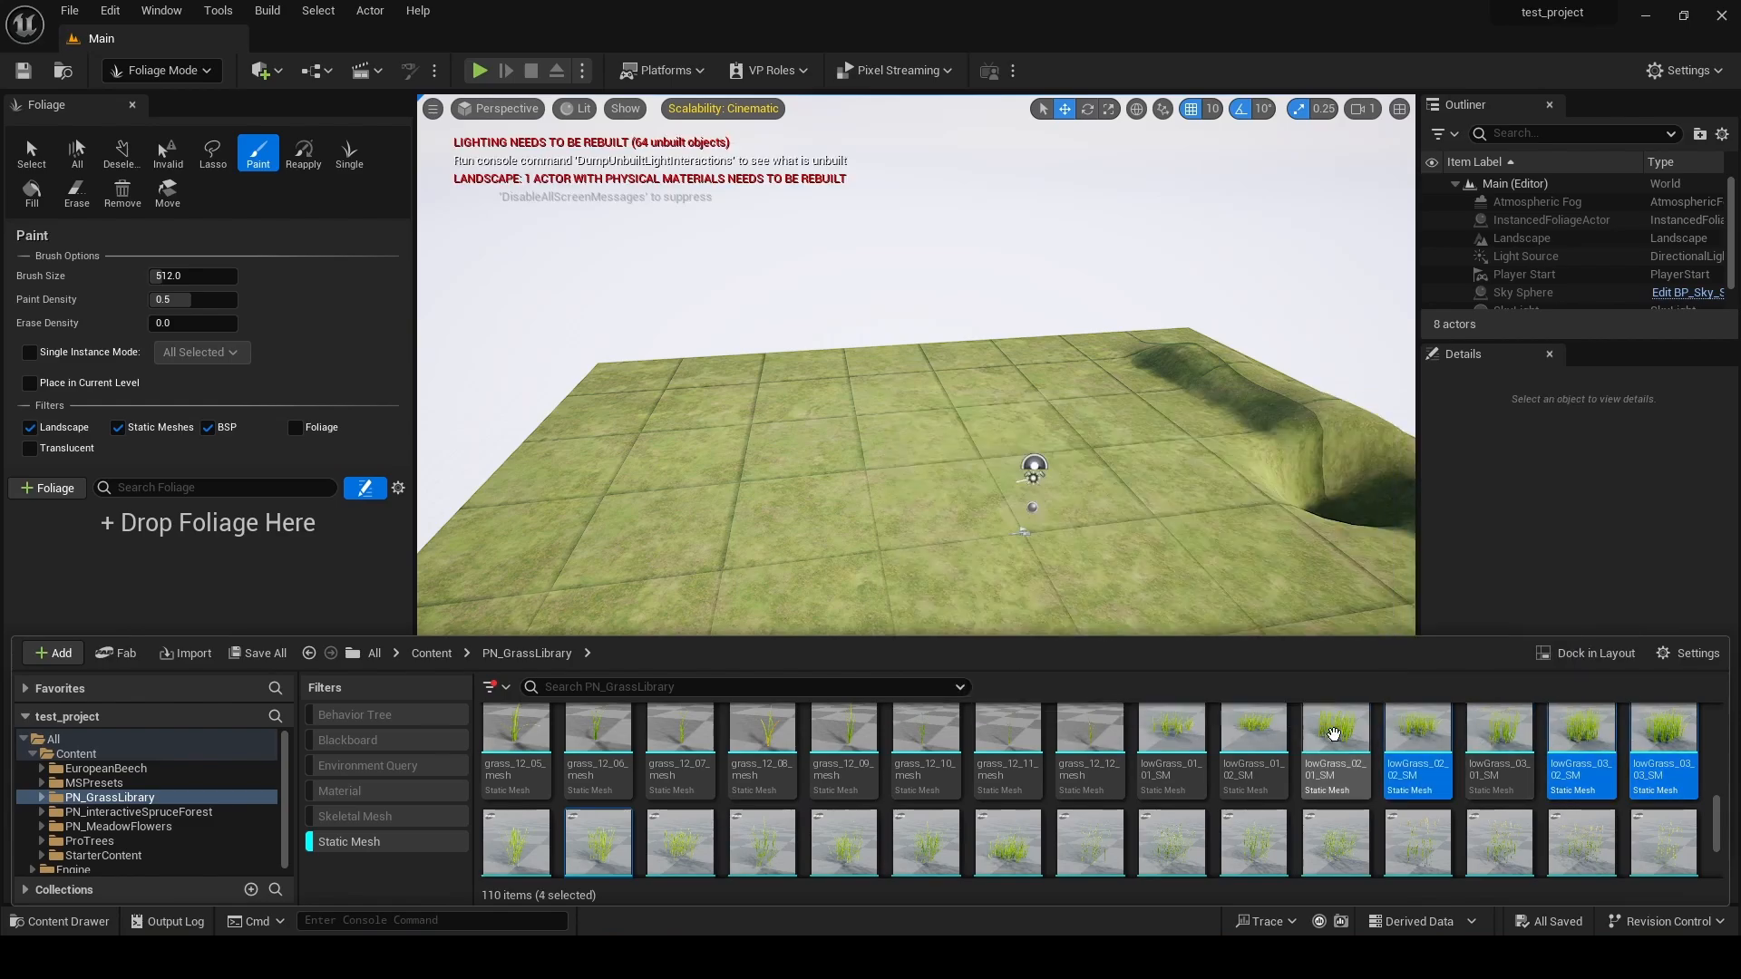
{"action": "left_click", "coordinate": [1254, 735], "text": "ctrl"}
{"action": "left_click", "coordinate": [1172, 735], "text": "ctrl"}
{"action": "left_click_drag", "start_coordinate": [1255, 773], "coordinate": [264, 568]}
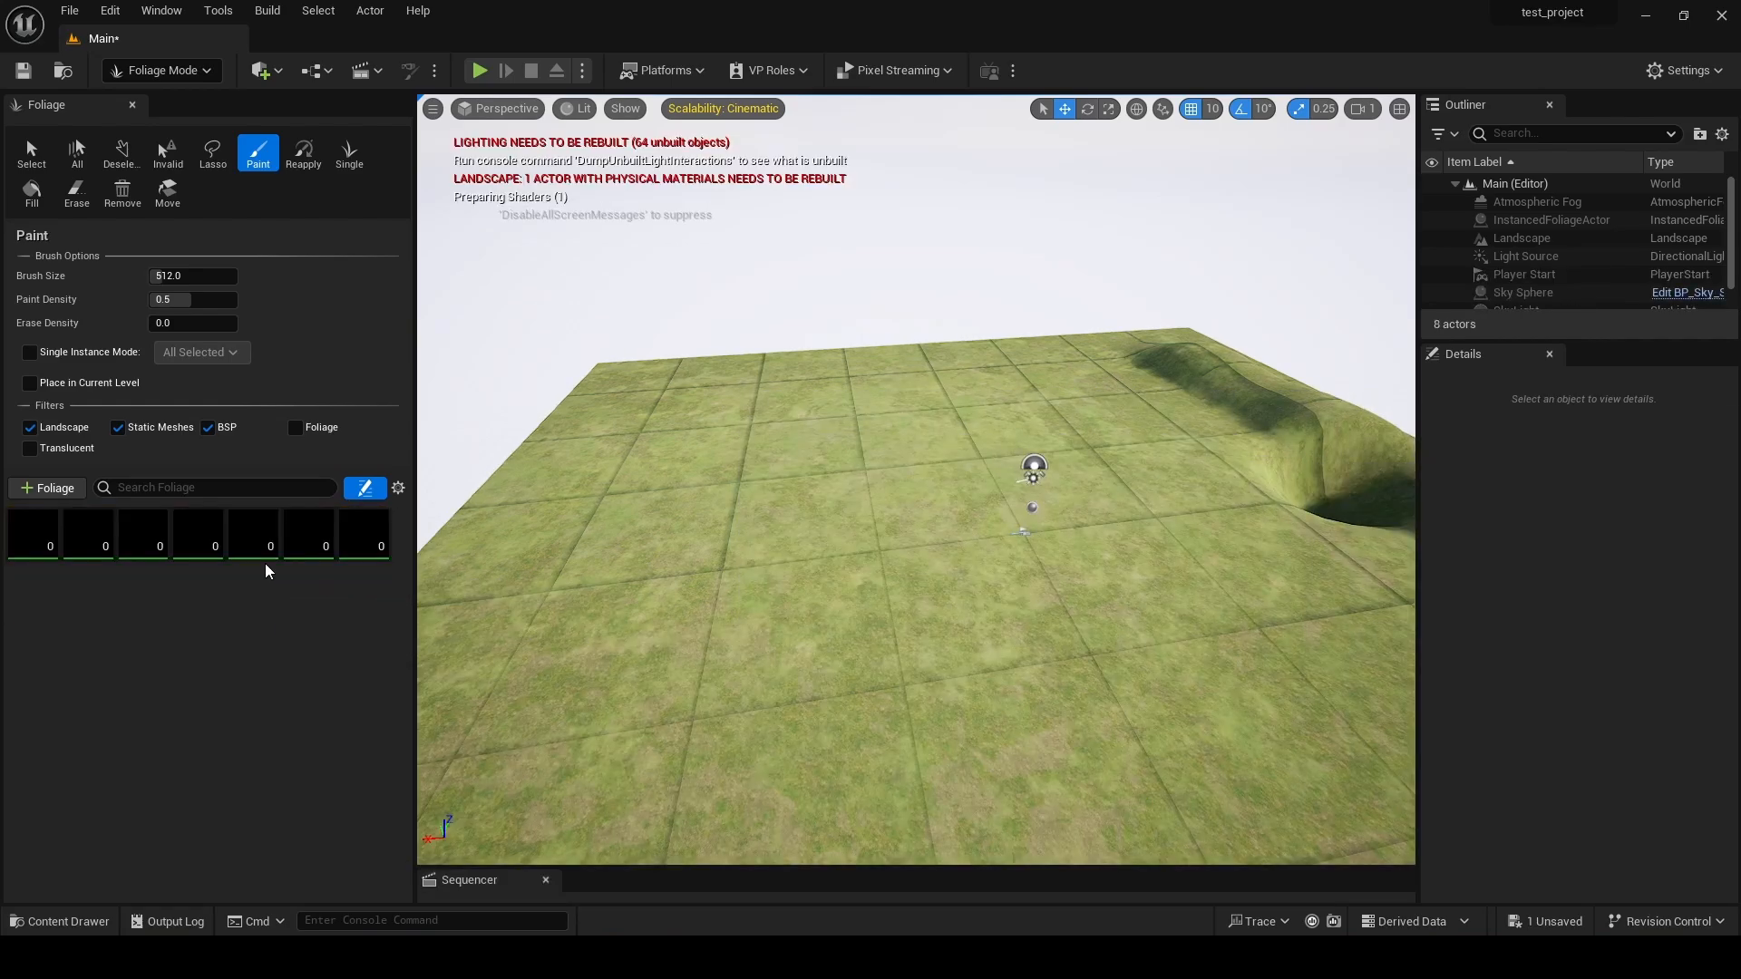
- Add nine varied flower meshes from PN_MeadowFlowers to the foliage list, including flower_14_02, flower_16_03, flower_17_02 and flower_18_02
{"action": "left_click", "coordinate": [91, 921]}
{"action": "left_click", "coordinate": [118, 826]}
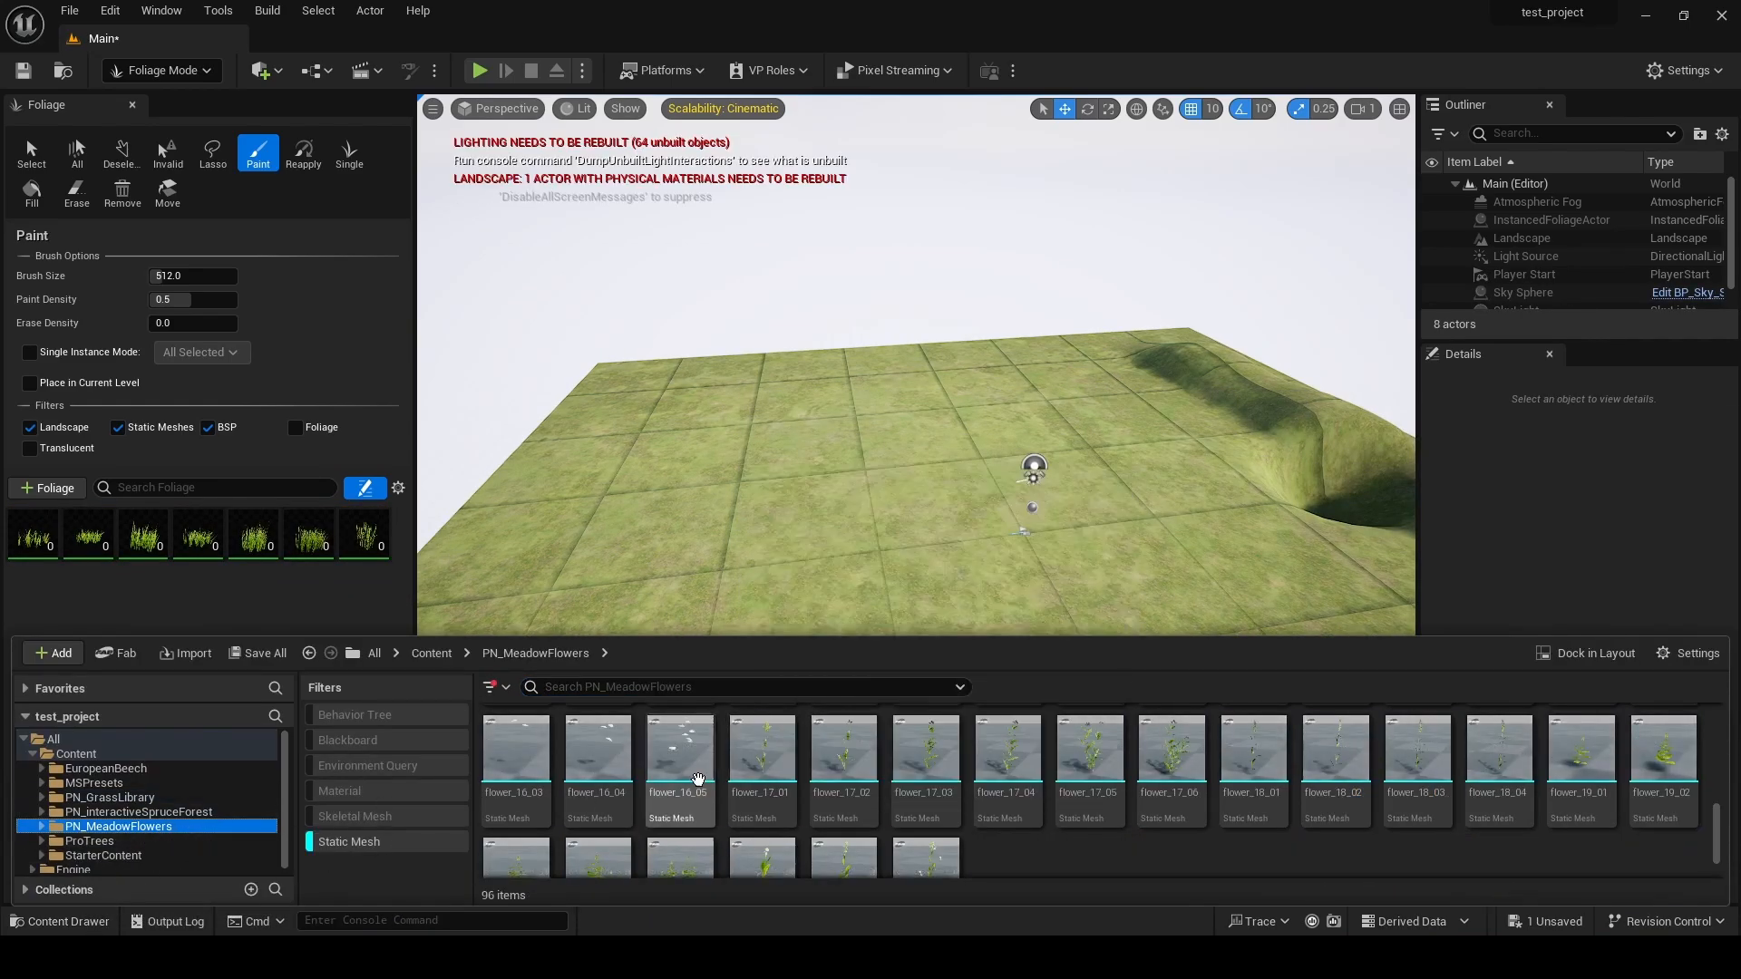
{"action": "left_click", "coordinate": [516, 748]}
{"action": "left_click", "coordinate": [845, 753], "text": "ctrl"}
{"action": "left_click", "coordinate": [1336, 748], "text": "ctrl"}
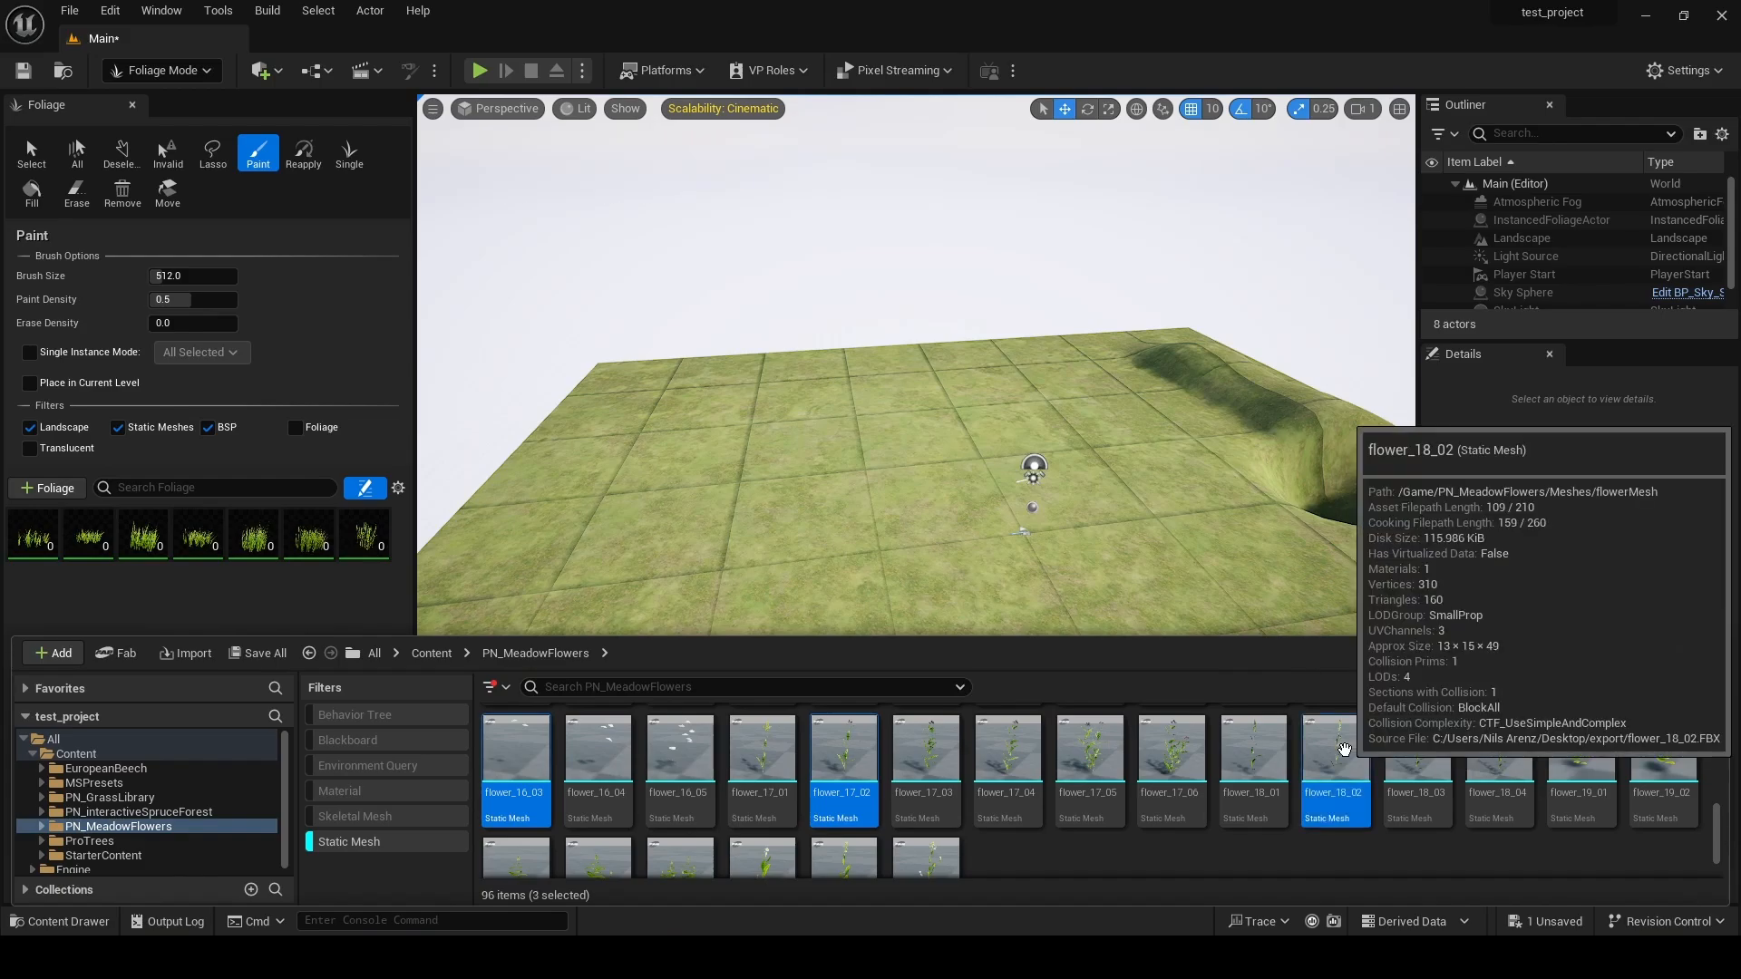
{"action": "scroll", "coordinate": [882, 798], "scroll_direction": "down", "scroll_amount": 1}
{"action": "scroll", "coordinate": [888, 742], "scroll_direction": "up", "scroll_amount": 2}
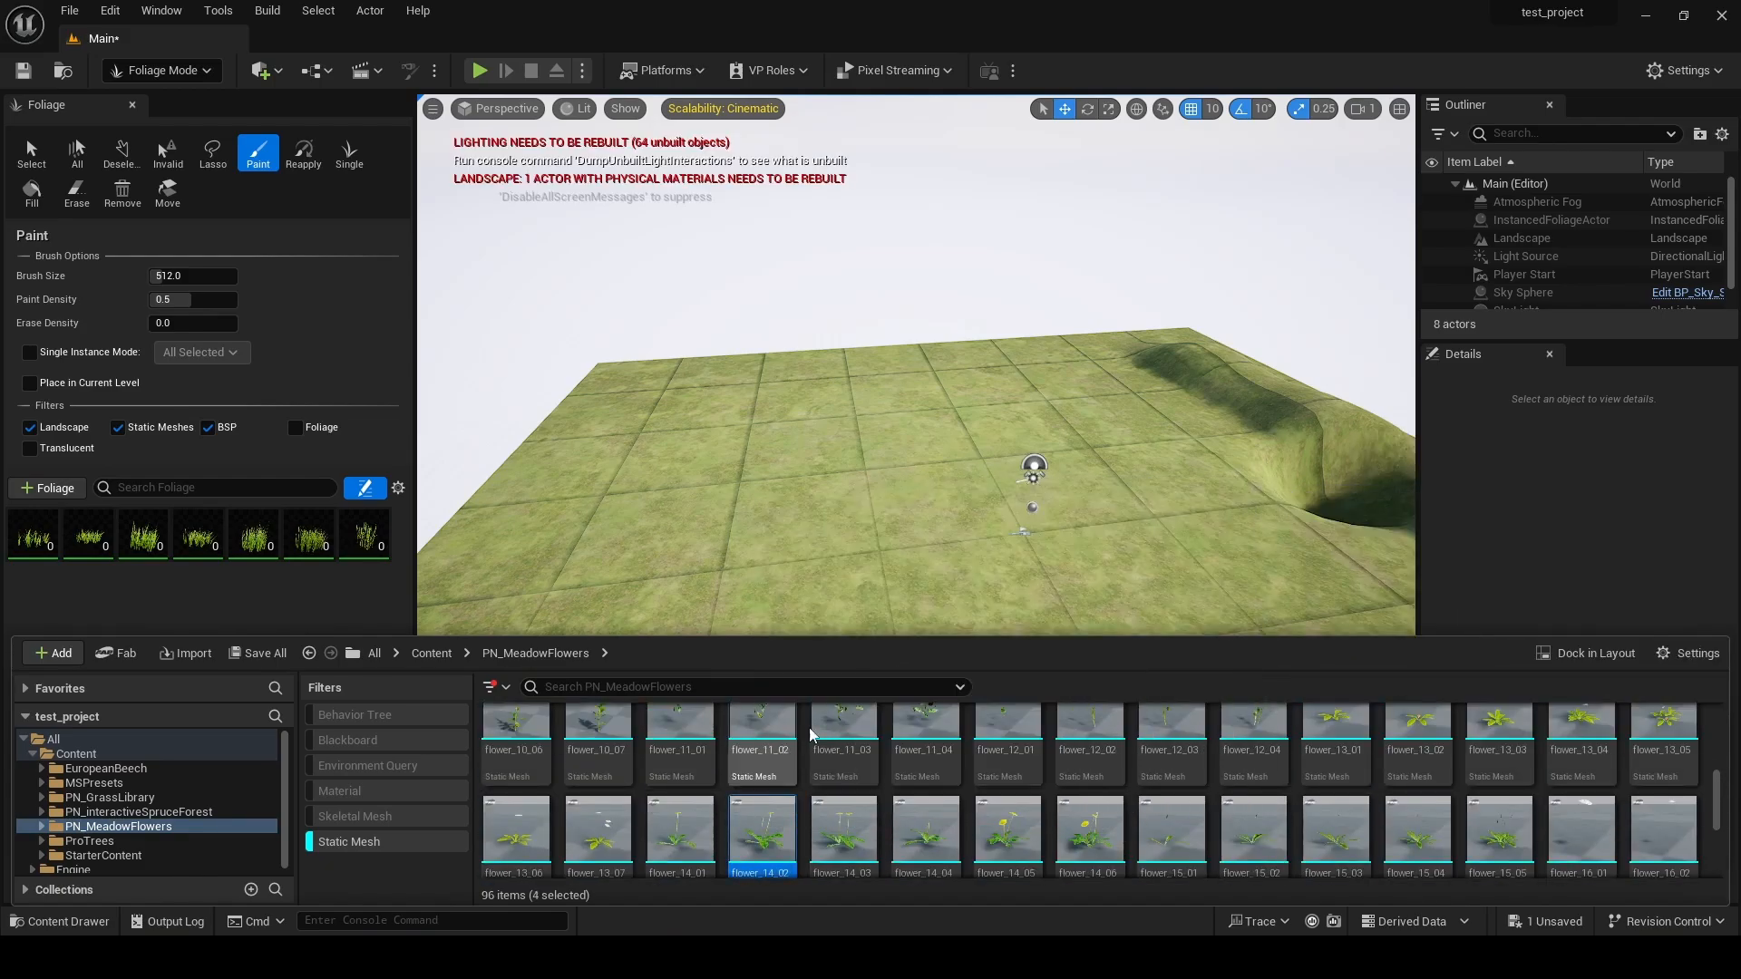
{"action": "scroll", "coordinate": [906, 739], "scroll_direction": "up", "scroll_amount": 3}
{"action": "left_click", "coordinate": [938, 834], "text": "ctrl"}
{"action": "scroll", "coordinate": [971, 770], "scroll_direction": "up", "scroll_amount": 2}
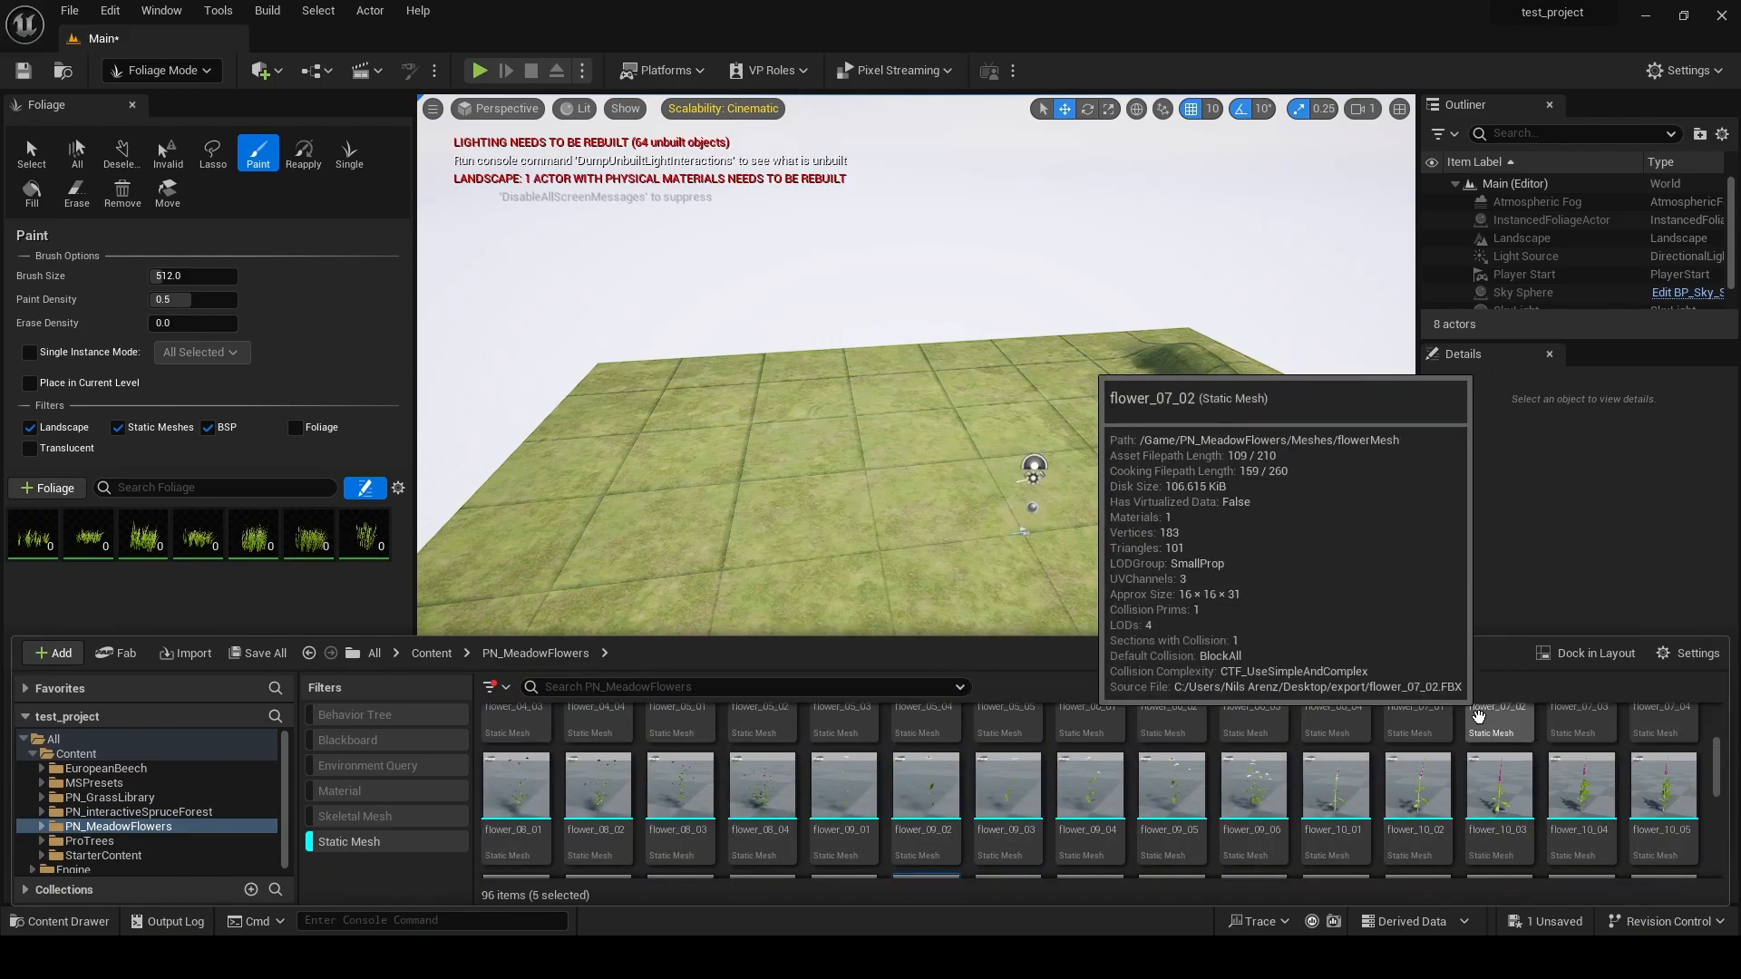
{"action": "left_click", "coordinate": [1562, 773], "text": "ctrl"}
{"action": "scroll", "coordinate": [1224, 774], "scroll_direction": "up", "scroll_amount": 3}
{"action": "left_click", "coordinate": [770, 861], "text": "ctrl"}
{"action": "left_click", "coordinate": [596, 738], "text": "ctrl"}
{"action": "scroll", "coordinate": [601, 740], "scroll_direction": "up", "scroll_amount": 4}
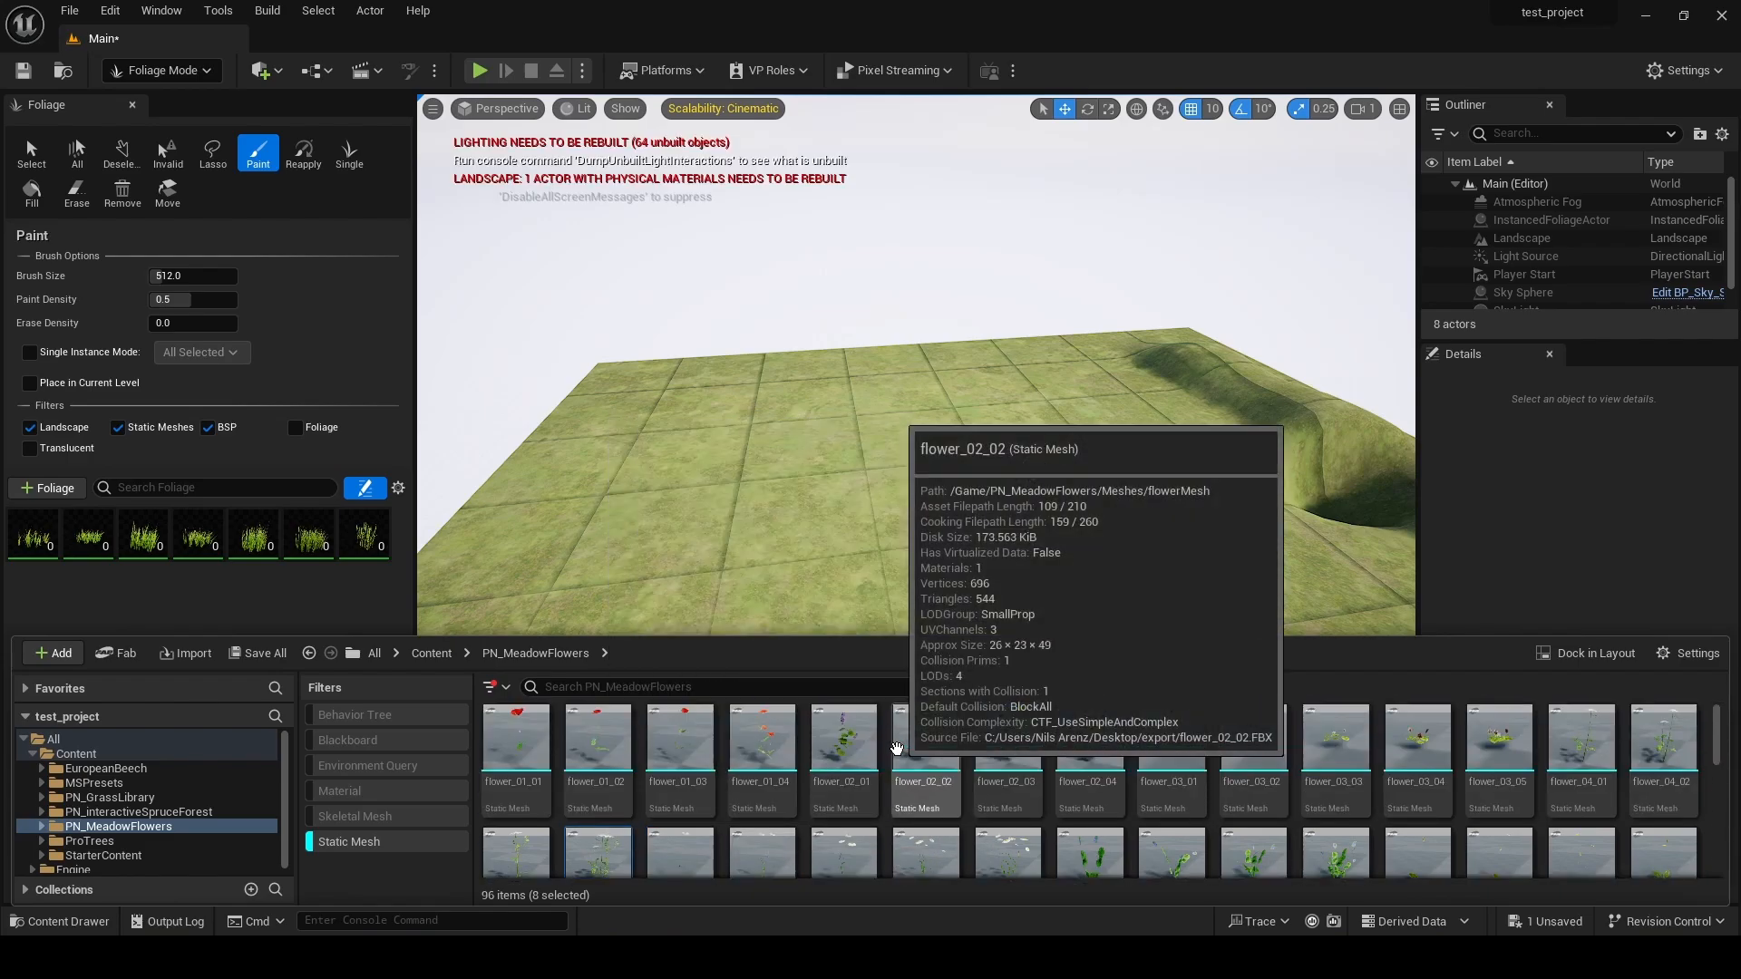
{"action": "left_click_drag", "start_coordinate": [682, 746], "coordinate": [294, 587]}
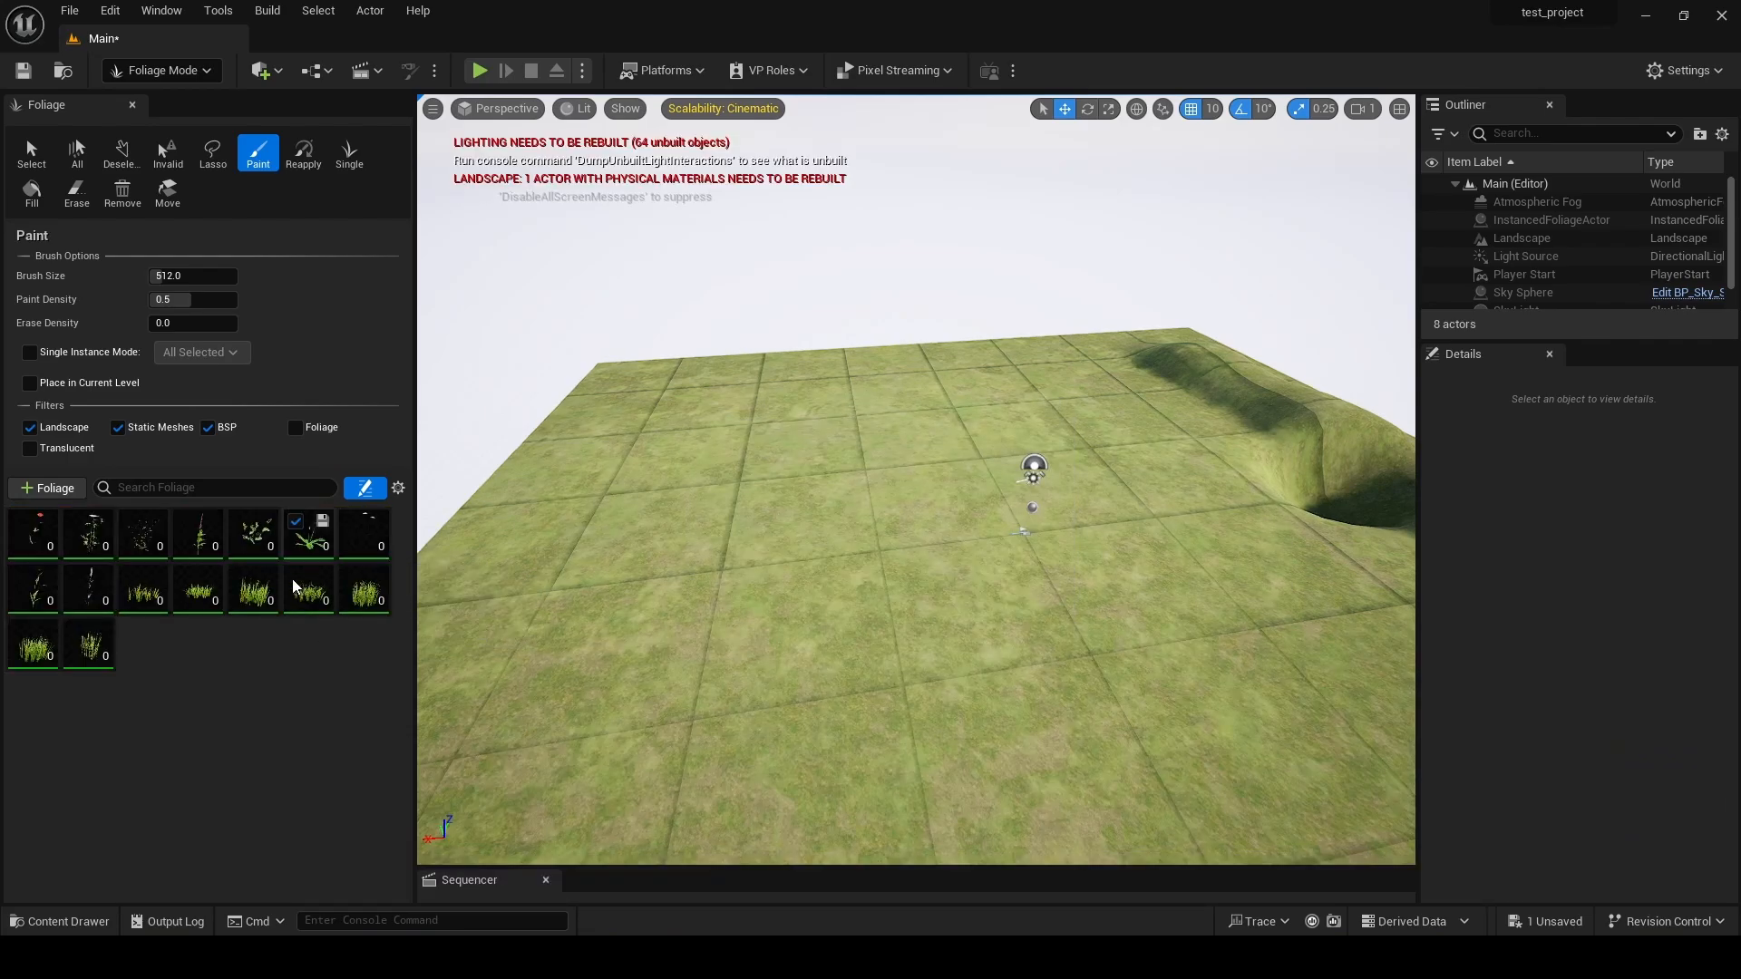
- Add several SM_Northern_Red_Oak meshes from ProTrees to the foliage list, including 01, 03, 04 and 08
{"action": "left_click", "coordinate": [59, 921]}
{"action": "left_click", "coordinate": [89, 840]}
{"action": "left_click", "coordinate": [860, 743]}
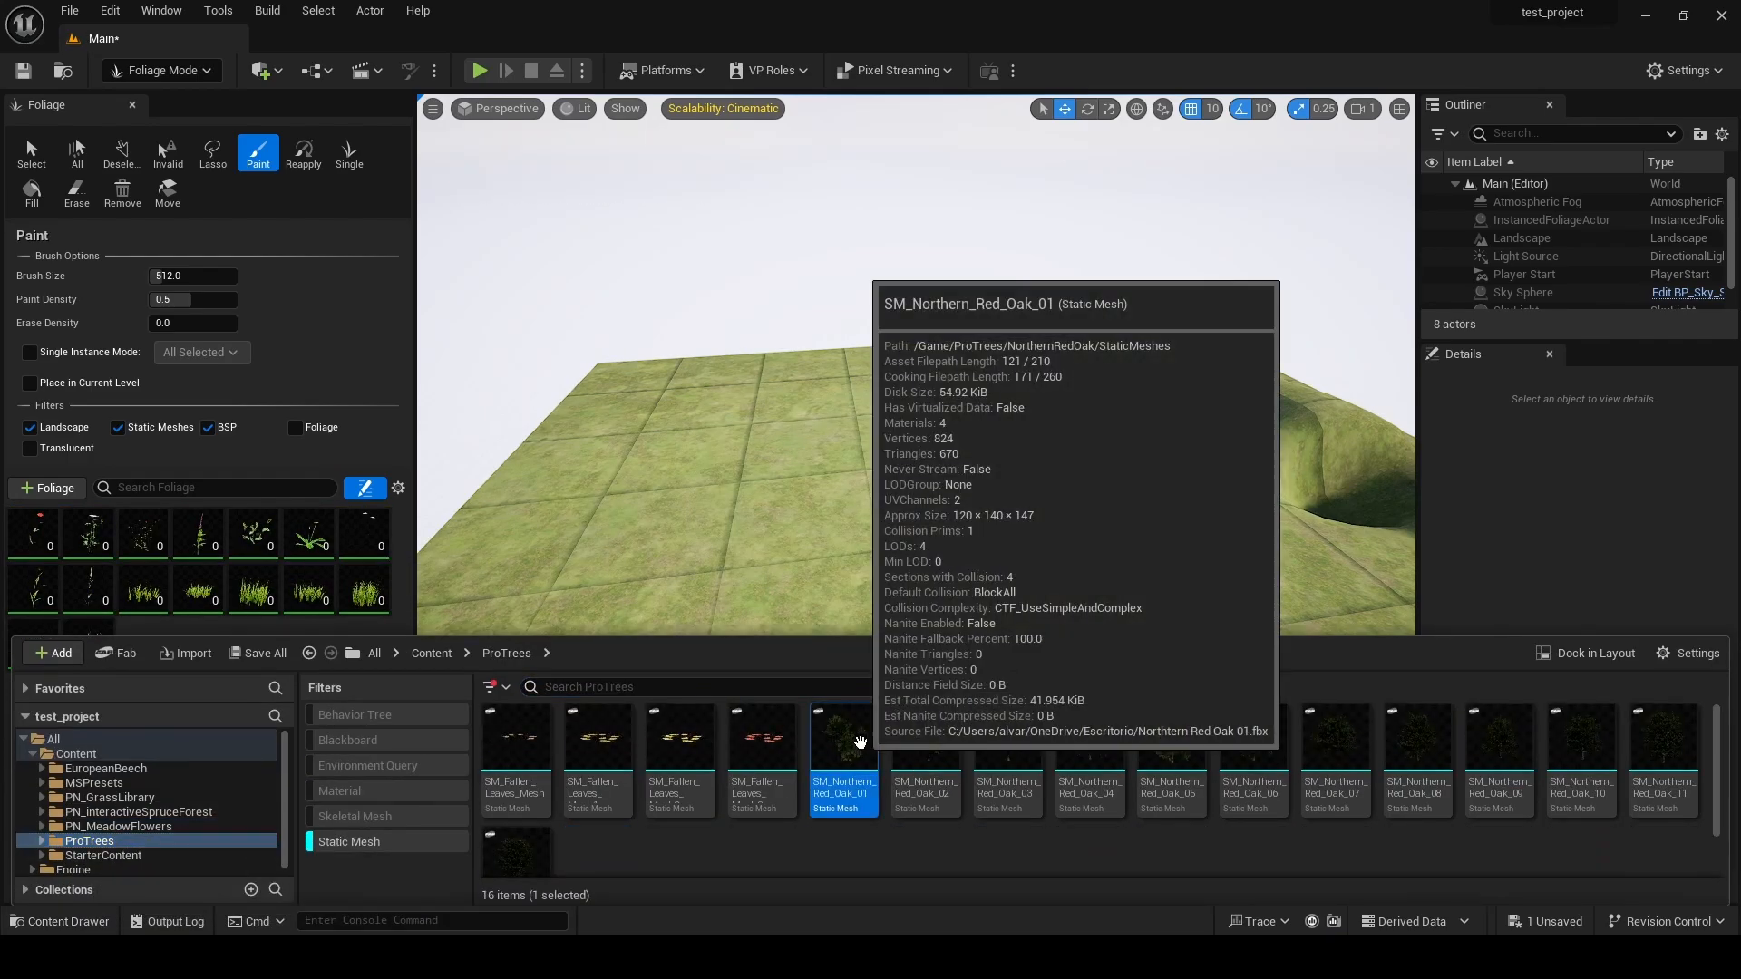
{"action": "left_click", "coordinate": [1008, 739], "text": "ctrl"}
{"action": "left_click", "coordinate": [1090, 739], "text": "ctrl"}
{"action": "left_click", "coordinate": [1417, 739], "text": "ctrl"}
{"action": "left_click_drag", "start_coordinate": [1417, 739], "coordinate": [279, 597]}
- Add ten spruce meshes from PN_interactiveSpruceForest to the foliage list: the six spruce_full variants, spruce_half_03_low and spruce_small_05 to 07
{"action": "left_click", "coordinate": [152, 812]}
{"action": "left_click", "coordinate": [535, 732]}
{"action": "left_click", "coordinate": [593, 736], "text": "ctrl"}
{"action": "left_click", "coordinate": [682, 736], "text": "ctrl"}
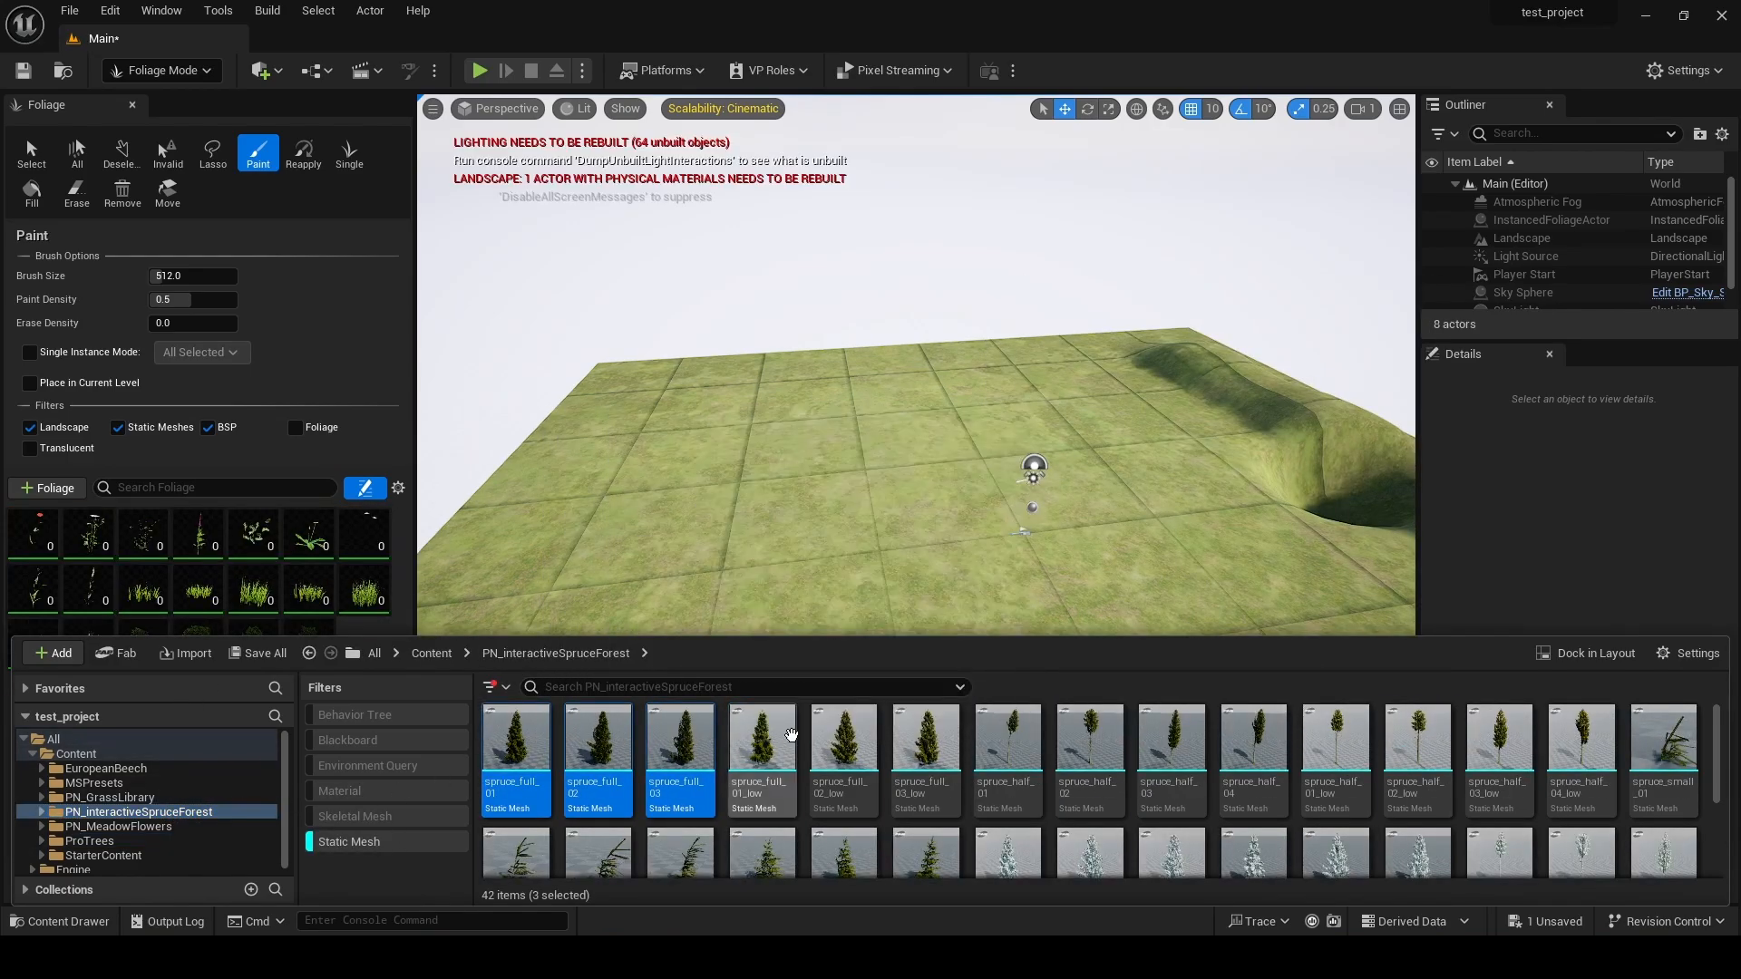
{"action": "left_click", "coordinate": [1499, 739], "text": "ctrl"}
{"action": "scroll", "coordinate": [1496, 753], "scroll_direction": "down", "scroll_amount": 1}
{"action": "left_click", "coordinate": [762, 803], "text": "ctrl"}
{"action": "left_click", "coordinate": [843, 802], "text": "ctrl"}
{"action": "left_click", "coordinate": [925, 803], "text": "ctrl"}
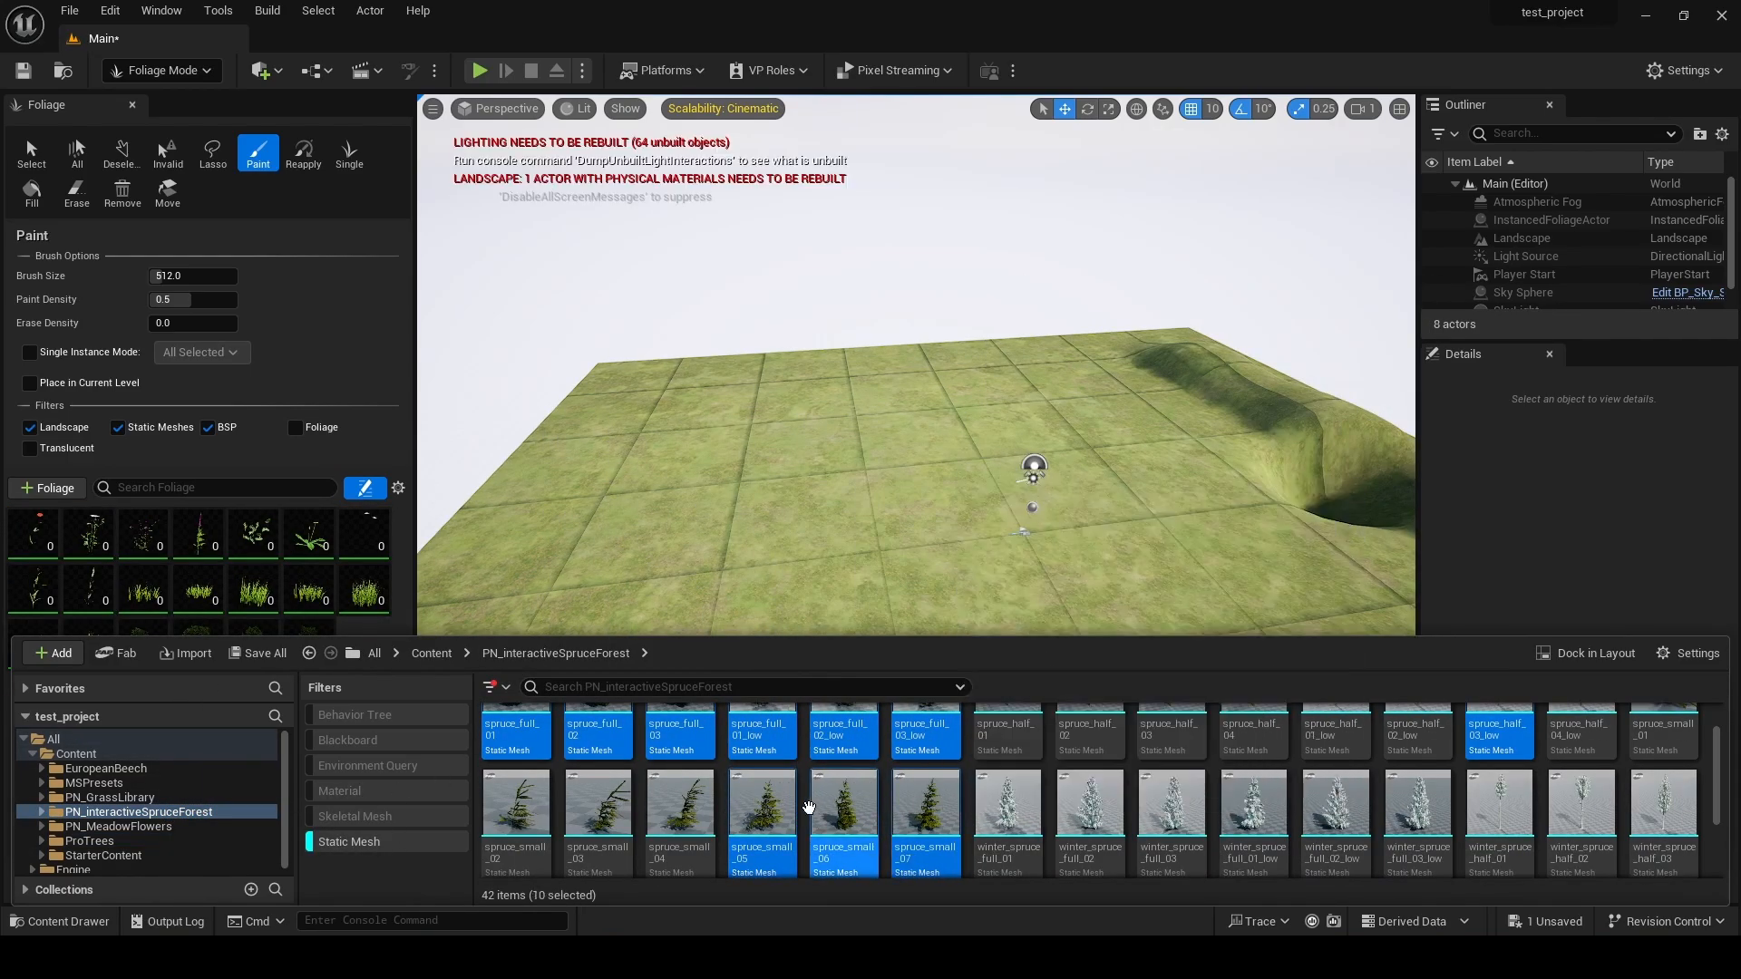
{"action": "left_click_drag", "start_coordinate": [925, 802], "coordinate": [307, 618]}
- Add several varied forest and sapling tree meshes from the EuropeanBeech folder to the foliage list, including SM_EuropeanBeech_Sapling_01
{"action": "left_click", "coordinate": [136, 771]}
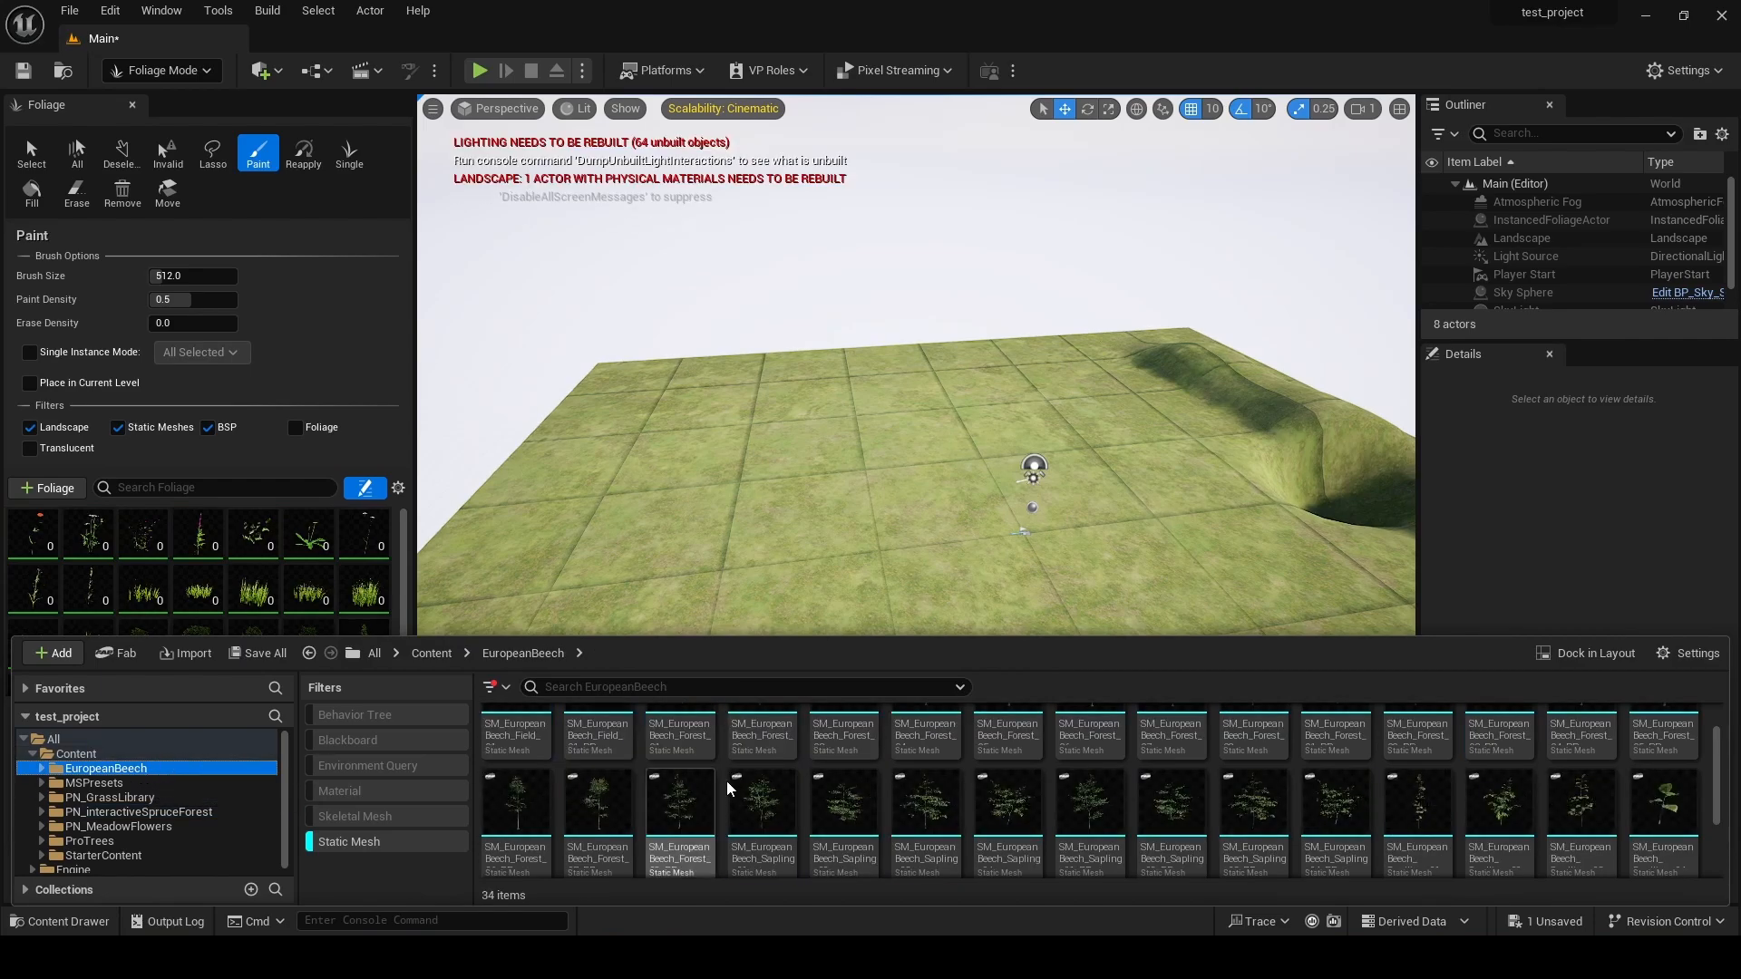
{"action": "left_click", "coordinate": [680, 758]}
{"action": "left_click", "coordinate": [850, 716], "text": "ctrl"}
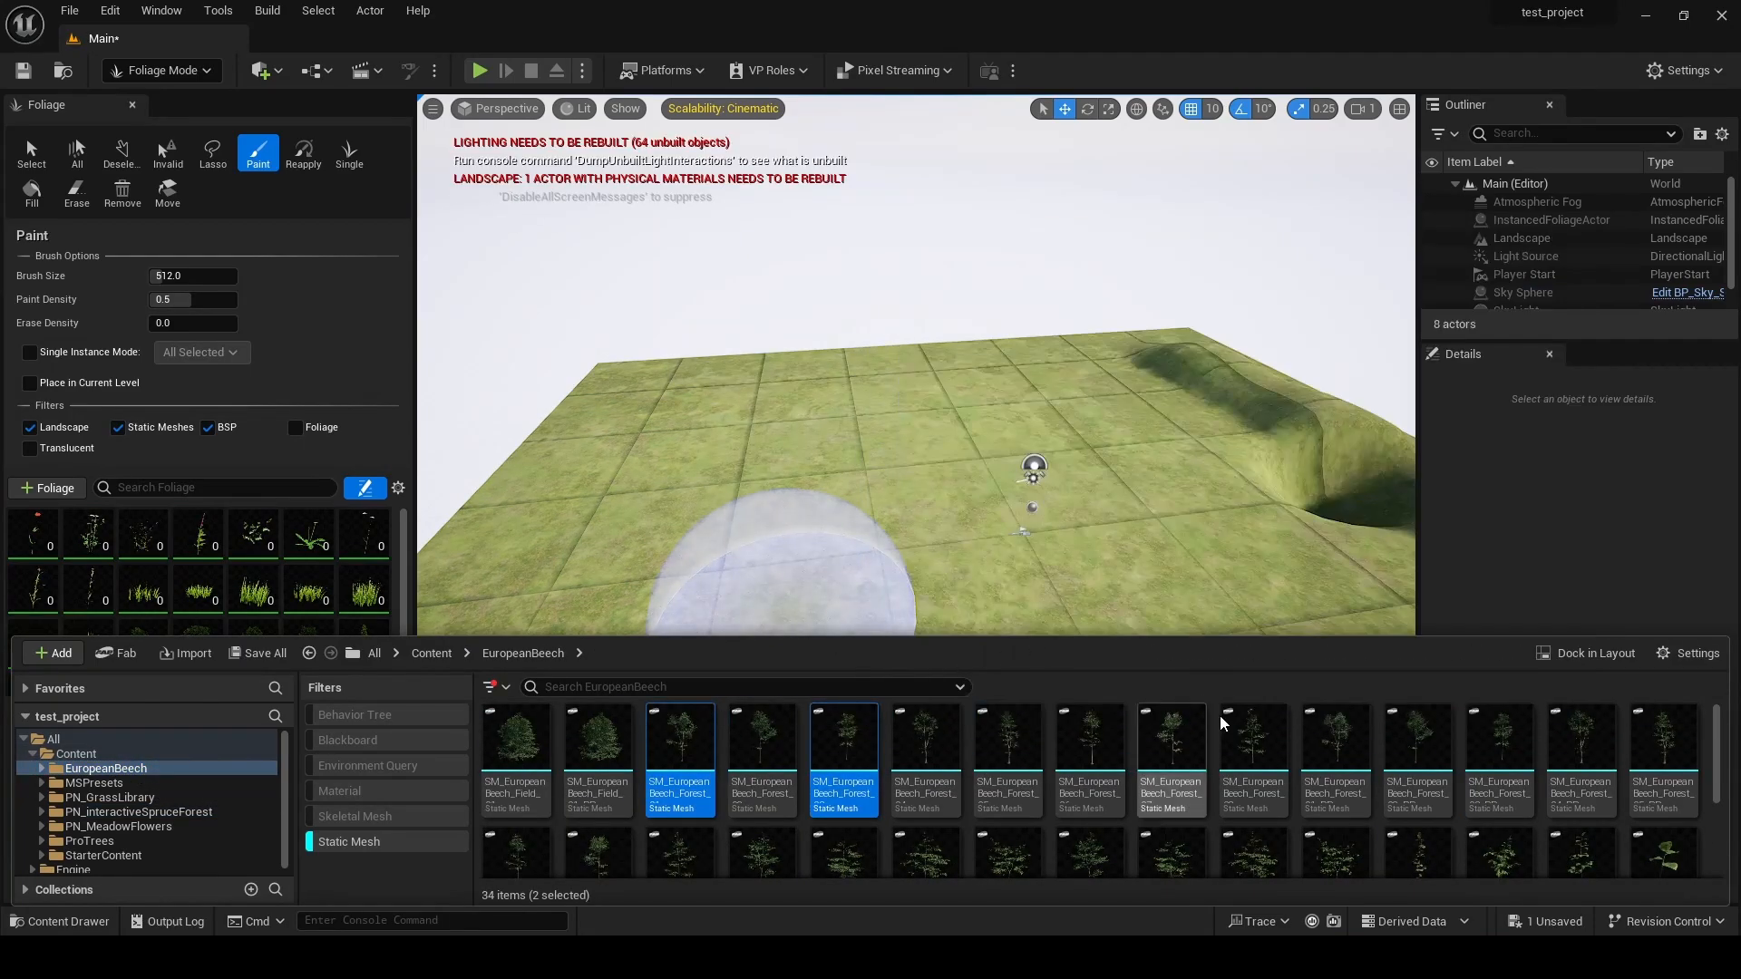
{"action": "left_click", "coordinate": [1272, 722], "text": "ctrl"}
{"action": "scroll", "coordinate": [1283, 734], "scroll_direction": "down", "scroll_amount": 1}
{"action": "left_click", "coordinate": [1259, 777], "text": "ctrl"}
{"action": "left_click", "coordinate": [866, 777], "text": "ctrl"}
{"action": "scroll", "coordinate": [769, 777], "scroll_direction": "down", "scroll_amount": 2}
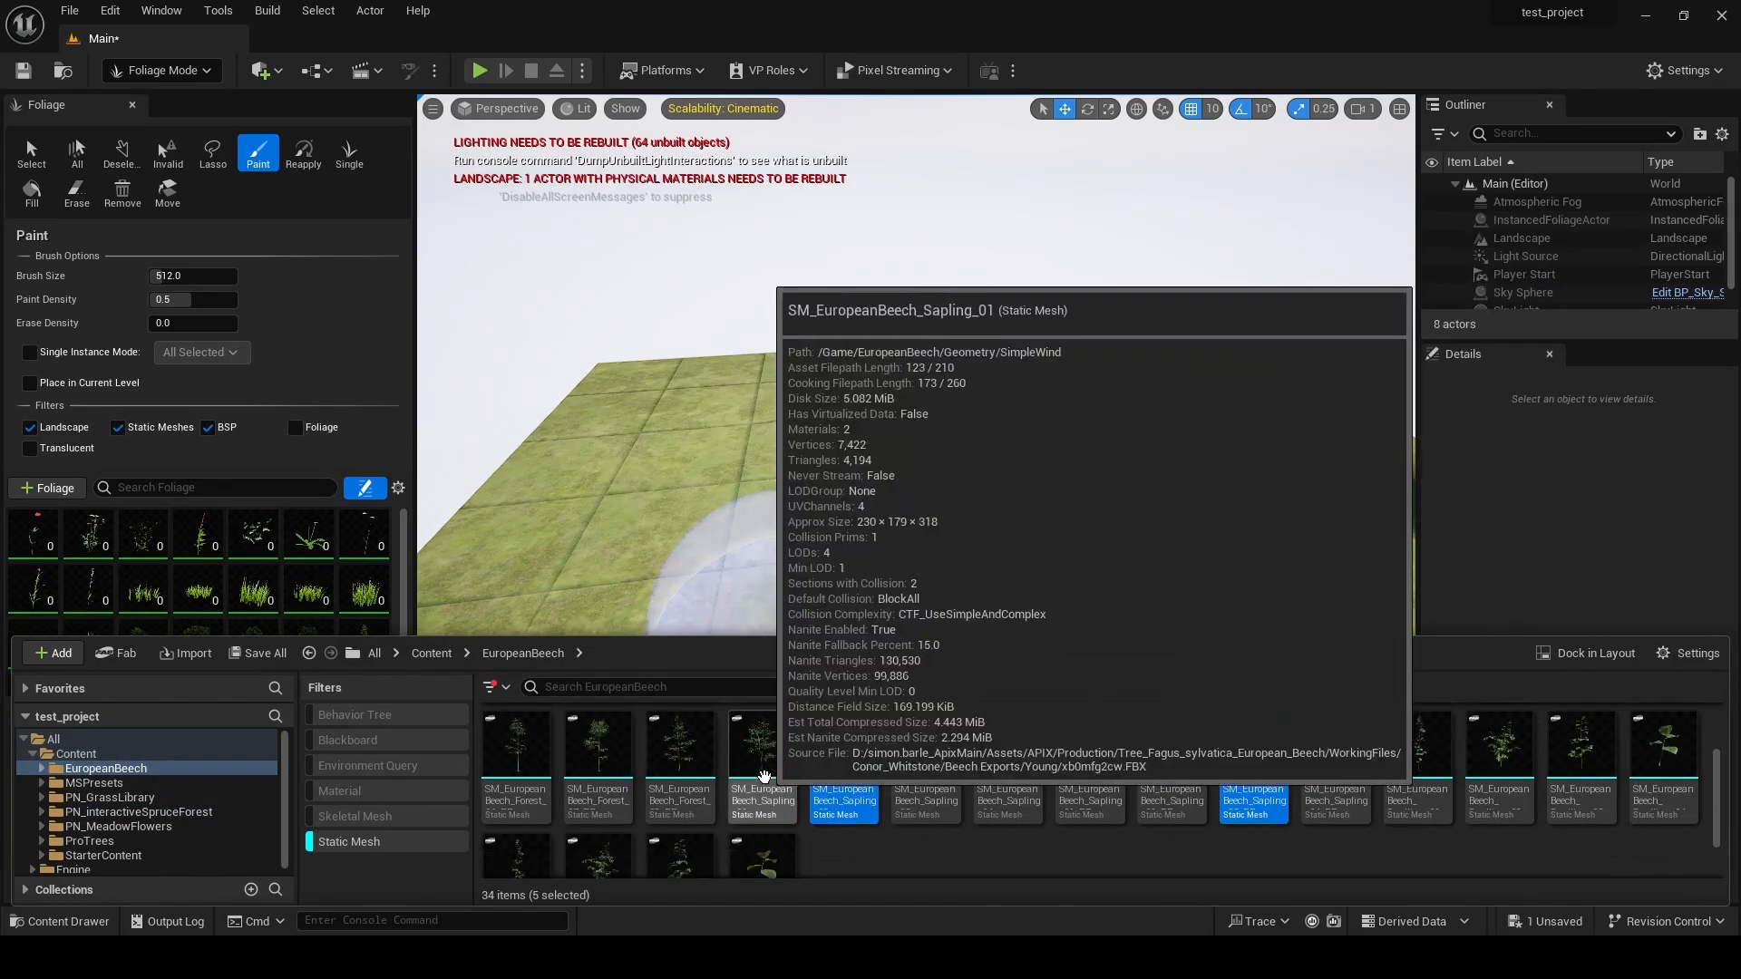
{"action": "left_click", "coordinate": [764, 786], "text": "ctrl"}
{"action": "scroll", "coordinate": [1120, 739], "scroll_direction": "up", "scroll_amount": 3}
{"action": "left_click", "coordinate": [1664, 757], "text": "ctrl"}
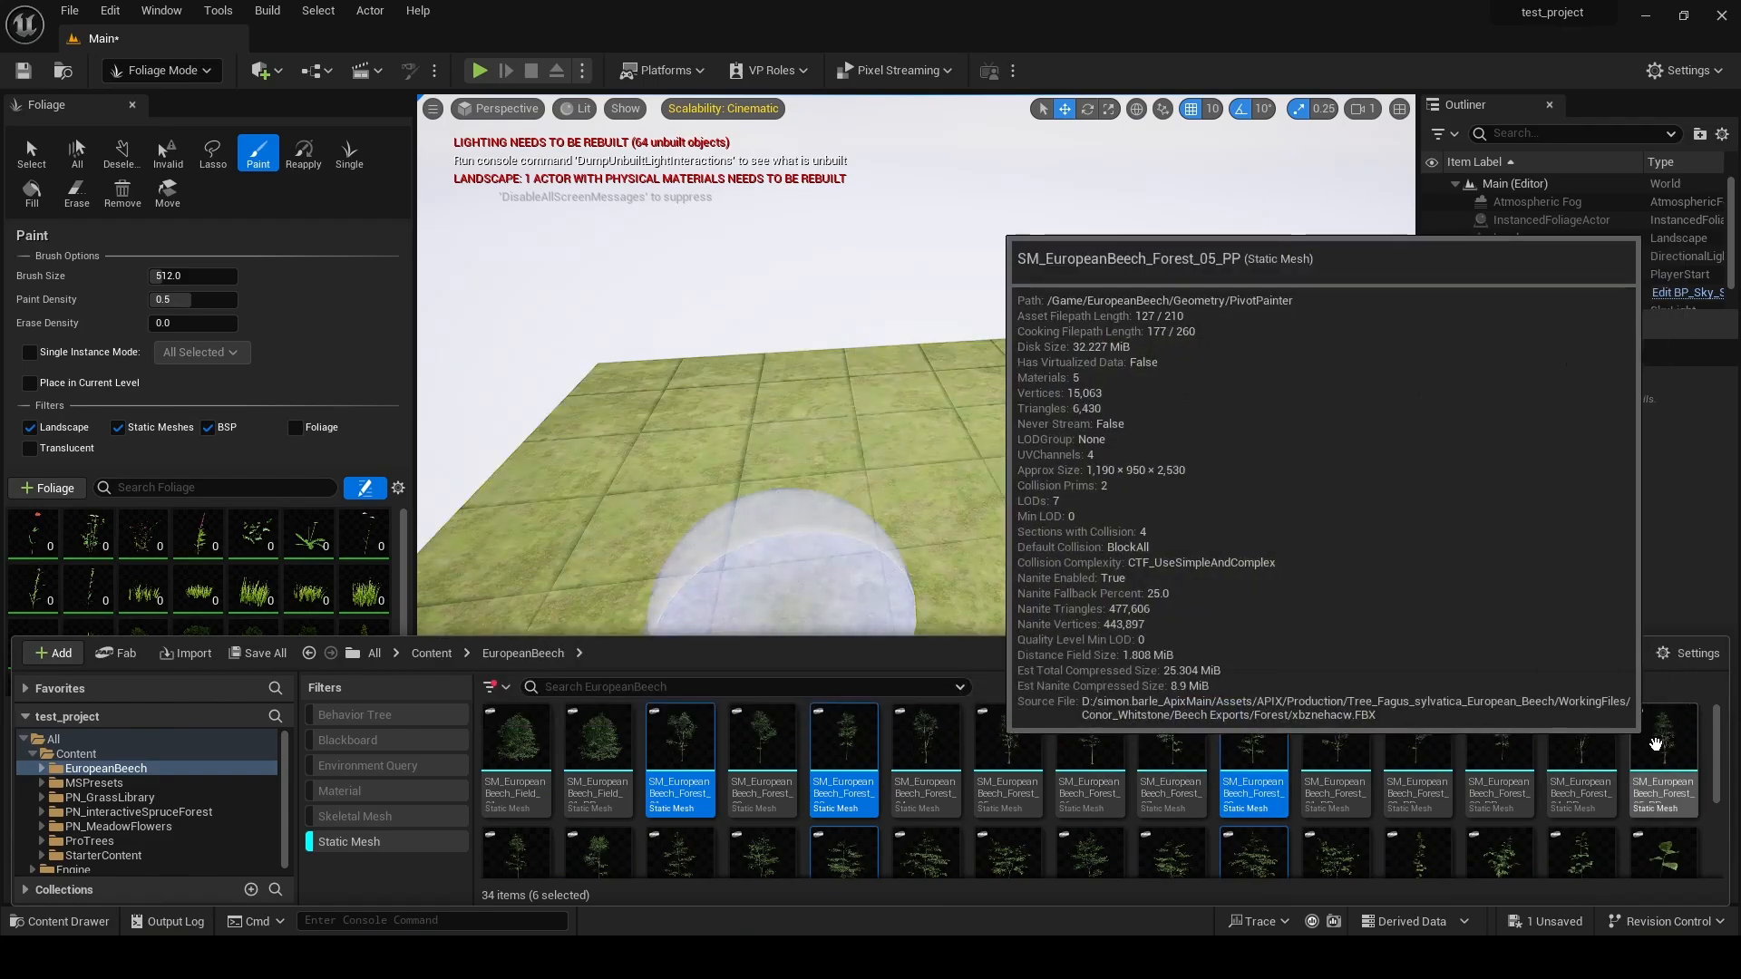
{"action": "left_click_drag", "start_coordinate": [1254, 757], "coordinate": [278, 571]}
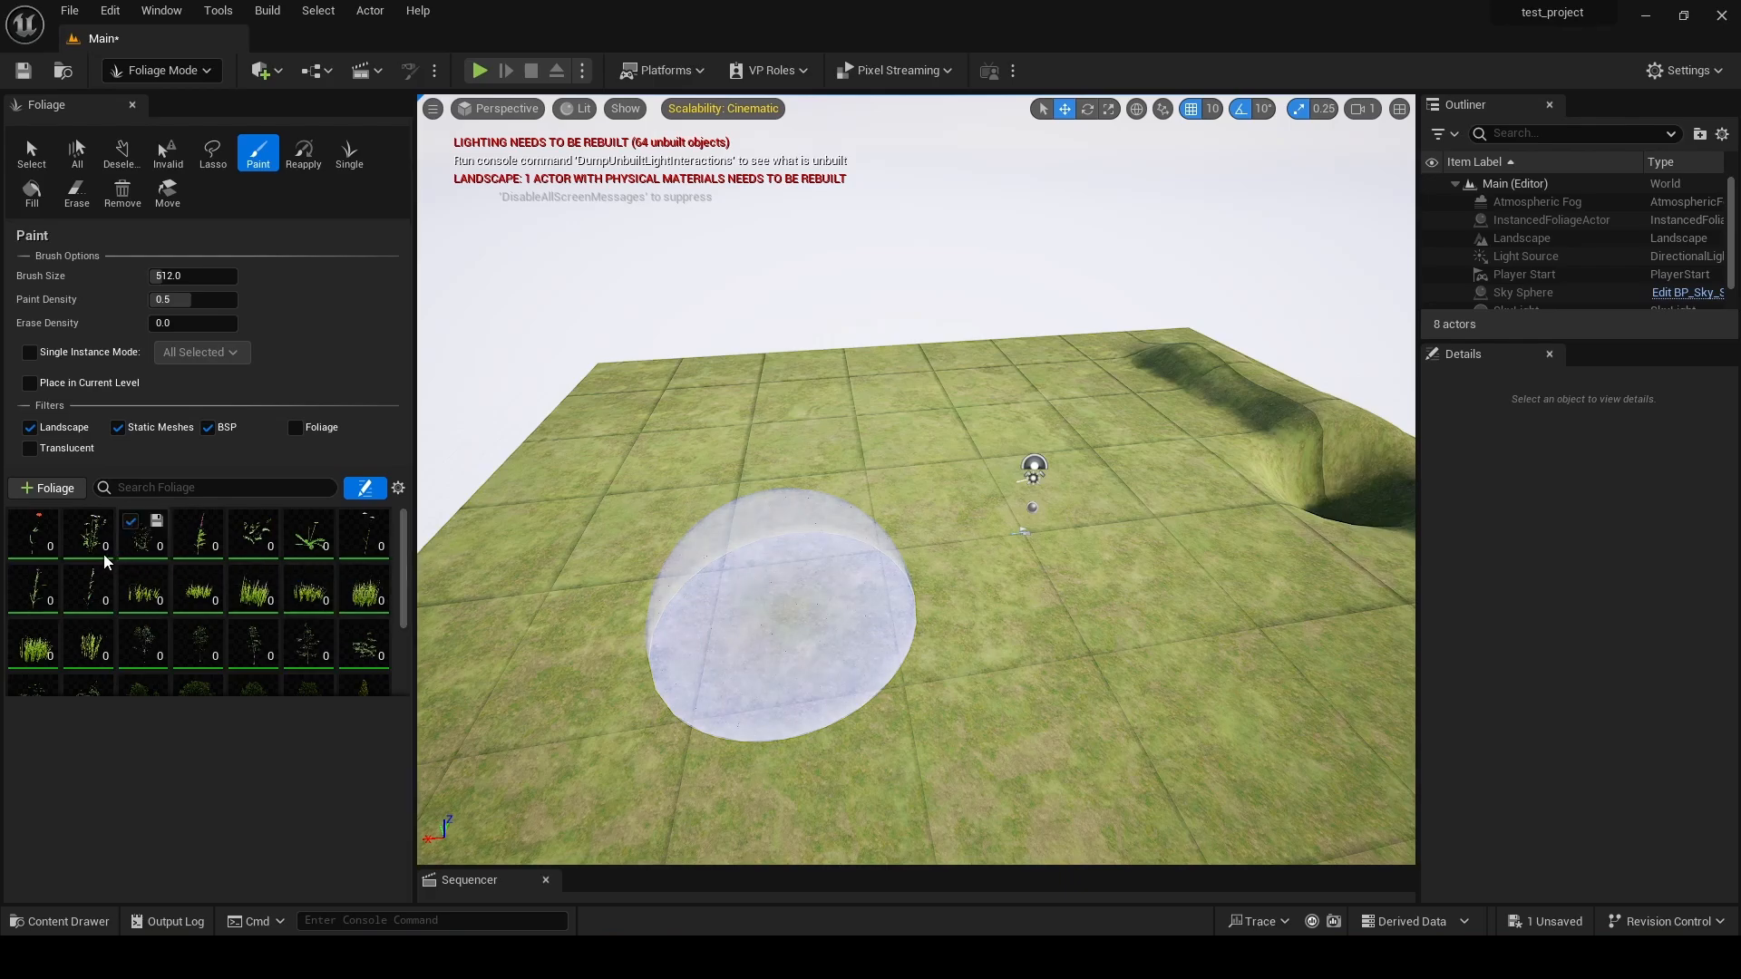
- Set the minimum Scale X to 0.2 for all foliage types in the list
{"action": "left_click", "coordinate": [33, 535]}
{"action": "scroll", "coordinate": [145, 617], "scroll_direction": "down", "scroll_amount": 5}
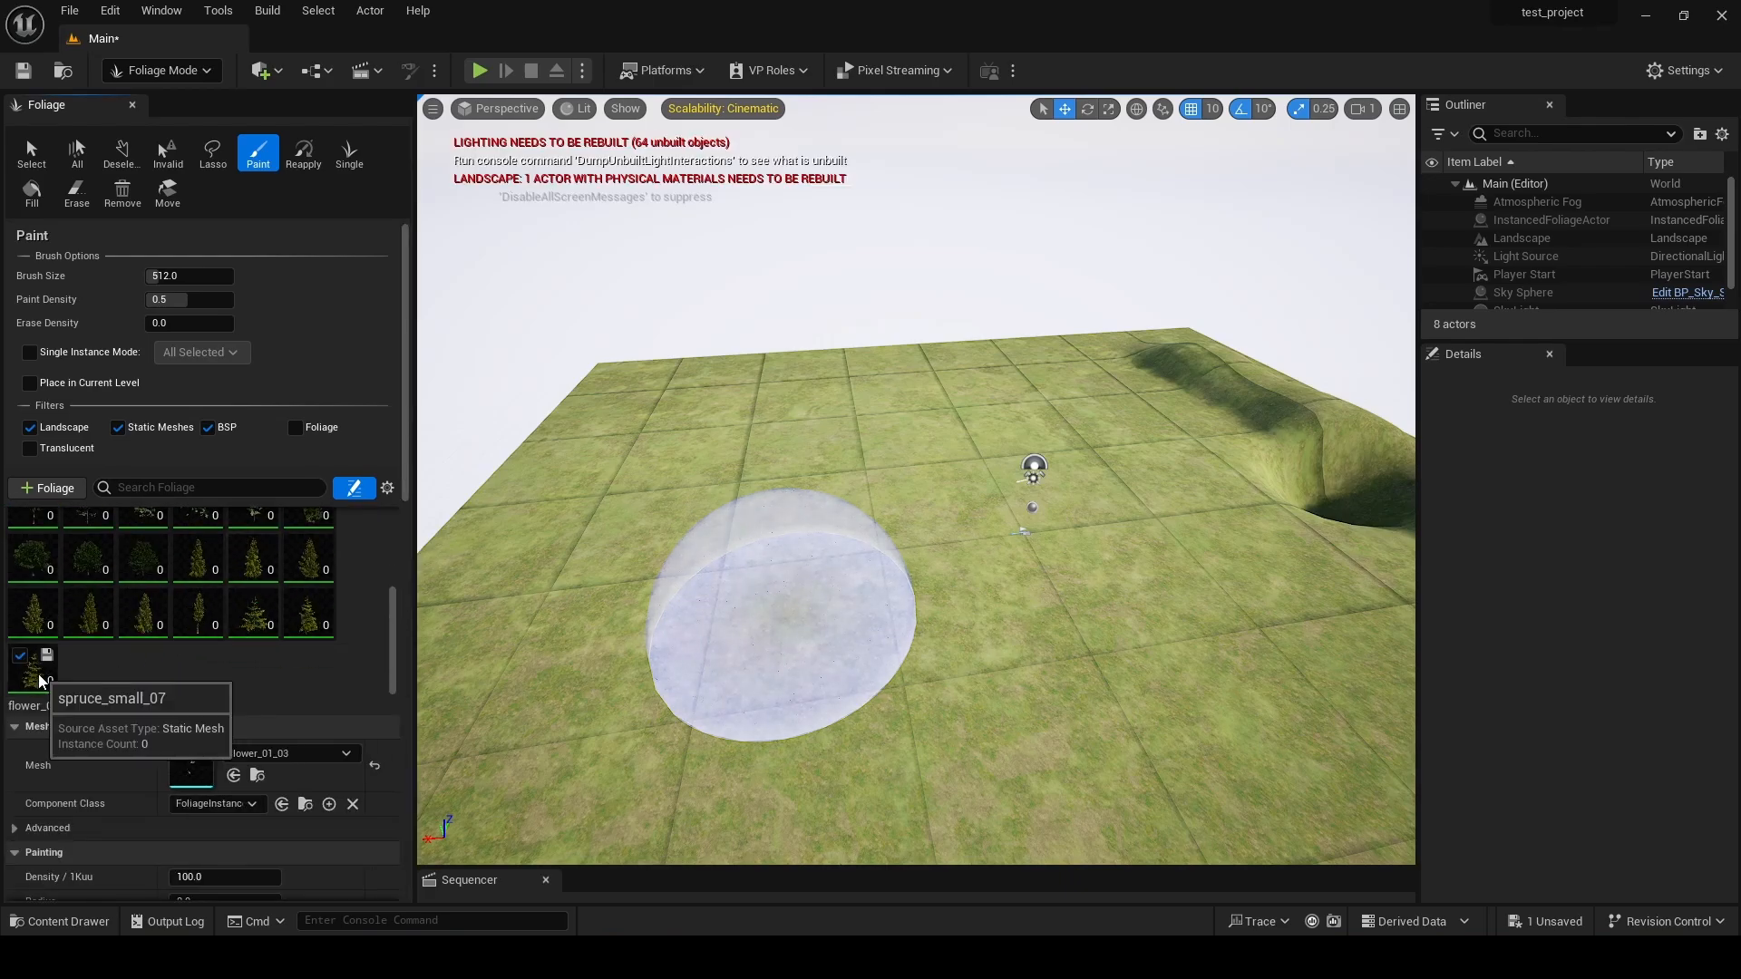
{"action": "key", "text": "ctrl+a"}
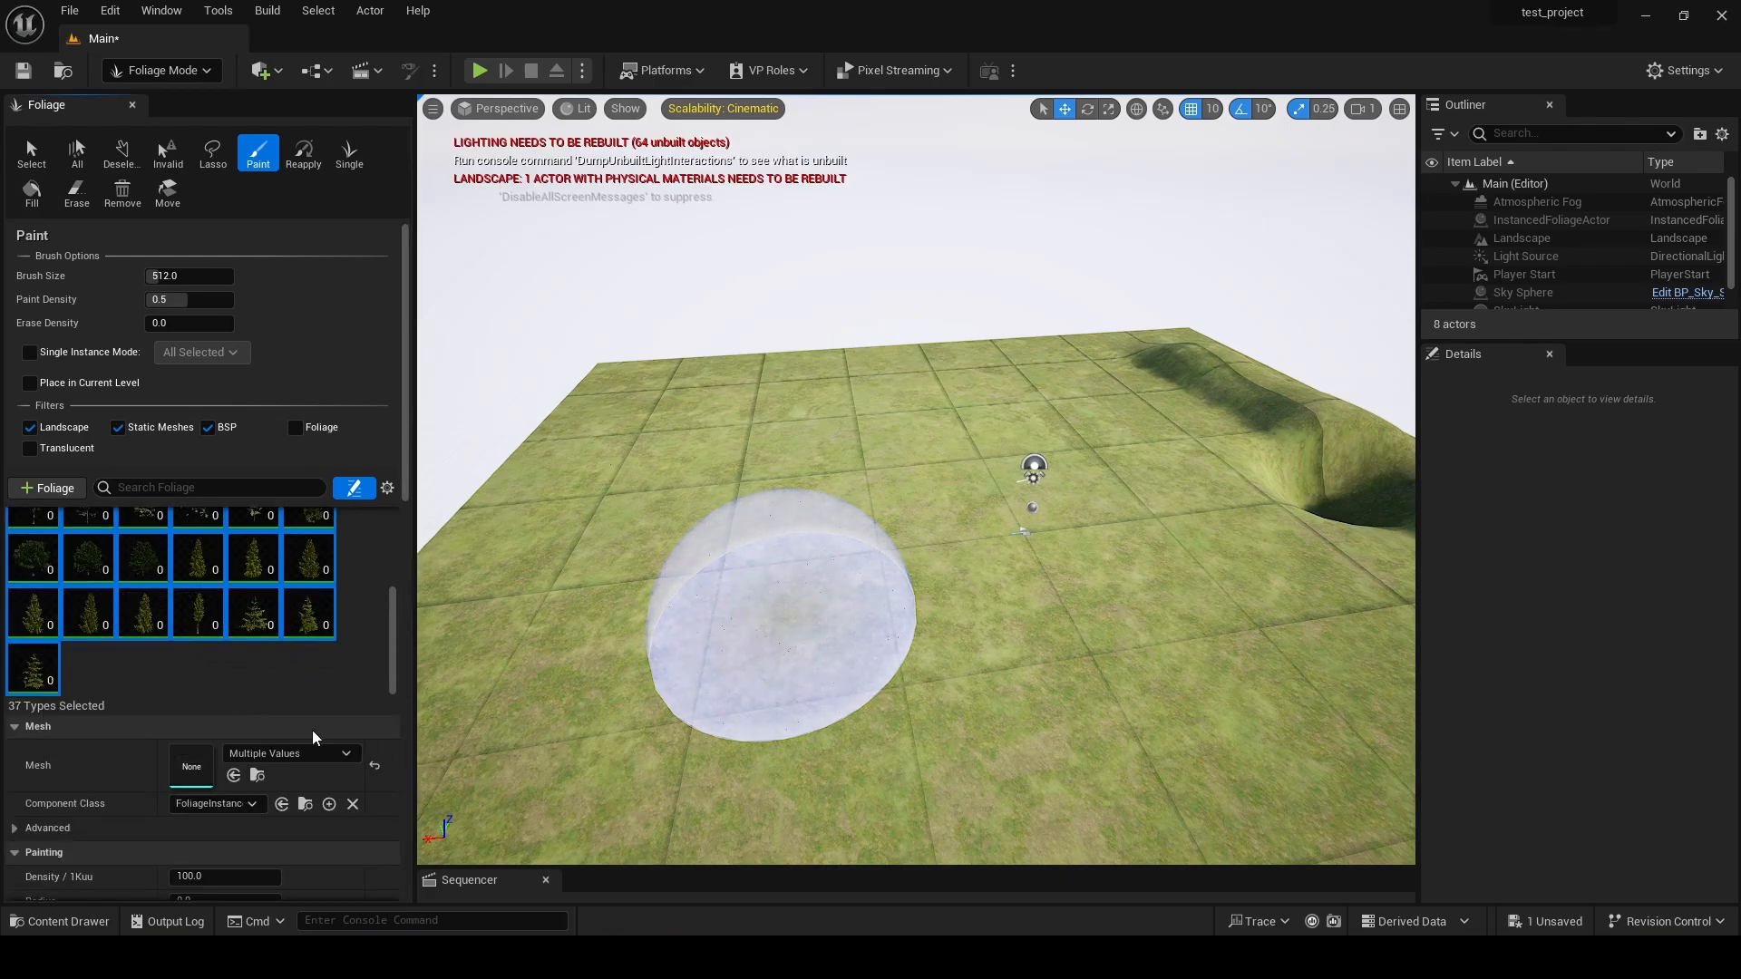
{"action": "scroll", "coordinate": [327, 777], "scroll_direction": "down", "scroll_amount": 5}
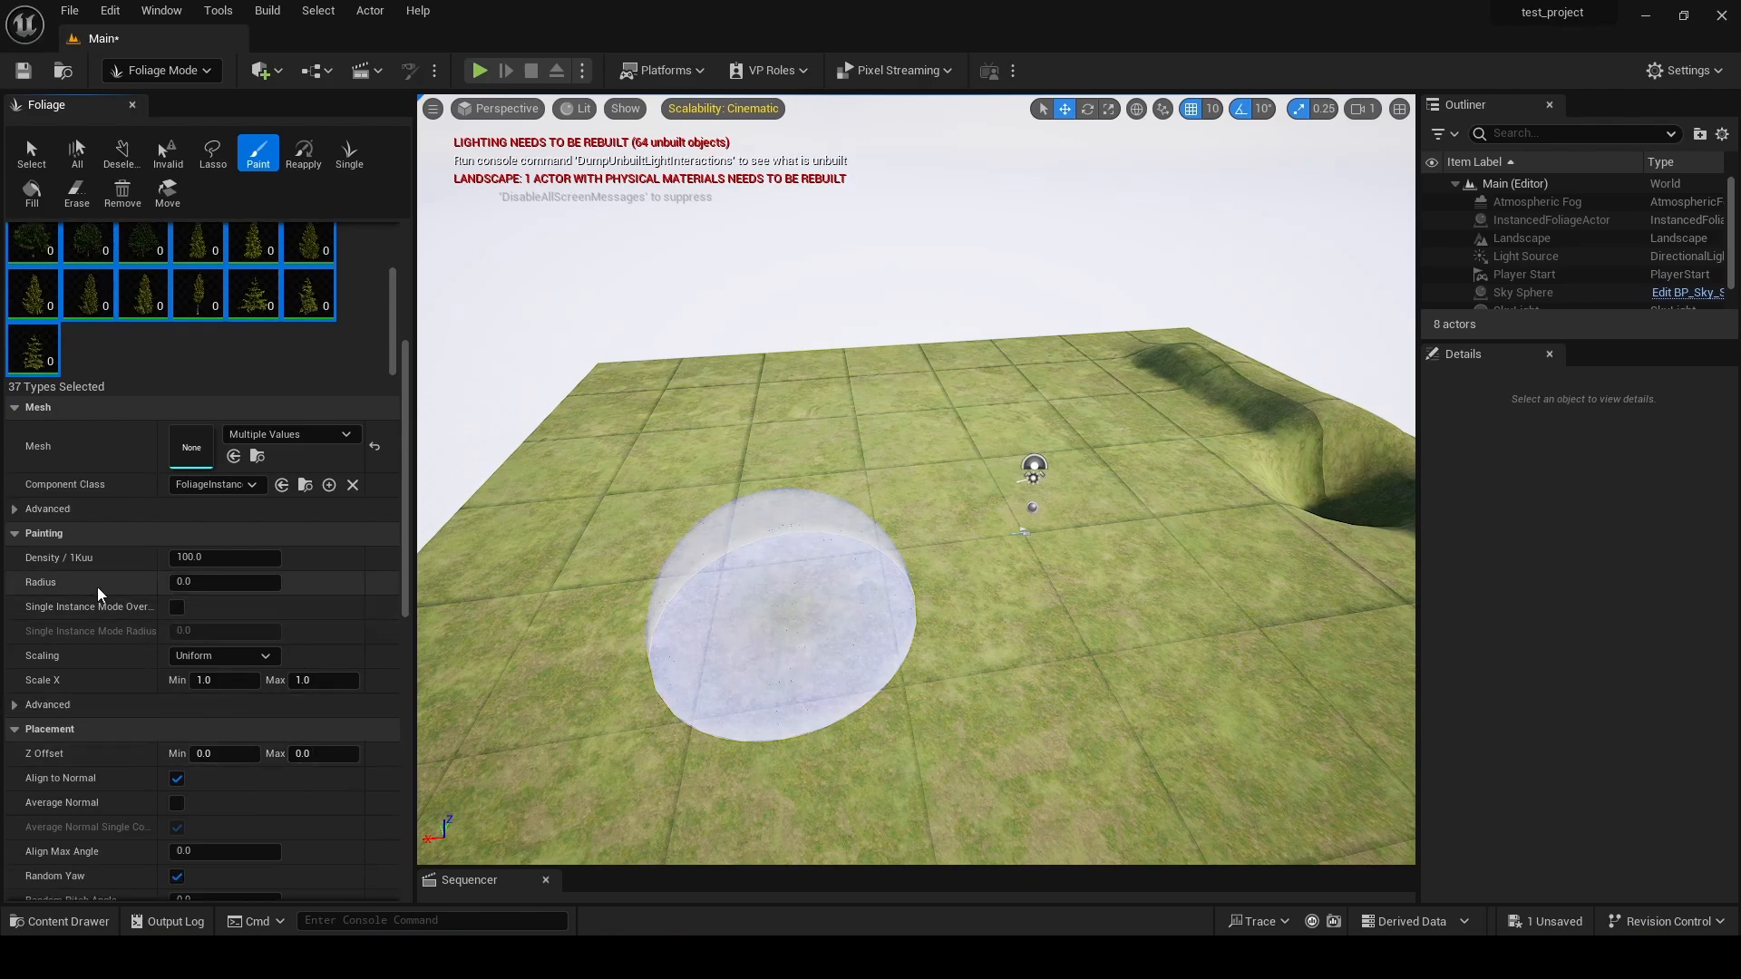
{"action": "left_click_drag", "start_coordinate": [232, 683], "coordinate": [198, 683]}
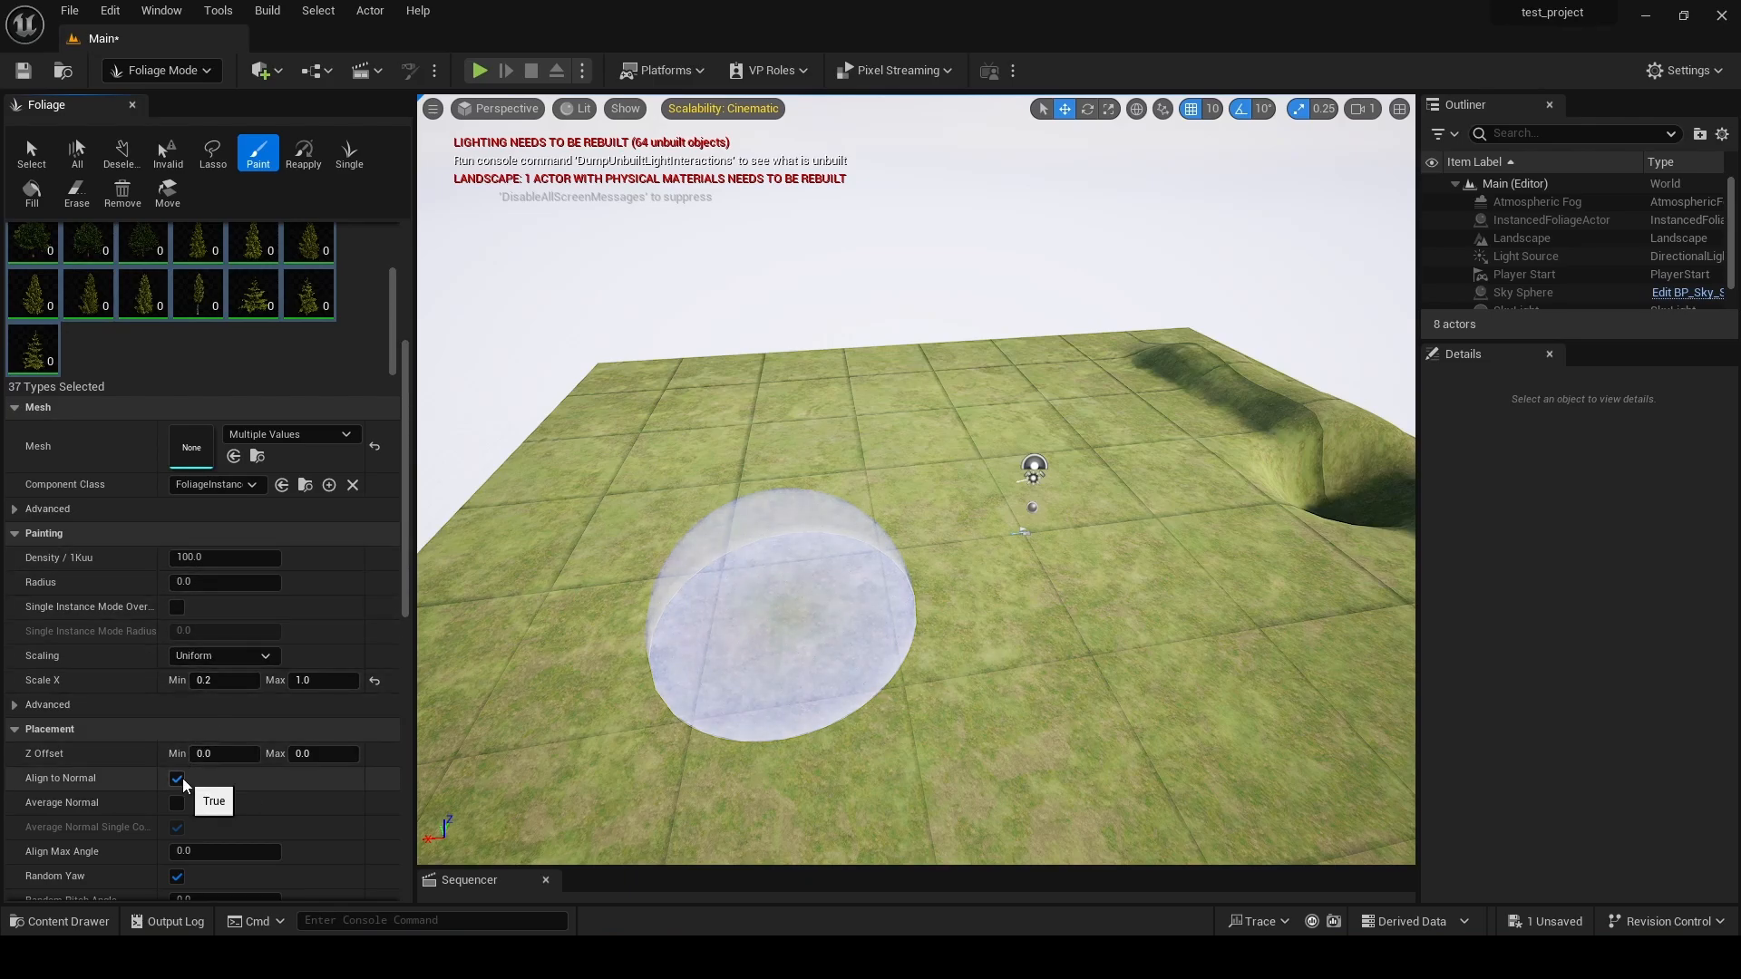
- Deactivate all foliage types, leaving only the seven lowGrass types from 01_01 to 04_02 selected and active for painting
{"action": "scroll", "coordinate": [278, 607], "scroll_direction": "up", "scroll_amount": 5}
{"action": "scroll", "coordinate": [331, 528], "scroll_direction": "down", "scroll_amount": 2}
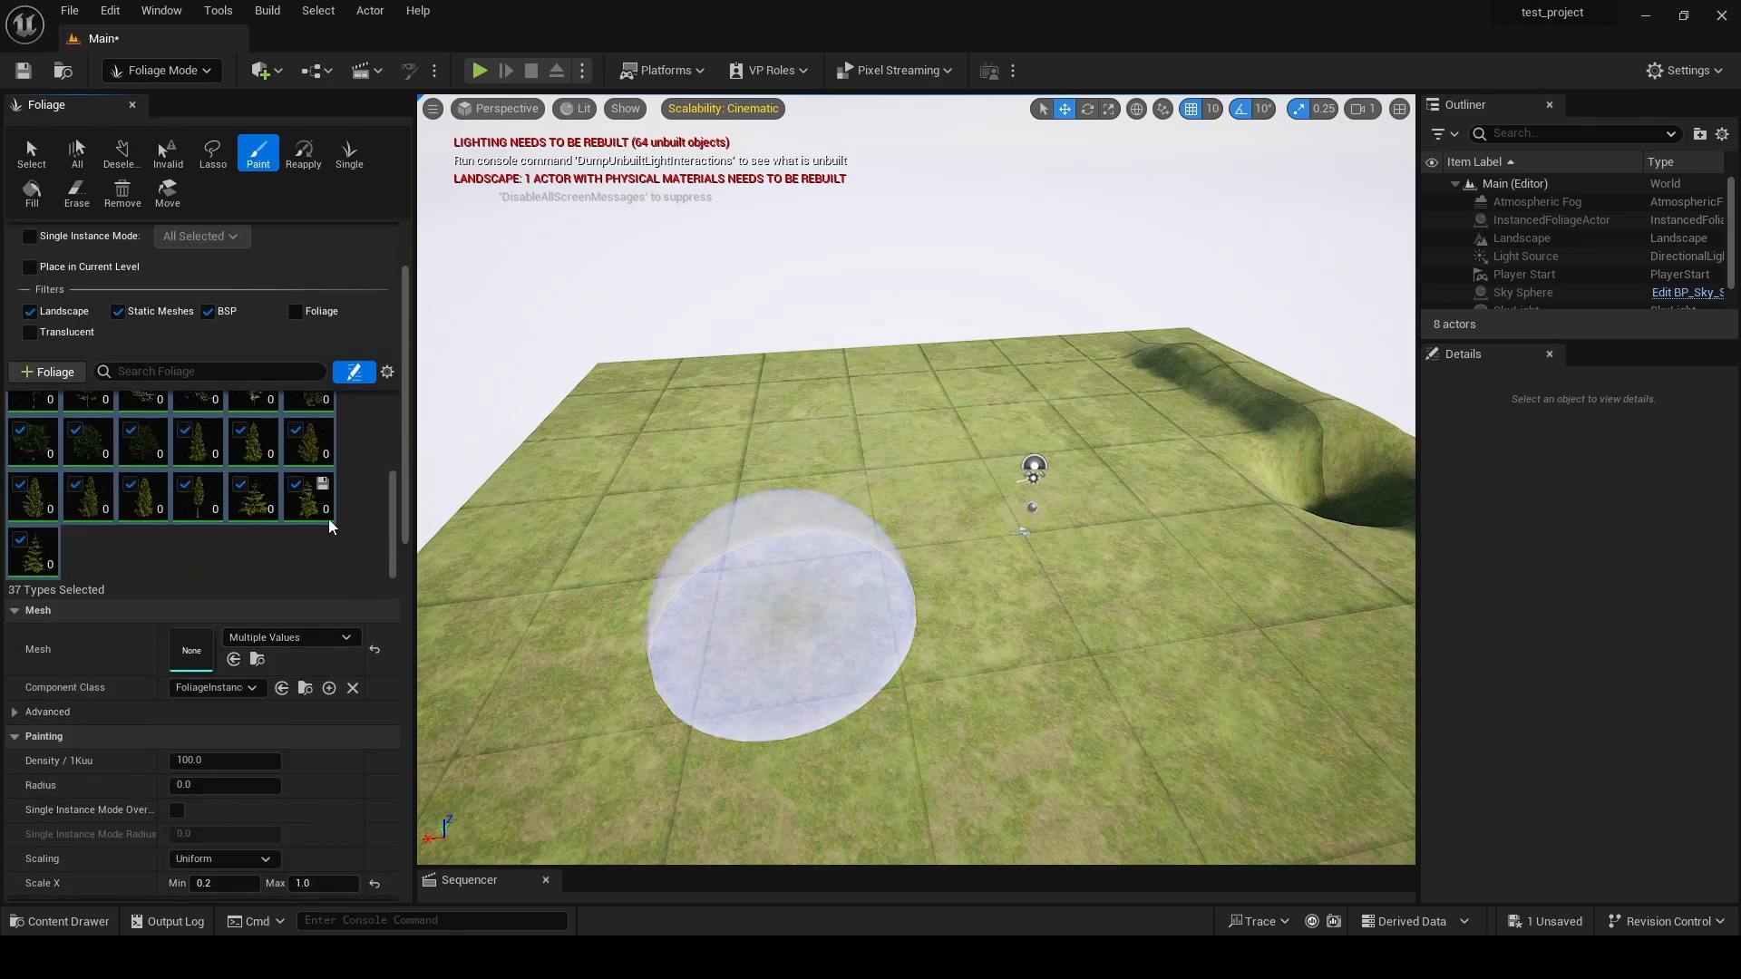
{"action": "left_click", "coordinate": [298, 486]}
{"action": "scroll", "coordinate": [368, 466], "scroll_direction": "up", "scroll_amount": 3}
{"action": "left_click", "coordinate": [369, 464]}
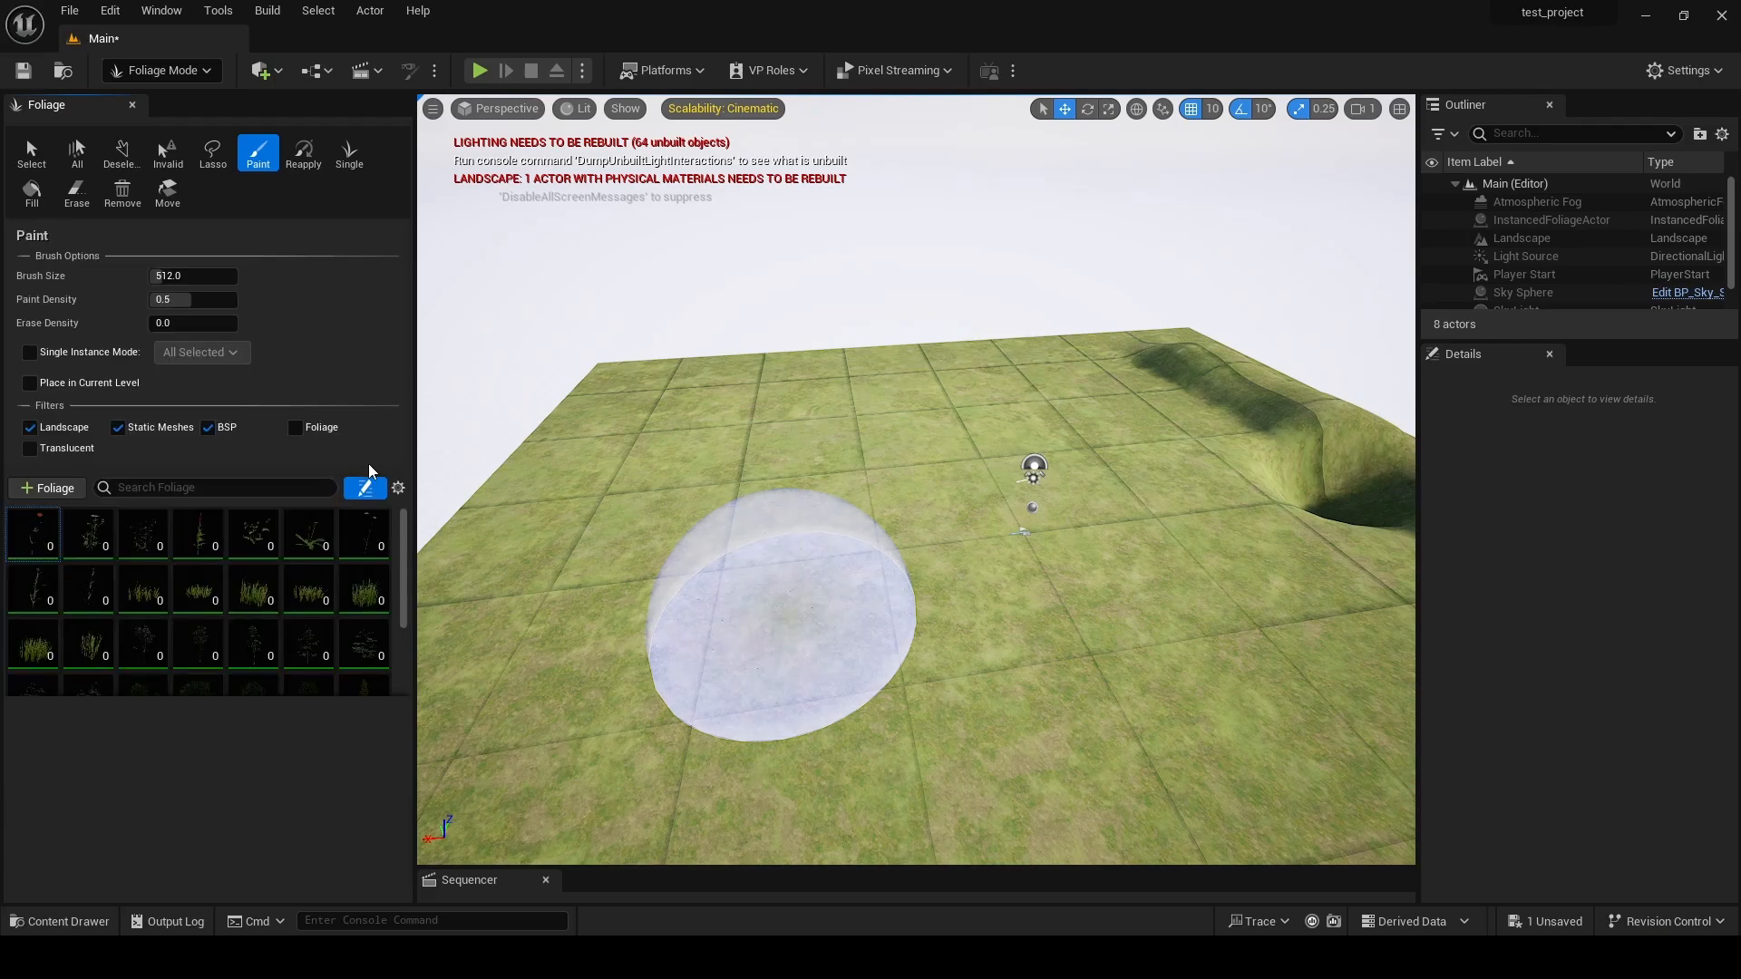
{"action": "left_click", "coordinate": [152, 597]}
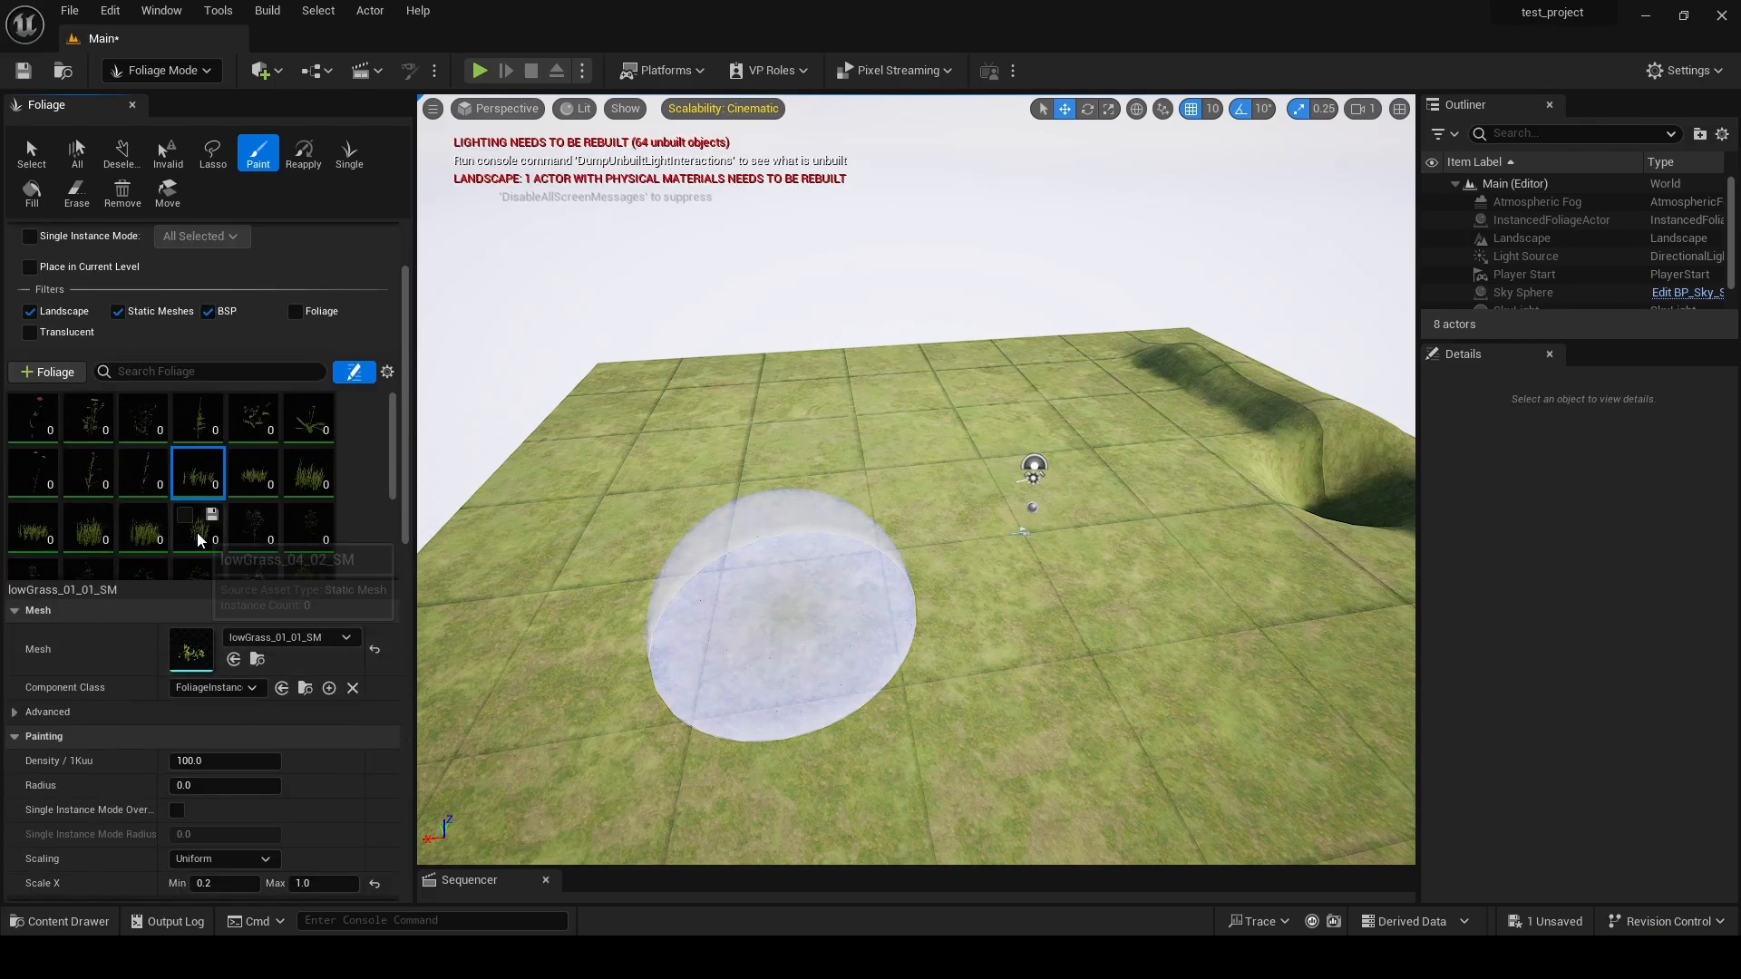
{"action": "left_click", "coordinate": [199, 535], "text": "shift"}
{"action": "left_click", "coordinate": [191, 470]}
- Paint a test patch of the lowGrass types on the landscape, inspect it up close and undo it
{"action": "mouse_move", "coordinate": [789, 621]}
{"action": "left_mouse_down"}
{"action": "mouse_move", "coordinate": [820, 594]}
{"action": "mouse_move", "coordinate": [834, 617]}
{"action": "left_mouse_up"}
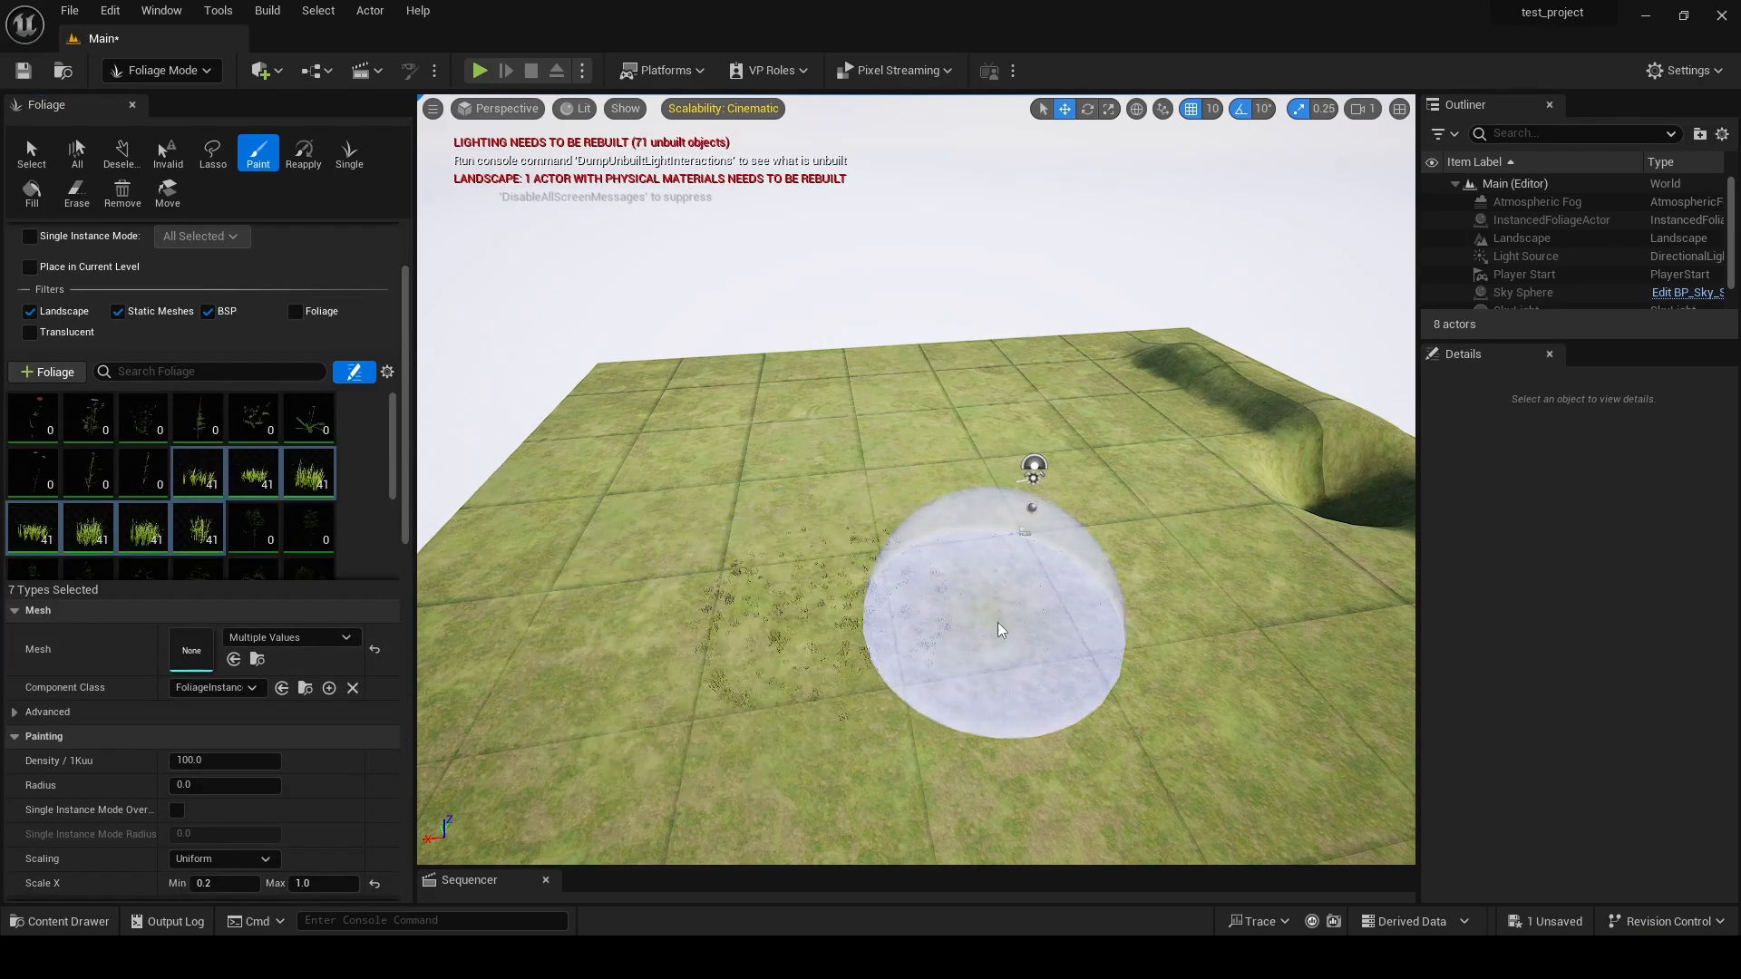
{"action": "key", "text": "w"}
{"action": "mouse_move", "coordinate": [958, 645]}
{"action": "right_mouse_down"}
{"action": "mouse_move", "coordinate": [939, 671]}
{"action": "mouse_move", "coordinate": [934, 585]}
{"action": "mouse_move", "coordinate": [933, 621]}
{"action": "right_mouse_up"}
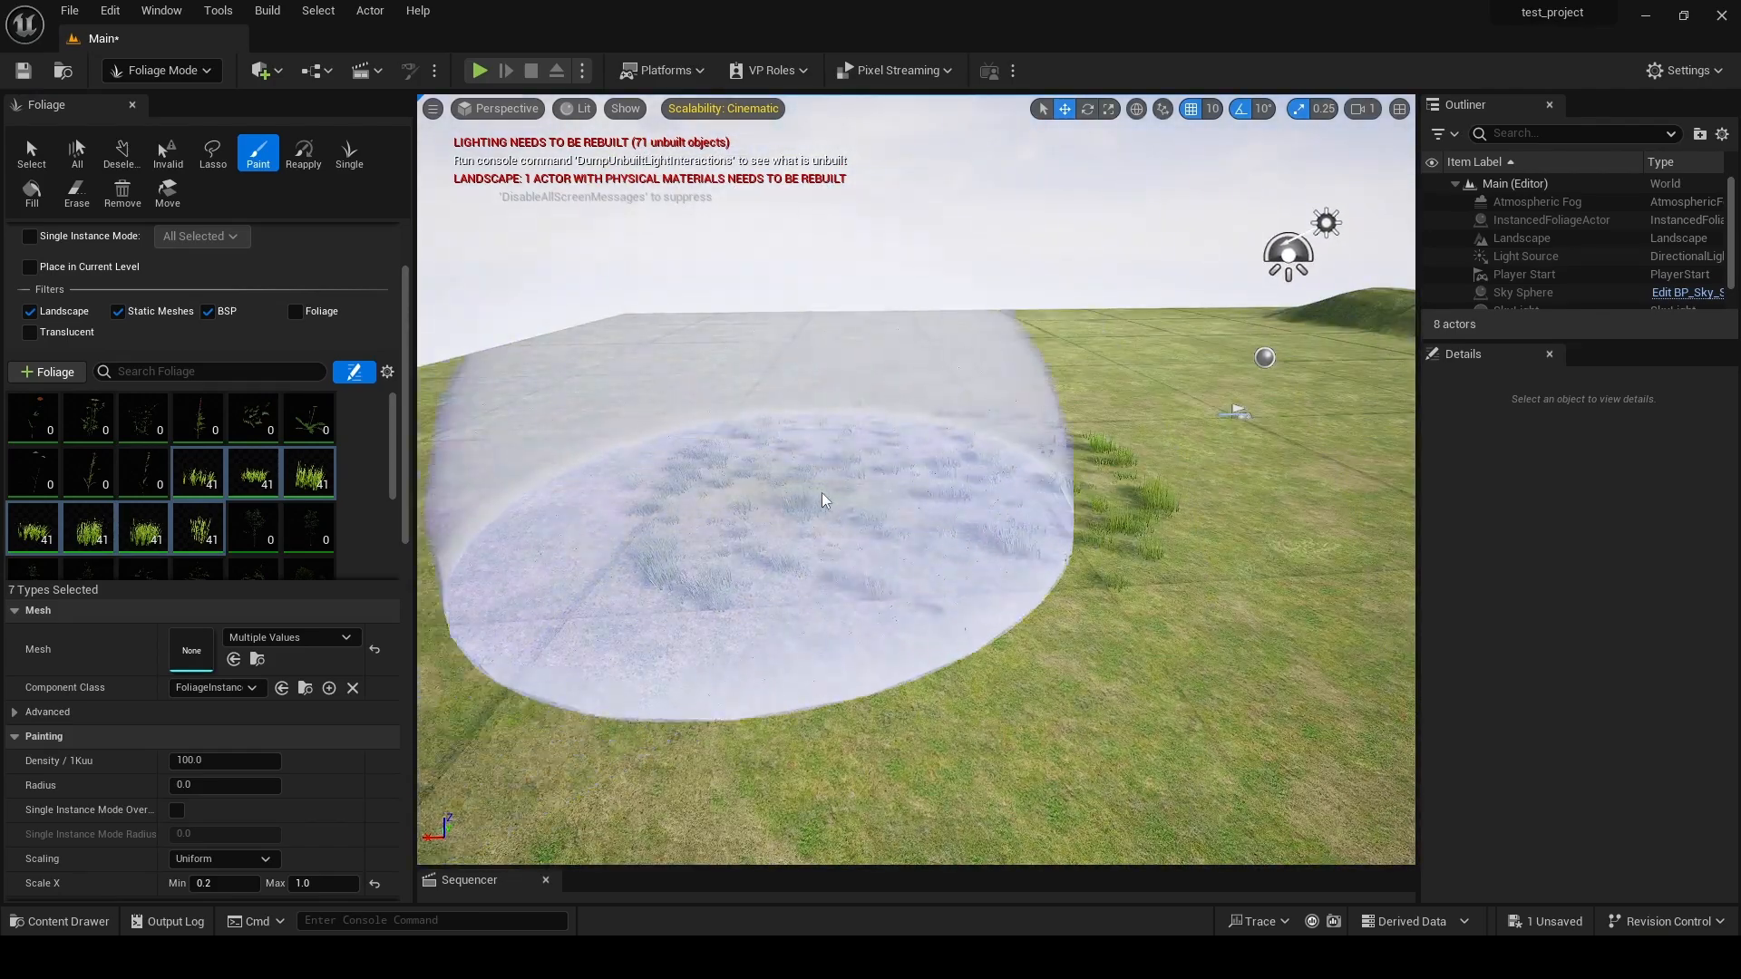
{"action": "key", "text": "ctrl+z"}
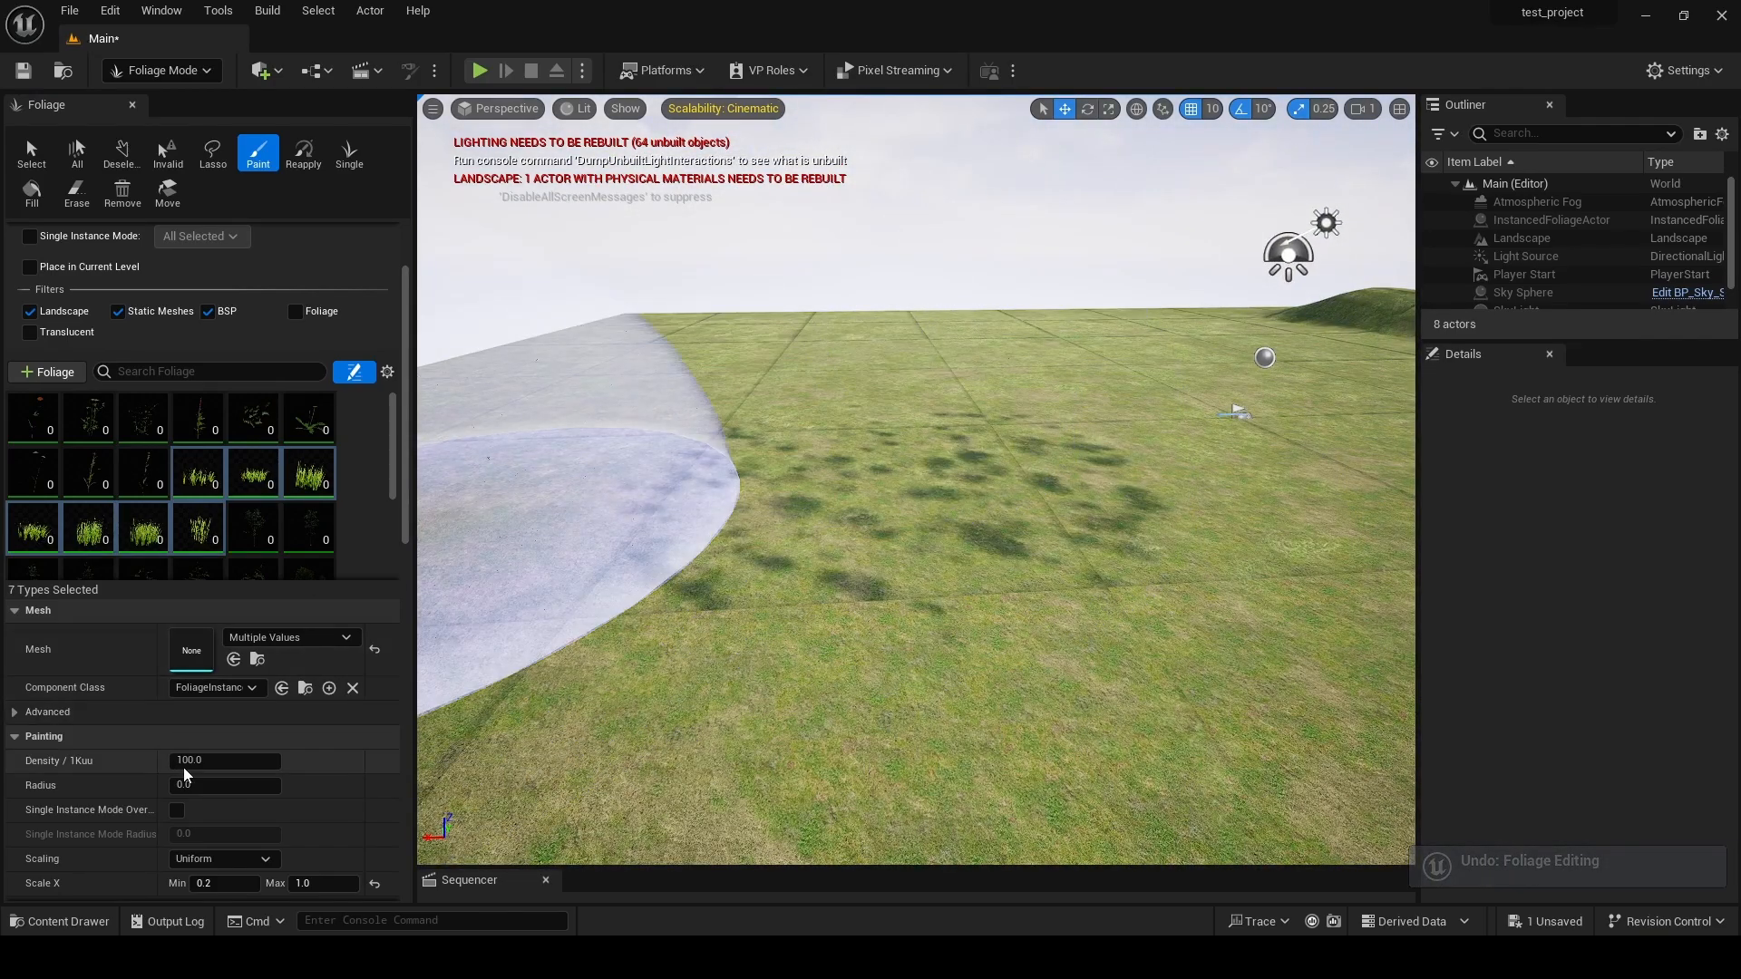
- Set the lowGrass density to 150, paint a test patch on the landscape and undo it
{"action": "left_click_drag", "start_coordinate": [190, 760], "coordinate": [148, 764]}
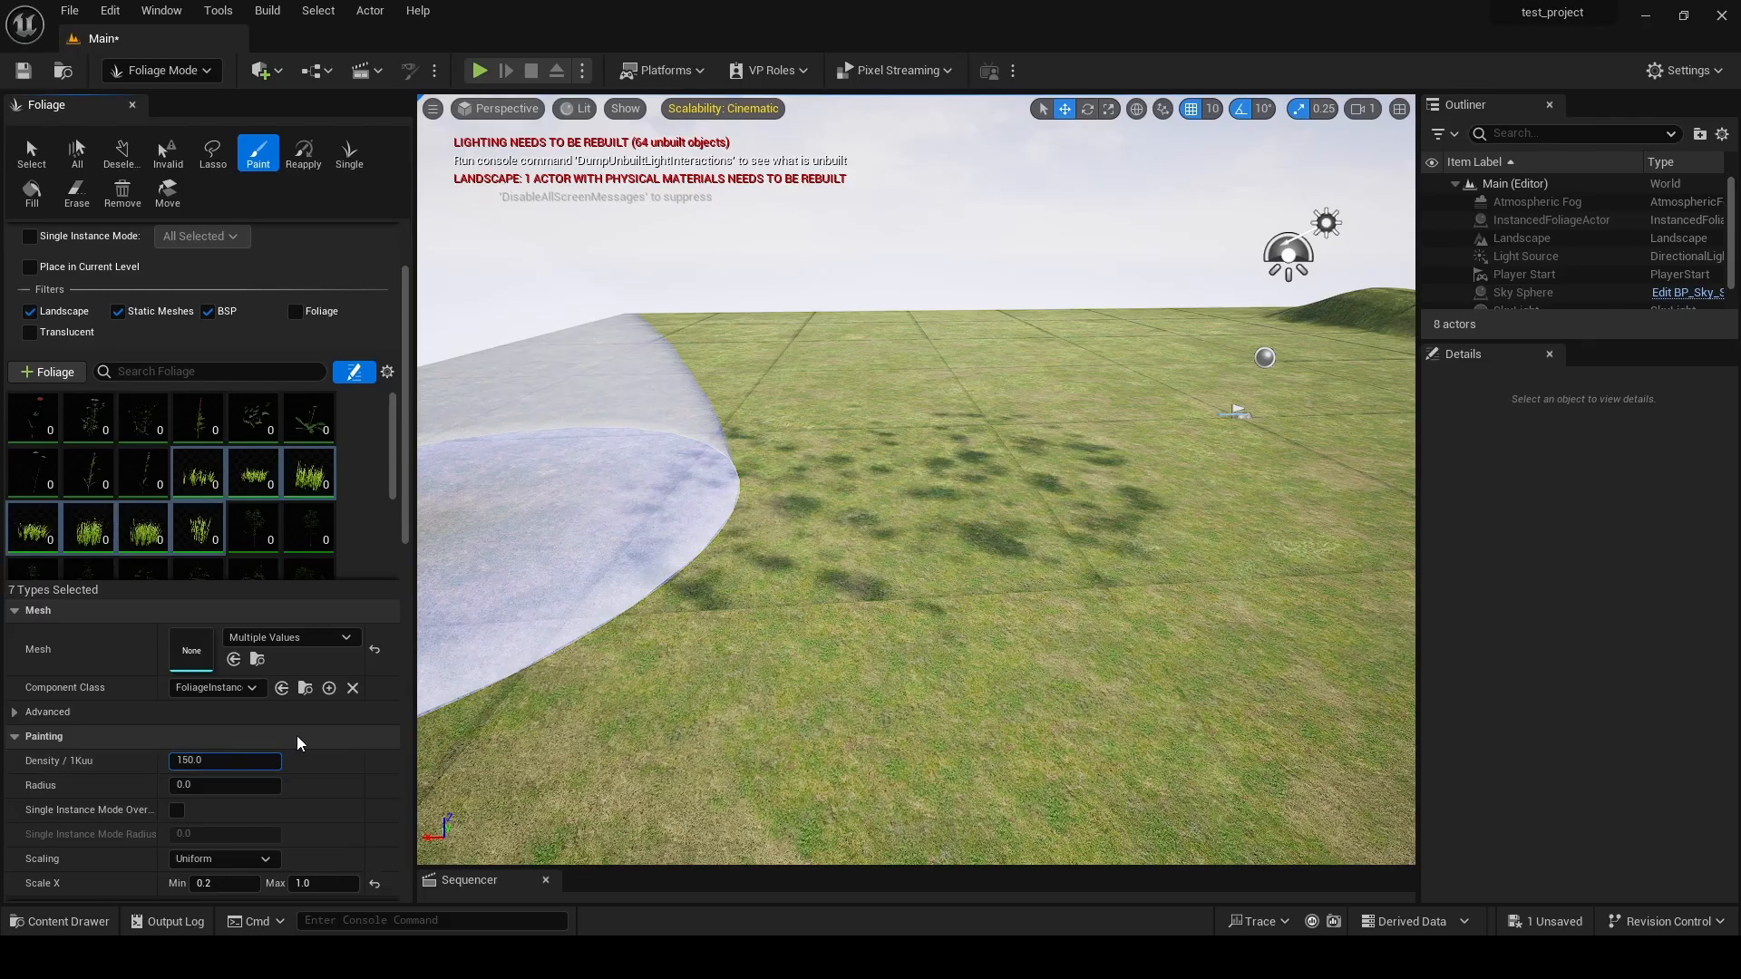
{"action": "type", "text": "150"}
{"action": "left_click", "coordinate": [866, 512]}
{"action": "mouse_move", "coordinate": [1198, 369]}
{"action": "right_mouse_down"}
{"action": "mouse_move", "coordinate": [1183, 462]}
{"action": "mouse_move", "coordinate": [1179, 362]}
{"action": "right_mouse_up"}
{"action": "key", "text": "w"}
{"action": "key", "text": "s"}
{"action": "key", "text": "ctrl+z"}
- Set the lowGrass density to 2000 and paint one round patch of grass on the landscape
{"action": "left_click_drag", "start_coordinate": [227, 761], "coordinate": [117, 762]}
{"action": "type", "text": "2000"}
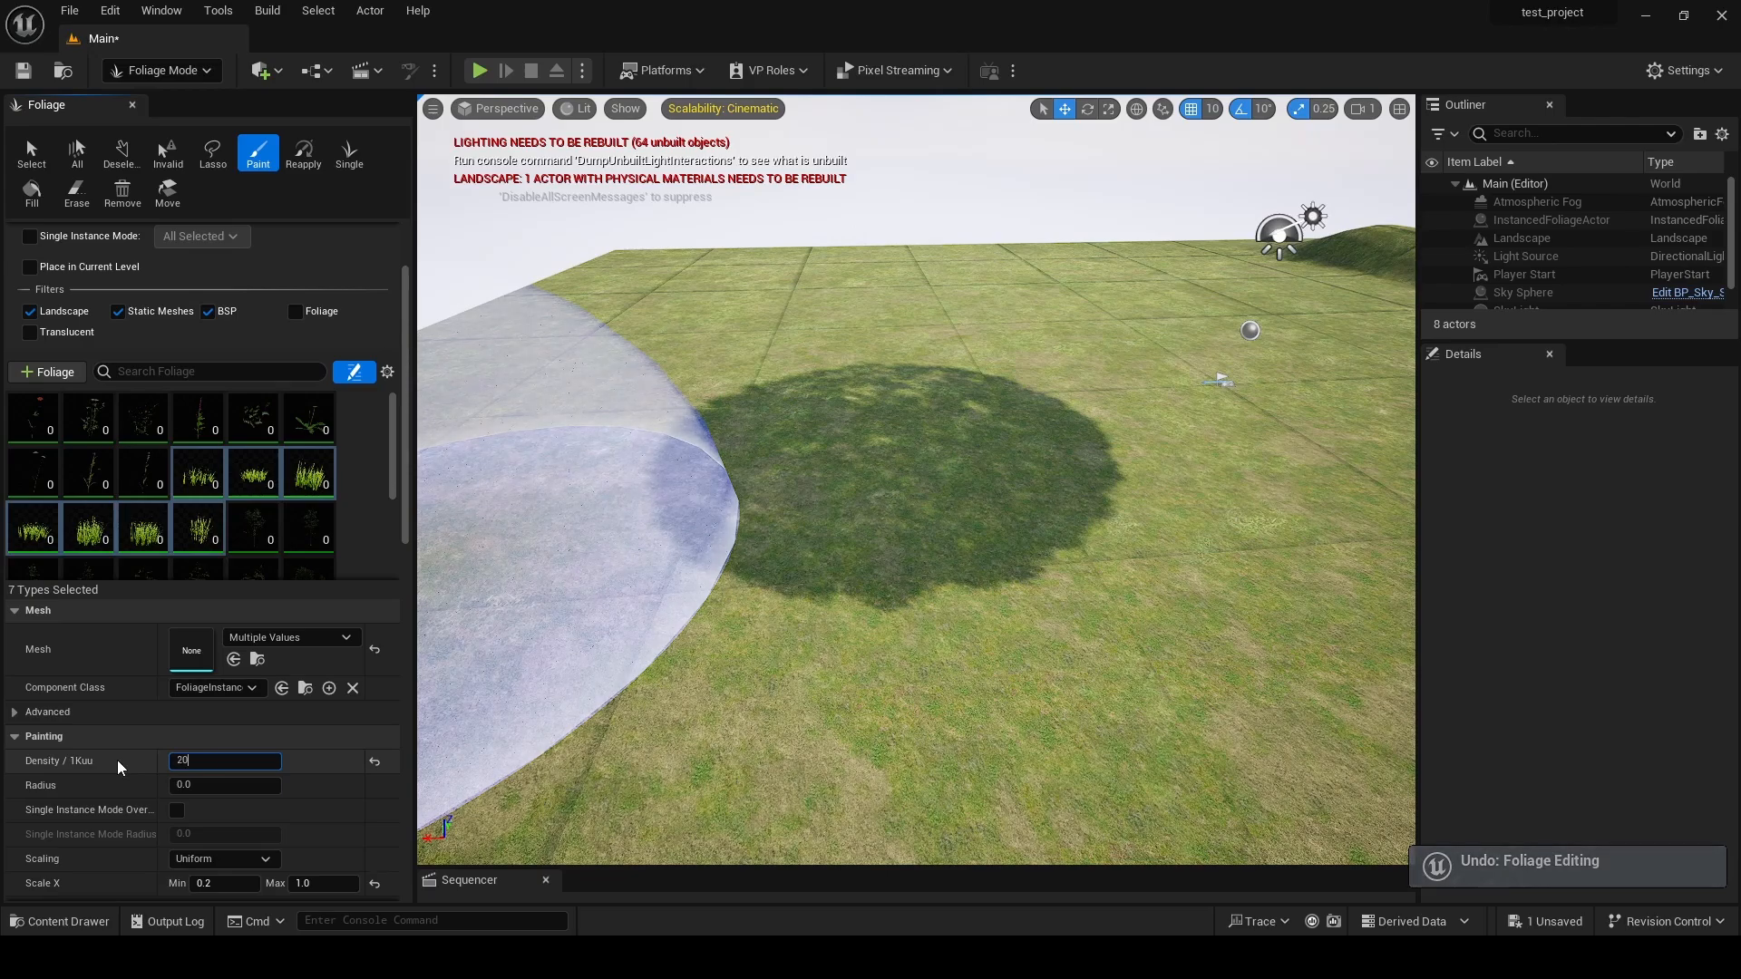
{"action": "key", "text": "Return"}
{"action": "left_click", "coordinate": [887, 440]}
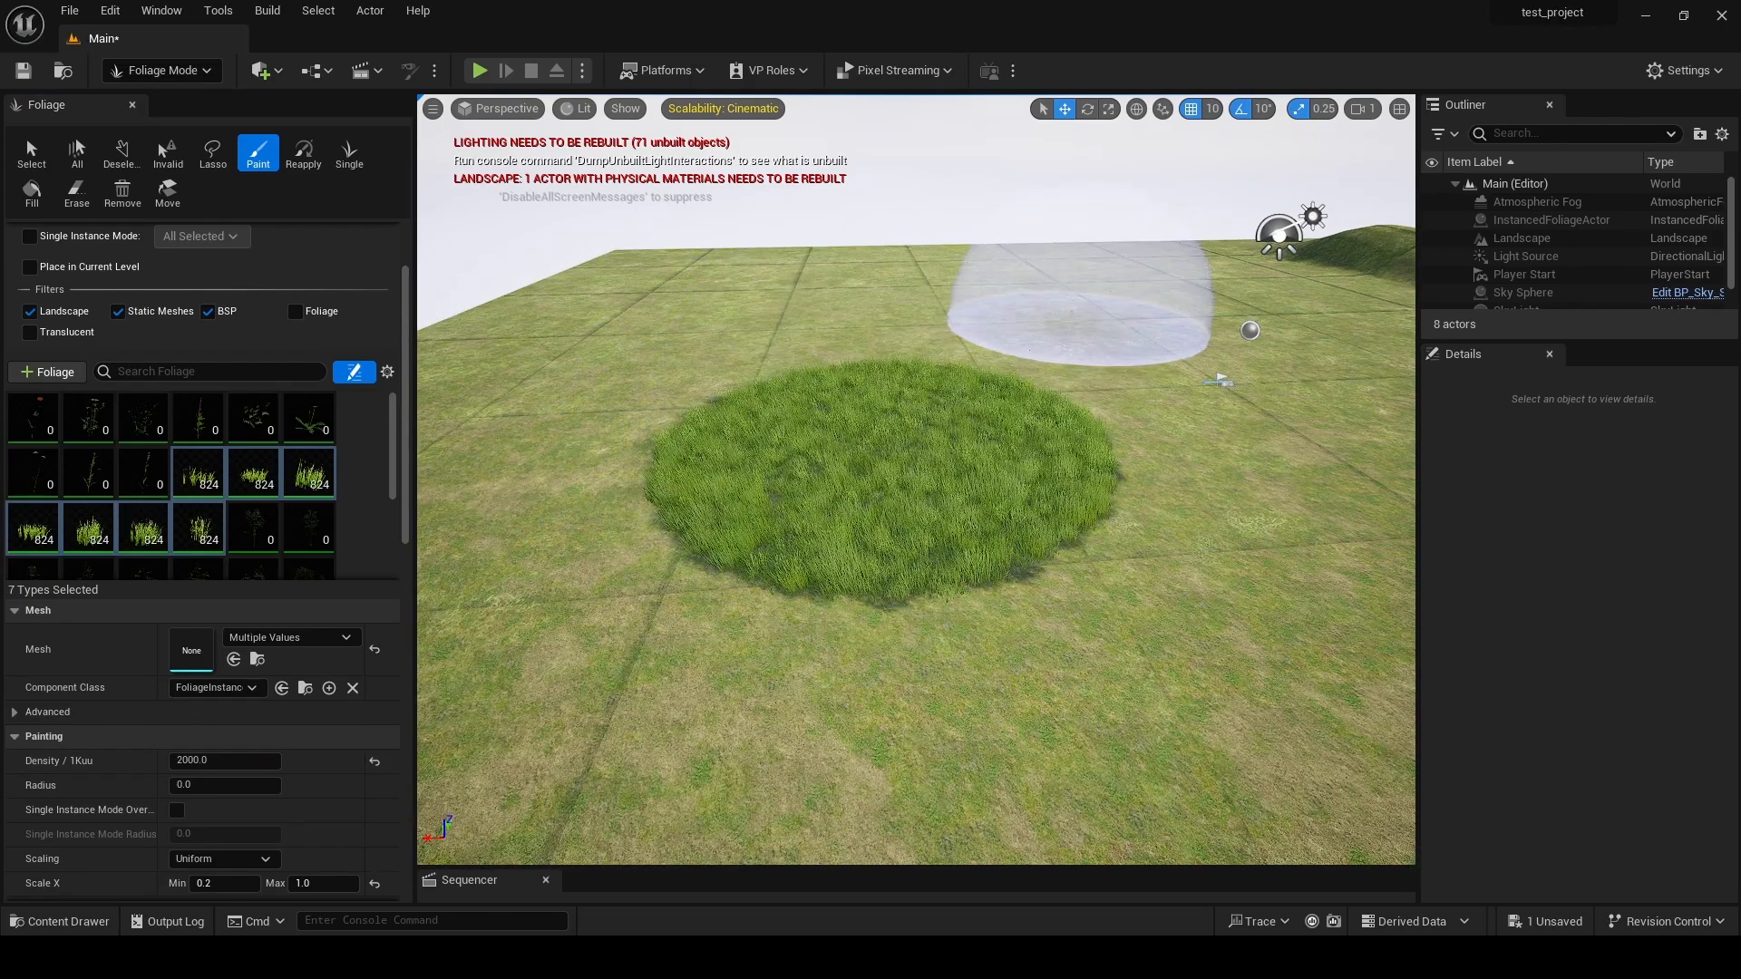
- Paint dense grass in broad strokes across the middle of the landscape, from the far edge towards the near side
{"action": "key", "text": "e"}
{"action": "mouse_move", "coordinate": [1014, 374]}
{"action": "right_mouse_down"}
{"action": "mouse_move", "coordinate": [1009, 463]}
{"action": "mouse_move", "coordinate": [1014, 375]}
{"action": "right_mouse_up"}
{"action": "mouse_move", "coordinate": [1013, 374]}
{"action": "left_mouse_down"}
{"action": "mouse_move", "coordinate": [1029, 494]}
{"action": "mouse_move", "coordinate": [894, 342]}
{"action": "mouse_move", "coordinate": [902, 574]}
{"action": "mouse_move", "coordinate": [1025, 607]}
{"action": "mouse_move", "coordinate": [1224, 497]}
{"action": "mouse_move", "coordinate": [1271, 427]}
{"action": "mouse_move", "coordinate": [1073, 327]}
{"action": "mouse_move", "coordinate": [1139, 715]}
{"action": "left_mouse_up"}
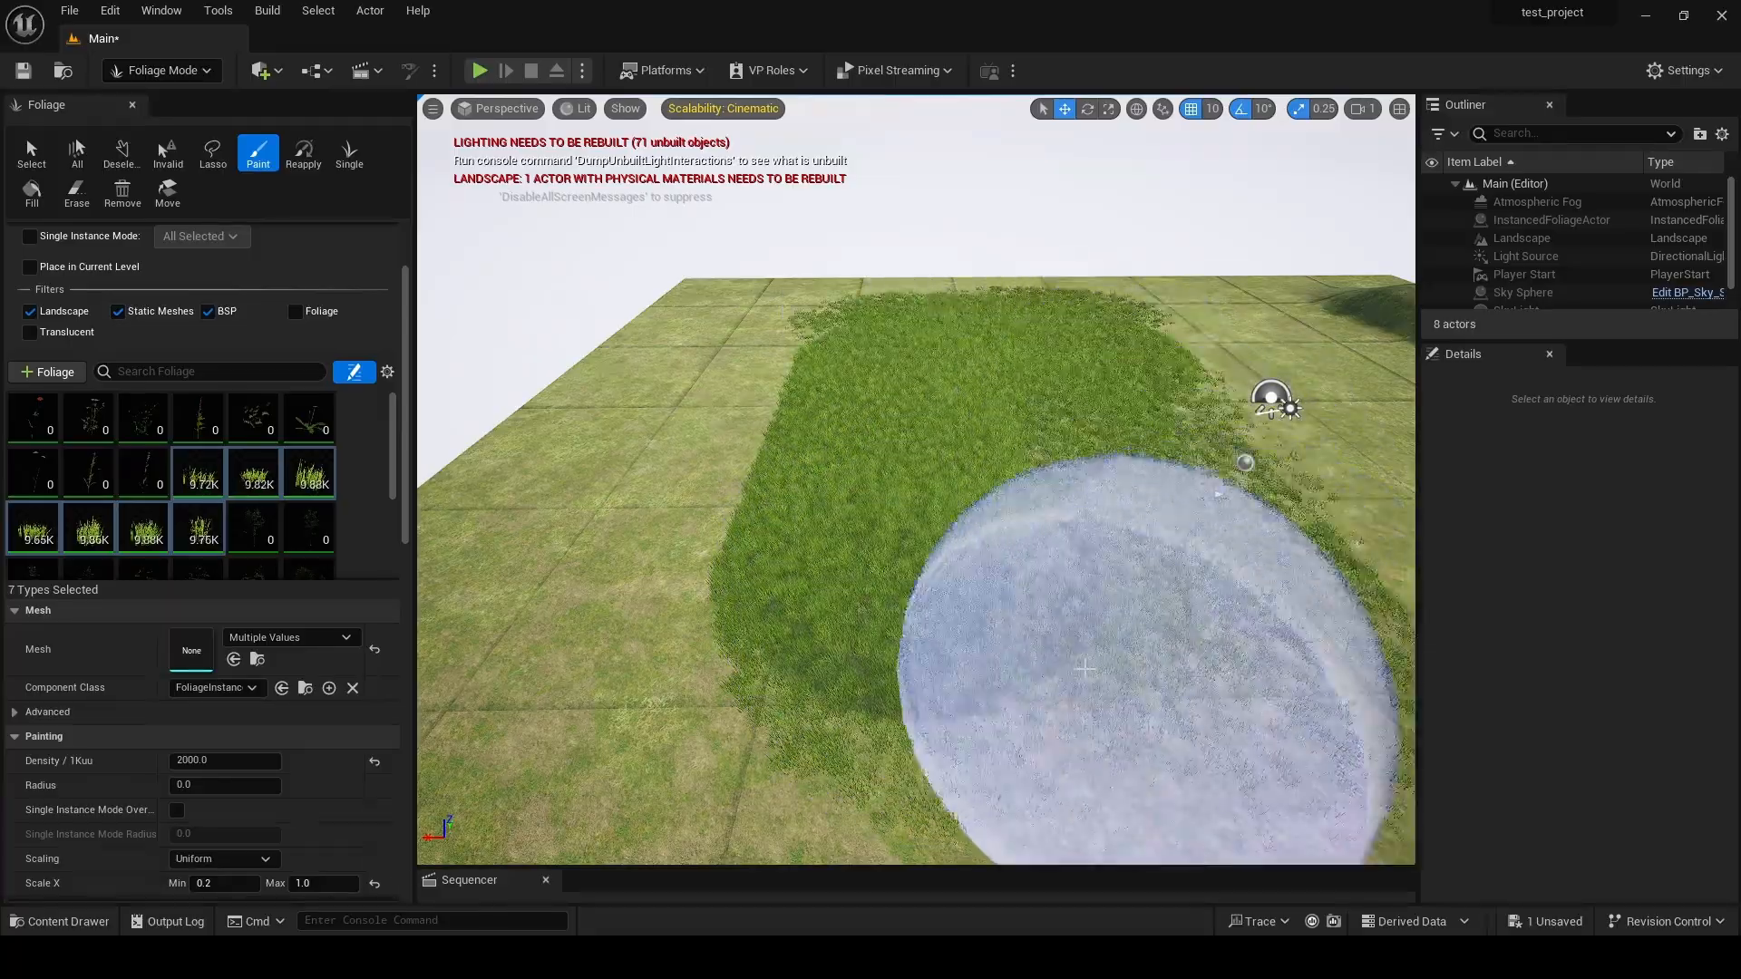
{"action": "right_click_drag", "start_coordinate": [1138, 714], "coordinate": [1219, 782]}
{"action": "mouse_move", "coordinate": [1139, 714]}
{"action": "left_mouse_down"}
{"action": "mouse_move", "coordinate": [1117, 399]}
{"action": "mouse_move", "coordinate": [948, 259]}
{"action": "mouse_move", "coordinate": [916, 254]}
{"action": "left_mouse_up"}
{"action": "mouse_move", "coordinate": [916, 254]}
{"action": "right_mouse_down"}
{"action": "mouse_move", "coordinate": [929, 335]}
{"action": "mouse_move", "coordinate": [924, 145]}
{"action": "mouse_move", "coordinate": [1051, 167]}
{"action": "mouse_move", "coordinate": [1043, 290]}
{"action": "mouse_move", "coordinate": [1060, 304]}
{"action": "right_mouse_up"}
{"action": "key", "text": "w"}
{"action": "key", "text": "s"}
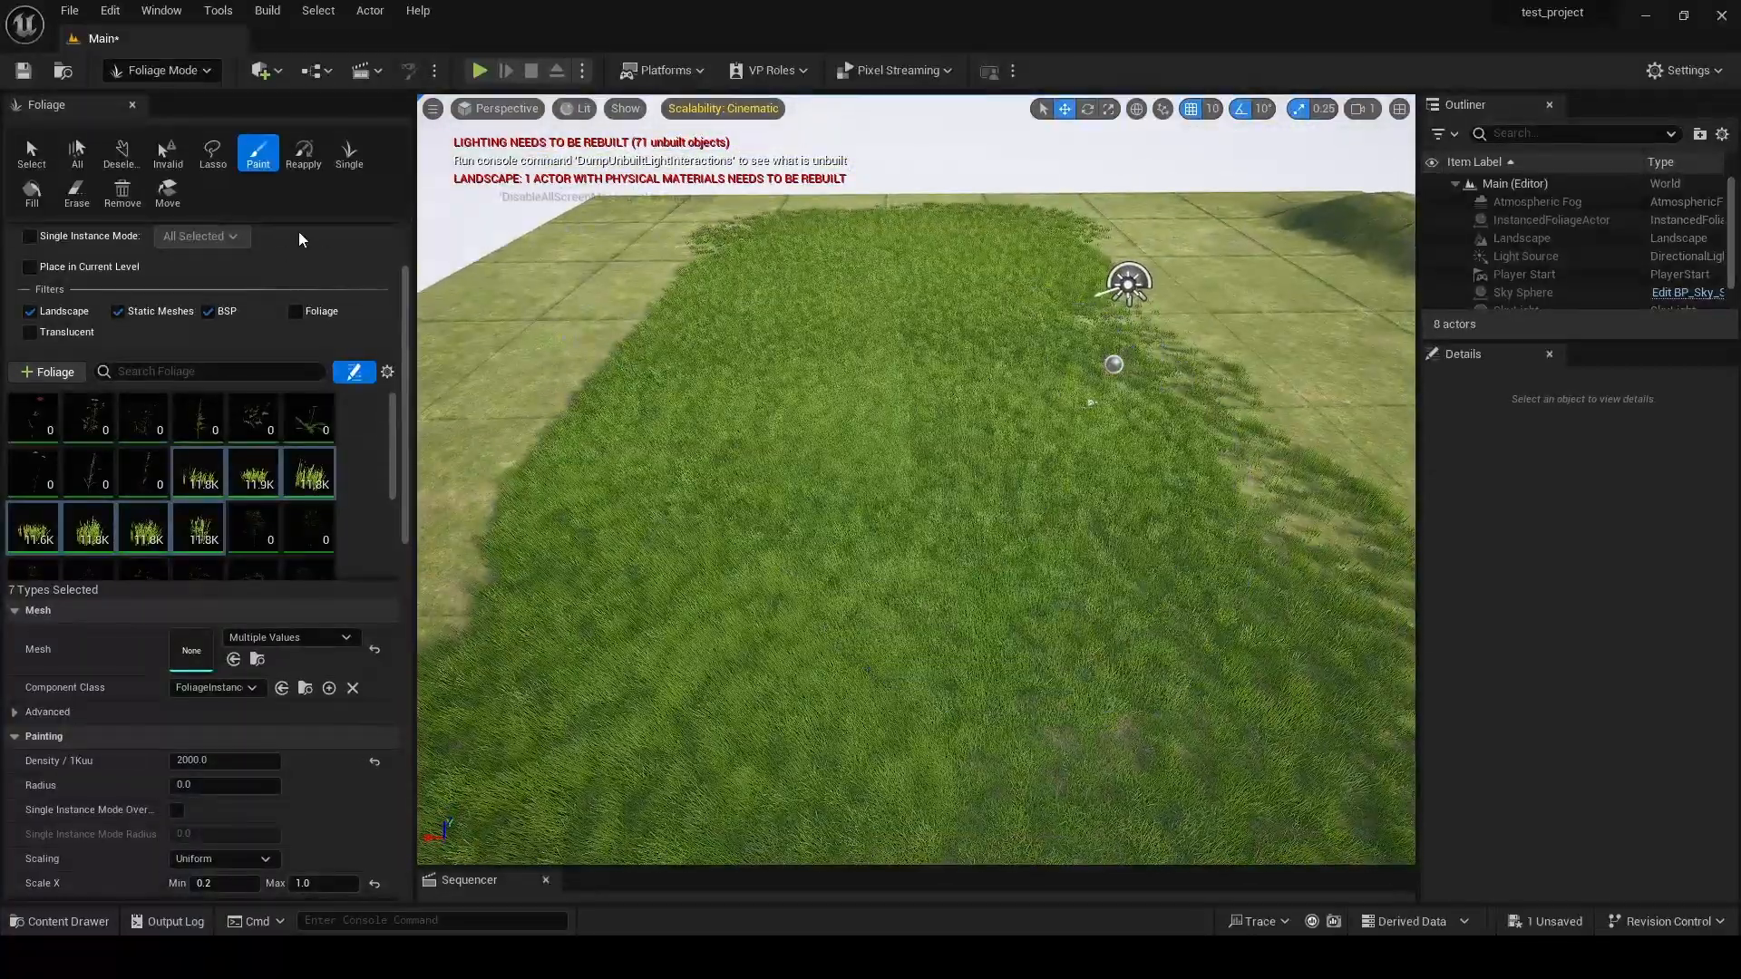
- Erase a narrow curved path through the length of the grass with a brush size of about 111 and an erase density of 0.19
{"action": "scroll", "coordinate": [291, 263], "scroll_direction": "up", "scroll_amount": 3}
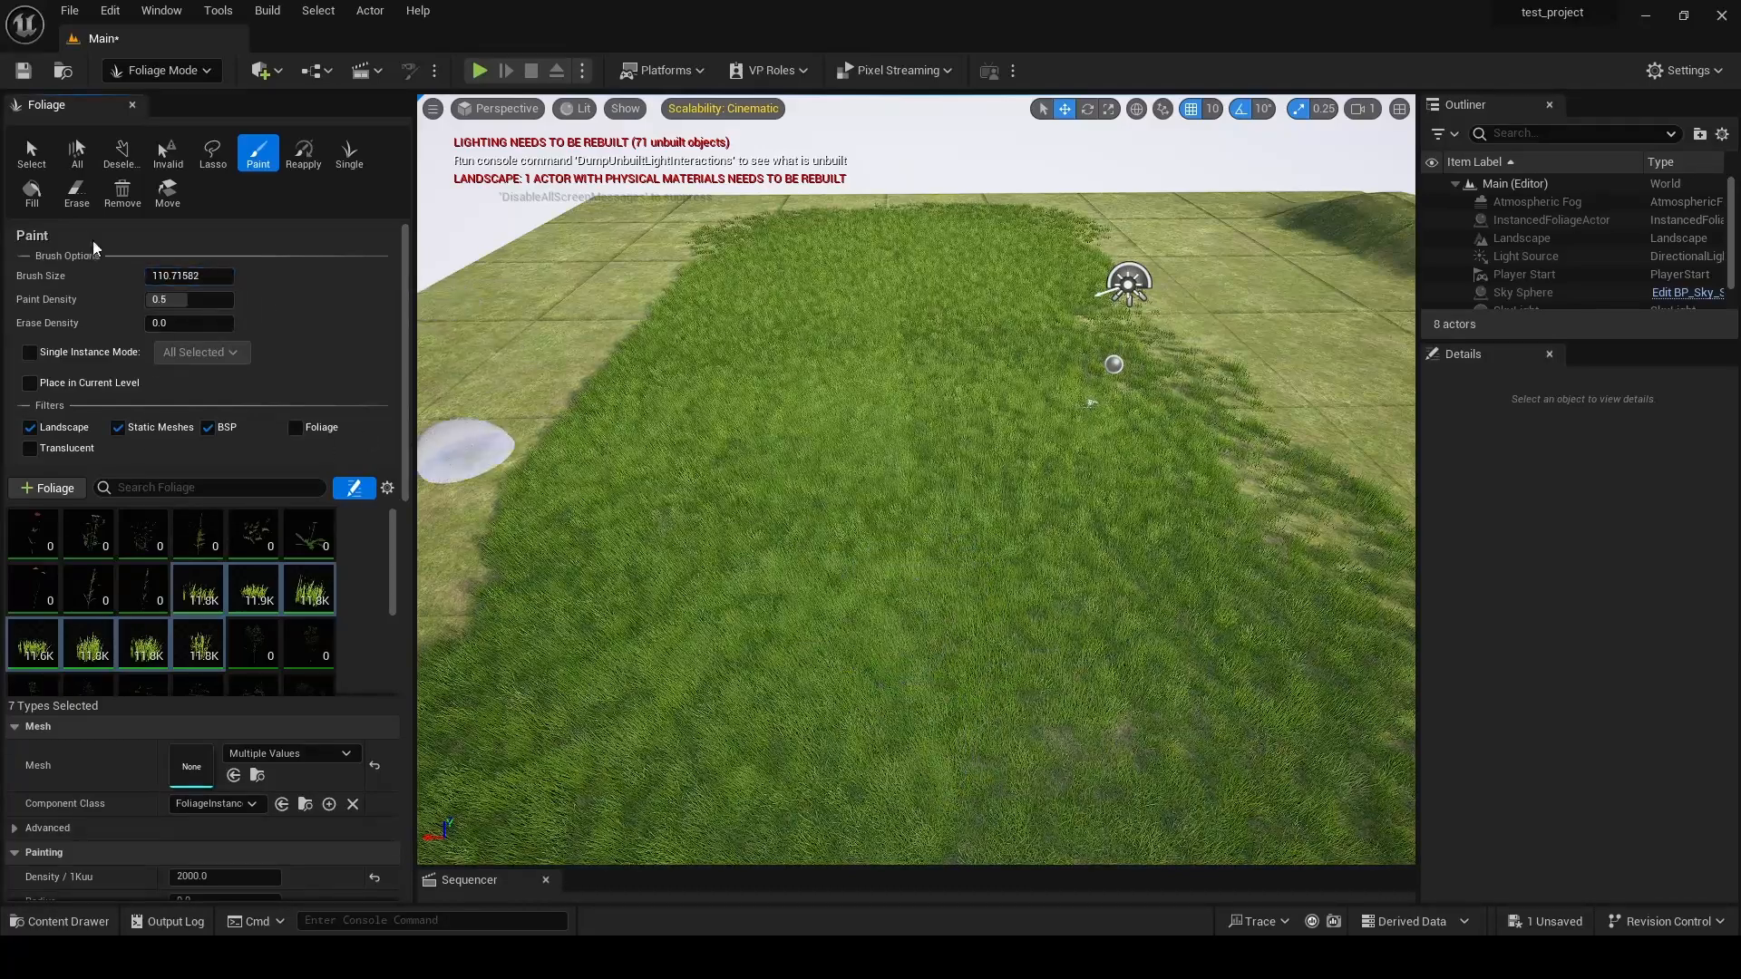
{"action": "left_click", "coordinate": [76, 190]}
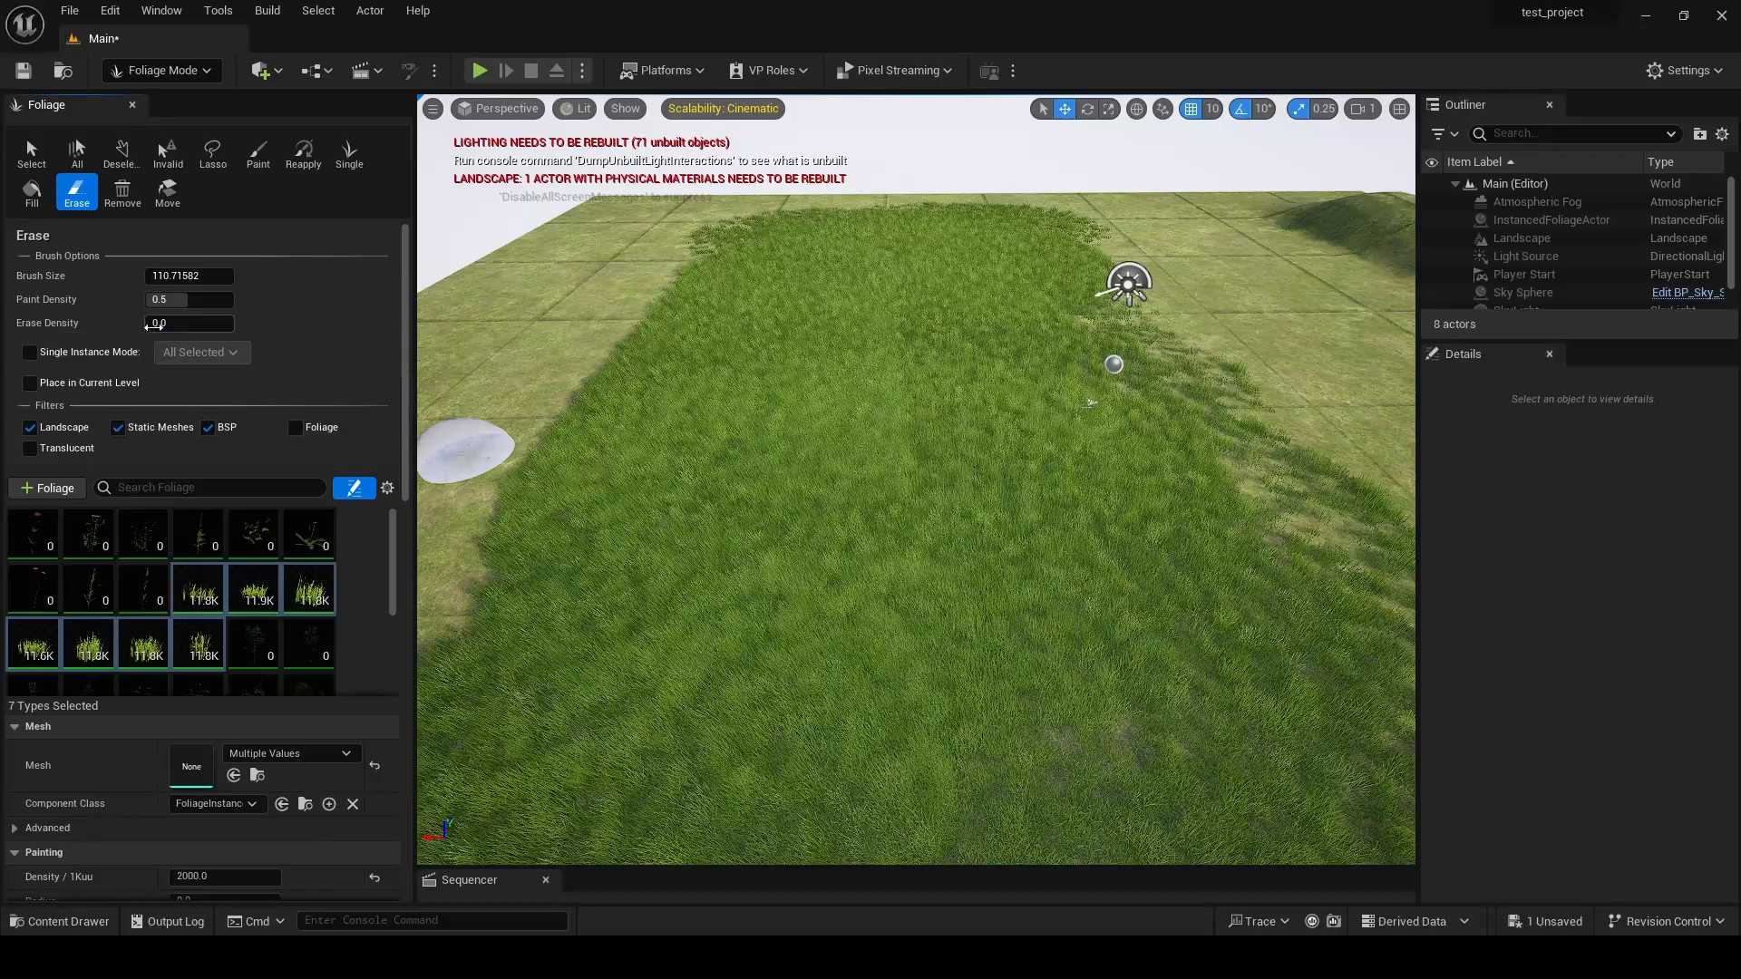
{"action": "left_click_drag", "start_coordinate": [155, 324], "coordinate": [170, 324]}
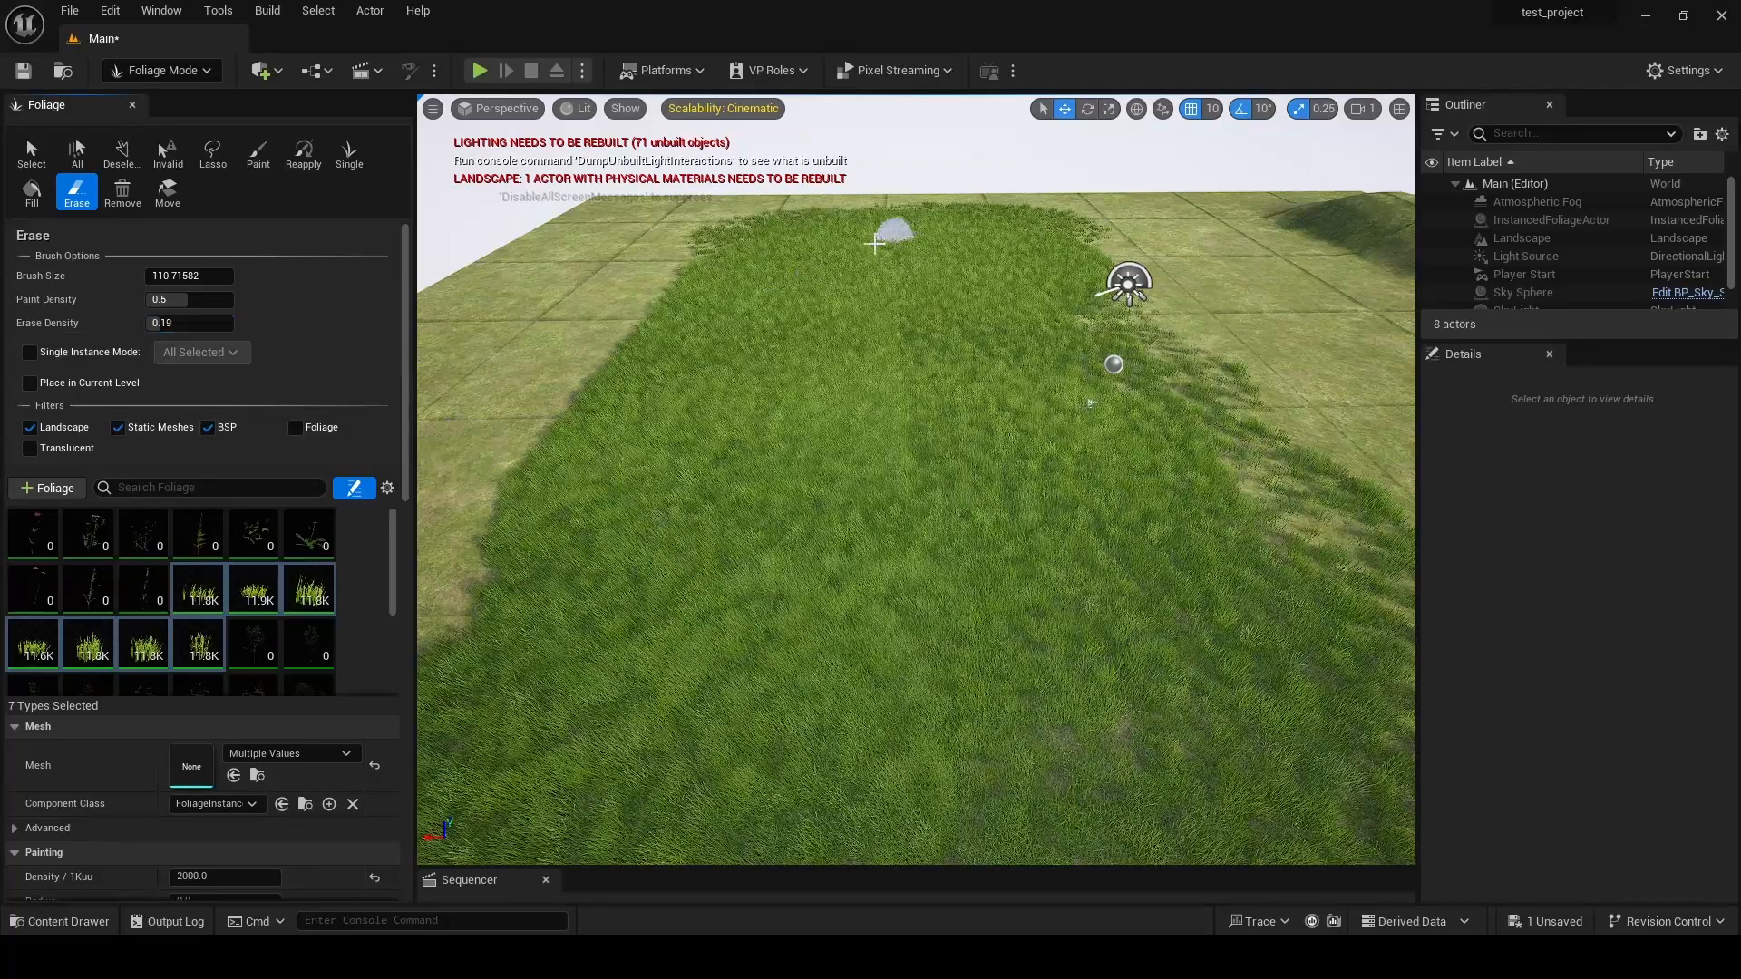
{"action": "left_click_drag", "start_coordinate": [884, 251], "coordinate": [904, 408]}
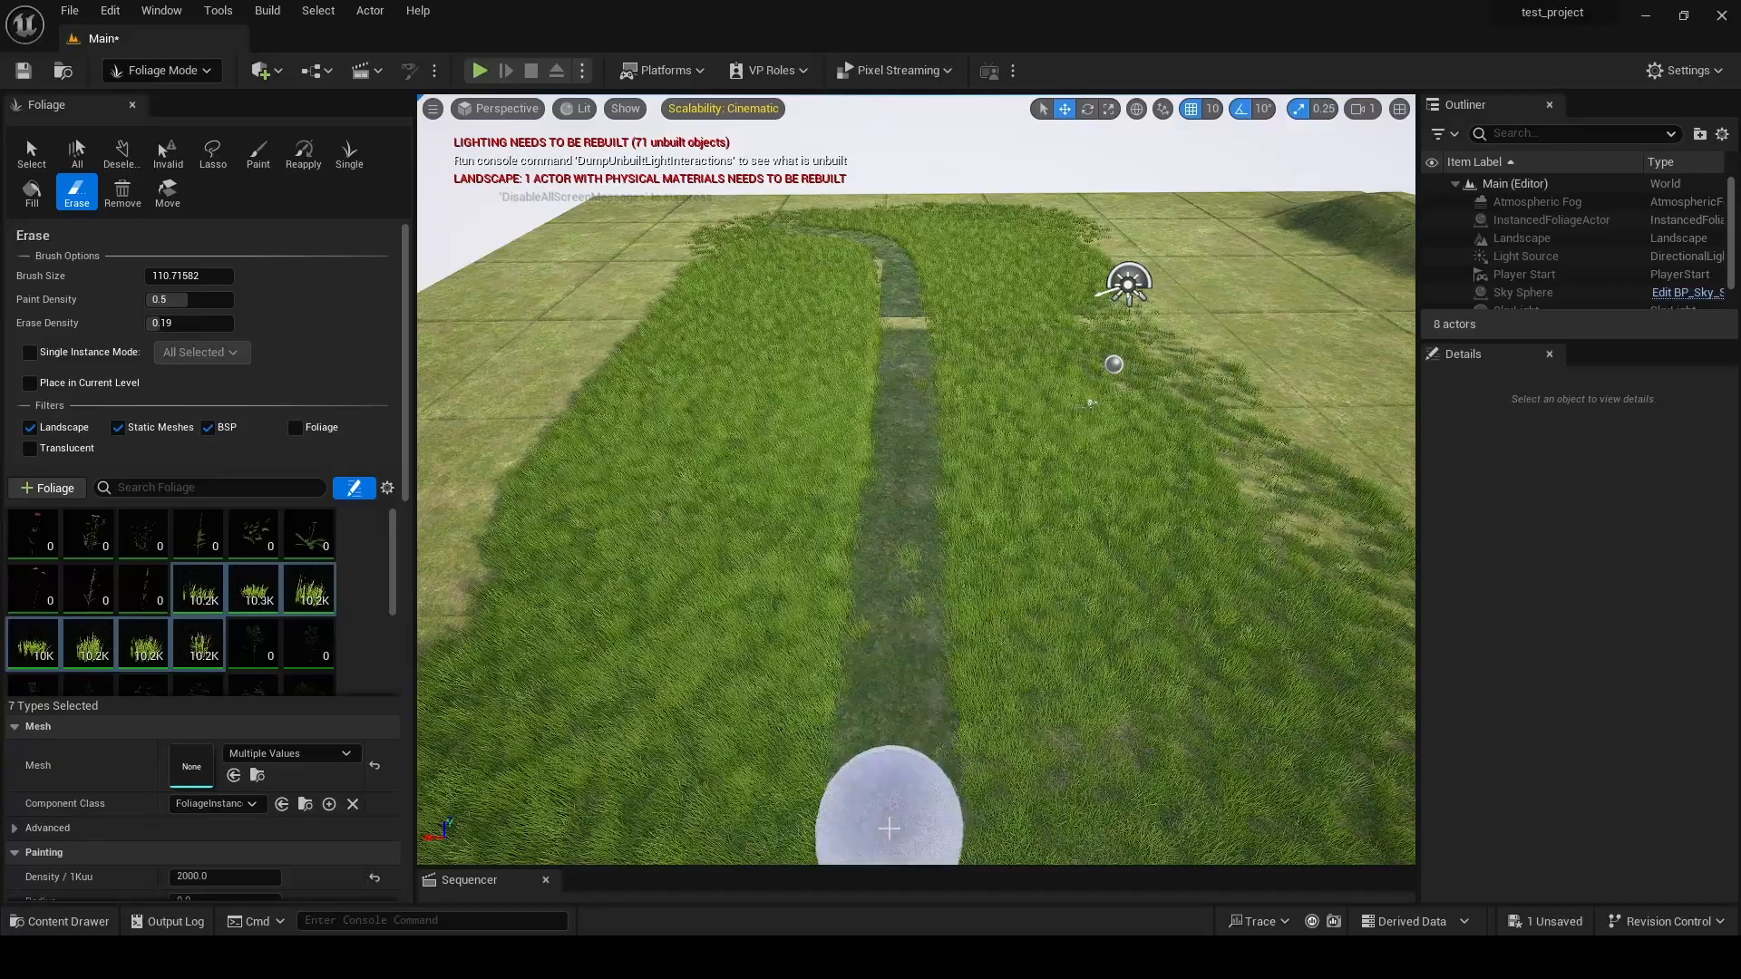
{"action": "key", "text": "w"}
{"action": "mouse_move", "coordinate": [890, 828]}
{"action": "right_mouse_down"}
{"action": "mouse_move", "coordinate": [891, 939]}
{"action": "mouse_move", "coordinate": [889, 721]}
{"action": "mouse_move", "coordinate": [829, 733]}
{"action": "mouse_move", "coordinate": [845, 789]}
{"action": "mouse_move", "coordinate": [988, 793]}
{"action": "mouse_move", "coordinate": [986, 828]}
{"action": "mouse_move", "coordinate": [870, 862]}
{"action": "mouse_move", "coordinate": [893, 840]}
{"action": "mouse_move", "coordinate": [889, 856]}
{"action": "right_mouse_up"}
{"action": "key", "text": "a"}
{"action": "key", "text": "s"}
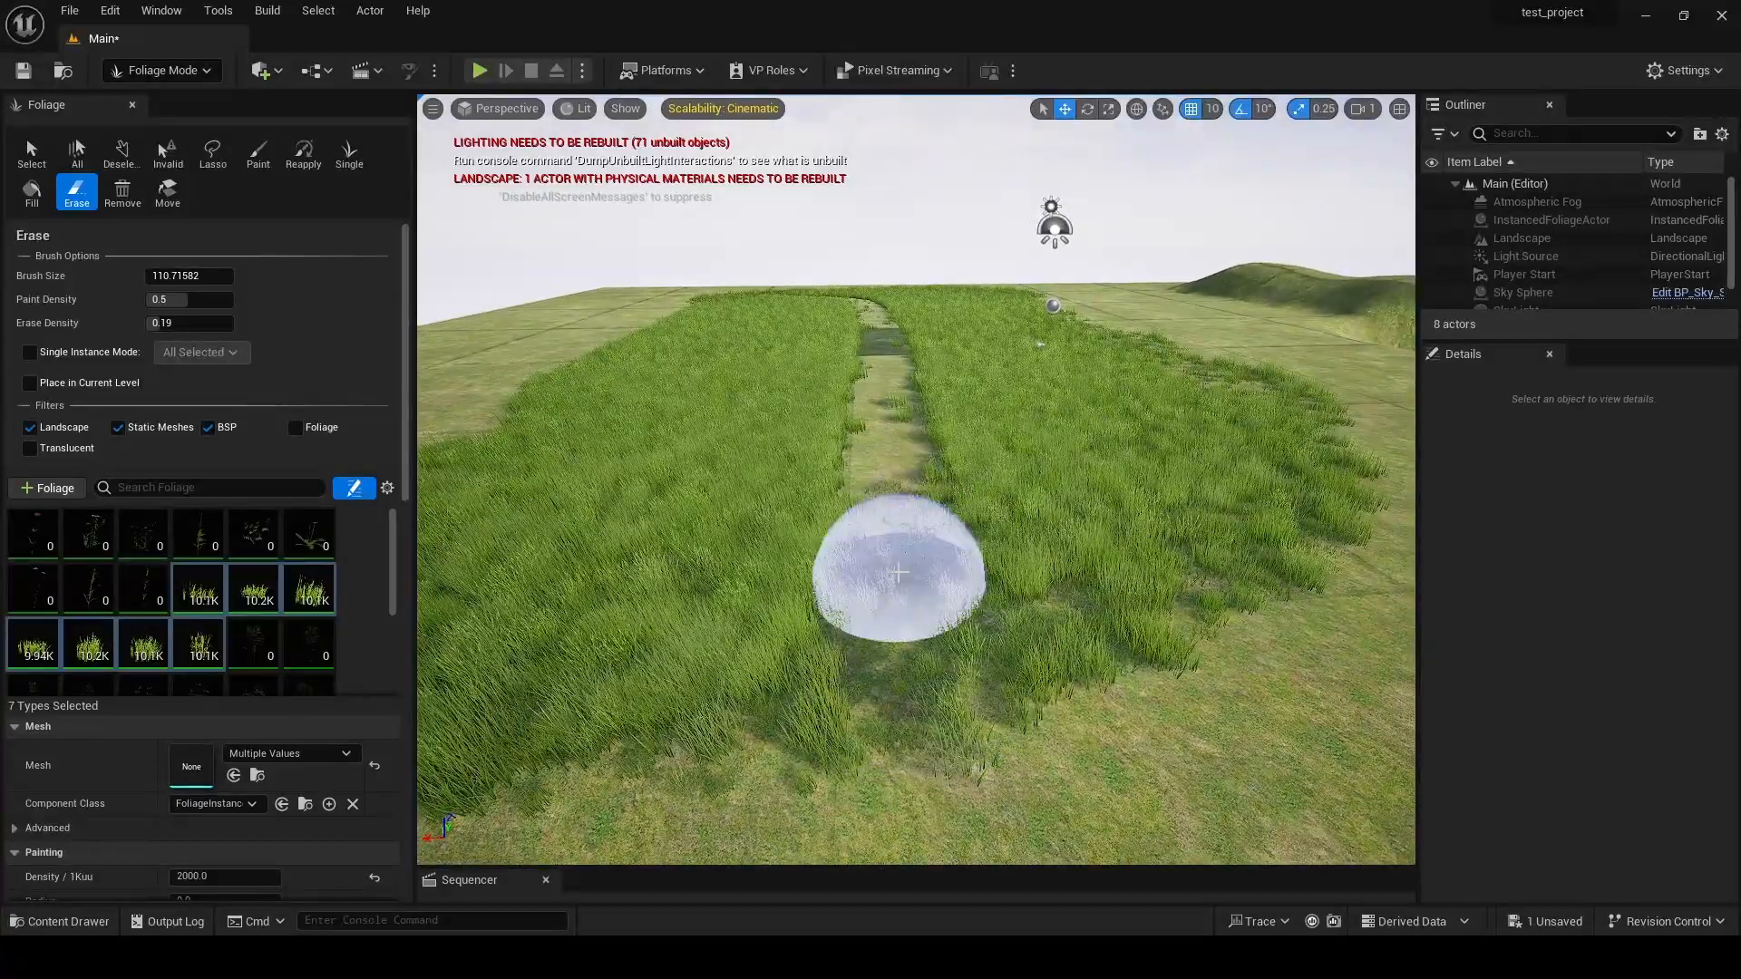
{"action": "key", "text": "e"}
{"action": "mouse_move", "coordinate": [1135, 544]}
{"action": "right_mouse_down"}
{"action": "mouse_move", "coordinate": [1119, 655]}
{"action": "mouse_move", "coordinate": [1116, 526]}
{"action": "right_mouse_up"}
{"action": "key", "text": "w"}
{"action": "key", "text": "q"}
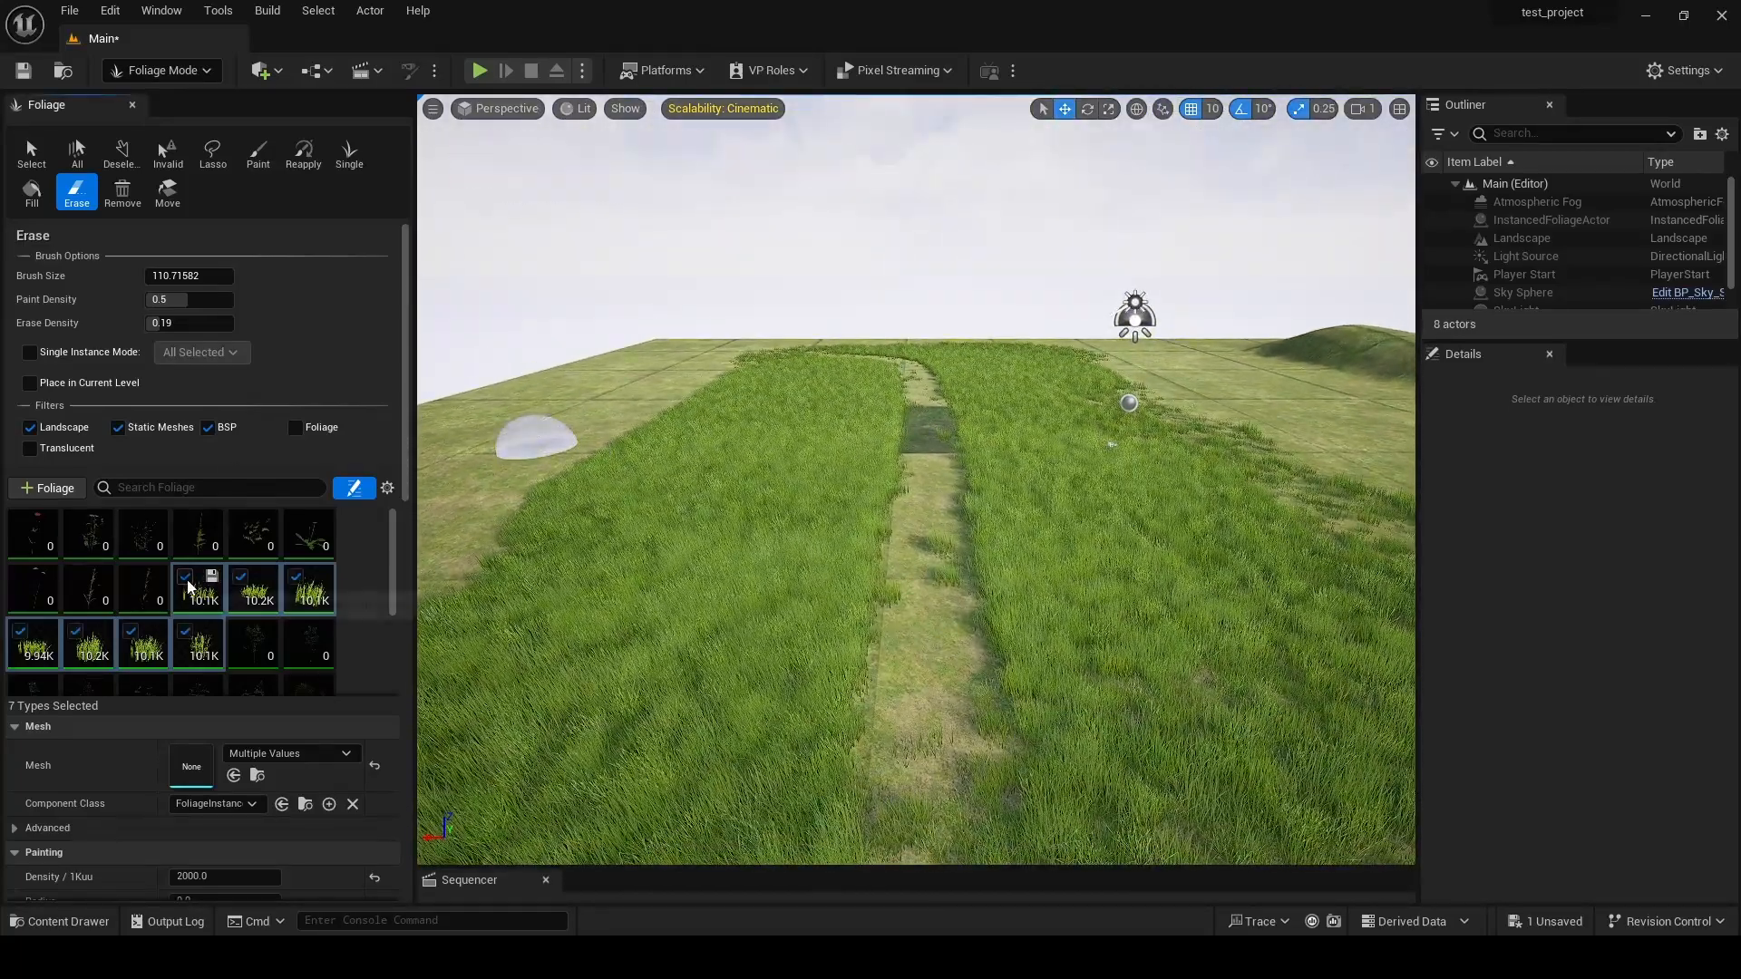
- Activate only the nine flower types and paint them over the grass on both sides of the path
{"action": "left_click", "coordinate": [34, 533]}
{"action": "left_click", "coordinate": [144, 585], "text": "shift"}
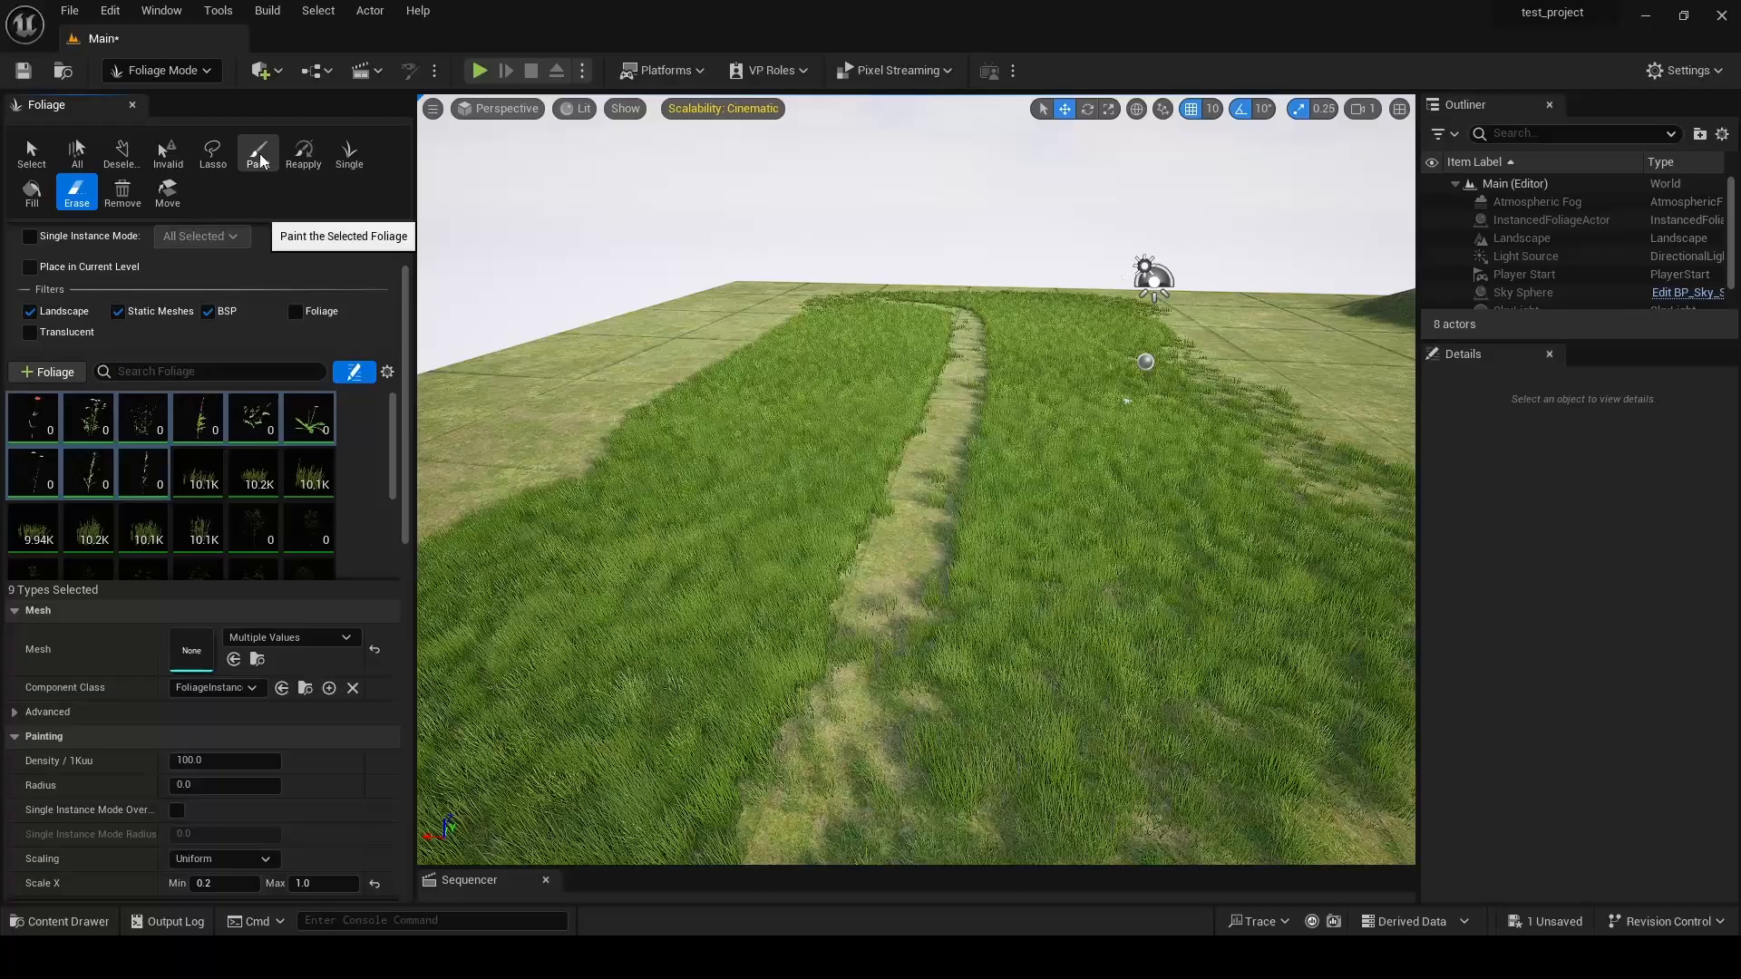
{"action": "left_click", "coordinate": [259, 156]}
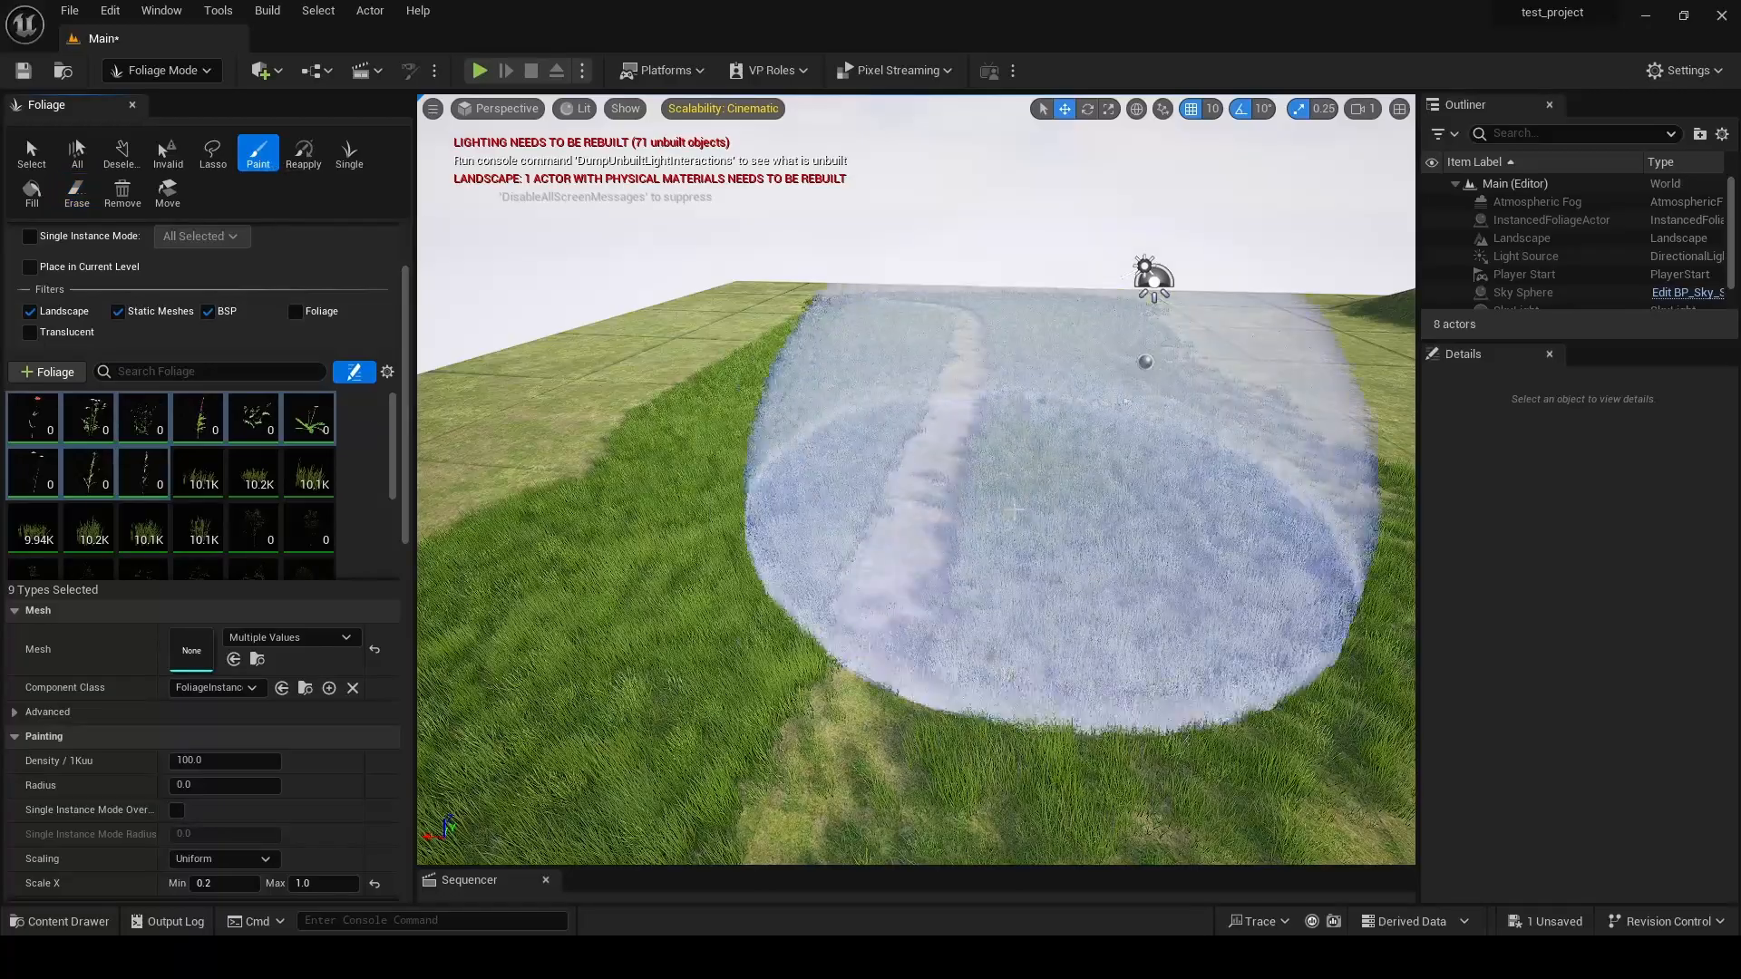
{"action": "left_click", "coordinate": [1010, 535]}
{"action": "key", "text": "w"}
{"action": "mouse_move", "coordinate": [1165, 444]}
{"action": "right_mouse_down"}
{"action": "mouse_move", "coordinate": [1166, 497]}
{"action": "mouse_move", "coordinate": [1118, 504]}
{"action": "right_mouse_up"}
{"action": "key", "text": "a"}
{"action": "key", "text": "s"}
{"action": "mouse_move", "coordinate": [860, 337]}
{"action": "left_mouse_down"}
{"action": "mouse_move", "coordinate": [901, 471]}
{"action": "mouse_move", "coordinate": [989, 580]}
{"action": "mouse_move", "coordinate": [1102, 545]}
{"action": "mouse_move", "coordinate": [1043, 330]}
{"action": "mouse_move", "coordinate": [979, 291]}
{"action": "mouse_move", "coordinate": [750, 389]}
{"action": "mouse_move", "coordinate": [807, 617]}
{"action": "mouse_move", "coordinate": [1065, 303]}
{"action": "mouse_move", "coordinate": [789, 390]}
{"action": "left_mouse_up"}
{"action": "mouse_move", "coordinate": [789, 390]}
{"action": "right_mouse_down"}
{"action": "mouse_move", "coordinate": [785, 481]}
{"action": "mouse_move", "coordinate": [766, 296]}
{"action": "mouse_move", "coordinate": [776, 427]}
{"action": "right_mouse_up"}
{"action": "key", "text": "w"}
{"action": "key", "text": "w"}
{"action": "key", "text": "w"}
{"action": "key", "text": "s"}
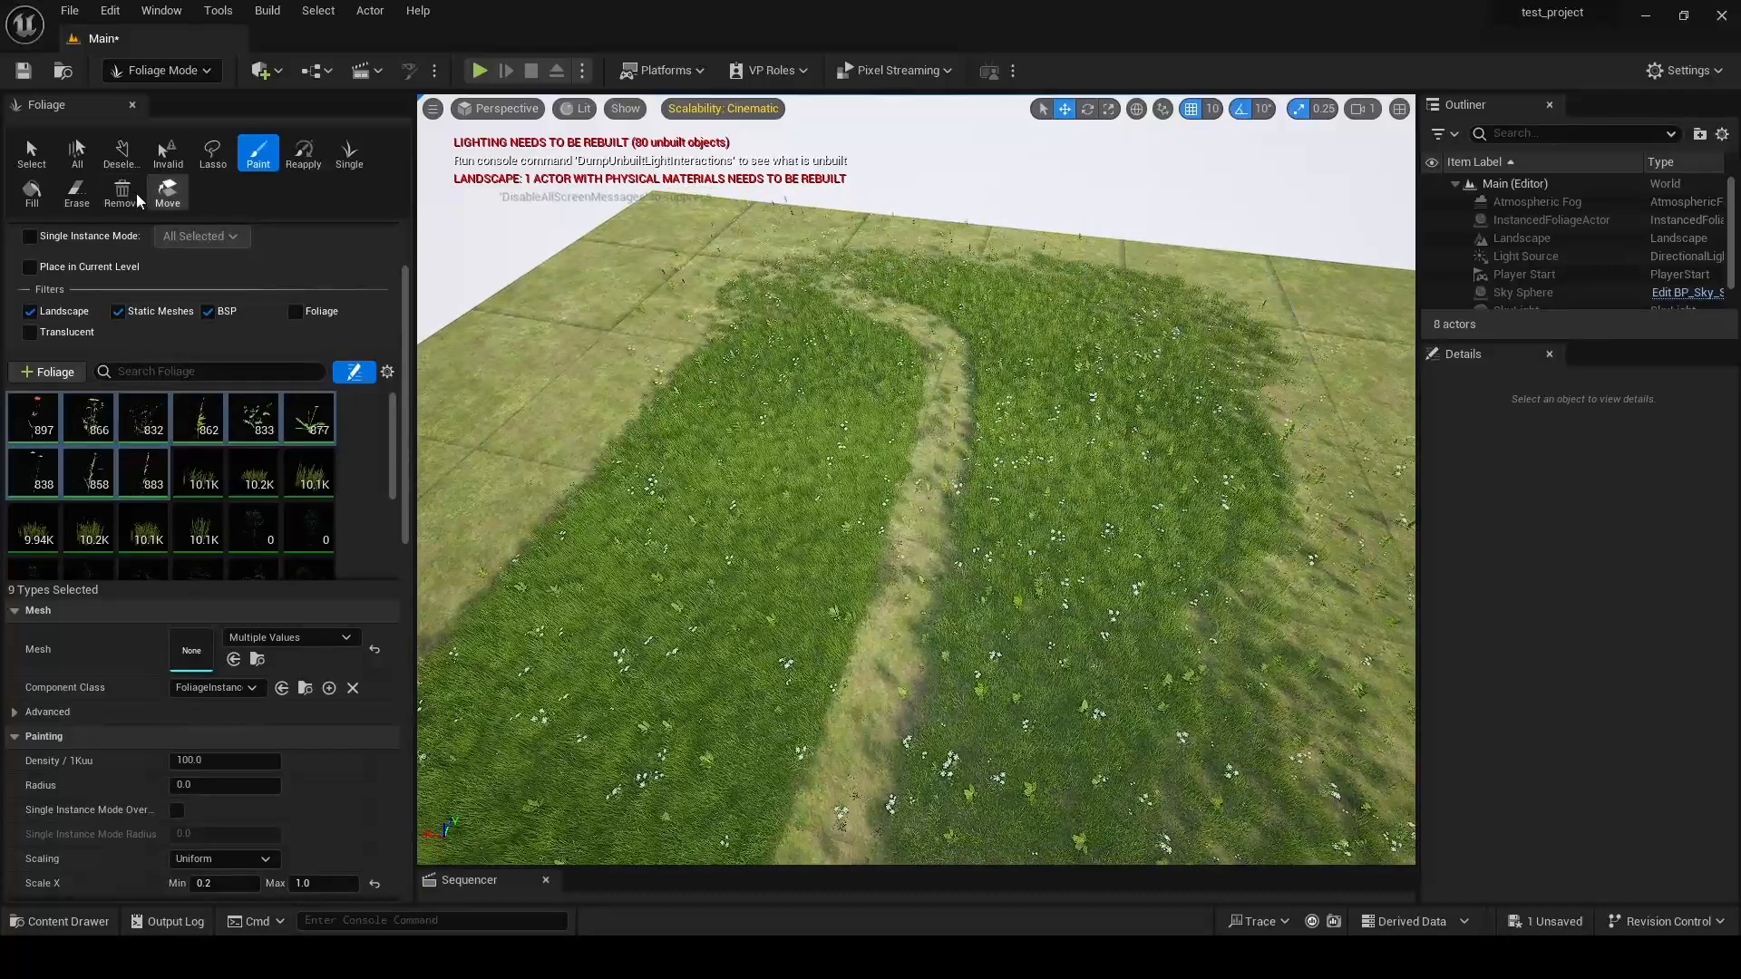
- Erase flowers along the path with brush size about 83 and erase density 0.58, followed by brush size about 139 and erase density 0.0
{"action": "left_click", "coordinate": [77, 190]}
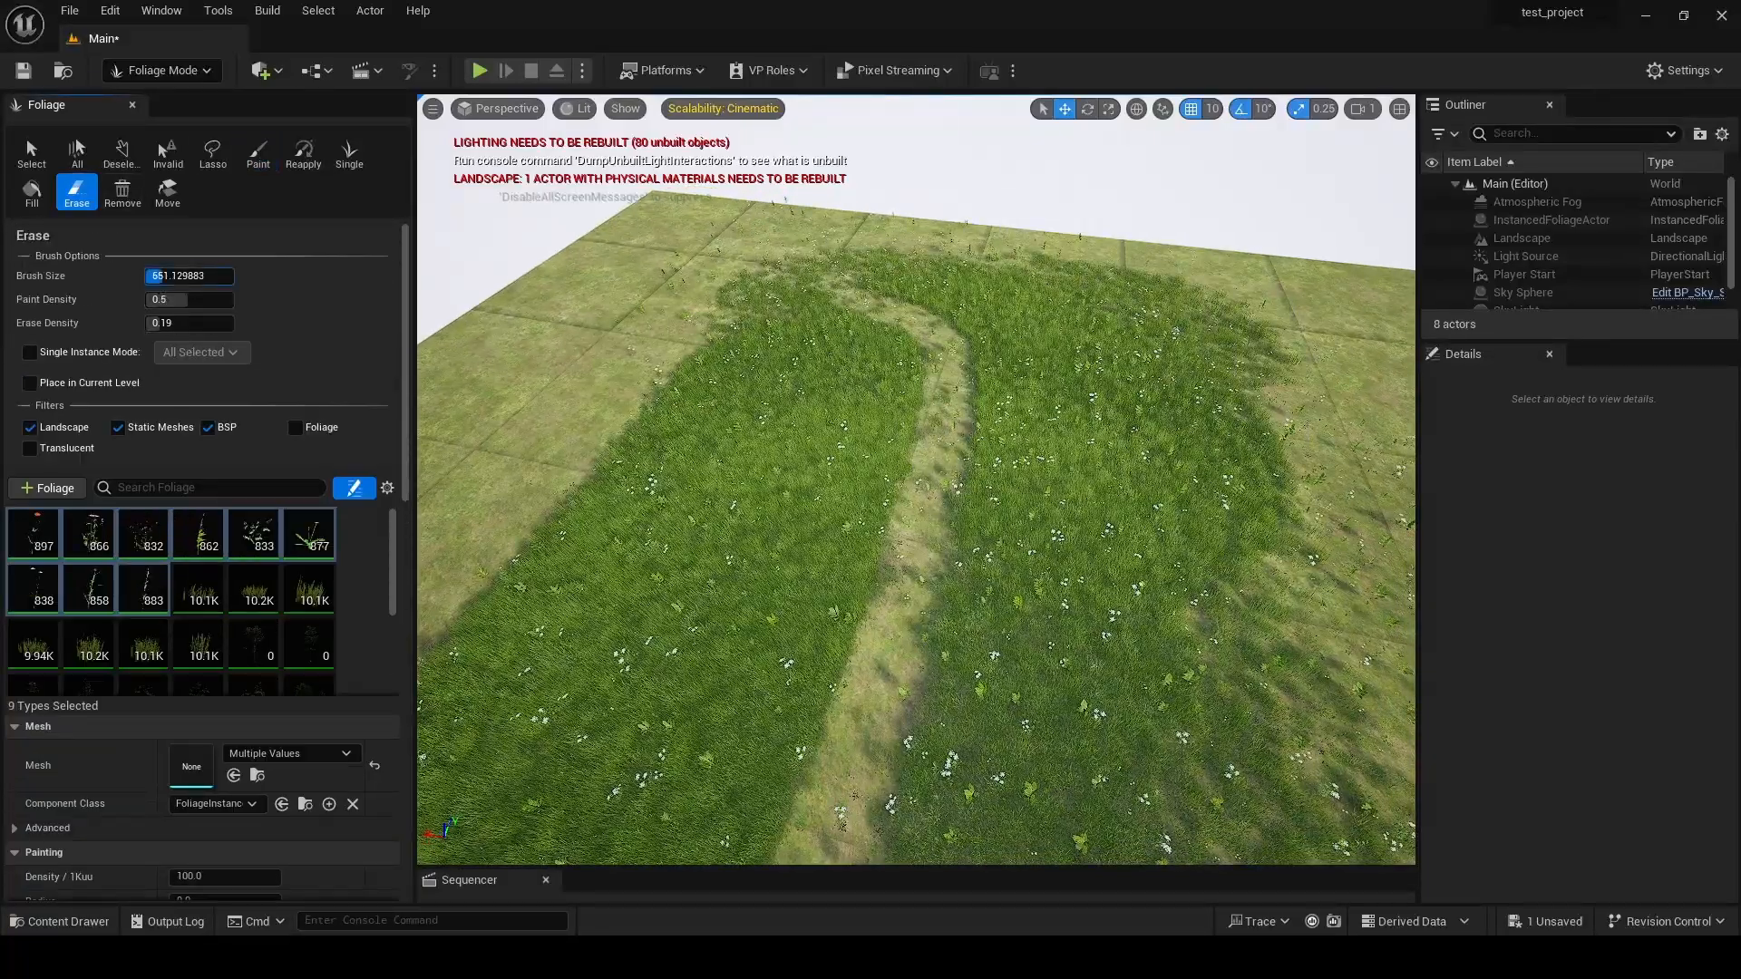
{"action": "mouse_move", "coordinate": [165, 276]}
{"action": "left_mouse_down"}
{"action": "mouse_move", "coordinate": [145, 276]}
{"action": "mouse_move", "coordinate": [166, 276]}
{"action": "mouse_move", "coordinate": [148, 276]}
{"action": "mouse_move", "coordinate": [169, 324]}
{"action": "left_mouse_up"}
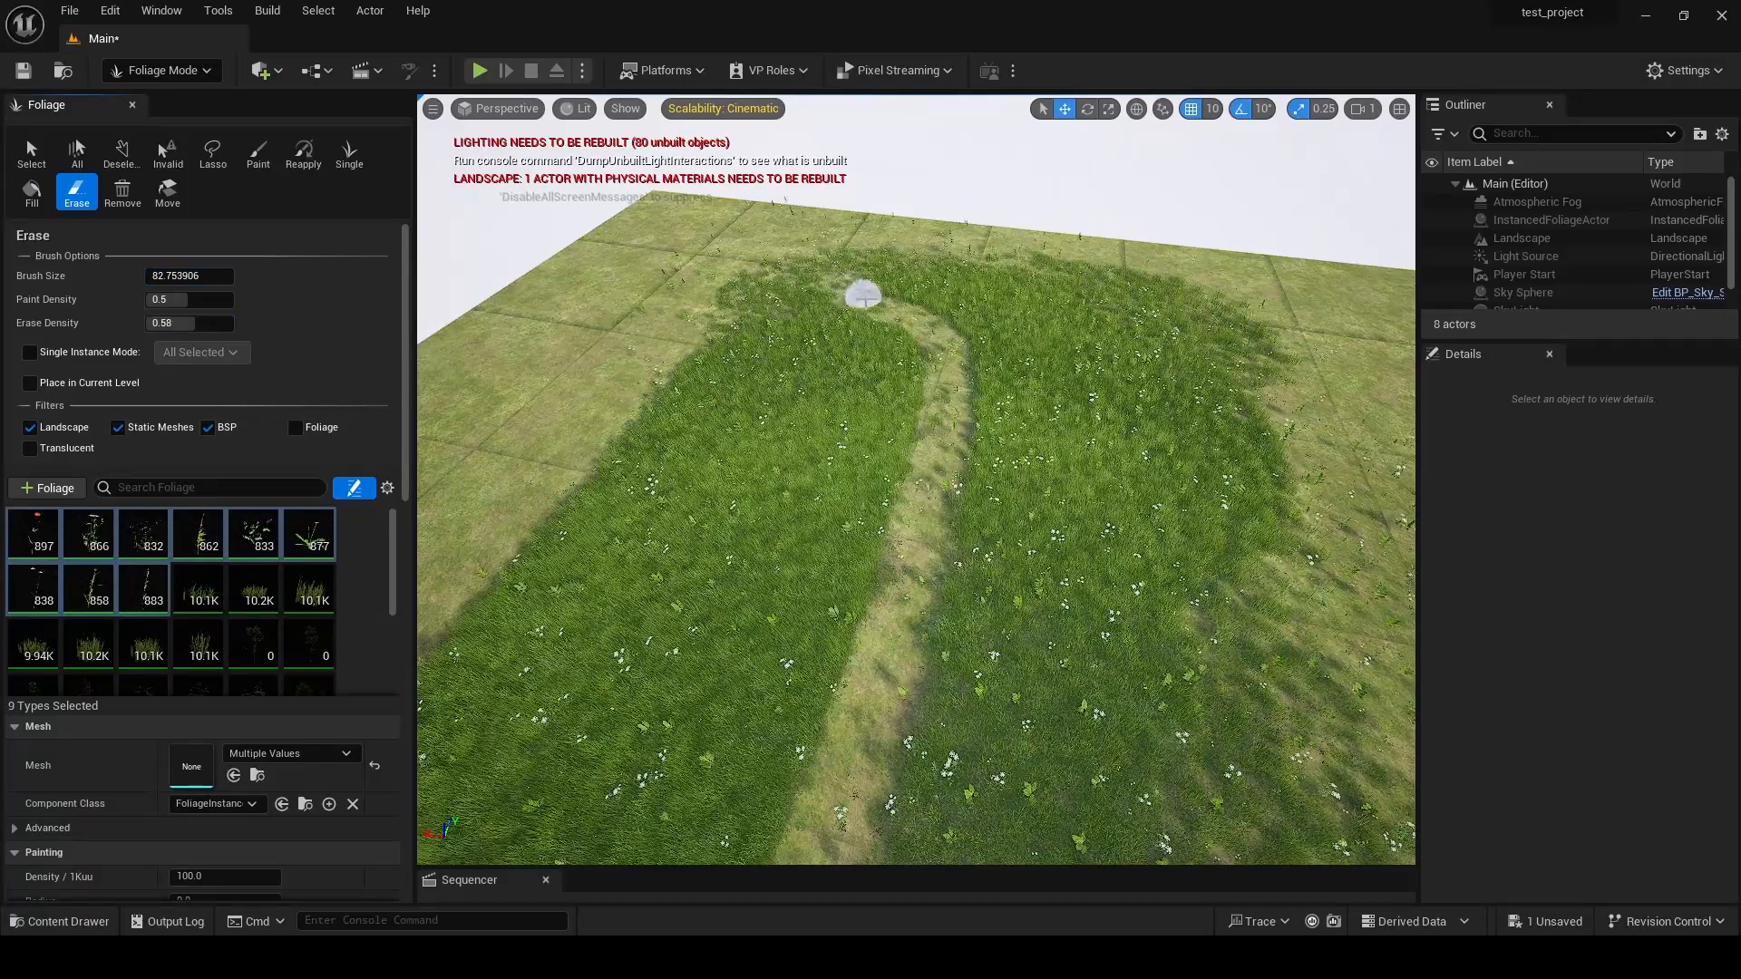
{"action": "mouse_move", "coordinate": [937, 334]}
{"action": "left_mouse_down"}
{"action": "mouse_move", "coordinate": [944, 444]}
{"action": "mouse_move", "coordinate": [901, 617]}
{"action": "left_mouse_up"}
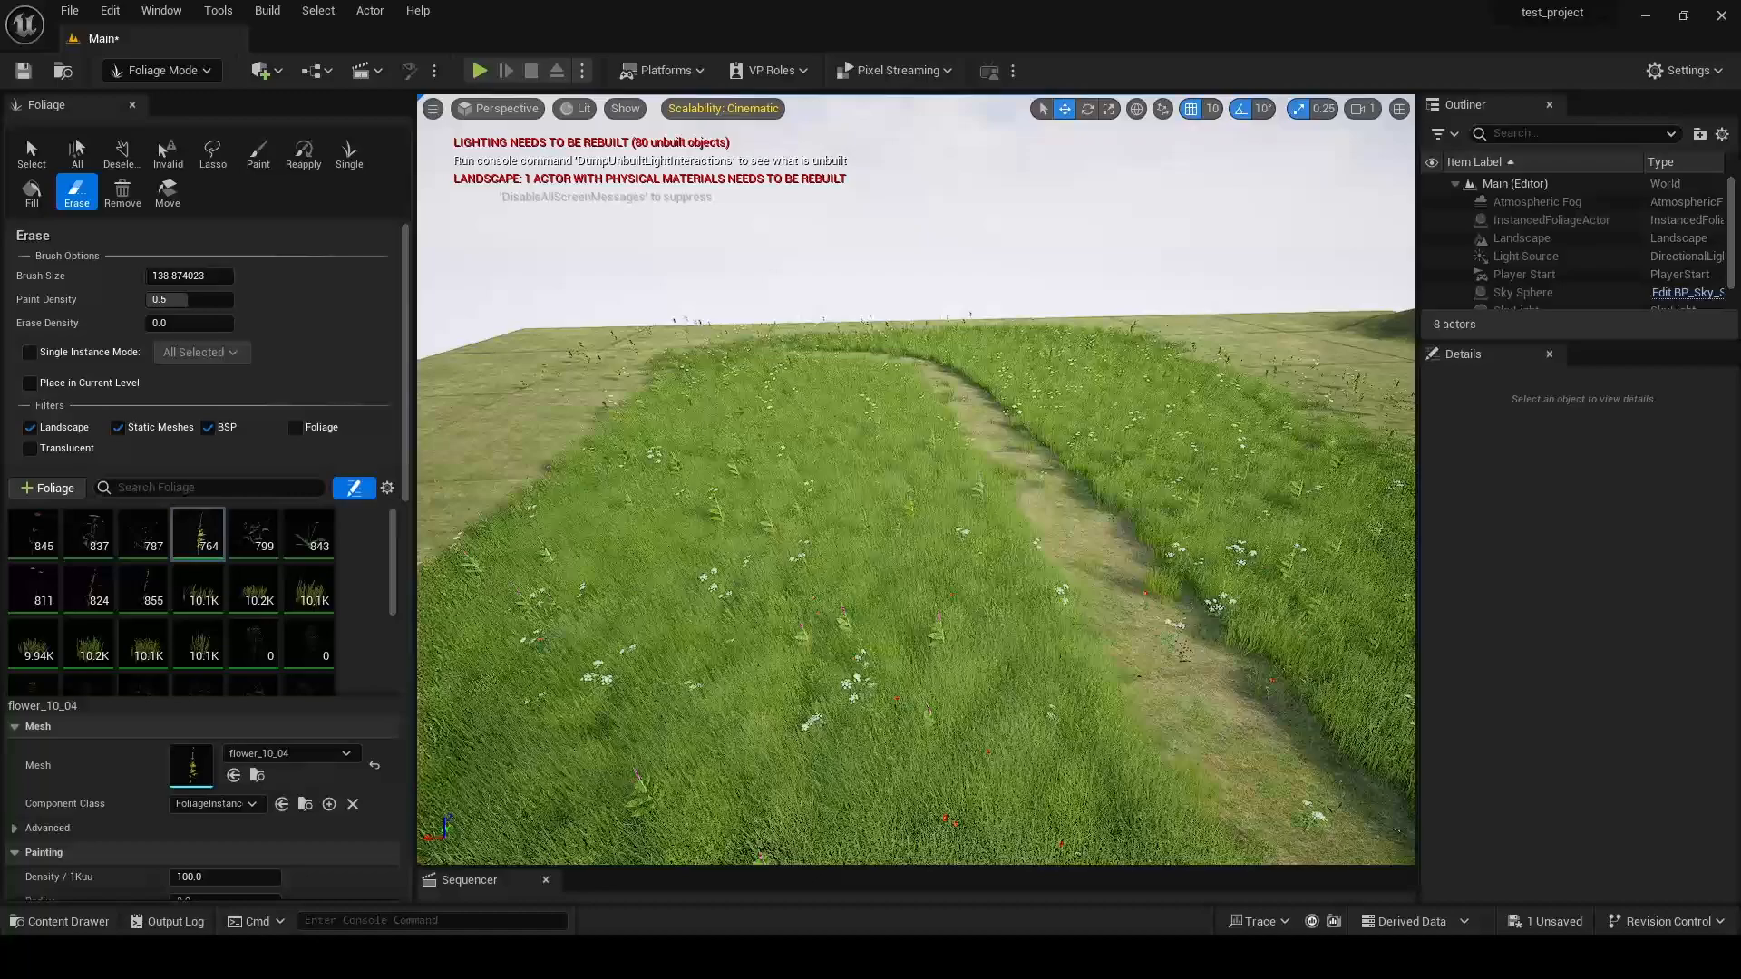
{"action": "key", "text": "s"}
{"action": "right_click_drag", "start_coordinate": [916, 479], "coordinate": [934, 472]}
{"action": "mouse_move", "coordinate": [193, 521]}
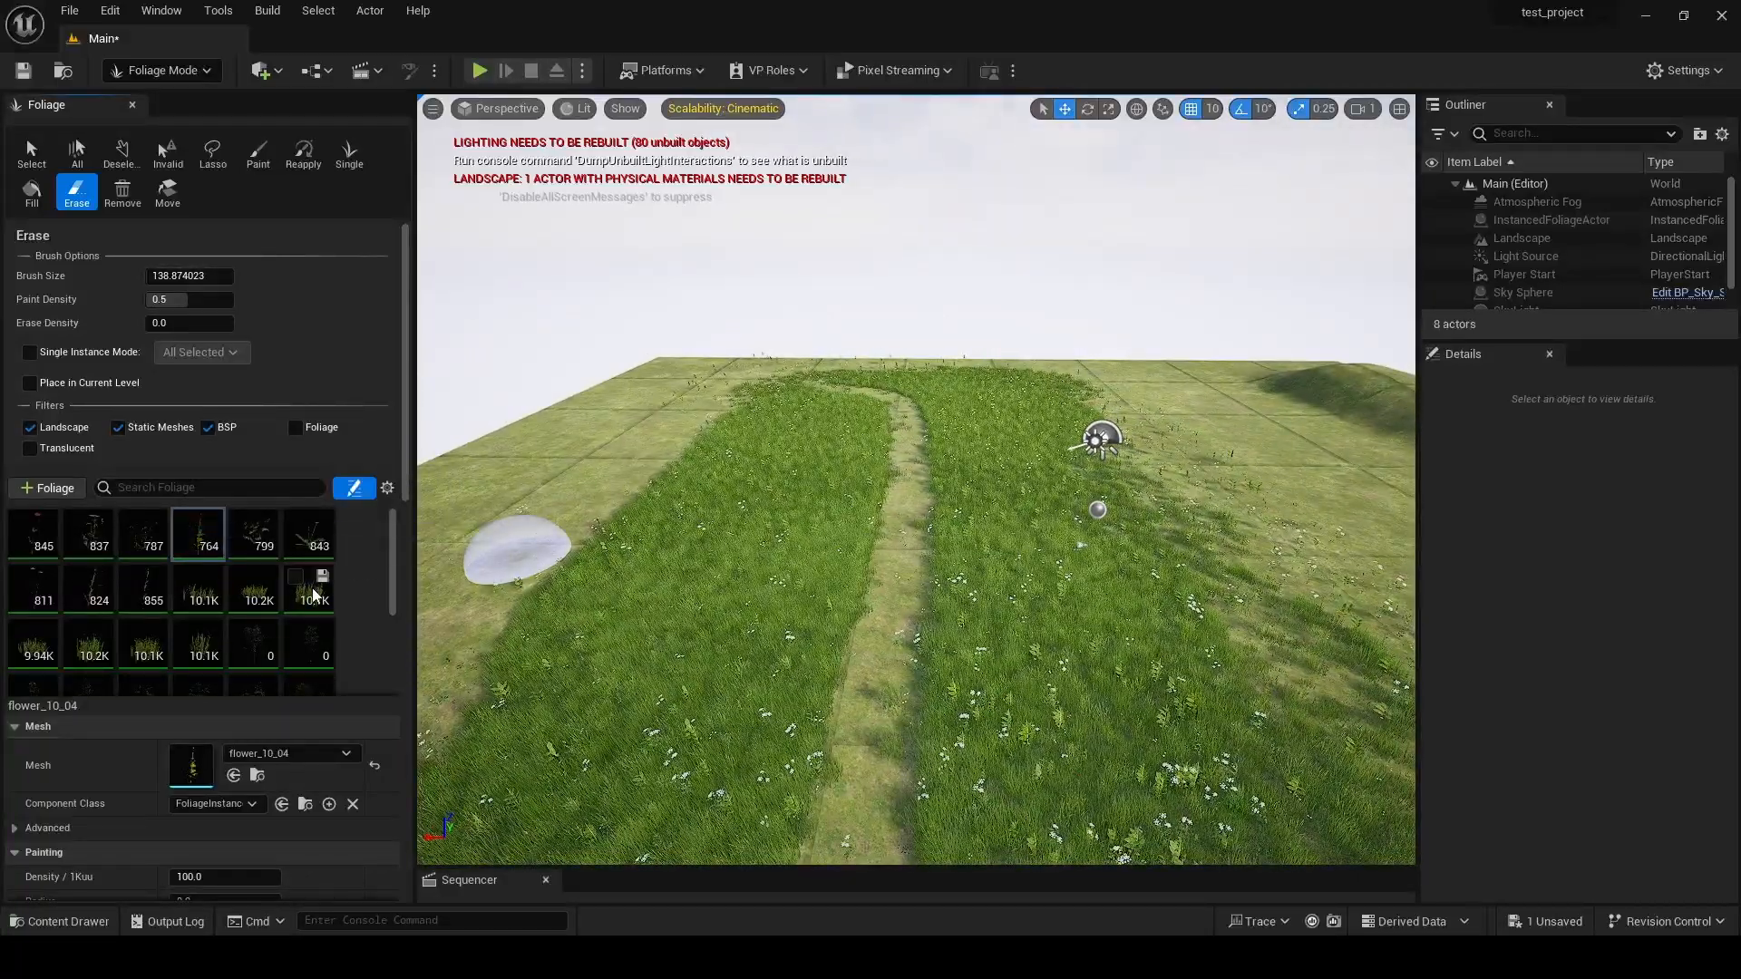
- Activate only the six consecutive spruce types starting with spruce_full_01 in the foliage palette and switch to the Paint tool
{"action": "scroll", "coordinate": [227, 553], "scroll_direction": "down", "scroll_amount": 2}
{"action": "left_click", "coordinate": [255, 563]}
{"action": "scroll", "coordinate": [263, 581], "scroll_direction": "down", "scroll_amount": 2}
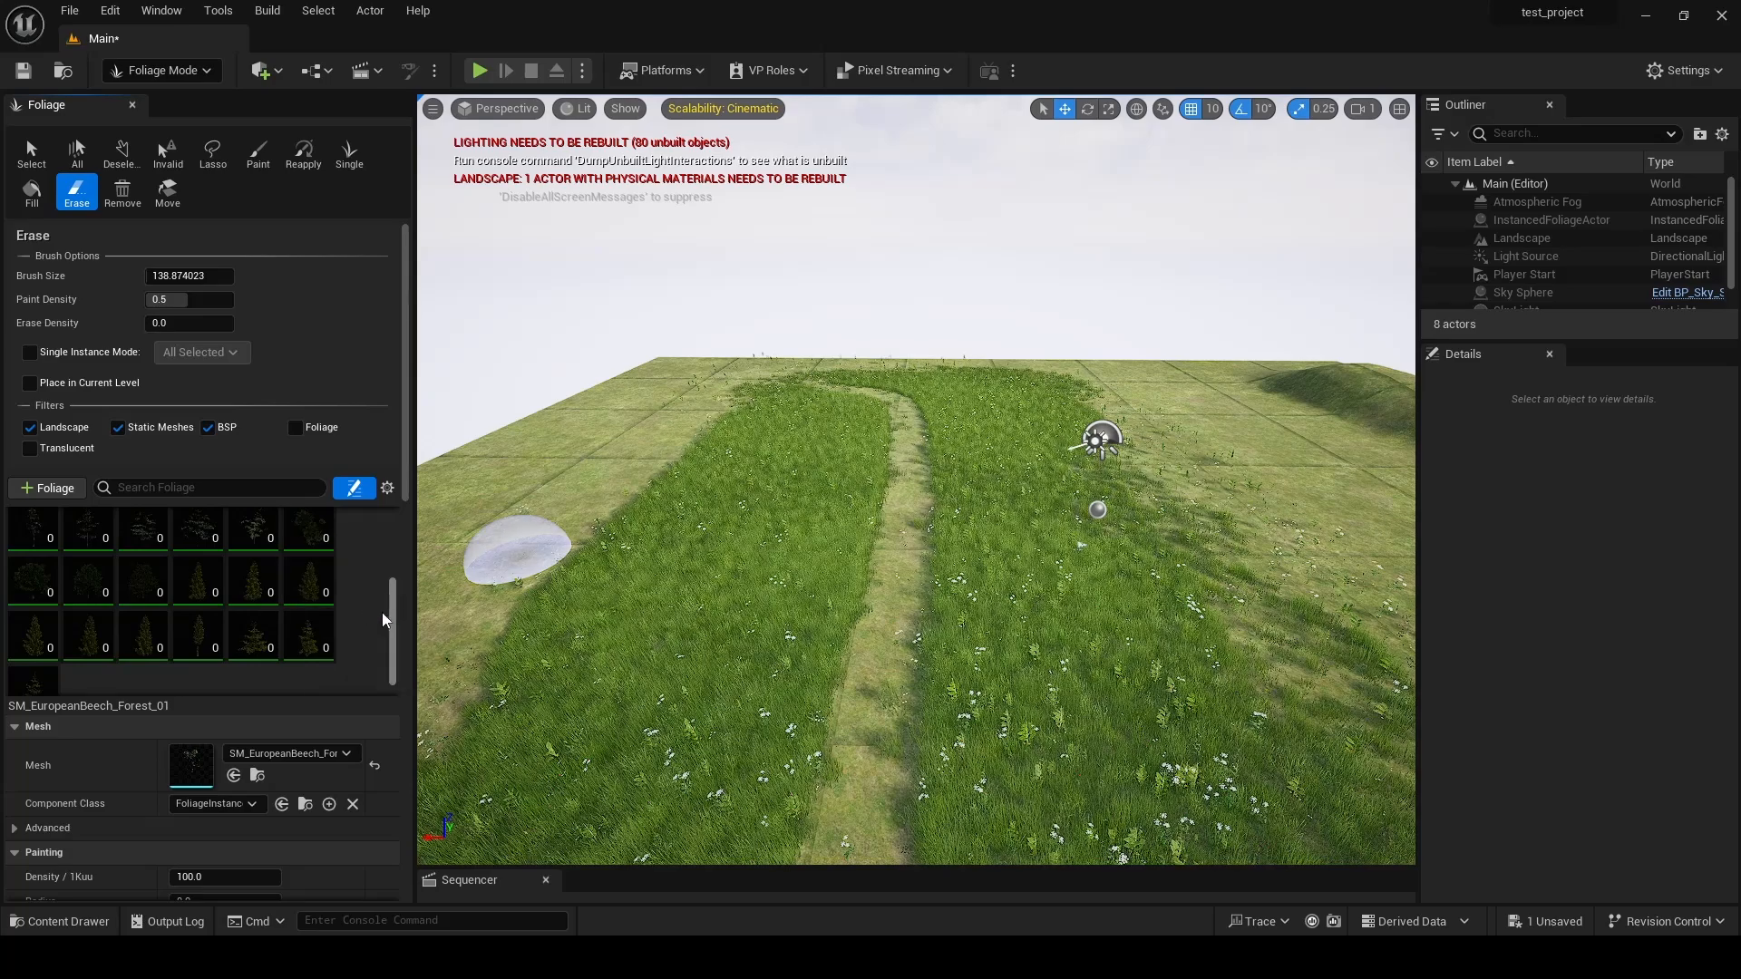
{"action": "left_click", "coordinate": [198, 580]}
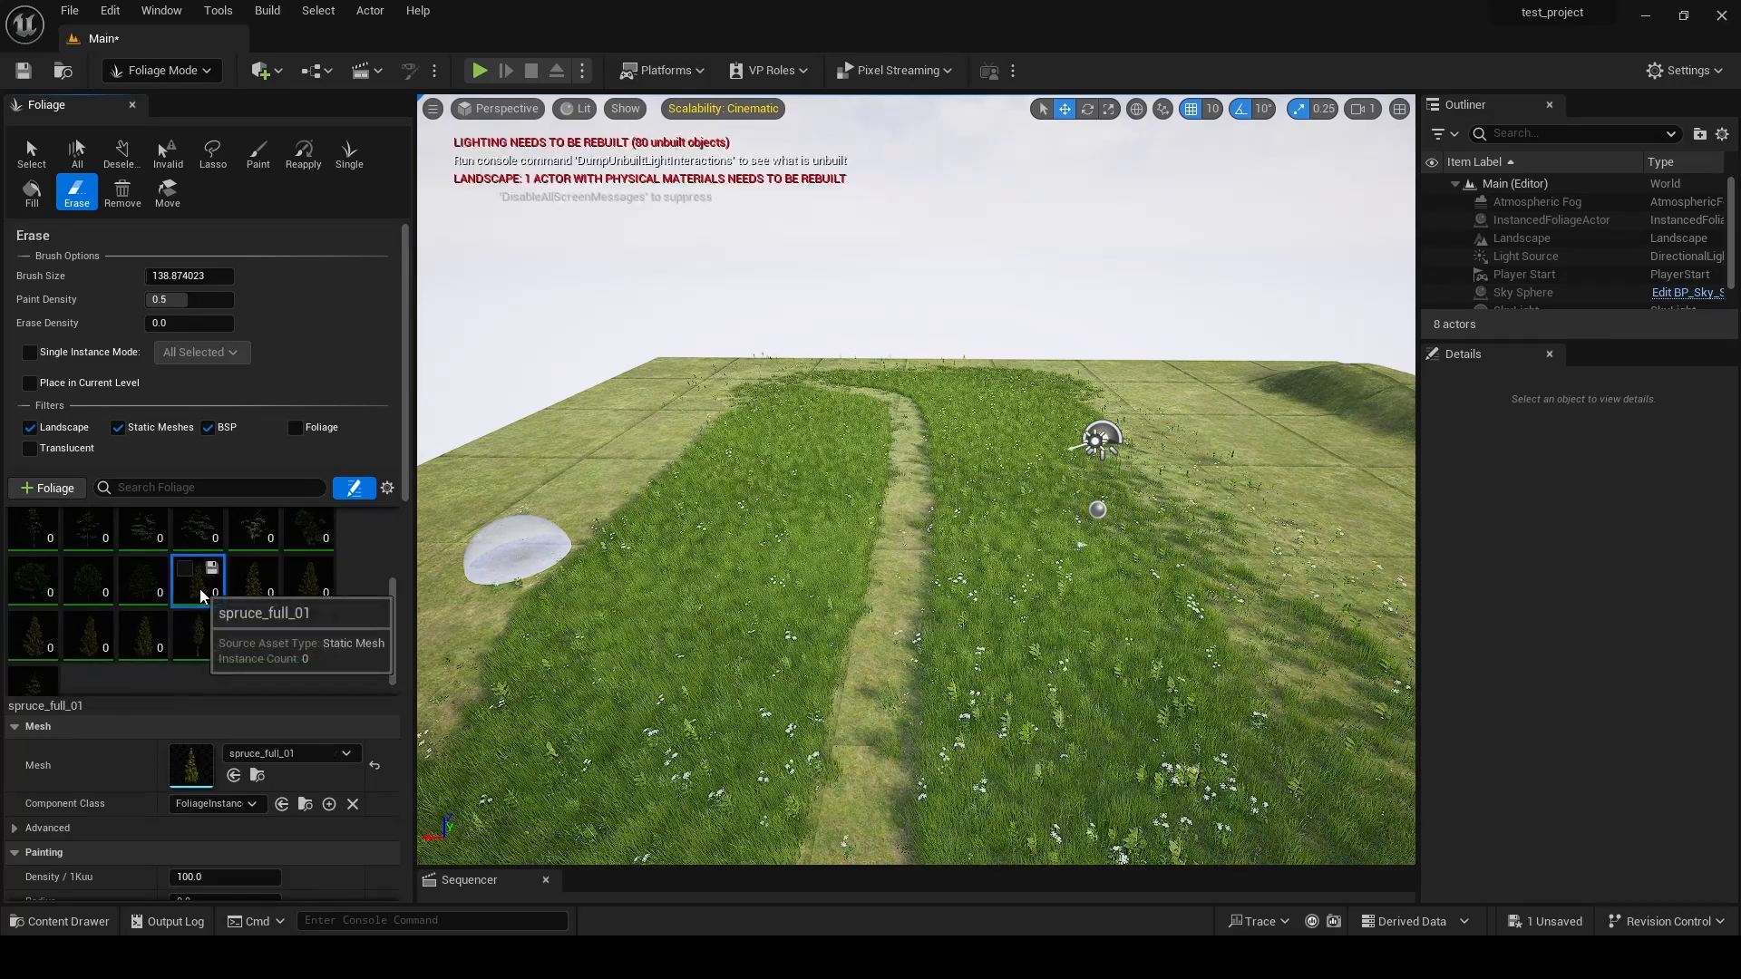
{"action": "left_click", "coordinate": [147, 651], "text": "shift"}
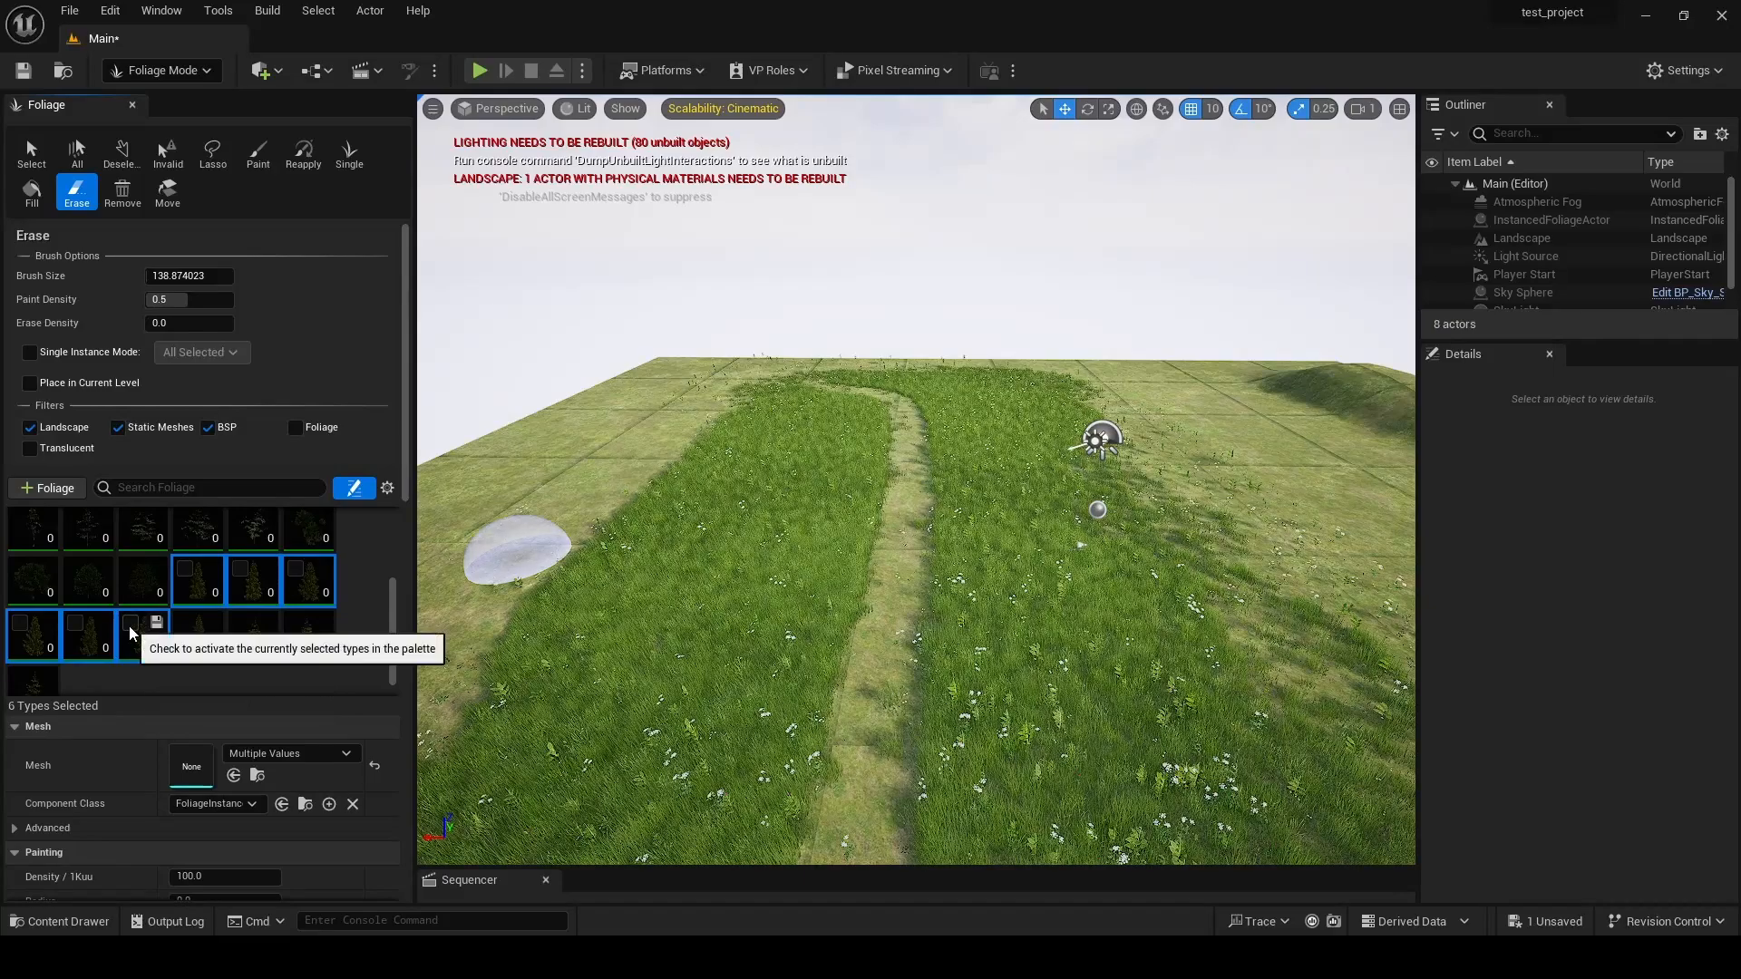
{"action": "left_click", "coordinate": [130, 623]}
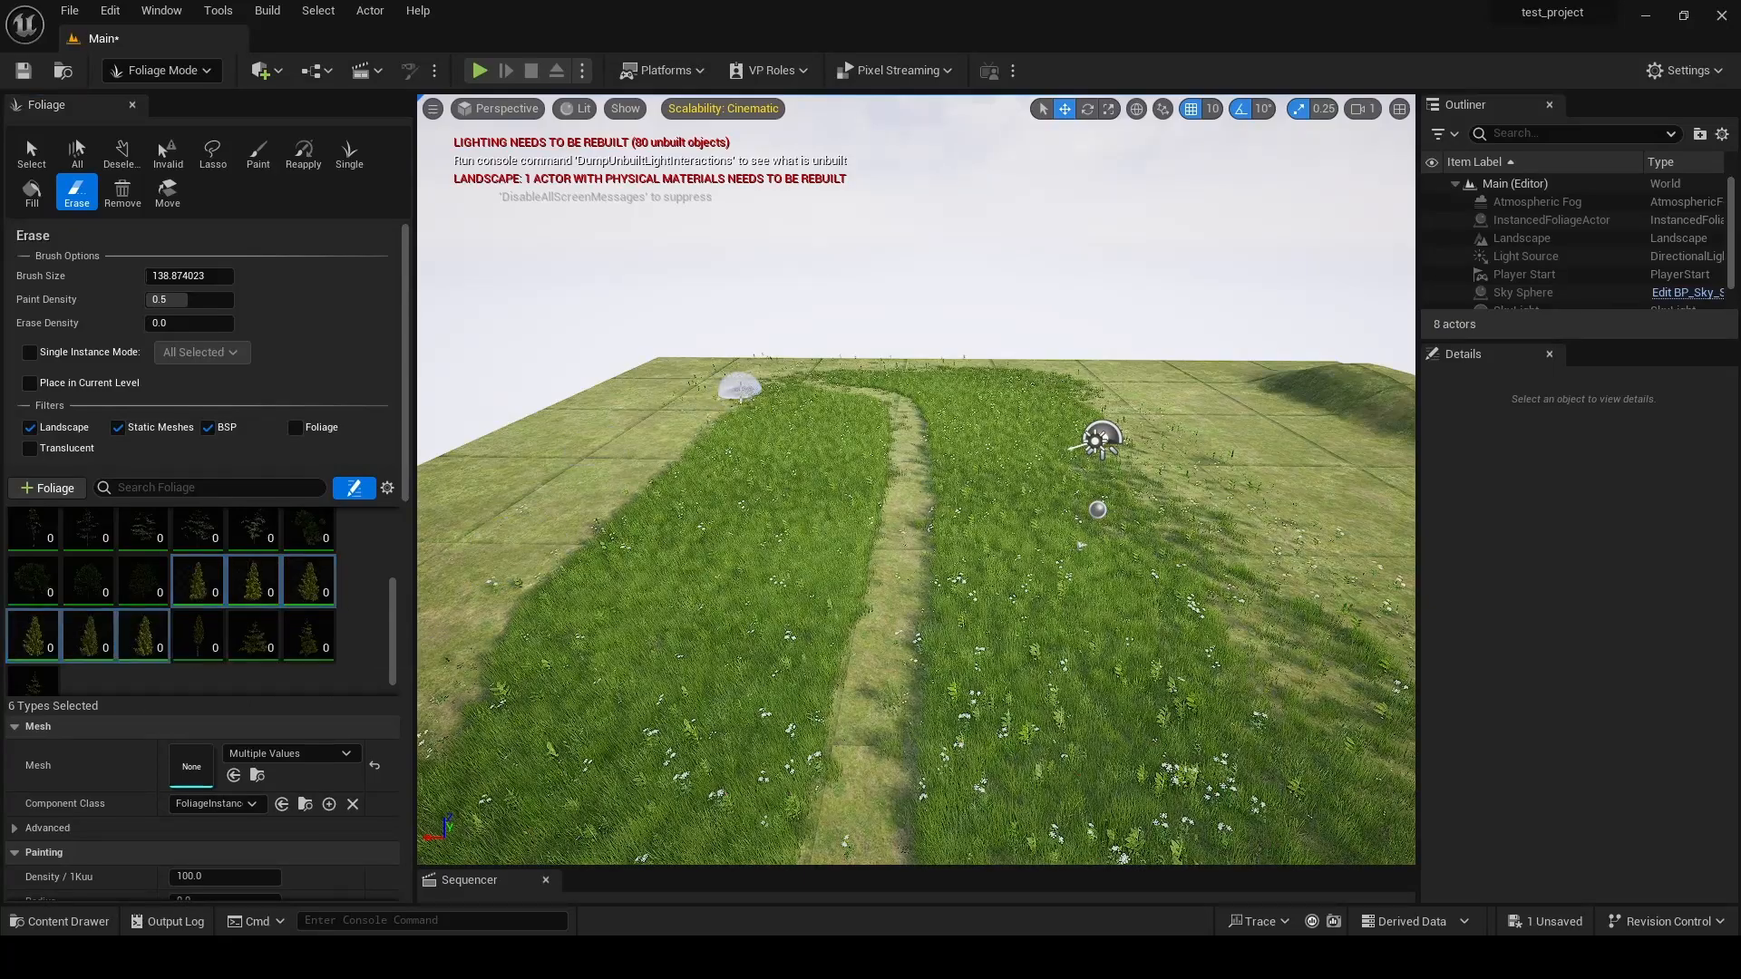
{"action": "left_click", "coordinate": [258, 152]}
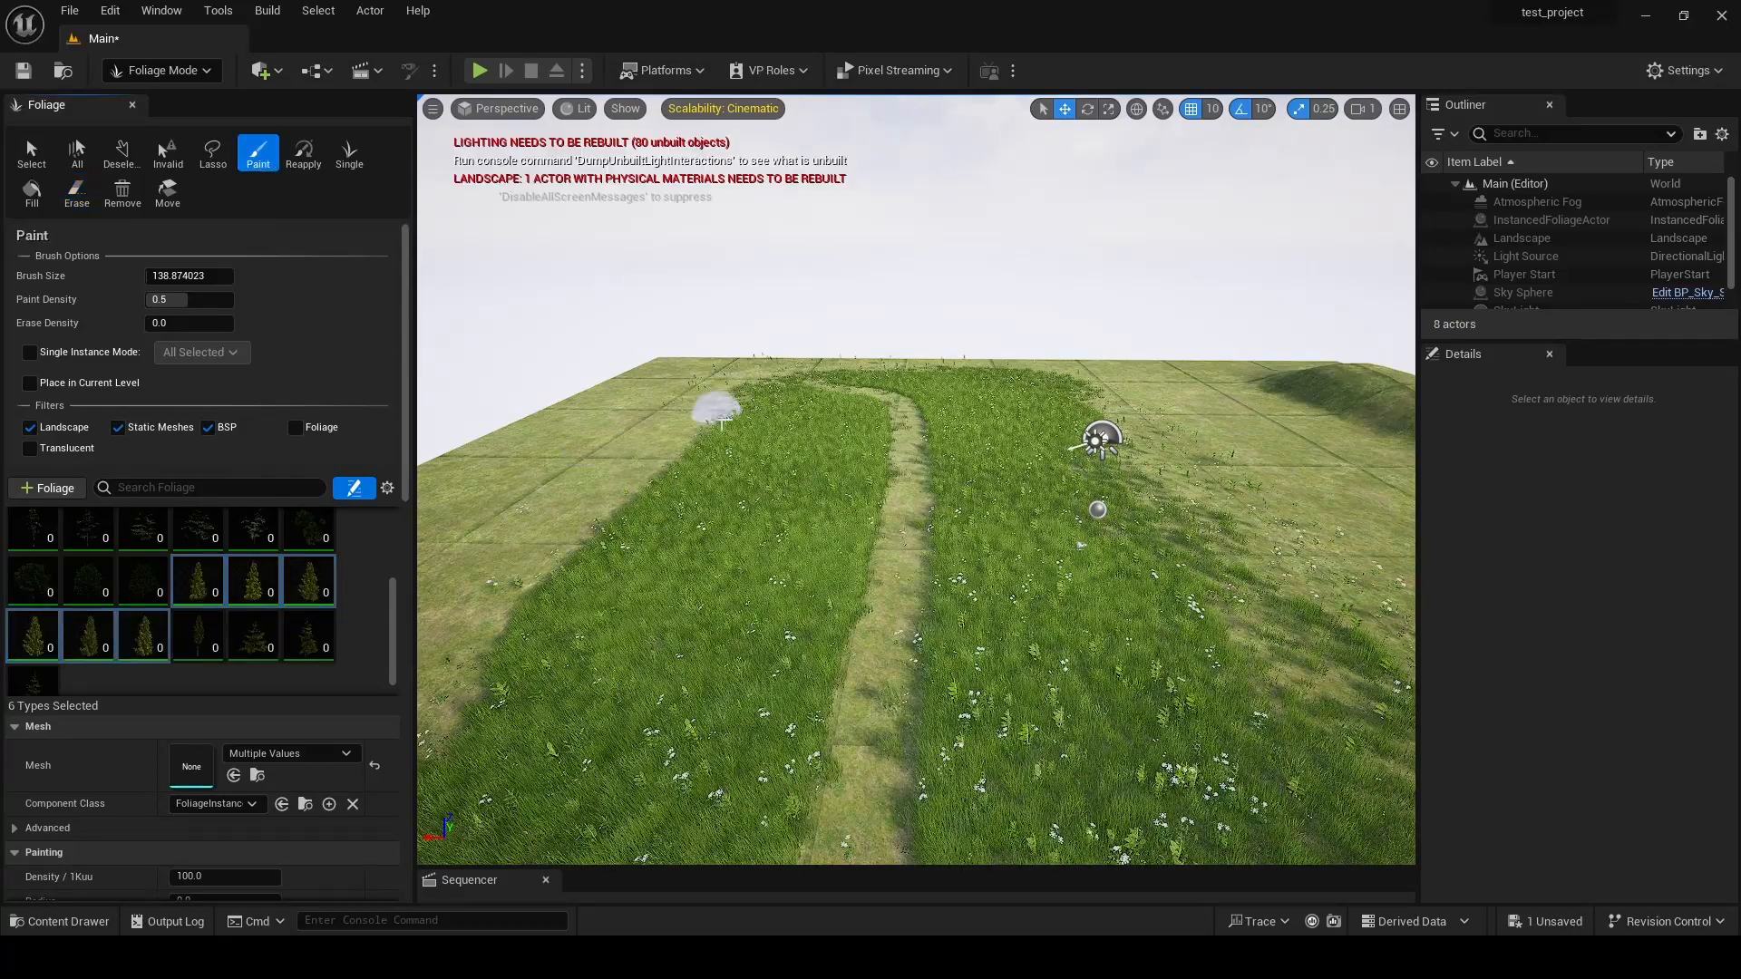
- Undo the last foliage edit and set the density of the six selected spruce types to 1.0
{"action": "key", "text": "ctrl+z"}
{"action": "left_click", "coordinate": [216, 879]}
{"action": "type", "text": "1"}
{"action": "key", "text": "Return"}
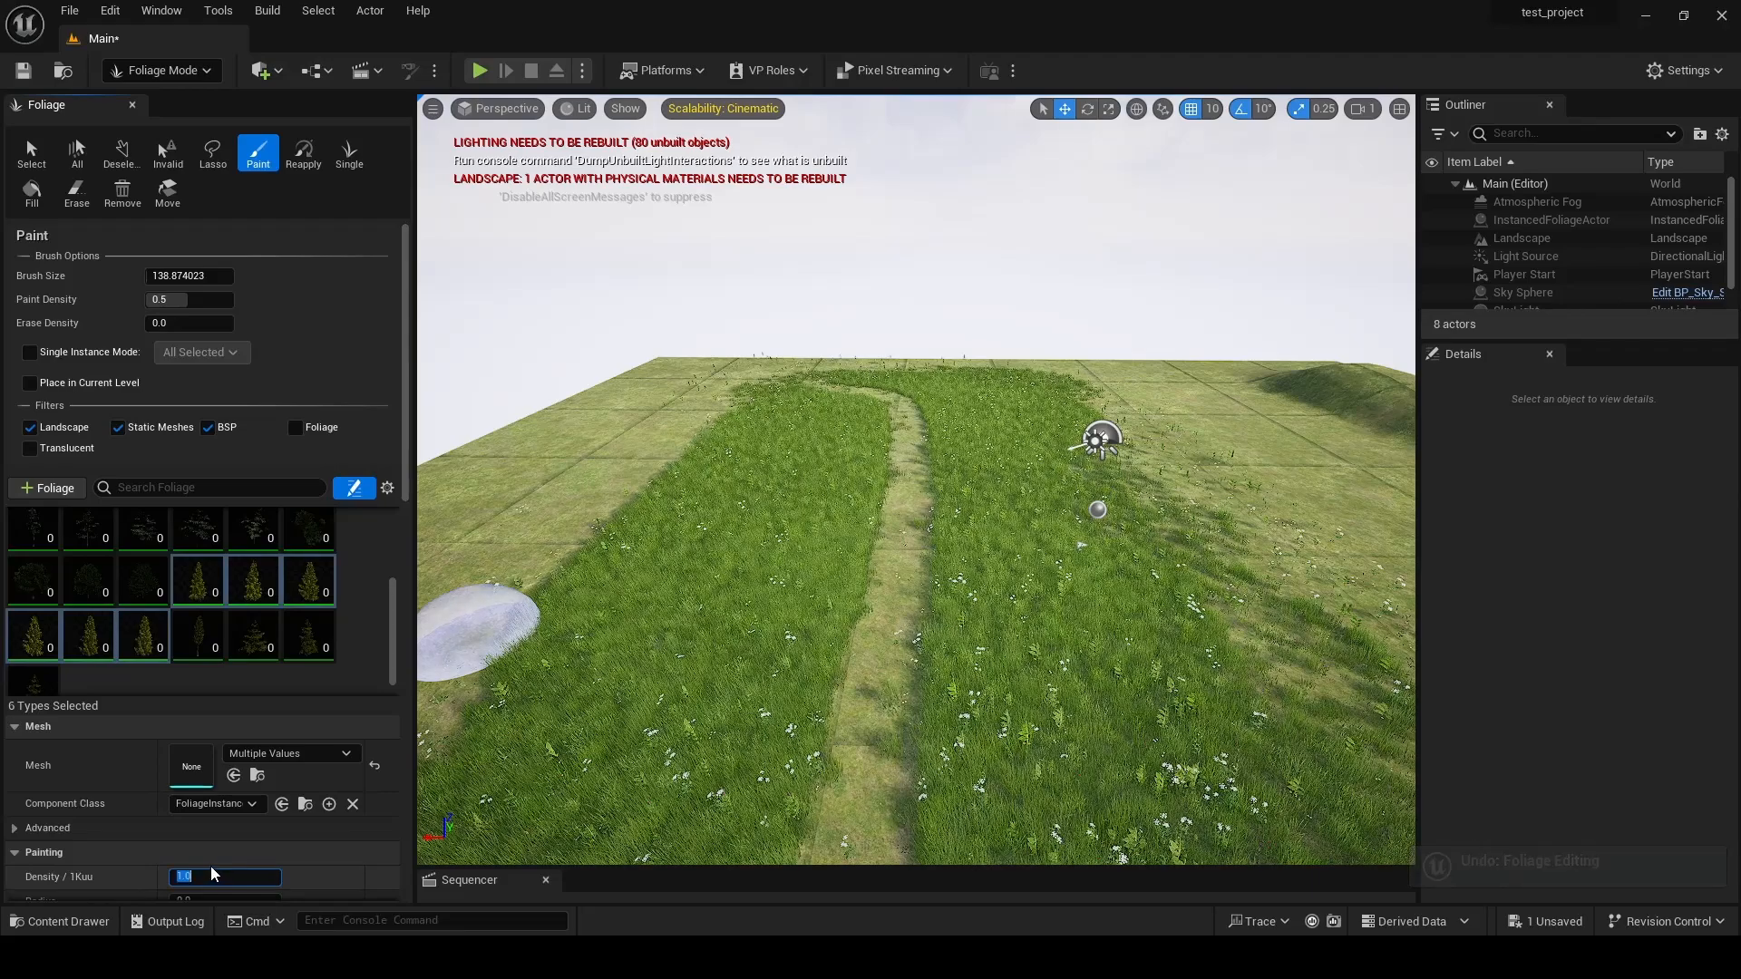
- Paint spruces along the far edge of the grass and along one long side of the meadow
{"action": "left_click", "coordinate": [737, 401]}
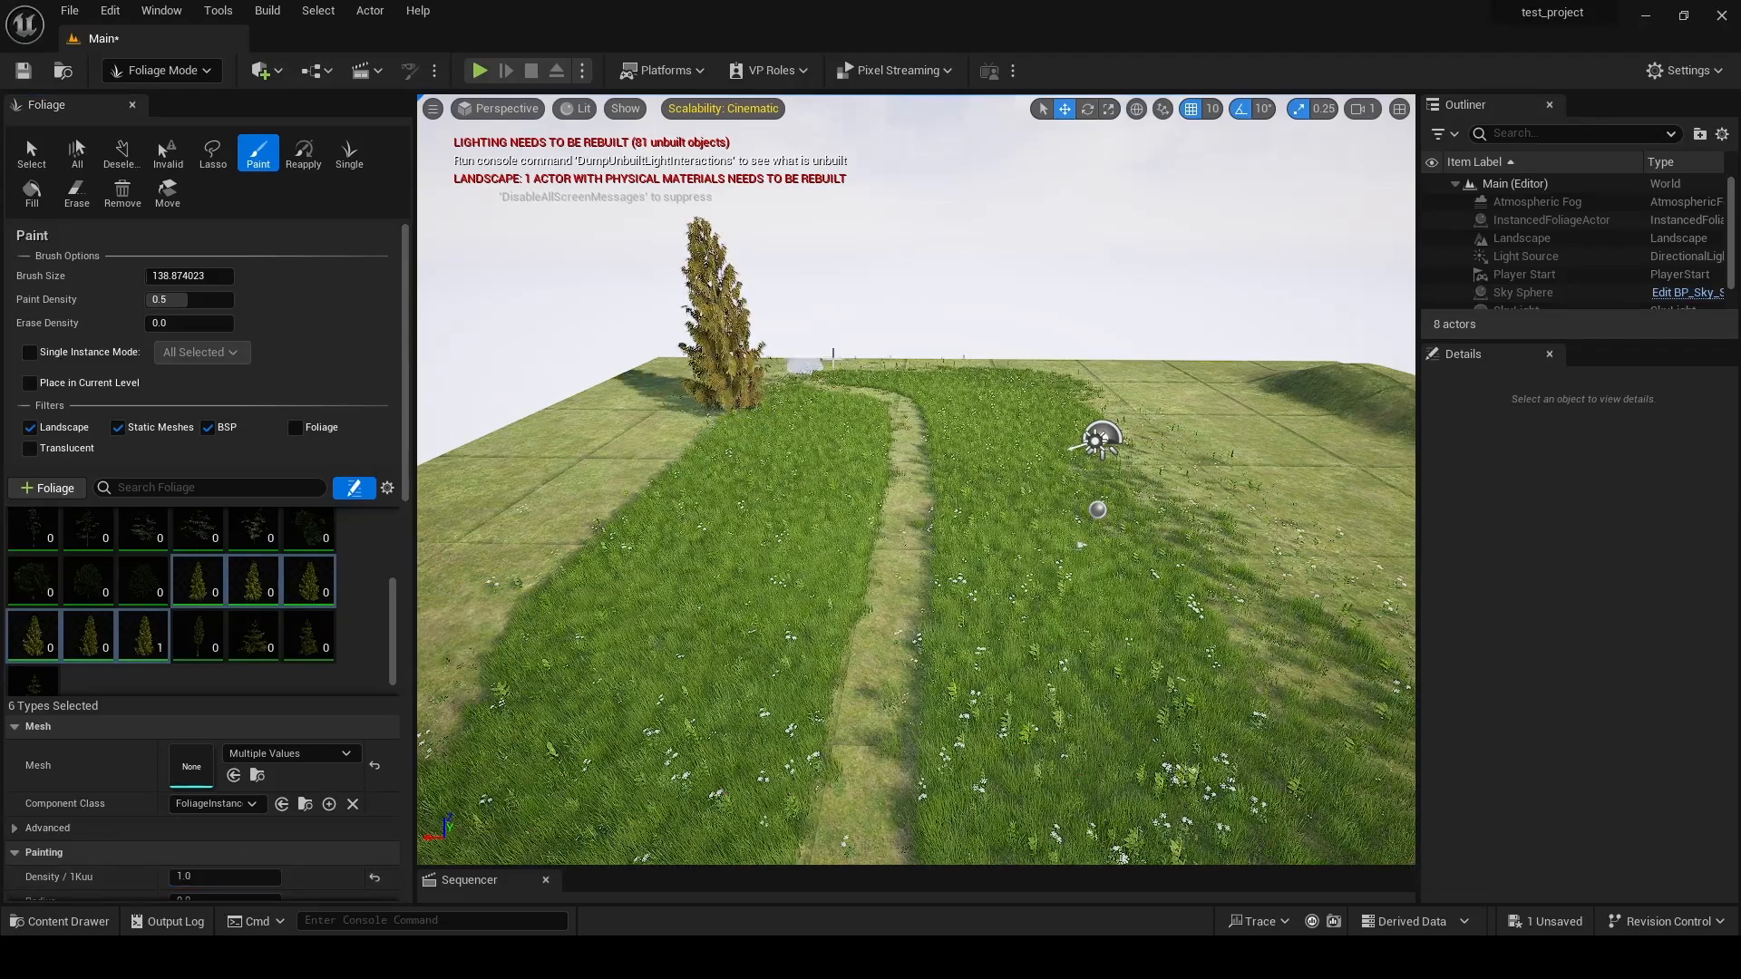
{"action": "mouse_move", "coordinate": [821, 367]}
{"action": "left_mouse_down"}
{"action": "mouse_move", "coordinate": [988, 367]}
{"action": "mouse_move", "coordinate": [946, 375]}
{"action": "mouse_move", "coordinate": [1075, 399]}
{"action": "left_mouse_up"}
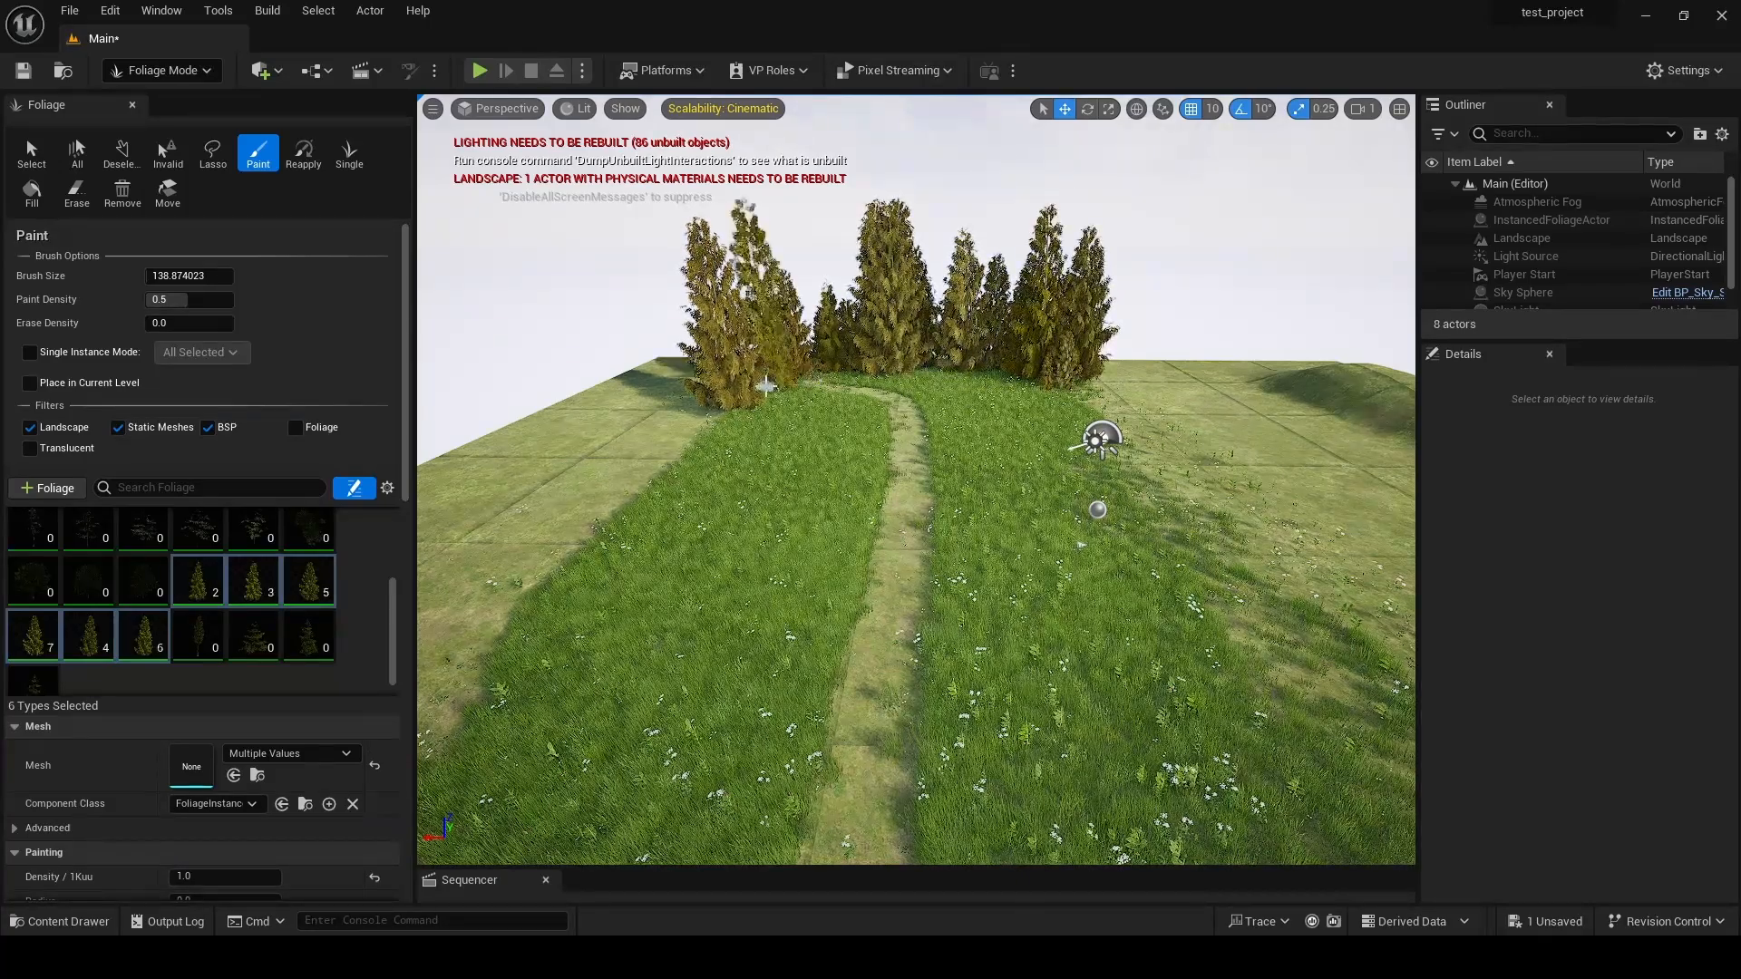
{"action": "key", "text": "d"}
{"action": "right_click_drag", "start_coordinate": [796, 490], "coordinate": [498, 491]}
{"action": "left_click", "coordinate": [1045, 382]}
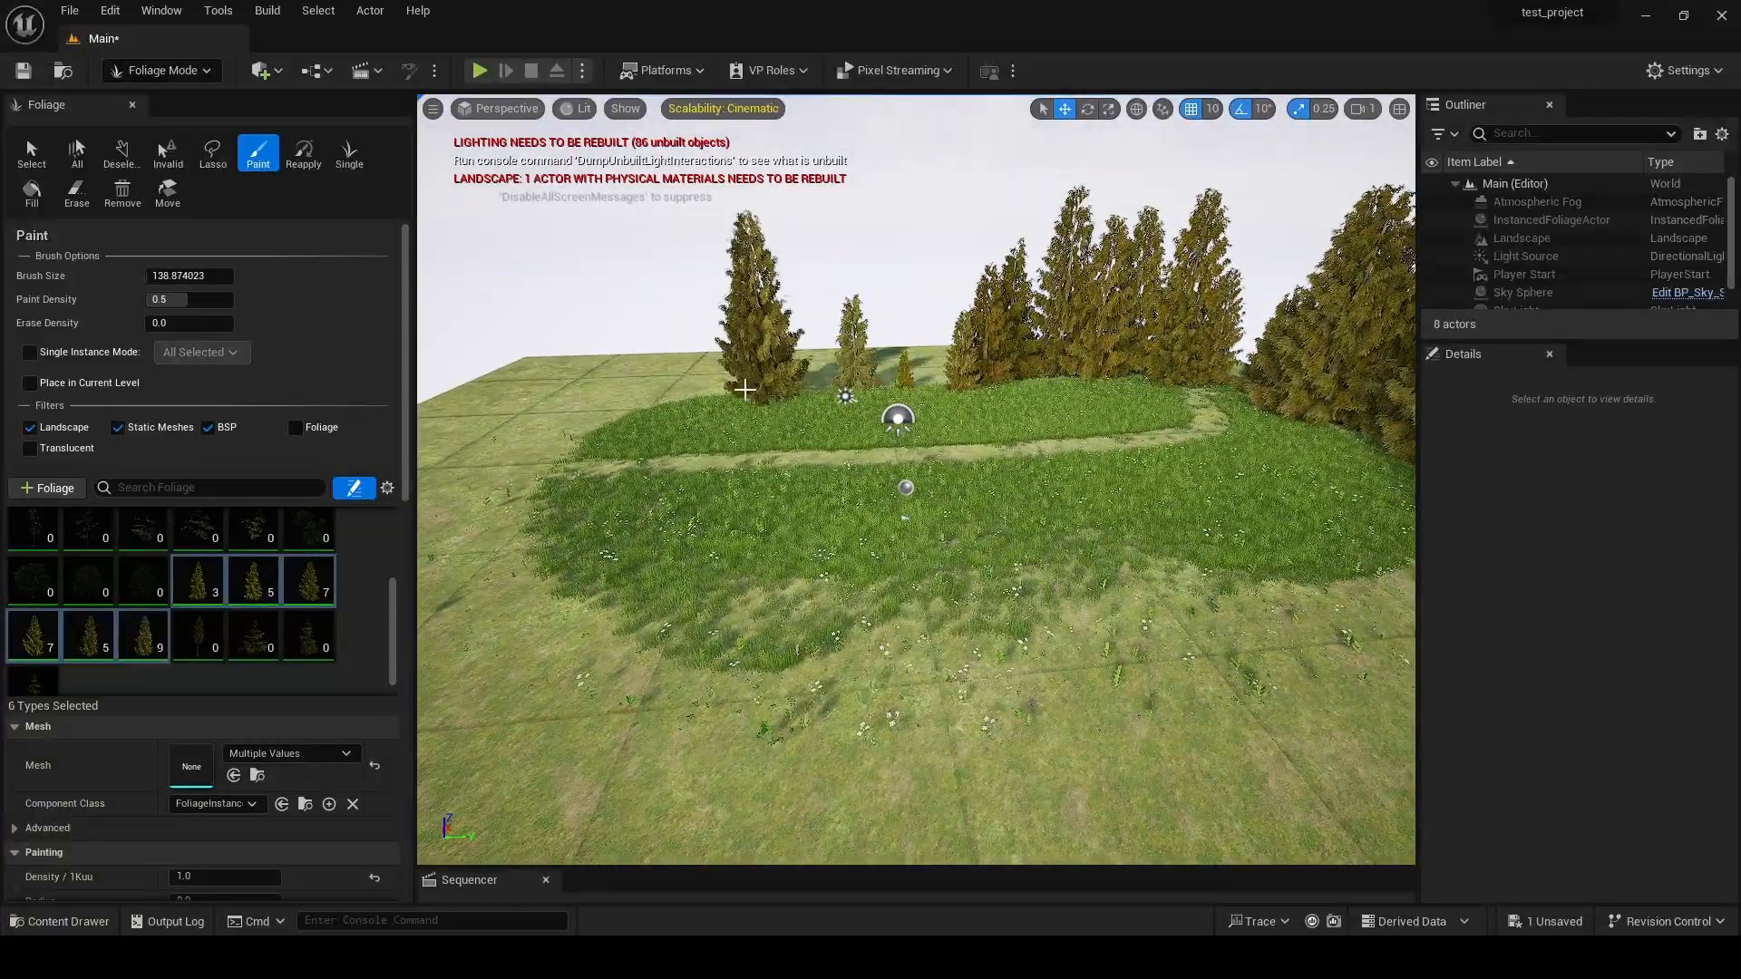
{"action": "mouse_move", "coordinate": [693, 390]}
{"action": "left_mouse_down"}
{"action": "mouse_move", "coordinate": [904, 367]}
{"action": "mouse_move", "coordinate": [998, 392]}
{"action": "left_mouse_up"}
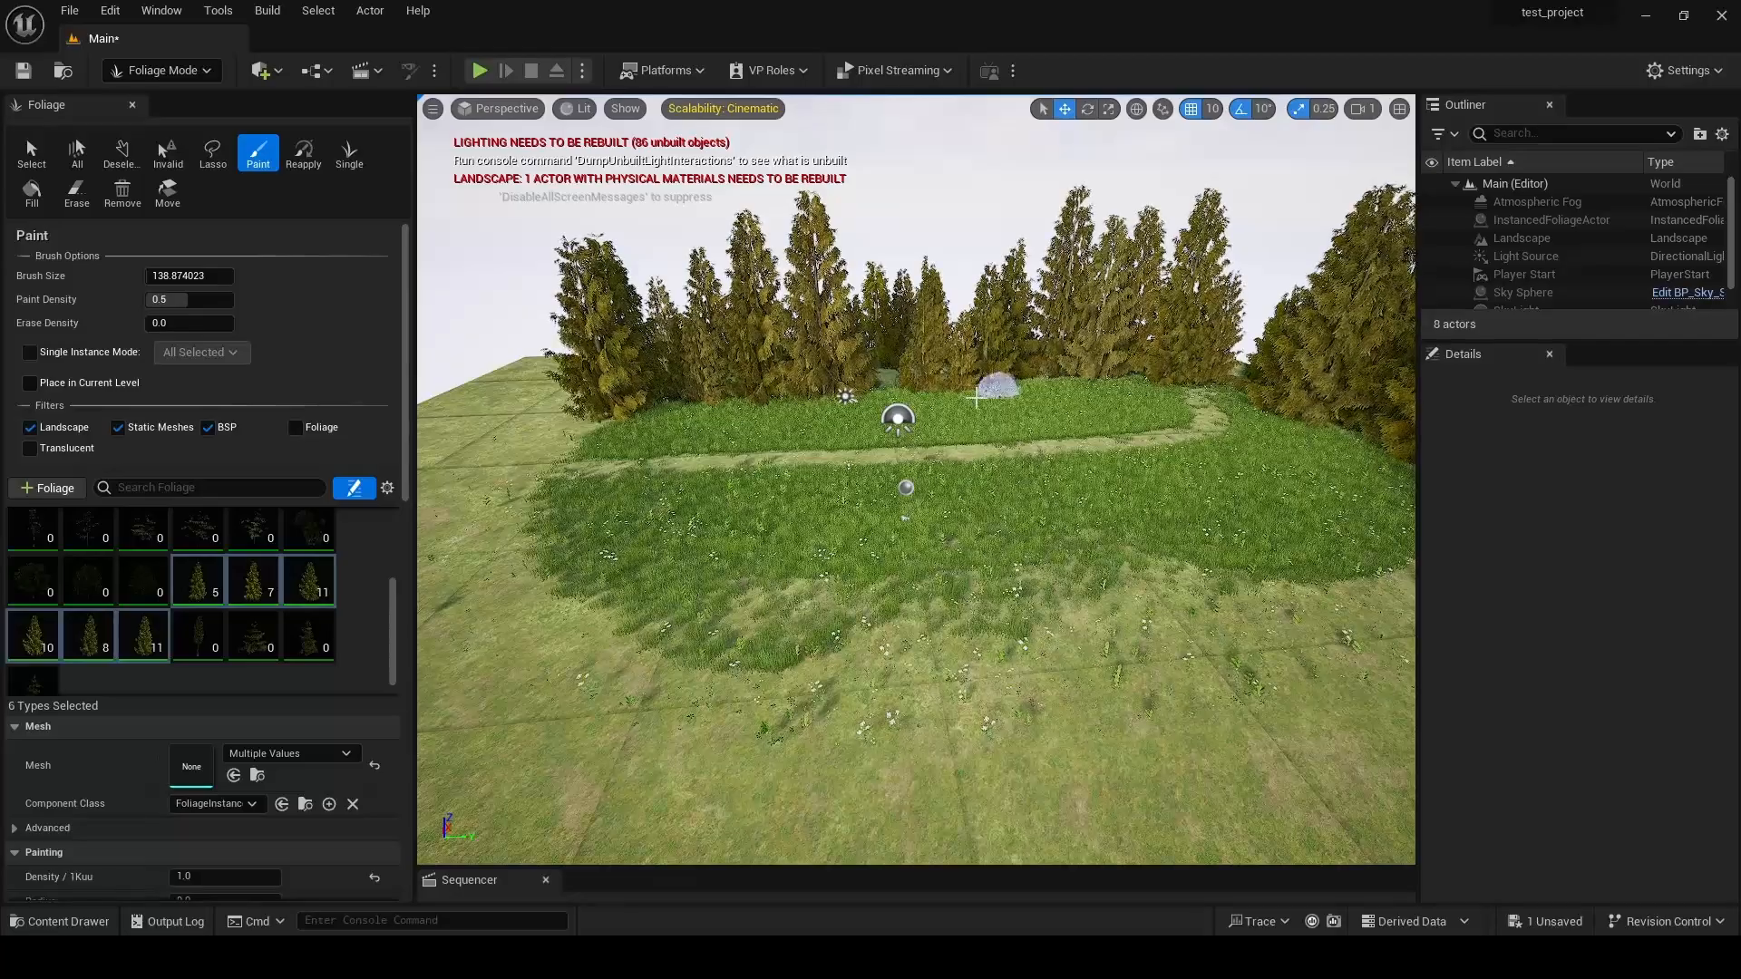
- Paint more spruces along the other long side of the meadow so trees line both sides of the path
{"action": "key", "text": "w"}
{"action": "right_click_drag", "start_coordinate": [999, 392], "coordinate": [845, 406]}
{"action": "mouse_move", "coordinate": [675, 519]}
{"action": "left_mouse_down"}
{"action": "mouse_move", "coordinate": [1019, 517]}
{"action": "mouse_move", "coordinate": [1123, 538]}
{"action": "left_mouse_up"}
{"action": "key", "text": "d"}
{"action": "mouse_move", "coordinate": [1123, 539]}
{"action": "right_mouse_down"}
{"action": "mouse_move", "coordinate": [1030, 558]}
{"action": "mouse_move", "coordinate": [998, 427]}
{"action": "right_mouse_up"}
{"action": "left_click_drag", "start_coordinate": [998, 434], "coordinate": [1088, 428]}
{"action": "right_click_drag", "start_coordinate": [1089, 428], "coordinate": [871, 480]}
- Select all 21 tree types from SM_EuropeanBeech_Forest_01 through spruce_small_07 and set their density to 1.0
{"action": "left_click", "coordinate": [198, 635]}
{"action": "left_click", "coordinate": [224, 877]}
{"action": "type", "text": "1"}
{"action": "scroll", "coordinate": [128, 610], "scroll_direction": "up", "scroll_amount": 1}
{"action": "left_click", "coordinate": [253, 545]}
{"action": "scroll", "coordinate": [253, 544], "scroll_direction": "down", "scroll_amount": 2}
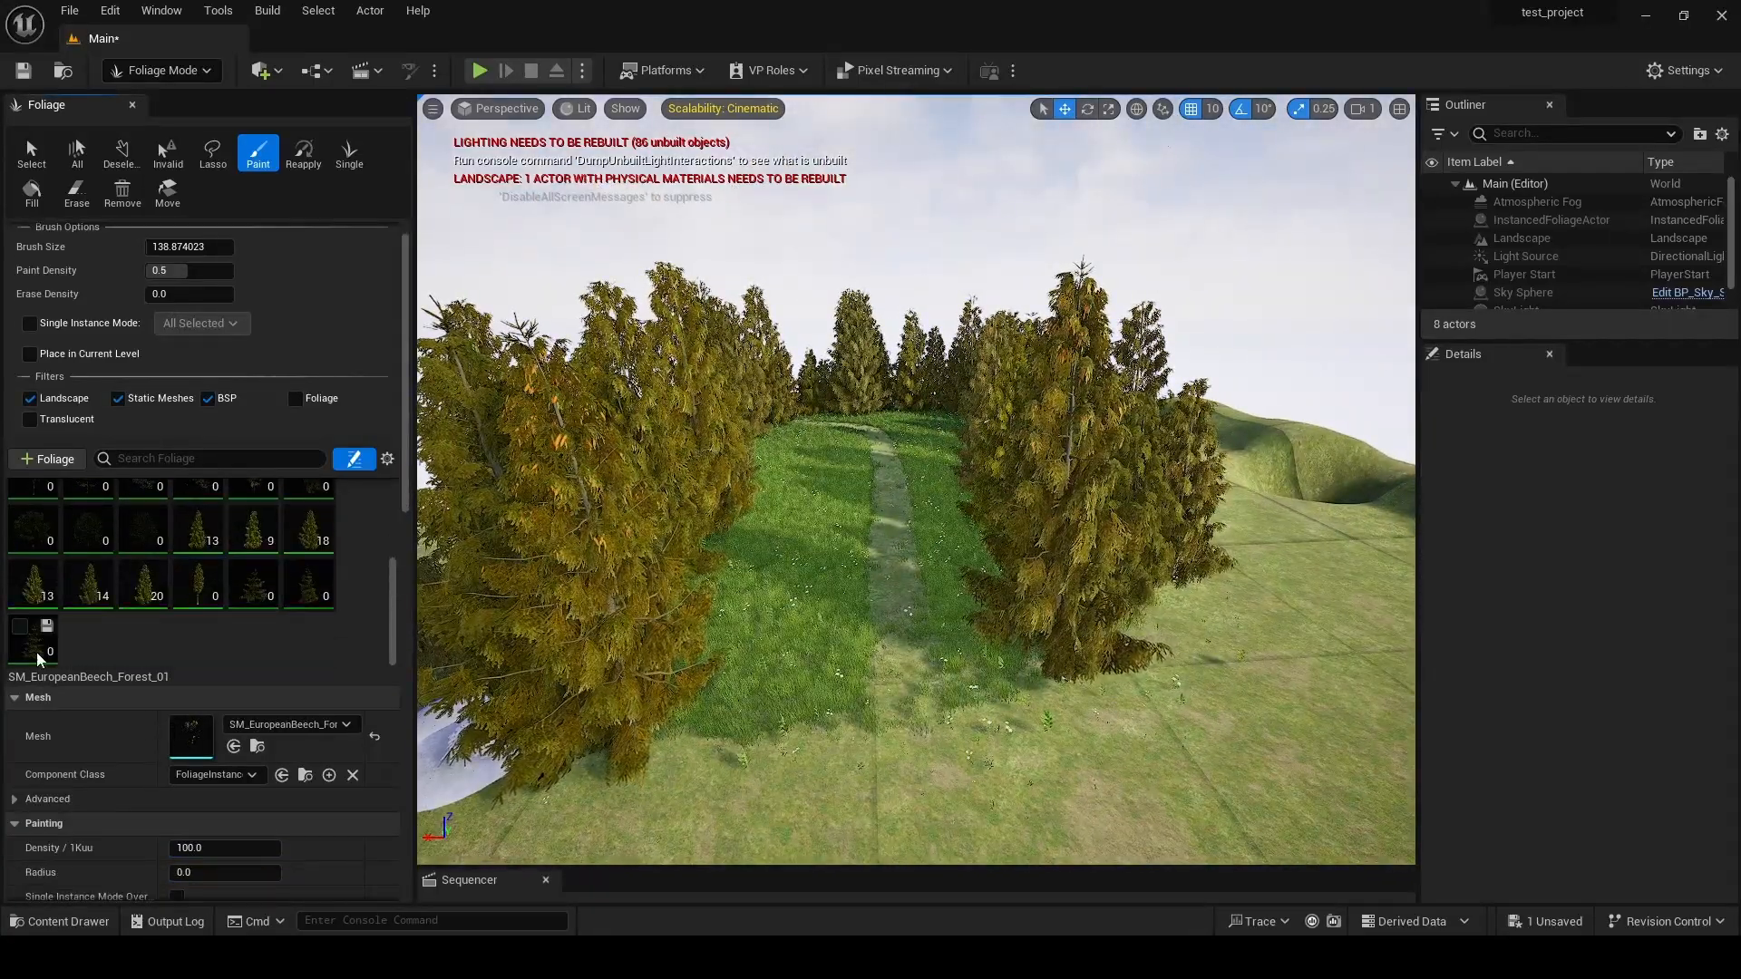
{"action": "key", "text": "ctrl+a"}
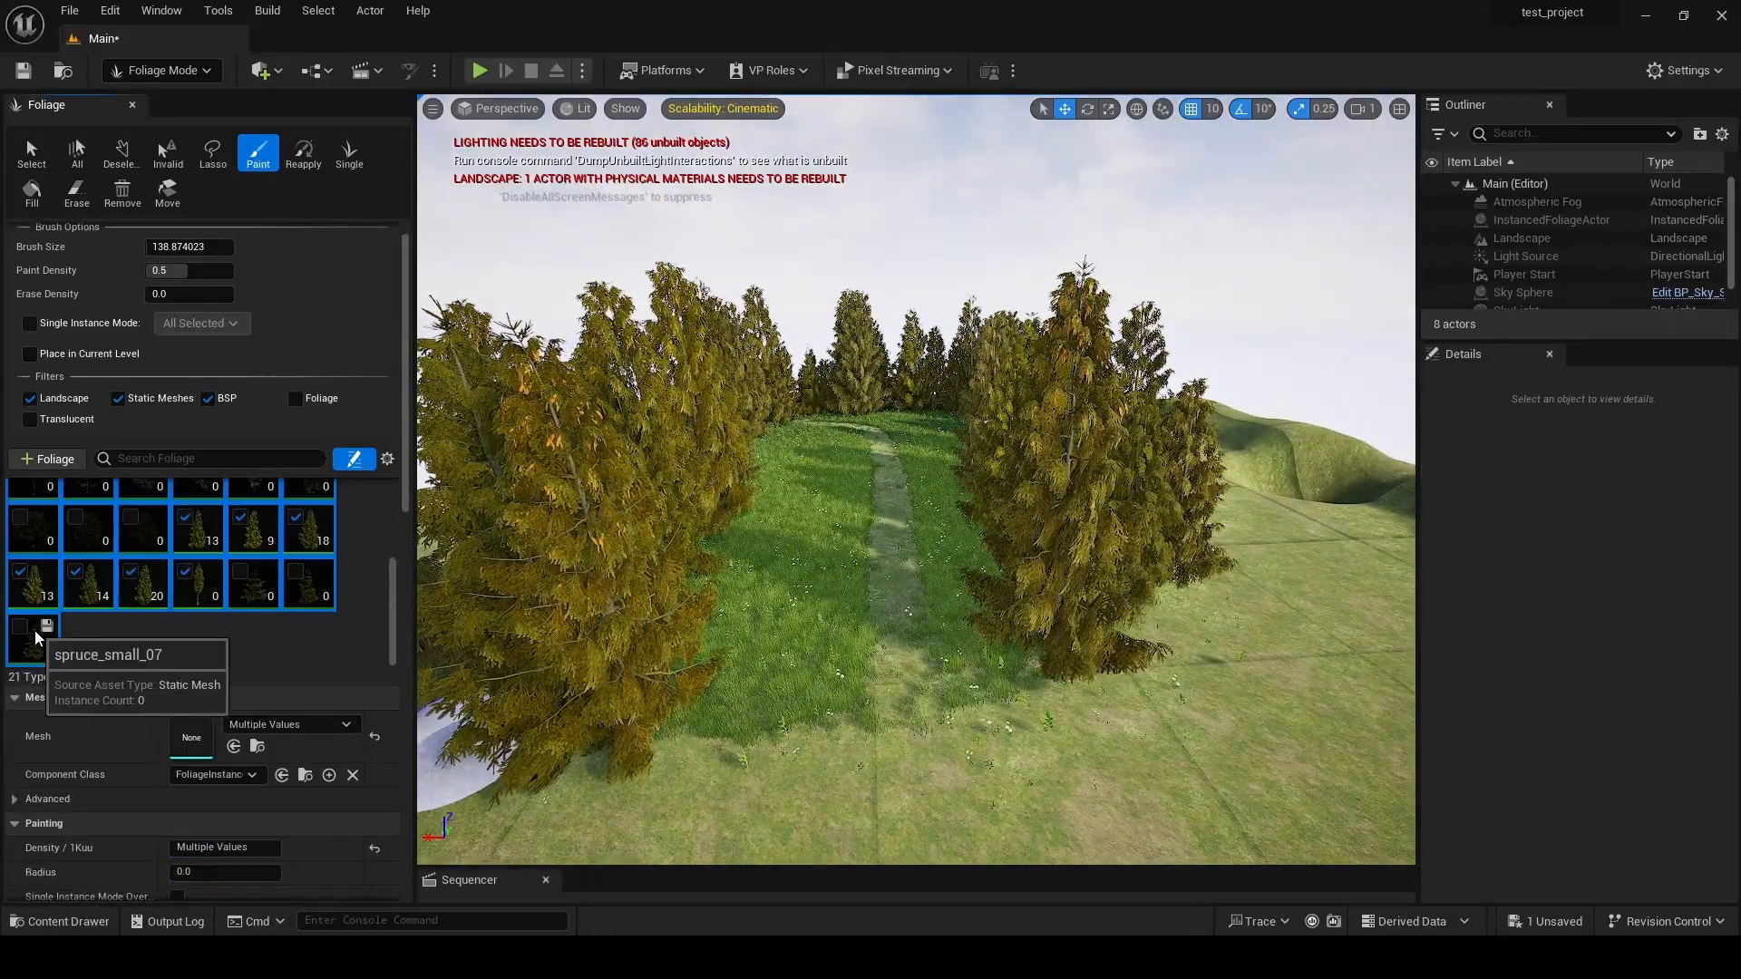
{"action": "left_click", "coordinate": [217, 848]}
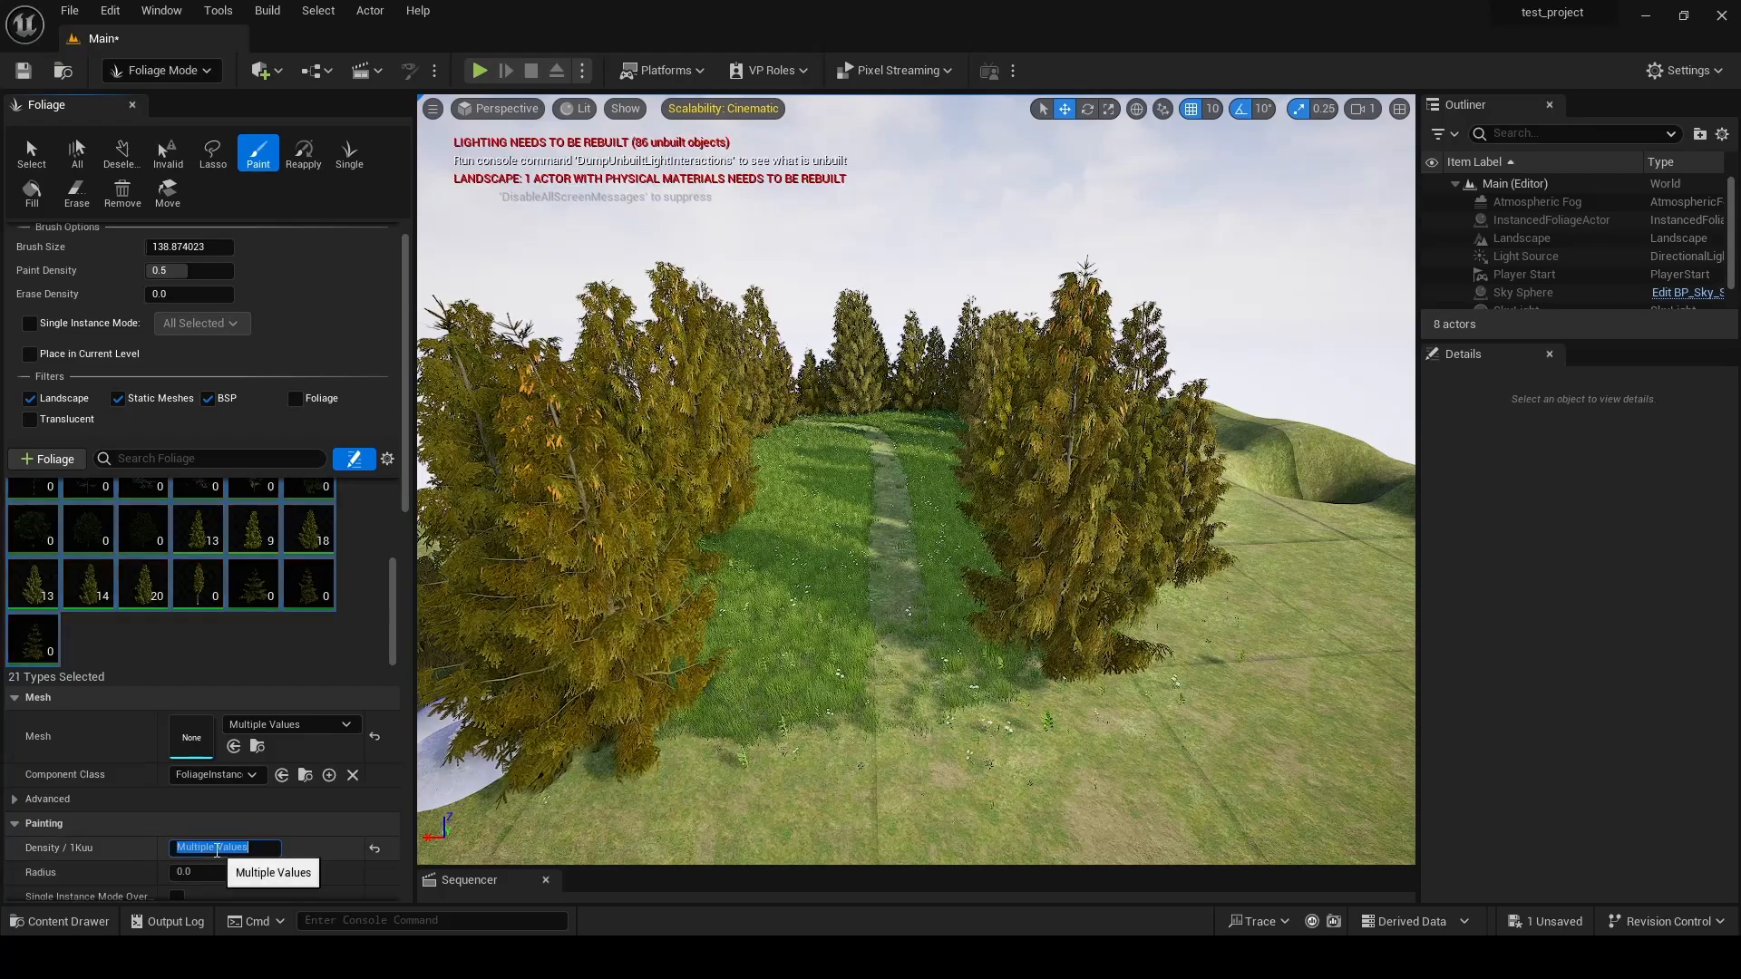
{"action": "key", "text": "Return"}
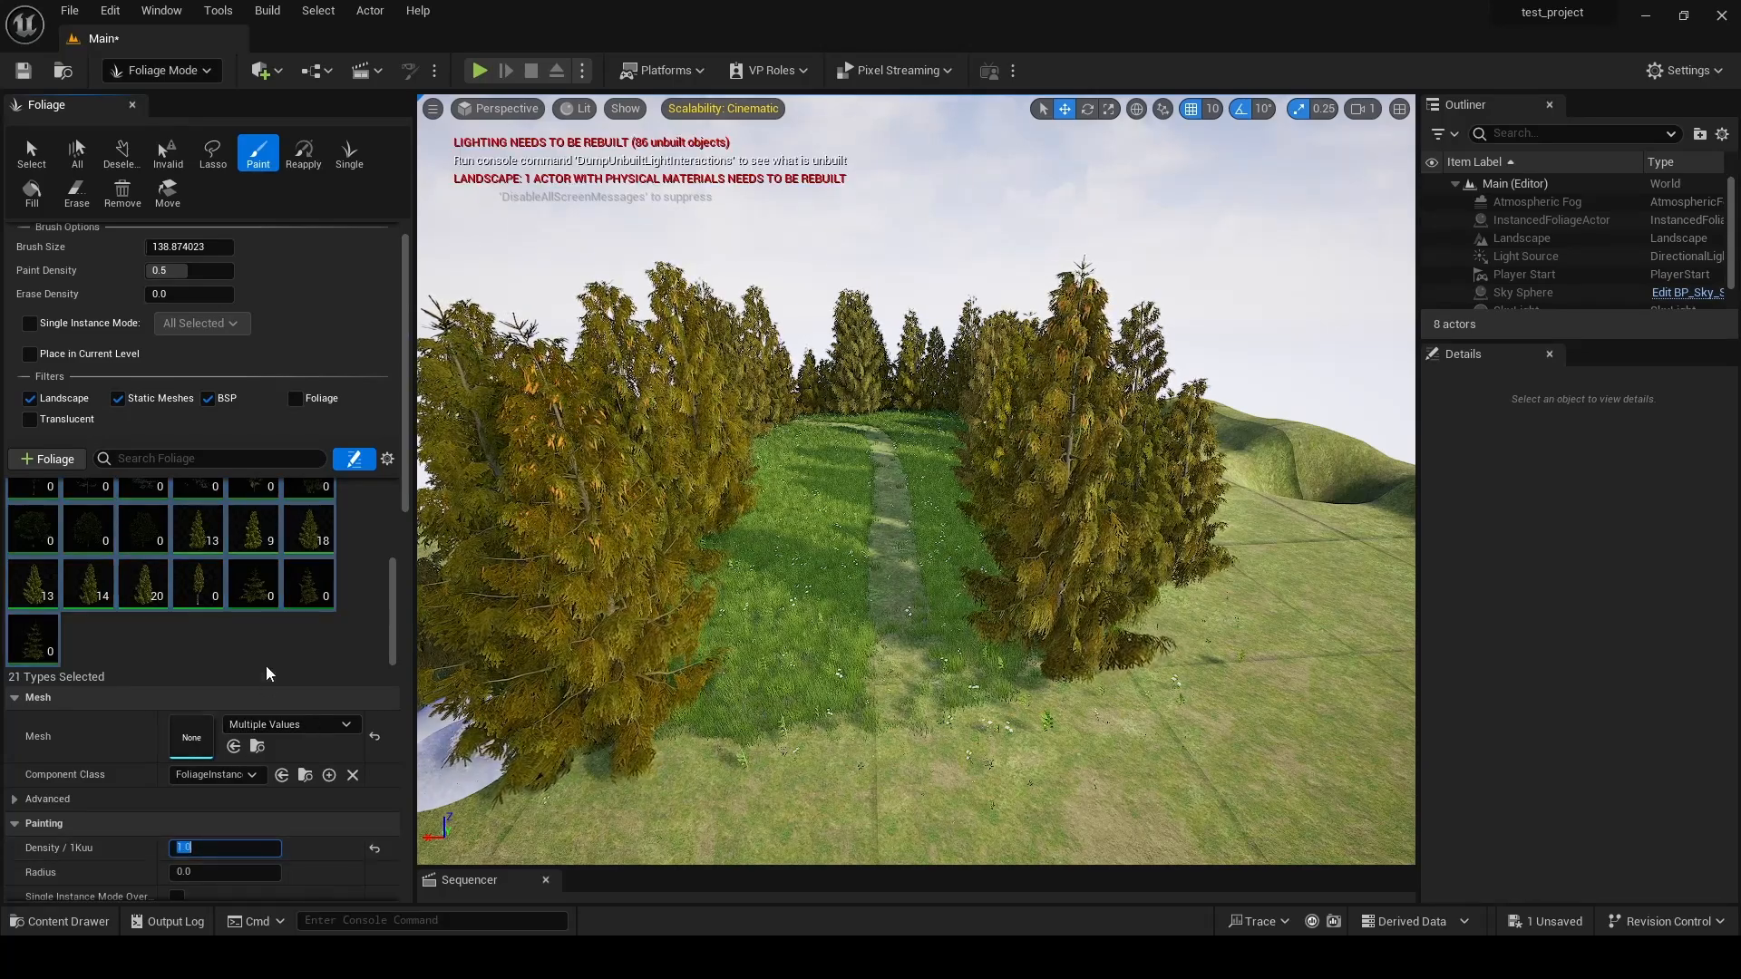
- Activate only the four types from spruce_half_03_low to spruce_small_07 and paint them sparsely on both sides of the path
{"action": "left_click", "coordinate": [199, 585]}
{"action": "left_click", "coordinate": [41, 646], "text": "shift"}
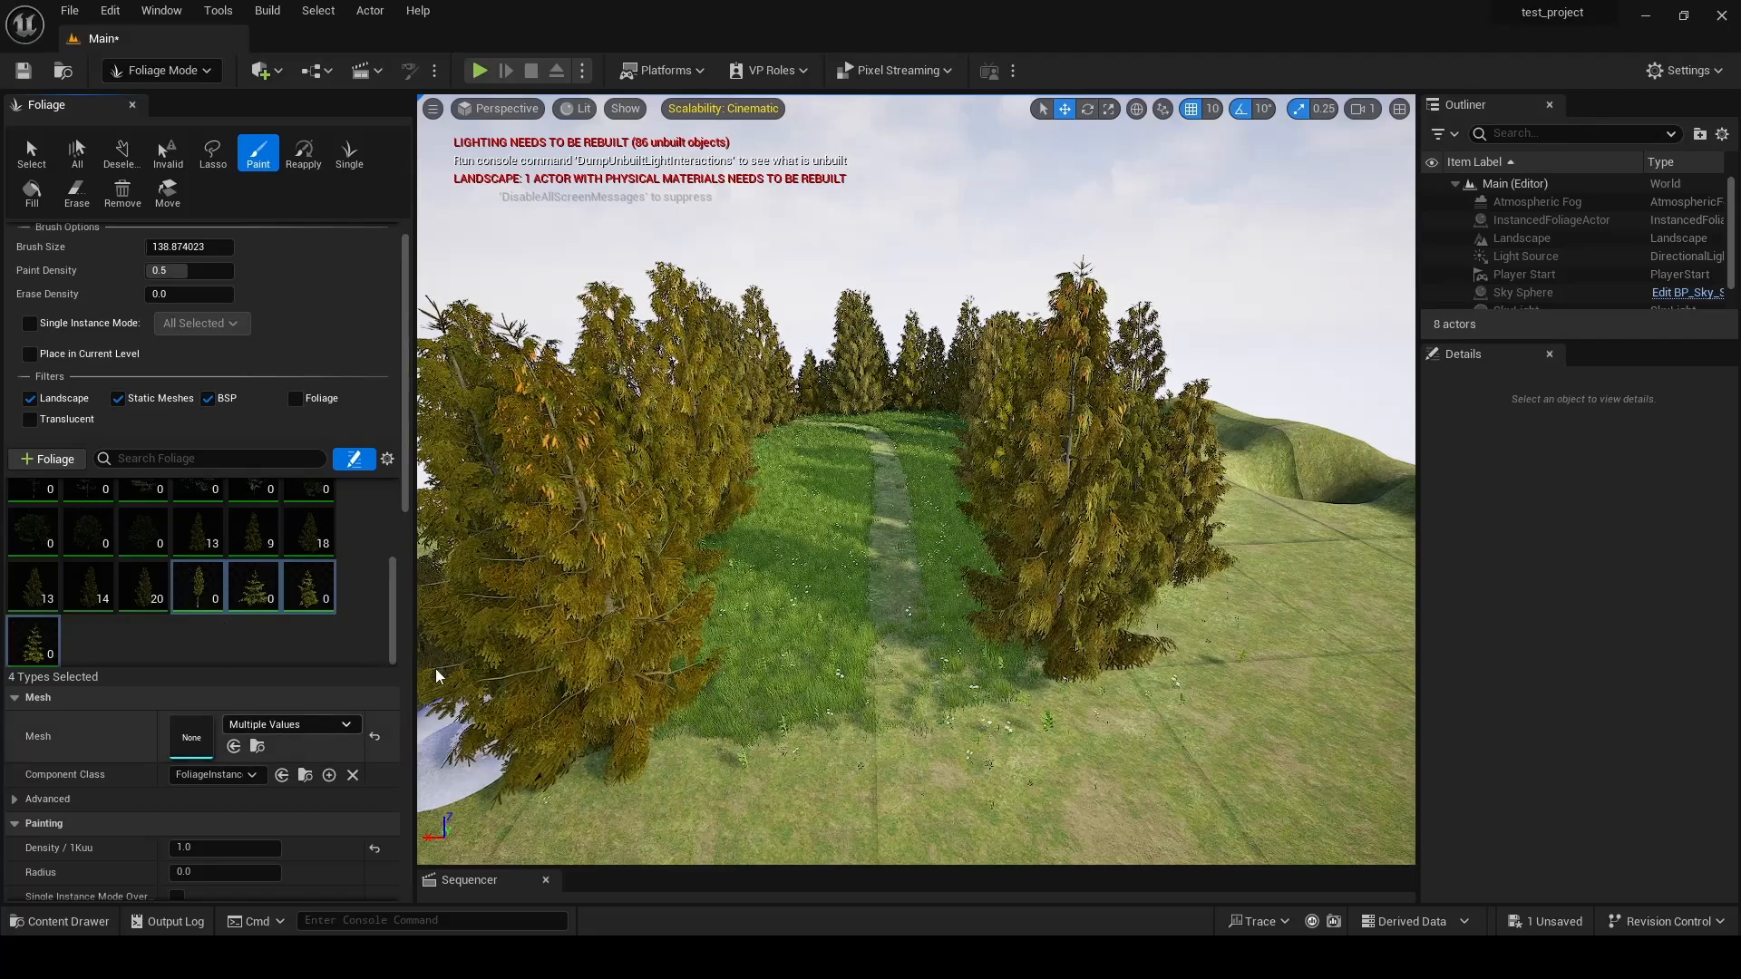
{"action": "mouse_move", "coordinate": [822, 590]}
{"action": "left_mouse_down"}
{"action": "mouse_move", "coordinate": [777, 524]}
{"action": "mouse_move", "coordinate": [817, 474]}
{"action": "left_mouse_up"}
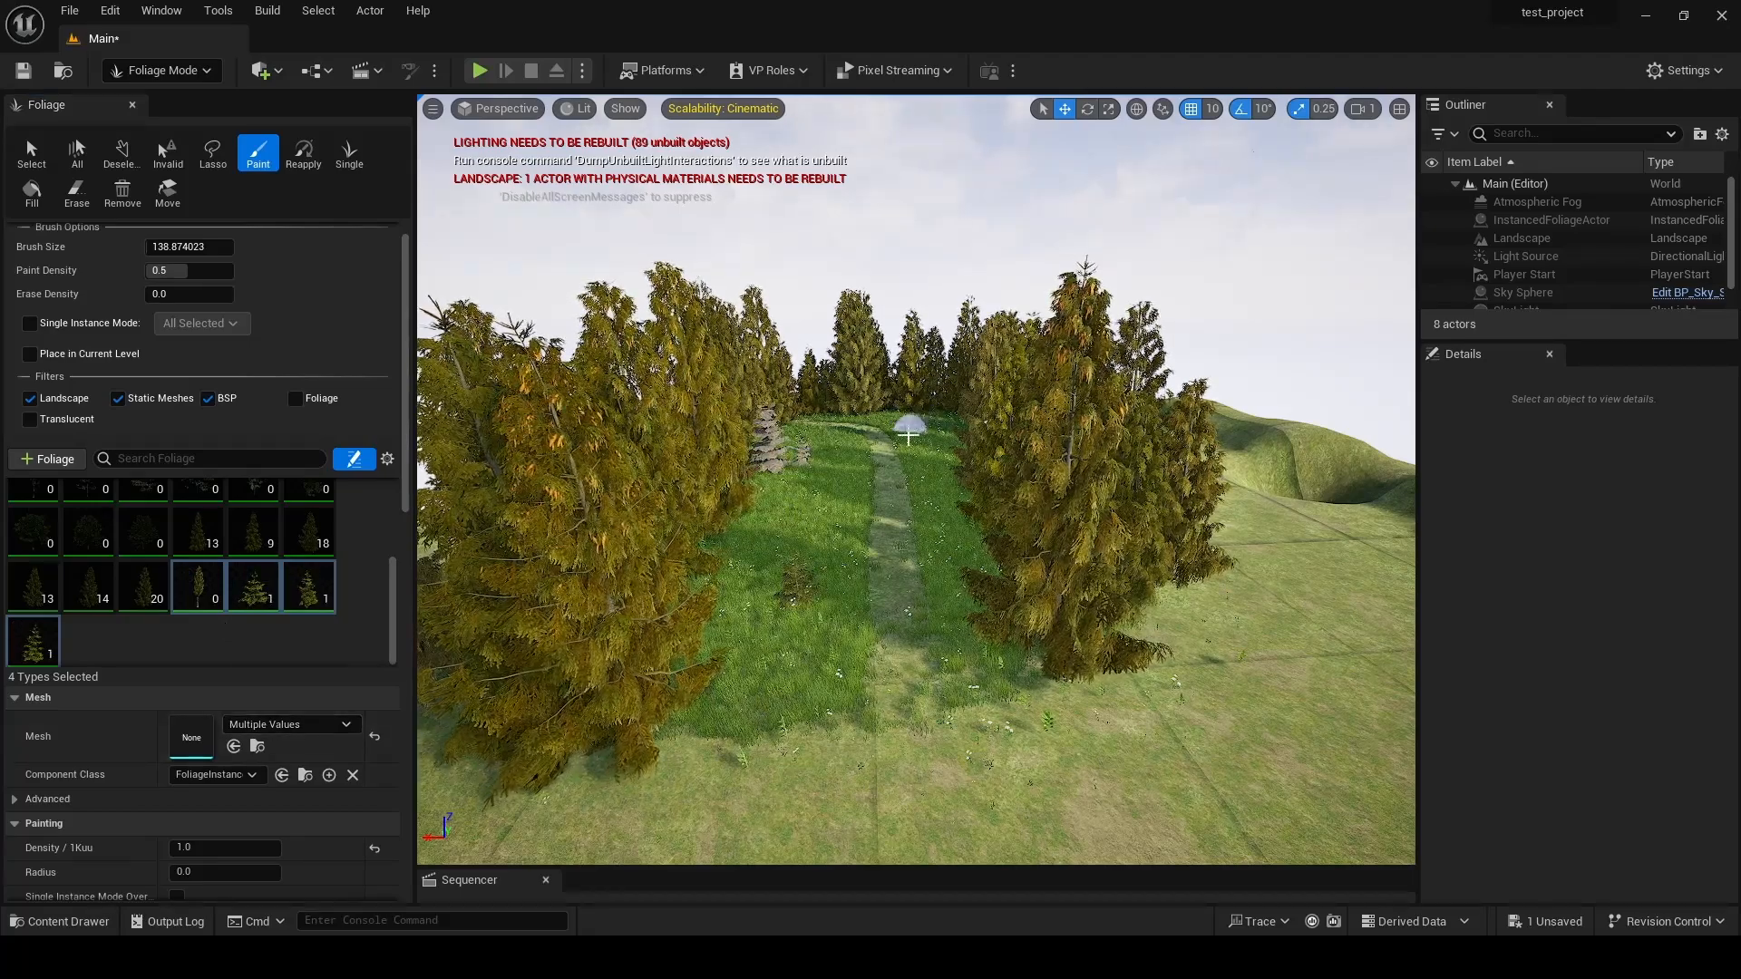
{"action": "left_click", "coordinate": [908, 435]}
{"action": "left_click", "coordinate": [797, 504]}
{"action": "left_click", "coordinate": [831, 457]}
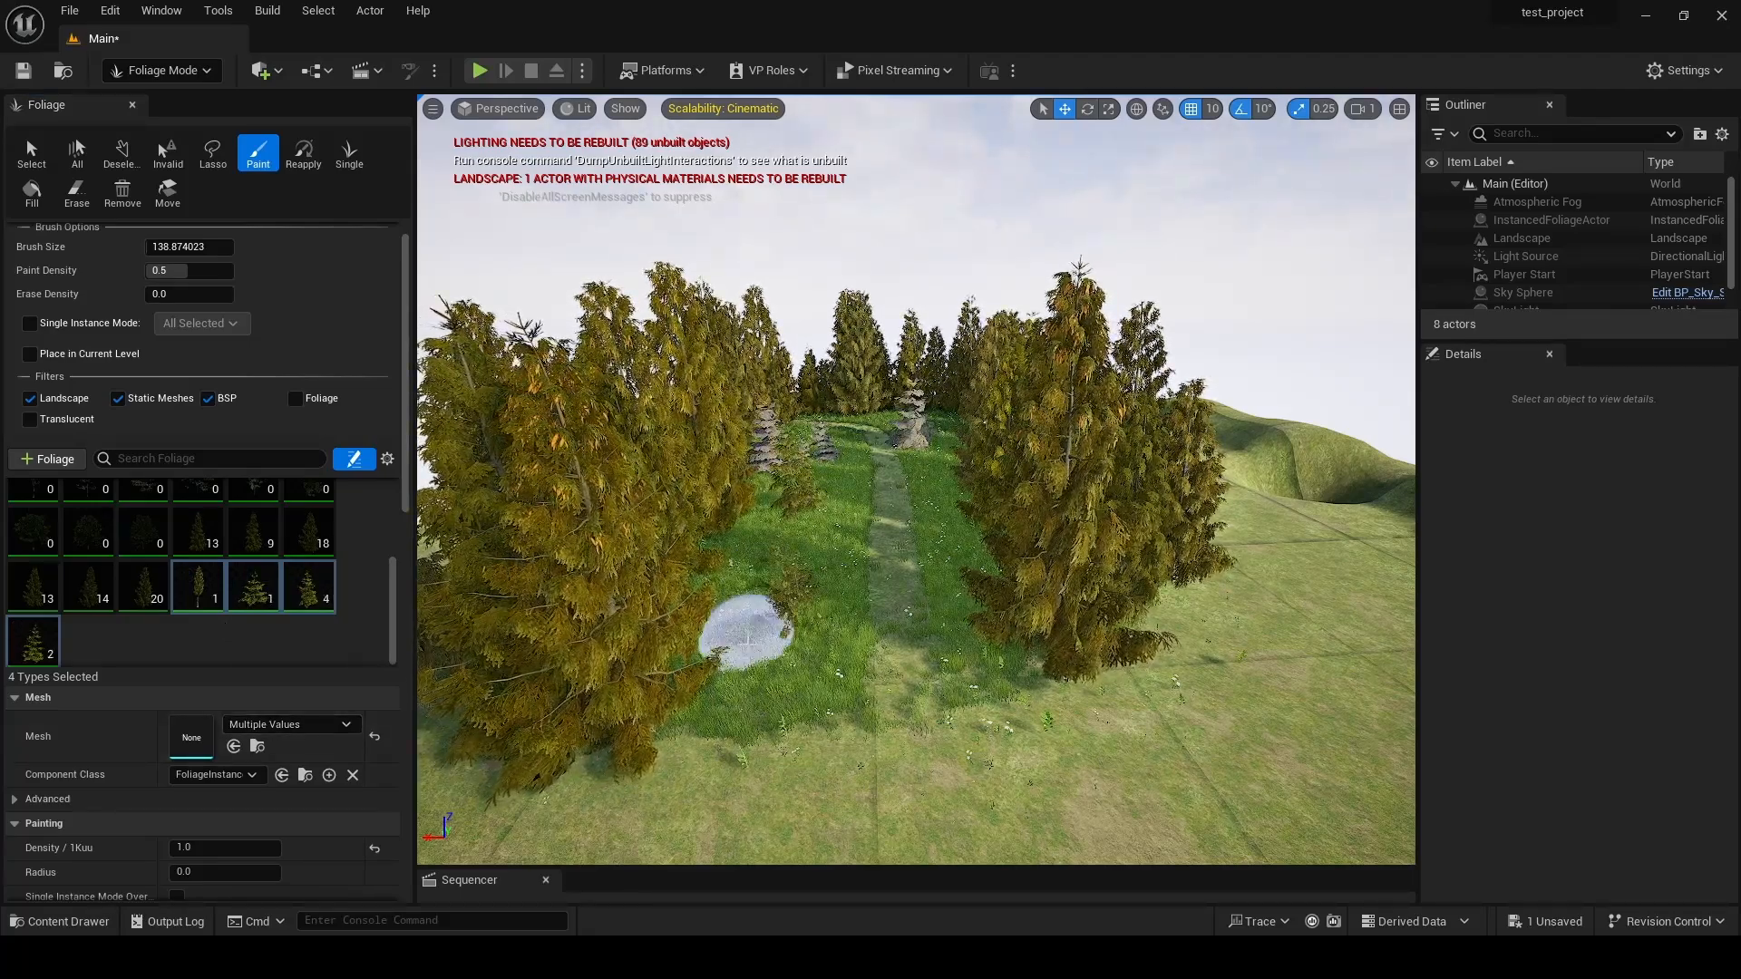
{"action": "left_click", "coordinate": [748, 640]}
{"action": "left_click", "coordinate": [951, 544]}
{"action": "left_click", "coordinate": [932, 461]}
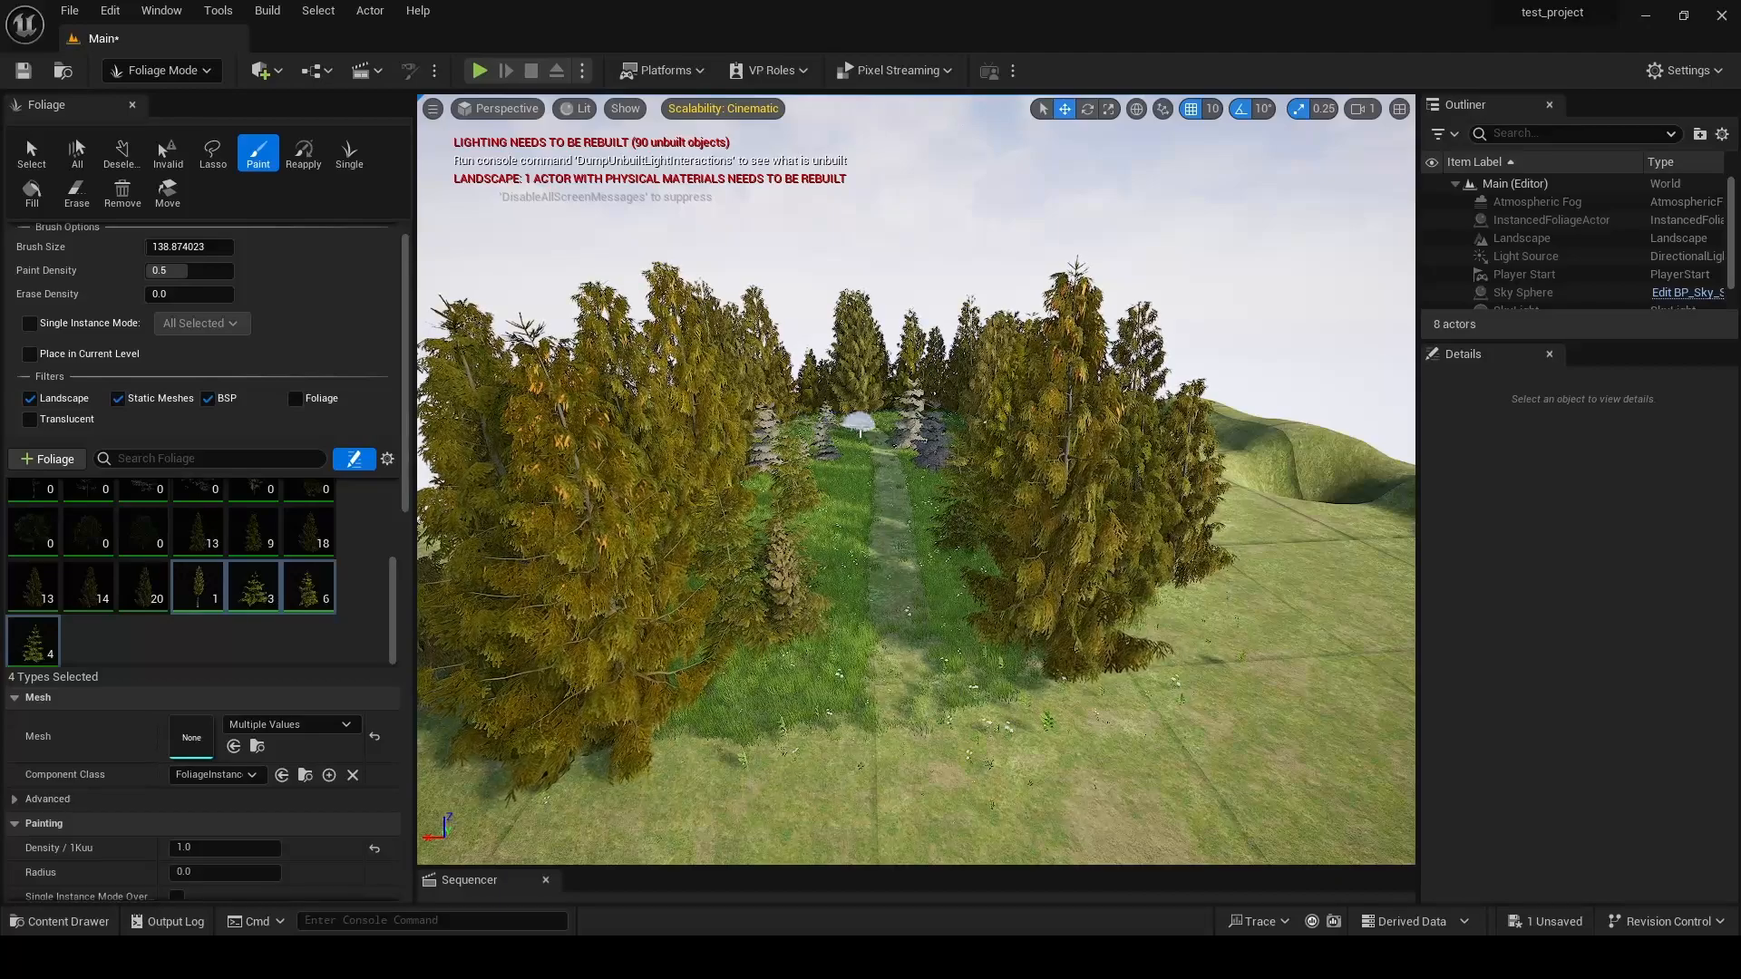
{"action": "left_click", "coordinate": [860, 427]}
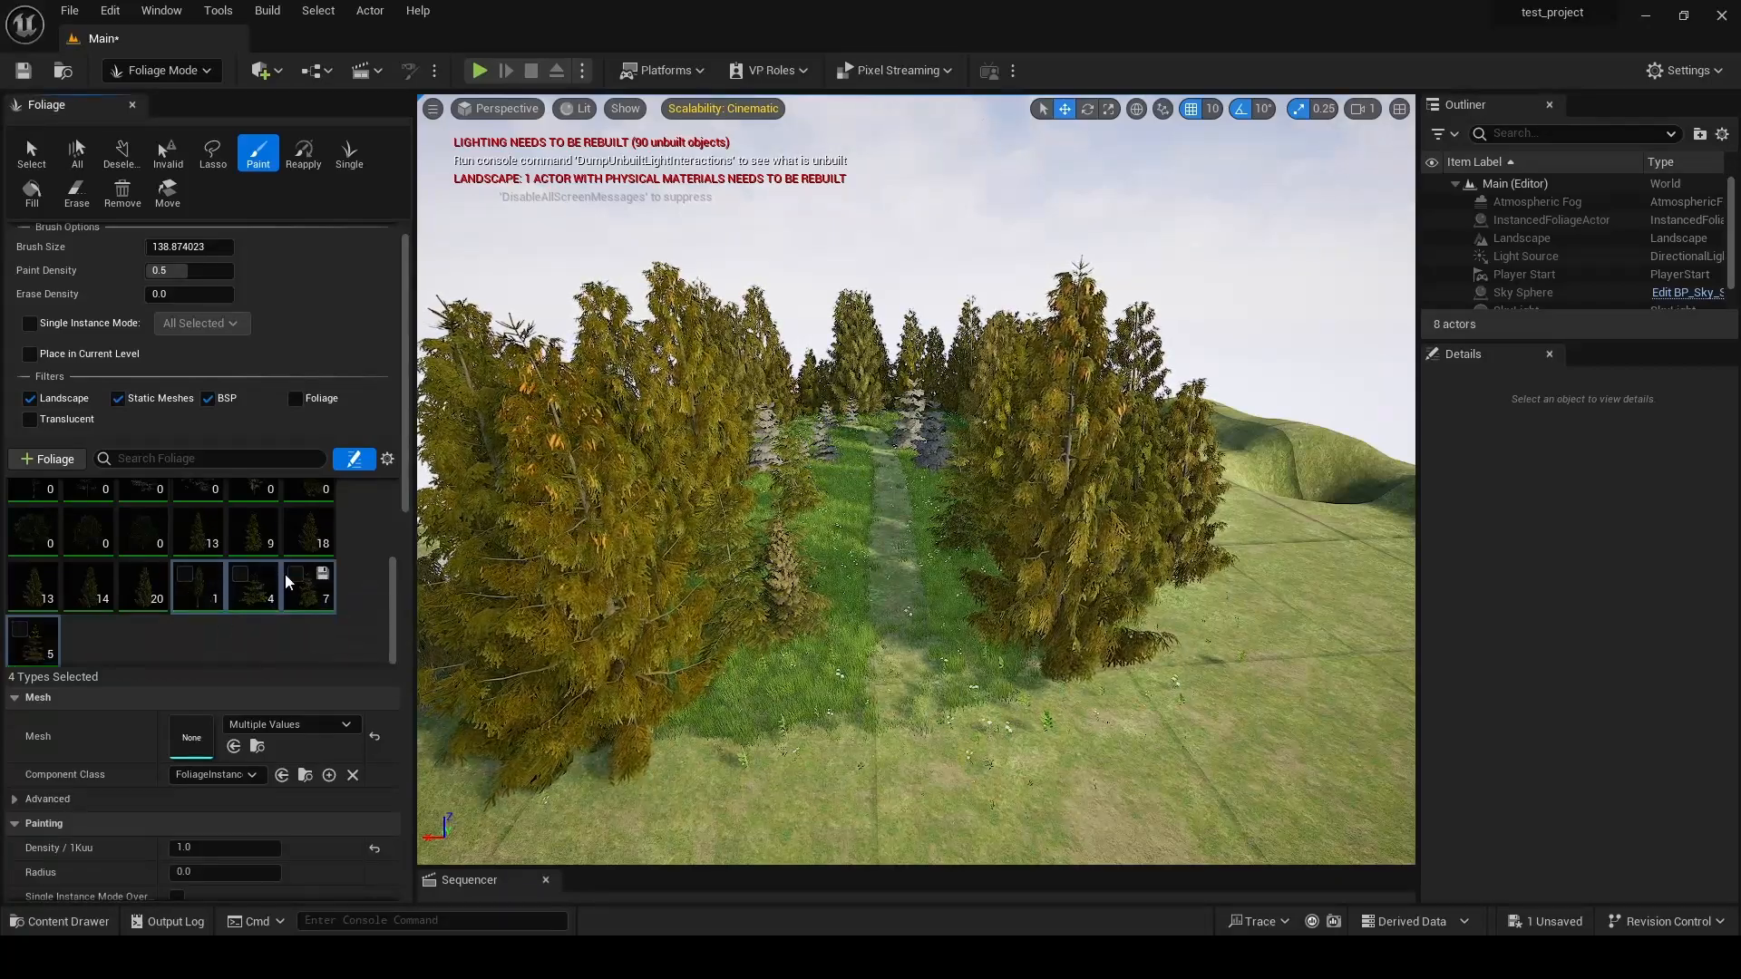
- Activate only spruce_half_03_low and paint a few single trees near the path
{"action": "left_click", "coordinate": [199, 588]}
{"action": "left_click", "coordinate": [241, 574]}
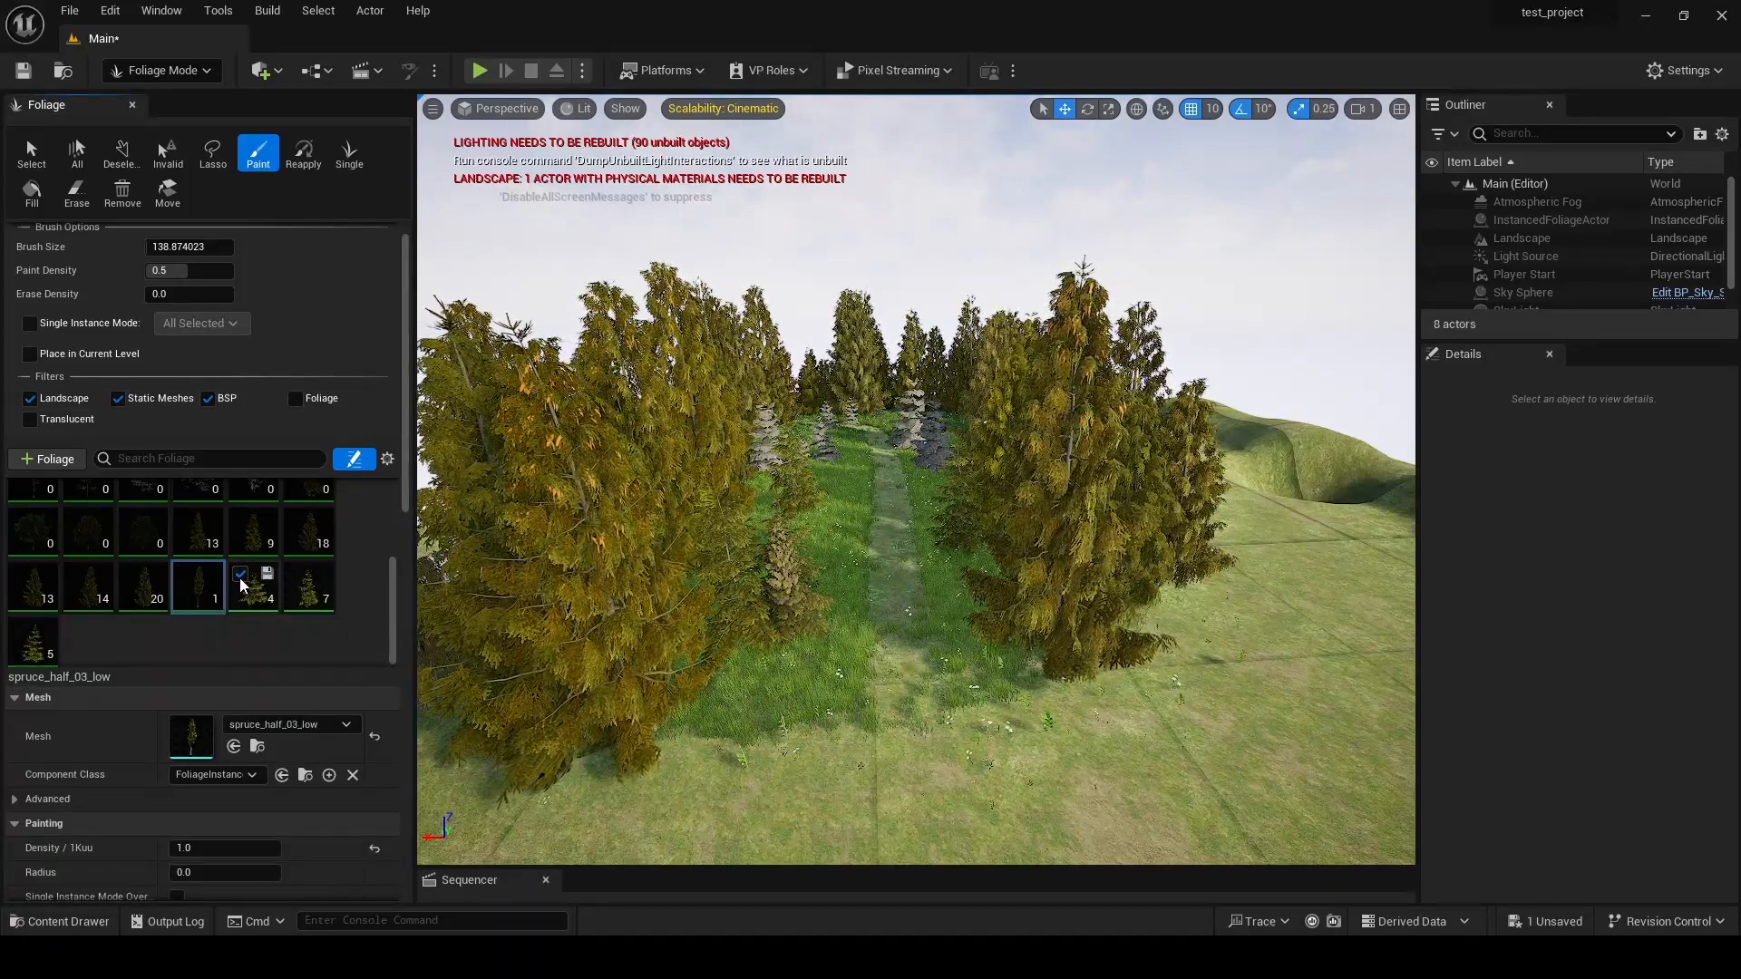
{"action": "left_click", "coordinate": [814, 537]}
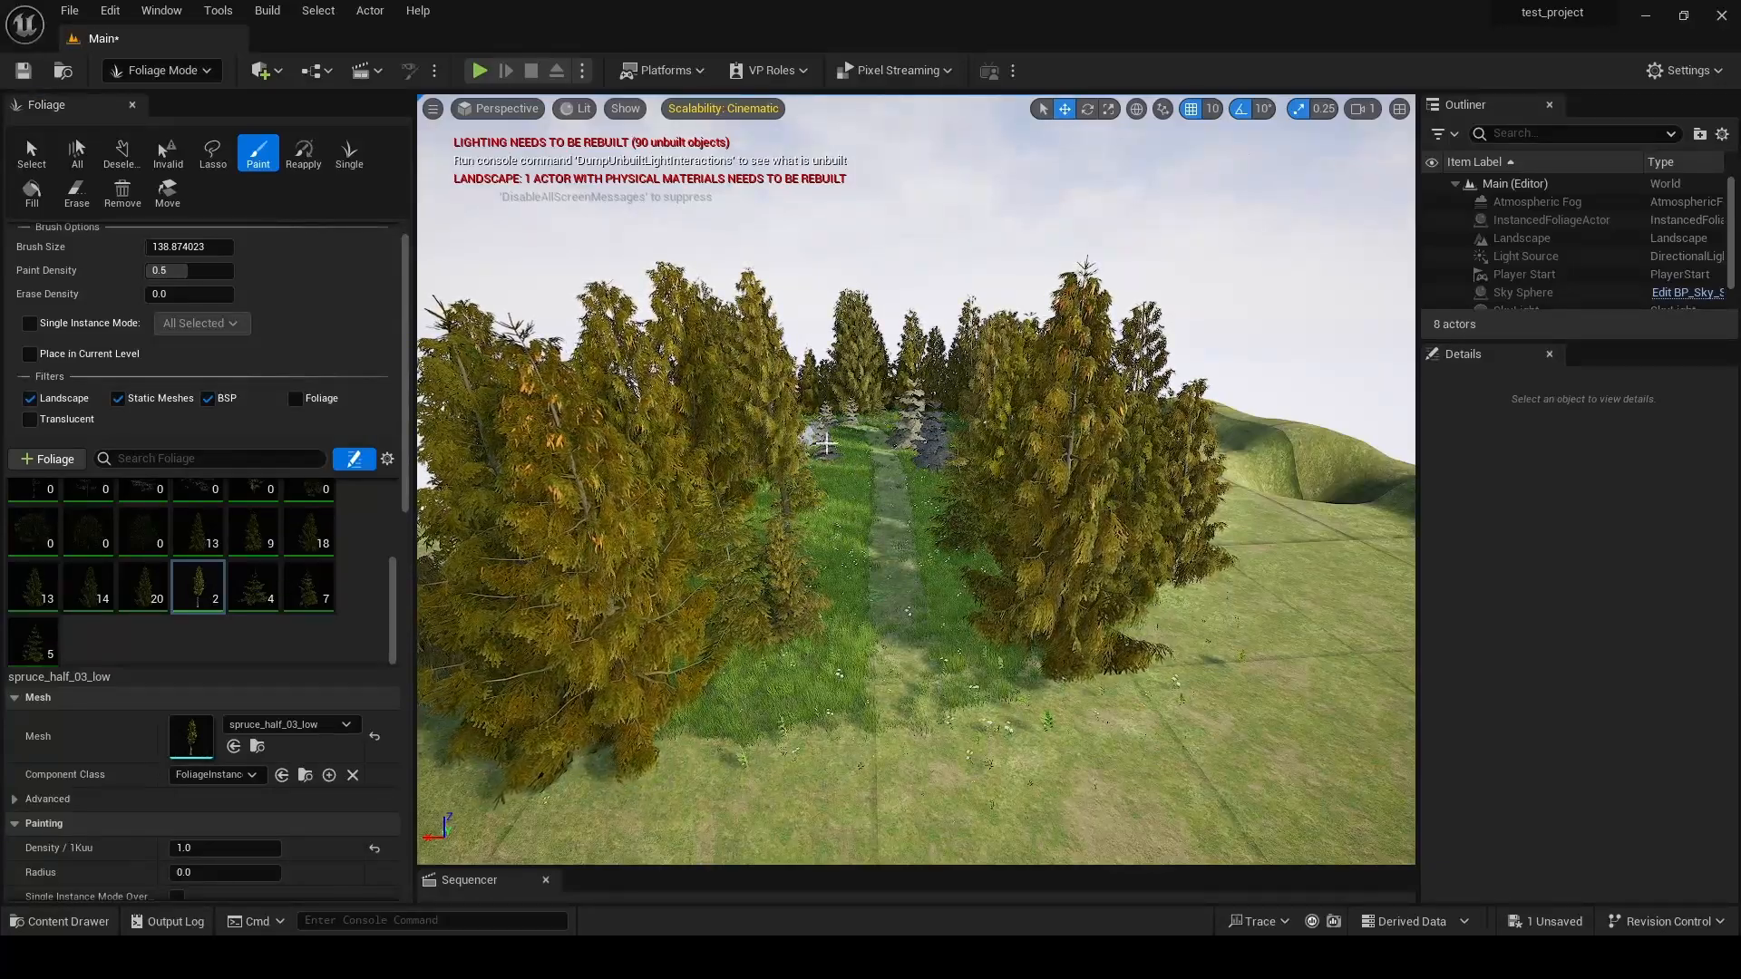
{"action": "left_click", "coordinate": [826, 444]}
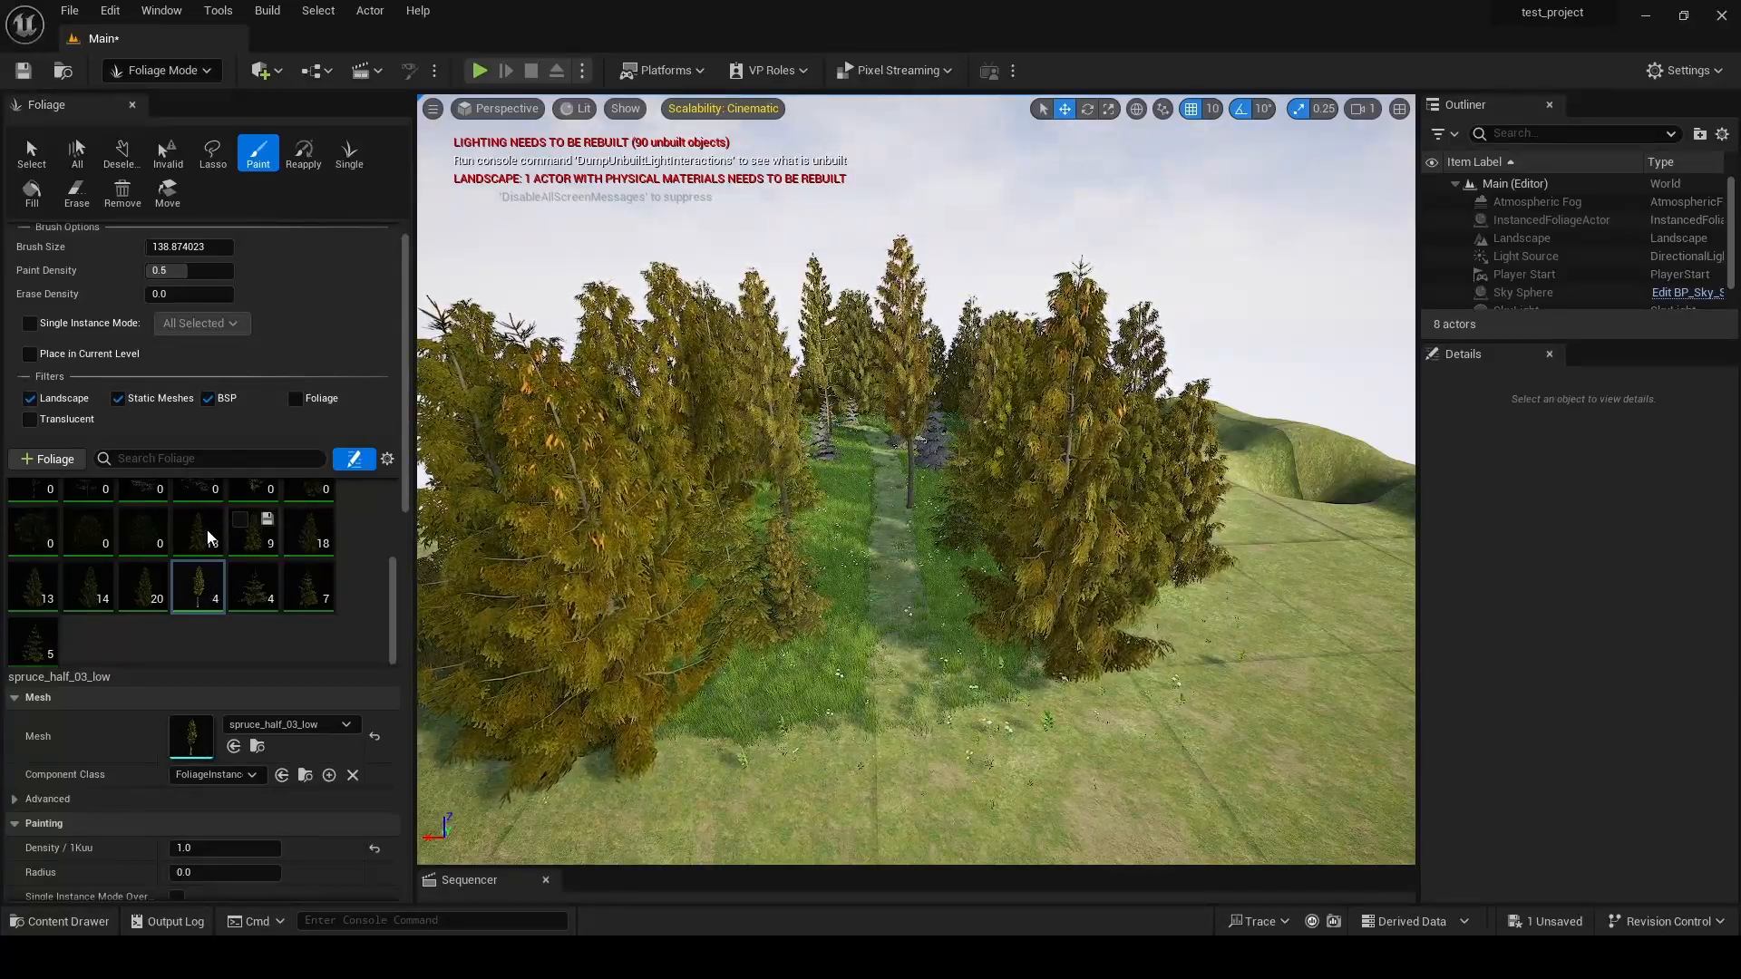
- Activate only the four consecutive tree types ending with SM_Northern_Red_Oak_08 and paint a few among the spruces beside the path
{"action": "left_click", "coordinate": [142, 531]}
{"action": "scroll", "coordinate": [245, 590], "scroll_direction": "up", "scroll_amount": 2}
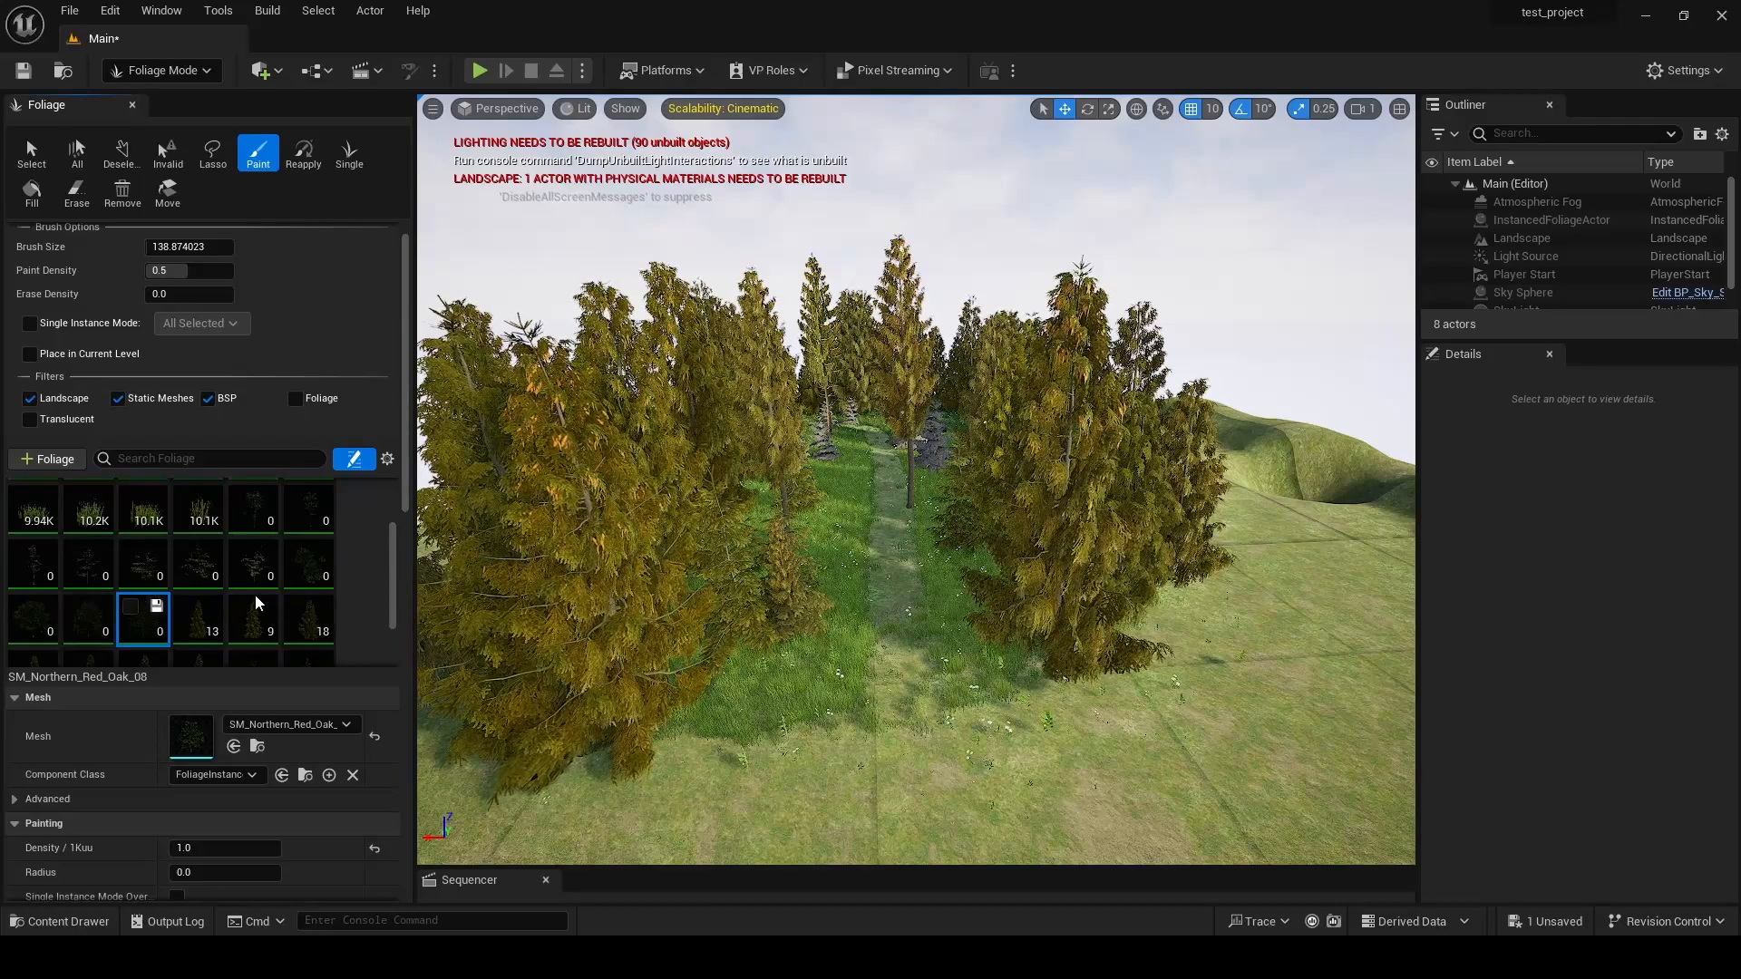
{"action": "left_click", "coordinate": [309, 564], "text": "shift"}
{"action": "left_click", "coordinate": [812, 485]}
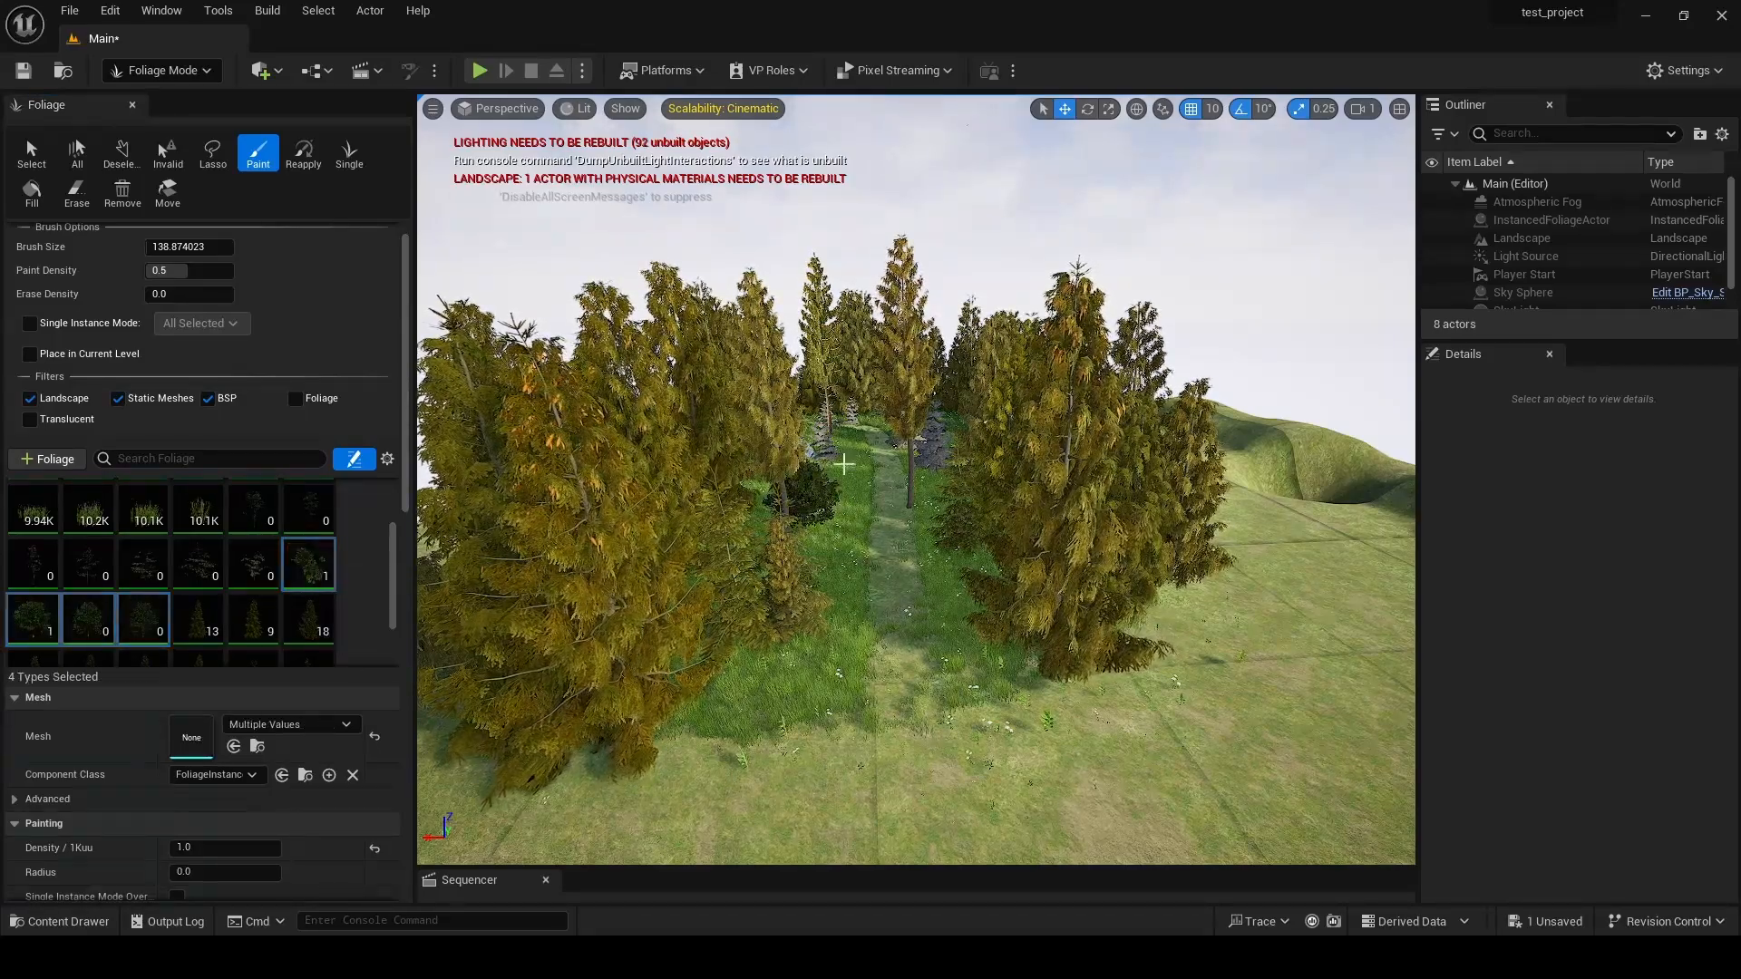
{"action": "left_click", "coordinate": [843, 464]}
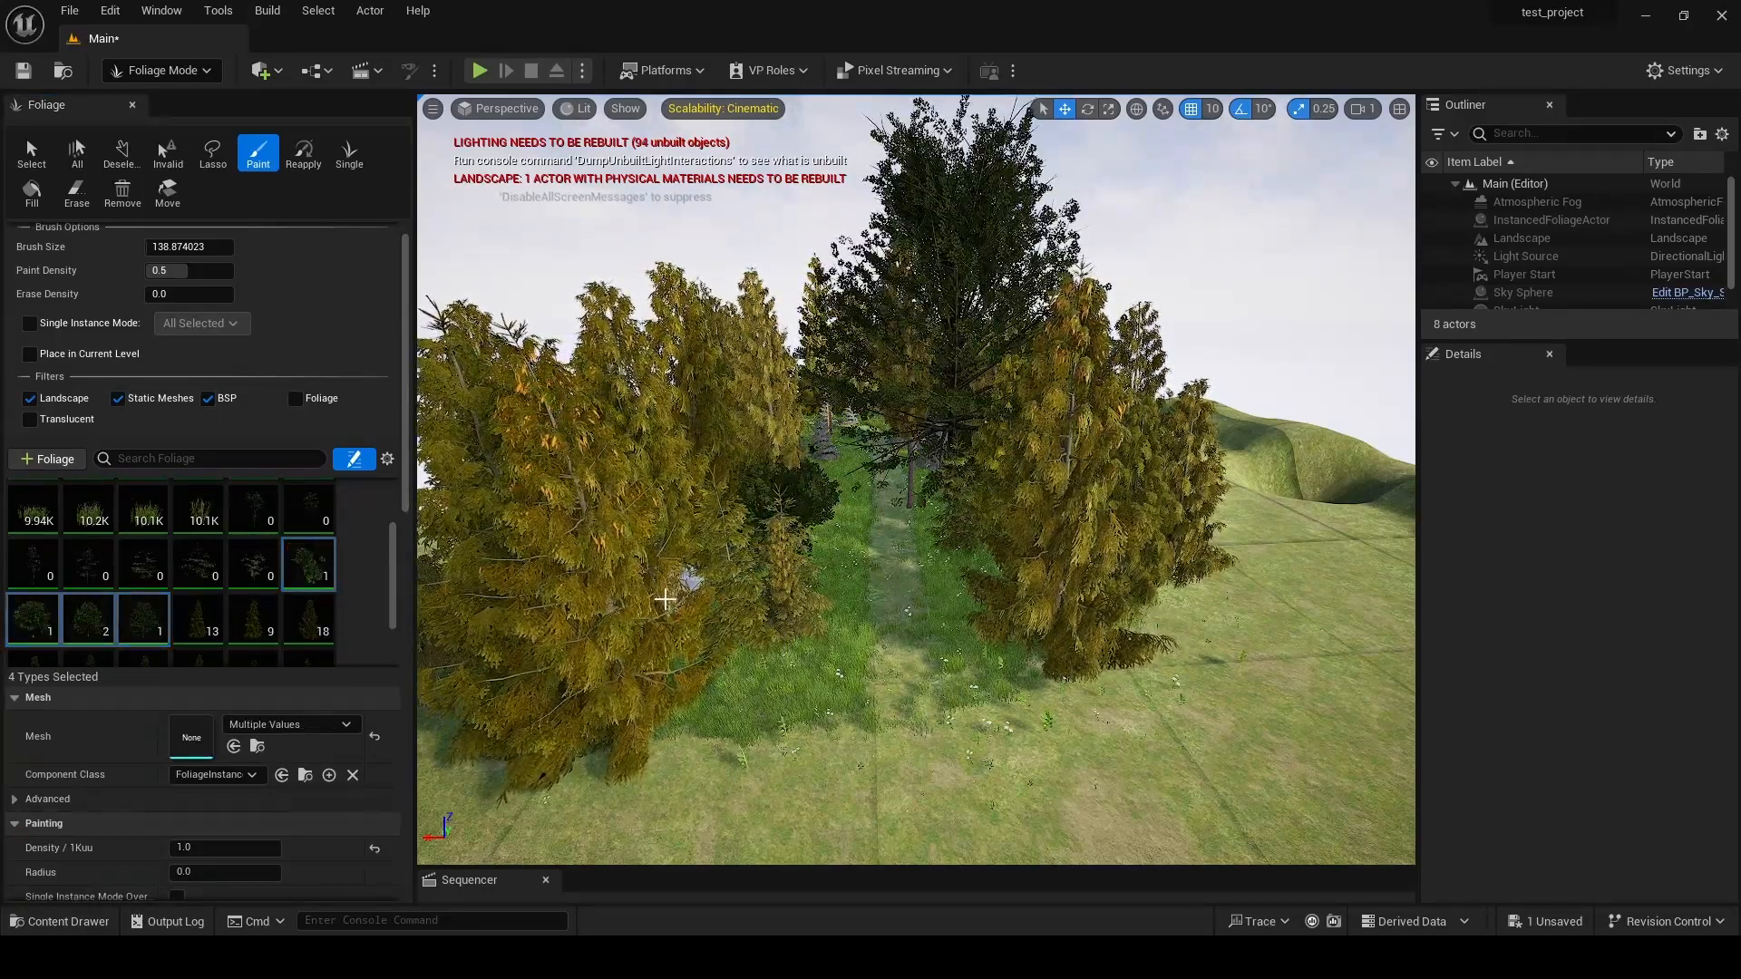
{"action": "left_click", "coordinate": [665, 600]}
- Activate only the seven European beech types ending with SM_EuropeanBeech_Seedling_02_PP and paint them on both sides of the path's near end
{"action": "left_click", "coordinate": [253, 562]}
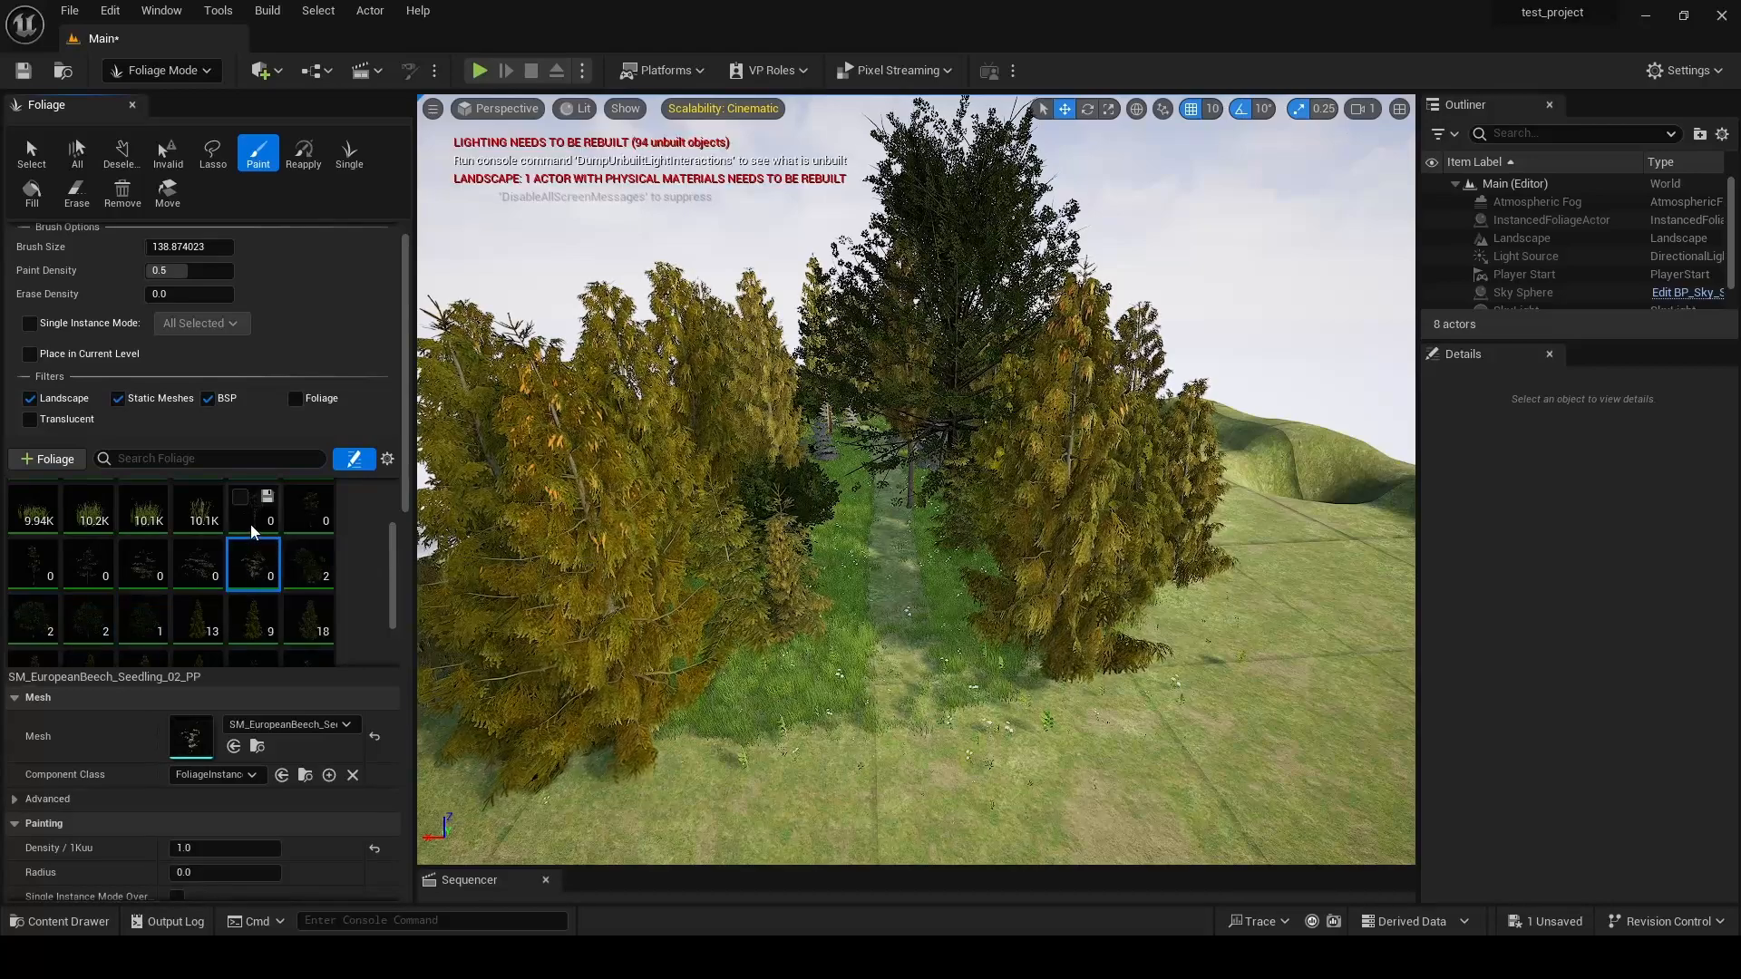
{"action": "left_click", "coordinate": [252, 531], "text": "shift"}
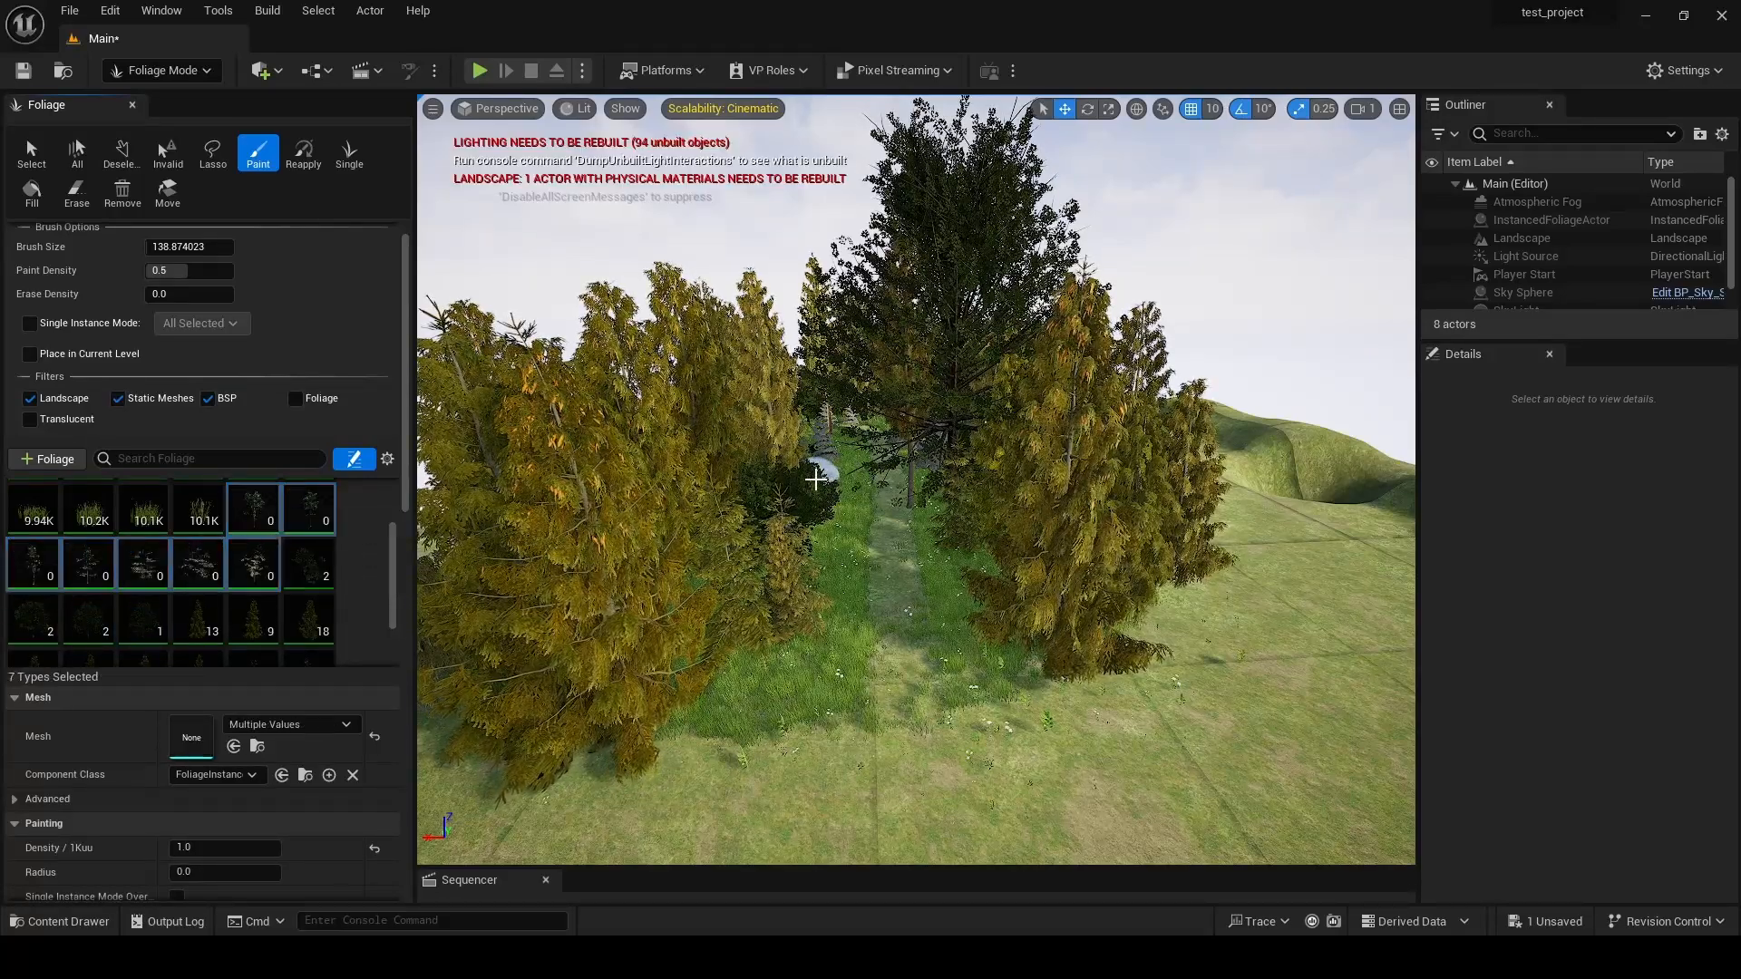
{"action": "left_click", "coordinate": [744, 553]}
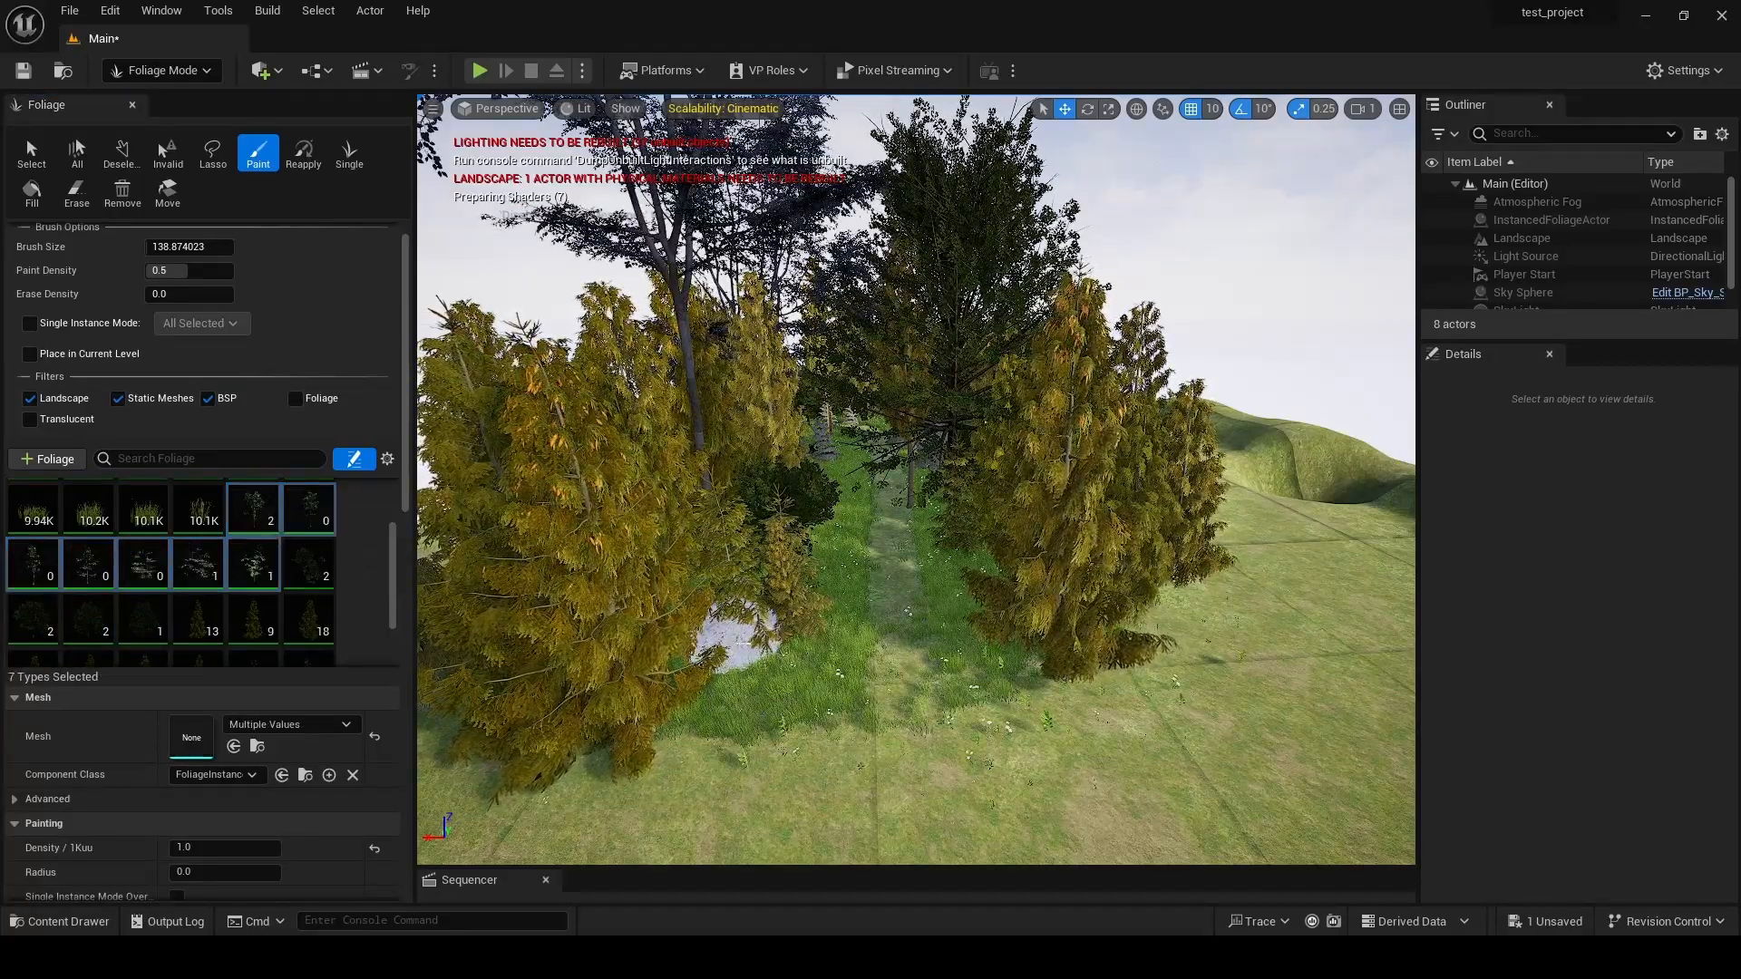
{"action": "left_click", "coordinate": [739, 669]}
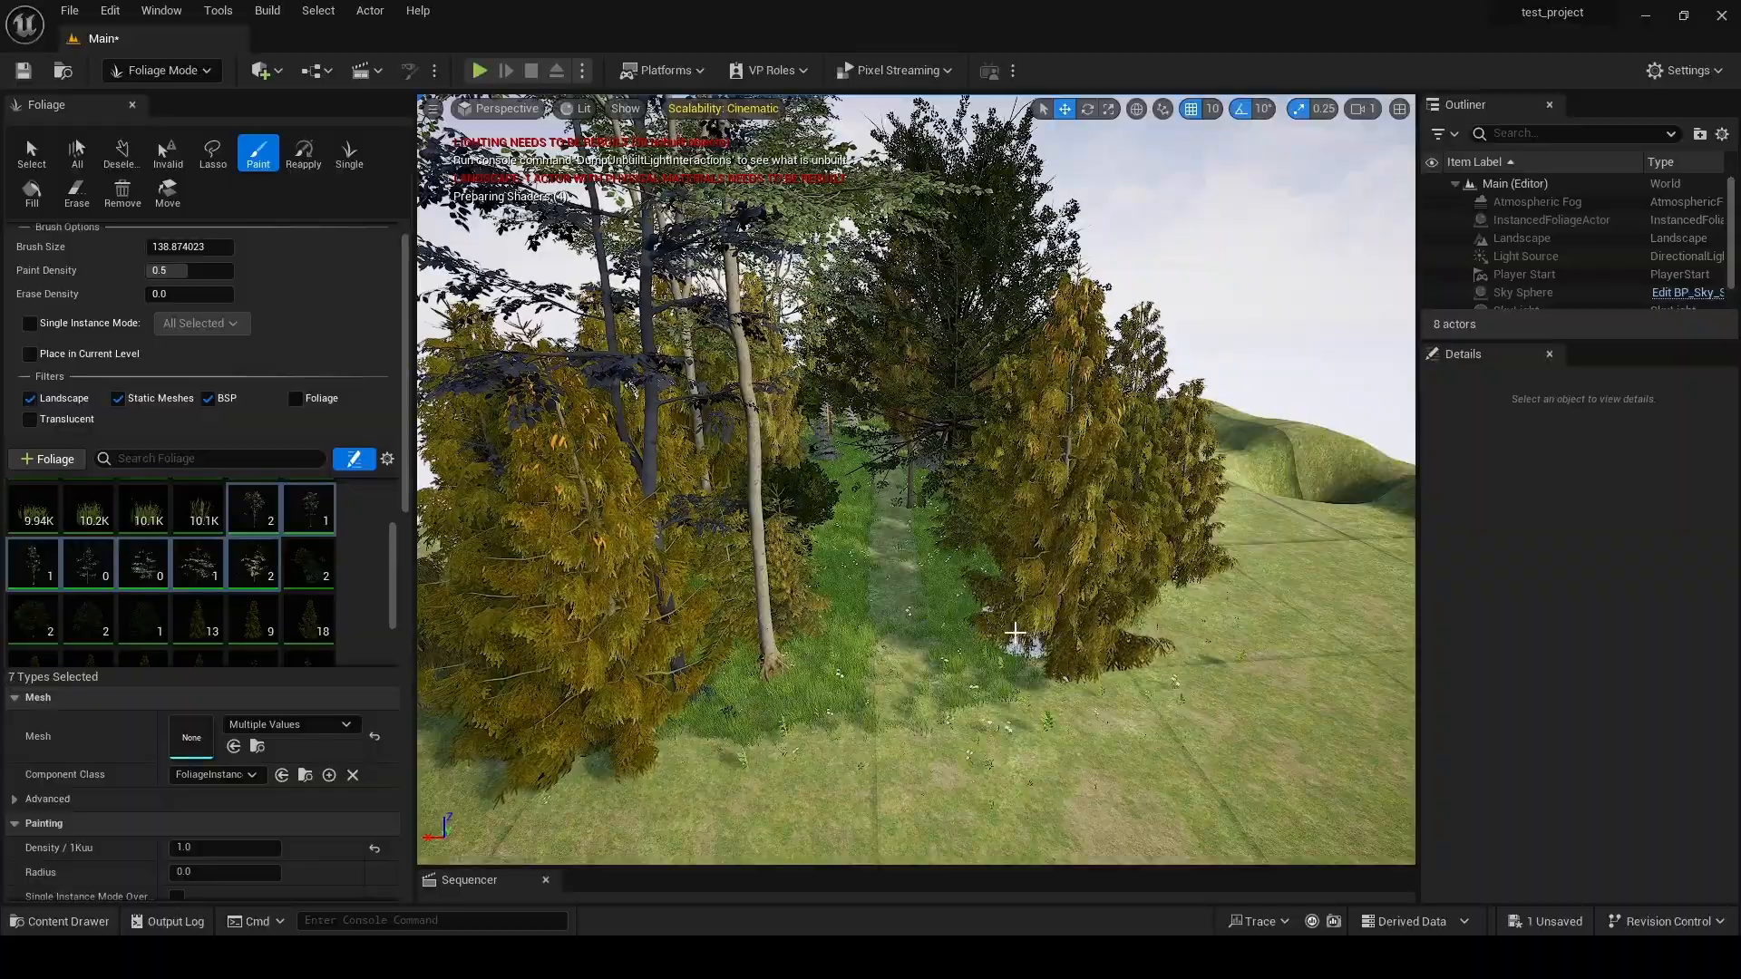
{"action": "left_click", "coordinate": [1014, 632]}
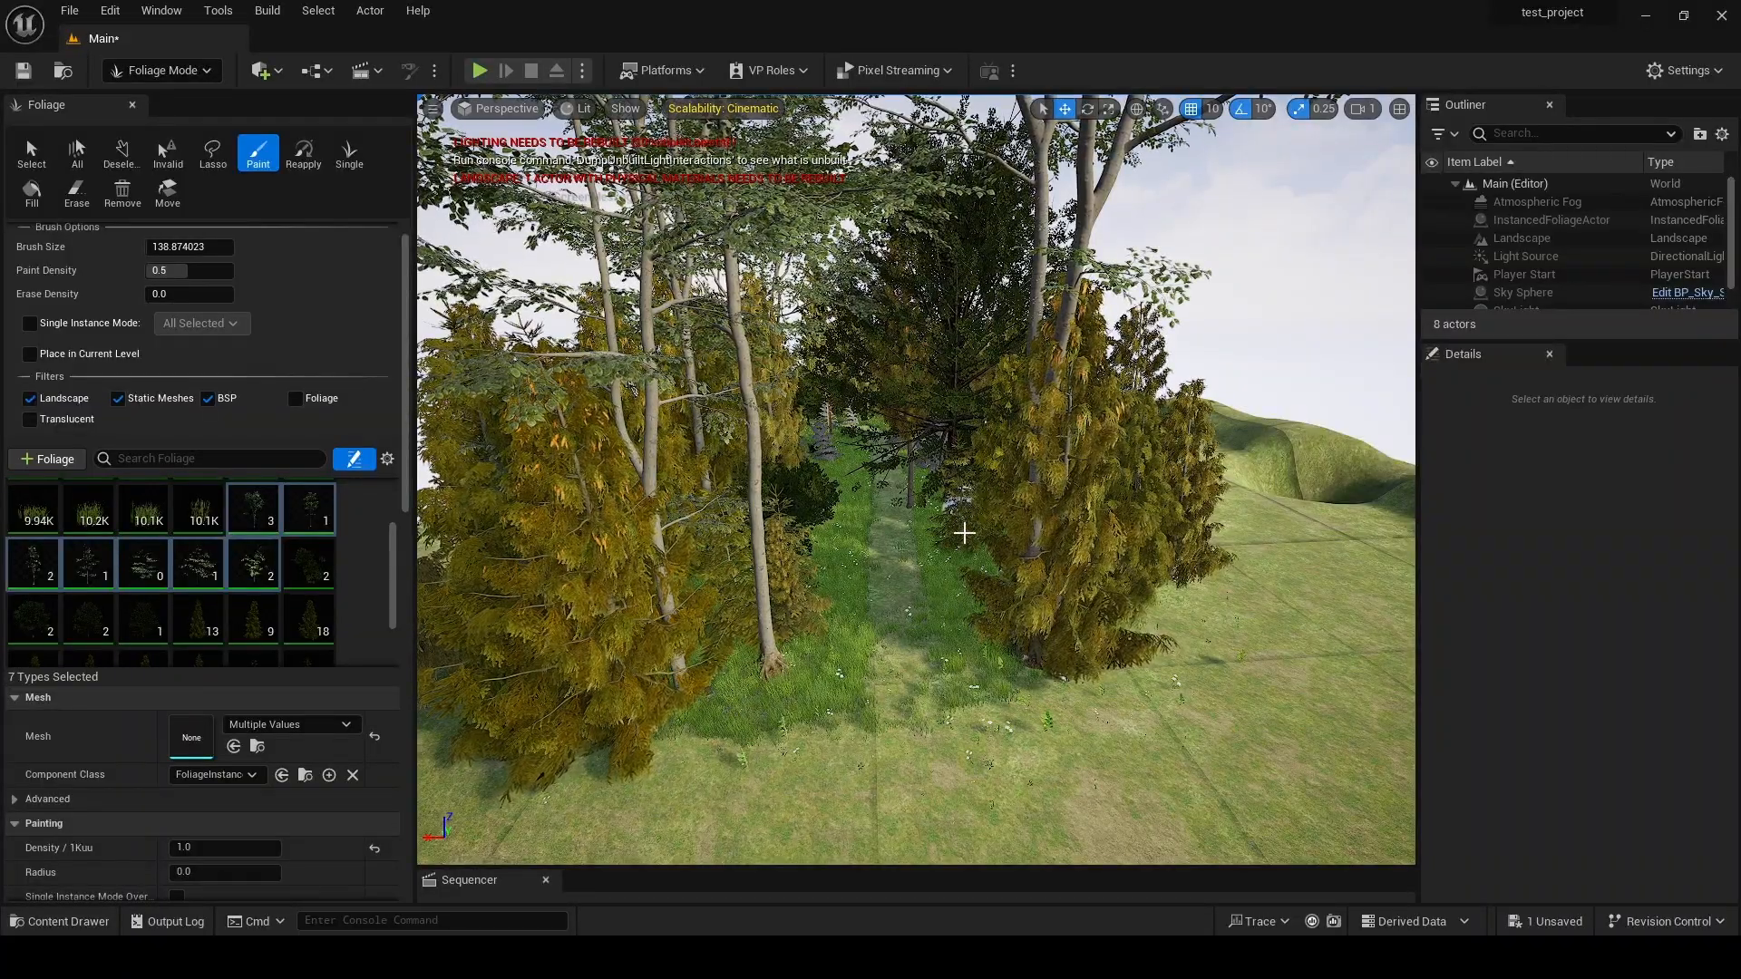
- Paint more beech trees across the middle of the meadow between the spruces
{"action": "key", "text": "w"}
{"action": "mouse_move", "coordinate": [954, 514]}
{"action": "right_mouse_down"}
{"action": "mouse_move", "coordinate": [997, 535]}
{"action": "mouse_move", "coordinate": [1170, 544]}
{"action": "mouse_move", "coordinate": [966, 608]}
{"action": "right_mouse_up"}
{"action": "key", "text": "s"}
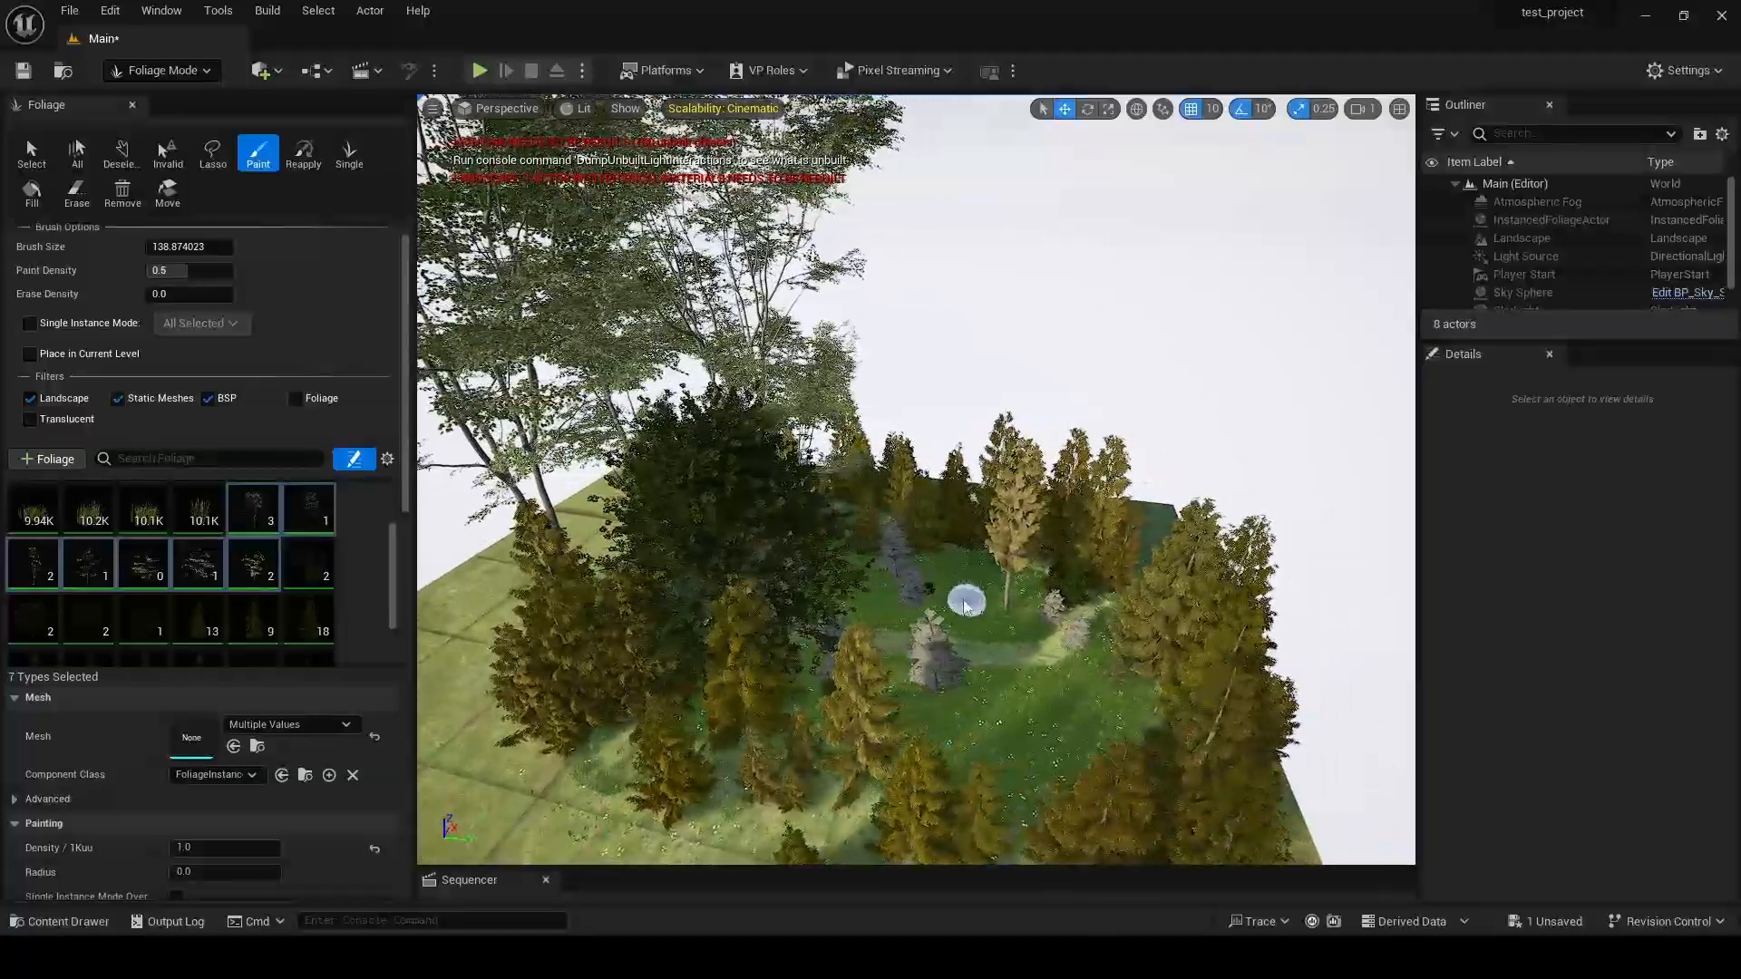
{"action": "mouse_move", "coordinate": [933, 641]}
{"action": "left_mouse_down"}
{"action": "mouse_move", "coordinate": [988, 731]}
{"action": "mouse_move", "coordinate": [1037, 750]}
{"action": "mouse_move", "coordinate": [892, 735]}
{"action": "mouse_move", "coordinate": [960, 711]}
{"action": "left_mouse_up"}
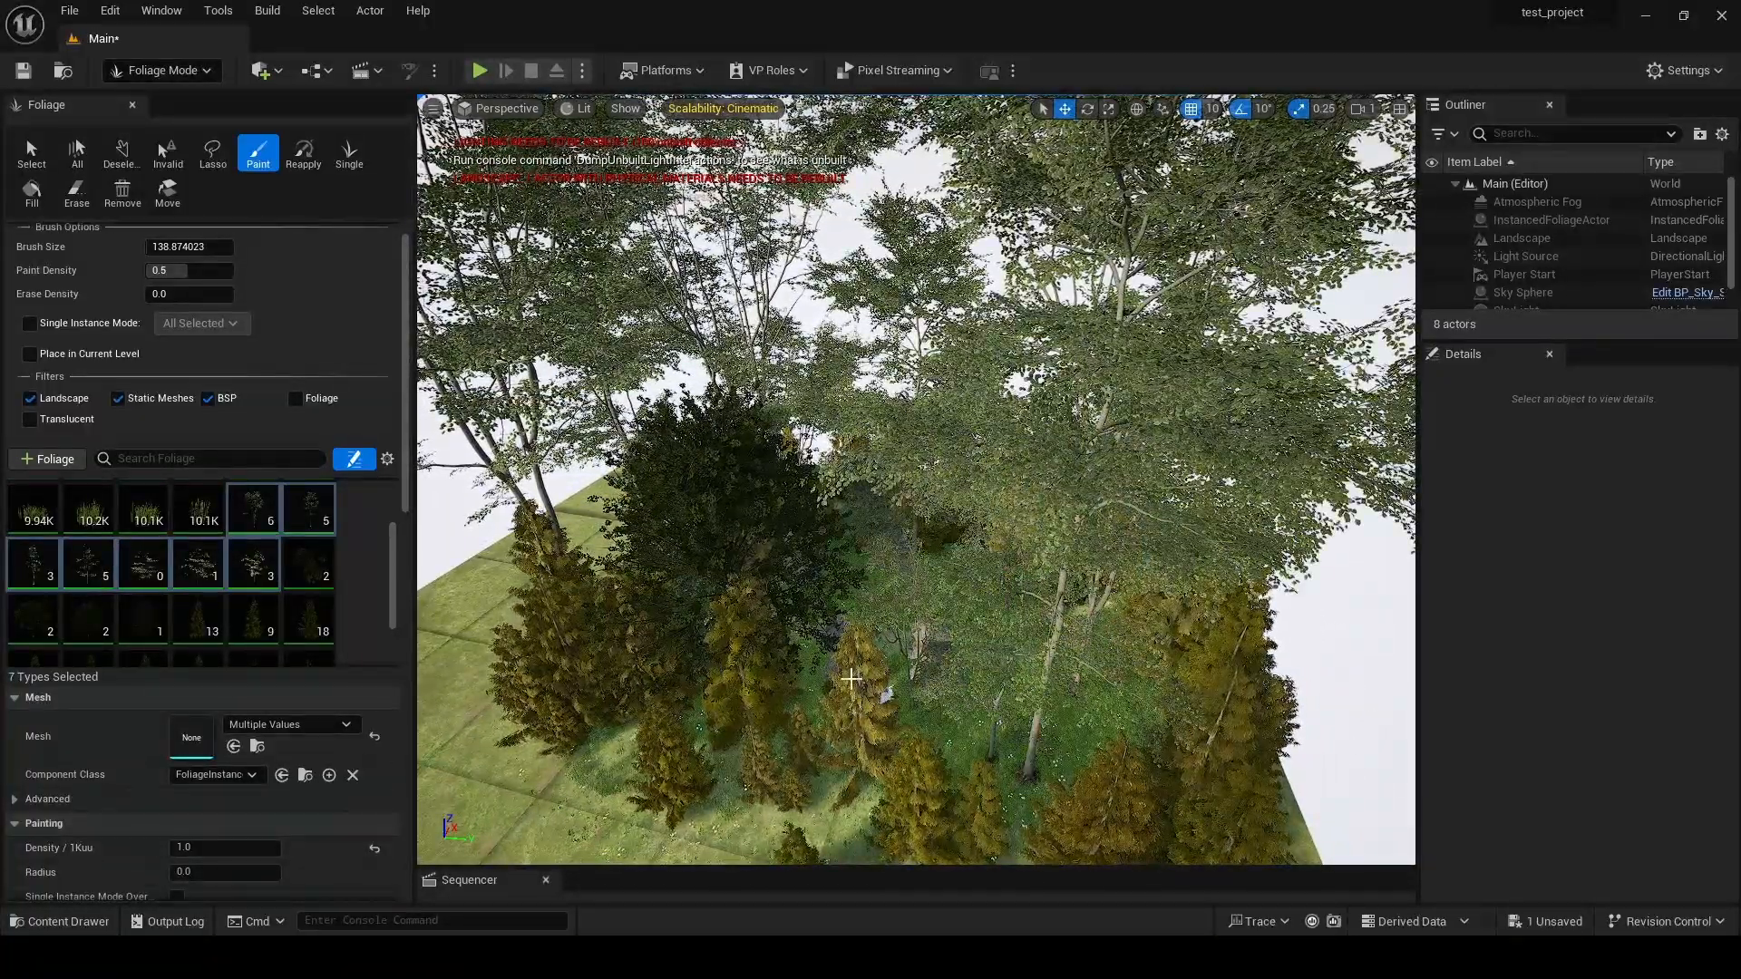
{"action": "key", "text": "w"}
{"action": "mouse_move", "coordinate": [960, 711]}
{"action": "right_mouse_down"}
{"action": "mouse_move", "coordinate": [870, 717]}
{"action": "mouse_move", "coordinate": [852, 744]}
{"action": "mouse_move", "coordinate": [825, 716]}
{"action": "mouse_move", "coordinate": [707, 703]}
{"action": "right_mouse_up"}
{"action": "key", "text": "w"}
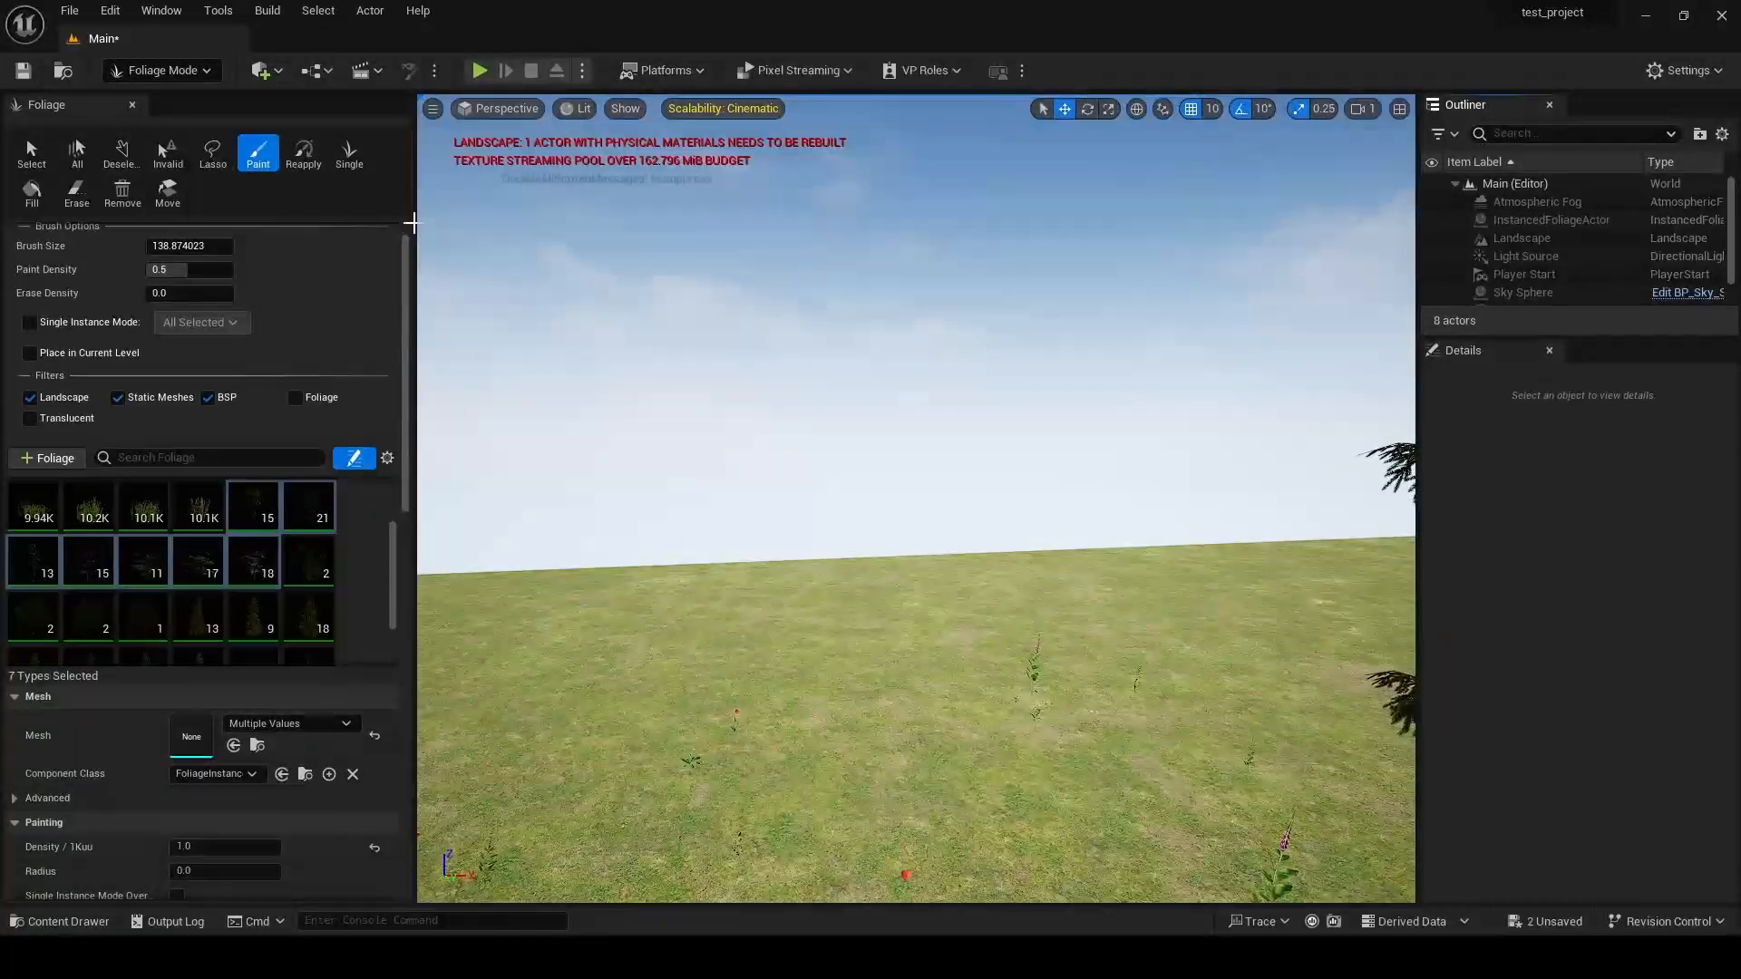
- Save all unsaved project files, including the Main map
{"action": "left_click", "coordinate": [73, 12]}
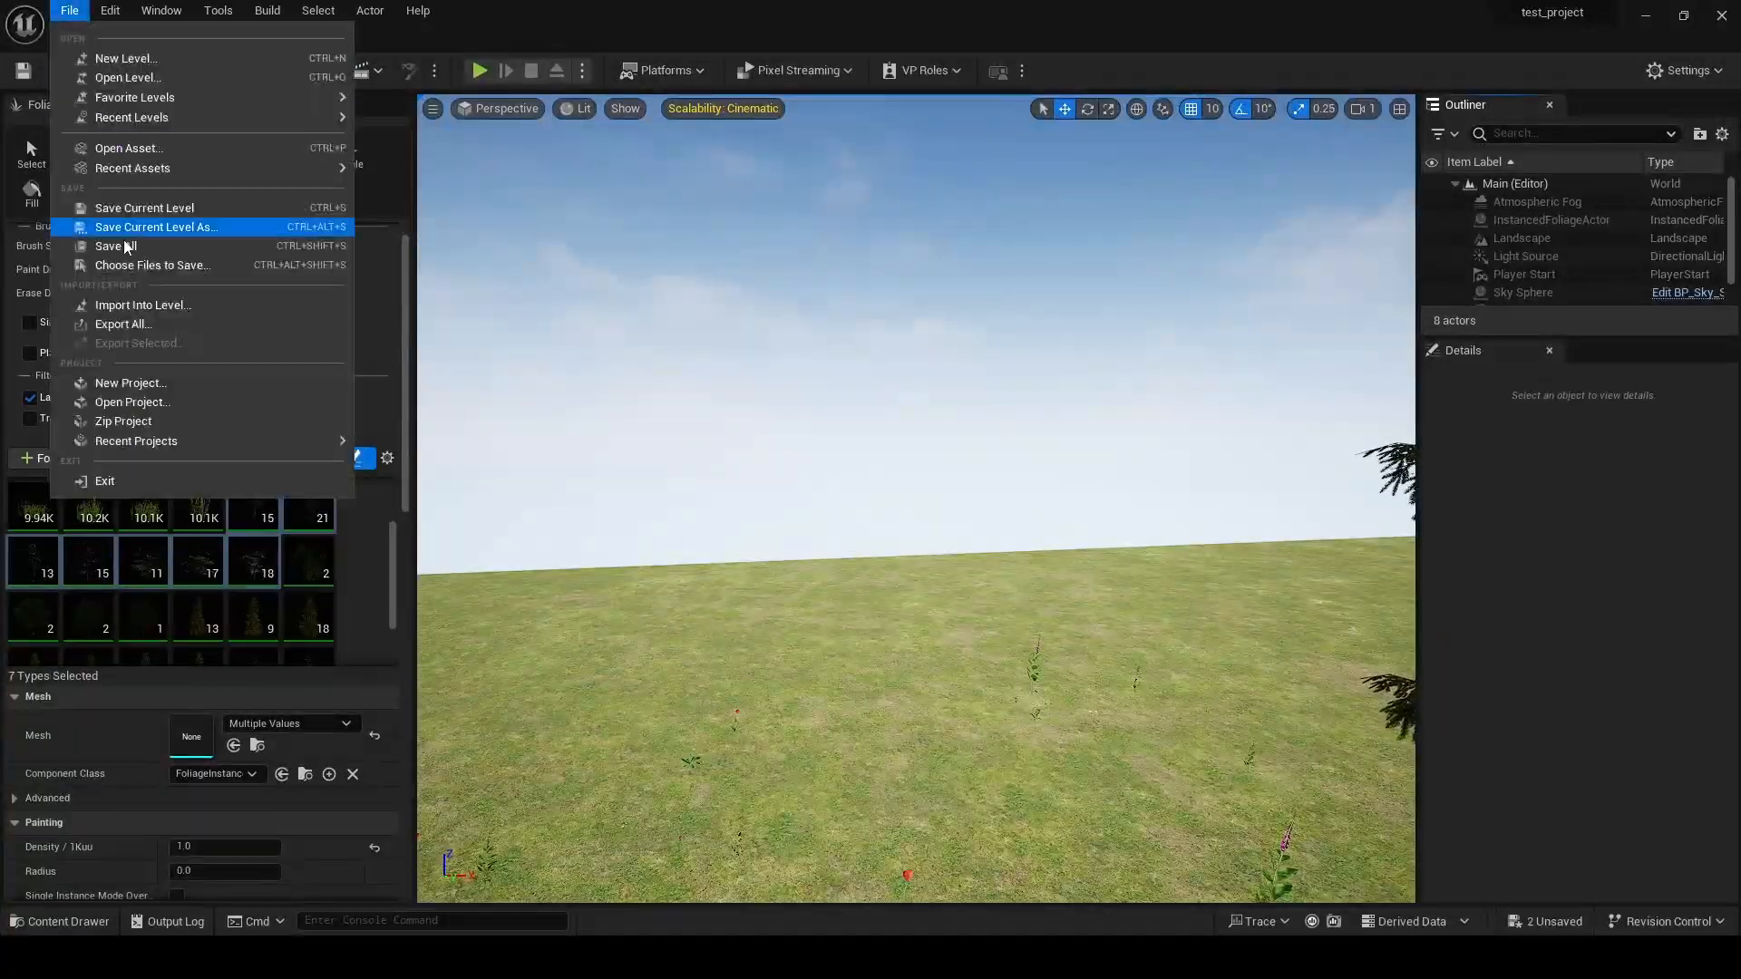
{"action": "left_click", "coordinate": [124, 249]}
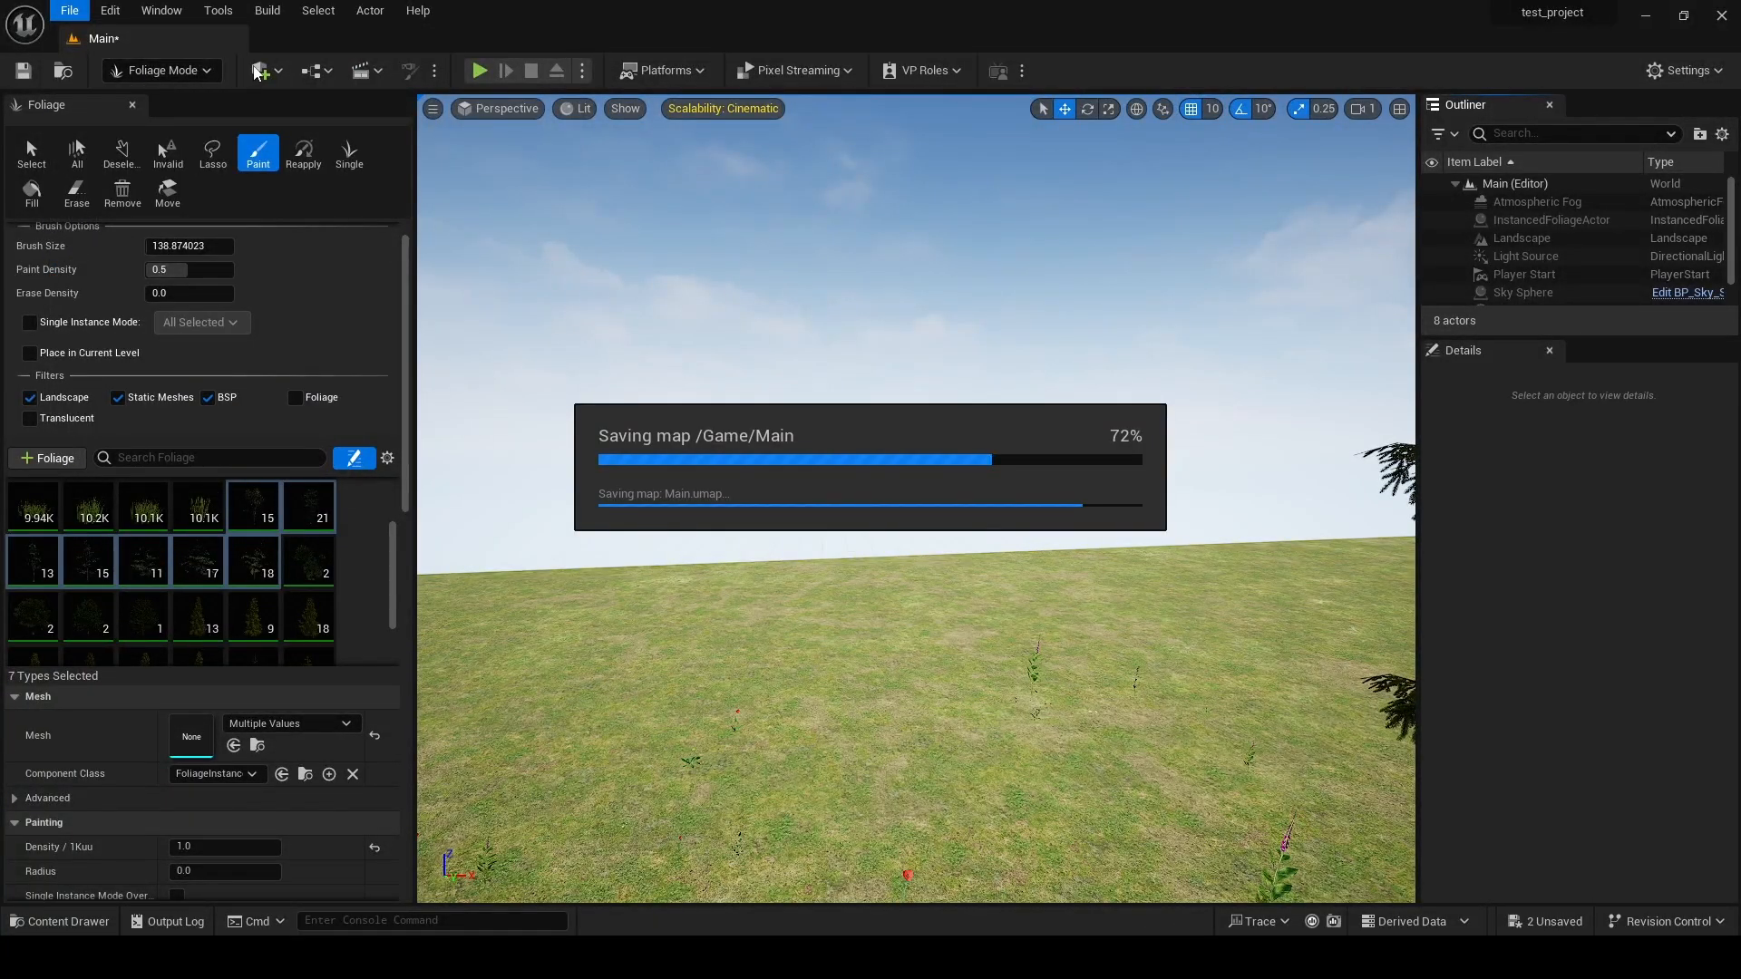
- Run a build on the Main level
{"action": "left_click", "coordinate": [268, 10]}
{"action": "left_click", "coordinate": [307, 66]}
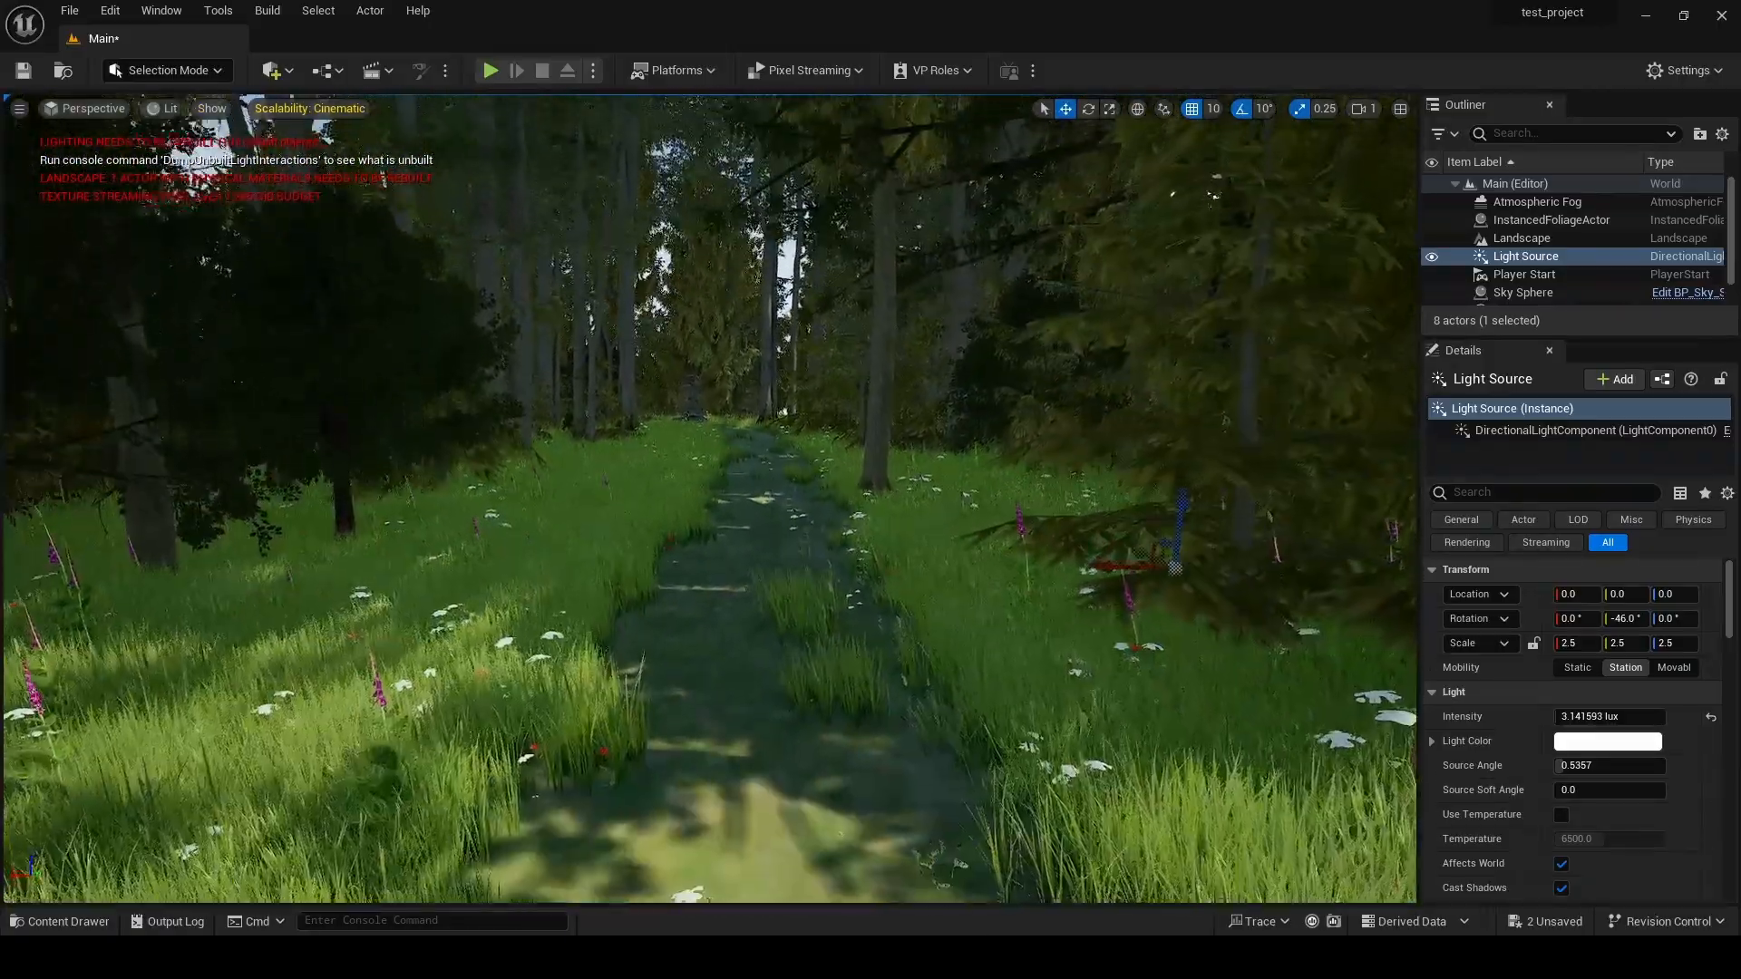
- Rotate the Light Source to about 126°, 223.2° and 349.2° so that sunlight falls across the forest path
{"action": "left_click", "coordinate": [1522, 237]}
{"action": "left_click", "coordinate": [1526, 256]}
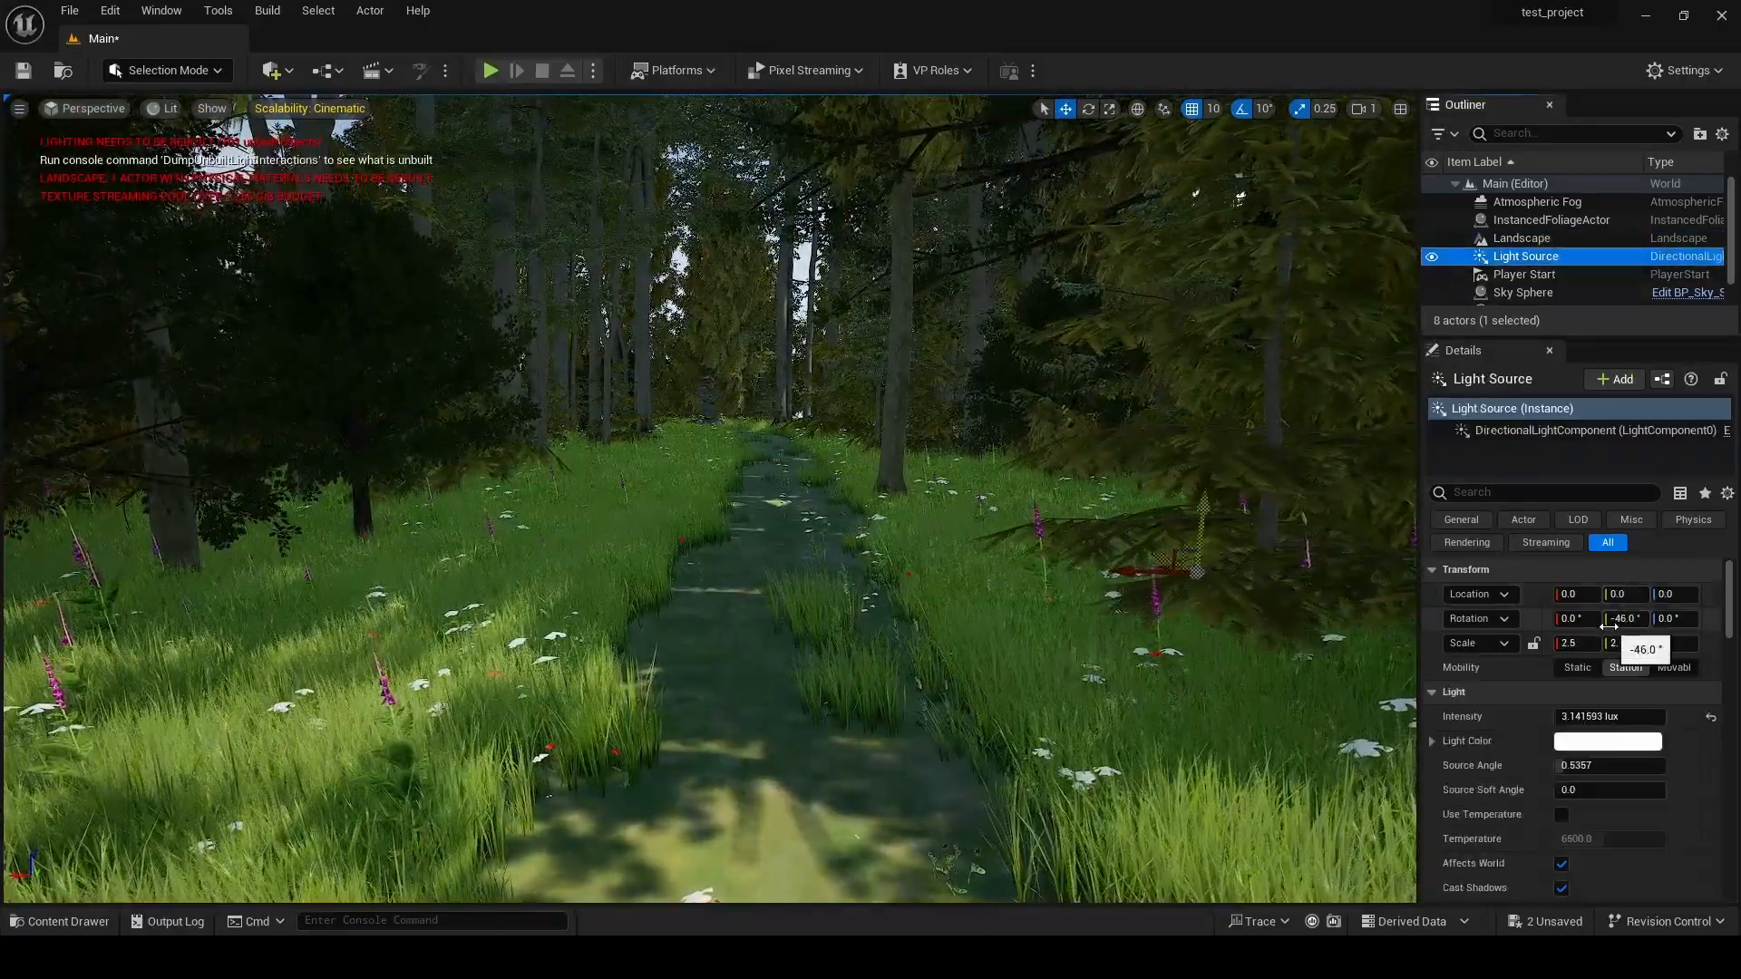
{"action": "left_click_drag", "start_coordinate": [1578, 619], "coordinate": [1632, 619]}
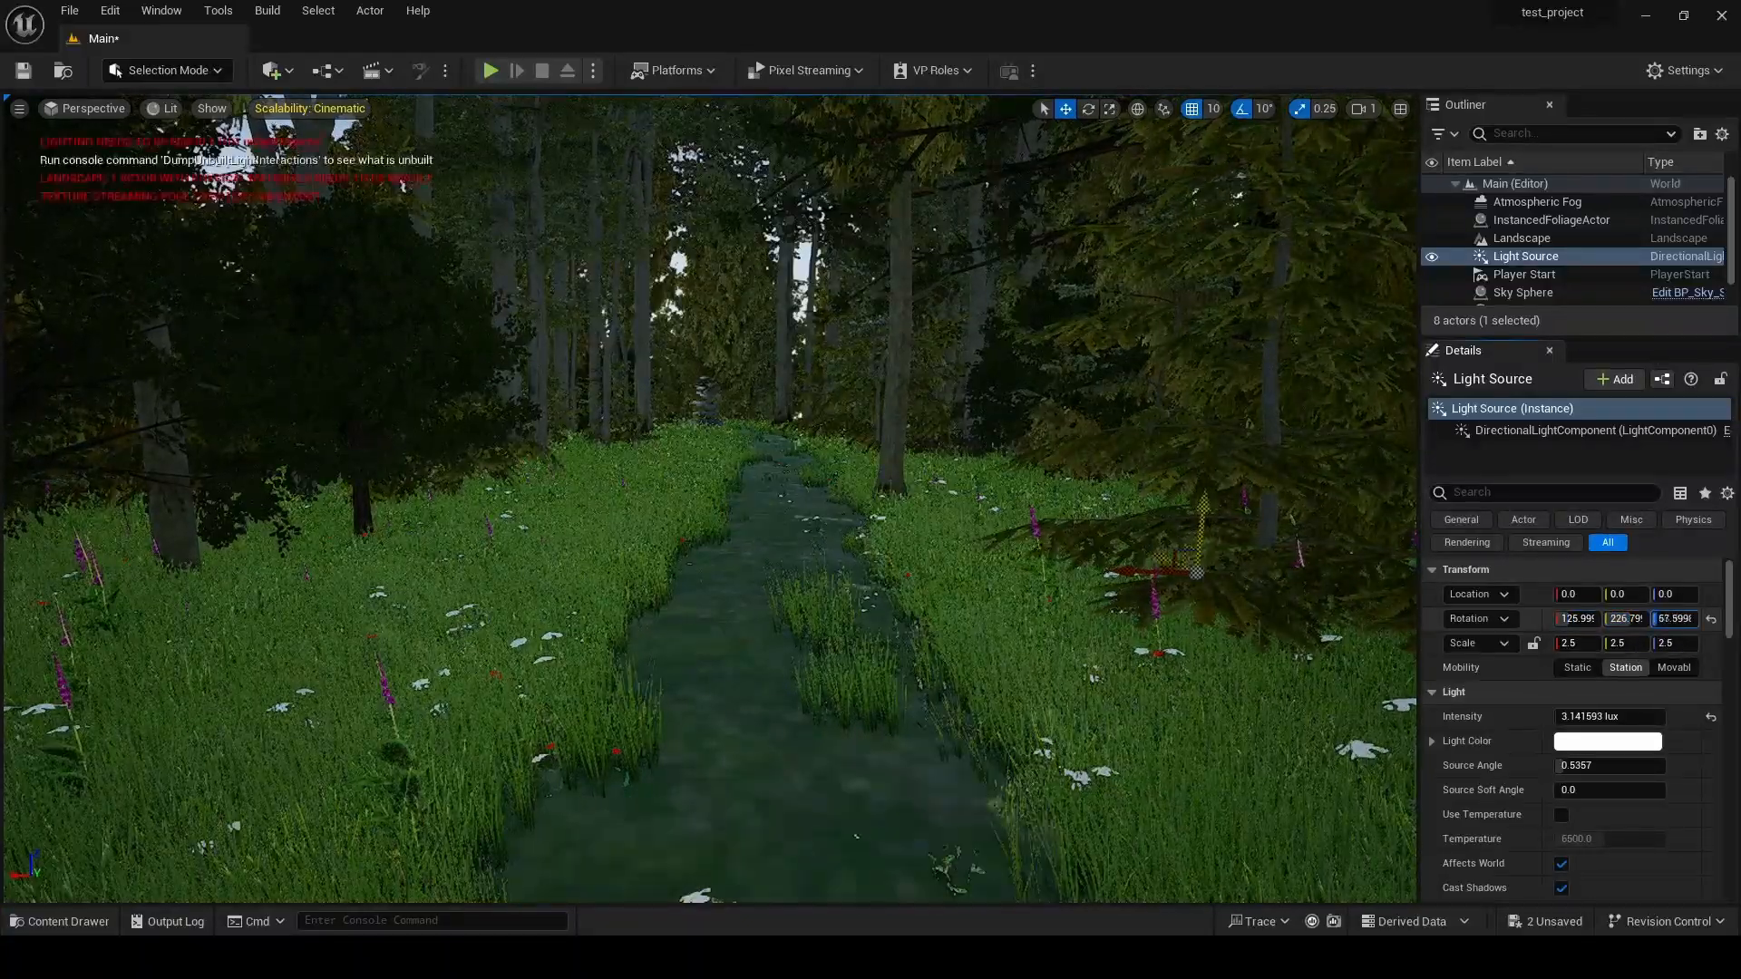
{"action": "left_click_drag", "start_coordinate": [1674, 618], "coordinate": [1700, 619]}
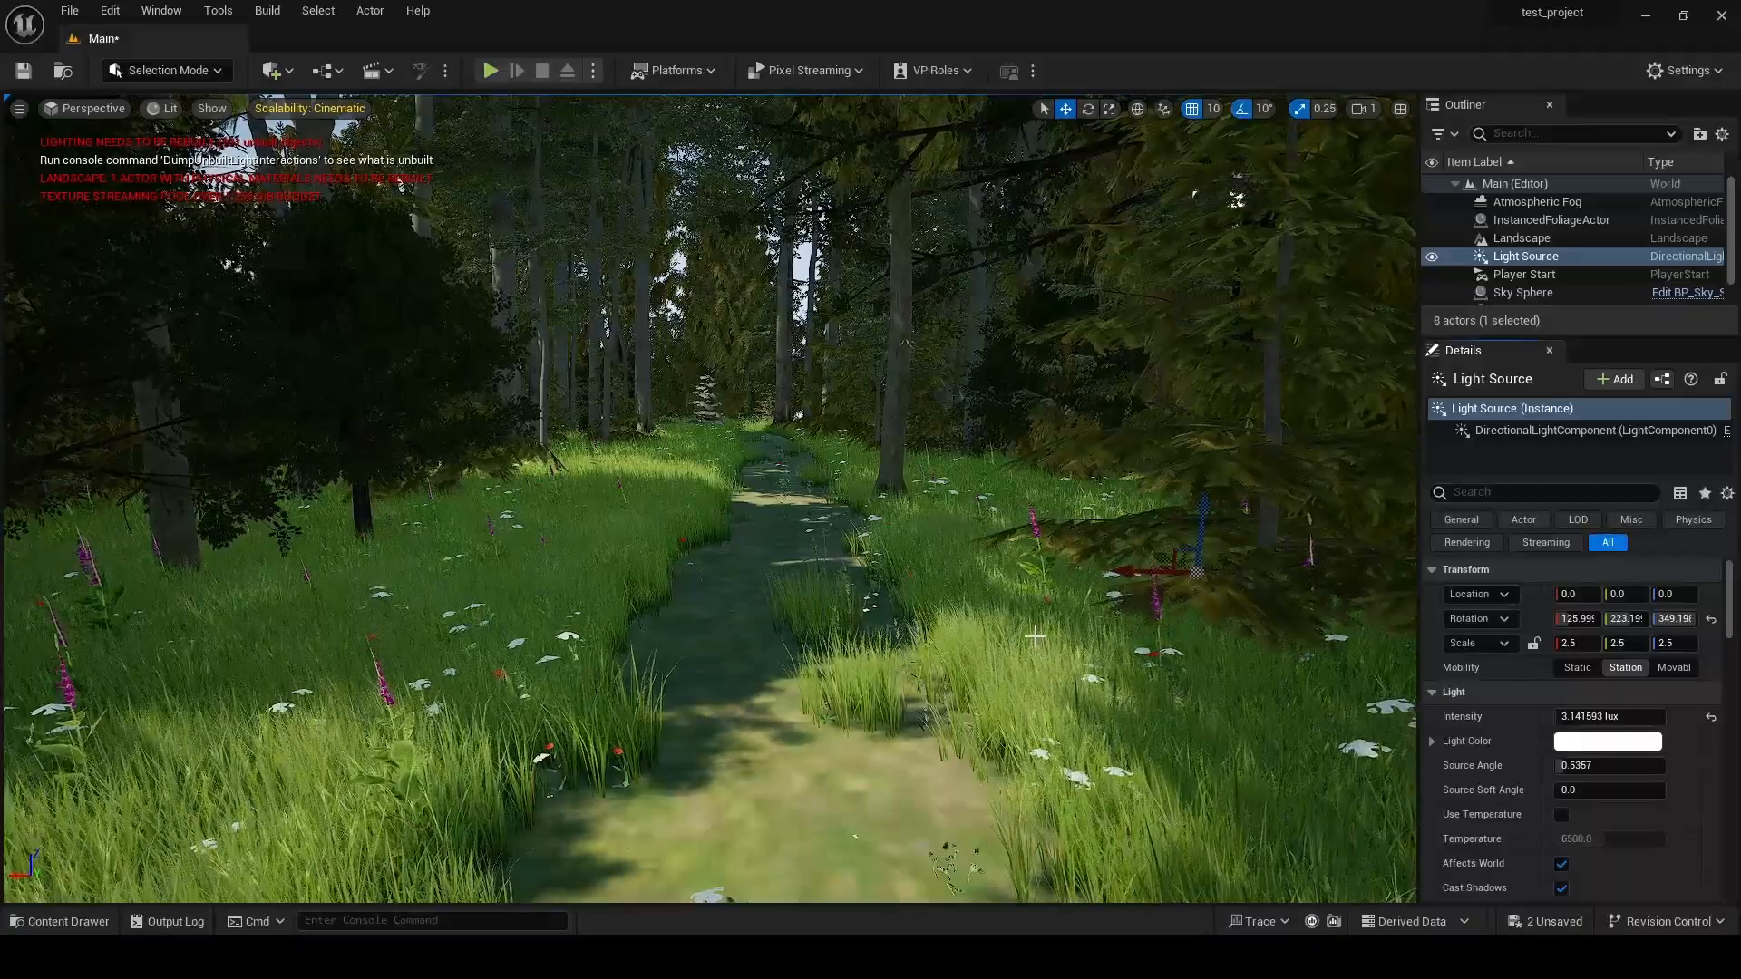
{"action": "key", "text": "w"}
{"action": "mouse_move", "coordinate": [1035, 637]}
{"action": "right_mouse_down"}
{"action": "mouse_move", "coordinate": [1079, 618]}
{"action": "mouse_move", "coordinate": [1052, 624]}
{"action": "right_mouse_up"}
{"action": "key", "text": "s"}
- Save all unsaved project files and run another build with the new light direction
{"action": "left_click", "coordinate": [69, 10]}
{"action": "left_click", "coordinate": [141, 245]}
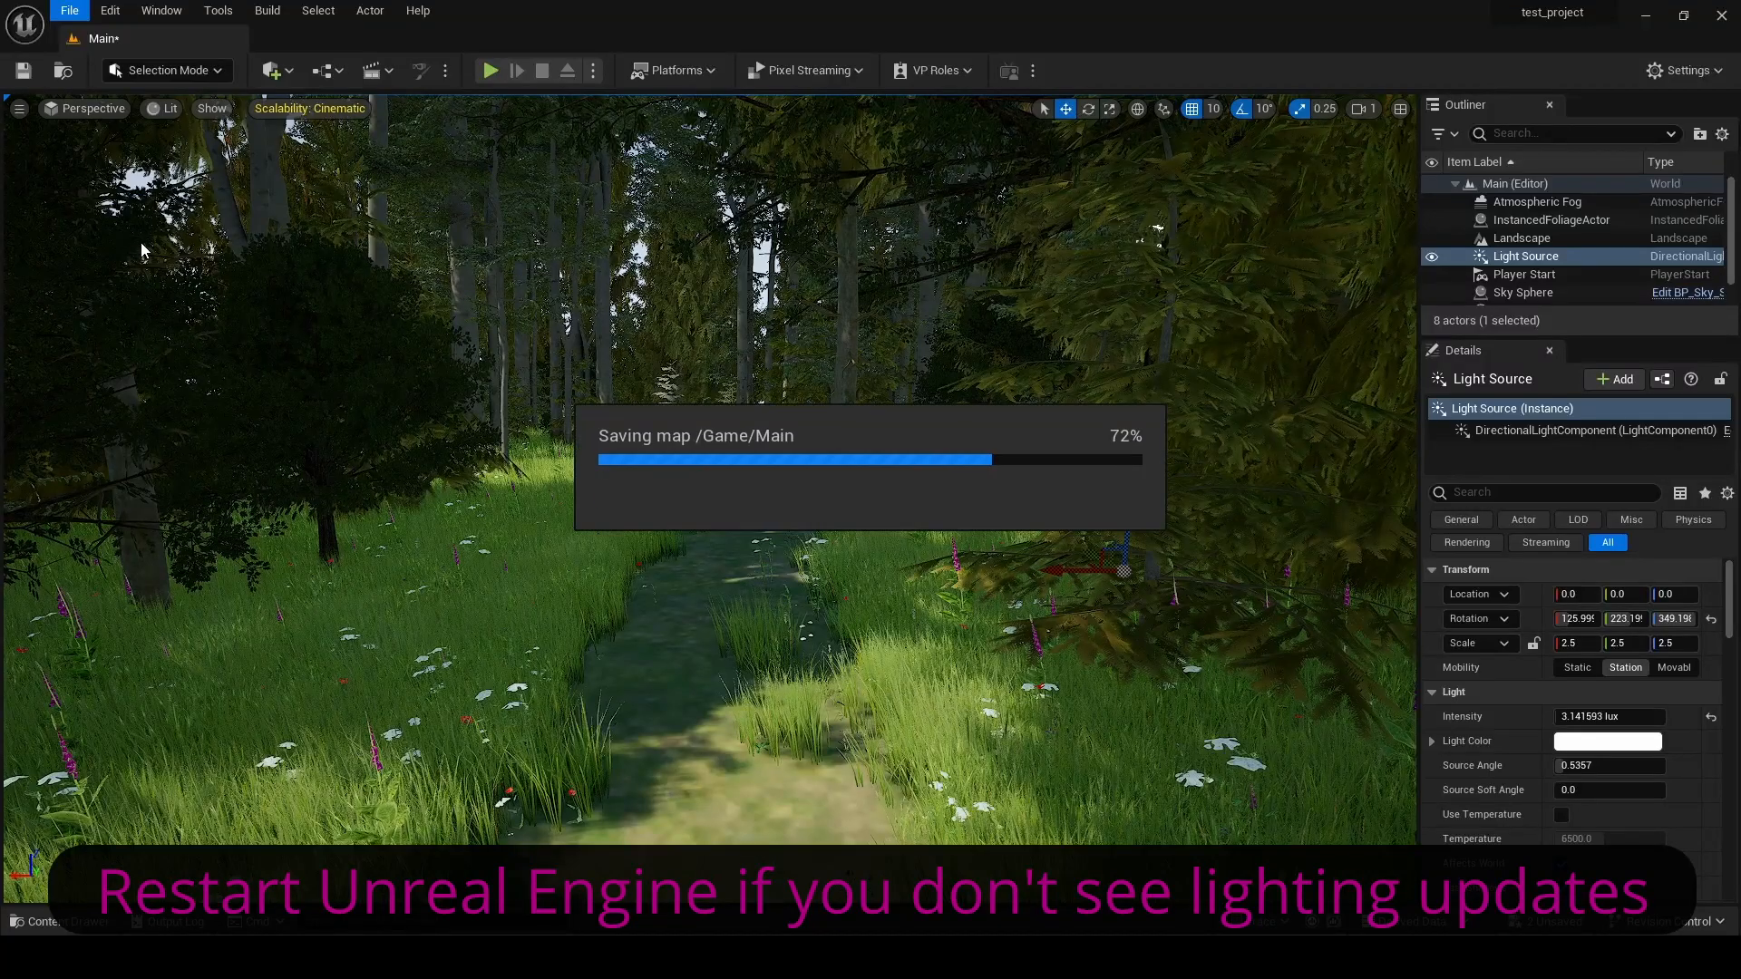
{"action": "left_click", "coordinate": [268, 10]}
{"action": "left_click", "coordinate": [308, 101]}
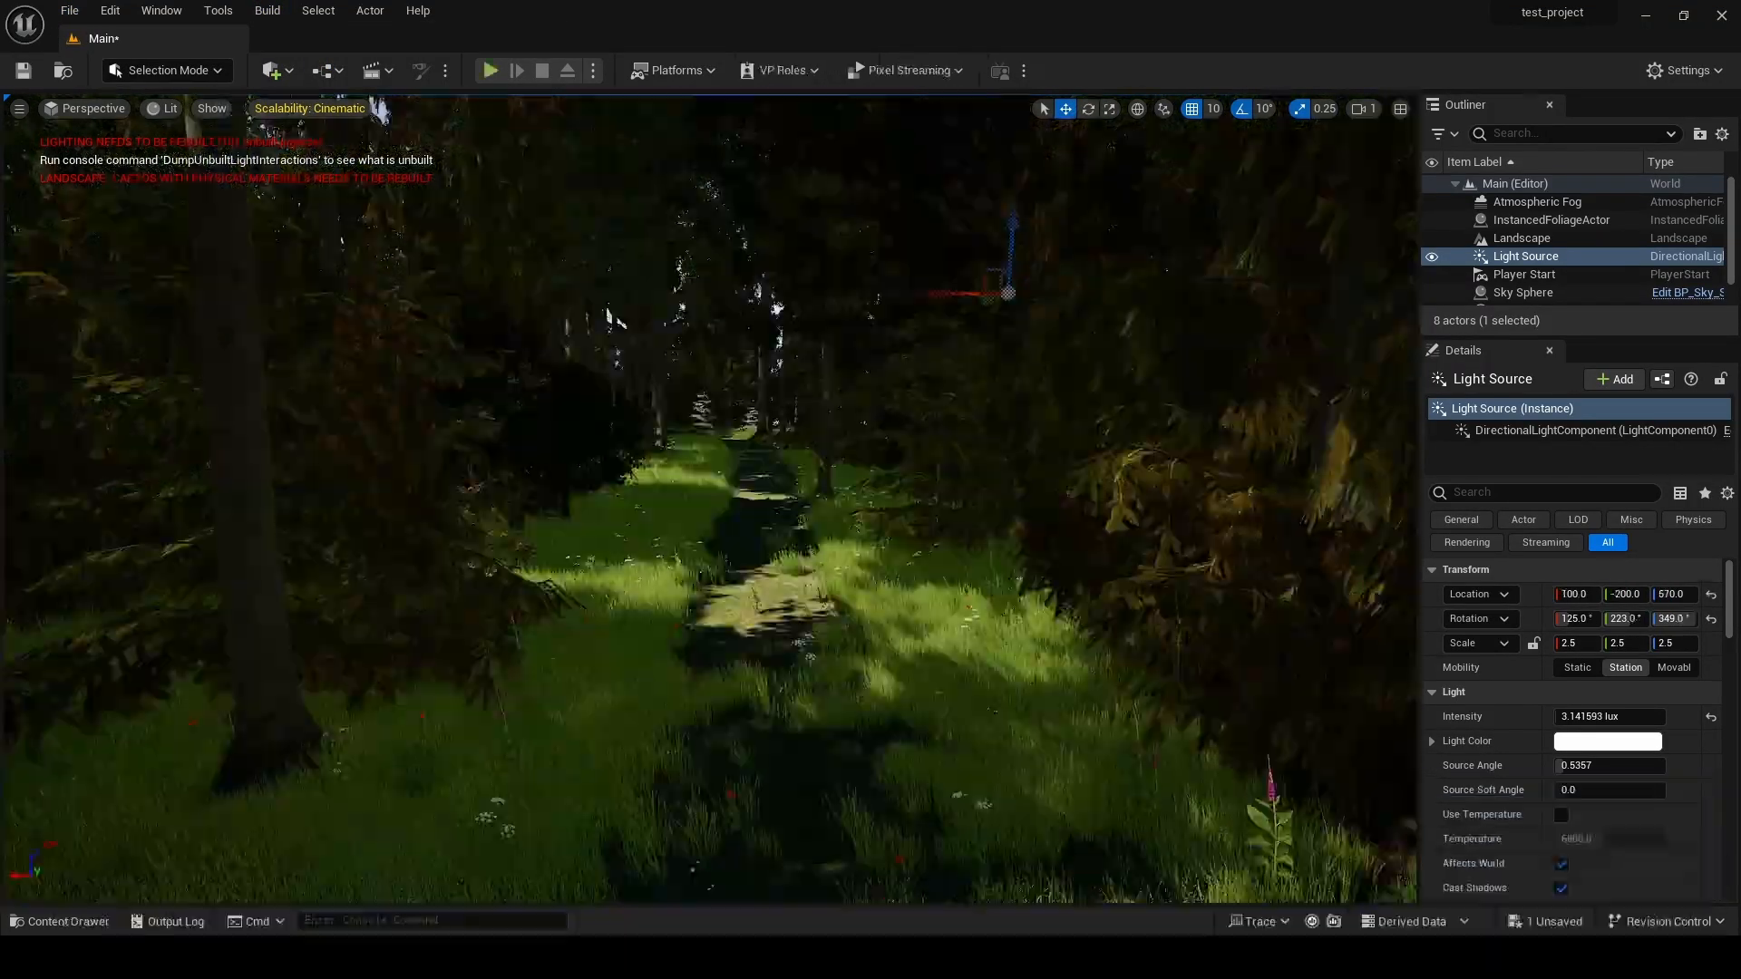
- Create a level sequence and save it as NewLevelSequence1 in the Content folder
{"action": "mouse_move", "coordinate": [710, 499]}
{"action": "right_mouse_down"}
{"action": "mouse_move", "coordinate": [693, 453]}
{"action": "mouse_move", "coordinate": [730, 488]}
{"action": "right_mouse_up"}
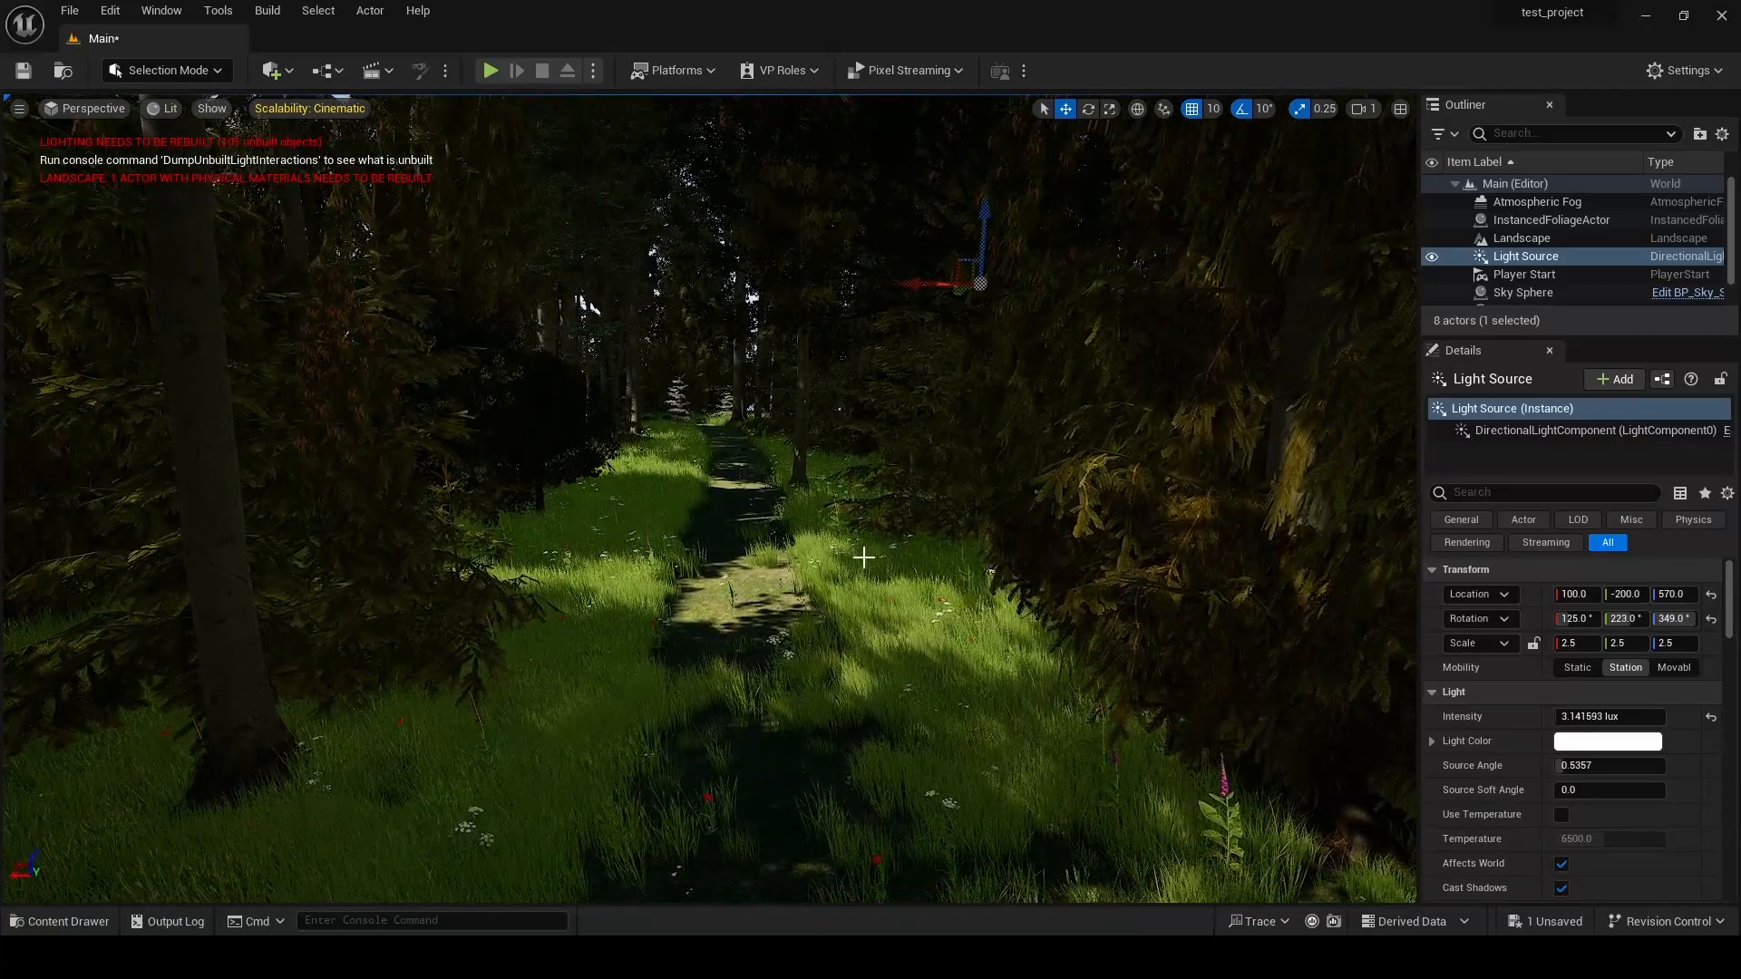
{"action": "left_click", "coordinate": [379, 73]}
{"action": "left_click", "coordinate": [435, 121]}
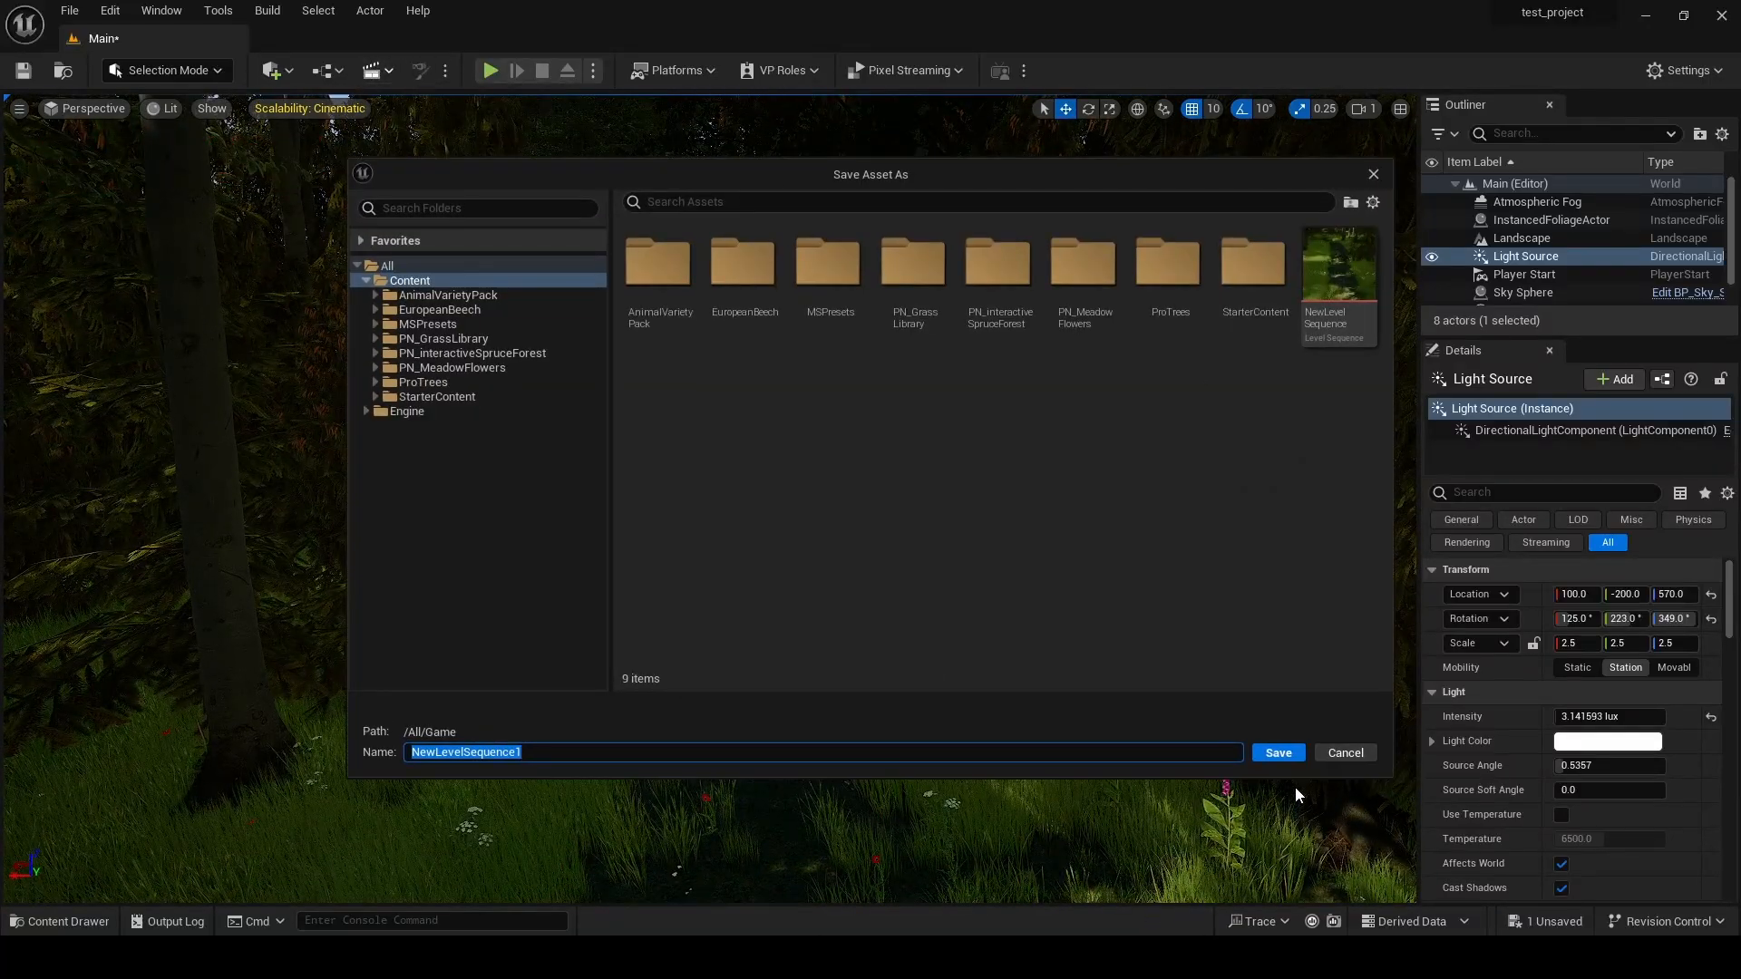
{"action": "left_click", "coordinate": [1286, 759]}
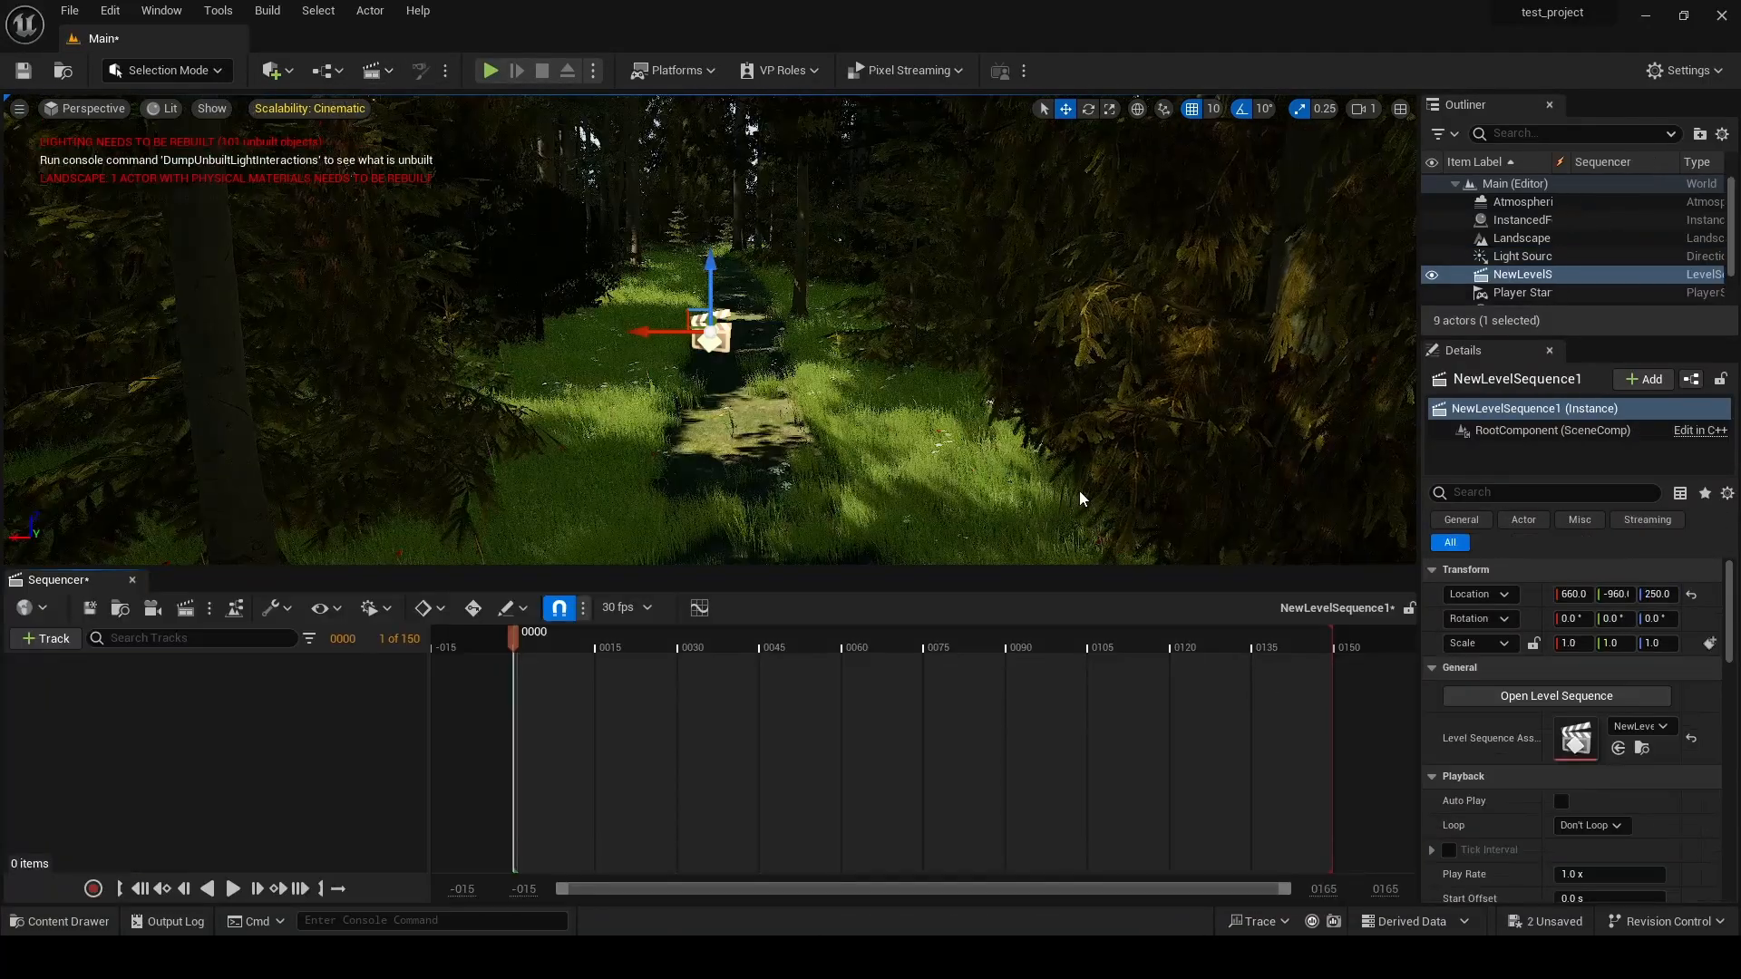
- Place a Cine Camera Actor in the level and add it to NewLevelSequence1
{"action": "left_click", "coordinate": [275, 73]}
{"action": "mouse_move", "coordinate": [334, 279]}
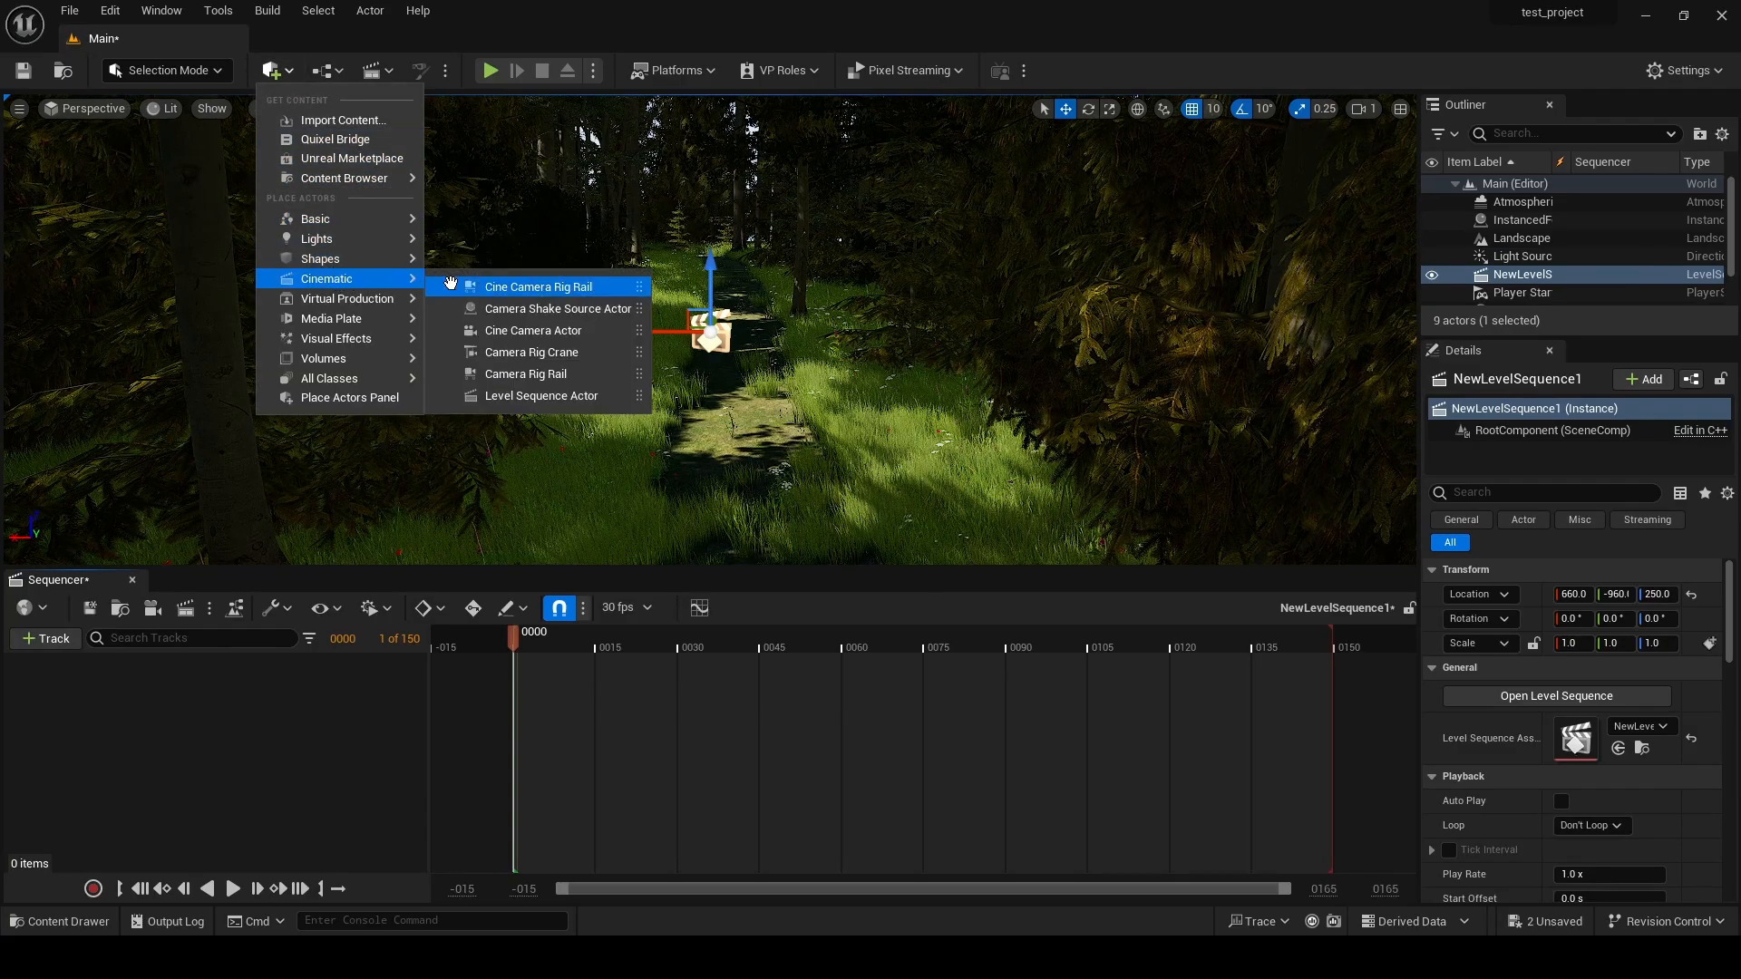
{"action": "left_click", "coordinate": [540, 330]}
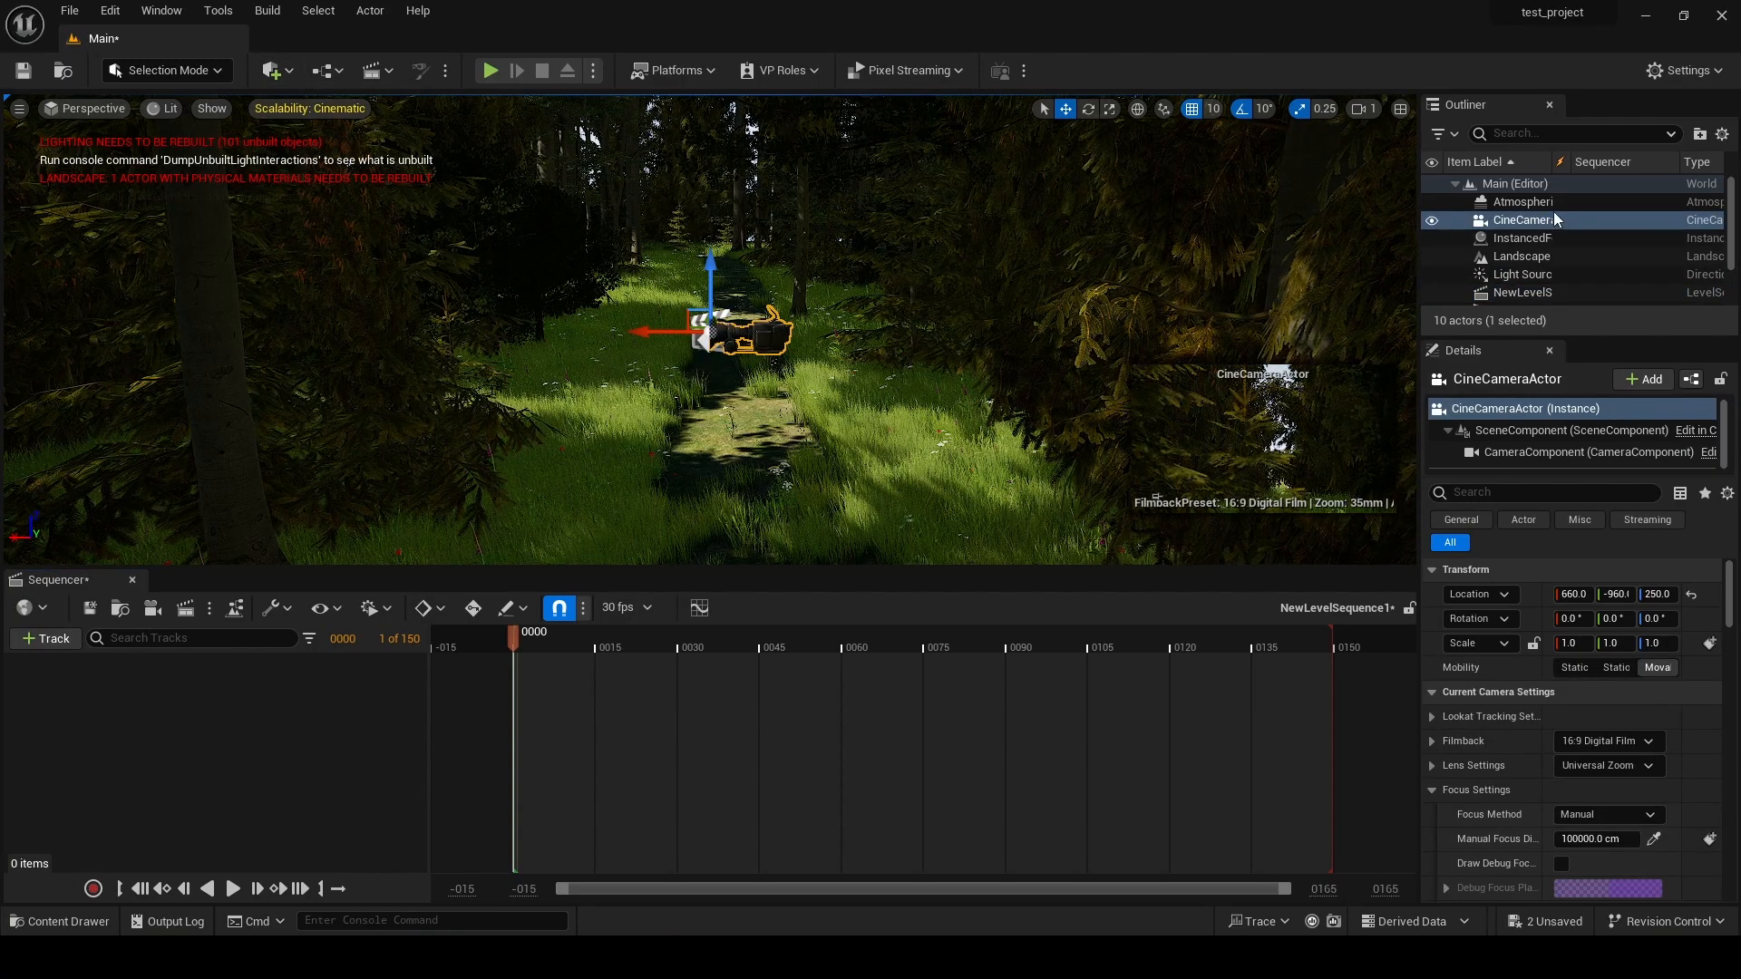
{"action": "left_click_drag", "start_coordinate": [1543, 225], "coordinate": [158, 722]}
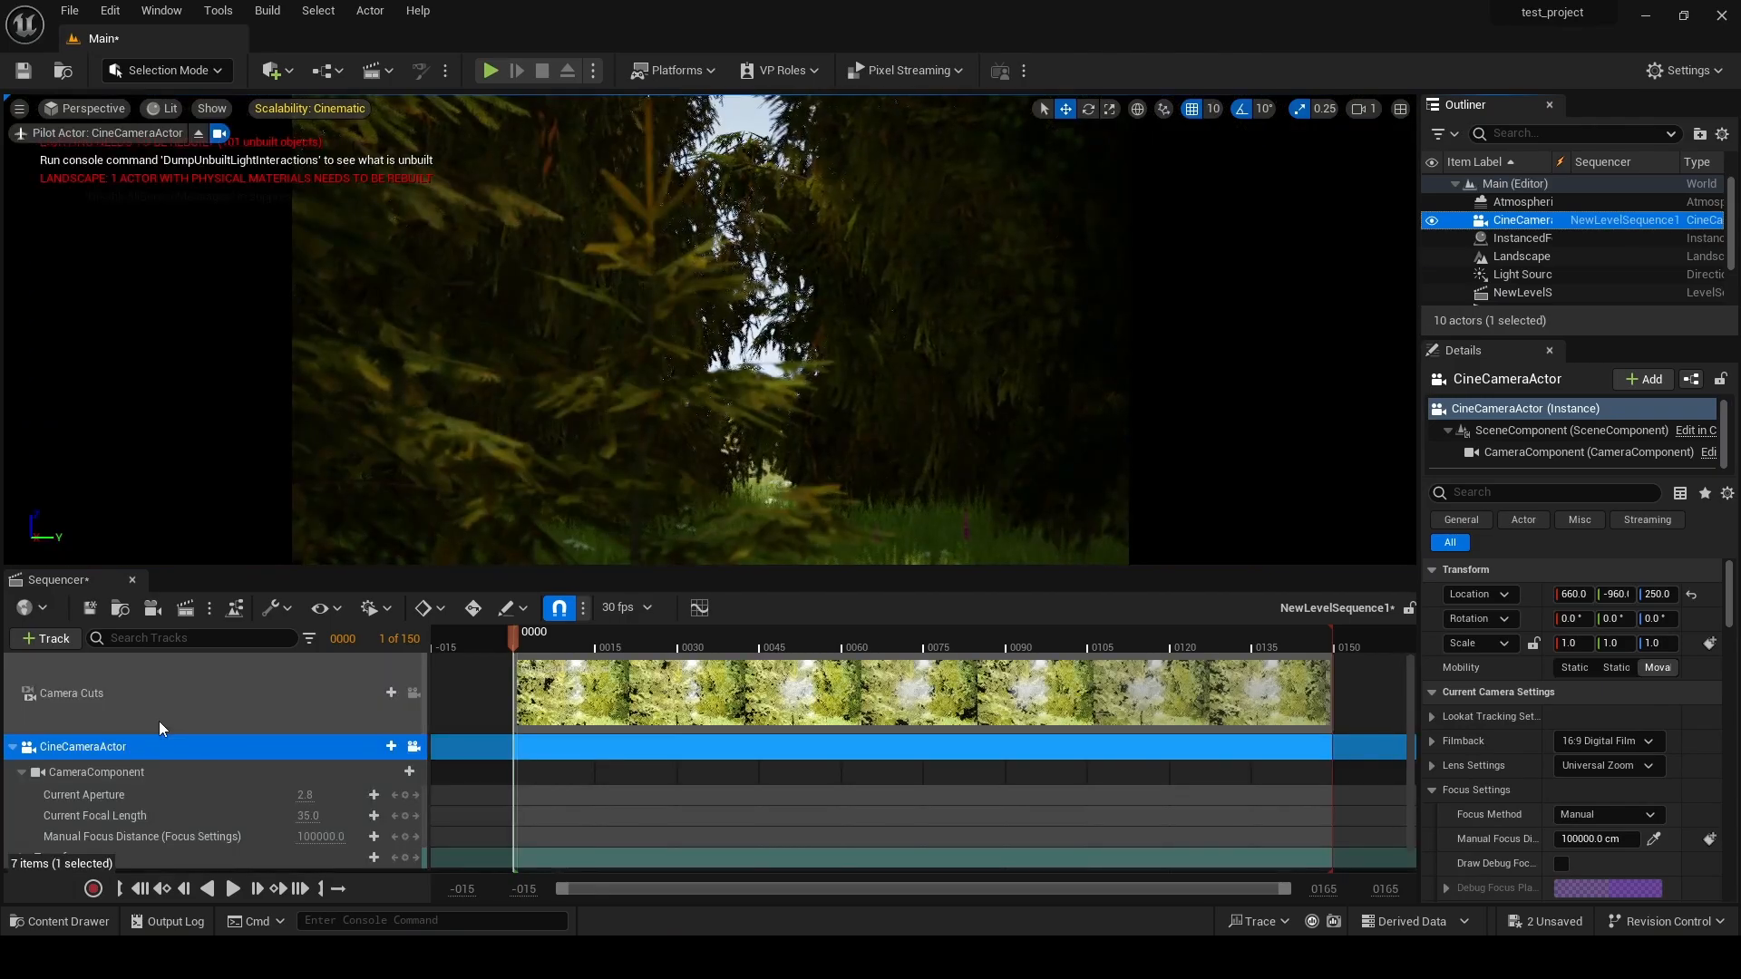
- Open Fab and list its Smart Assets sorted by Price (Lowest first)
{"action": "left_click", "coordinate": [165, 11]}
{"action": "left_click", "coordinate": [221, 606]}
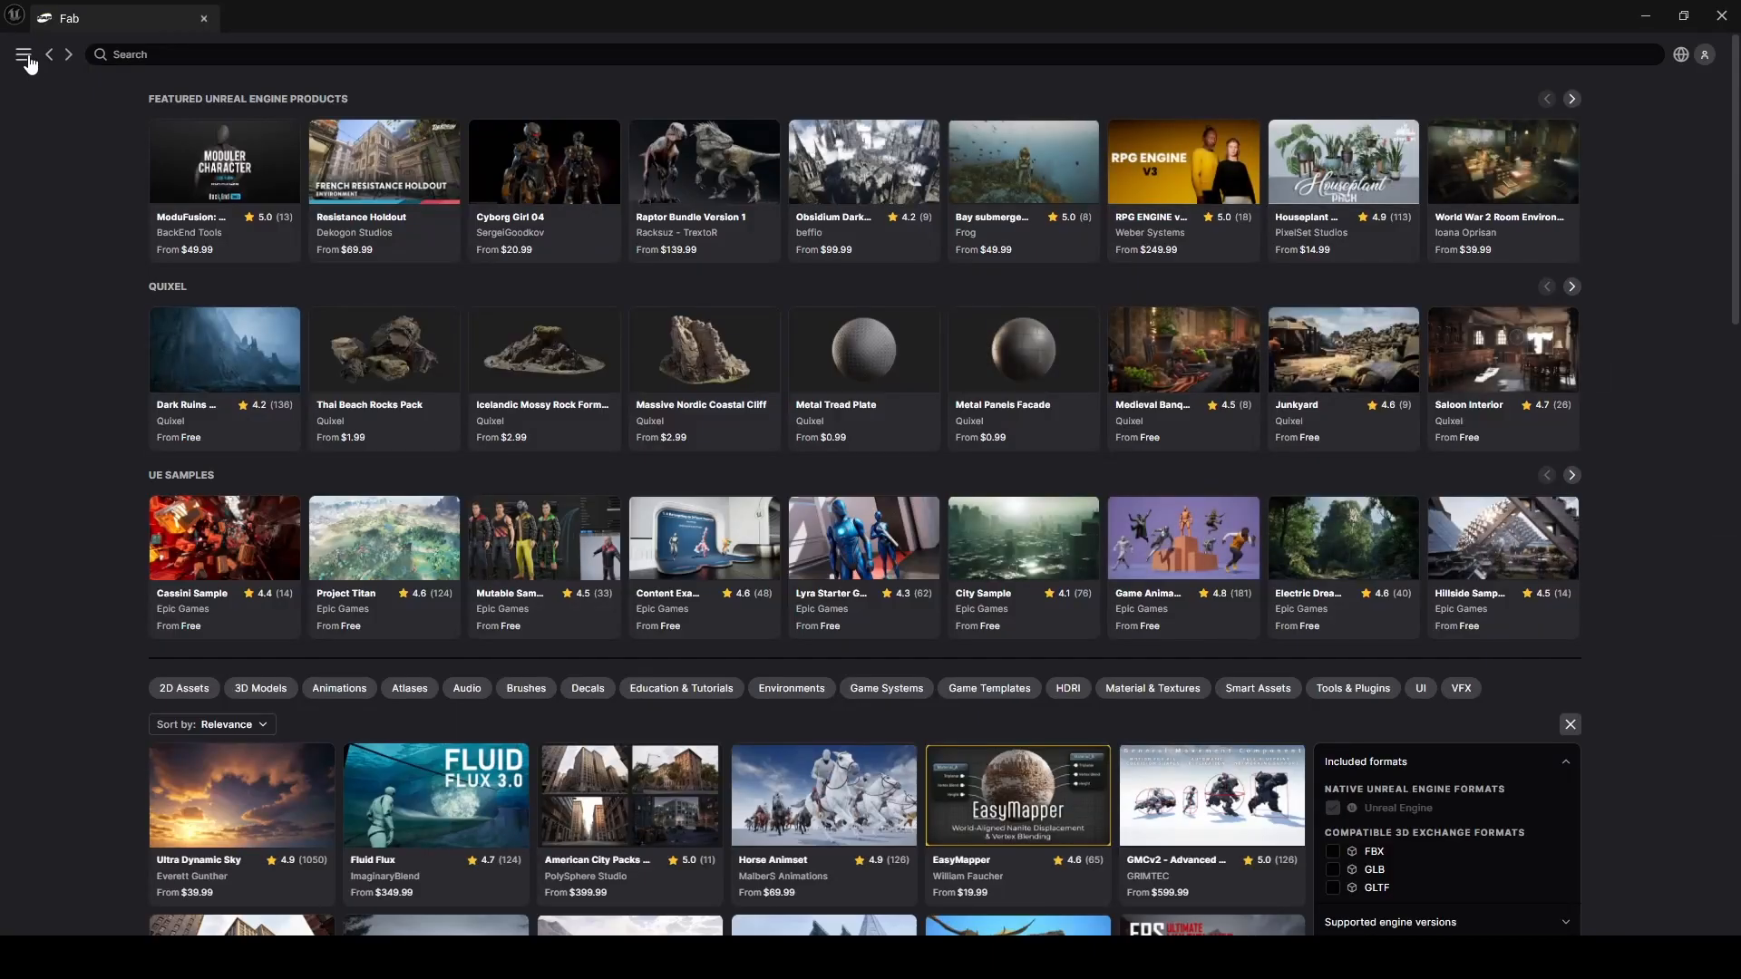
{"action": "left_click", "coordinate": [25, 57]}
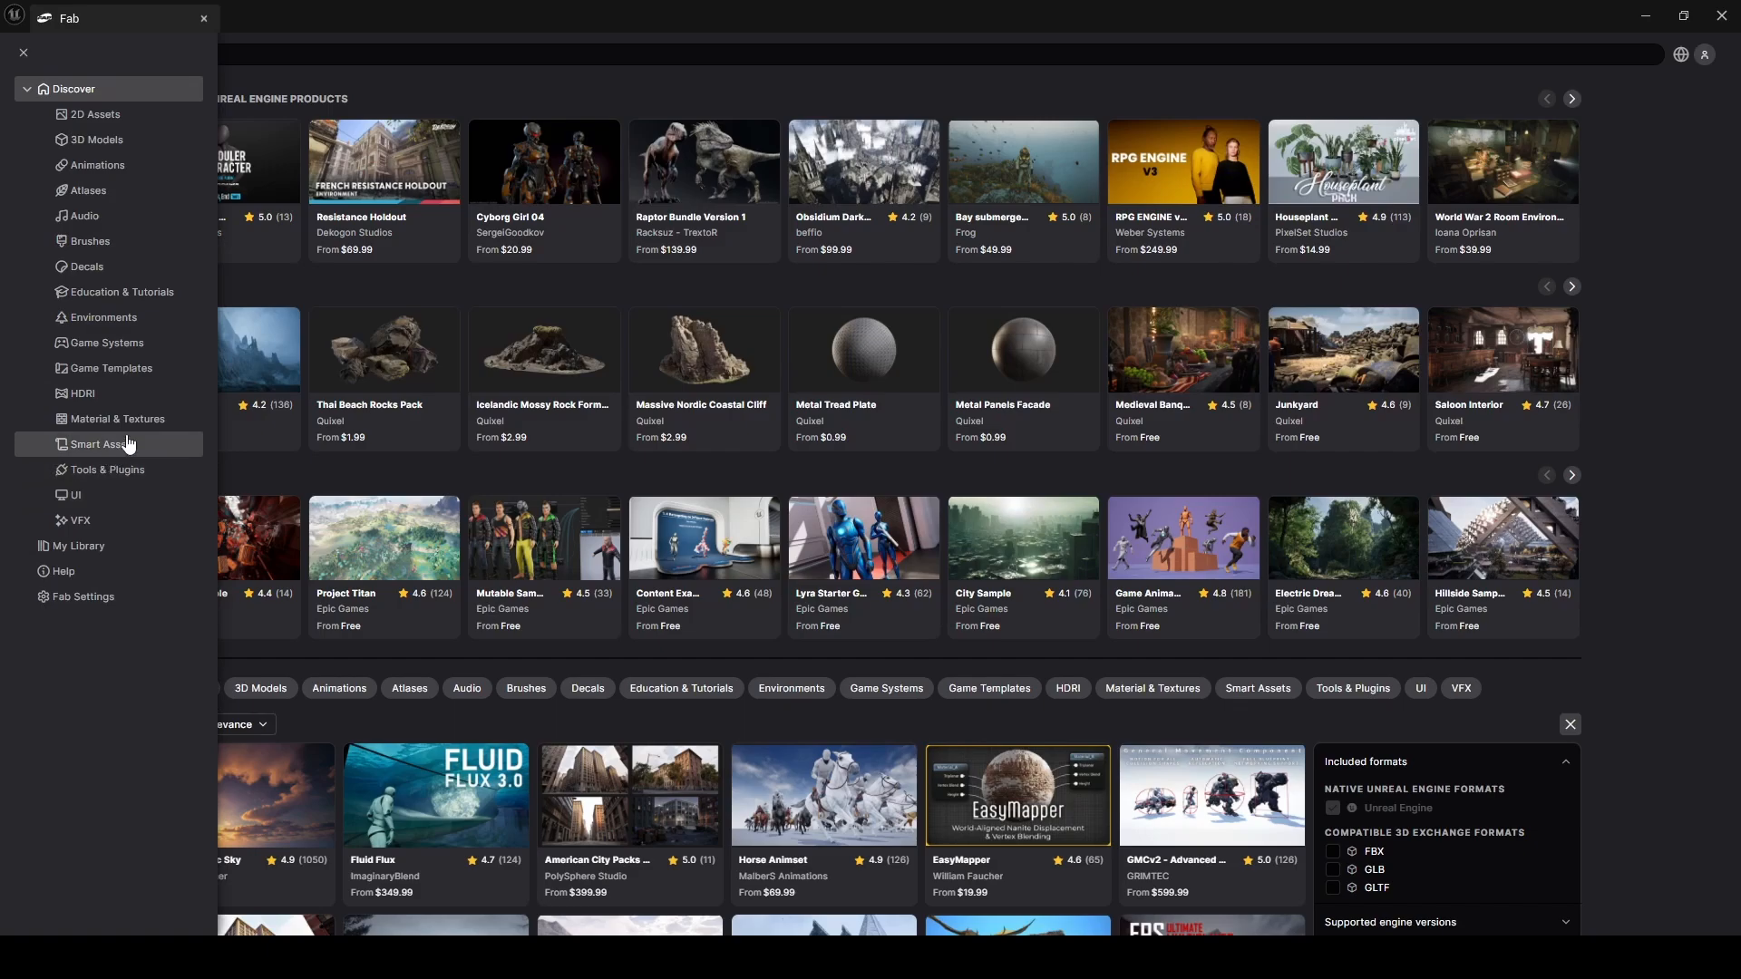
{"action": "left_click", "coordinate": [118, 444]}
{"action": "left_click", "coordinate": [260, 195]}
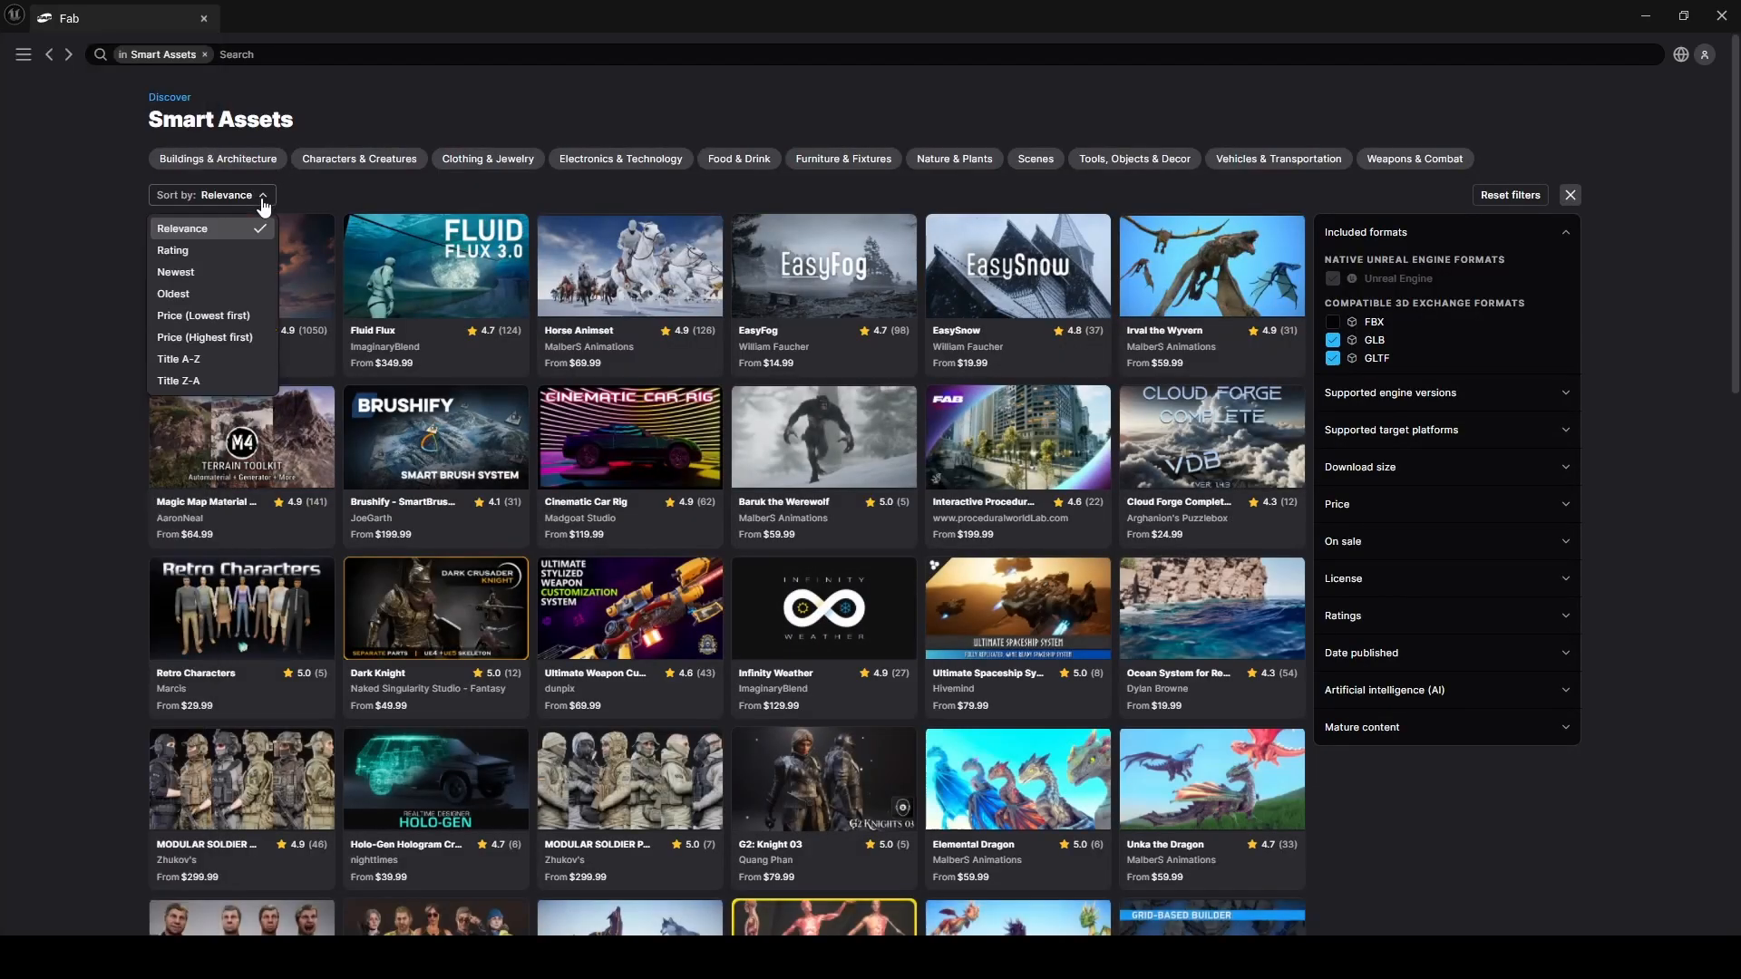
{"action": "left_click", "coordinate": [200, 318]}
- Search the Smart Assets for "animal" and add the free Animal Variety Pack to the project
{"action": "left_click", "coordinate": [254, 53]}
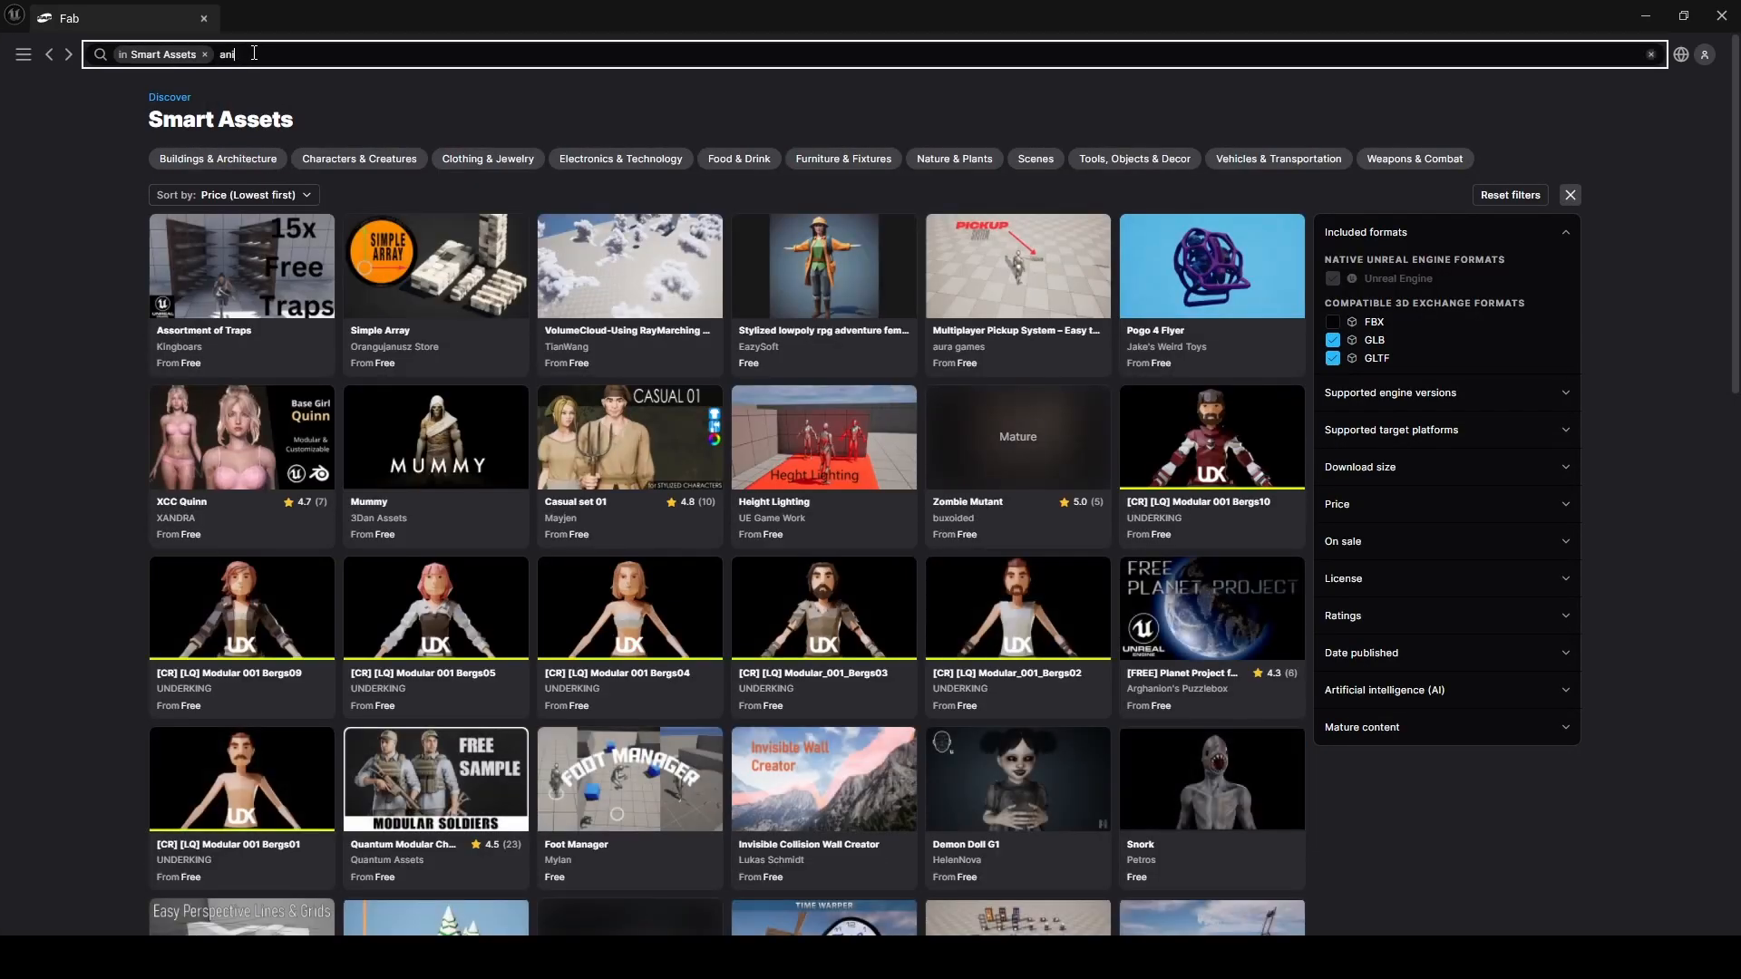
{"action": "type", "text": "animal"}
{"action": "key", "text": "Return"}
{"action": "left_click", "coordinate": [633, 260]}
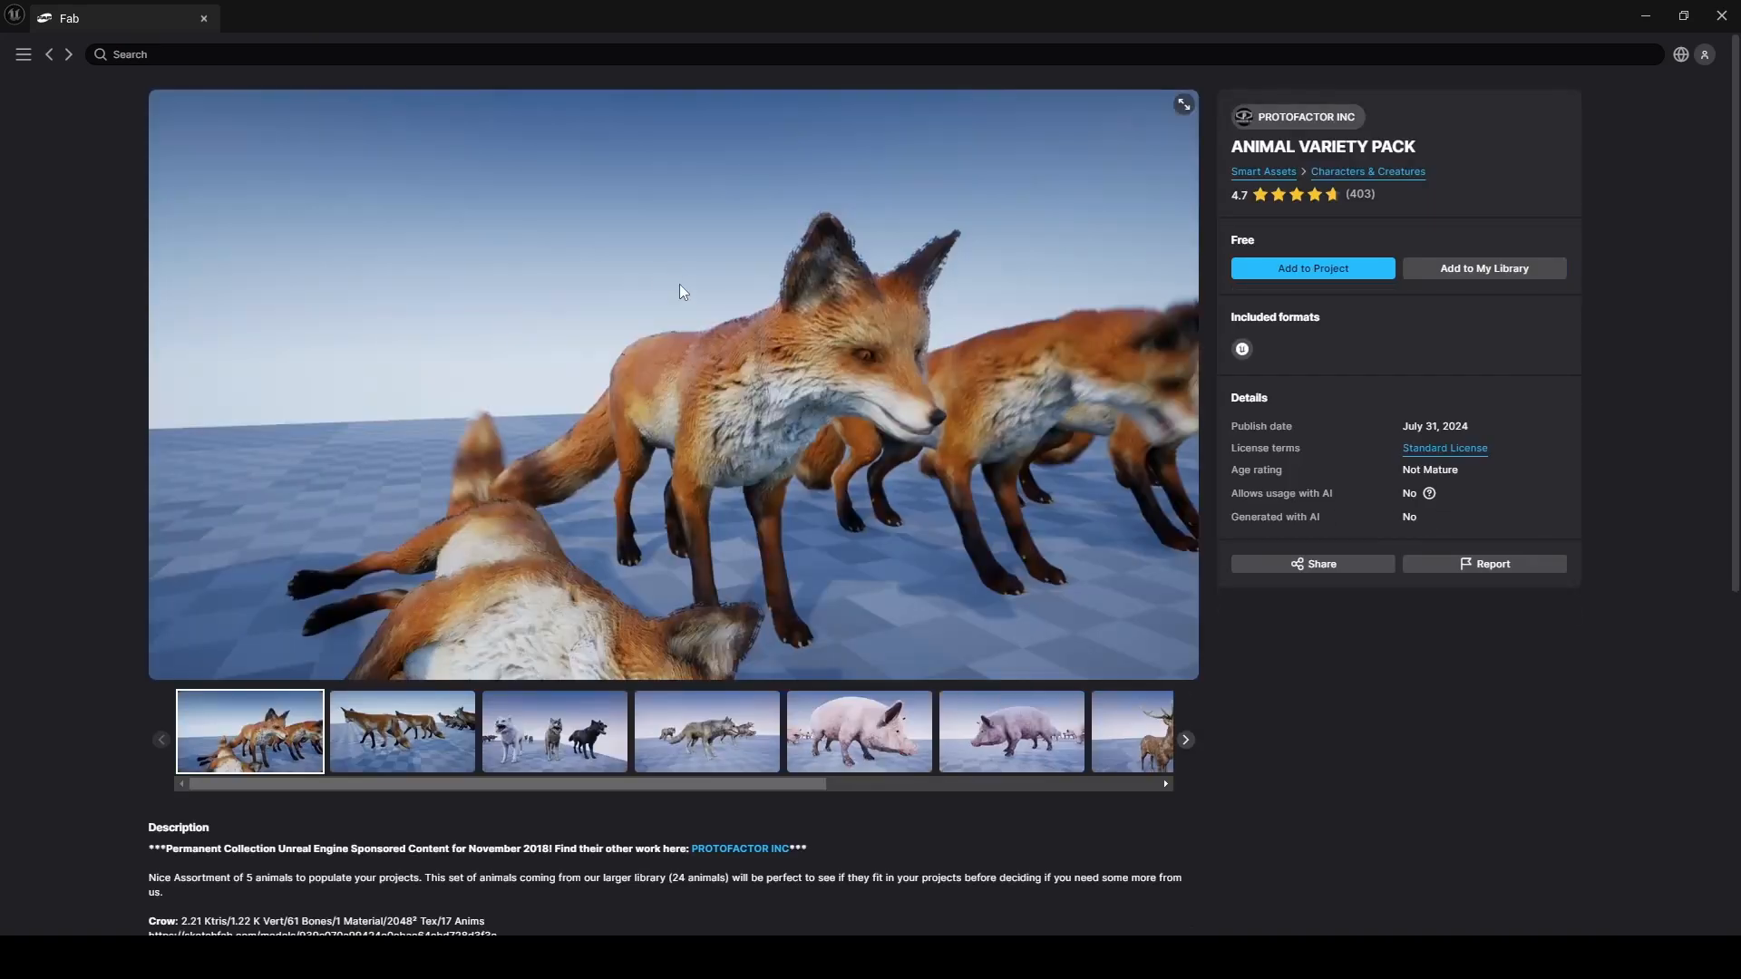
{"action": "left_click", "coordinate": [1330, 274]}
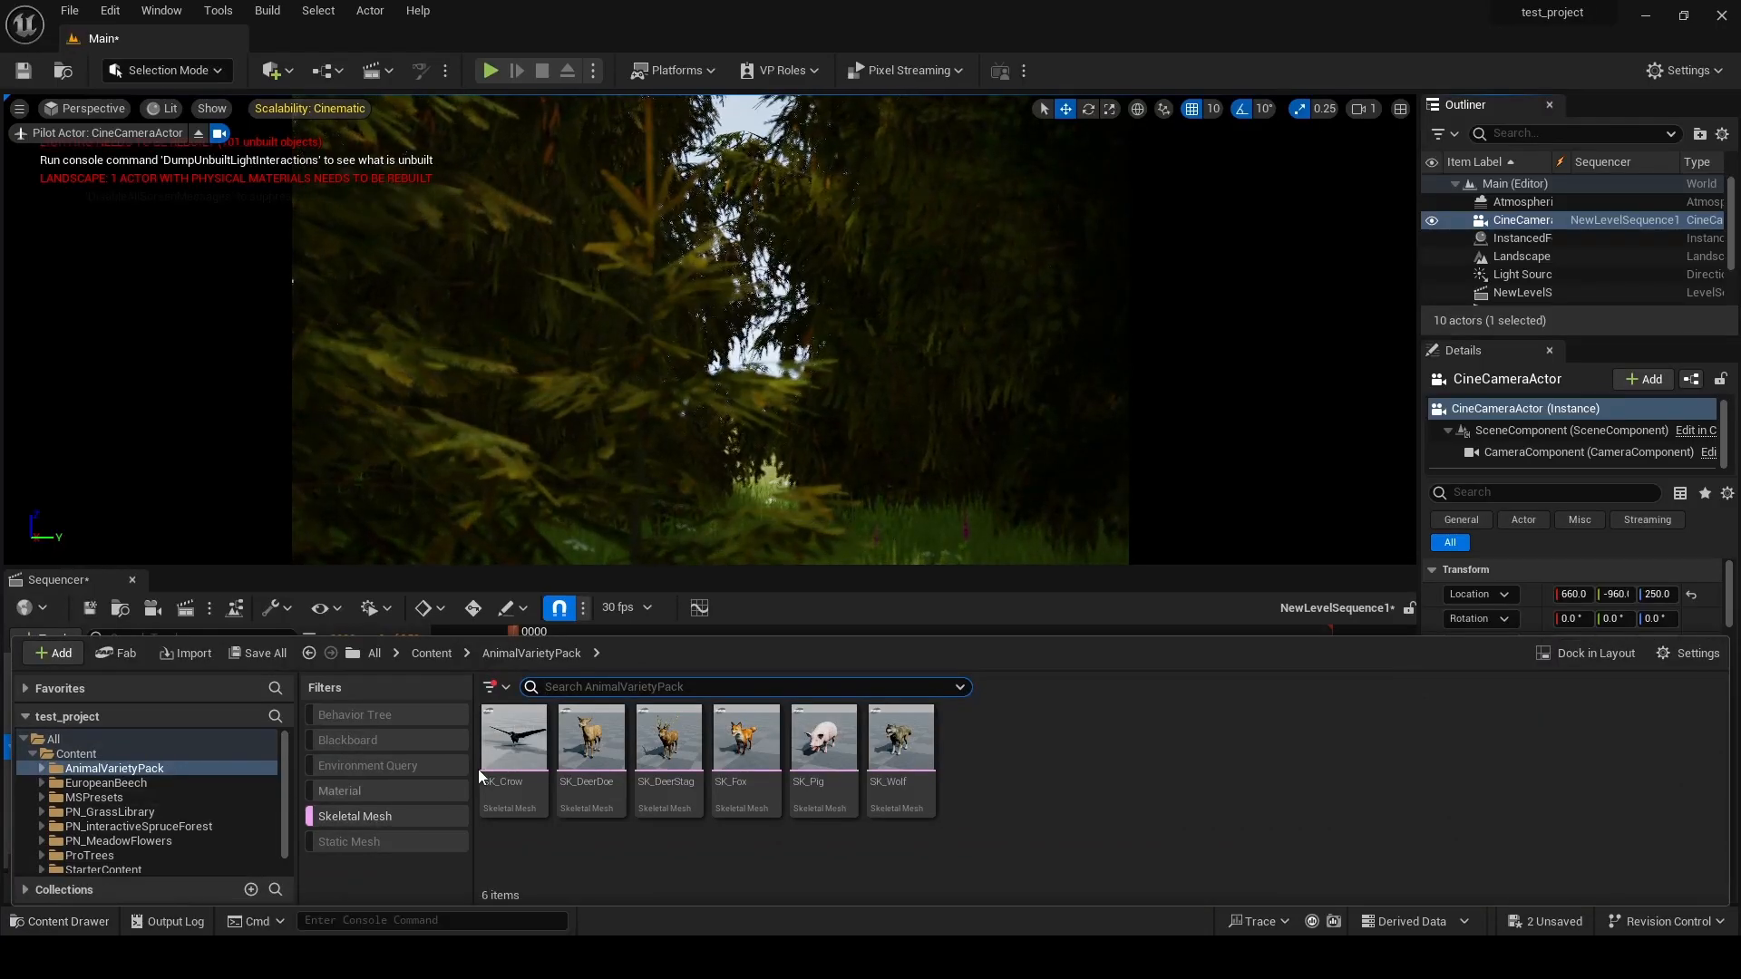
- Filter the AnimalVarietyPack folder to skeletal meshes, select SK_Fox and shrink the content drawer
{"action": "left_click", "coordinate": [345, 819]}
{"action": "left_click", "coordinate": [346, 817]}
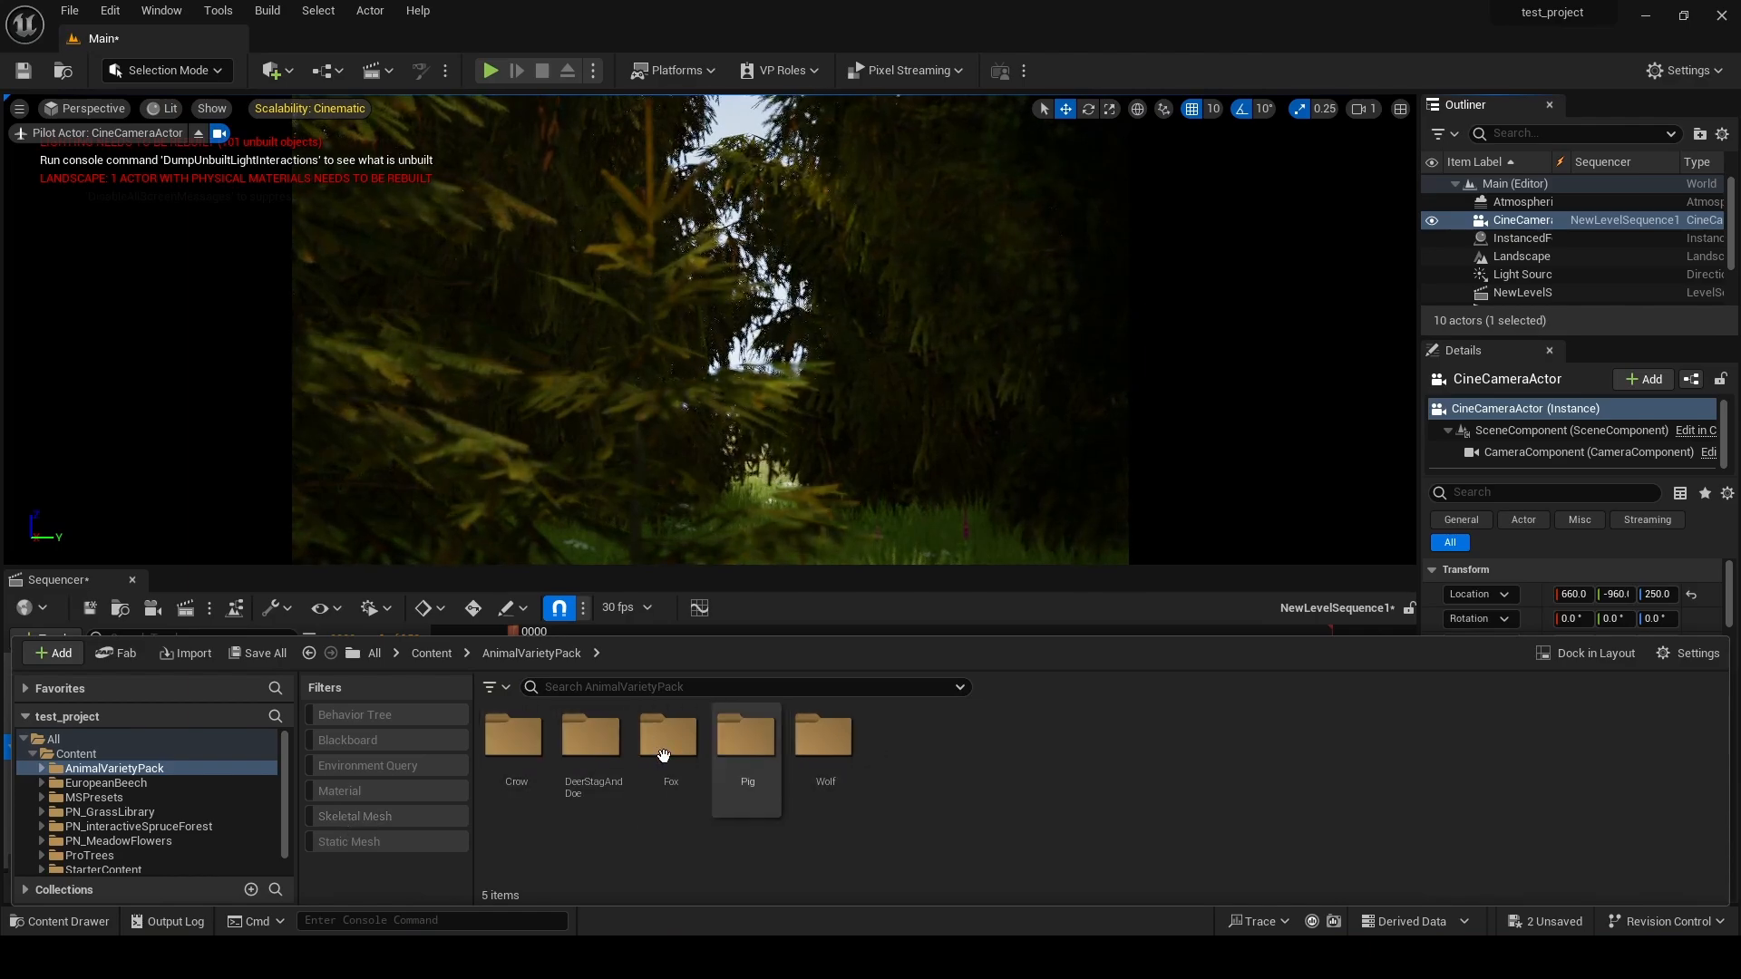
{"action": "left_click", "coordinate": [745, 737]}
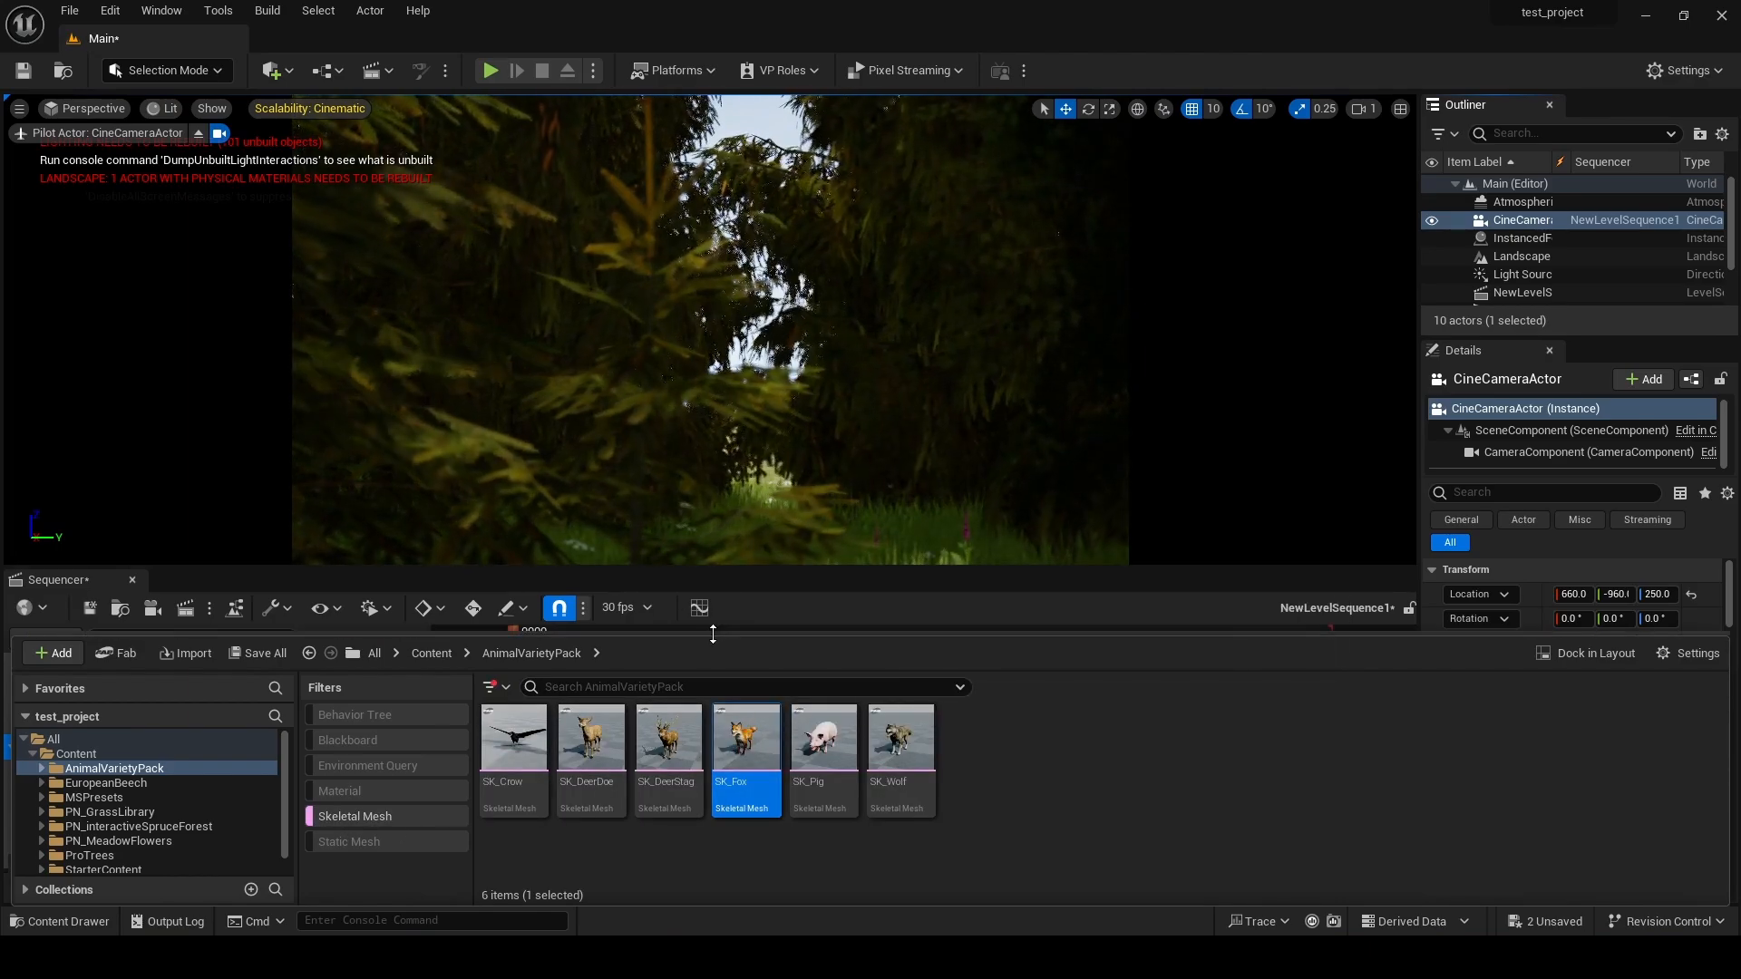
{"action": "left_click_drag", "start_coordinate": [801, 640], "coordinate": [802, 686]}
- Pilot the CineCameraActor back and turn it so that it frames the path running into the forest
{"action": "right_click_drag", "start_coordinate": [802, 436], "coordinate": [1129, 458]}
{"action": "key", "text": "s"}
{"action": "key", "text": "s"}
{"action": "right_click_drag", "start_coordinate": [745, 499], "coordinate": [723, 502]}
- Place the SK_Fox skeletal mesh on the path in front of the camera
{"action": "left_click", "coordinate": [85, 917]}
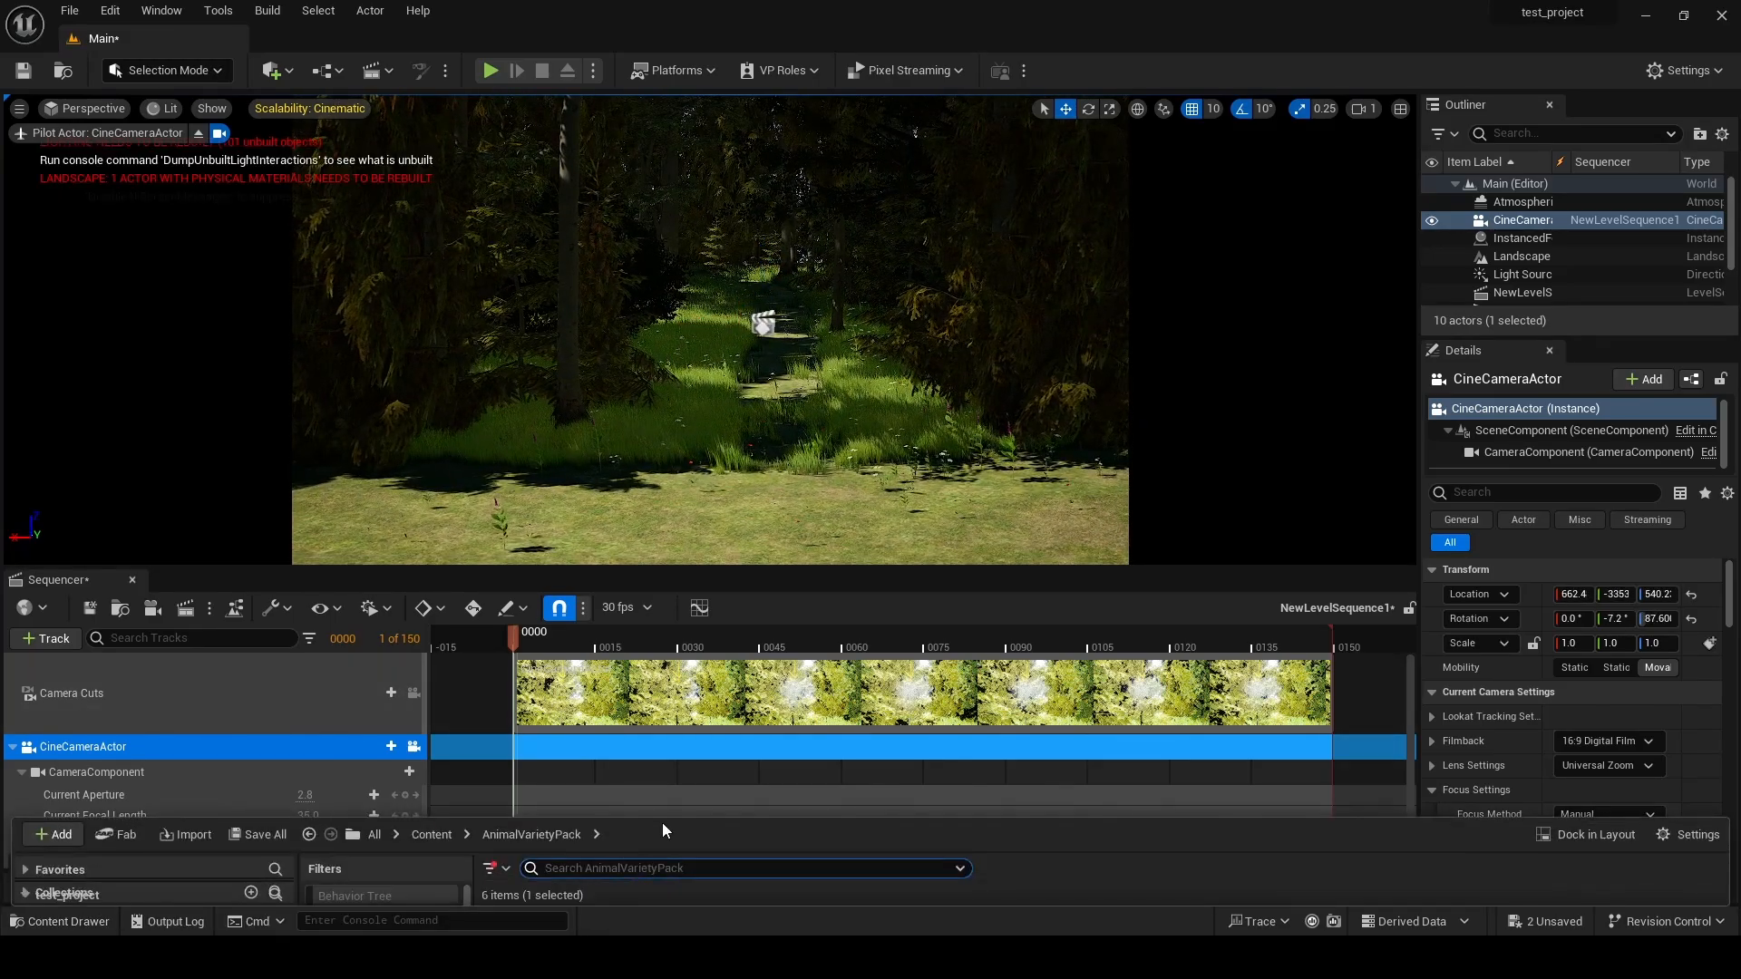
{"action": "left_click_drag", "start_coordinate": [739, 758], "coordinate": [760, 393]}
{"action": "key", "text": "alt+Right"}
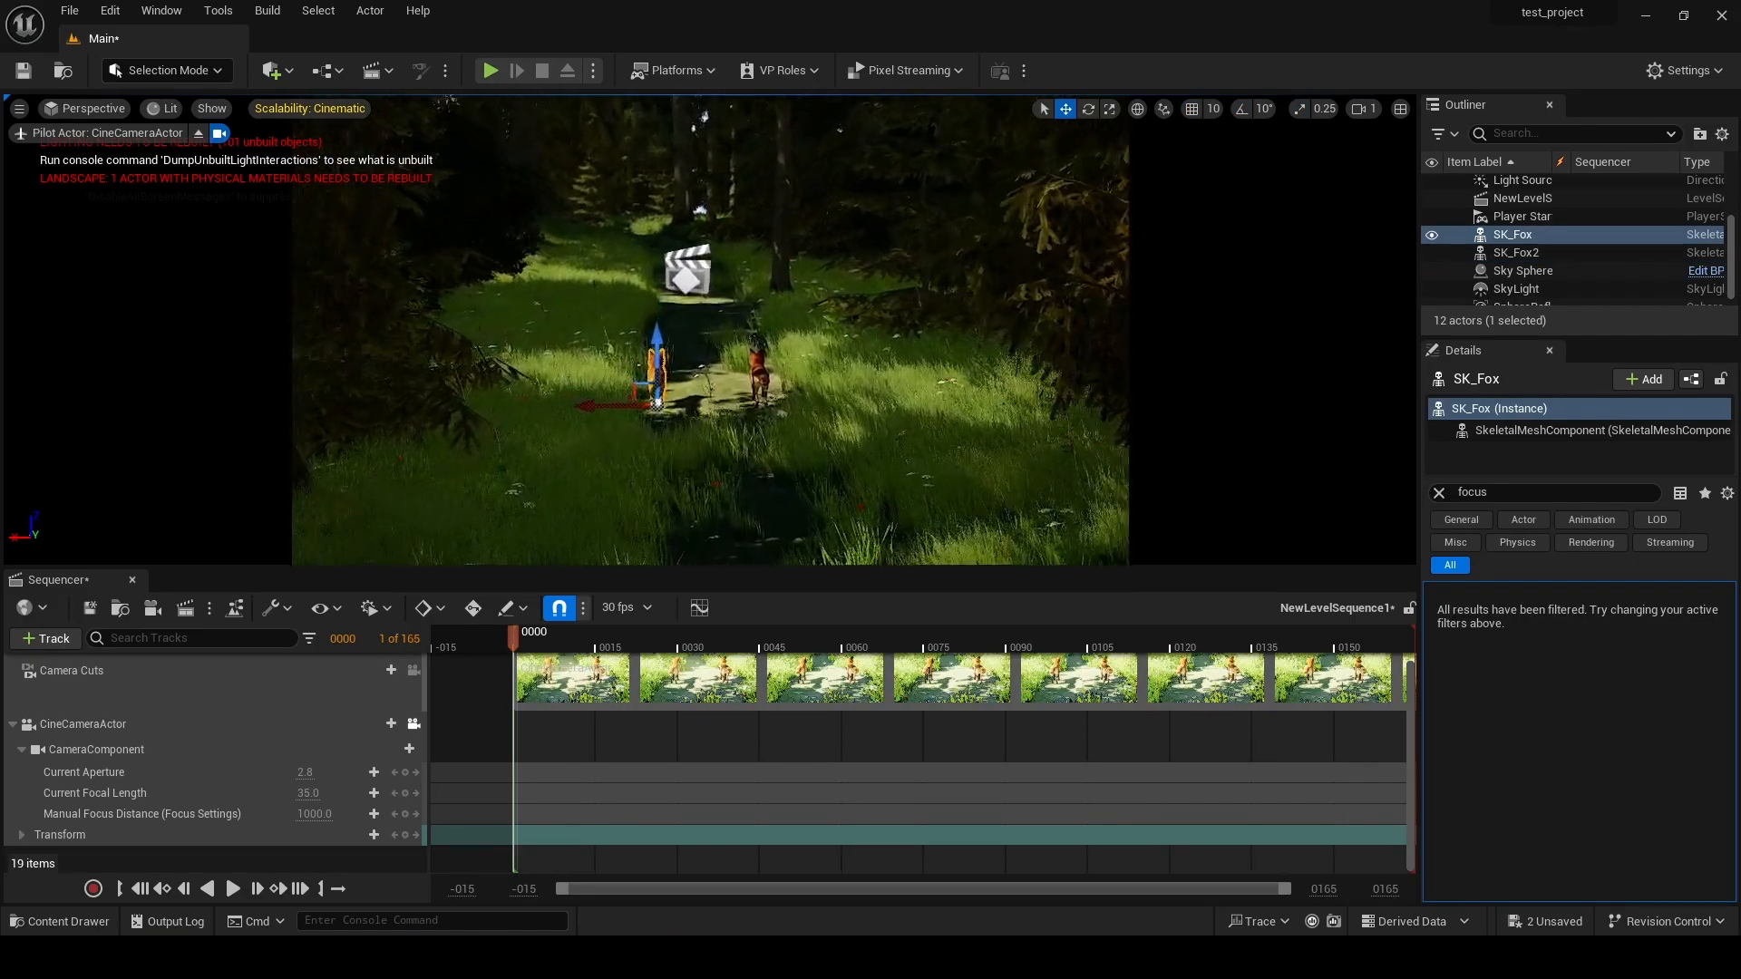
- Bring the piloted camera closer to the foxes and scale SK_Fox2 down slightly
{"action": "key", "text": "w"}
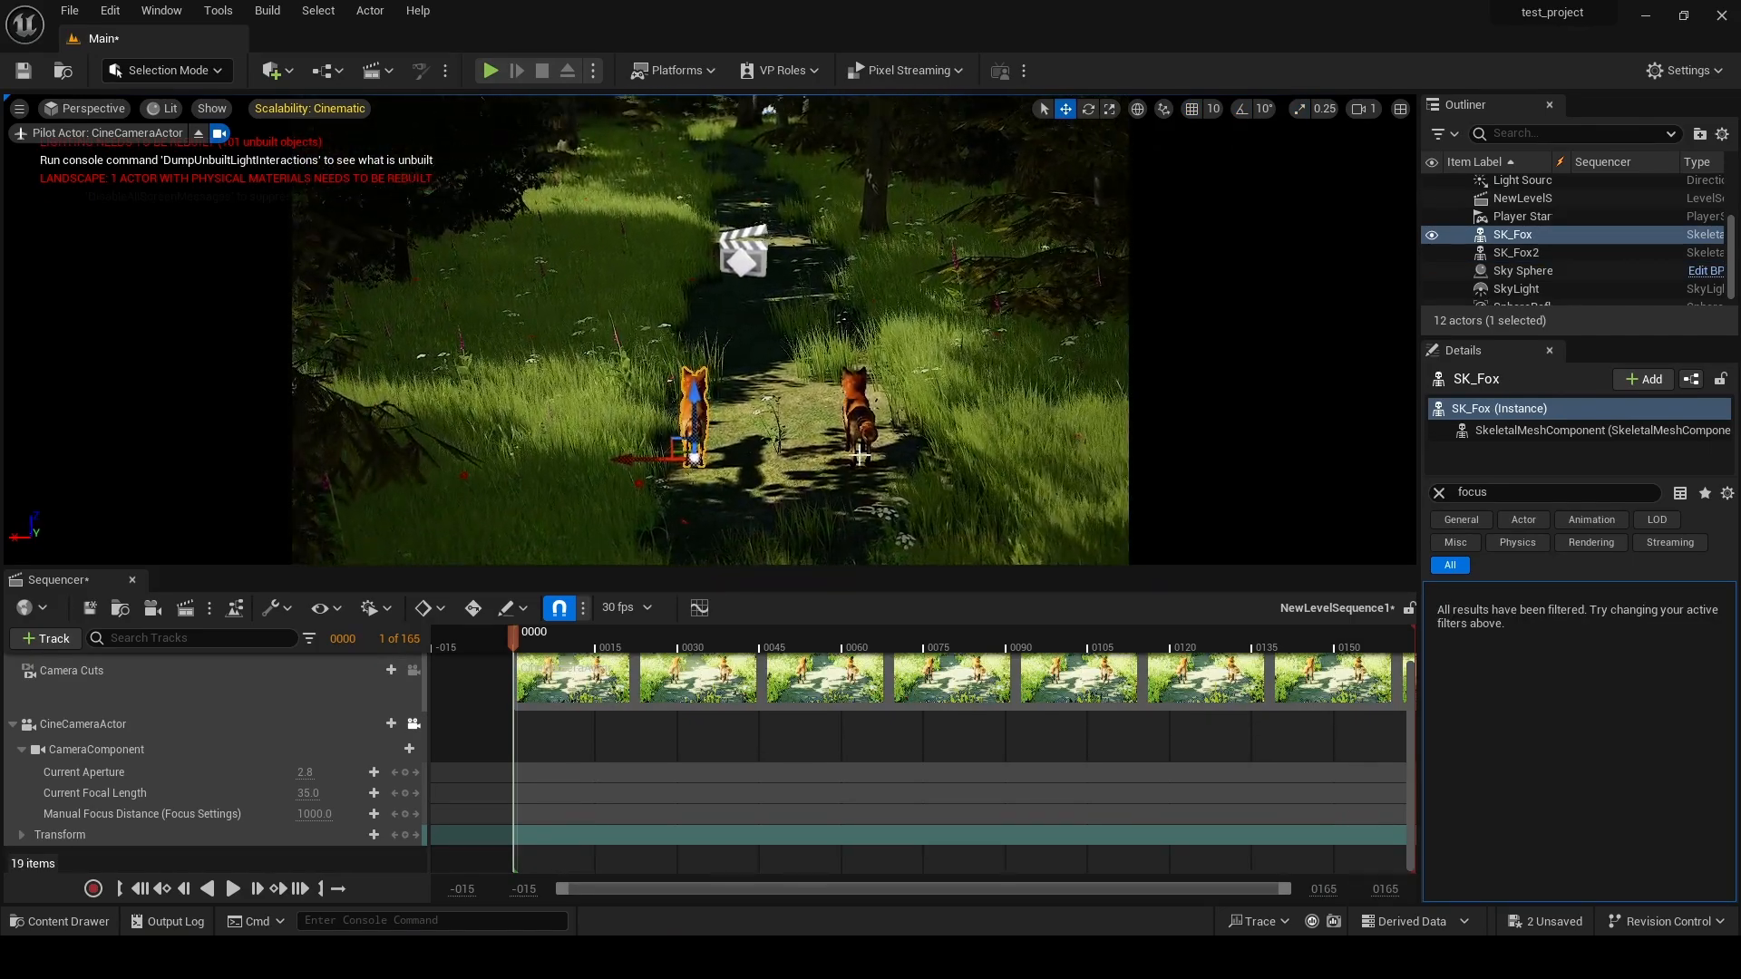
{"action": "left_click", "coordinate": [857, 404]}
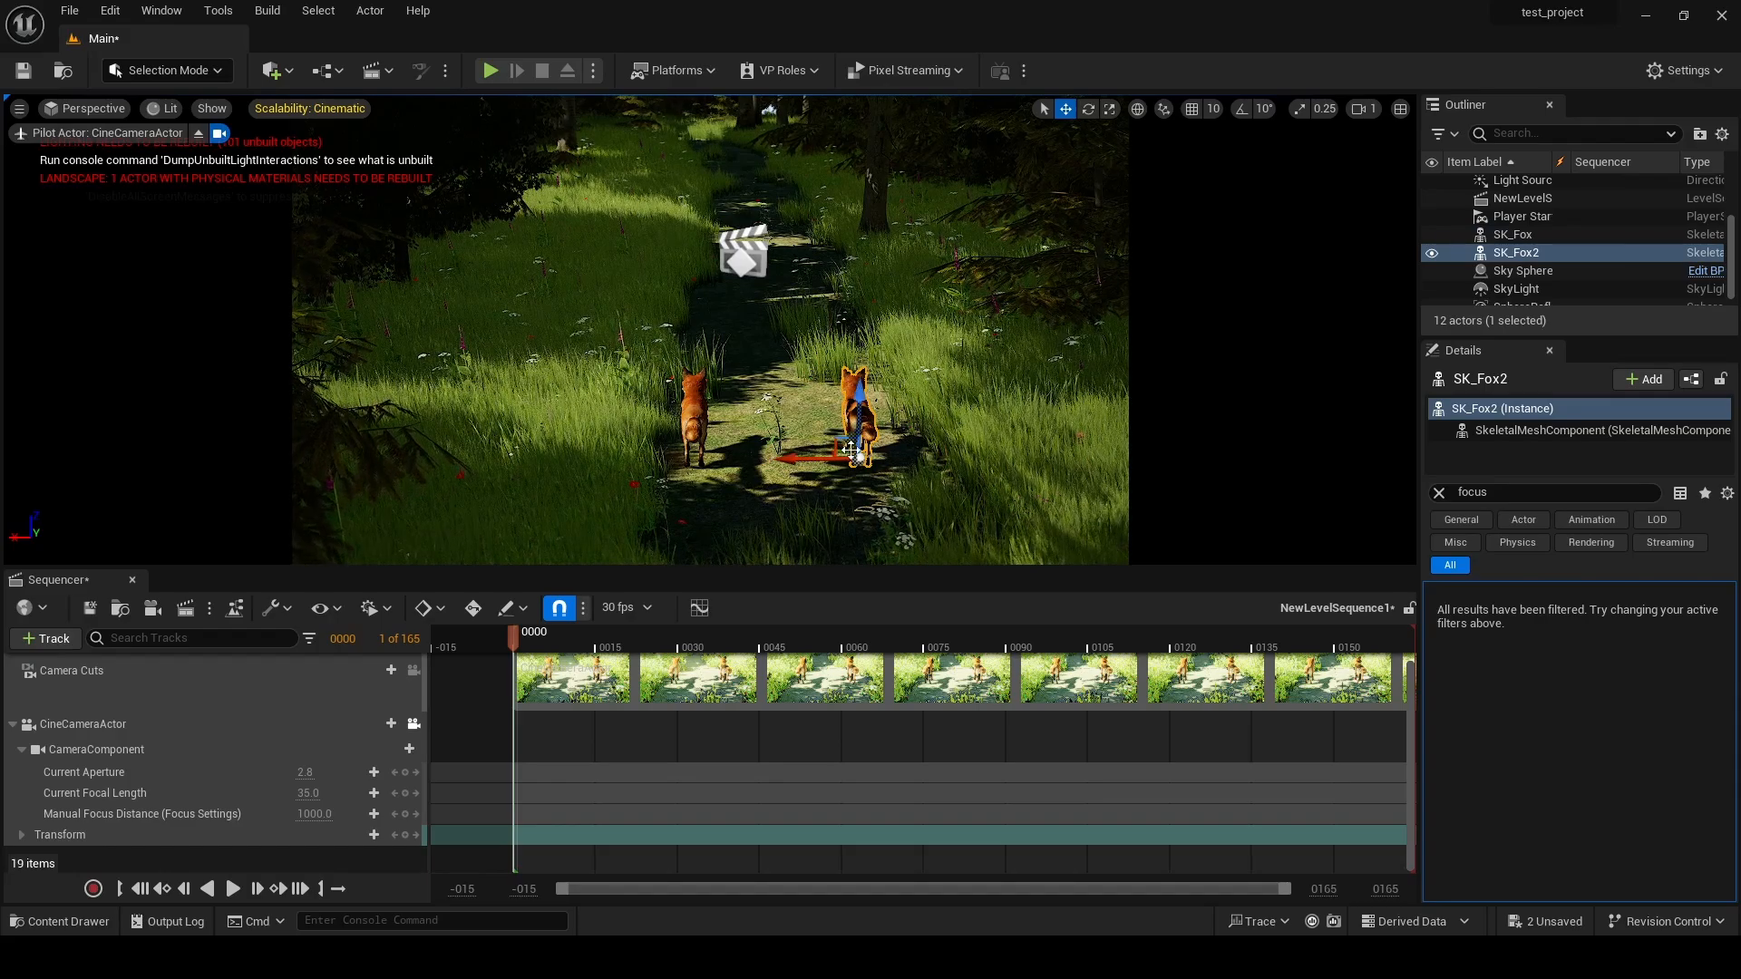
{"action": "left_click", "coordinate": [701, 433]}
{"action": "left_click", "coordinate": [857, 408]}
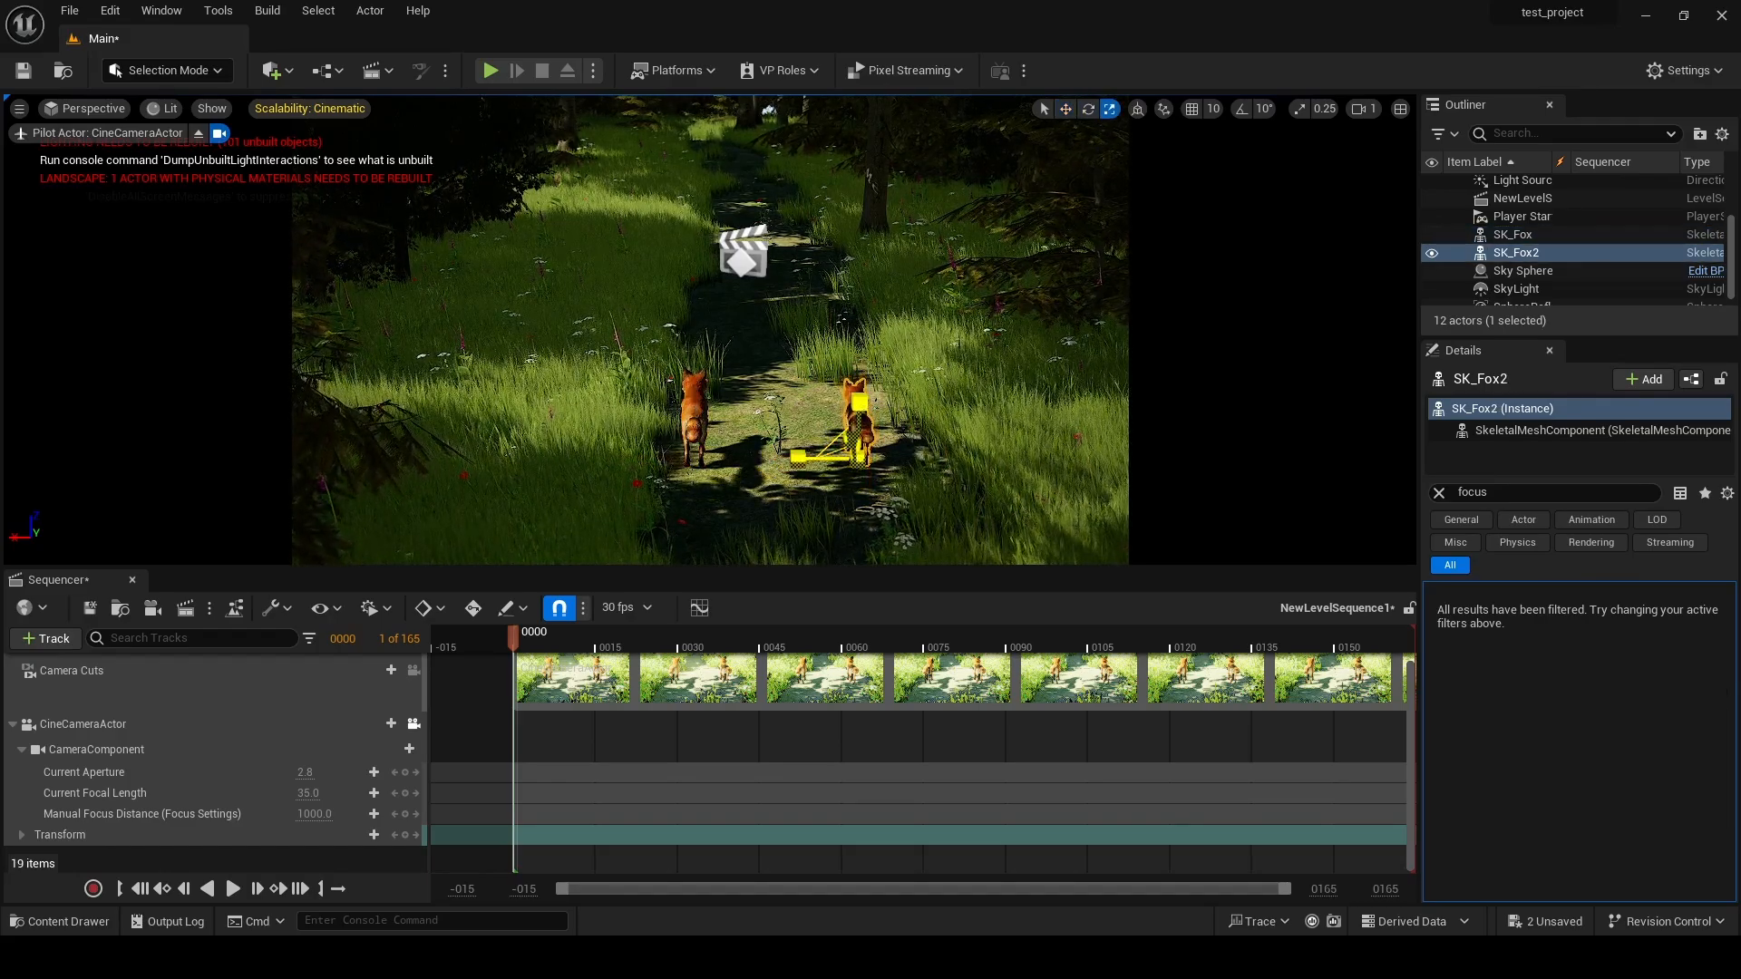
- Turn SK_Fox slightly, move the two foxes closer together on the path and save all project files
{"action": "left_click", "coordinate": [702, 417]}
{"action": "key", "text": "e"}
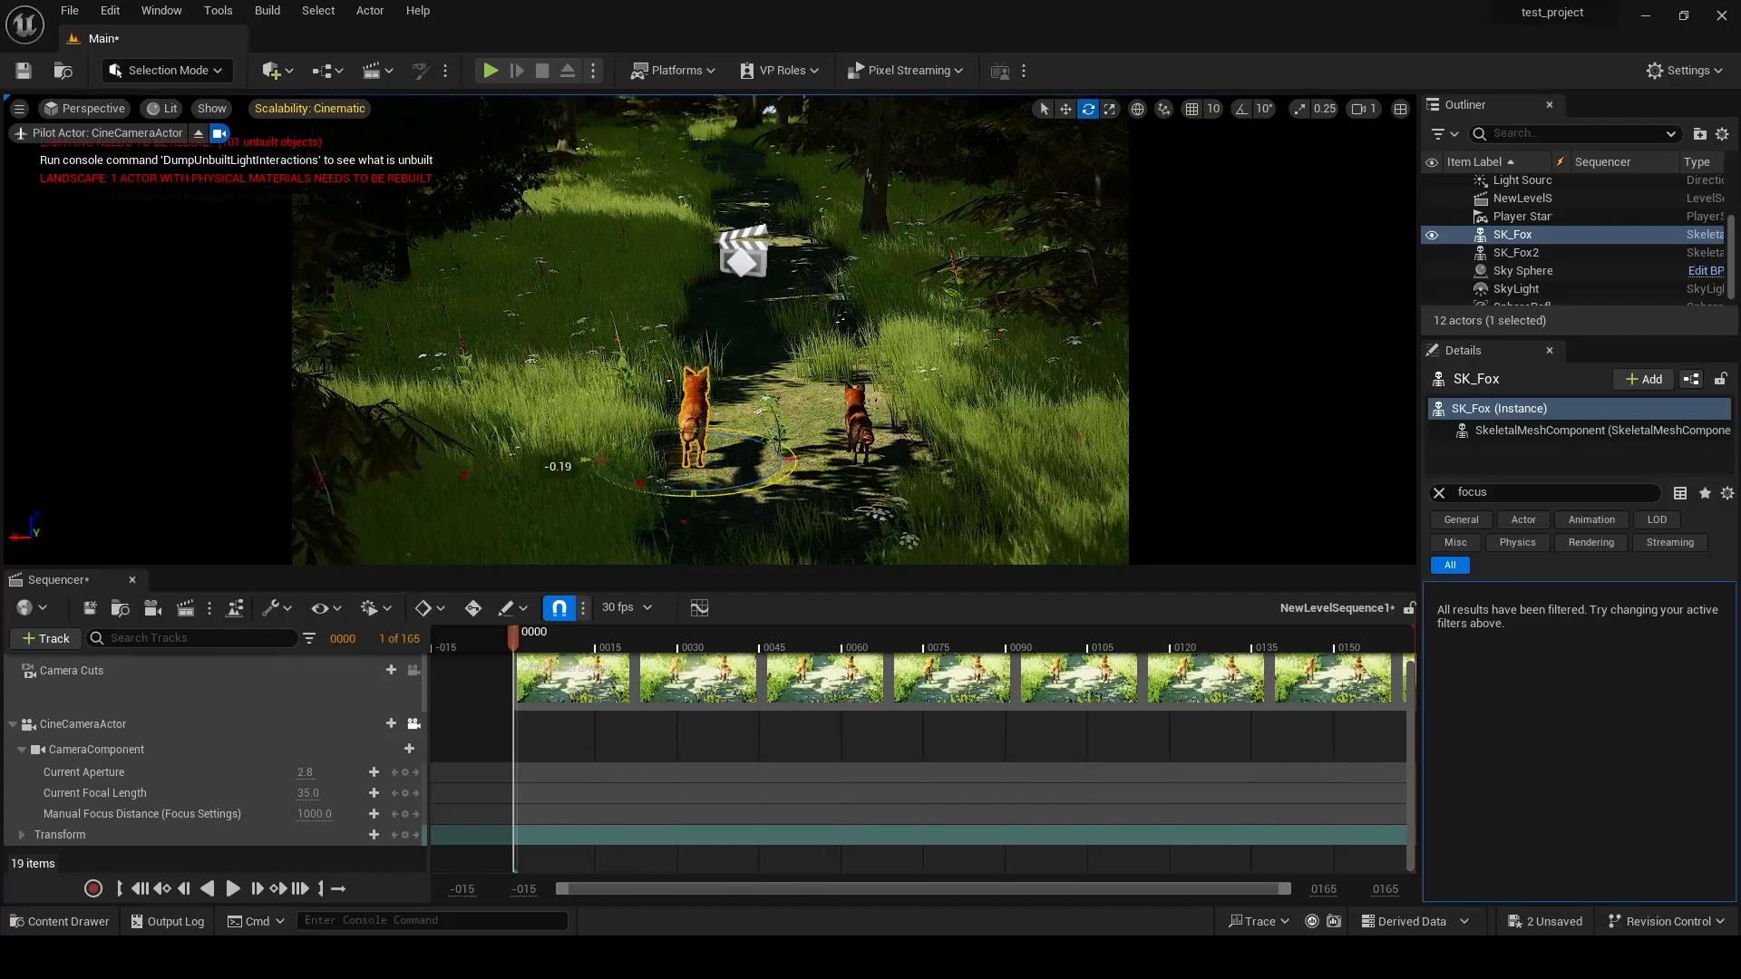
{"action": "left_click", "coordinate": [843, 422]}
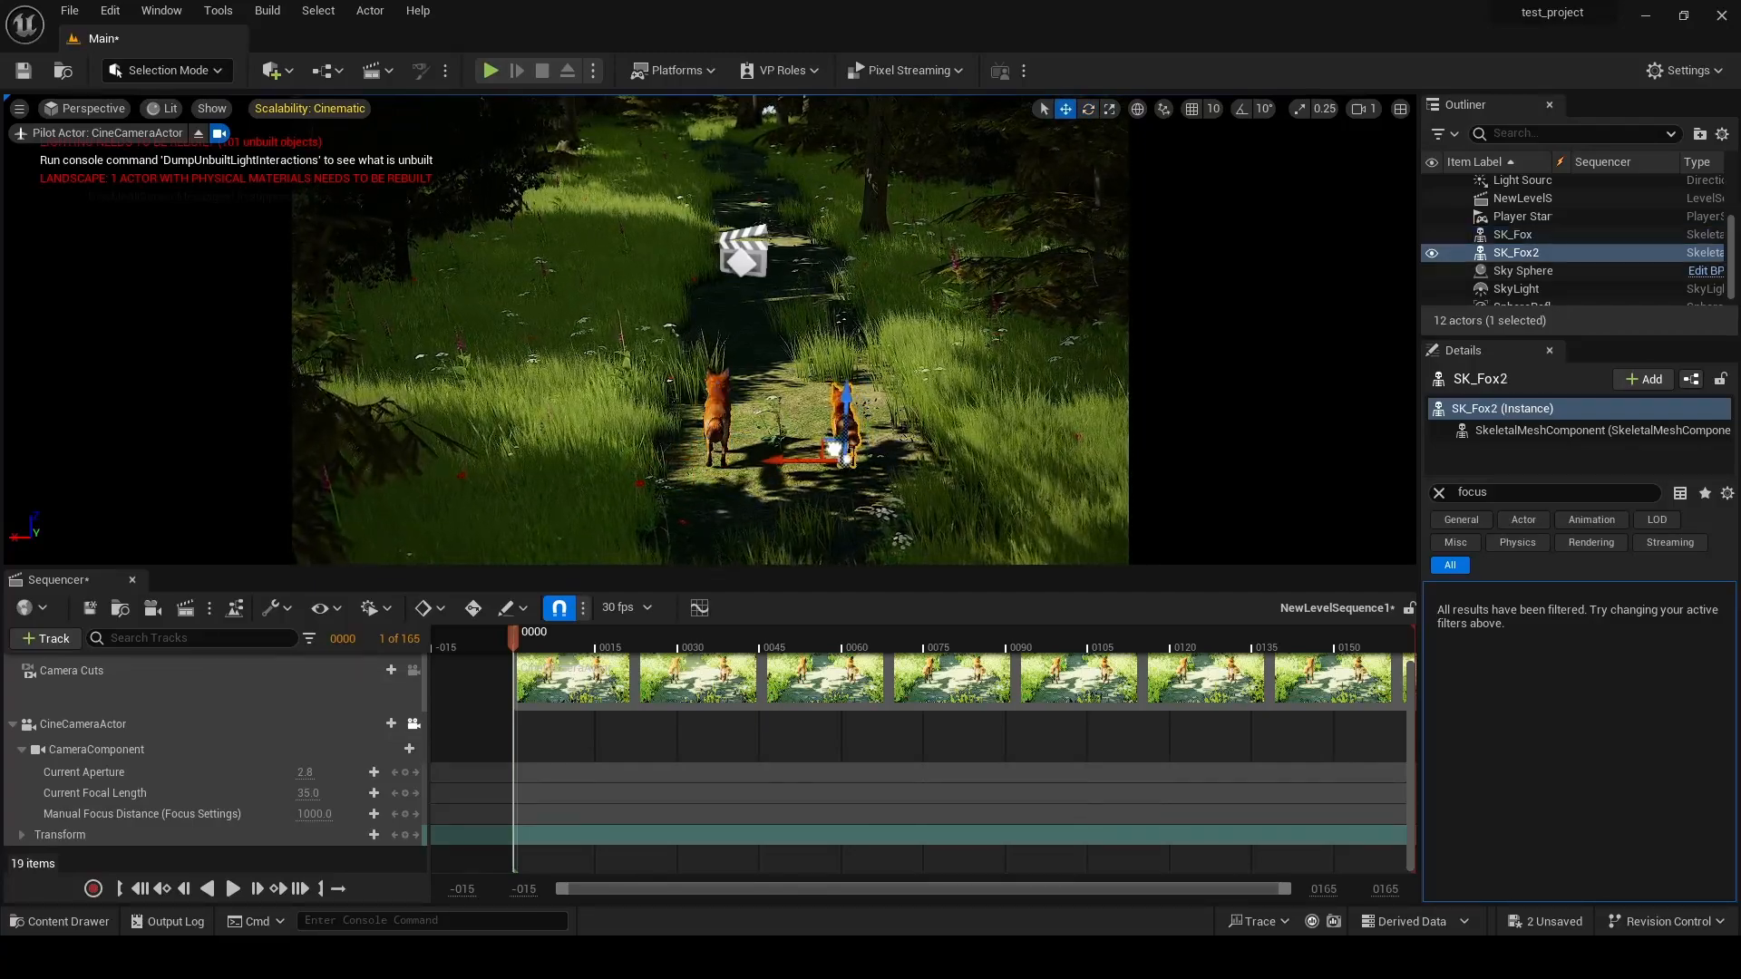
{"action": "left_click", "coordinate": [70, 11]}
{"action": "left_click", "coordinate": [101, 248]}
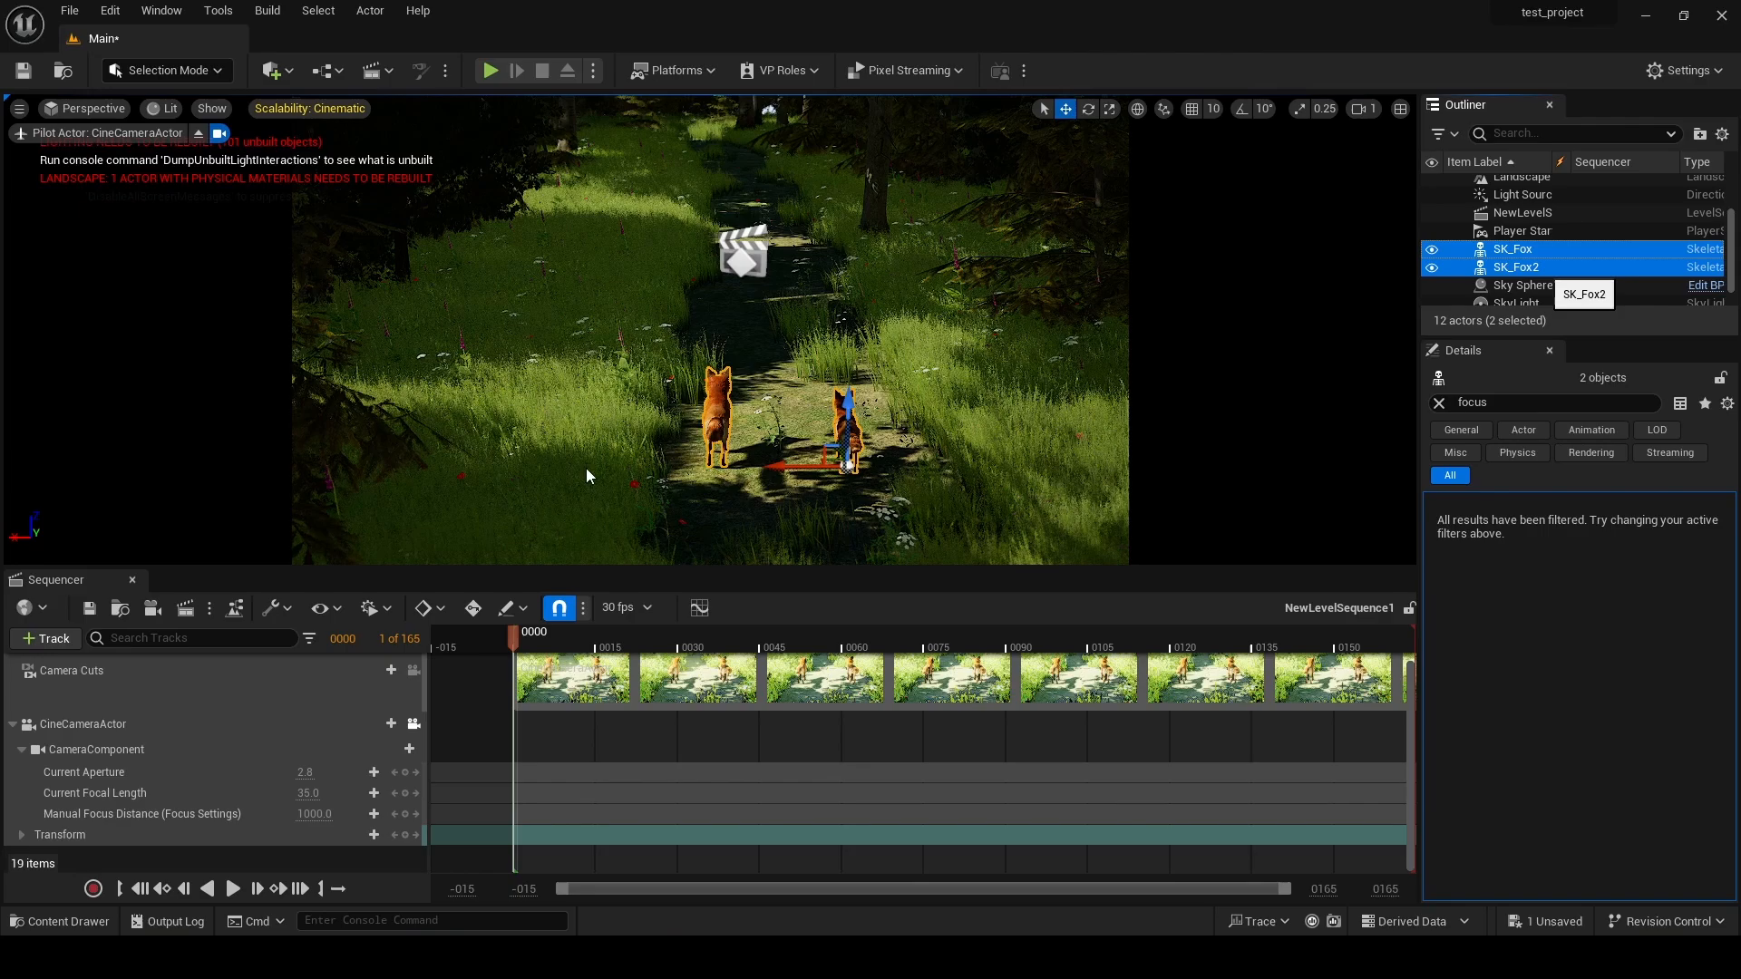
- Collapse the CineCameraActor track and add both SK_Fox and SK_Fox2 to the level sequence
{"action": "left_click", "coordinate": [13, 724]}
{"action": "left_click", "coordinate": [36, 693]}
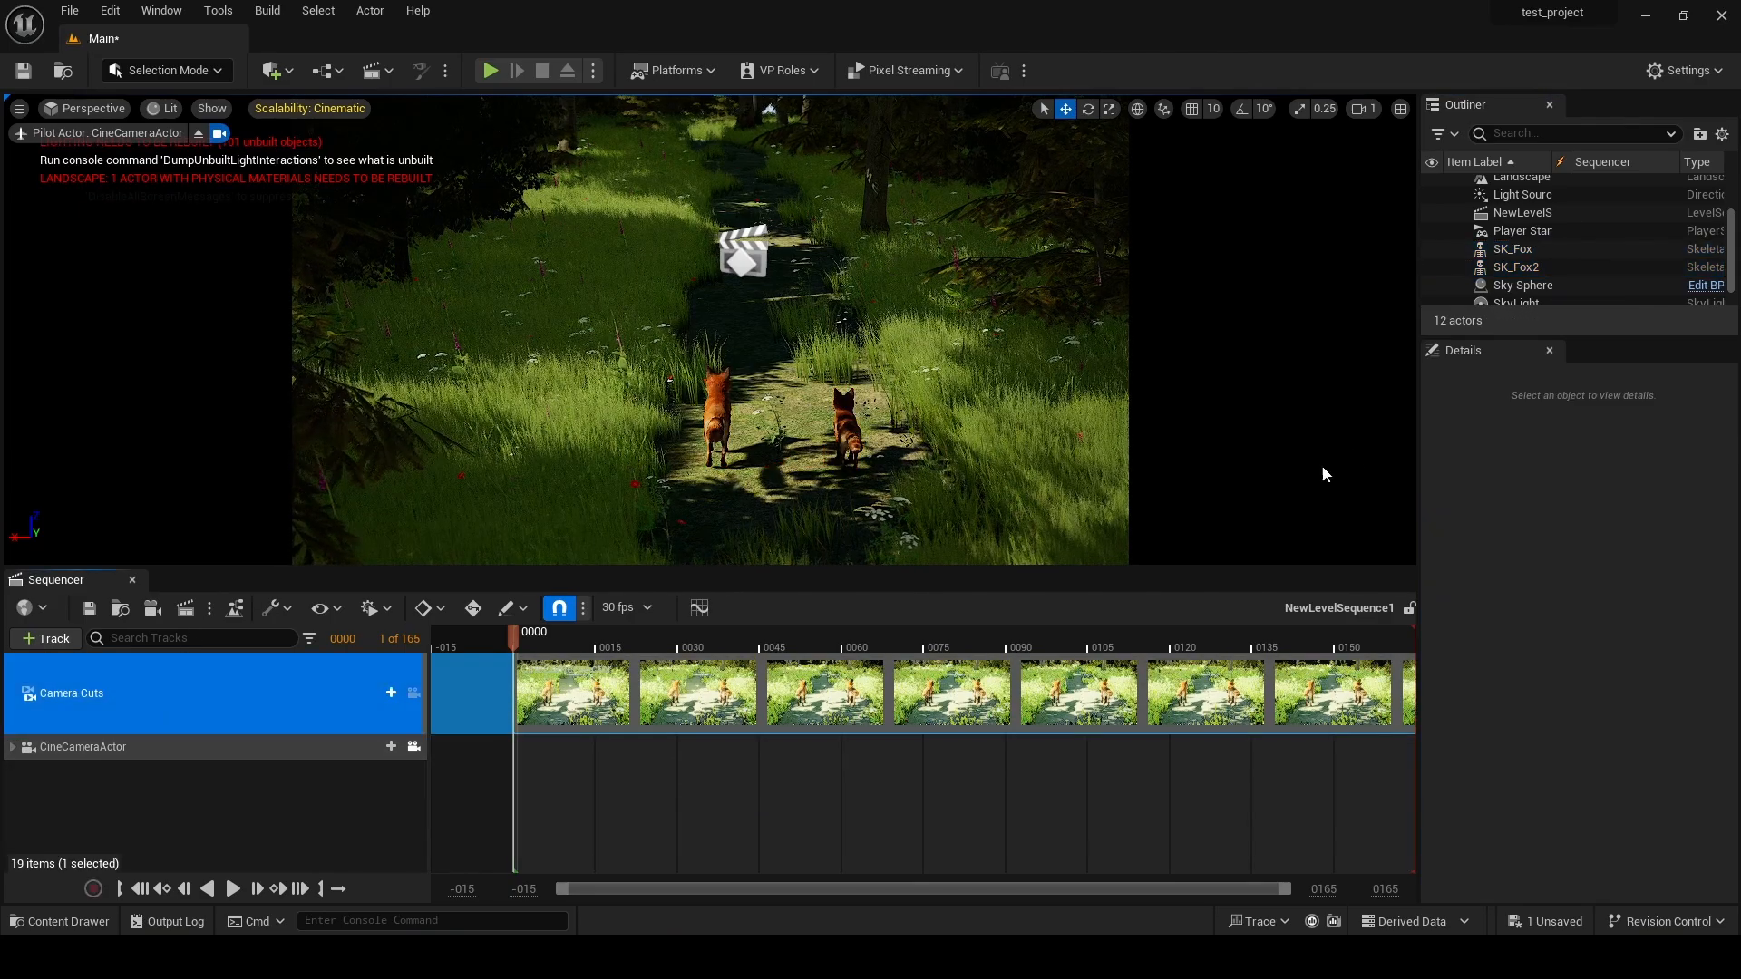
{"action": "left_click", "coordinate": [1514, 254]}
{"action": "left_click", "coordinate": [1516, 266], "text": "ctrl"}
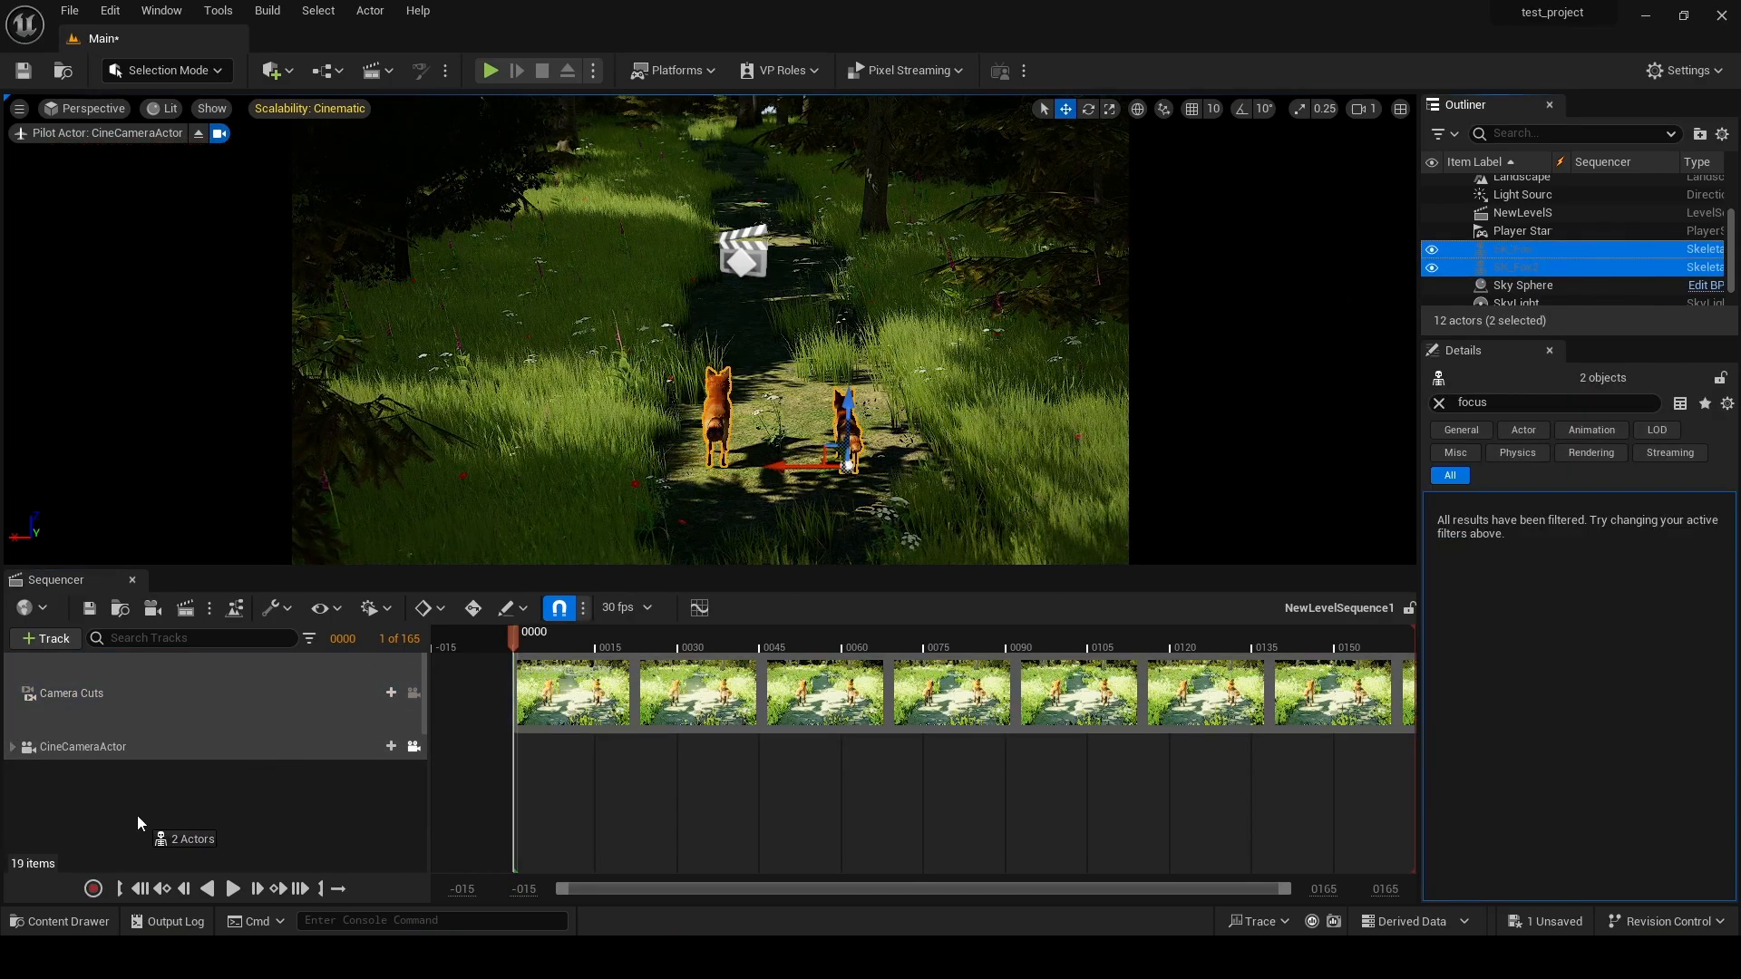
{"action": "left_click_drag", "start_coordinate": [138, 815], "coordinate": [98, 804]}
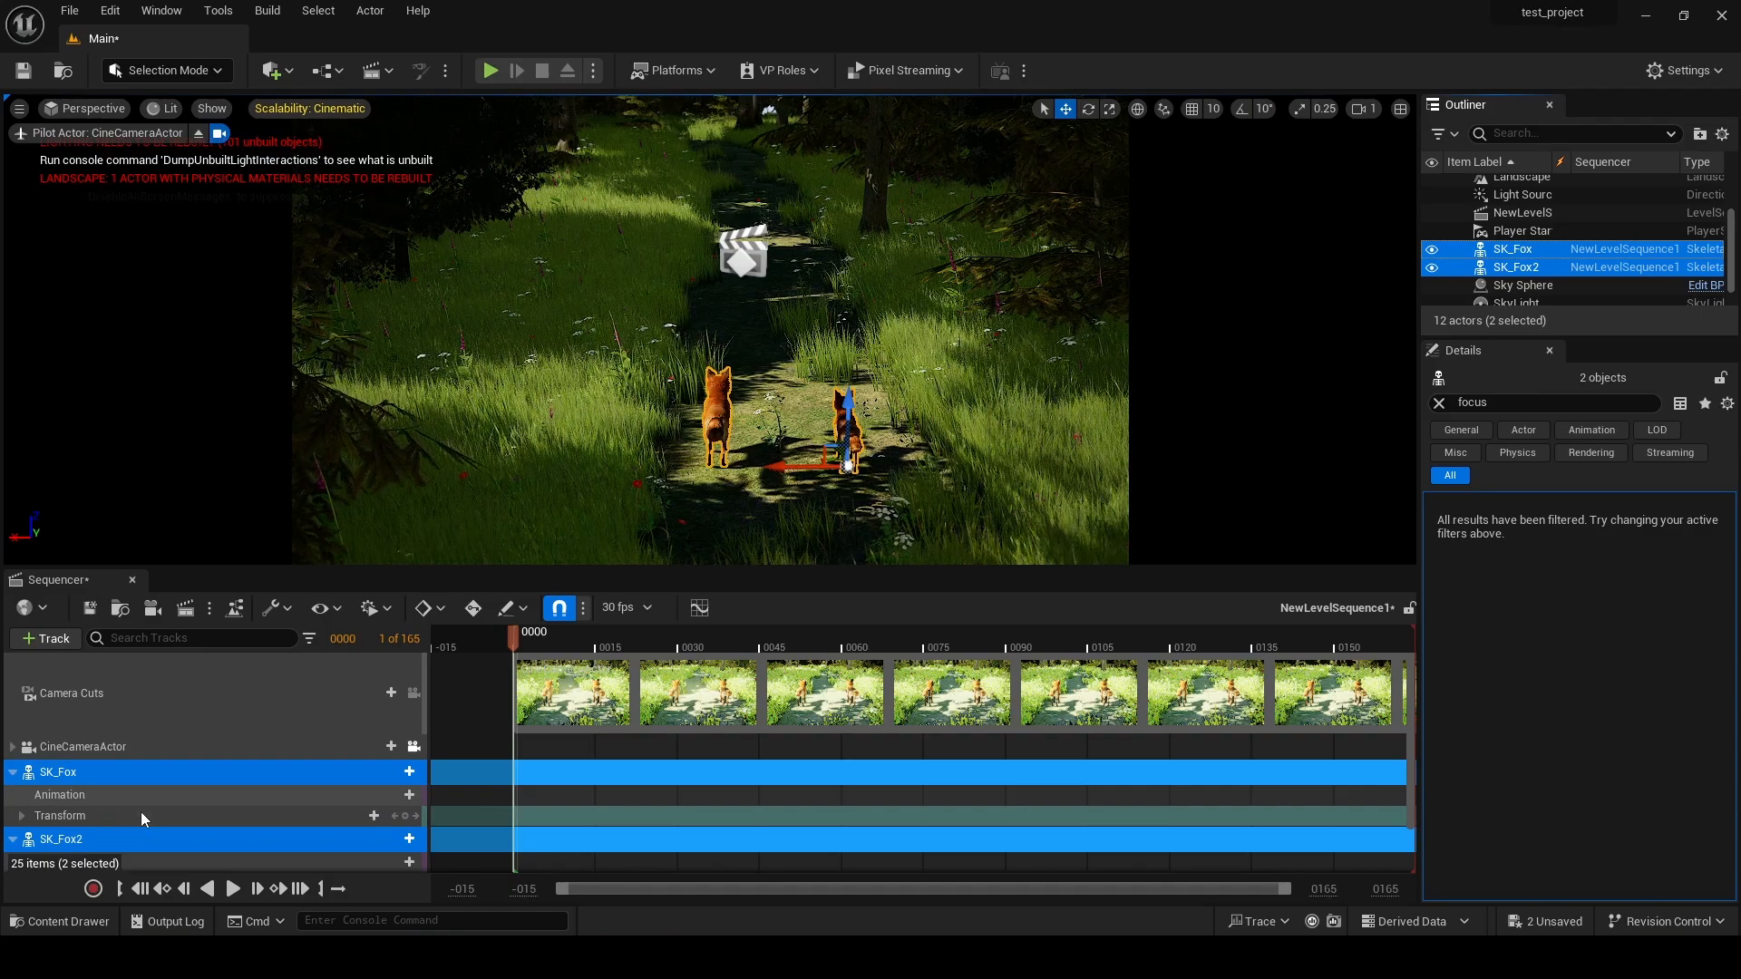
- Add a Transform key at frame 0 for both SK_Fox and SK_Fox2
{"action": "left_click", "coordinate": [405, 816]}
{"action": "scroll", "coordinate": [407, 825], "scroll_direction": "down", "scroll_amount": 1}
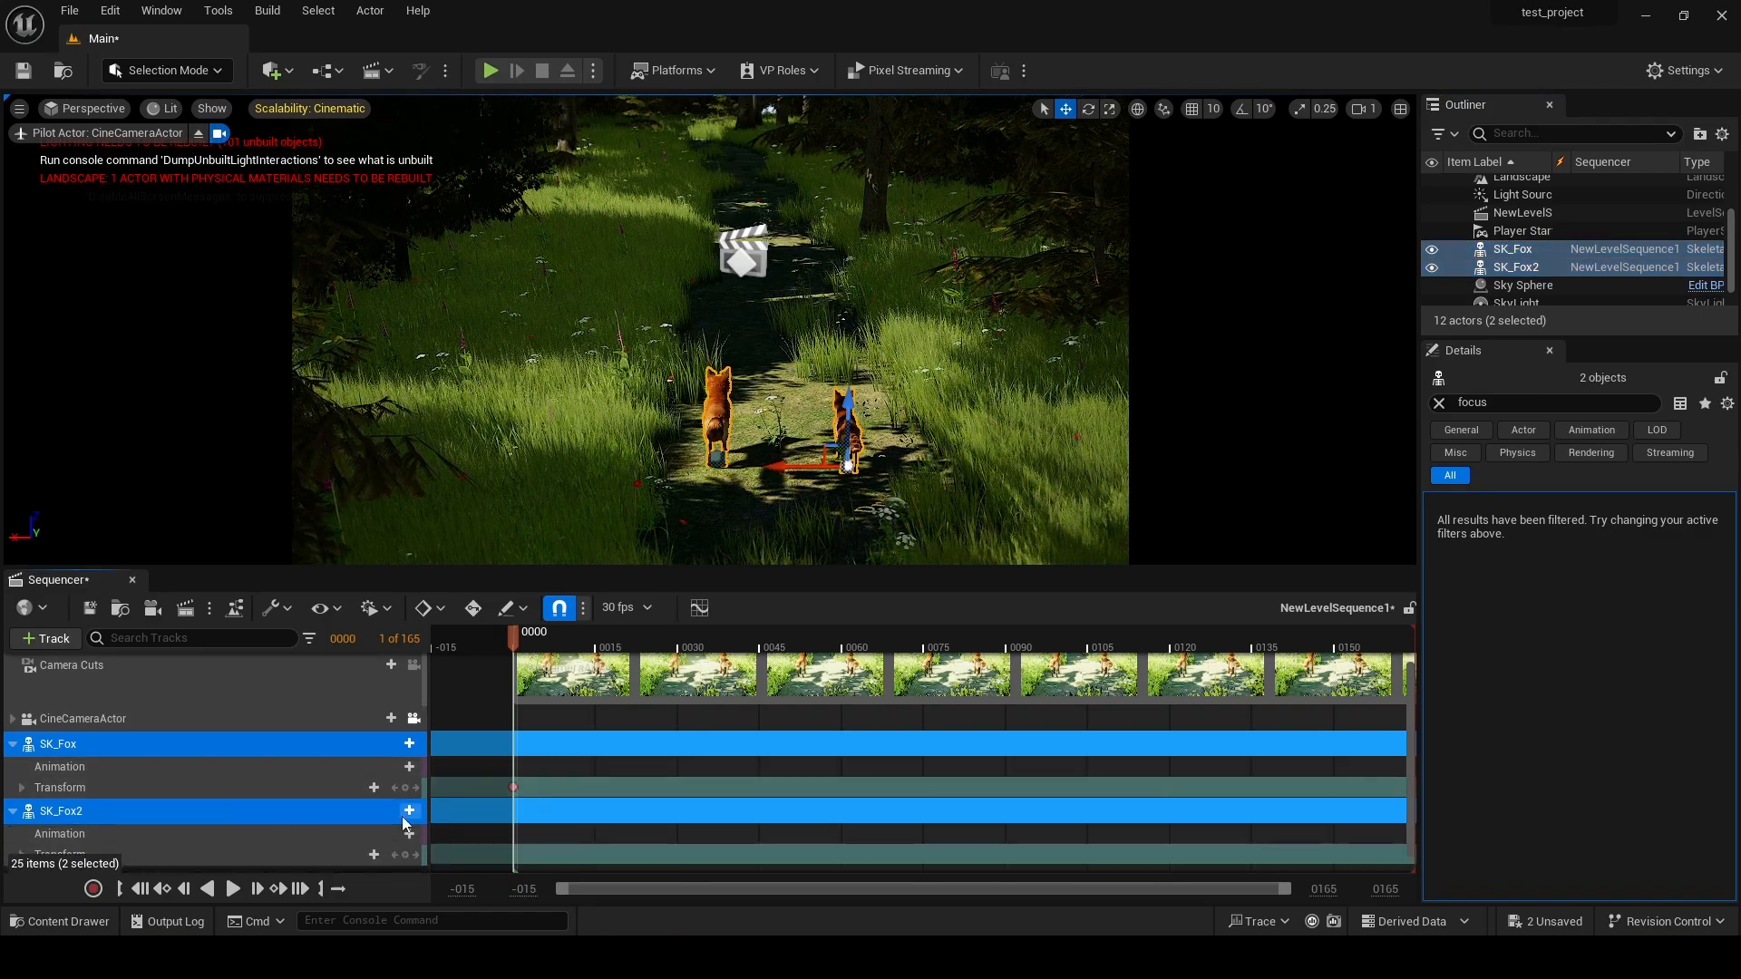
{"action": "left_click", "coordinate": [405, 835]}
- Set the interpolation of both foxes' Transform keys at frame 0 to Linear
{"action": "right_click", "coordinate": [513, 768]}
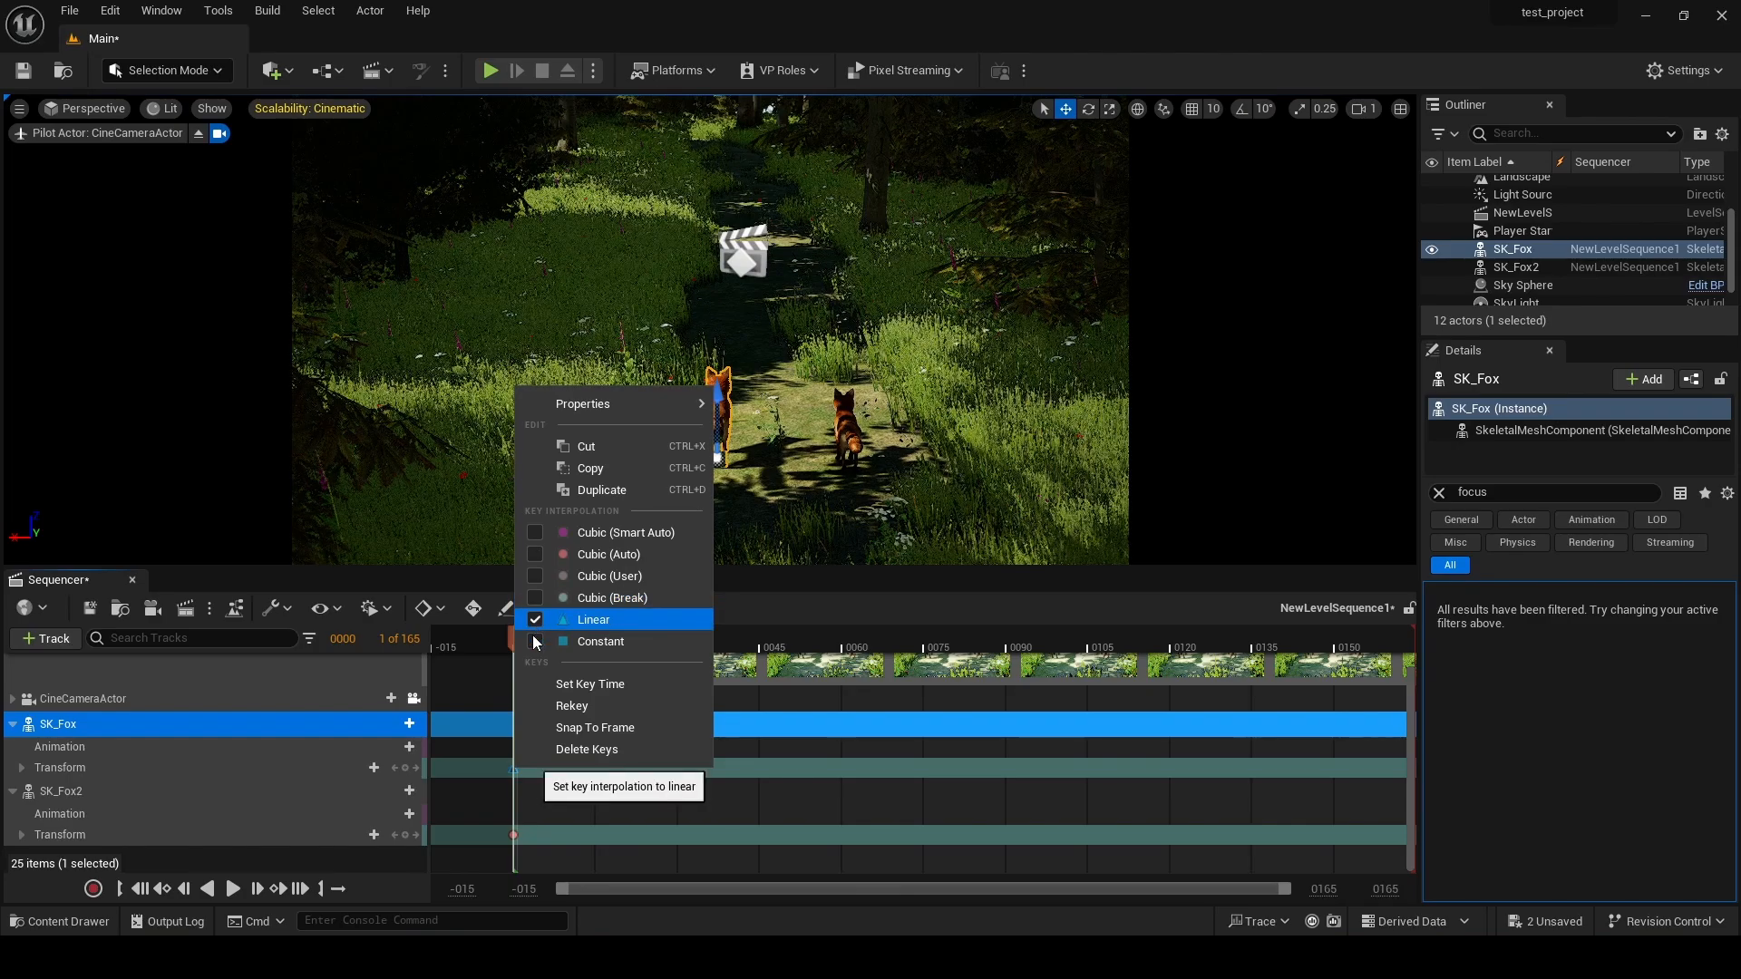
{"action": "left_click", "coordinate": [557, 619]}
{"action": "left_click", "coordinate": [513, 834]}
{"action": "right_click", "coordinate": [513, 835]}
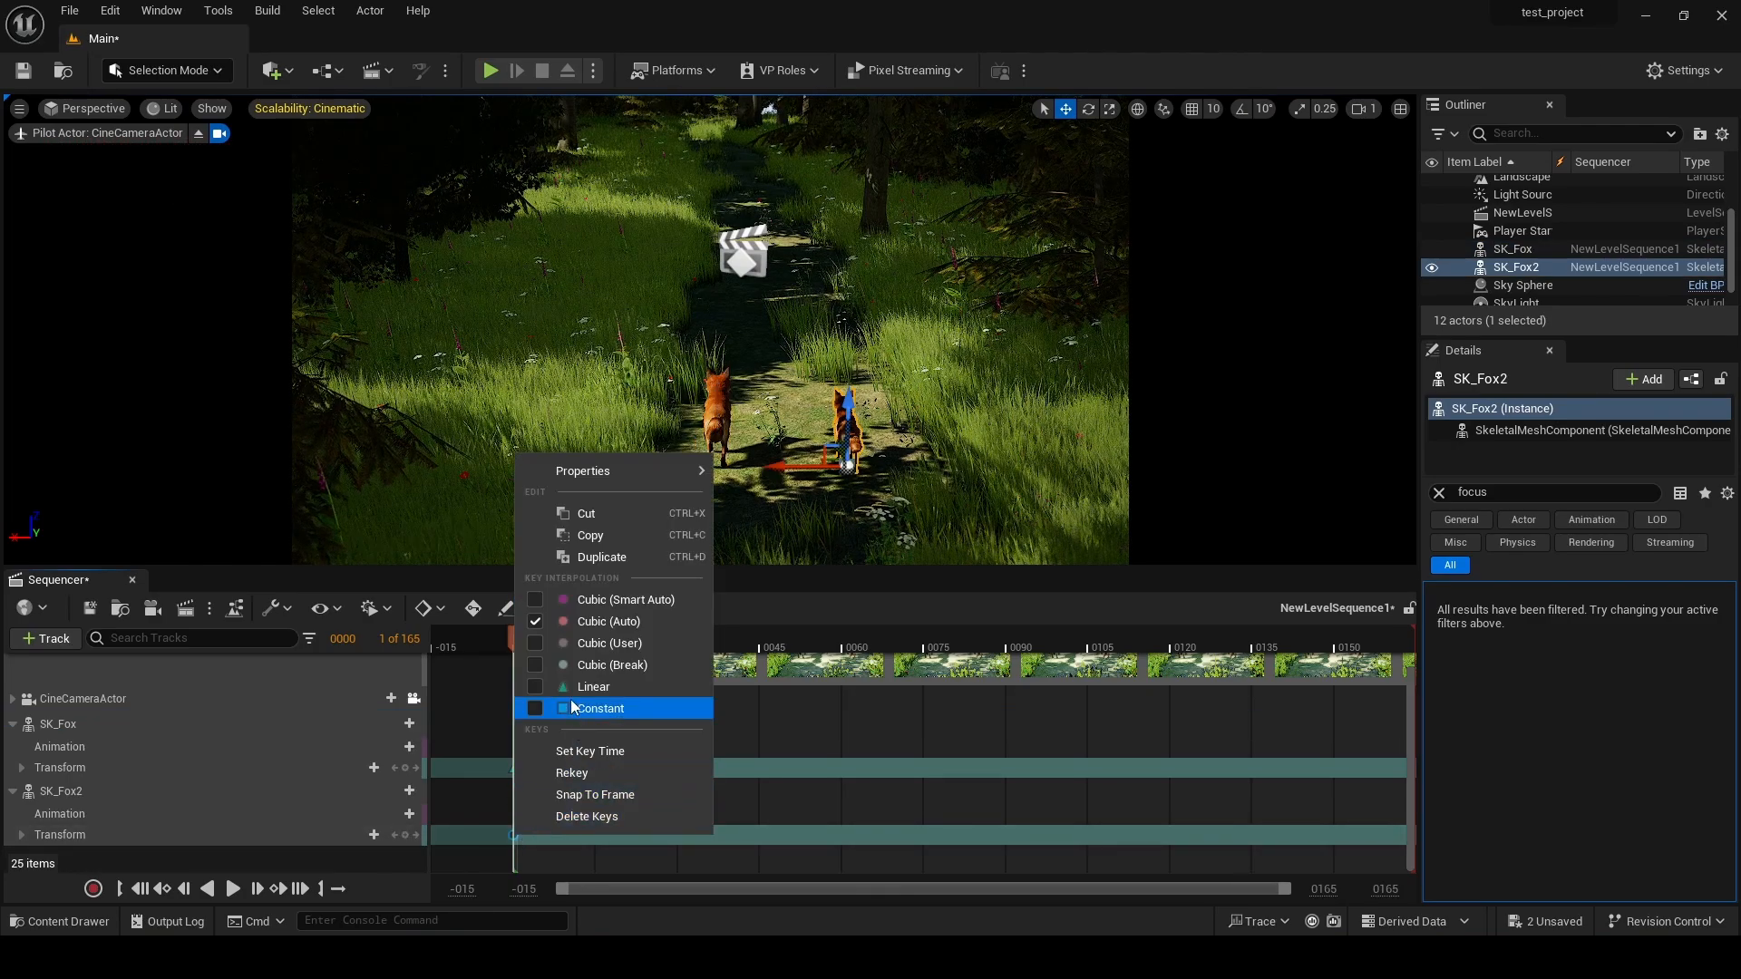
{"action": "left_click", "coordinate": [486, 828]}
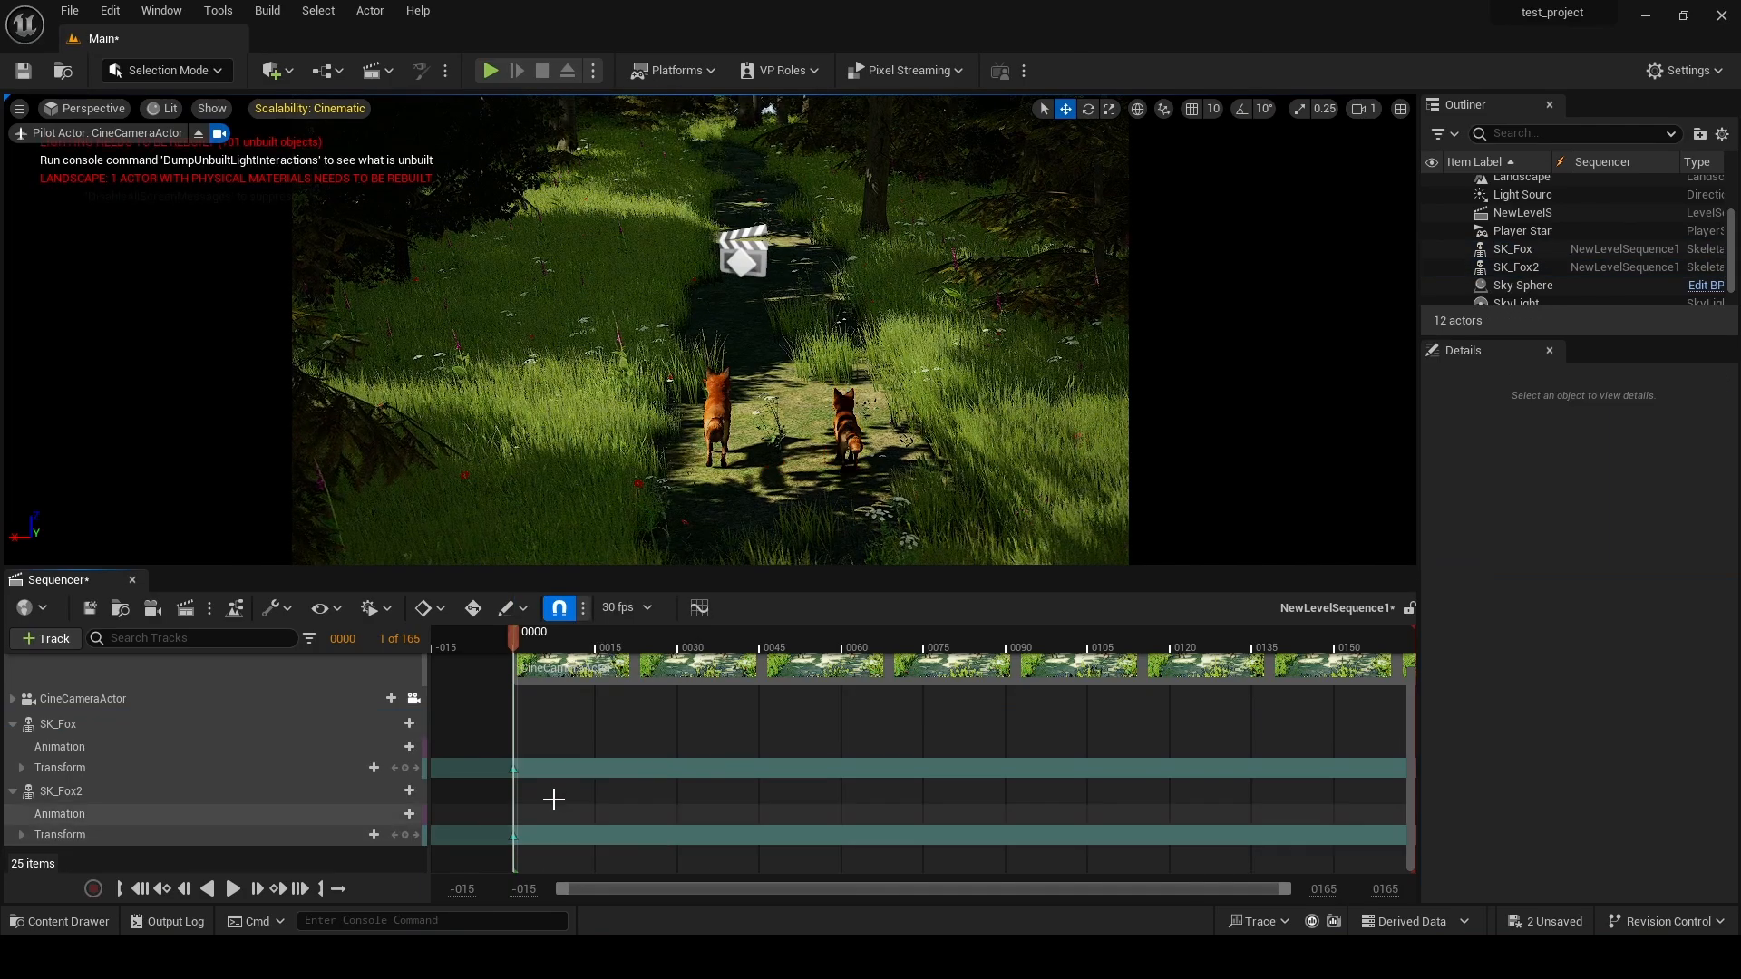
- Expand the CineCameraActor track in the sequencer to show its aperture, focal length, focus distance and Transform tracks
{"action": "scroll", "coordinate": [414, 746], "scroll_direction": "up", "scroll_amount": 2}
{"action": "left_click", "coordinate": [13, 746]}
{"action": "scroll", "coordinate": [272, 725], "scroll_direction": "down", "scroll_amount": 3}
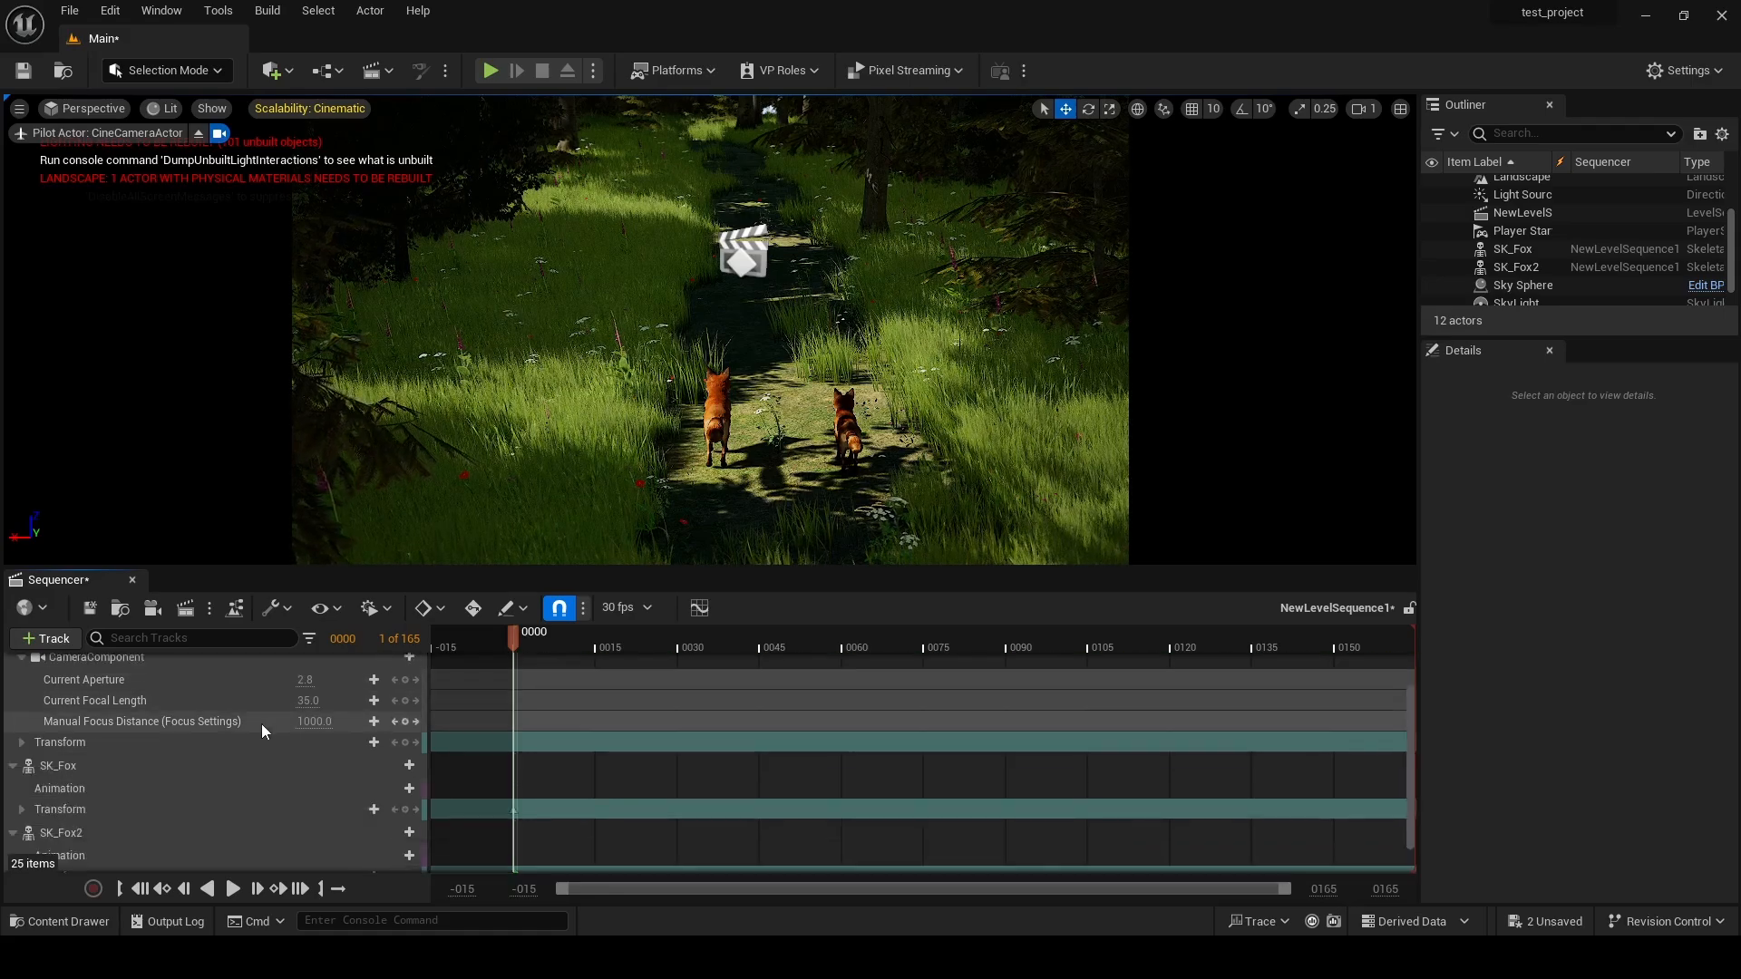
{"action": "scroll", "coordinate": [296, 714], "scroll_direction": "up", "scroll_amount": 1}
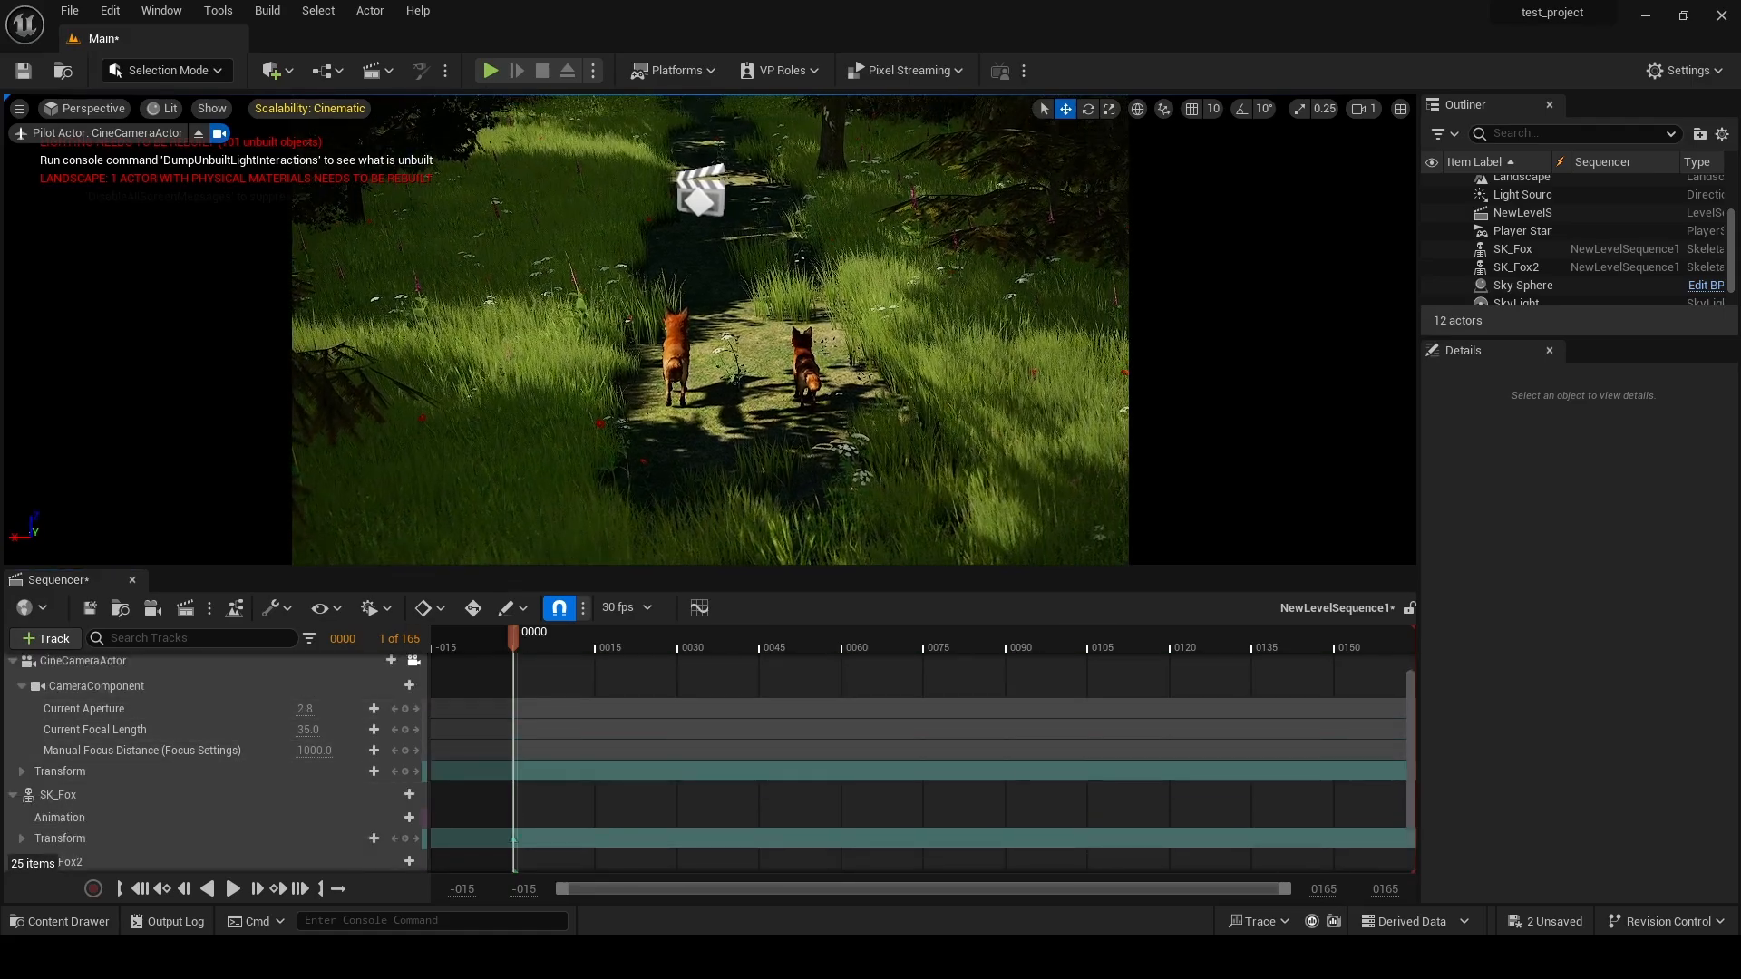
{"action": "scroll", "coordinate": [256, 708], "scroll_direction": "up", "scroll_amount": 1}
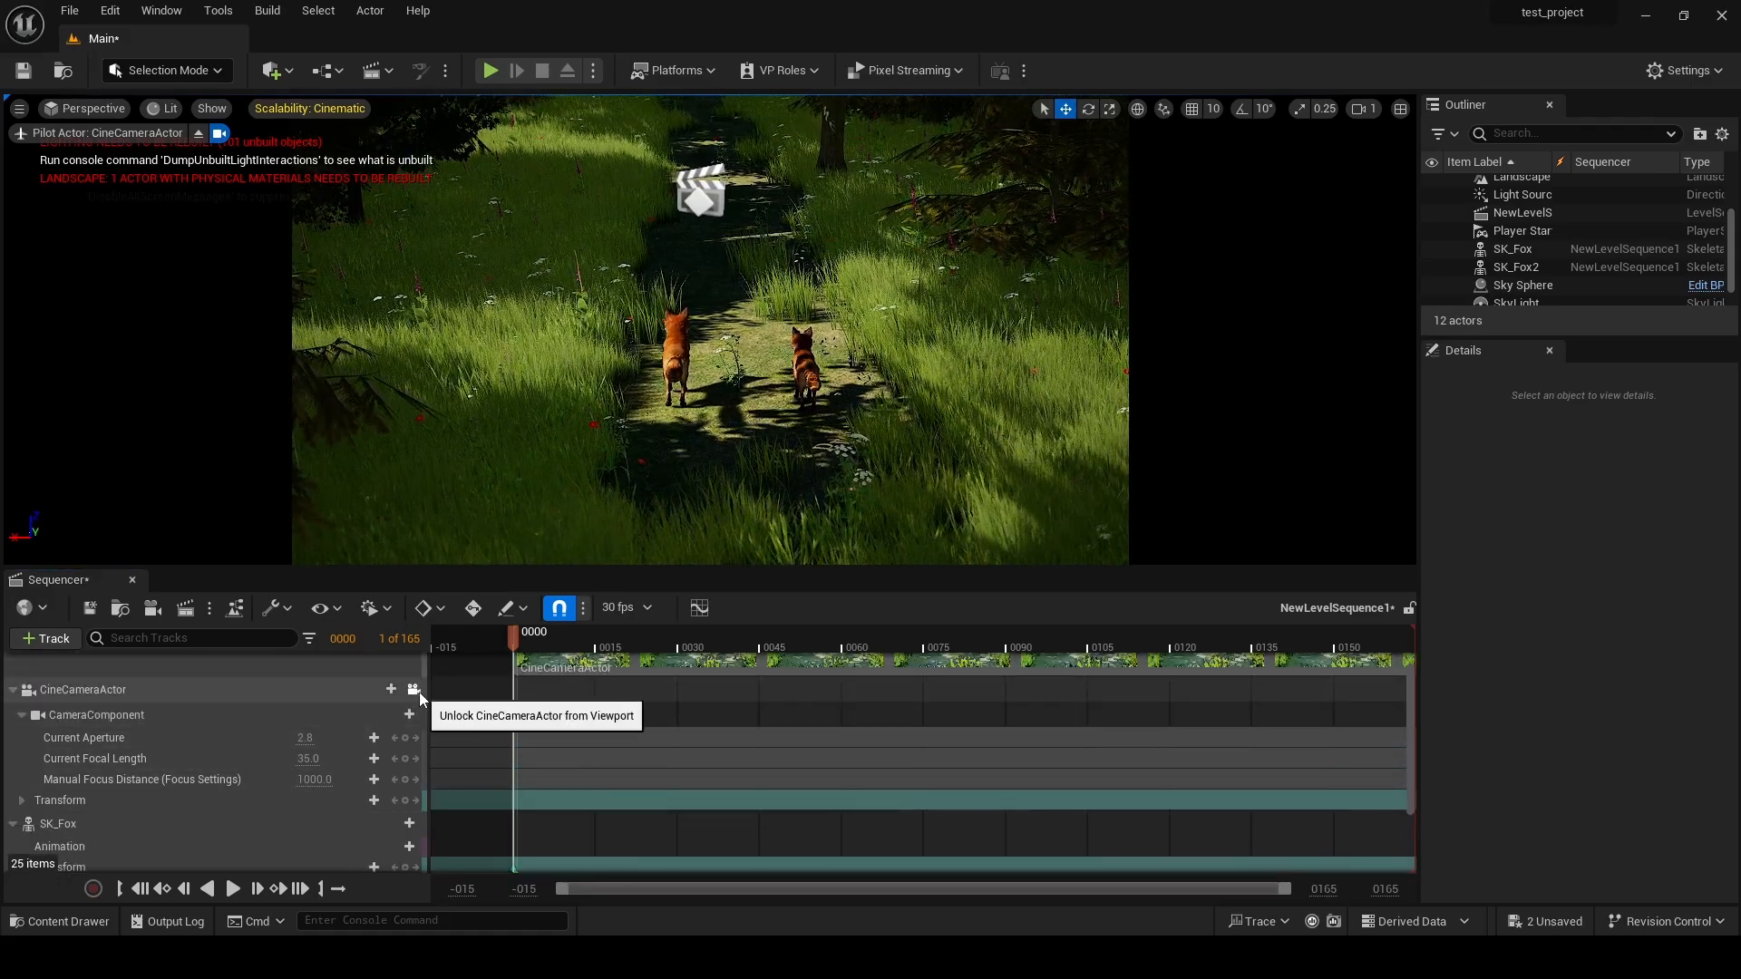
- Slow the viewport camera speed to 0.33, reframe the piloted camera low and close behind the foxes, and key its Transform at frame 0
{"action": "key", "text": "q"}
{"action": "right_click_drag", "start_coordinate": [710, 363], "coordinate": [703, 263]}
{"action": "left_click", "coordinate": [1364, 108]}
{"action": "left_click", "coordinate": [1385, 150]}
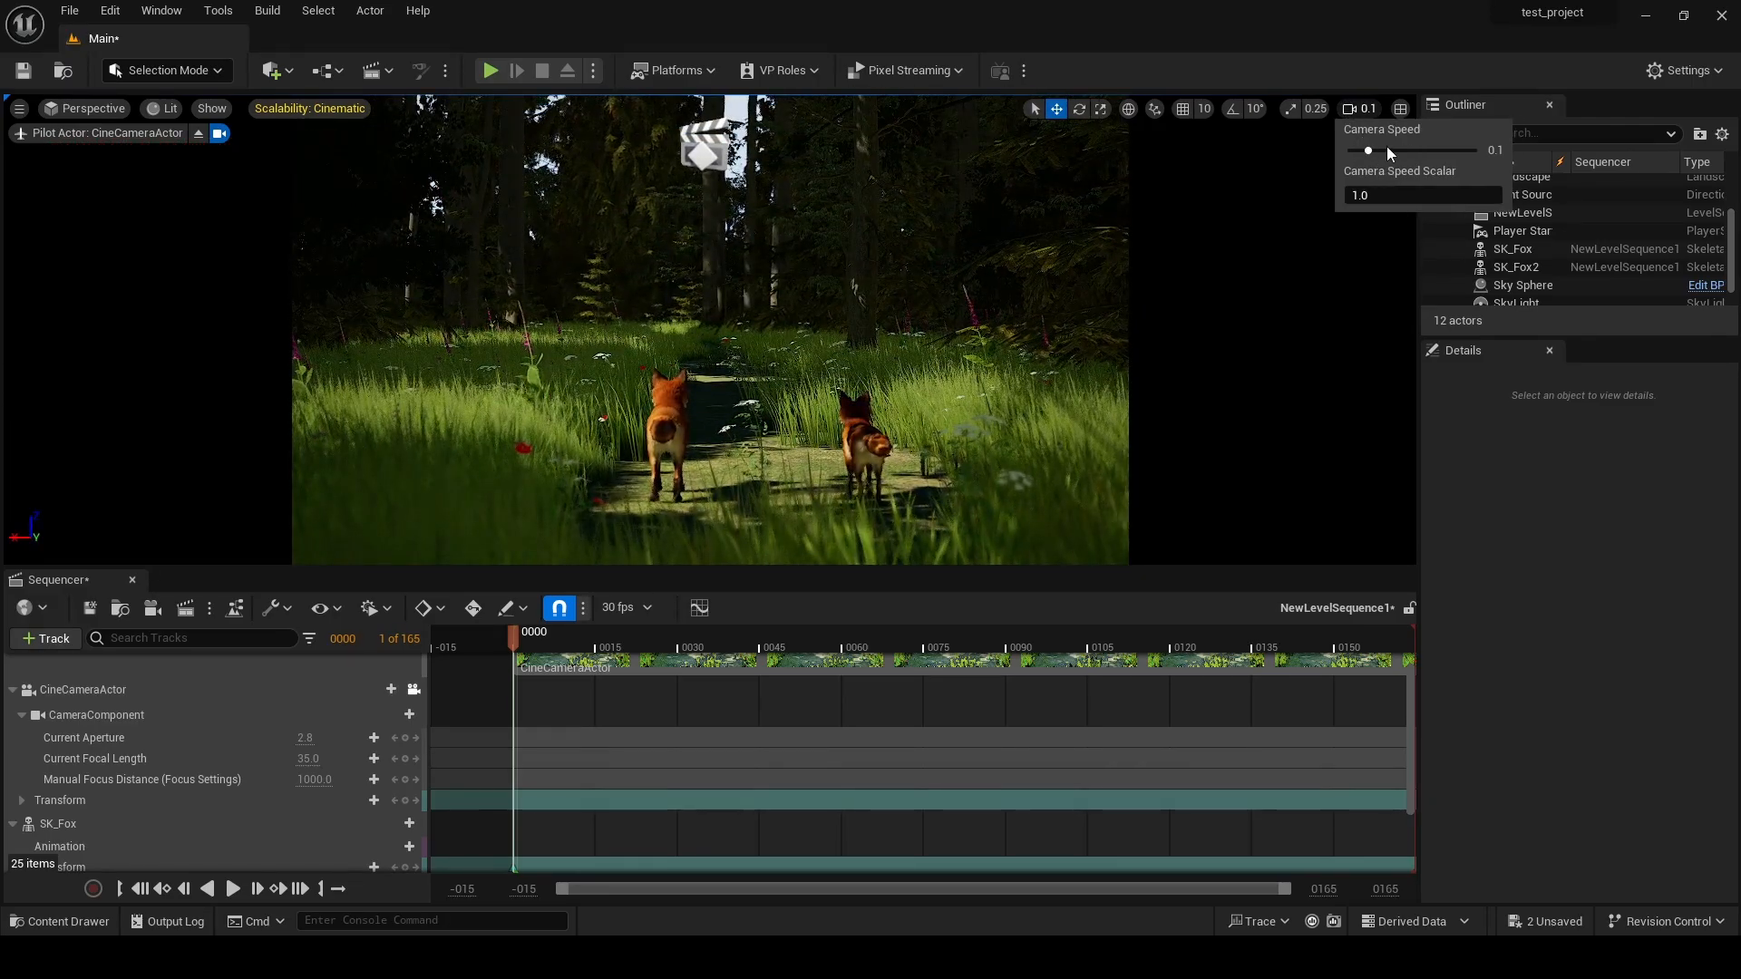
{"action": "left_click", "coordinate": [1391, 150]}
{"action": "right_click_drag", "start_coordinate": [1042, 276], "coordinate": [1071, 325]}
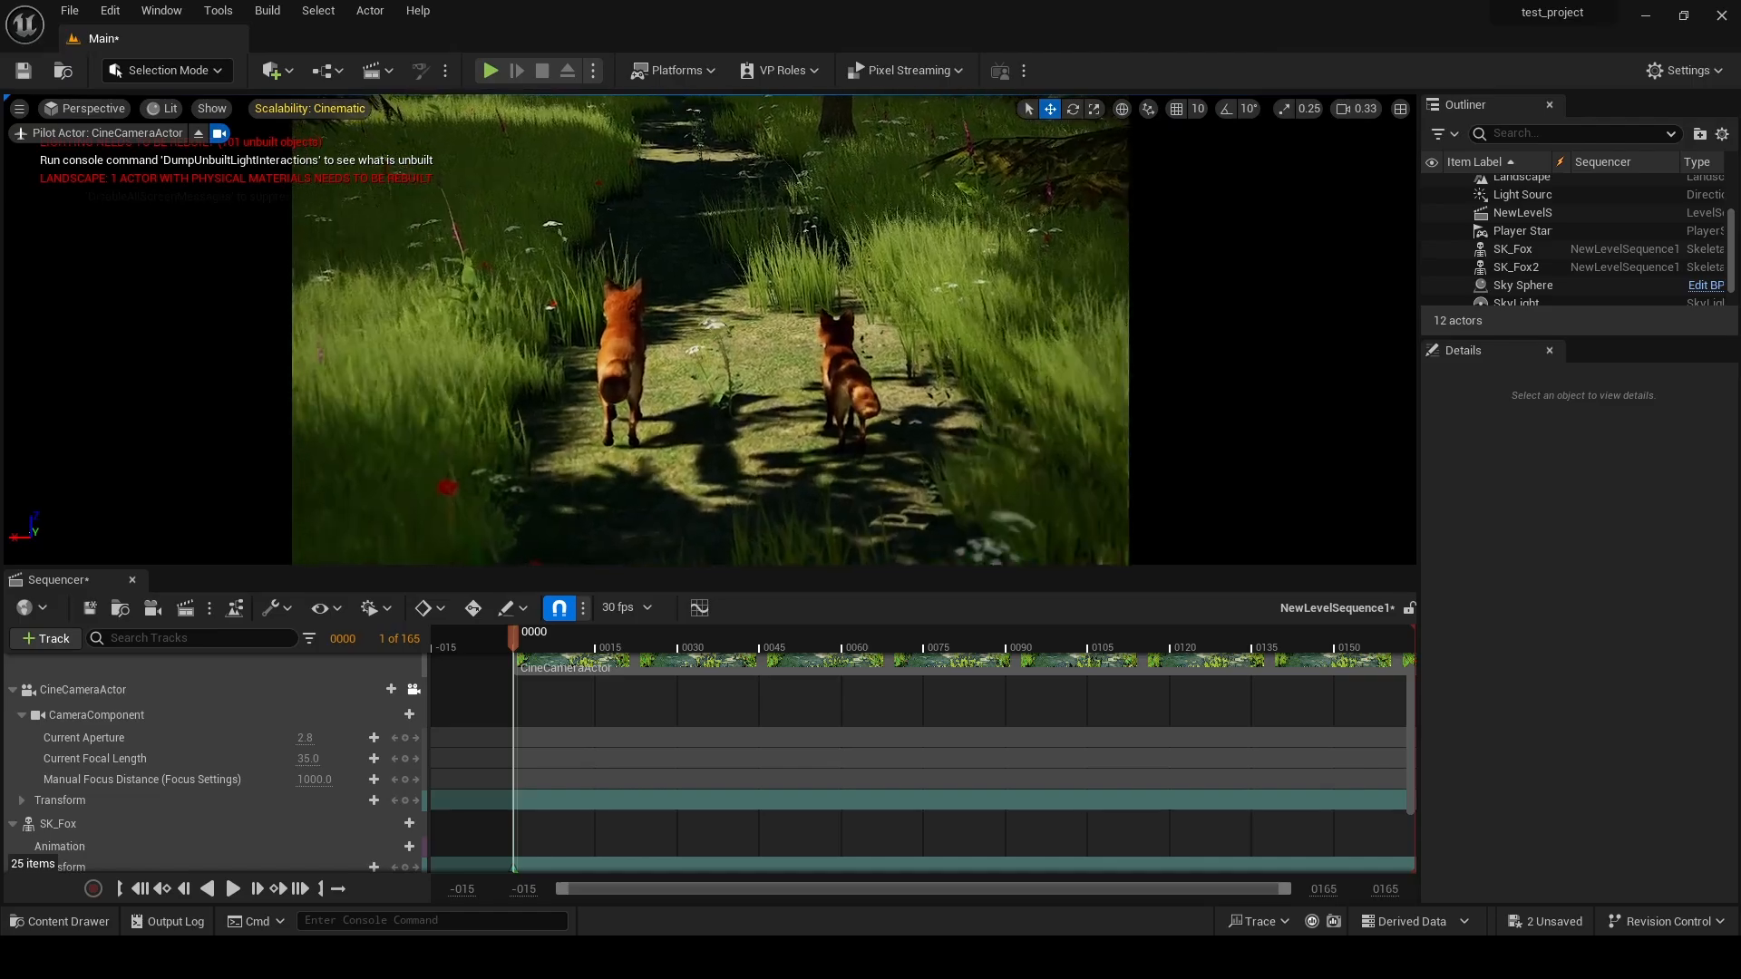
{"action": "right_click_drag", "start_coordinate": [1042, 276], "coordinate": [1052, 252]}
{"action": "key", "text": "q"}
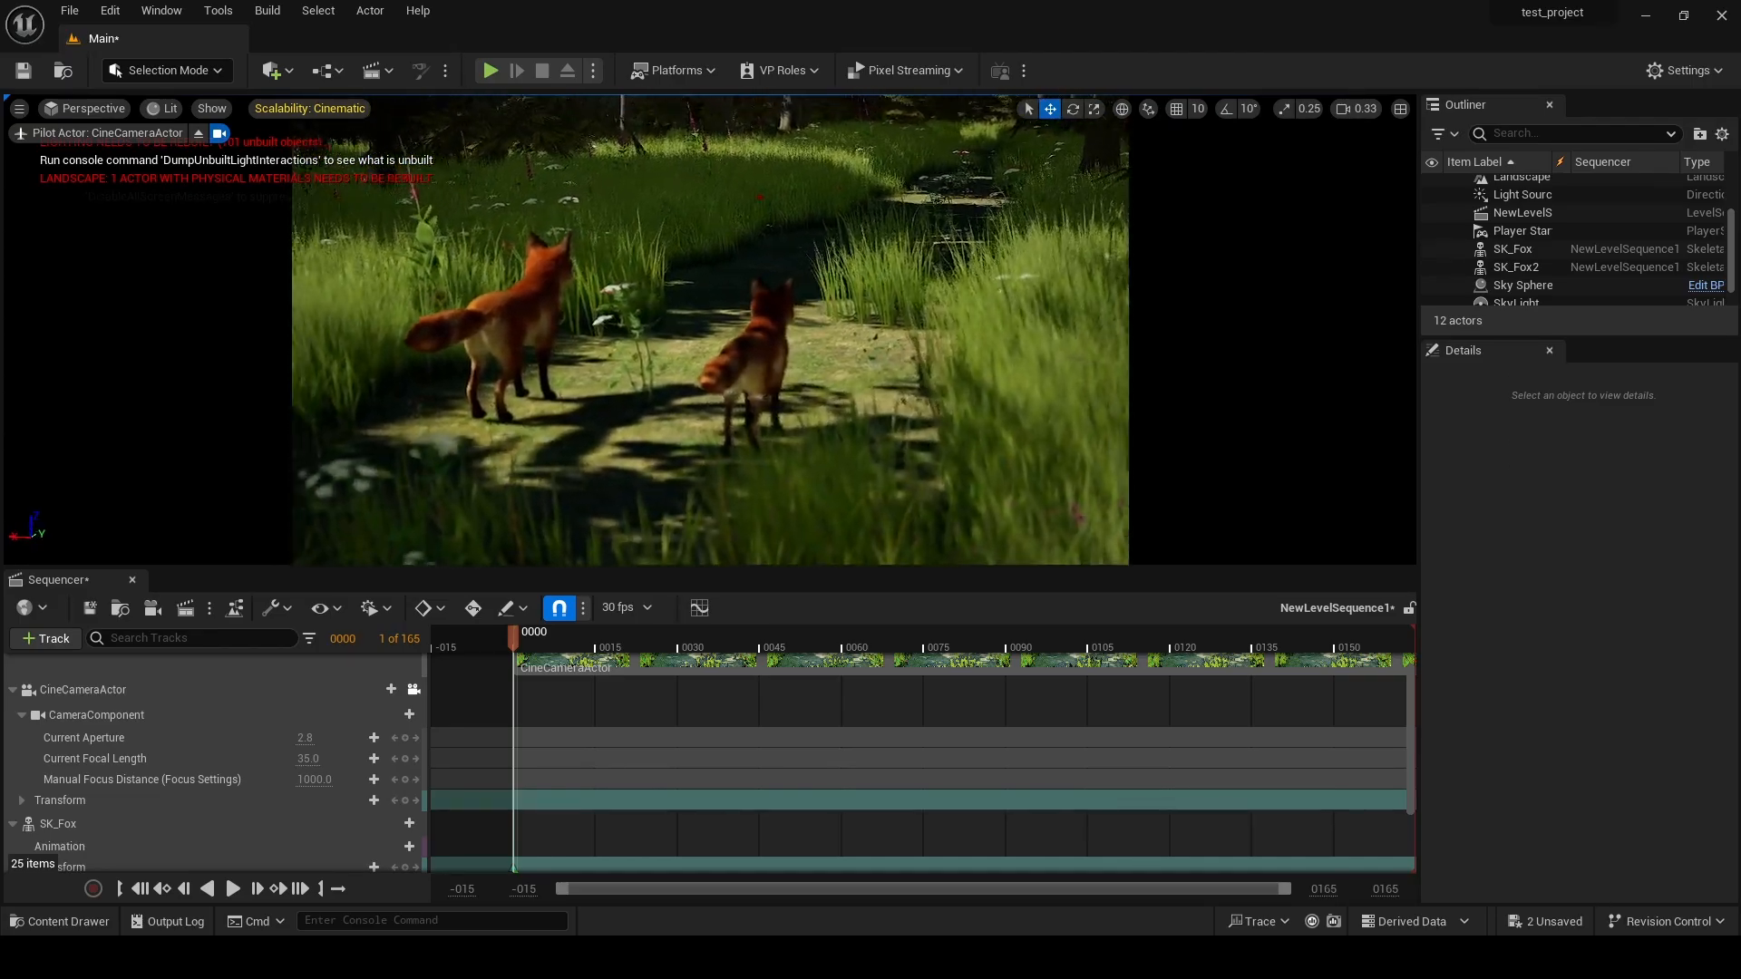
{"action": "right_click_drag", "start_coordinate": [1042, 275], "coordinate": [1031, 274]}
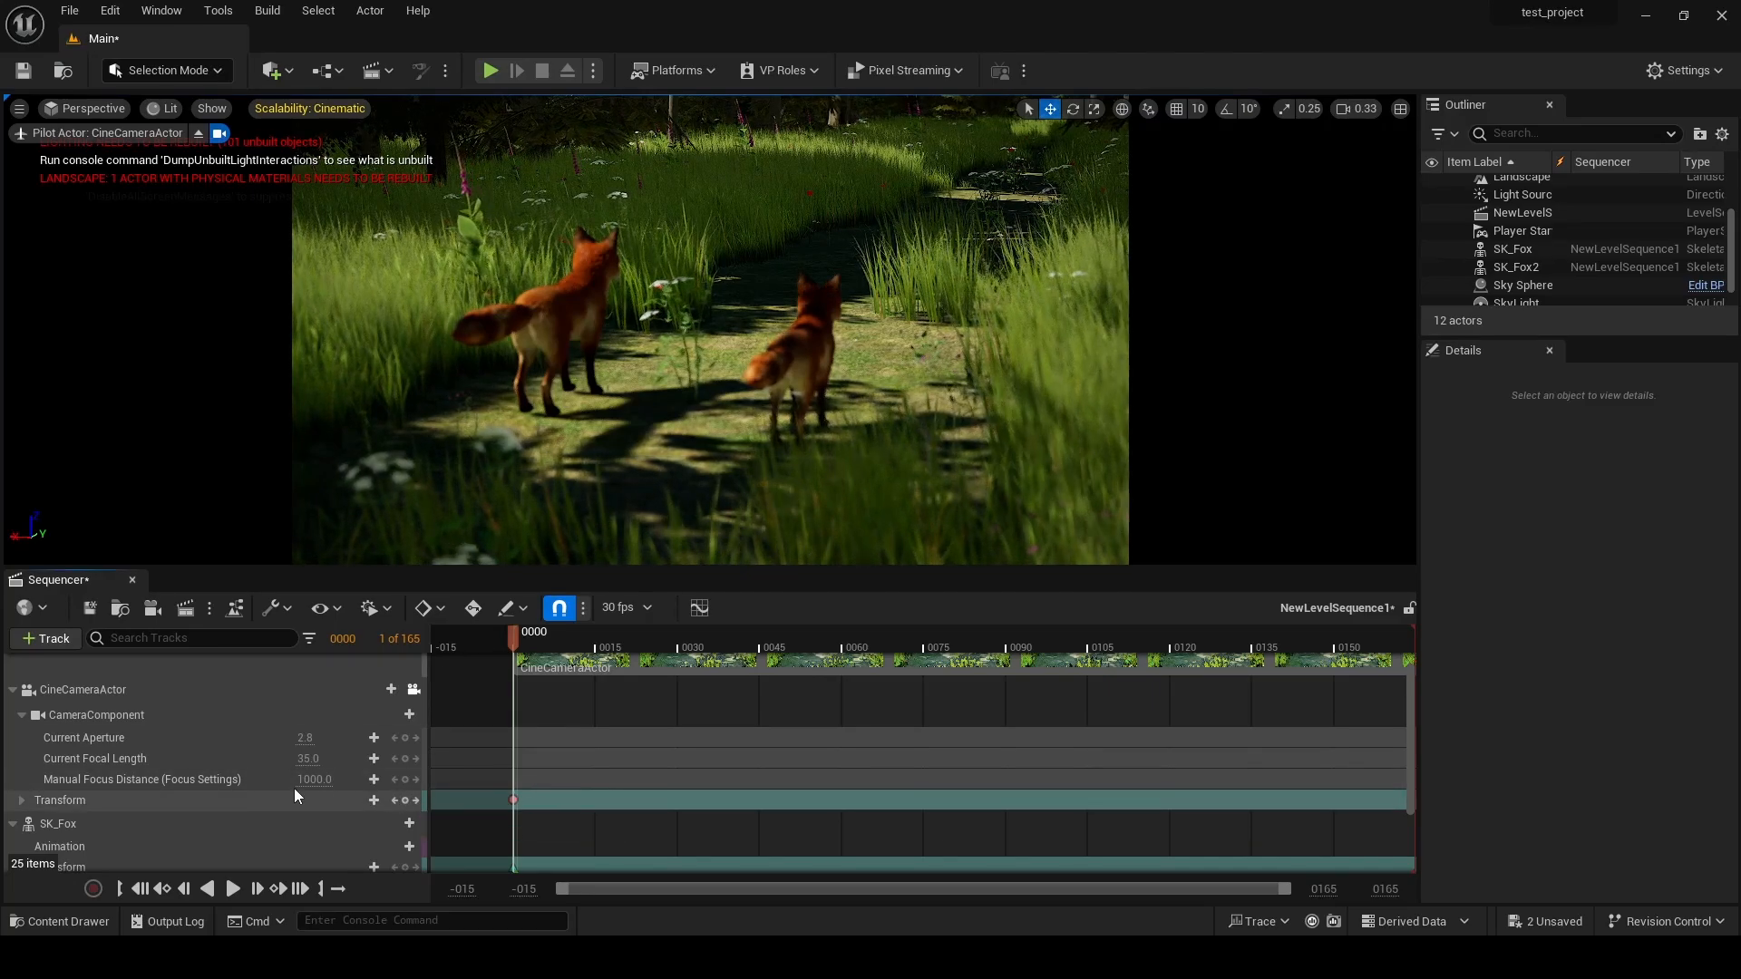
- Sample the manual focus distance of the CameraComponent from SK_Fox2 and key it at frame 0
{"action": "left_click", "coordinate": [107, 713]}
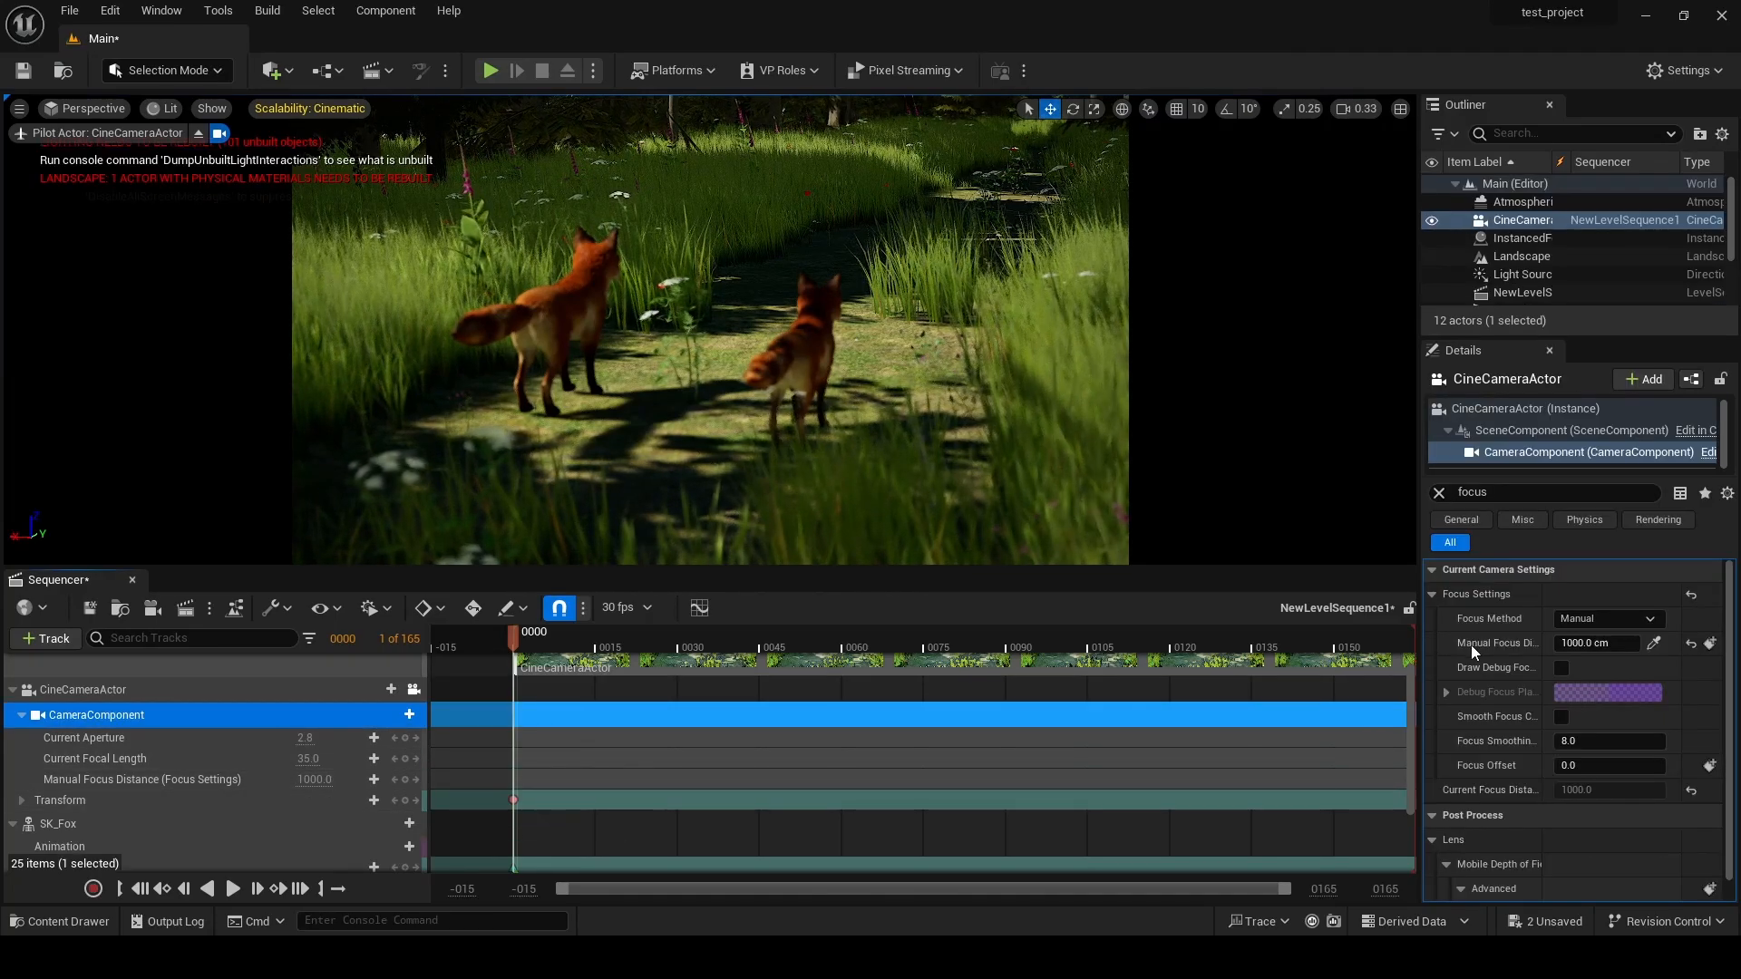
{"action": "left_click", "coordinate": [1653, 643]}
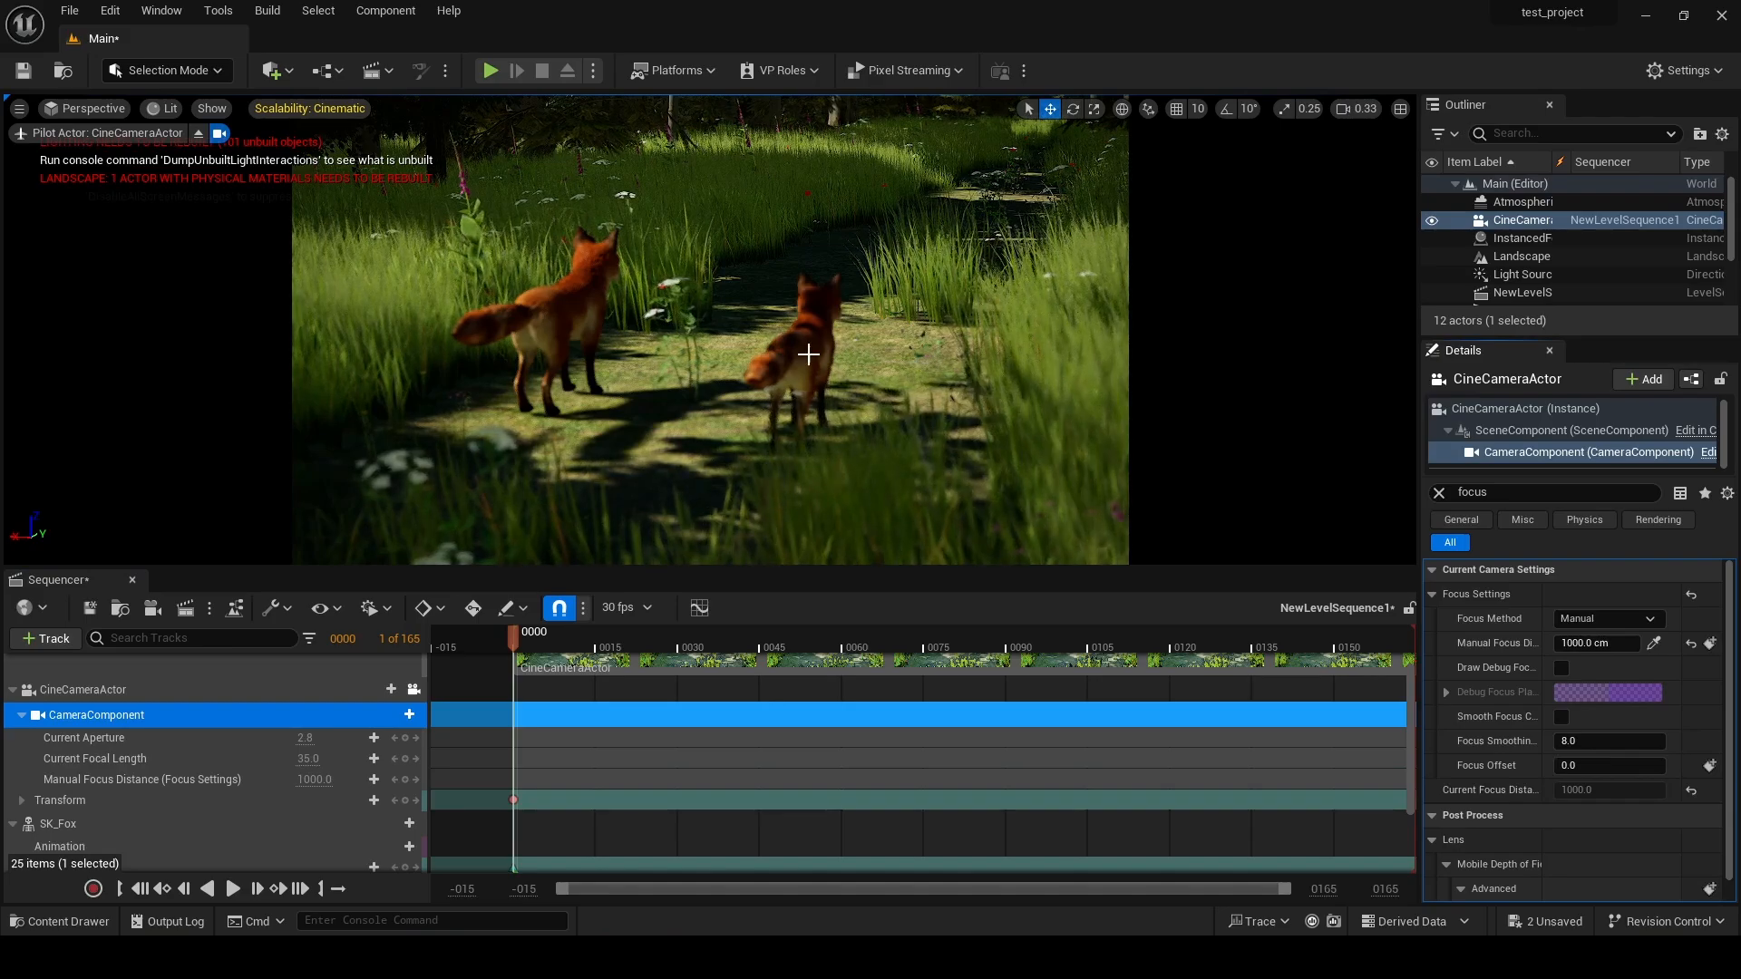
{"action": "left_click", "coordinate": [1710, 644]}
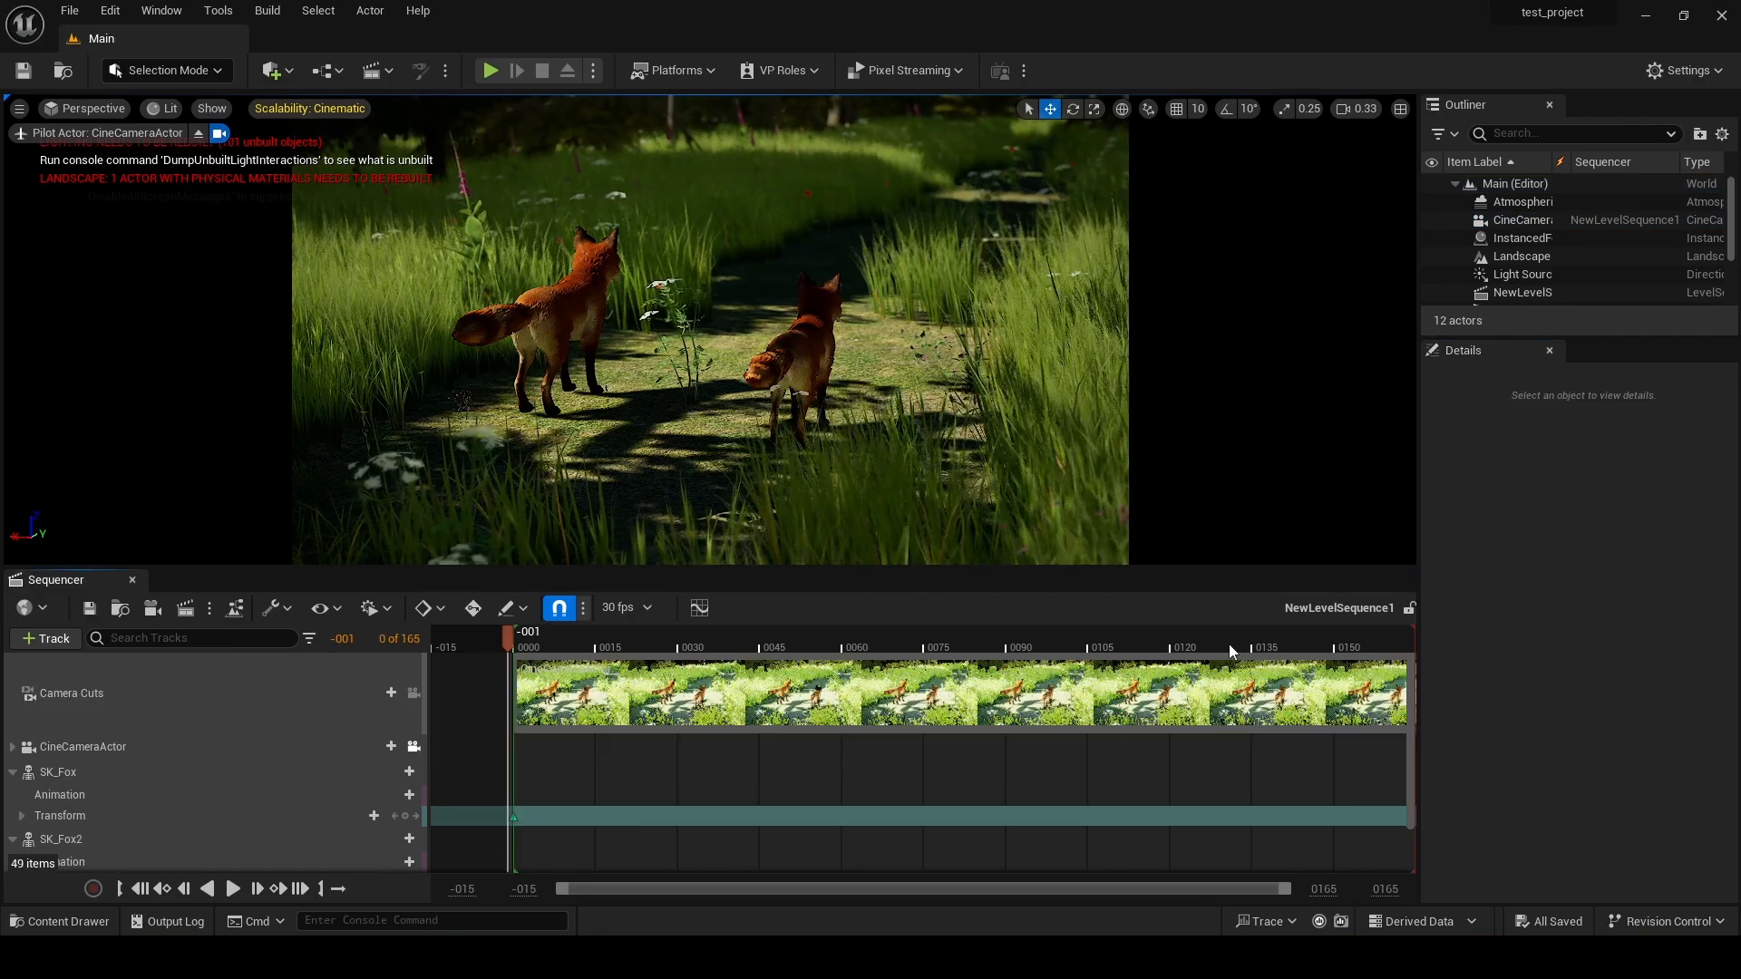
- With the viewport unlocked from CineCameraActor, move SK_Fox far up the path at frame 161 and key its Transform
{"action": "left_click", "coordinate": [413, 747]}
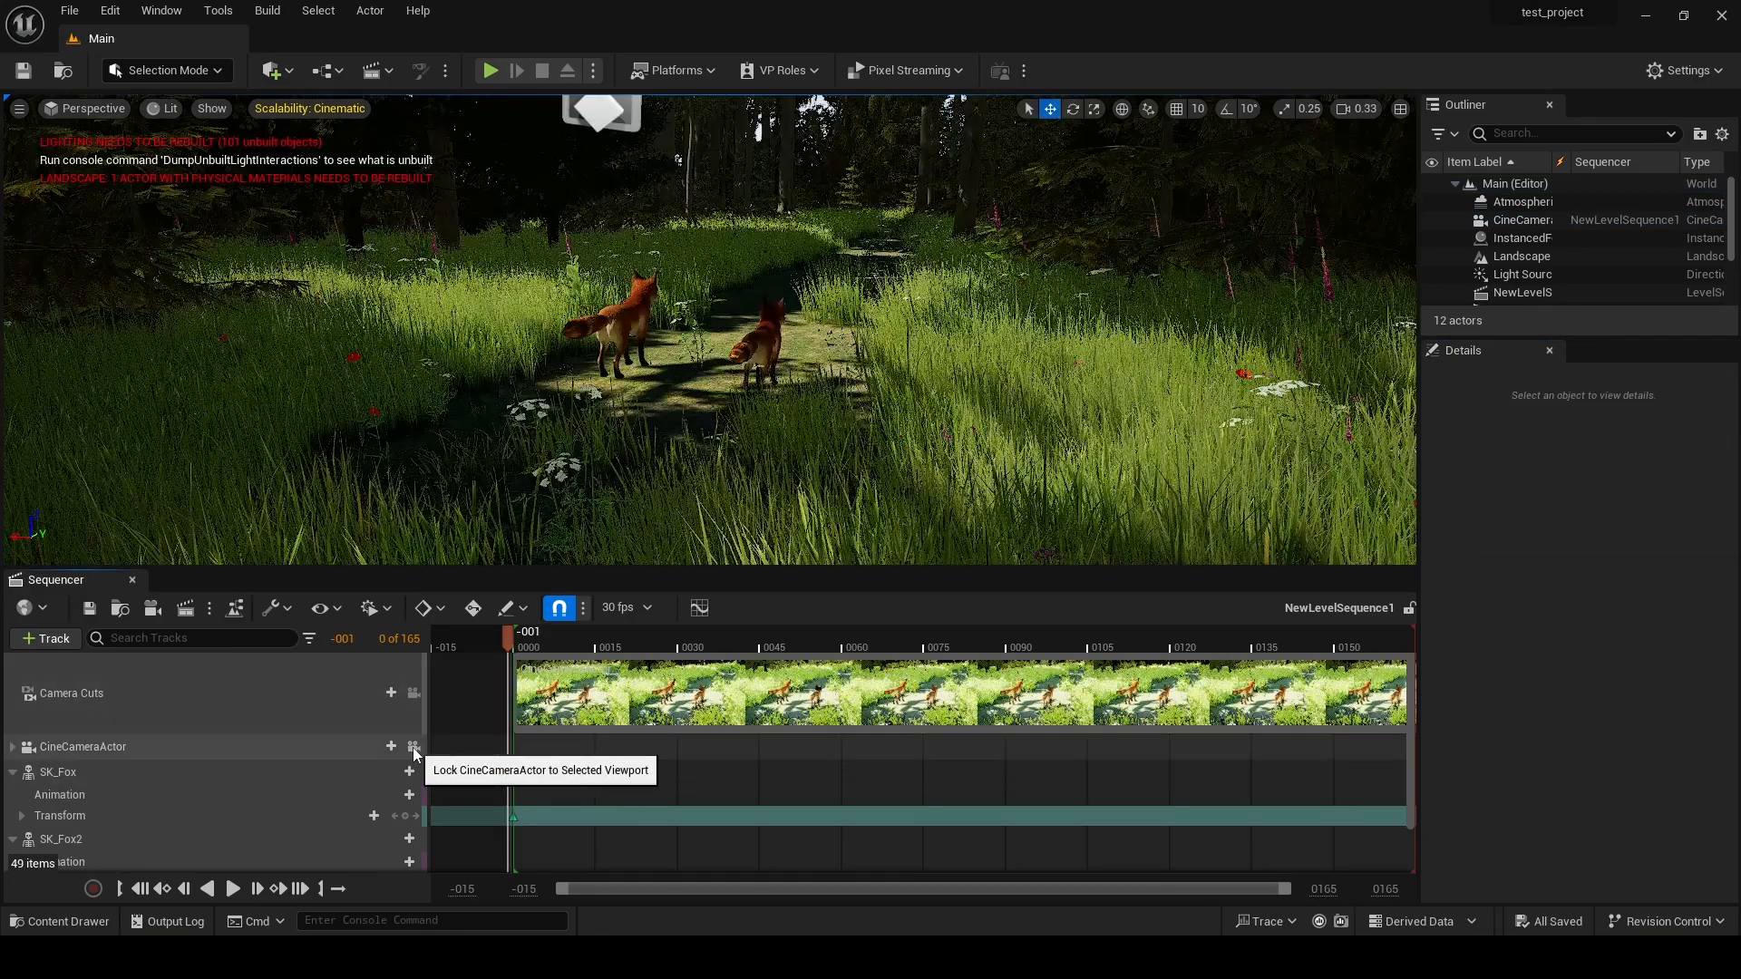
{"action": "left_click_drag", "start_coordinate": [517, 651], "coordinate": [1398, 664]}
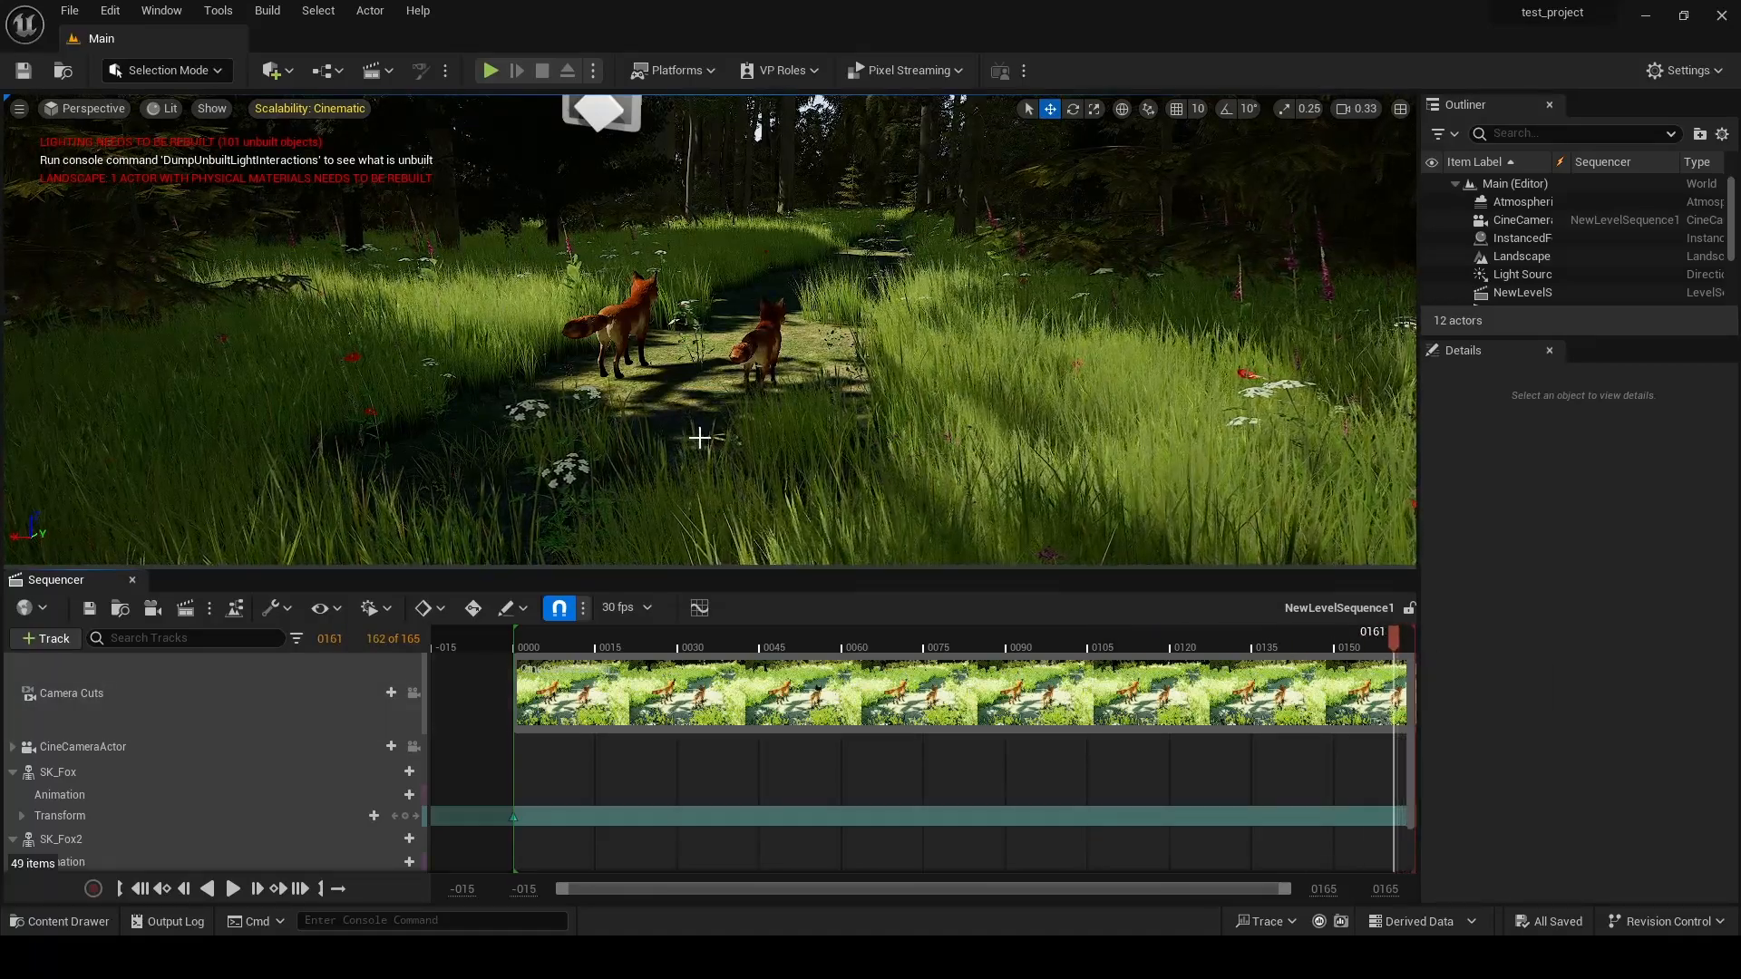
{"action": "key", "text": "s"}
{"action": "right_click_drag", "start_coordinate": [701, 435], "coordinate": [661, 460]}
{"action": "key", "text": "w"}
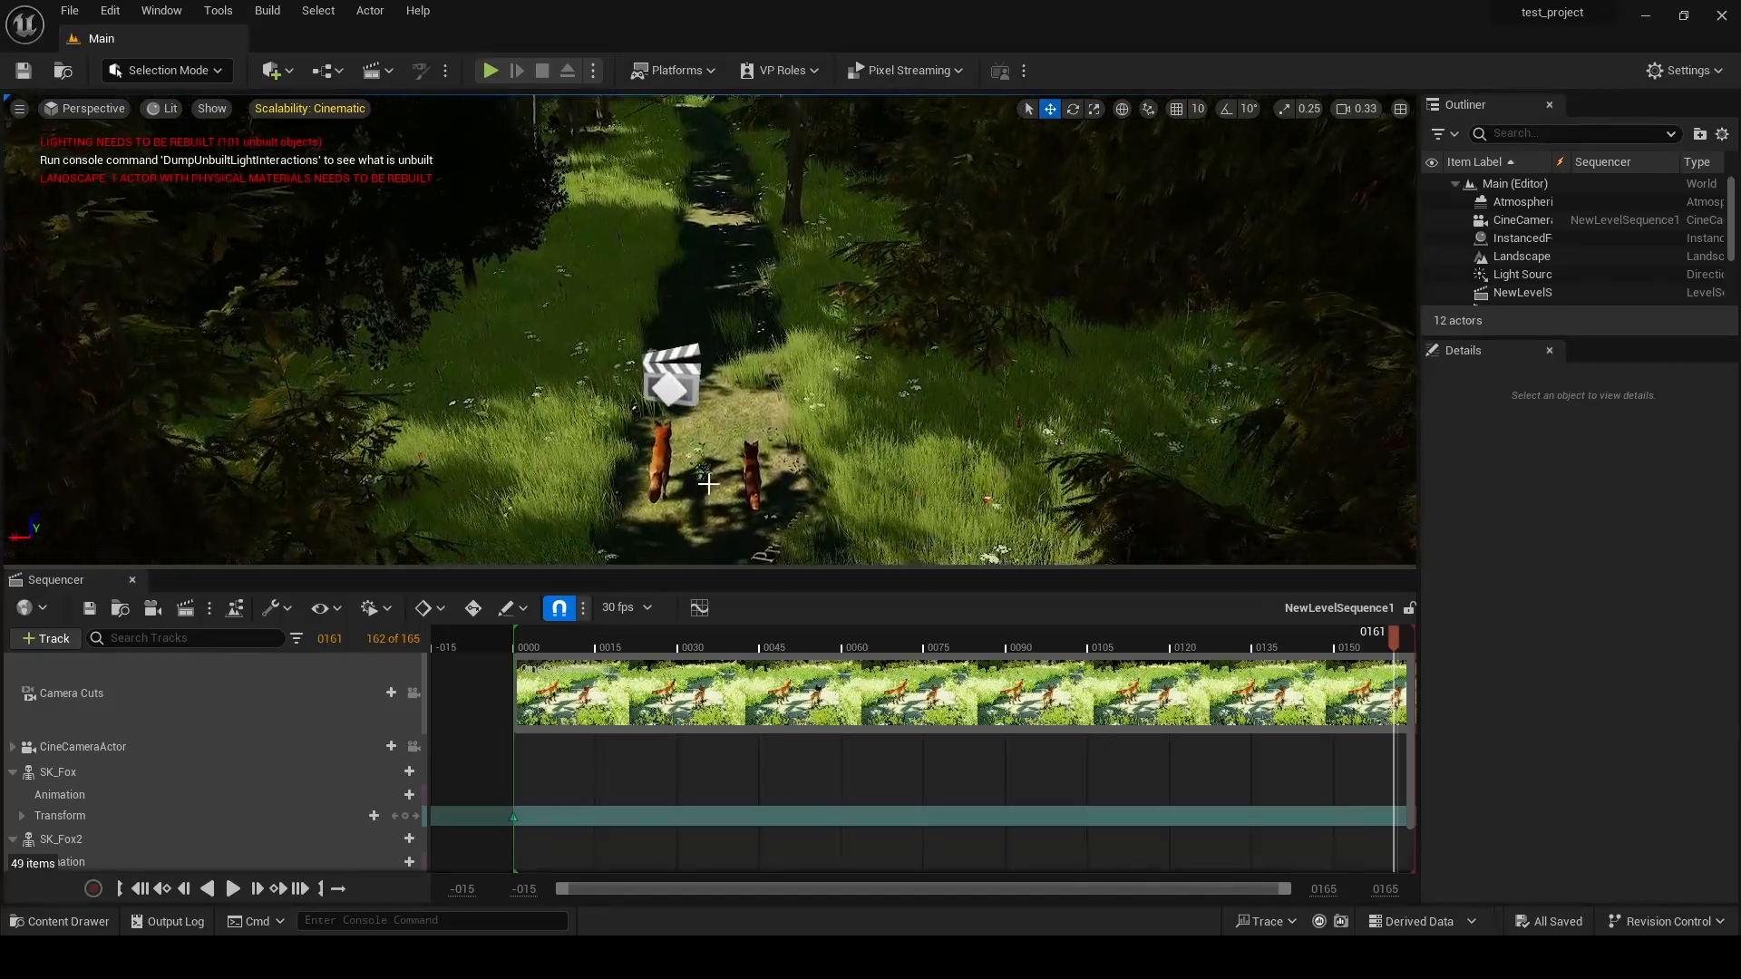
{"action": "left_click", "coordinate": [661, 460]}
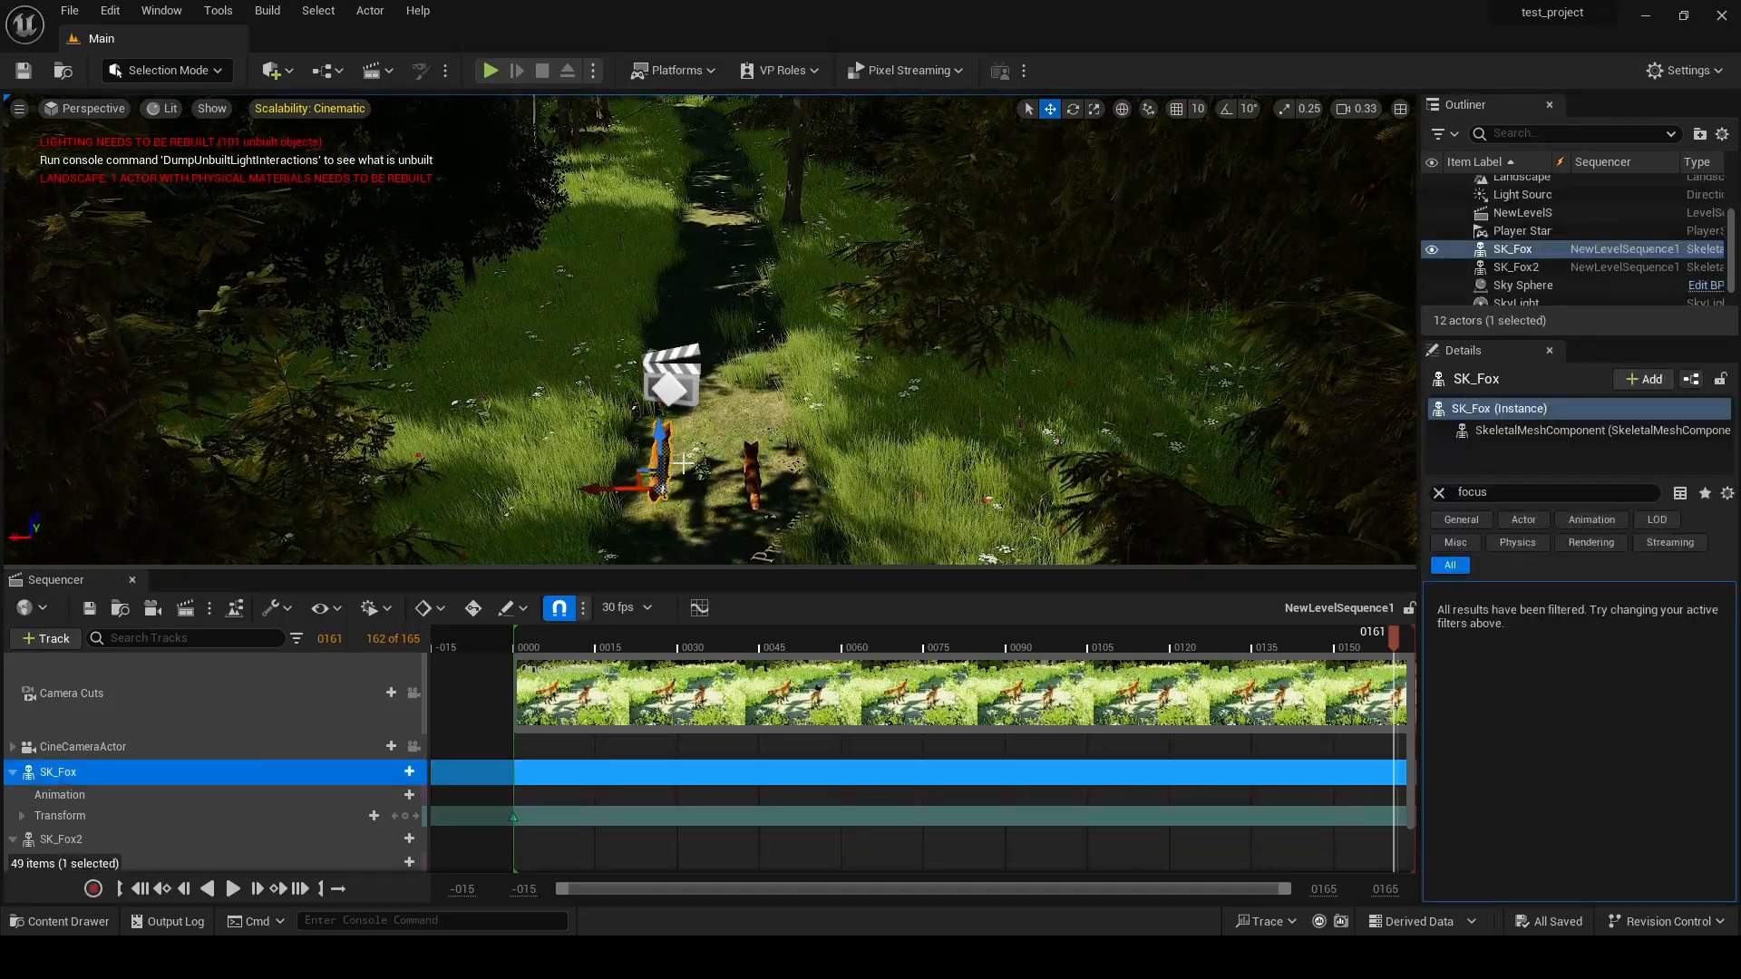
{"action": "right_click", "coordinate": [691, 460]}
{"action": "left_click", "coordinate": [677, 463]}
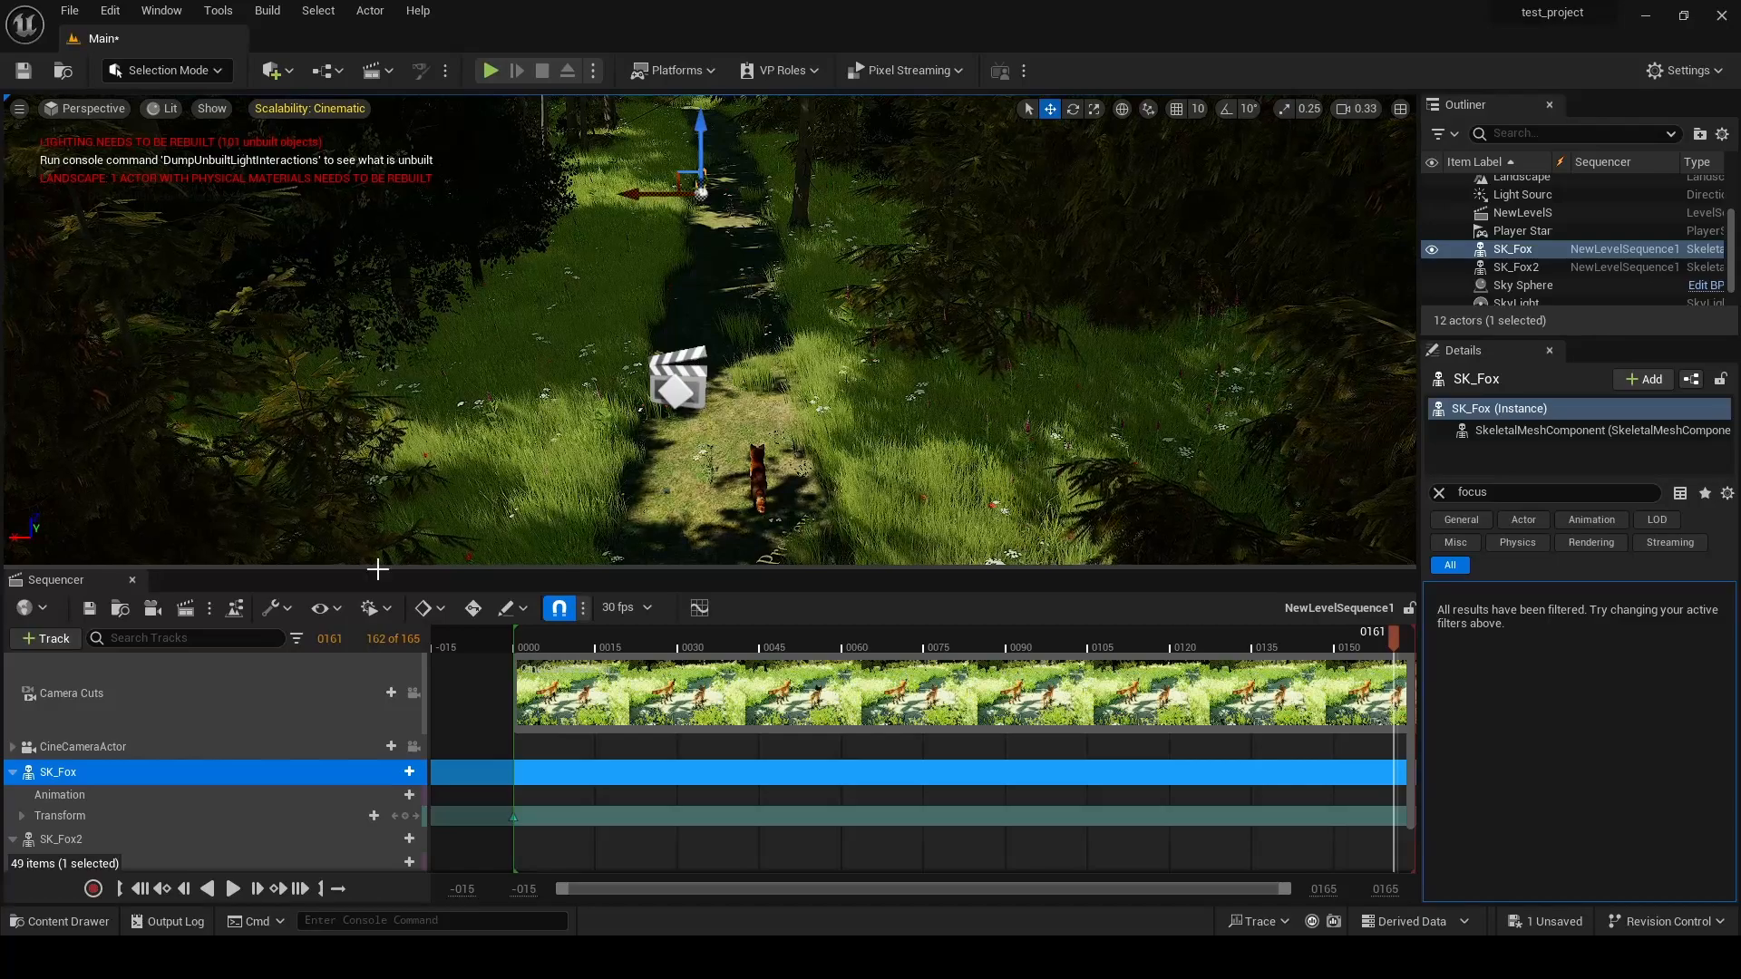
{"action": "left_click", "coordinate": [407, 823]}
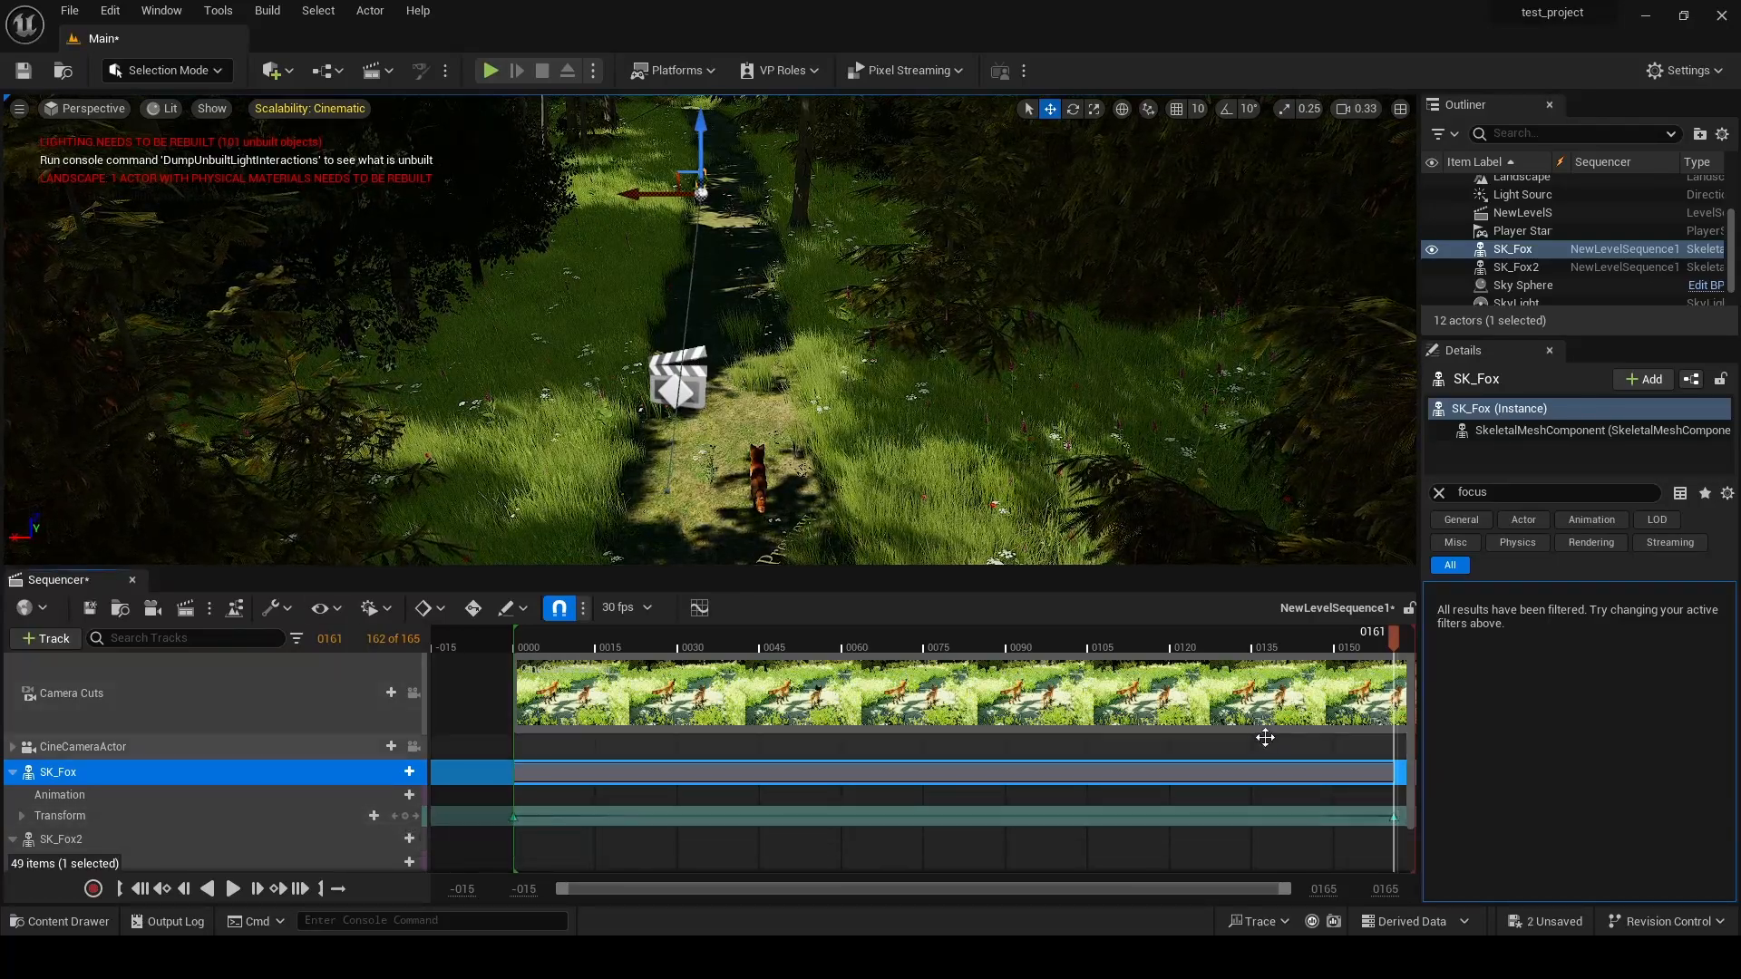
- Move SK_Fox2 far up the path beside SK_Fox and add its Transform key at frame 161
{"action": "scroll", "coordinate": [1232, 718], "scroll_direction": "down", "scroll_amount": 1}
{"action": "left_click", "coordinate": [756, 473]}
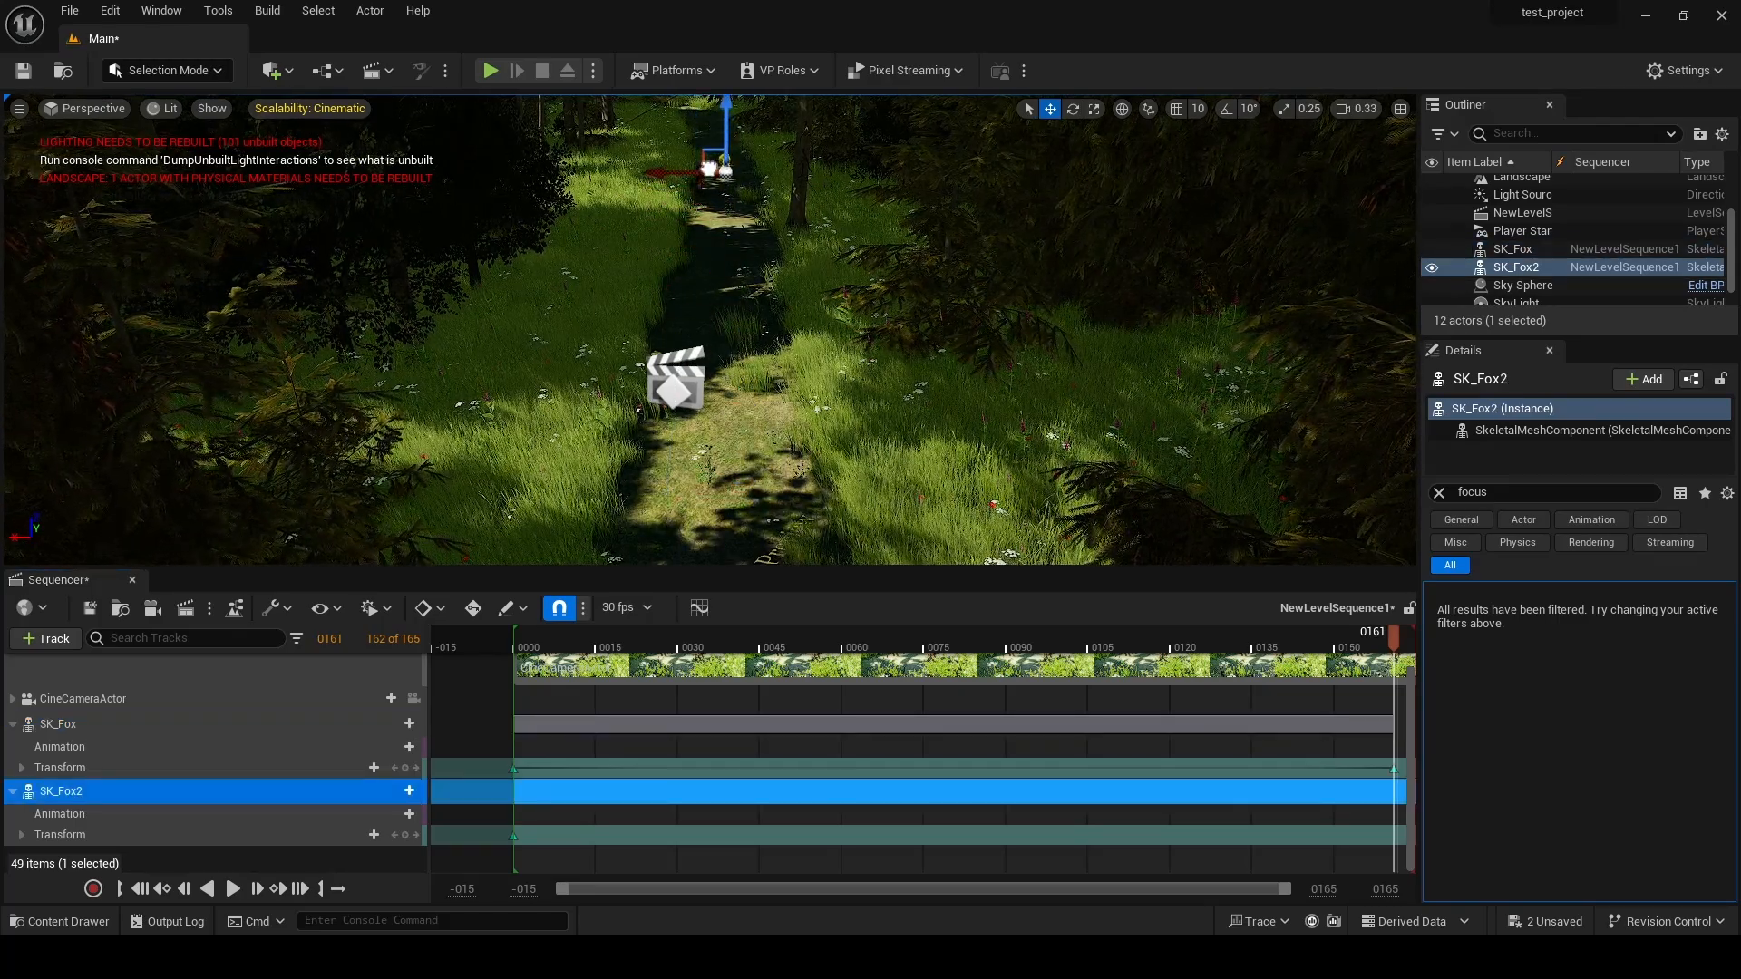
{"action": "left_click", "coordinate": [405, 834]}
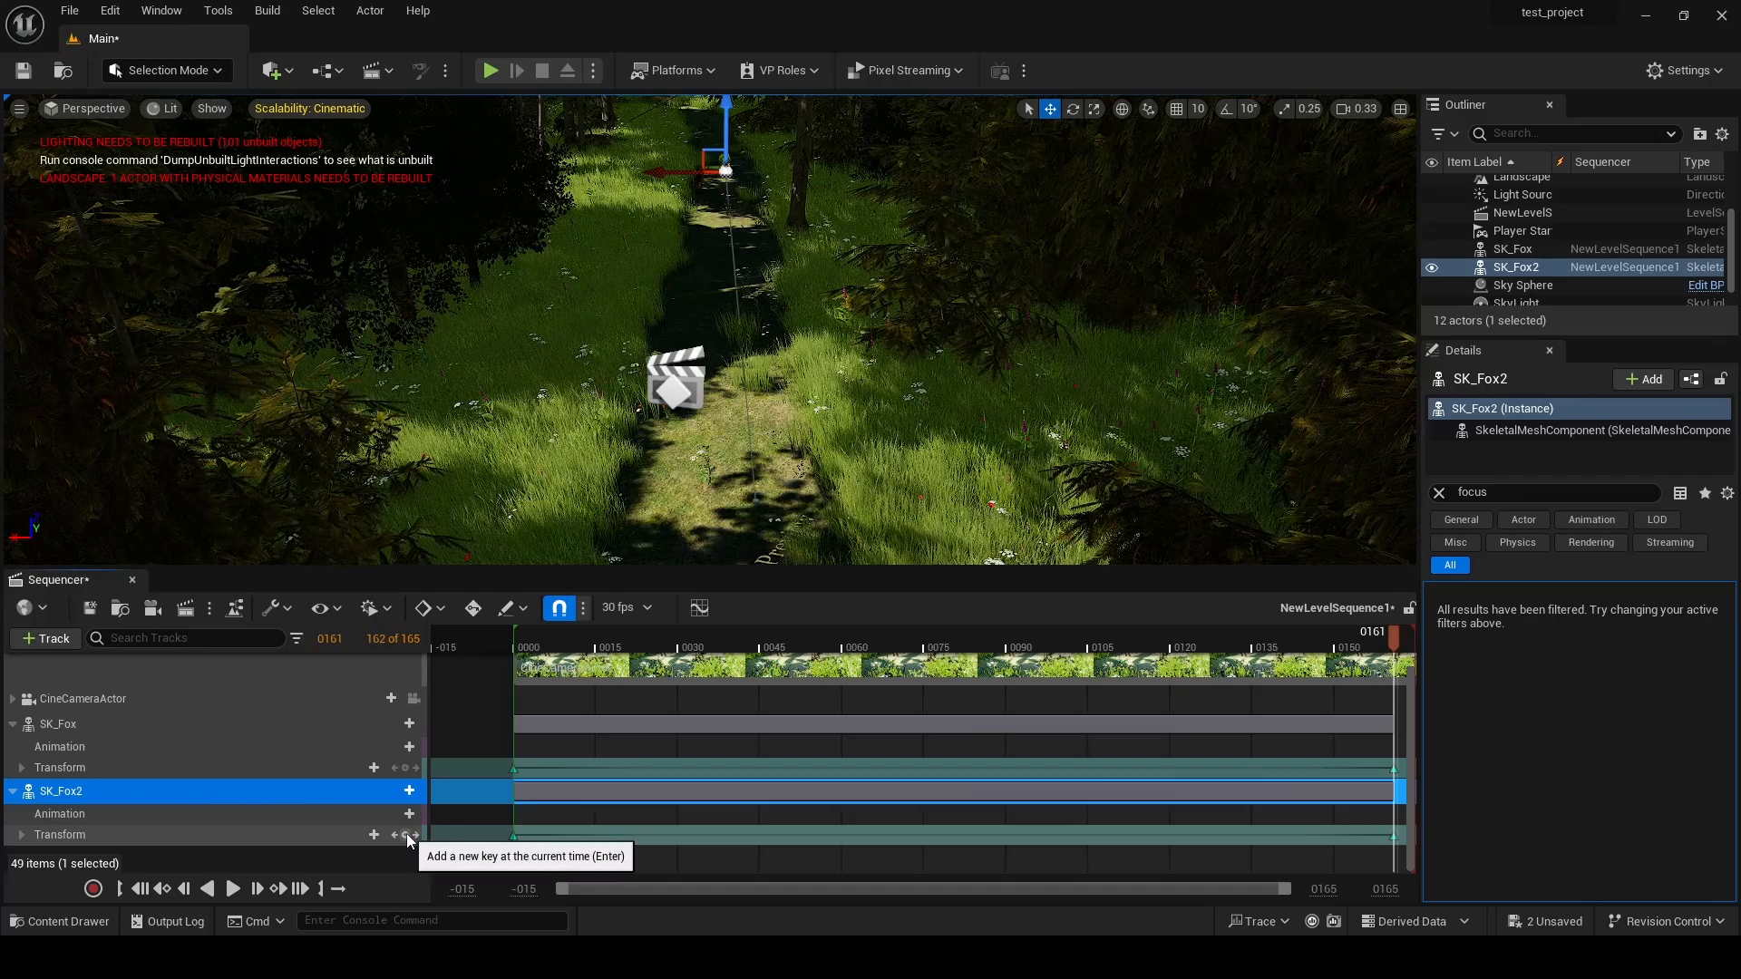
- Return to frame 0 and add the ANIM_Fox_Run animation to both SK_Fox and SK_Fox2
{"action": "left_click_drag", "start_coordinate": [1366, 635], "coordinate": [513, 640]}
{"action": "left_click", "coordinate": [409, 725]}
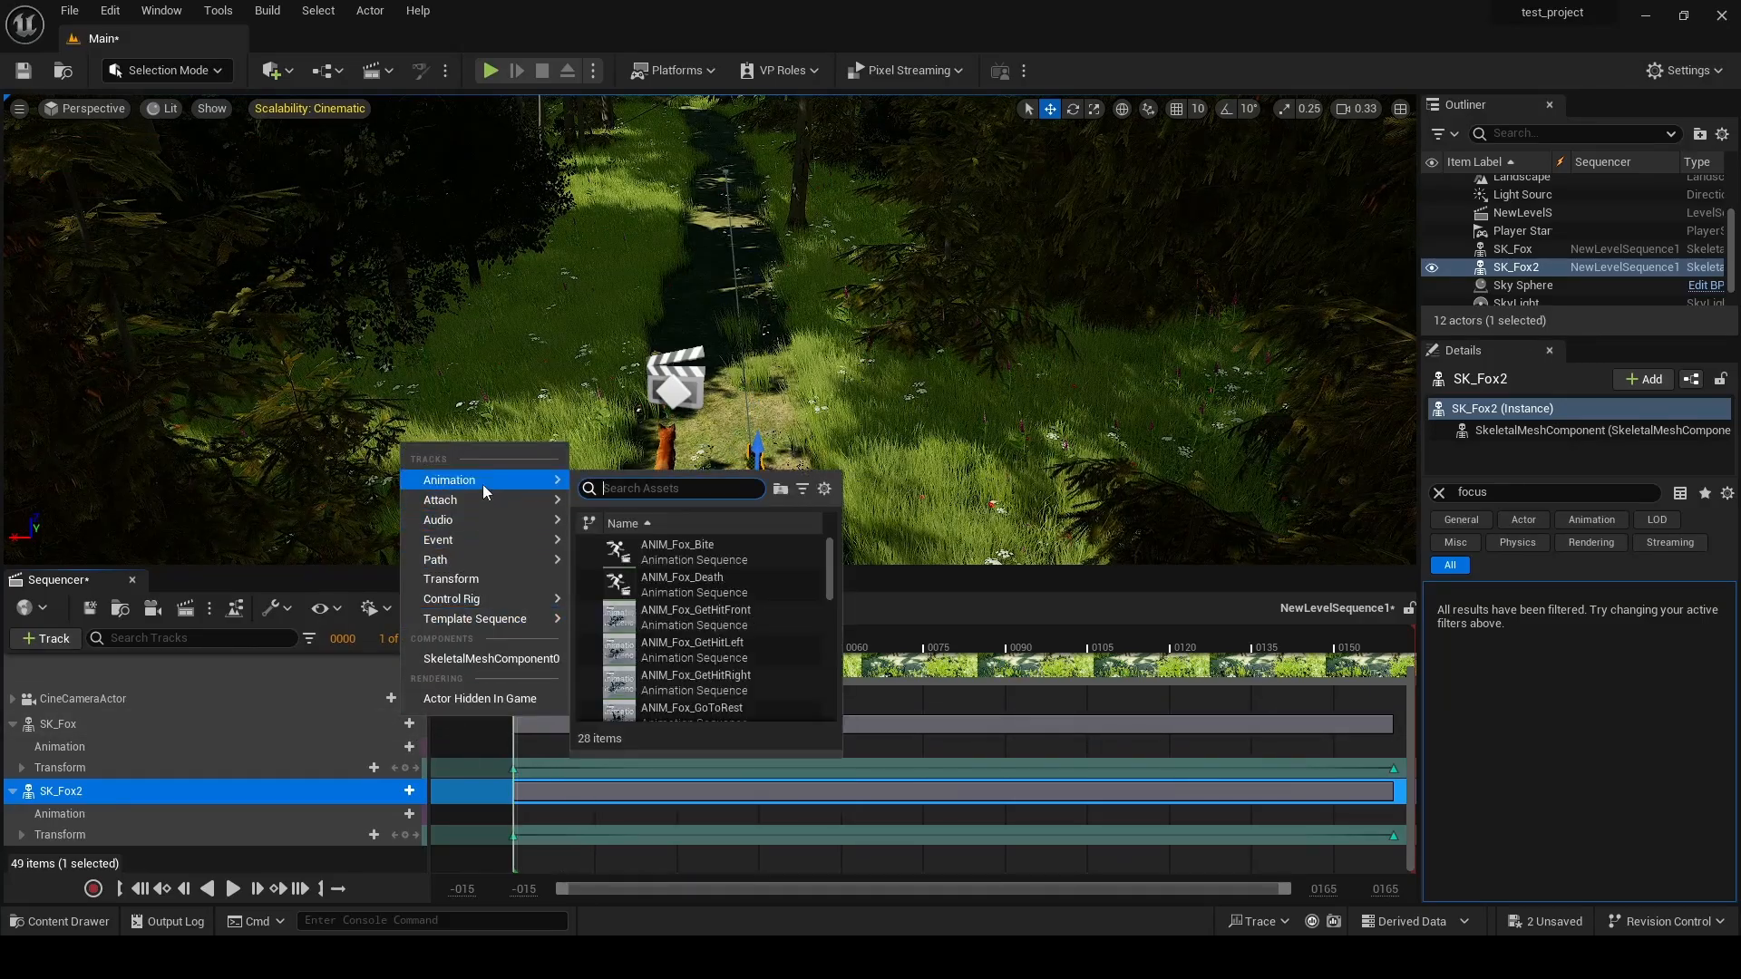
{"action": "mouse_move", "coordinate": [481, 480]}
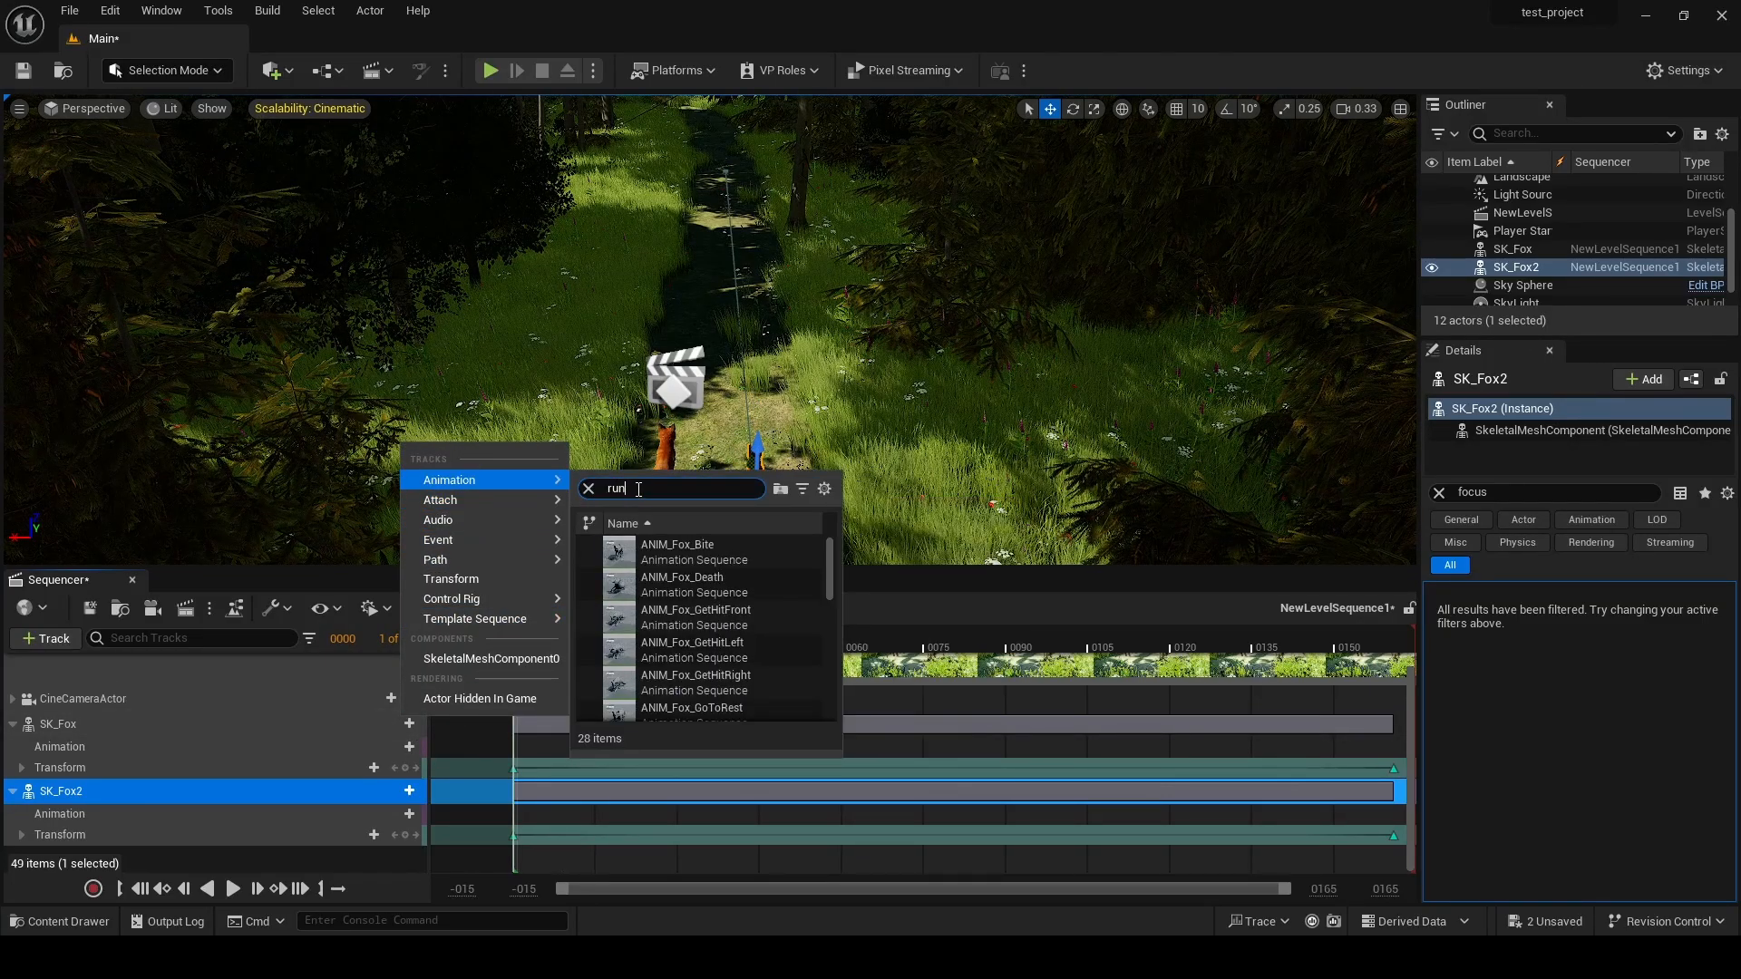
{"action": "left_click", "coordinate": [704, 556]}
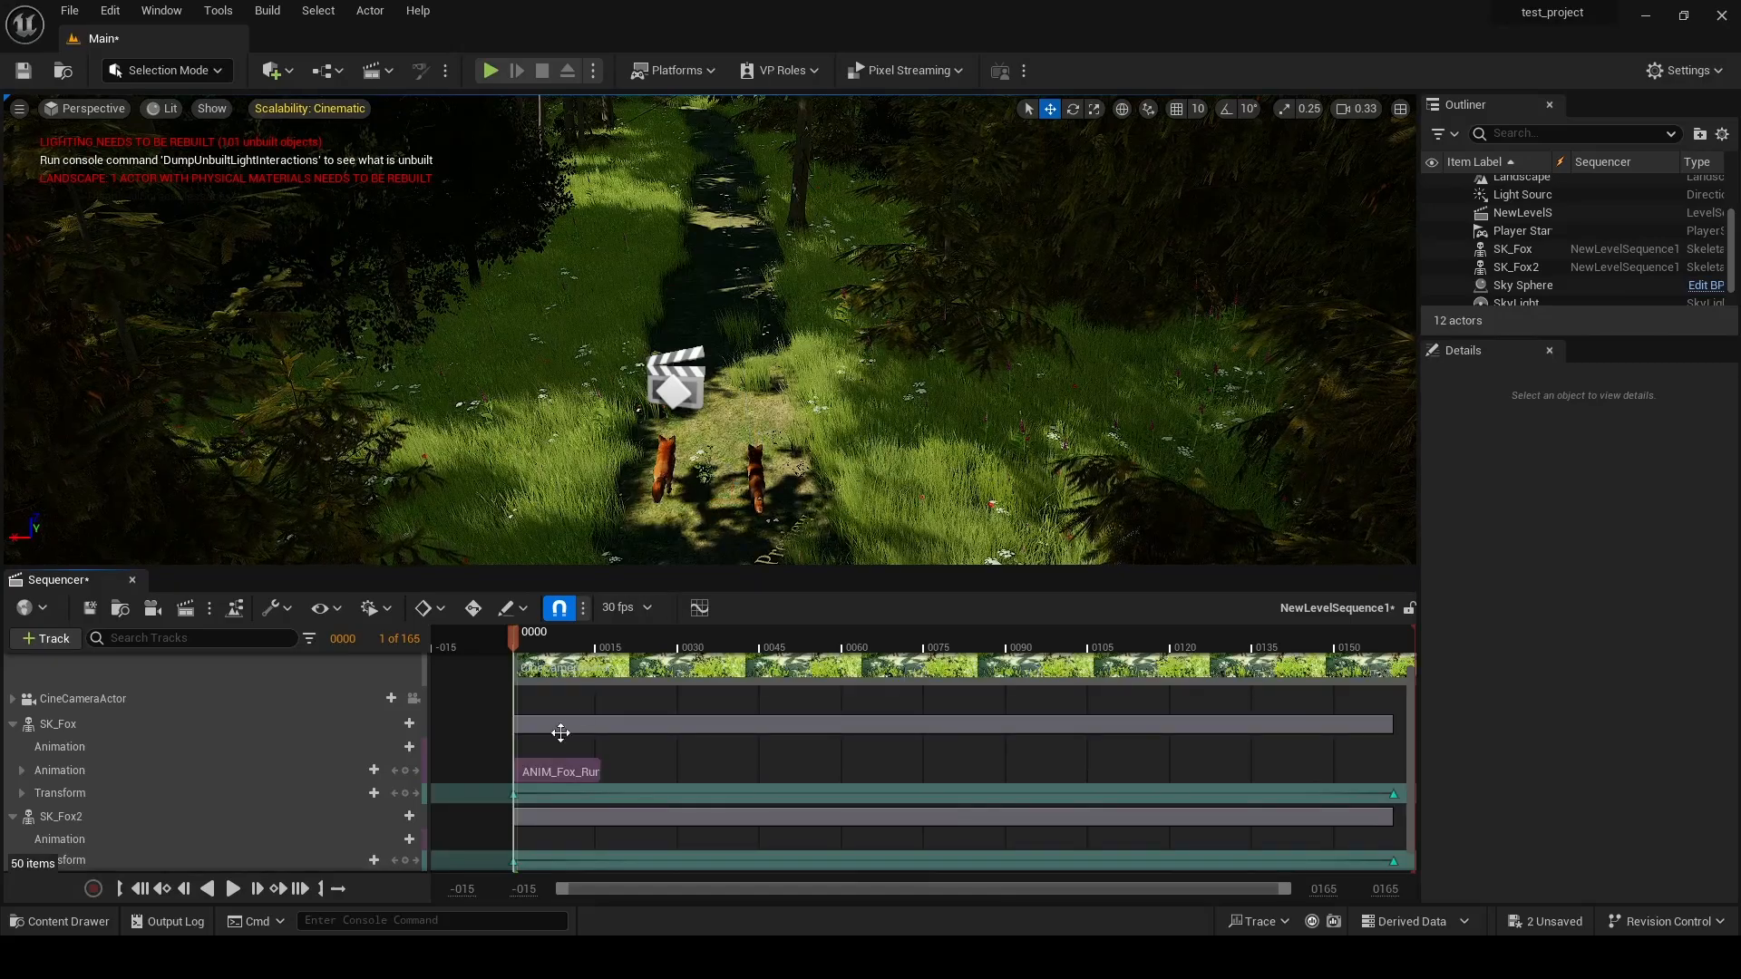
{"action": "left_click", "coordinate": [409, 813]}
{"action": "mouse_move", "coordinate": [473, 546]}
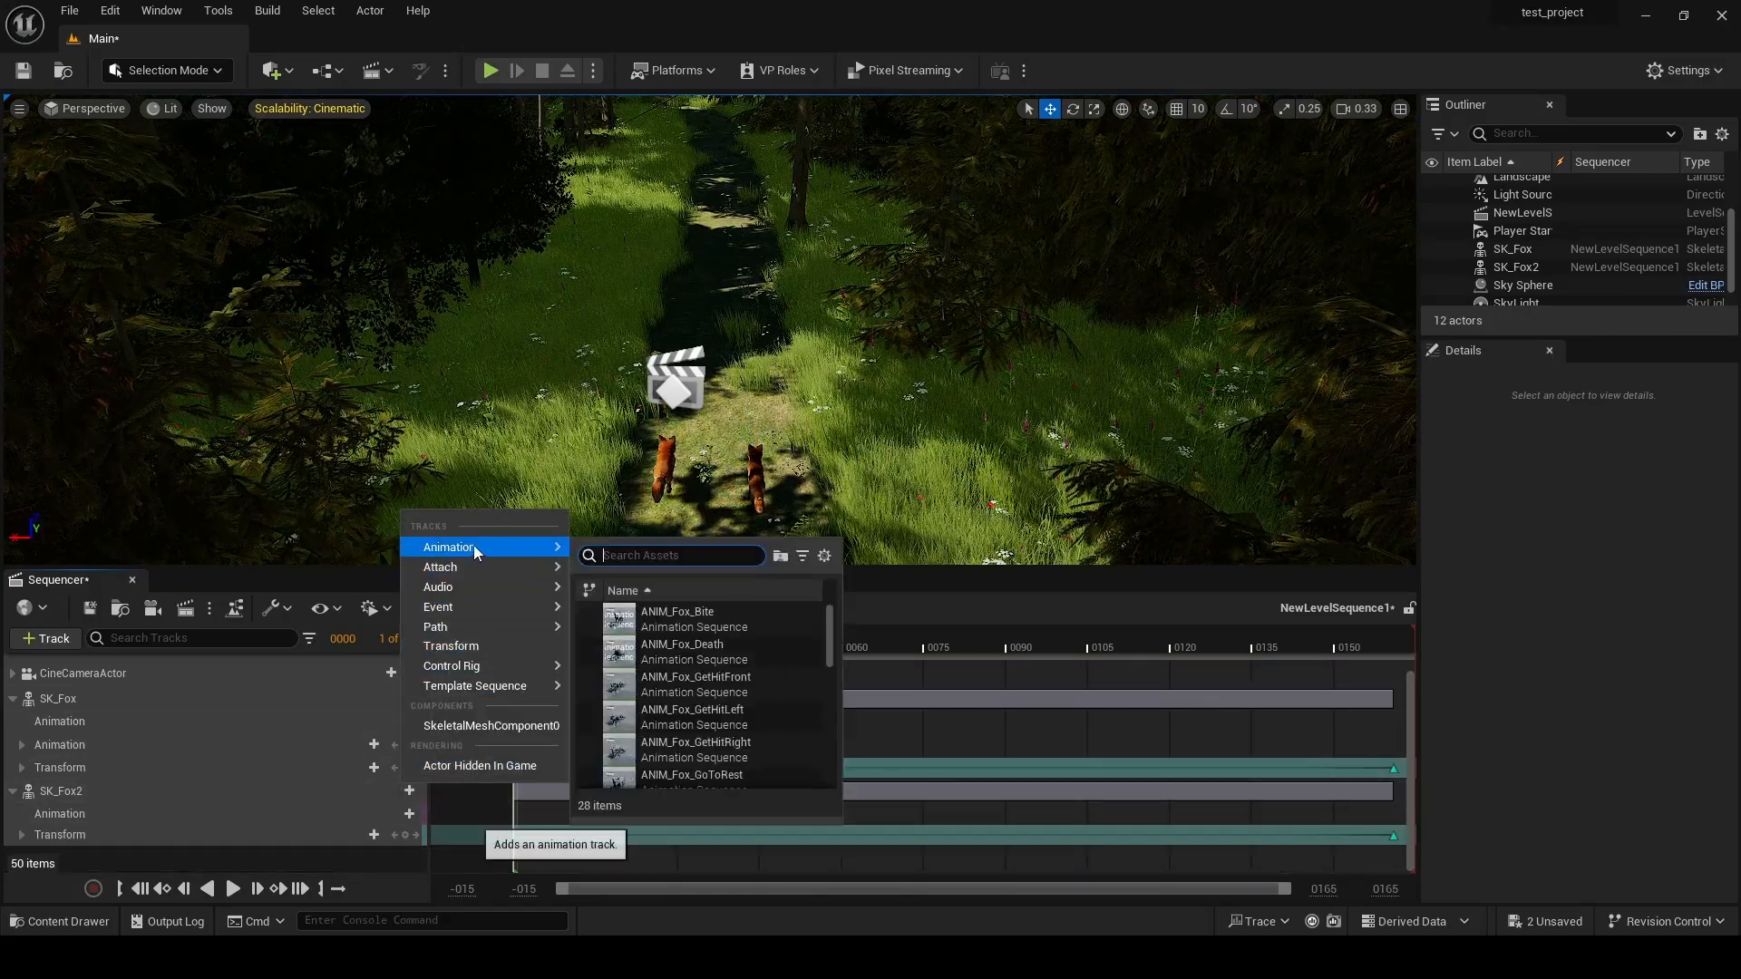
{"action": "type", "text": "run"}
{"action": "left_click", "coordinate": [680, 614]}
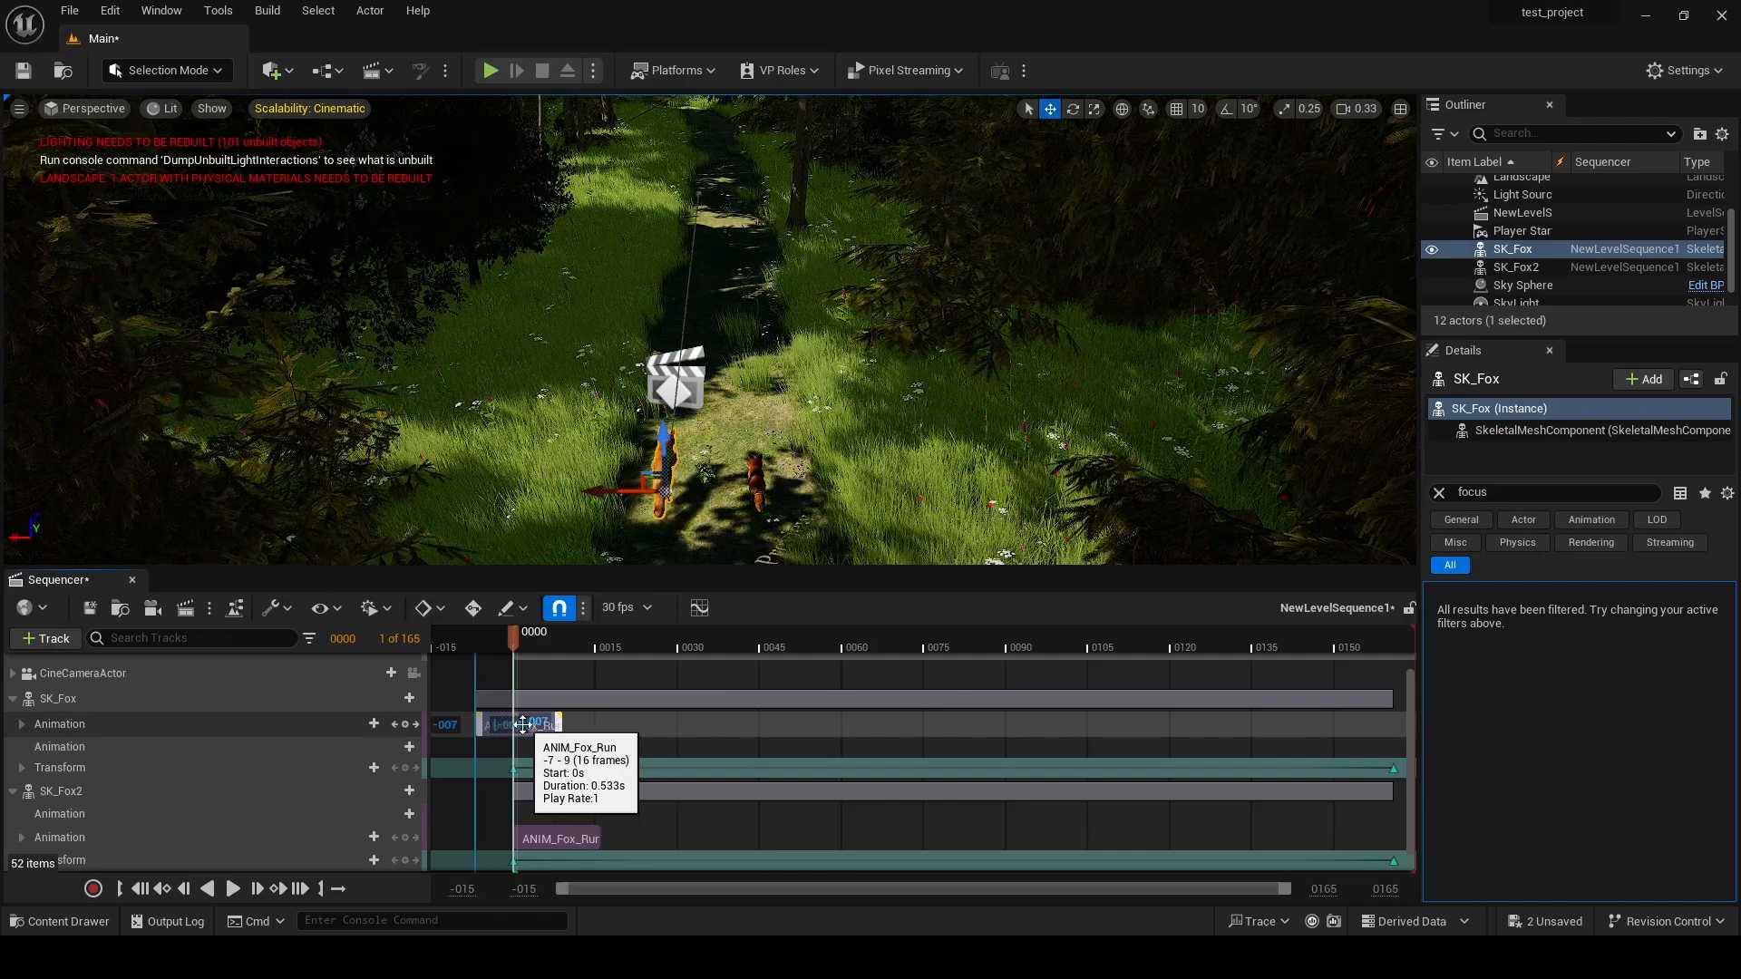
- Shift SK_Fox's ANIM_Fox_Run section to start at frame -7 and extend both foxes' run sections to the end of the sequence
{"action": "left_click_drag", "start_coordinate": [544, 725], "coordinate": [1365, 724]}
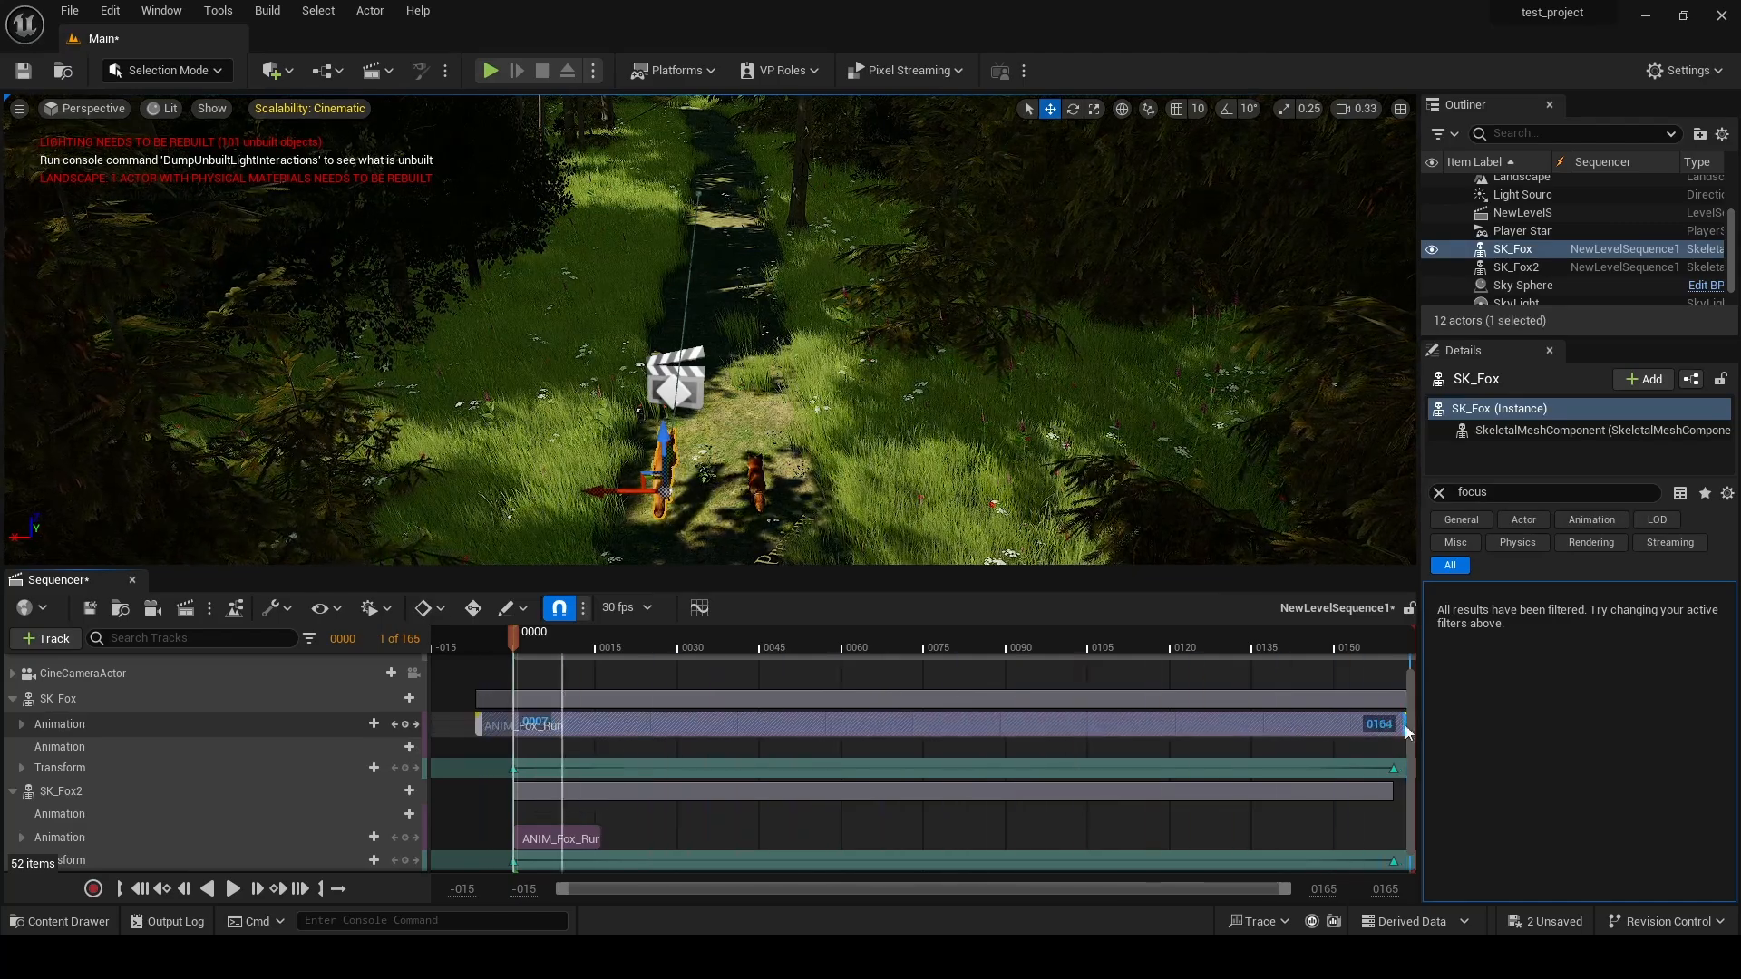
{"action": "left_click_drag", "start_coordinate": [600, 837], "coordinate": [1415, 836]}
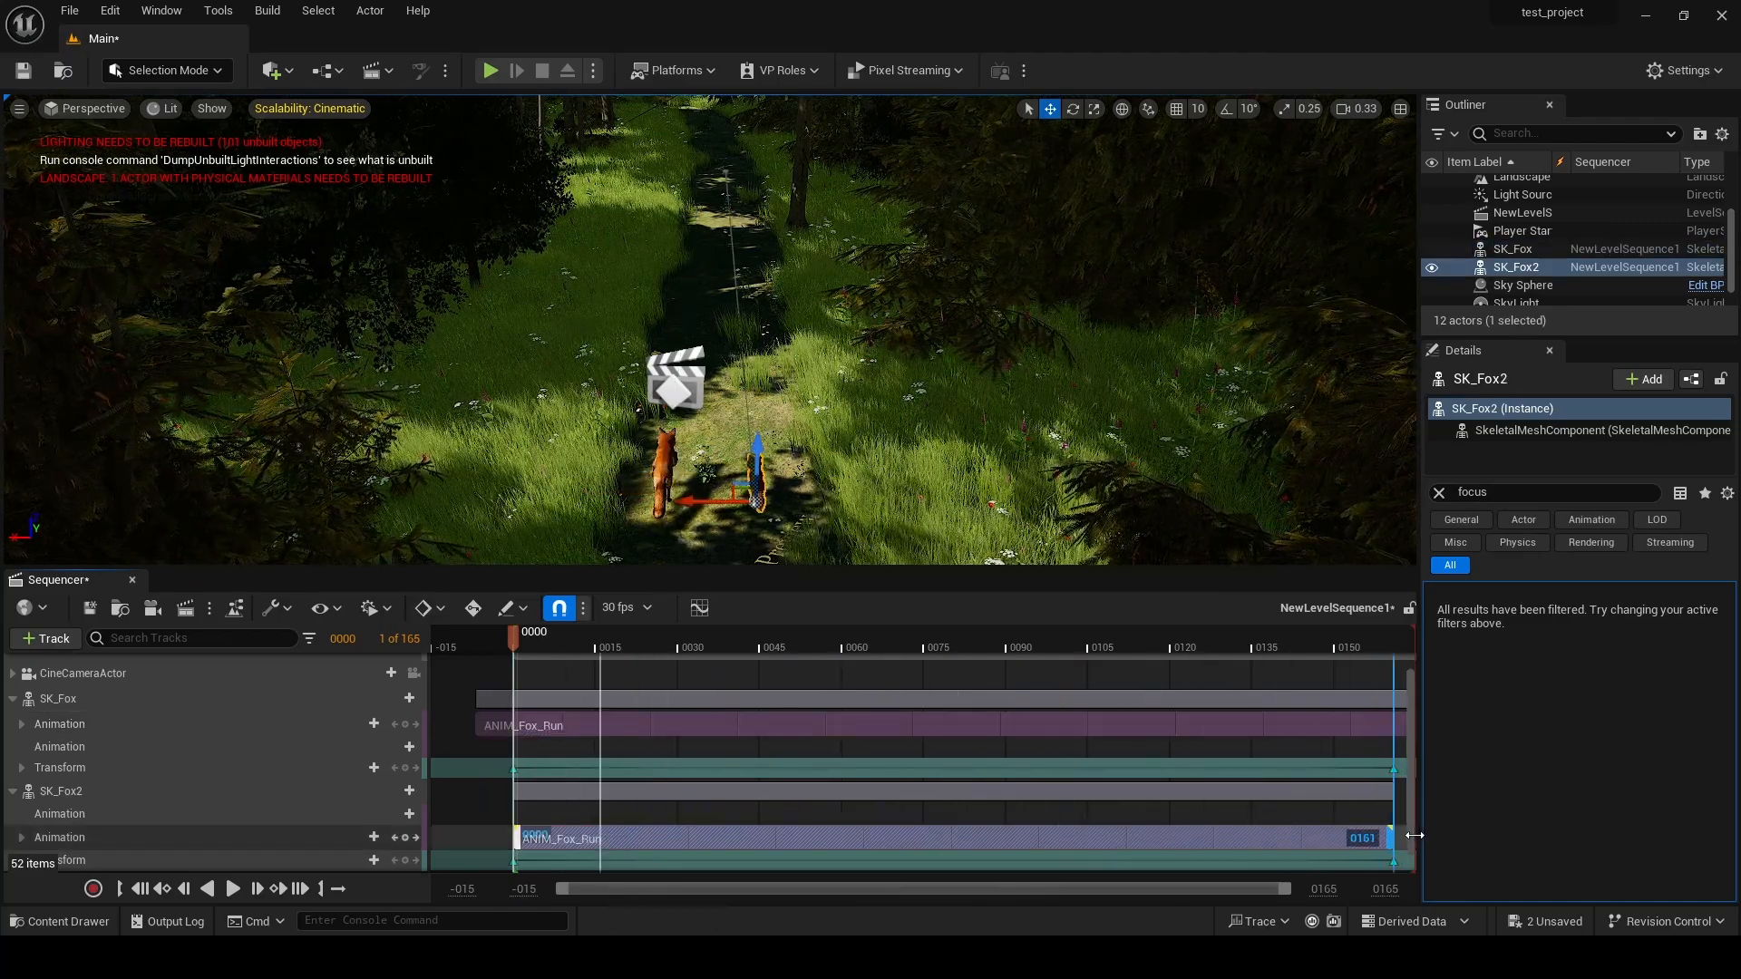
- Play the sequence, lock the viewport to CineCameraActor and scrub through the foxes' run in the camera shot
{"action": "left_click", "coordinate": [232, 888]}
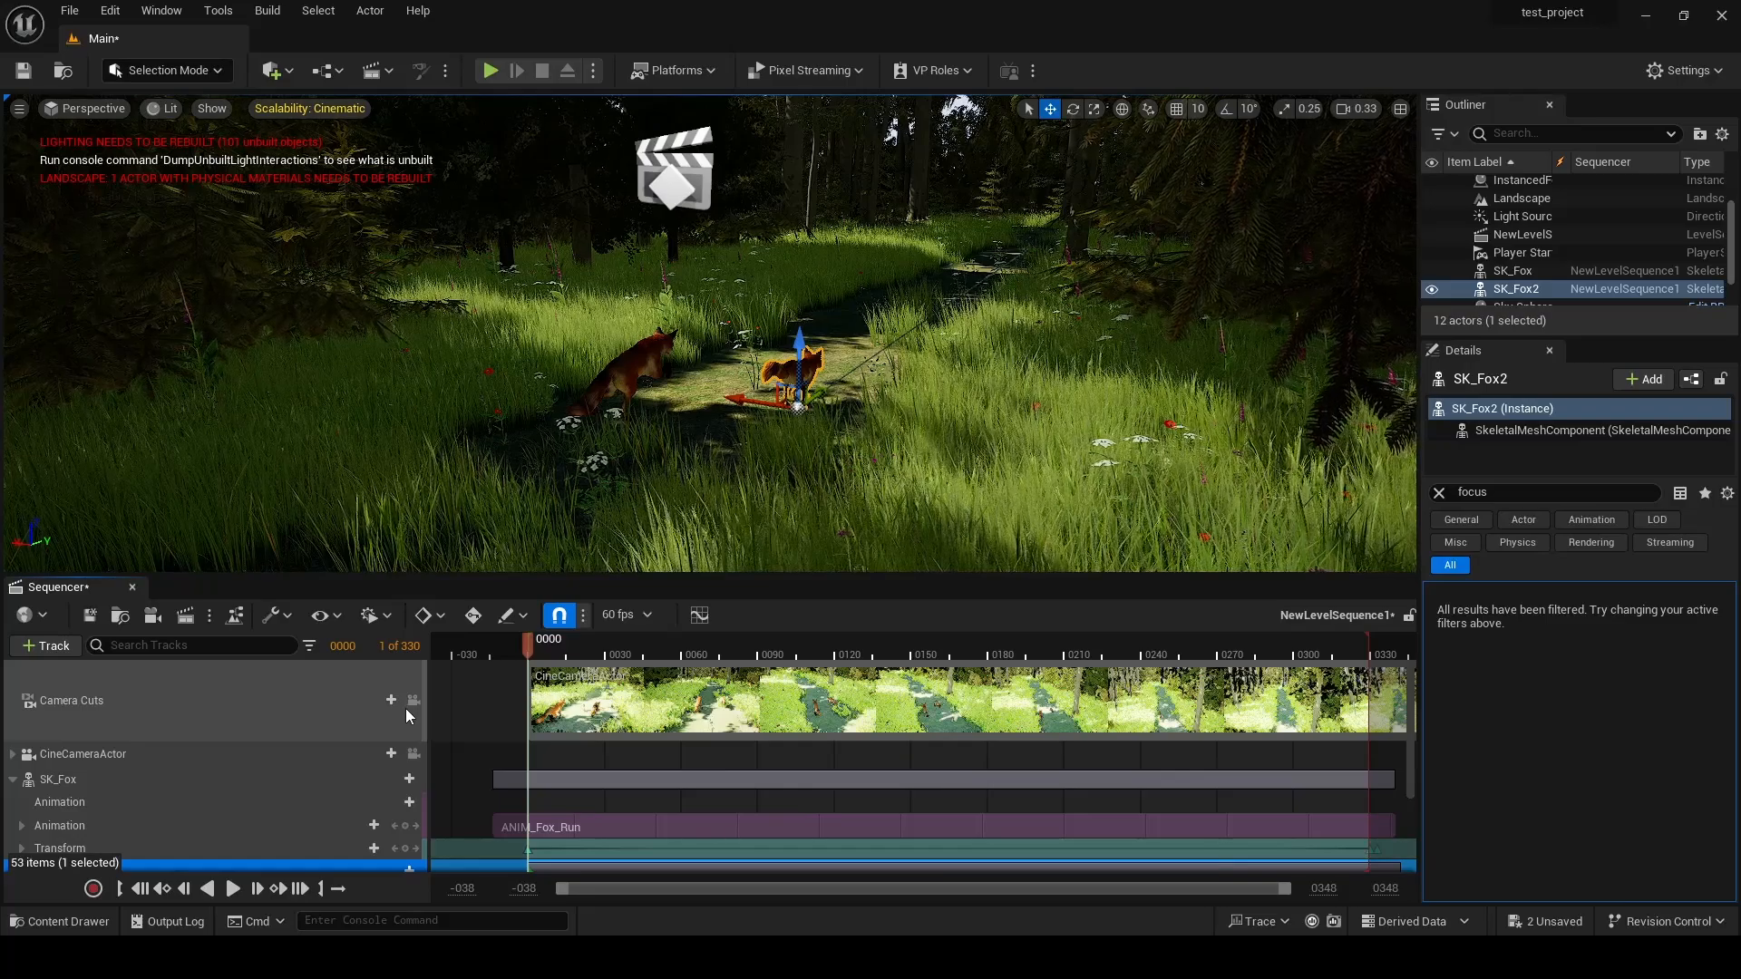
{"action": "left_click", "coordinate": [413, 754]}
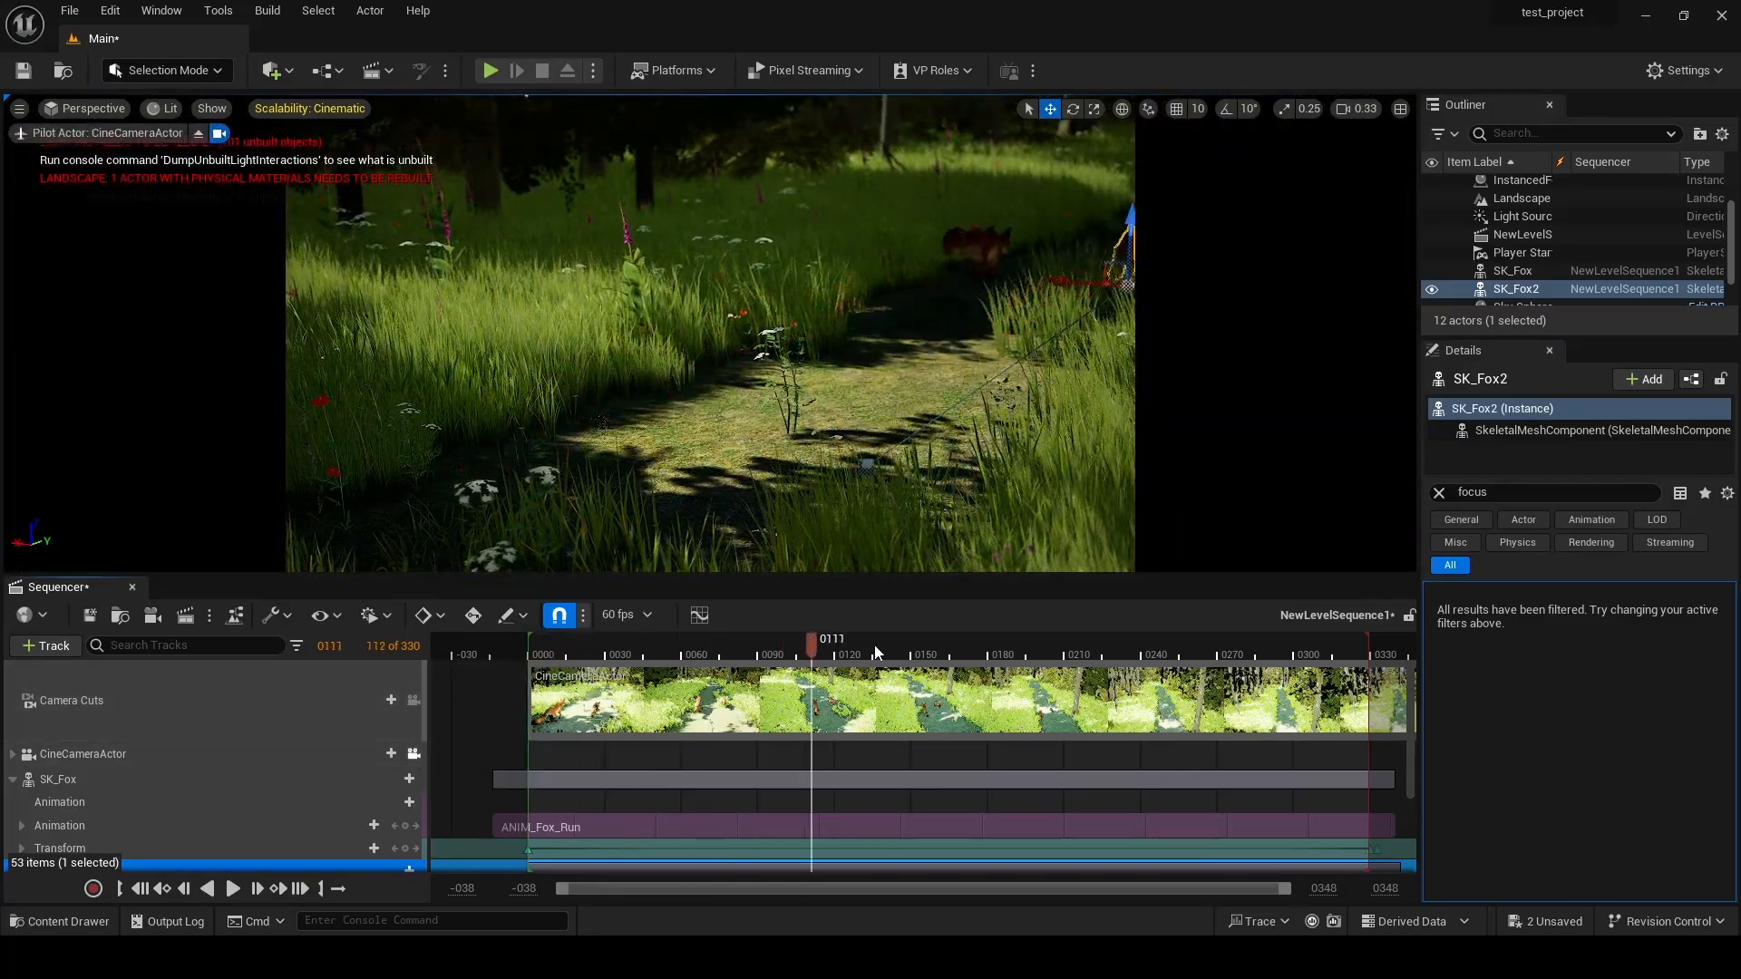
{"action": "left_click_drag", "start_coordinate": [876, 653], "coordinate": [1183, 653]}
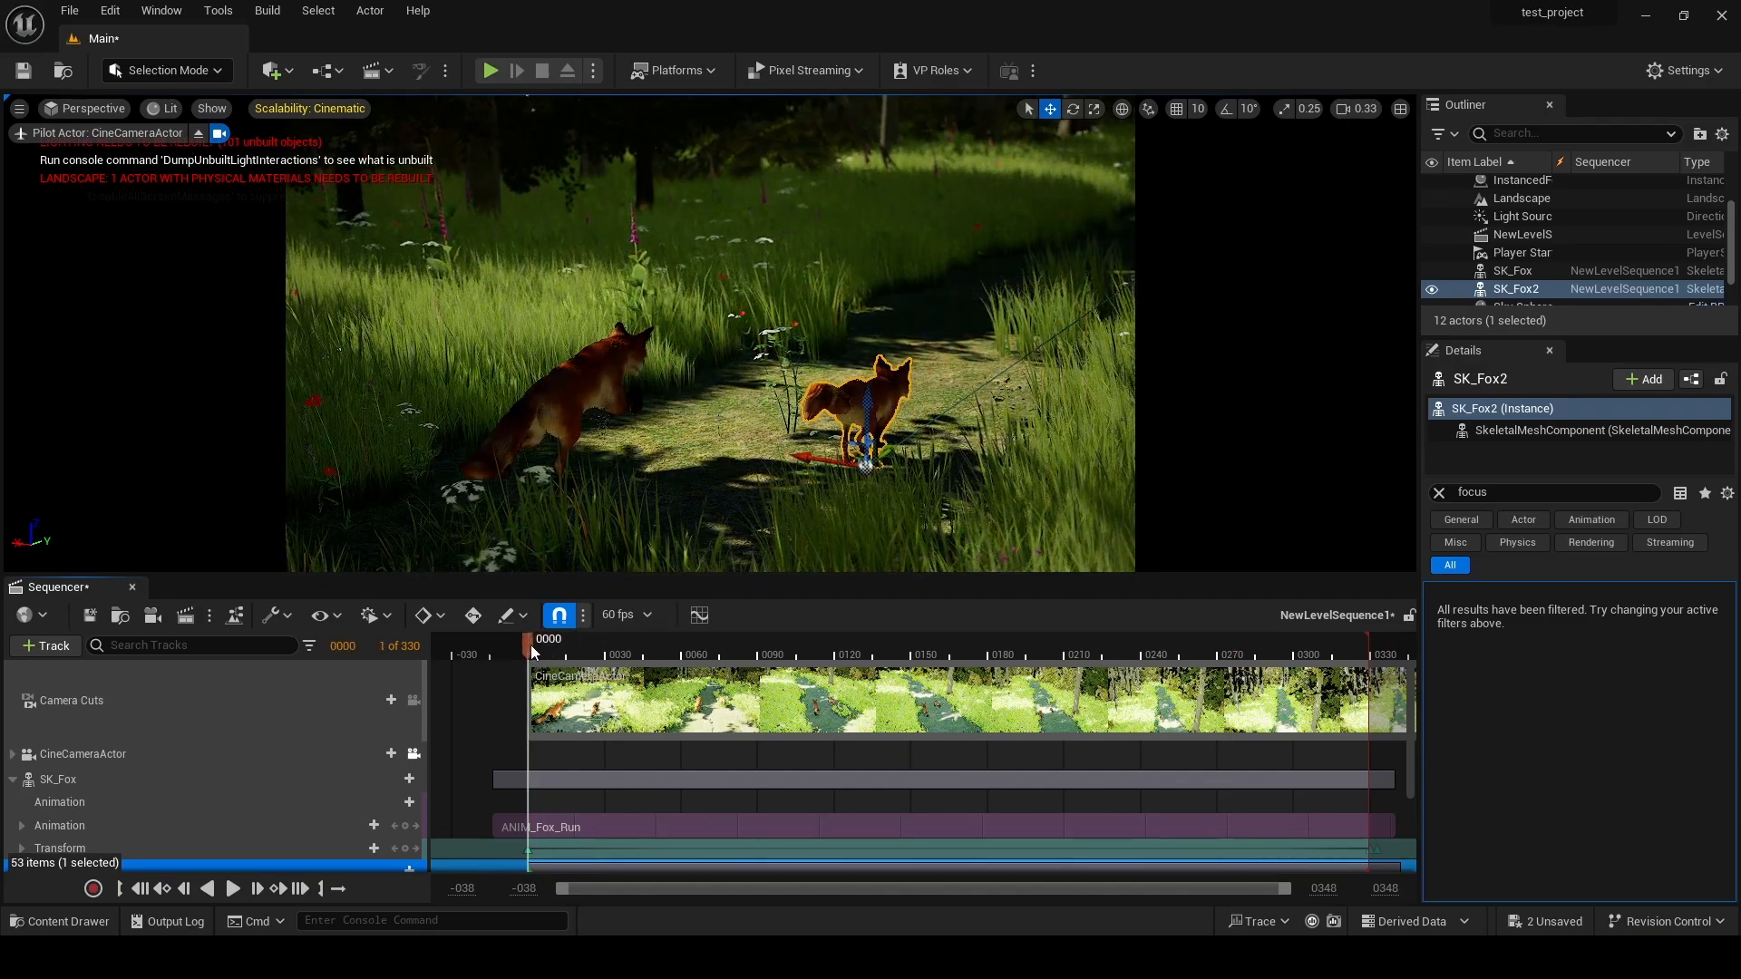
- Expand the CineCameraActor track in an enlarged sequencer and delete its focal length, focus distance and Transform keys at frame 0
{"action": "left_click", "coordinate": [13, 758]}
{"action": "left_click_drag", "start_coordinate": [626, 578], "coordinate": [632, 472]}
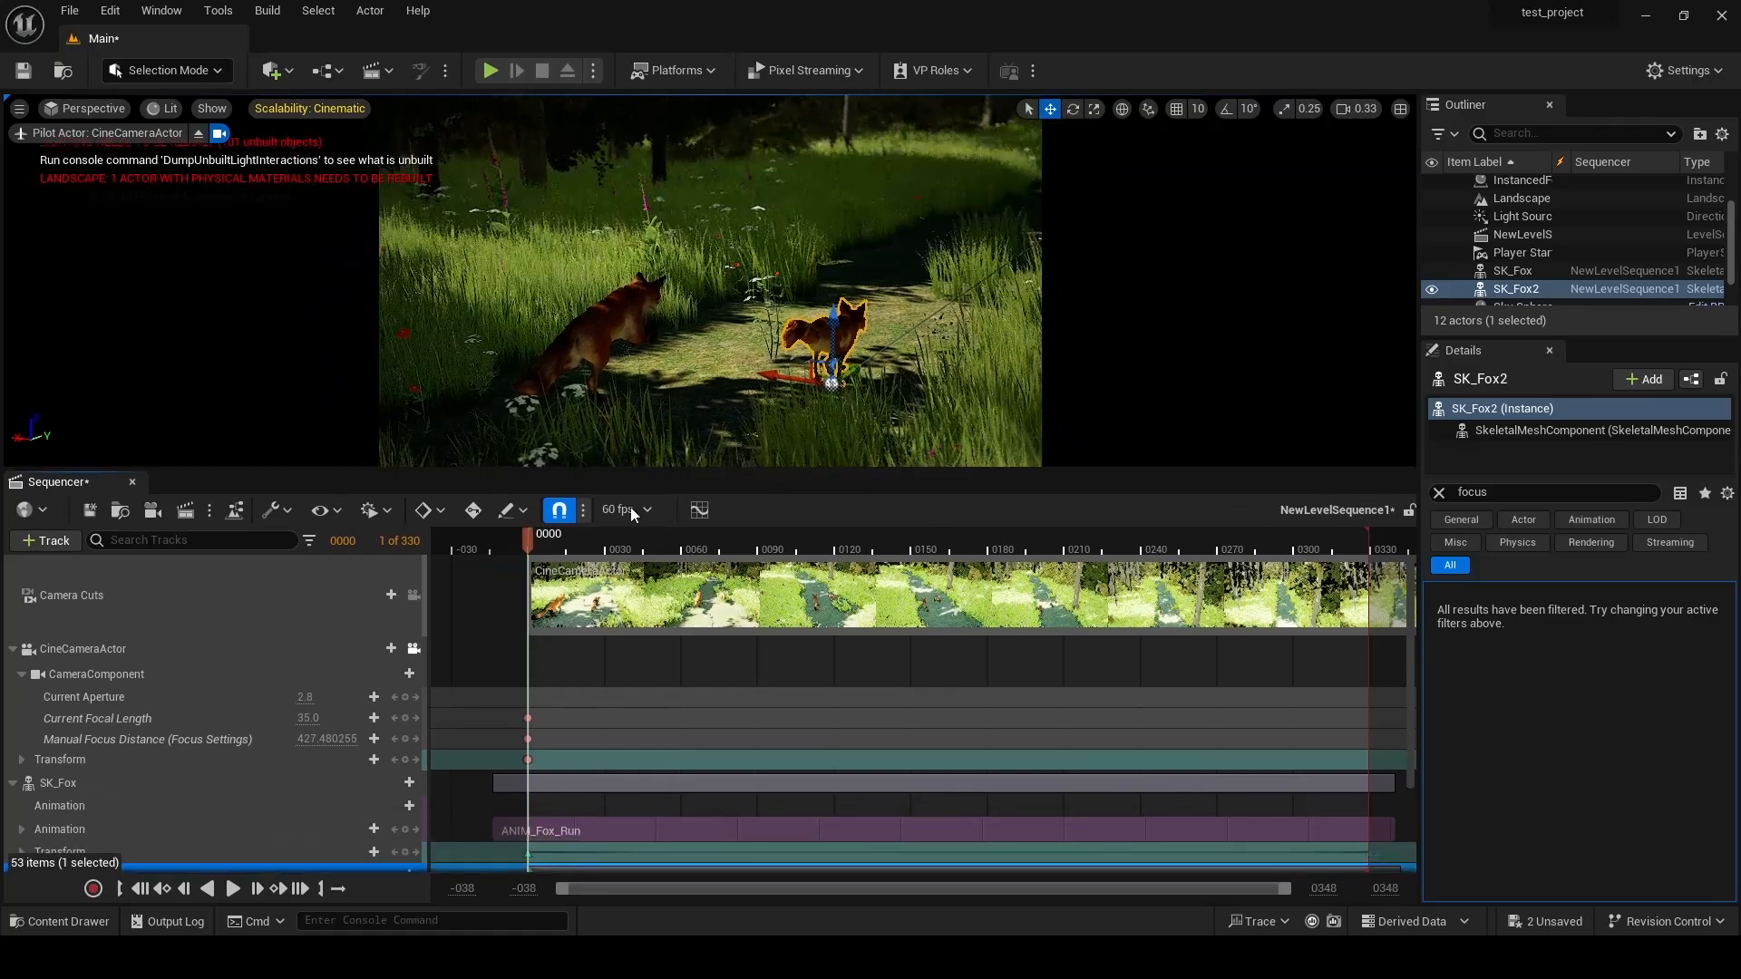
{"action": "left_click_drag", "start_coordinate": [541, 705], "coordinate": [523, 769]}
{"action": "key", "text": "Delete"}
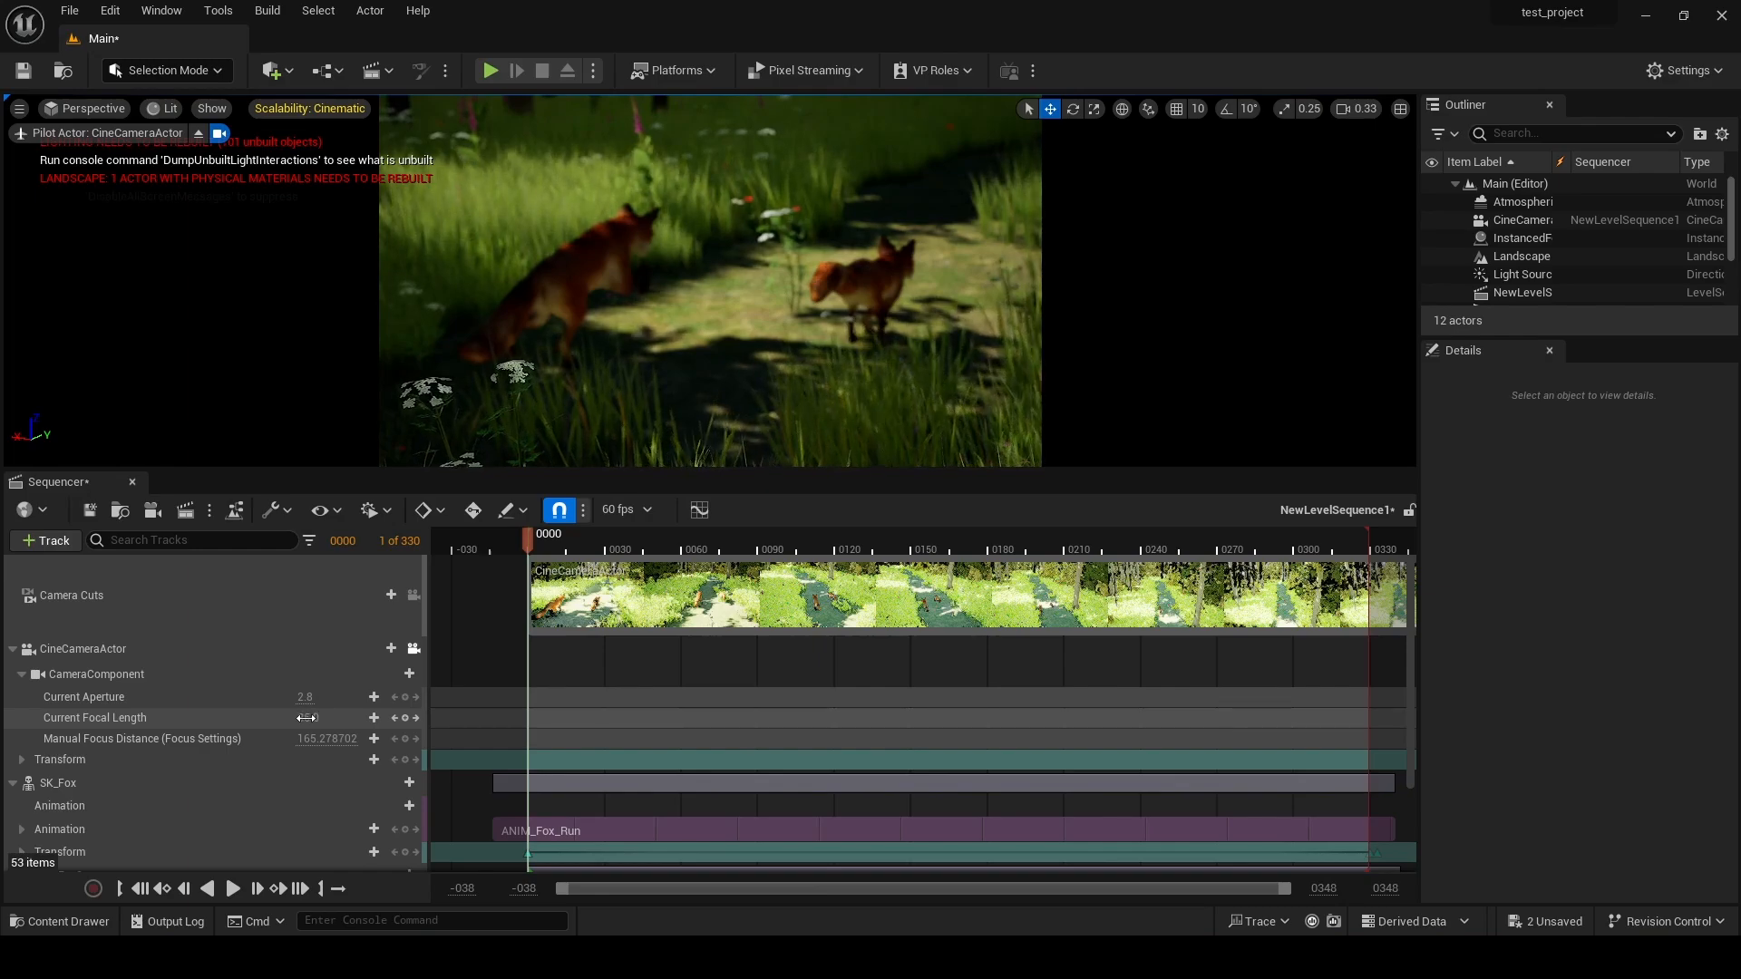
- Set Current Focal Length to 16.434269, reframe the camera behind the foxes, and key the focal length and camera Transform at frame 0
{"action": "mouse_move", "coordinate": [307, 718]}
{"action": "left_mouse_down"}
{"action": "mouse_move", "coordinate": [254, 718]}
{"action": "mouse_move", "coordinate": [308, 719]}
{"action": "left_mouse_up"}
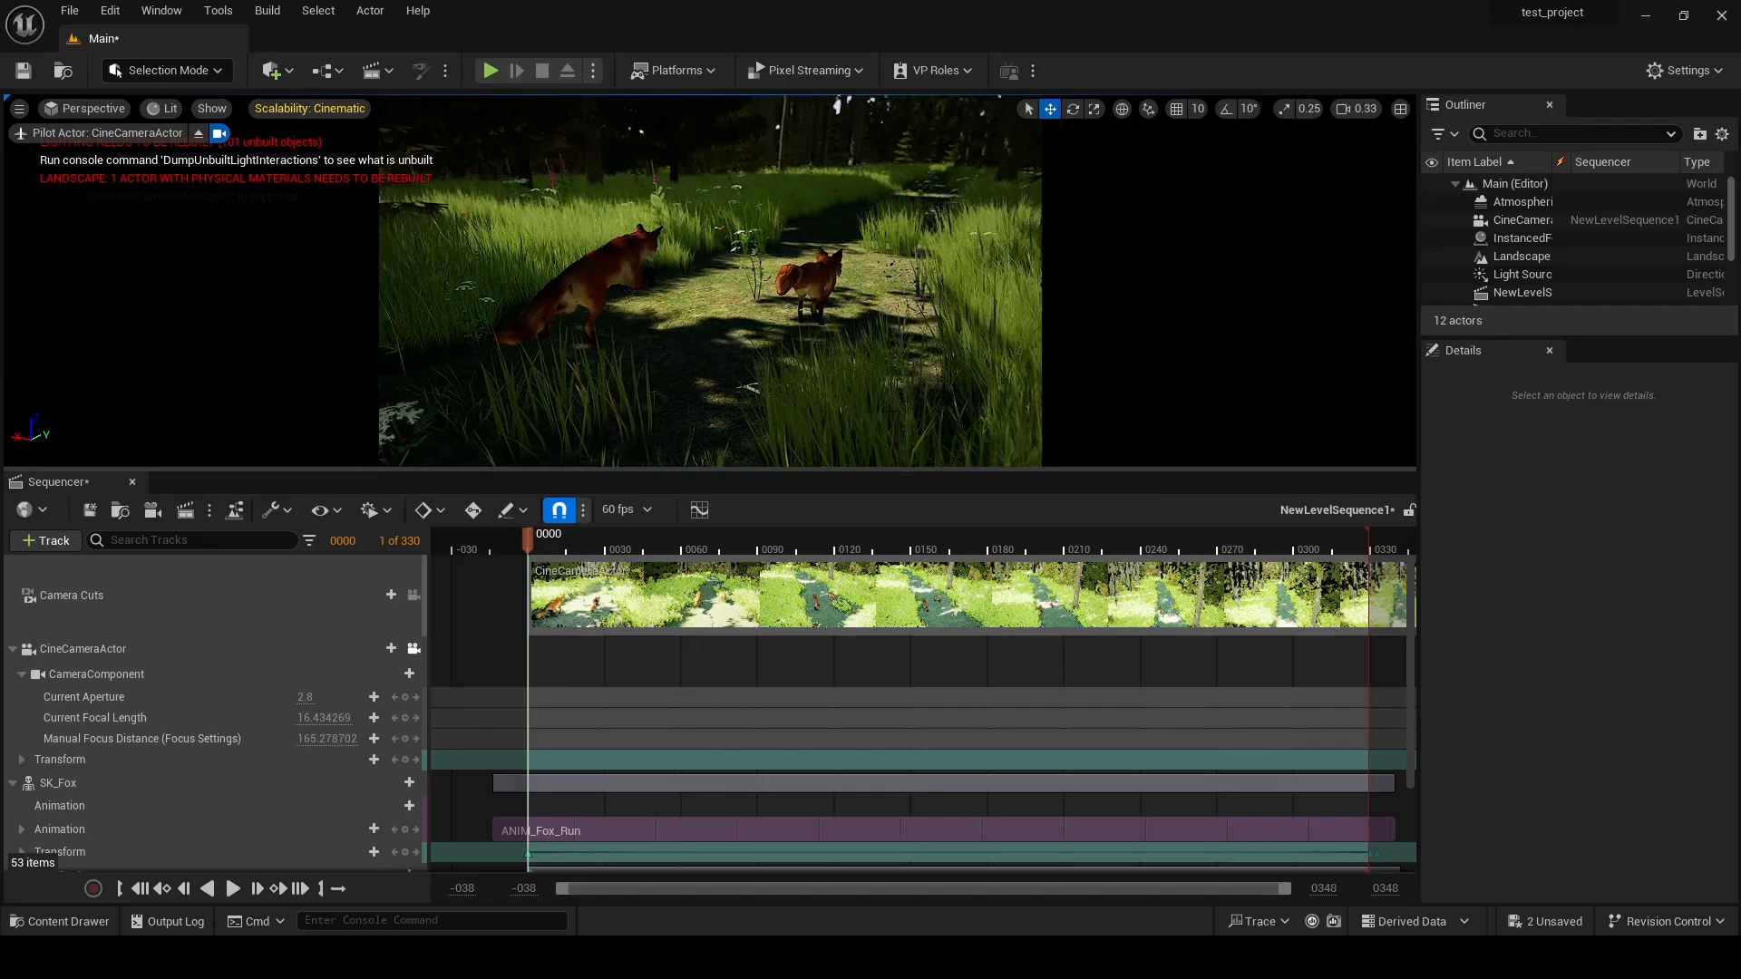
{"action": "left_click", "coordinate": [405, 718]}
{"action": "scroll", "coordinate": [406, 718], "scroll_direction": "down", "scroll_amount": 1}
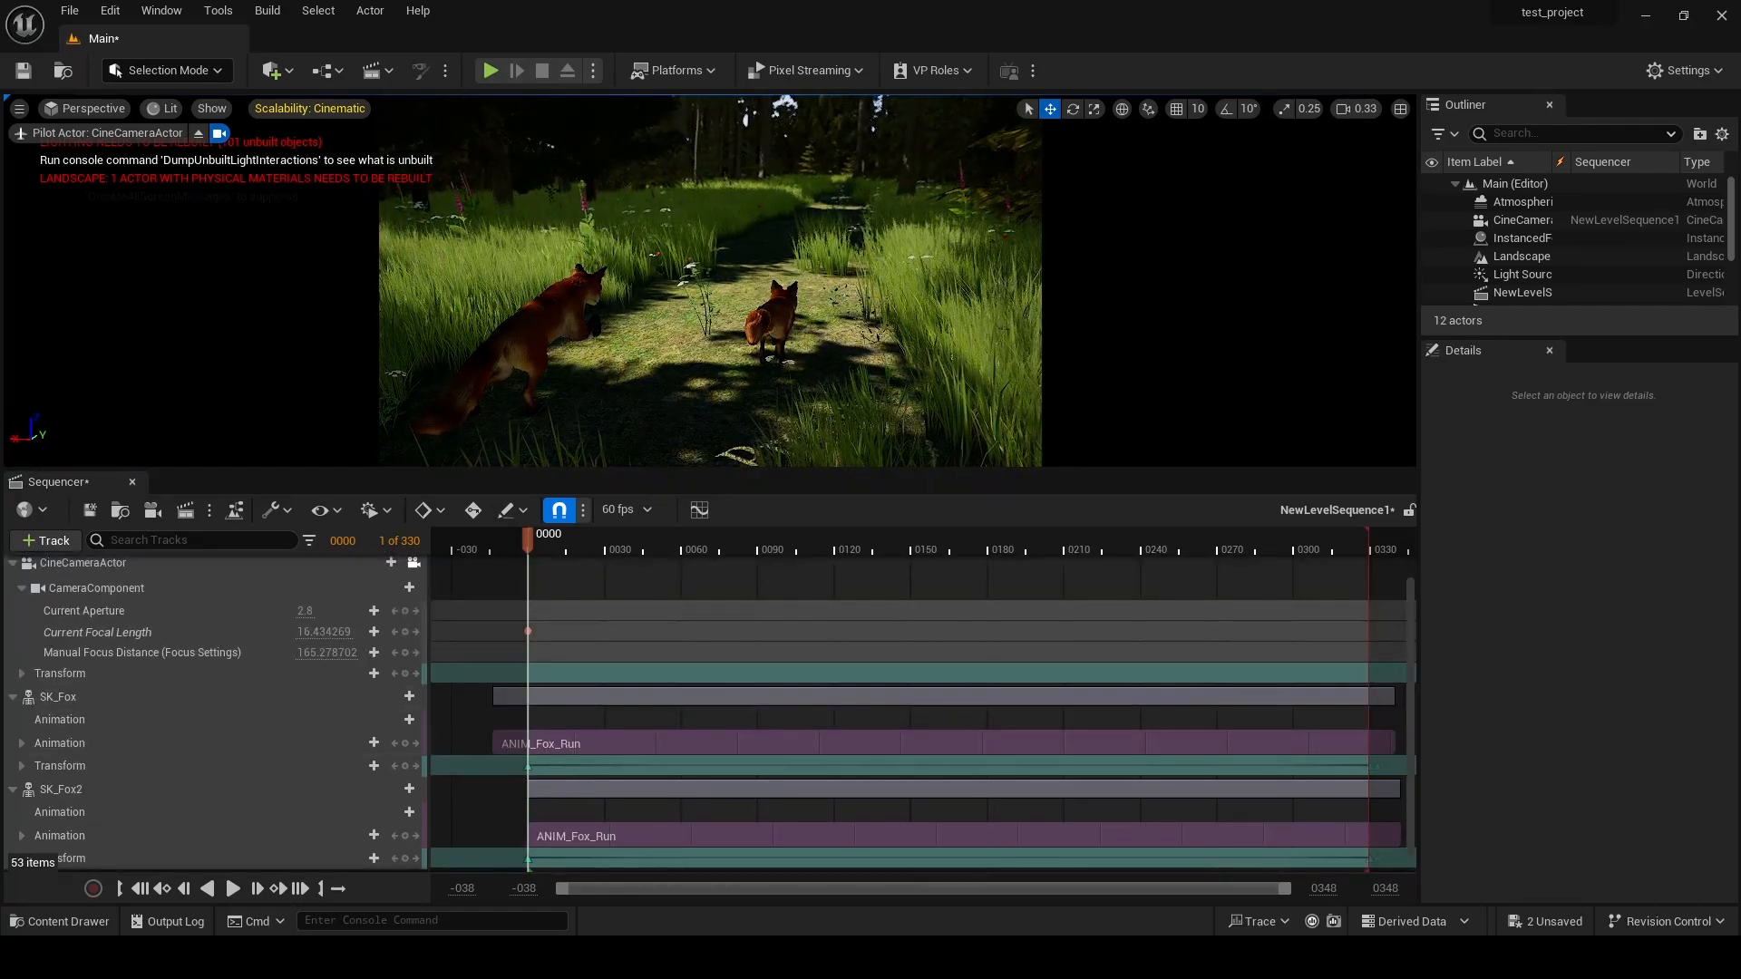
{"action": "left_click", "coordinate": [406, 673]}
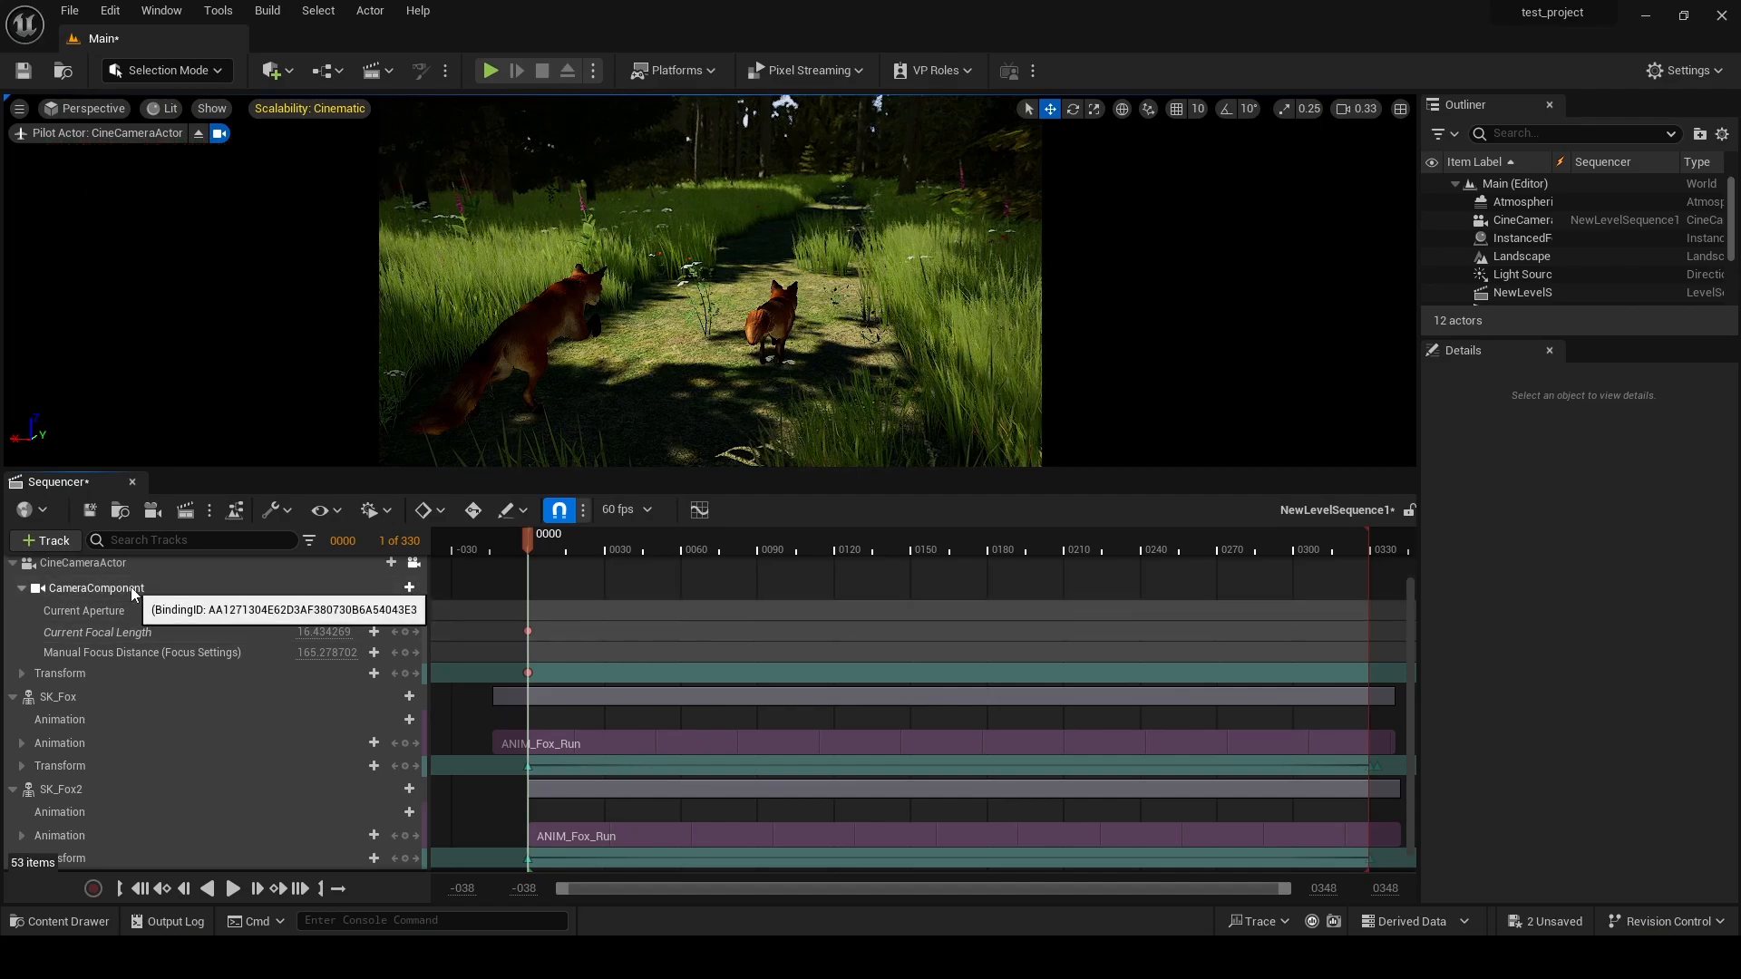
- Sample the CameraComponent's manual focus distance from SK_Fox's head and key it at frame 0
{"action": "left_click", "coordinate": [100, 588]}
{"action": "left_click", "coordinate": [1654, 643]}
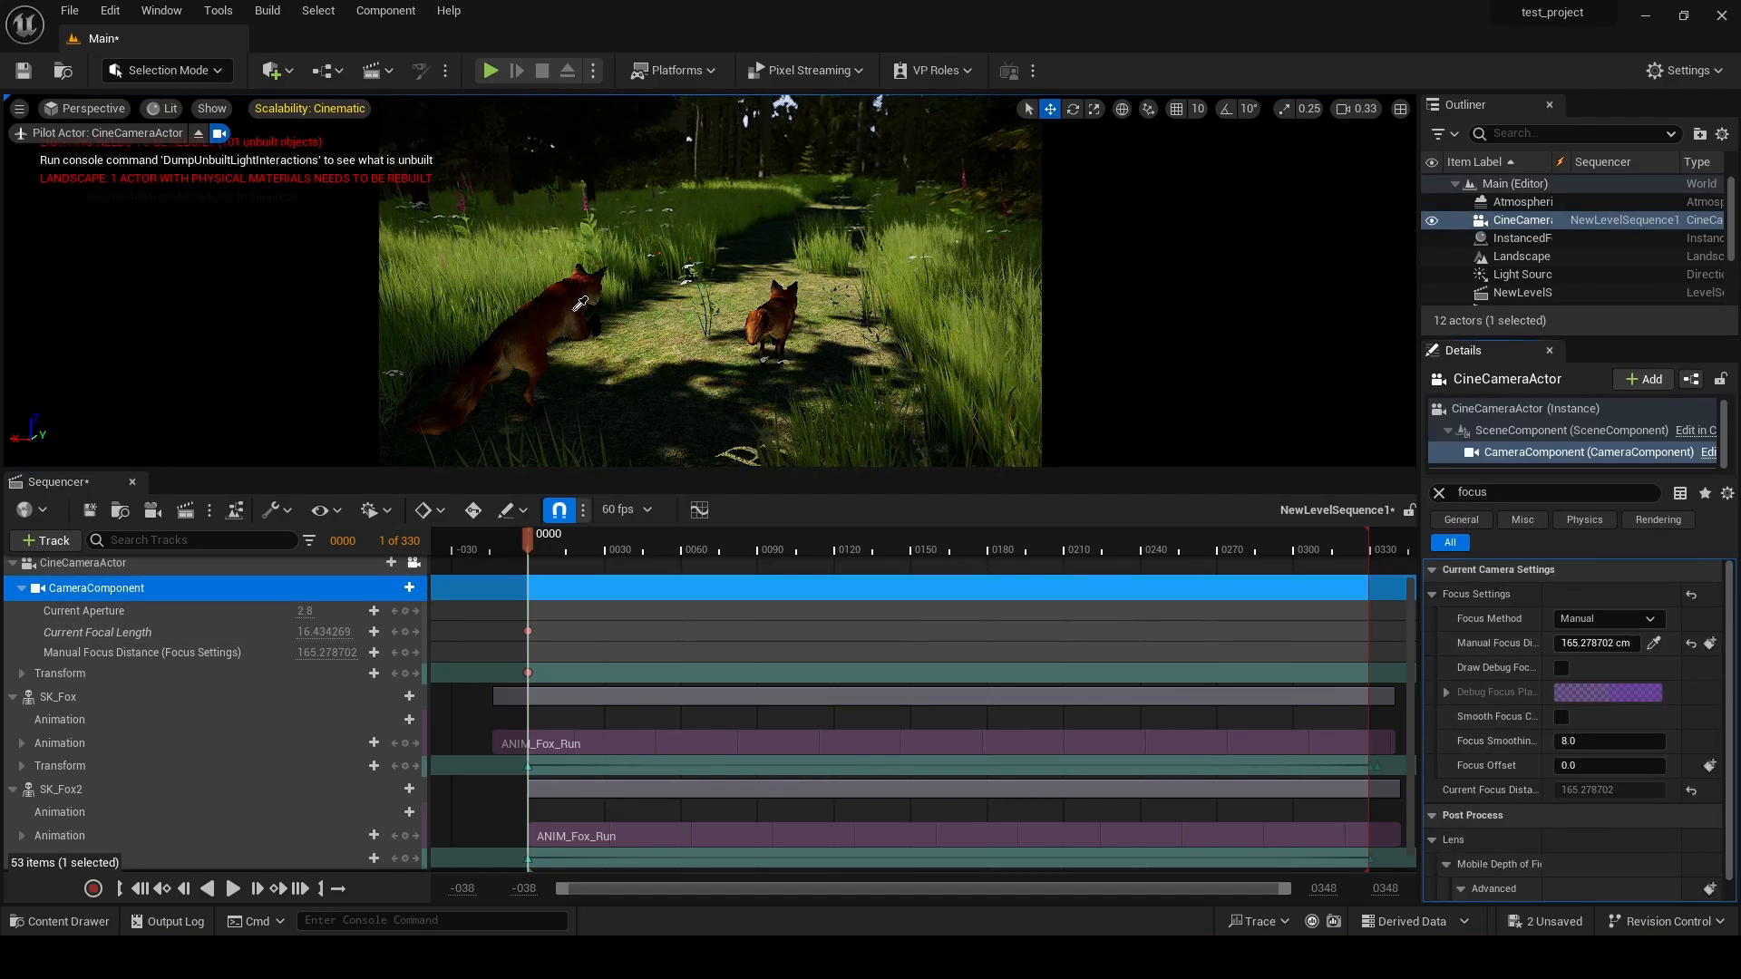
{"action": "left_click", "coordinate": [1710, 643]}
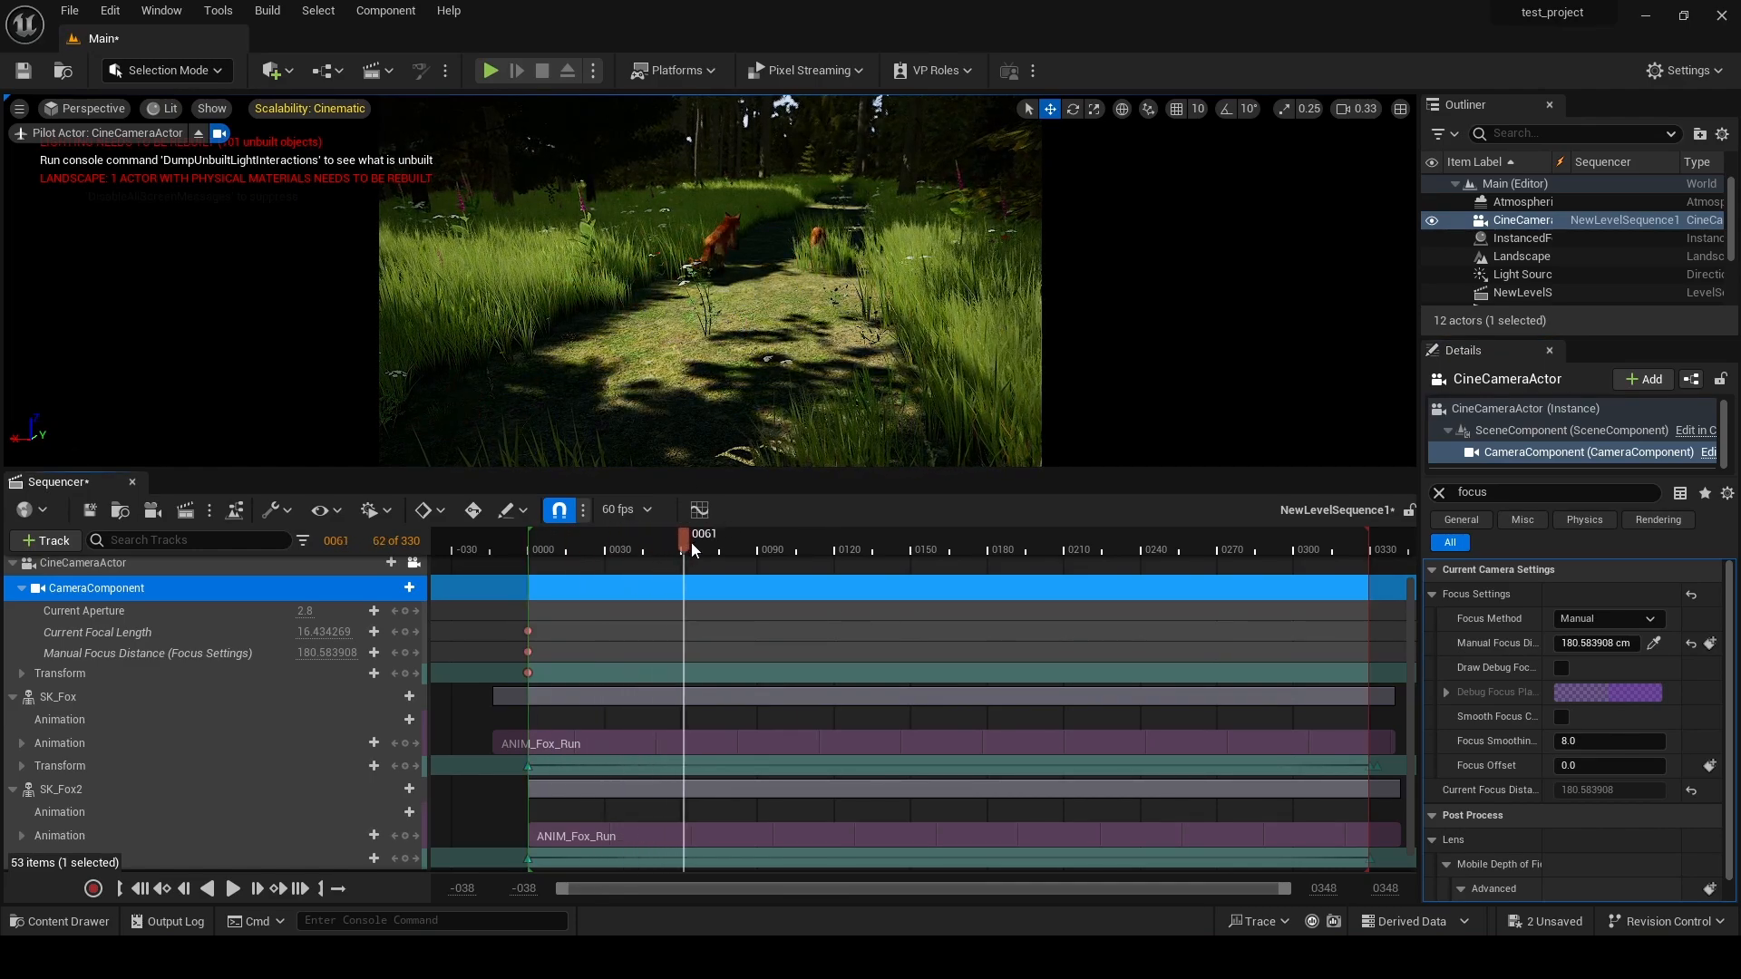
- At frame 135, key focal length 27.525461, a camera Transform reframed on the foxes, and a manual focus distance sampled from a fox
{"action": "left_click_drag", "start_coordinate": [323, 632], "coordinate": [343, 632]}
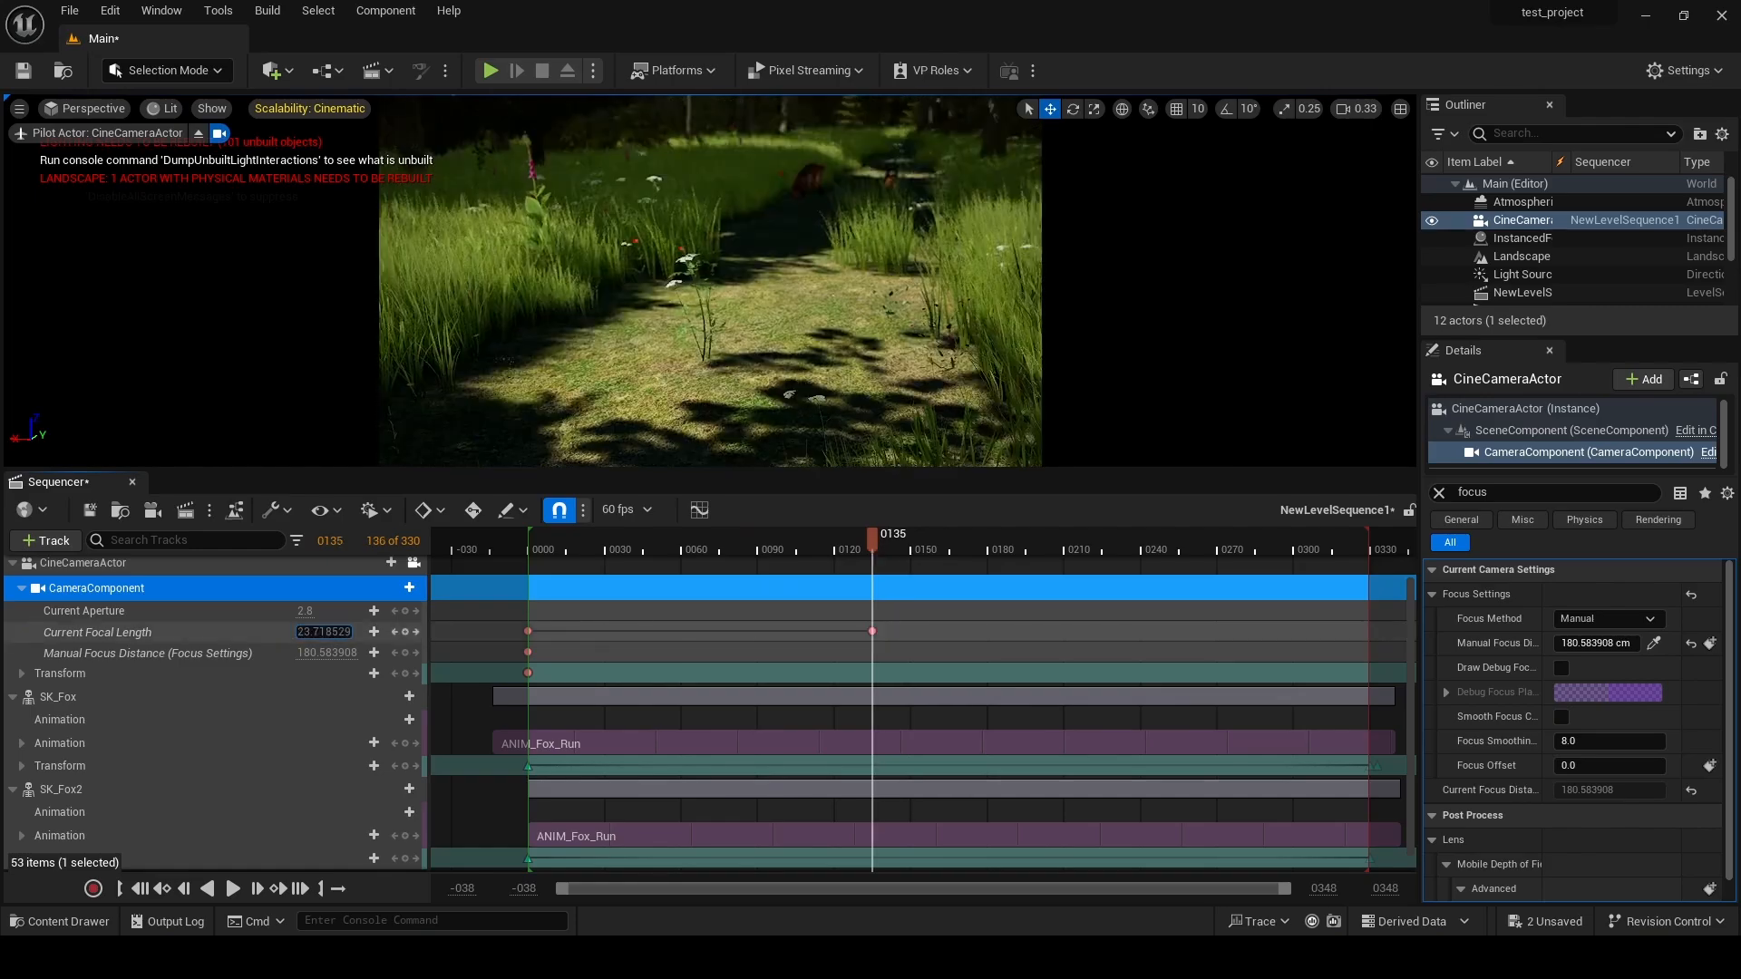
{"action": "key", "text": "w"}
{"action": "right_click_drag", "start_coordinate": [710, 281], "coordinate": [781, 292]}
{"action": "key", "text": "a"}
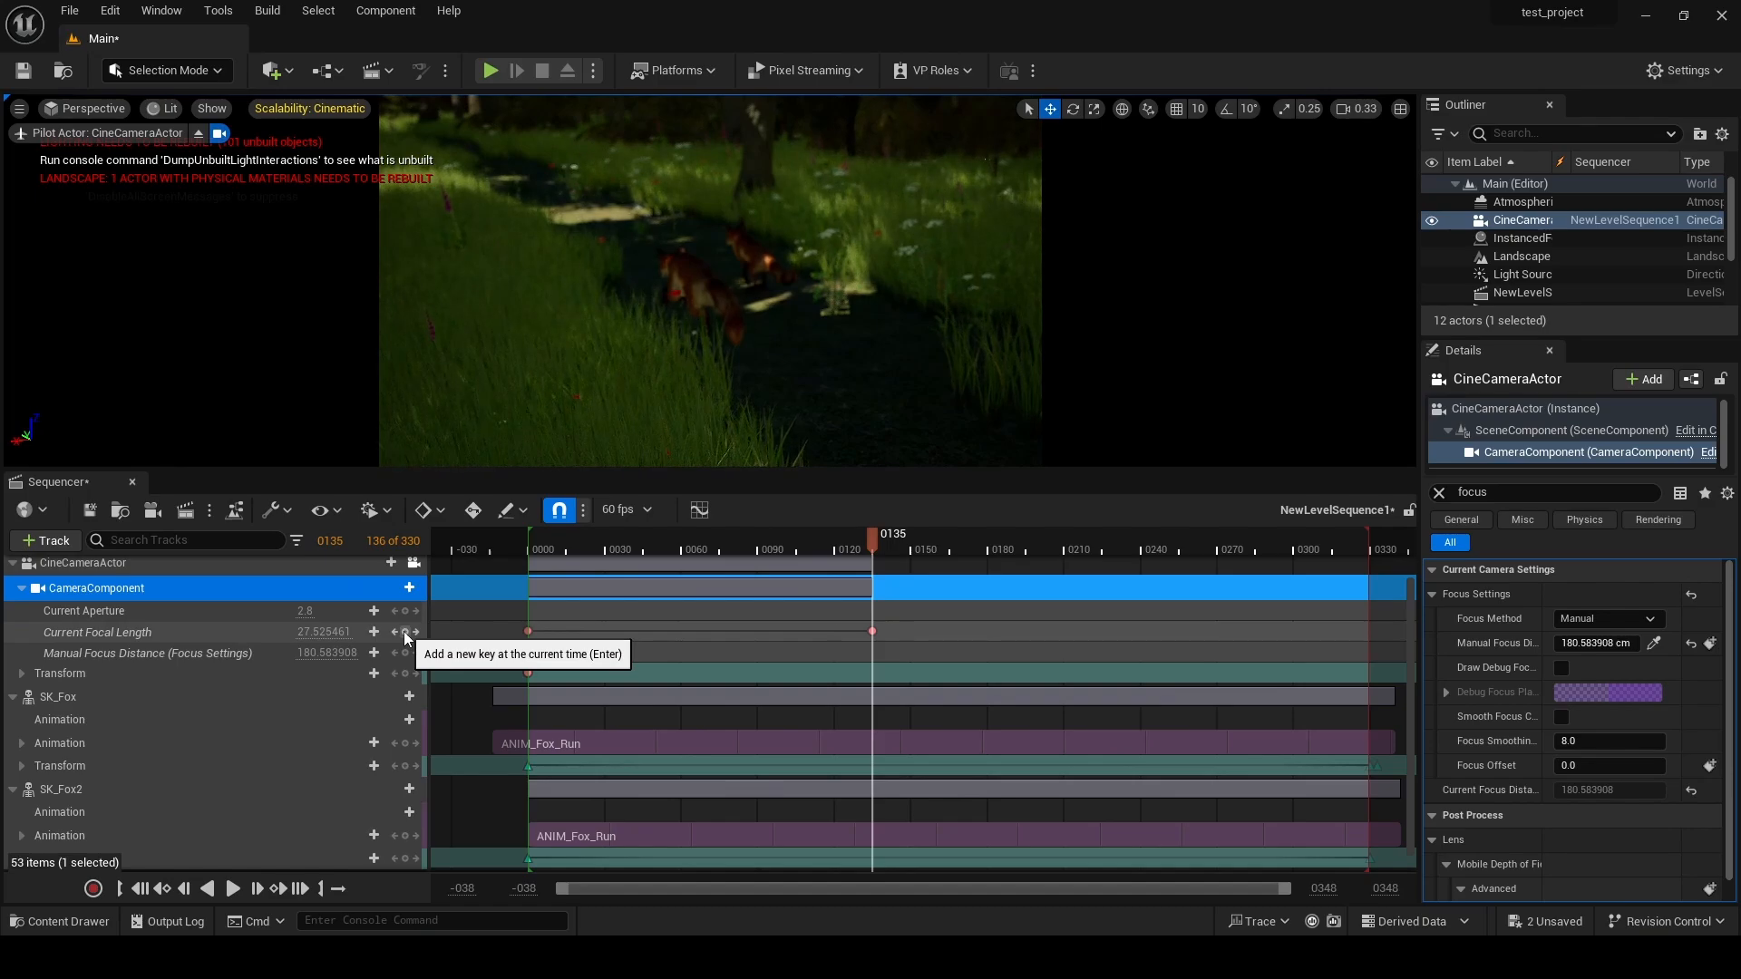
{"action": "left_click", "coordinate": [406, 674]}
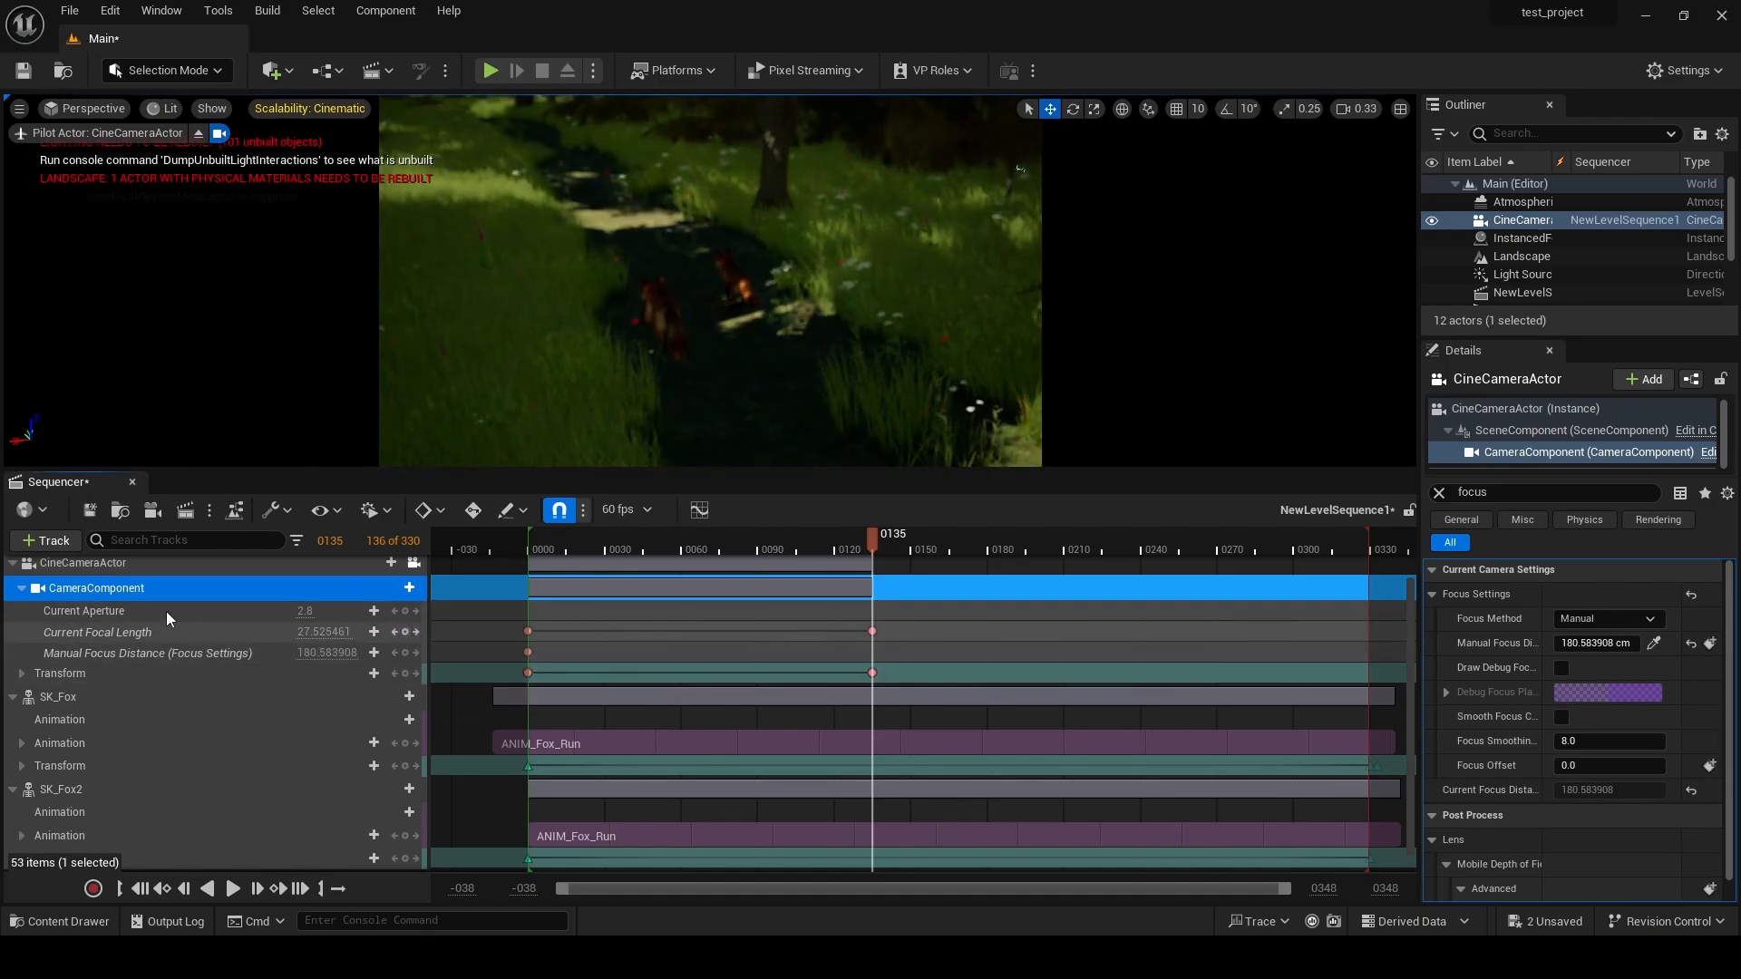
{"action": "left_click", "coordinate": [1654, 643]}
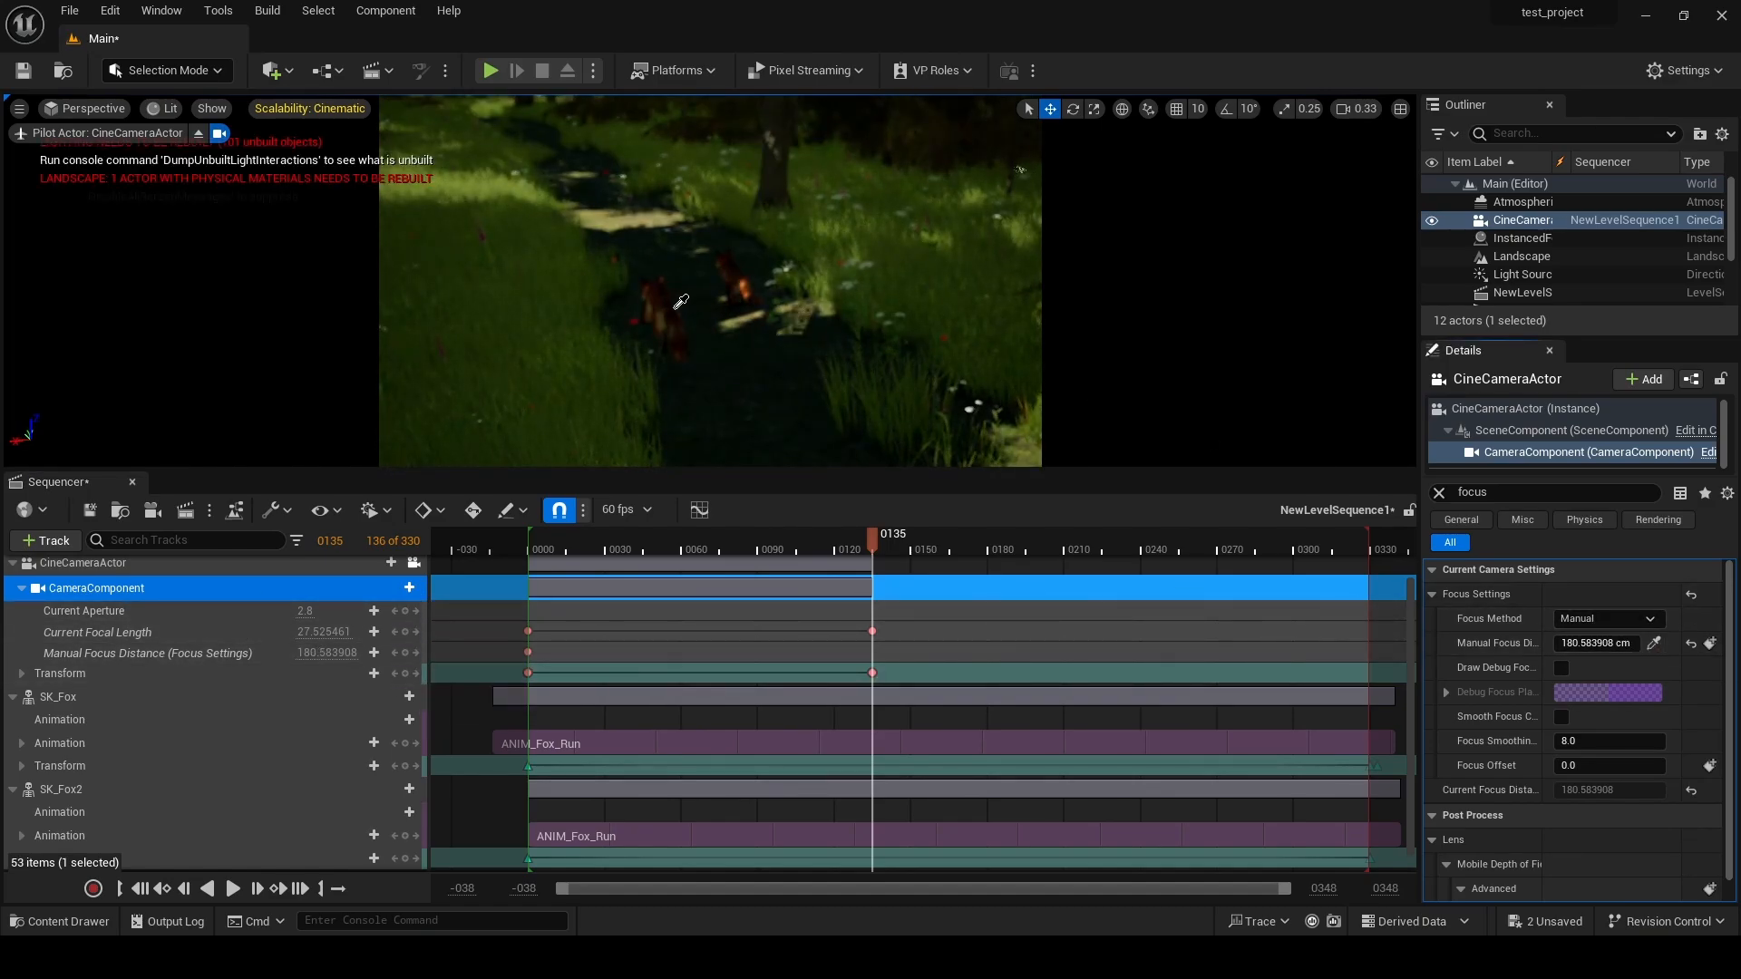
{"action": "left_click", "coordinate": [1709, 643]}
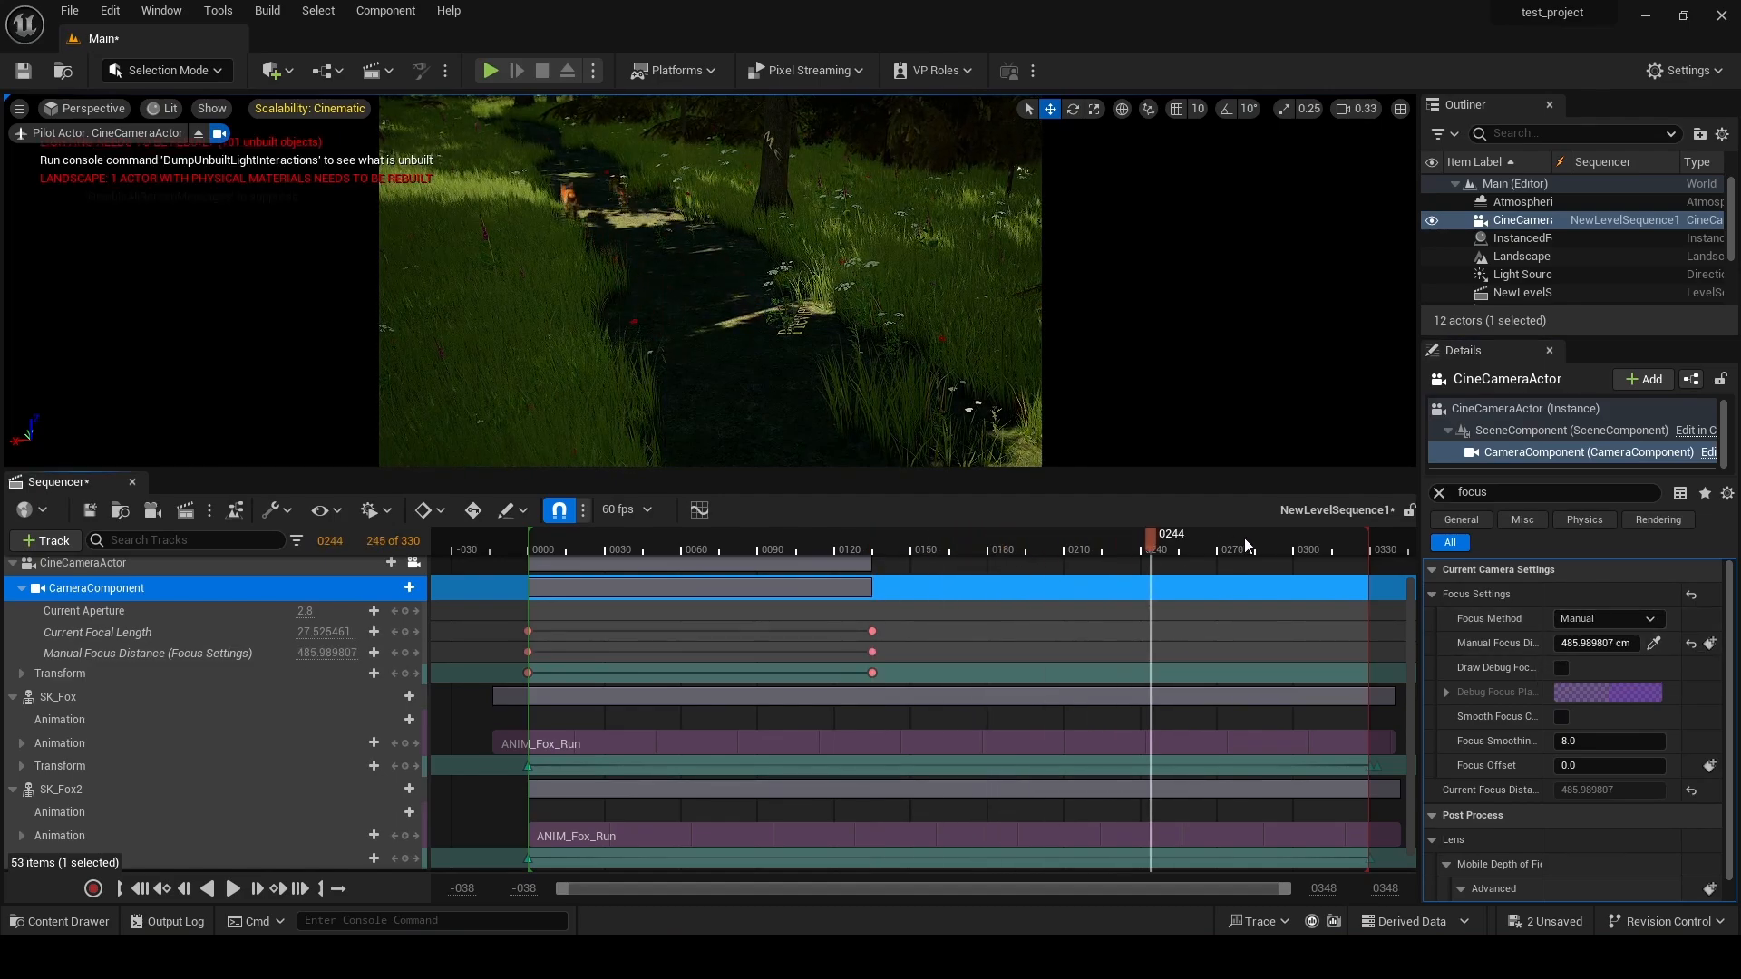
- At frame 328, key focal length 17.110783, a camera Transform reframed along the path and a sampled focus distance, and replay from frame 0
{"action": "left_click_drag", "start_coordinate": [1359, 539], "coordinate": [1365, 539]}
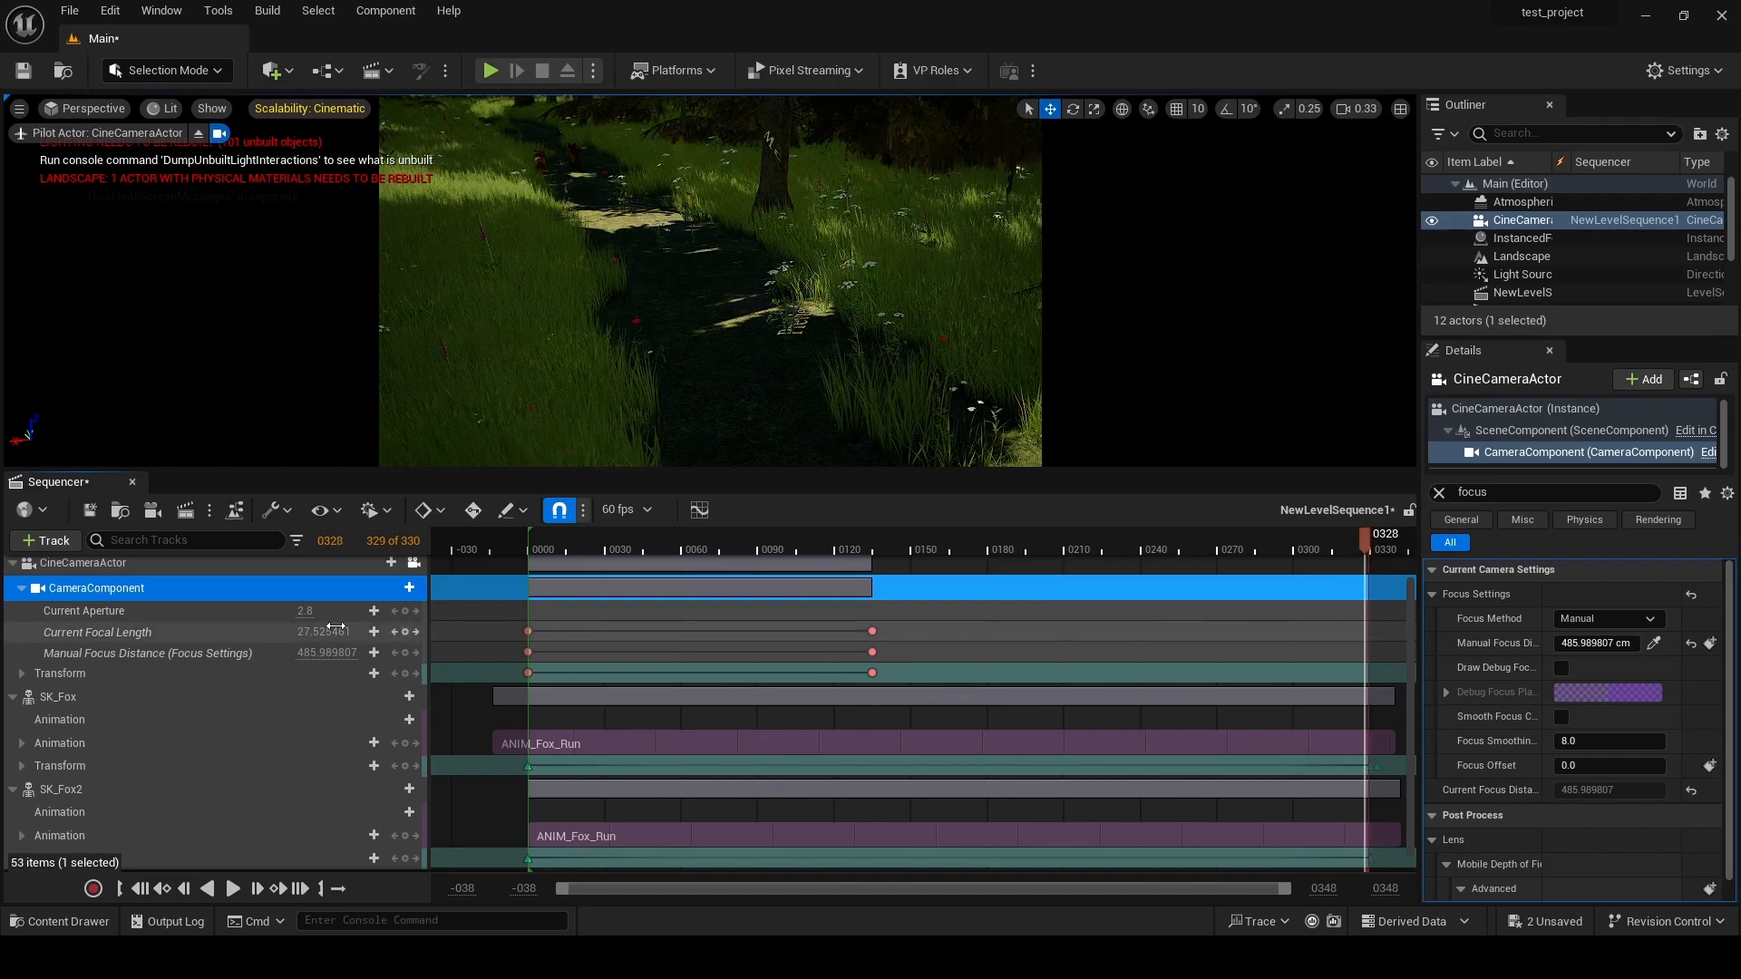
{"action": "left_click_drag", "start_coordinate": [333, 631], "coordinate": [277, 631]}
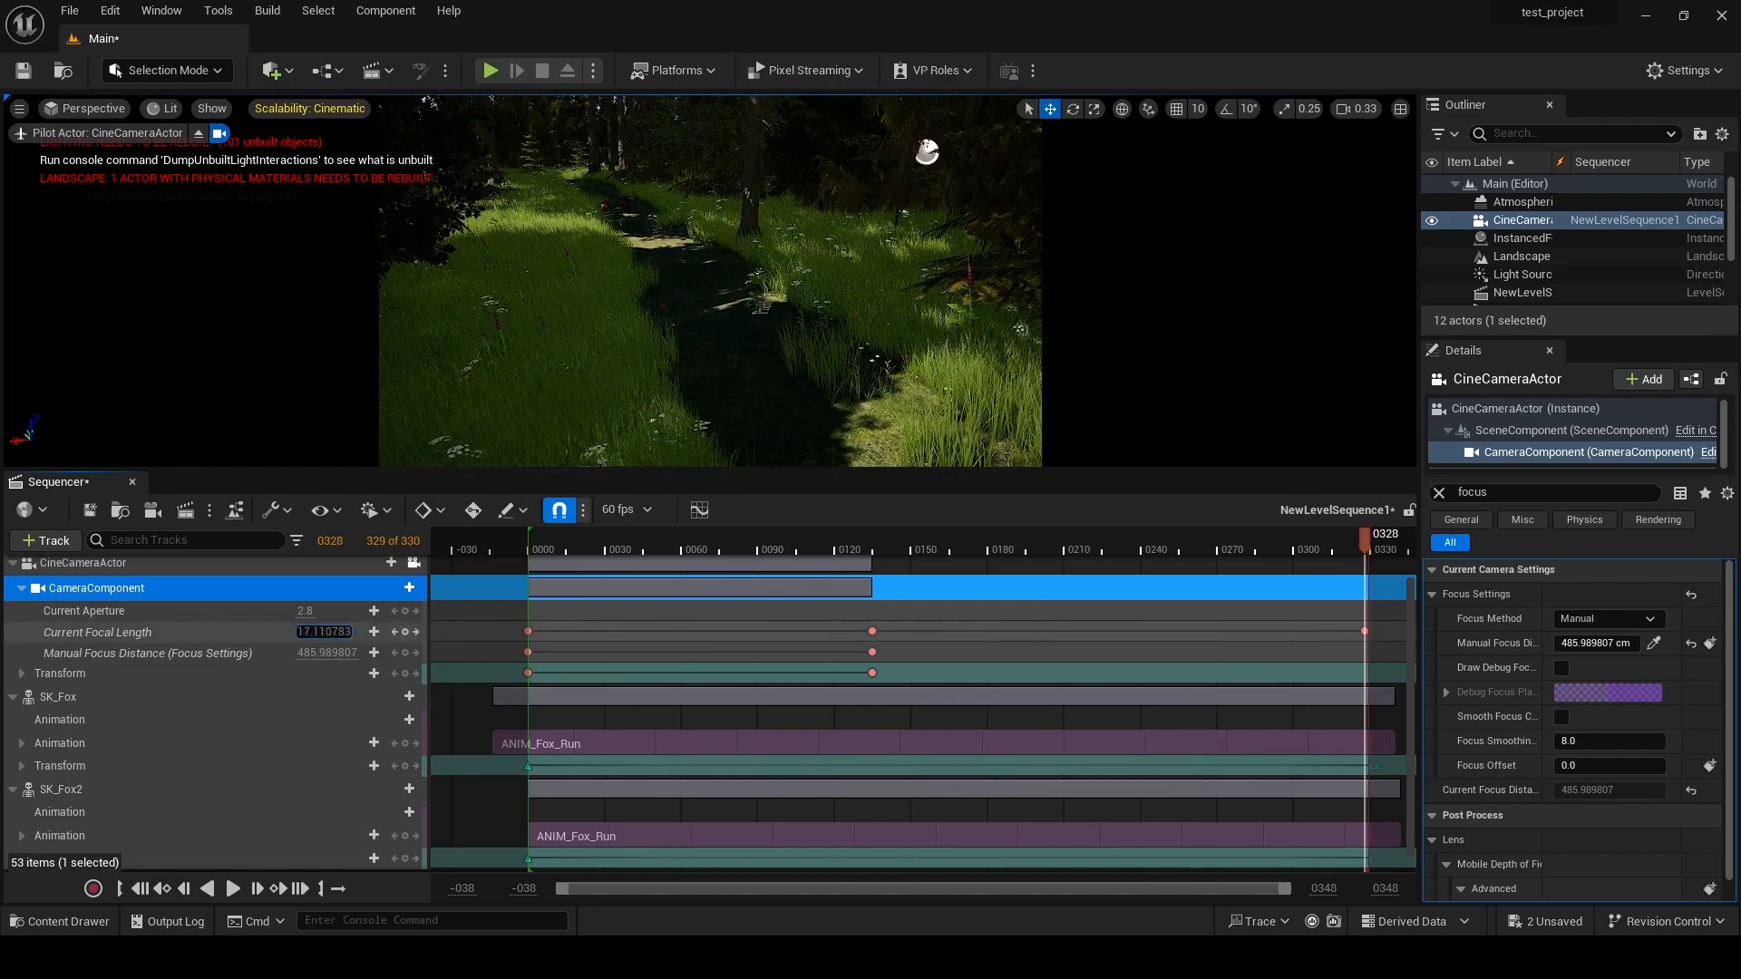
{"action": "key", "text": "w"}
{"action": "mouse_move", "coordinate": [649, 330]}
{"action": "right_mouse_down"}
{"action": "mouse_move", "coordinate": [610, 350]}
{"action": "mouse_move", "coordinate": [645, 330]}
{"action": "right_mouse_up"}
{"action": "key", "text": "w"}
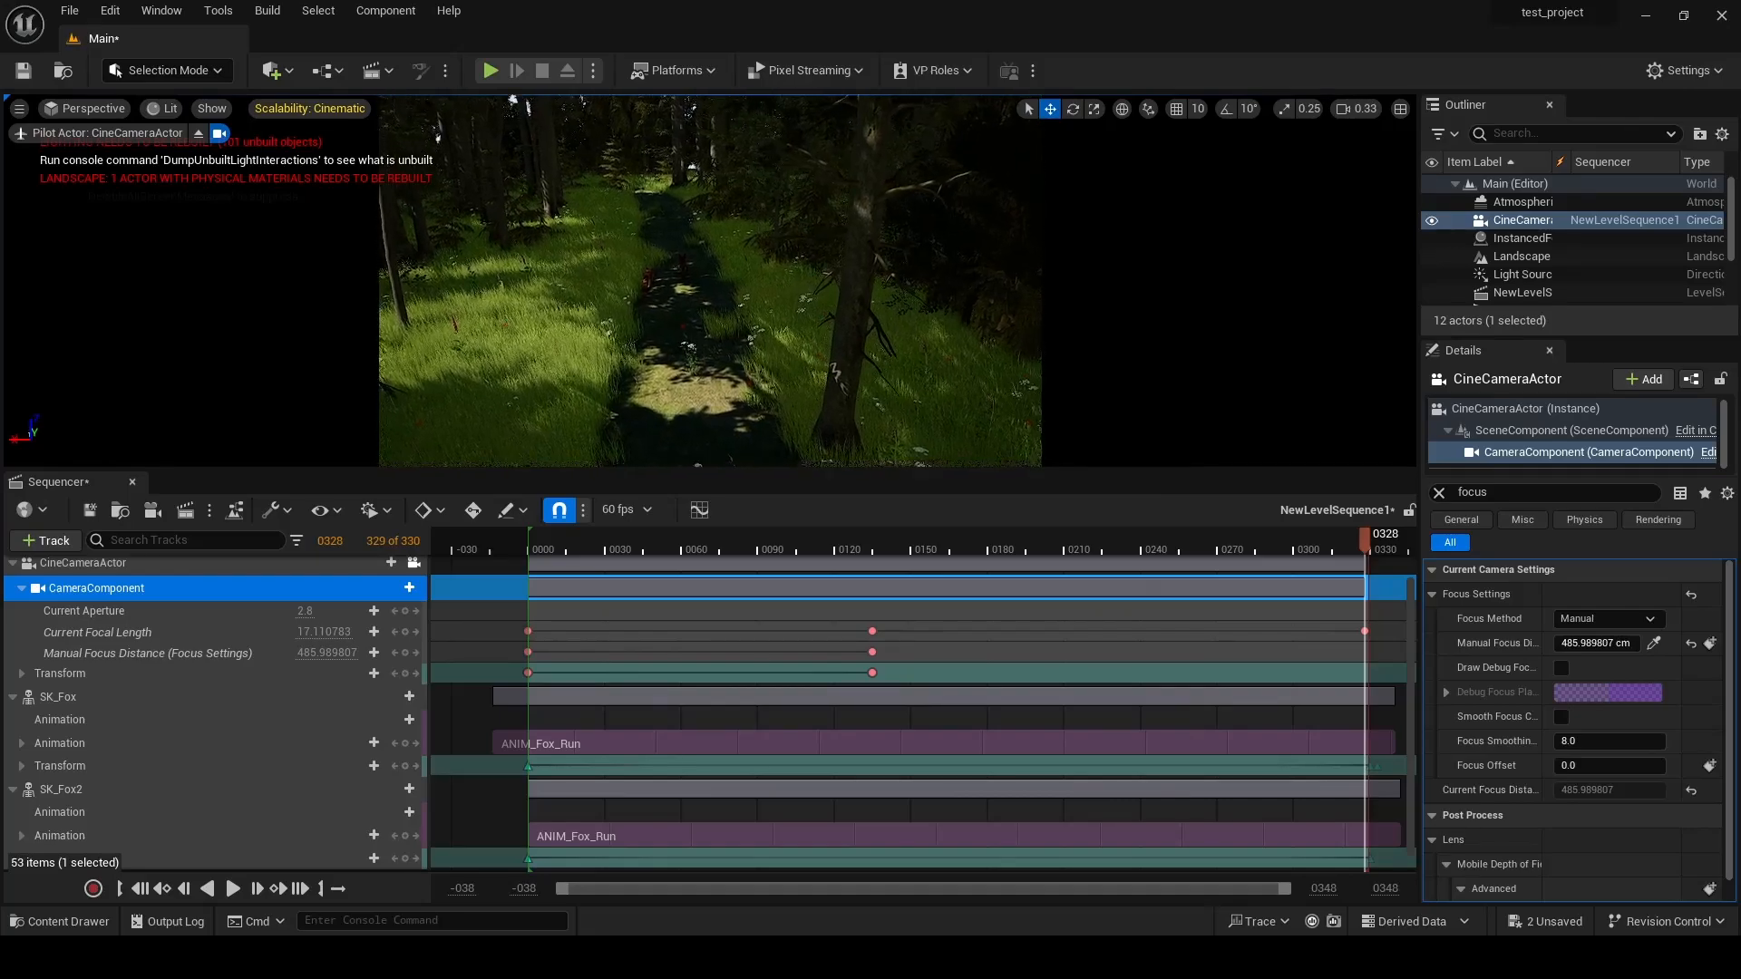
{"action": "left_click", "coordinate": [373, 672]}
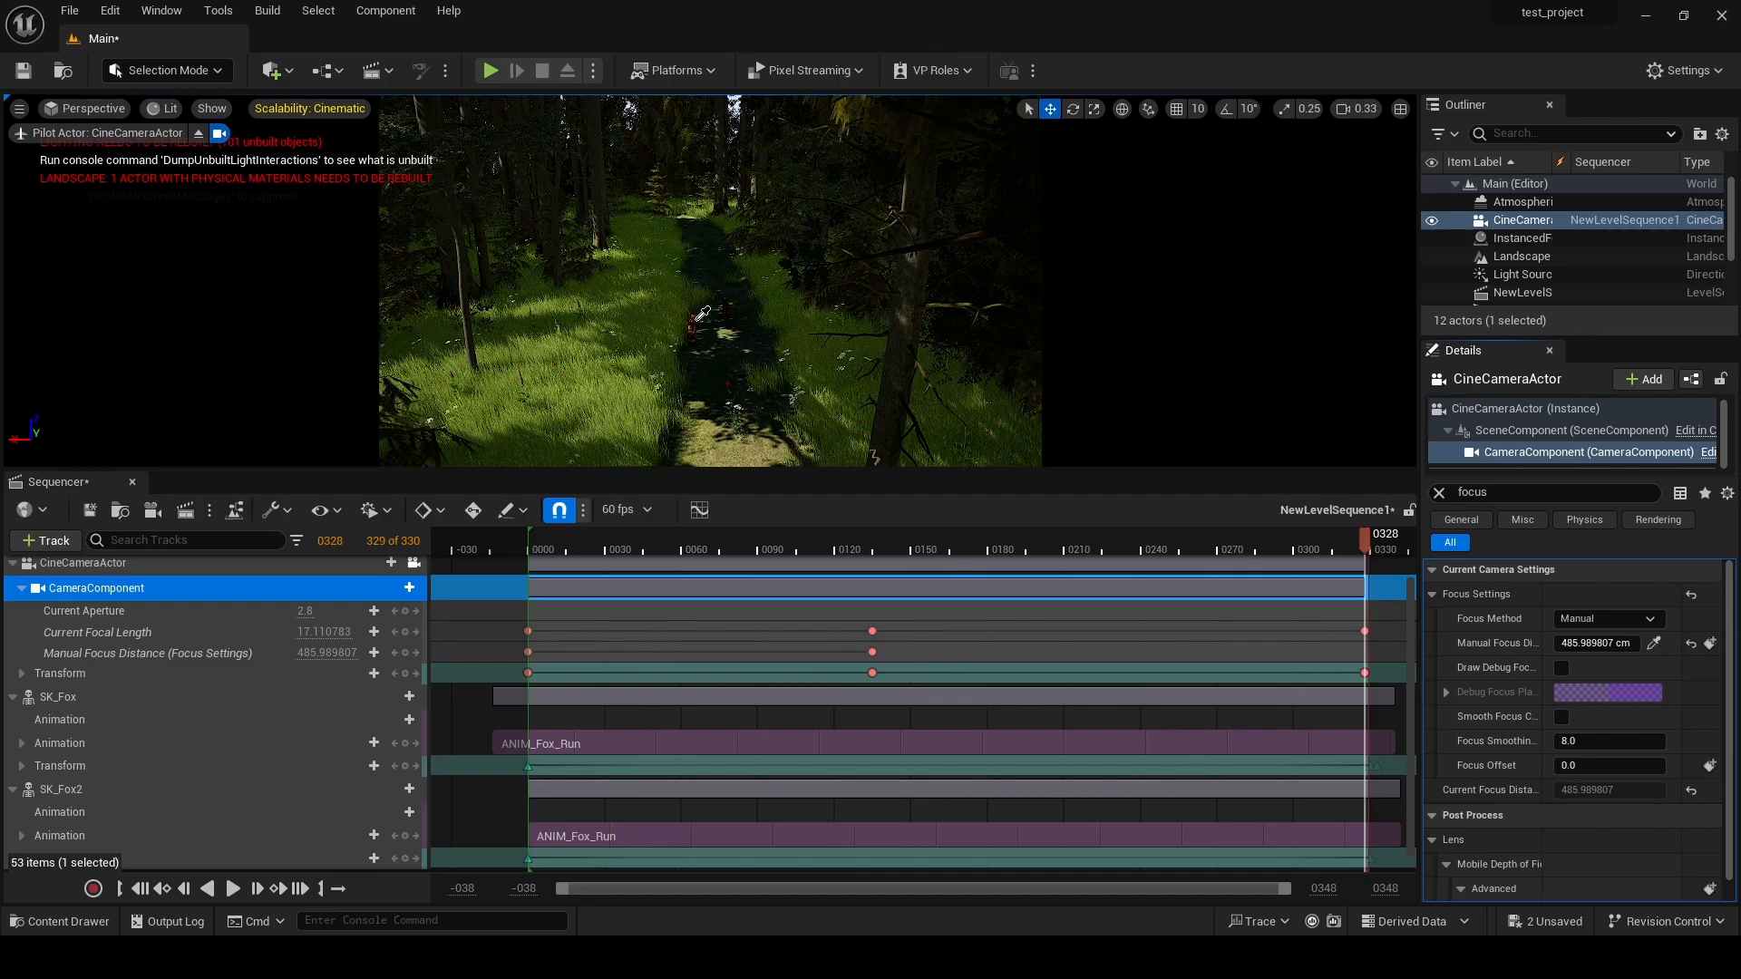
{"action": "left_click", "coordinate": [1709, 644]}
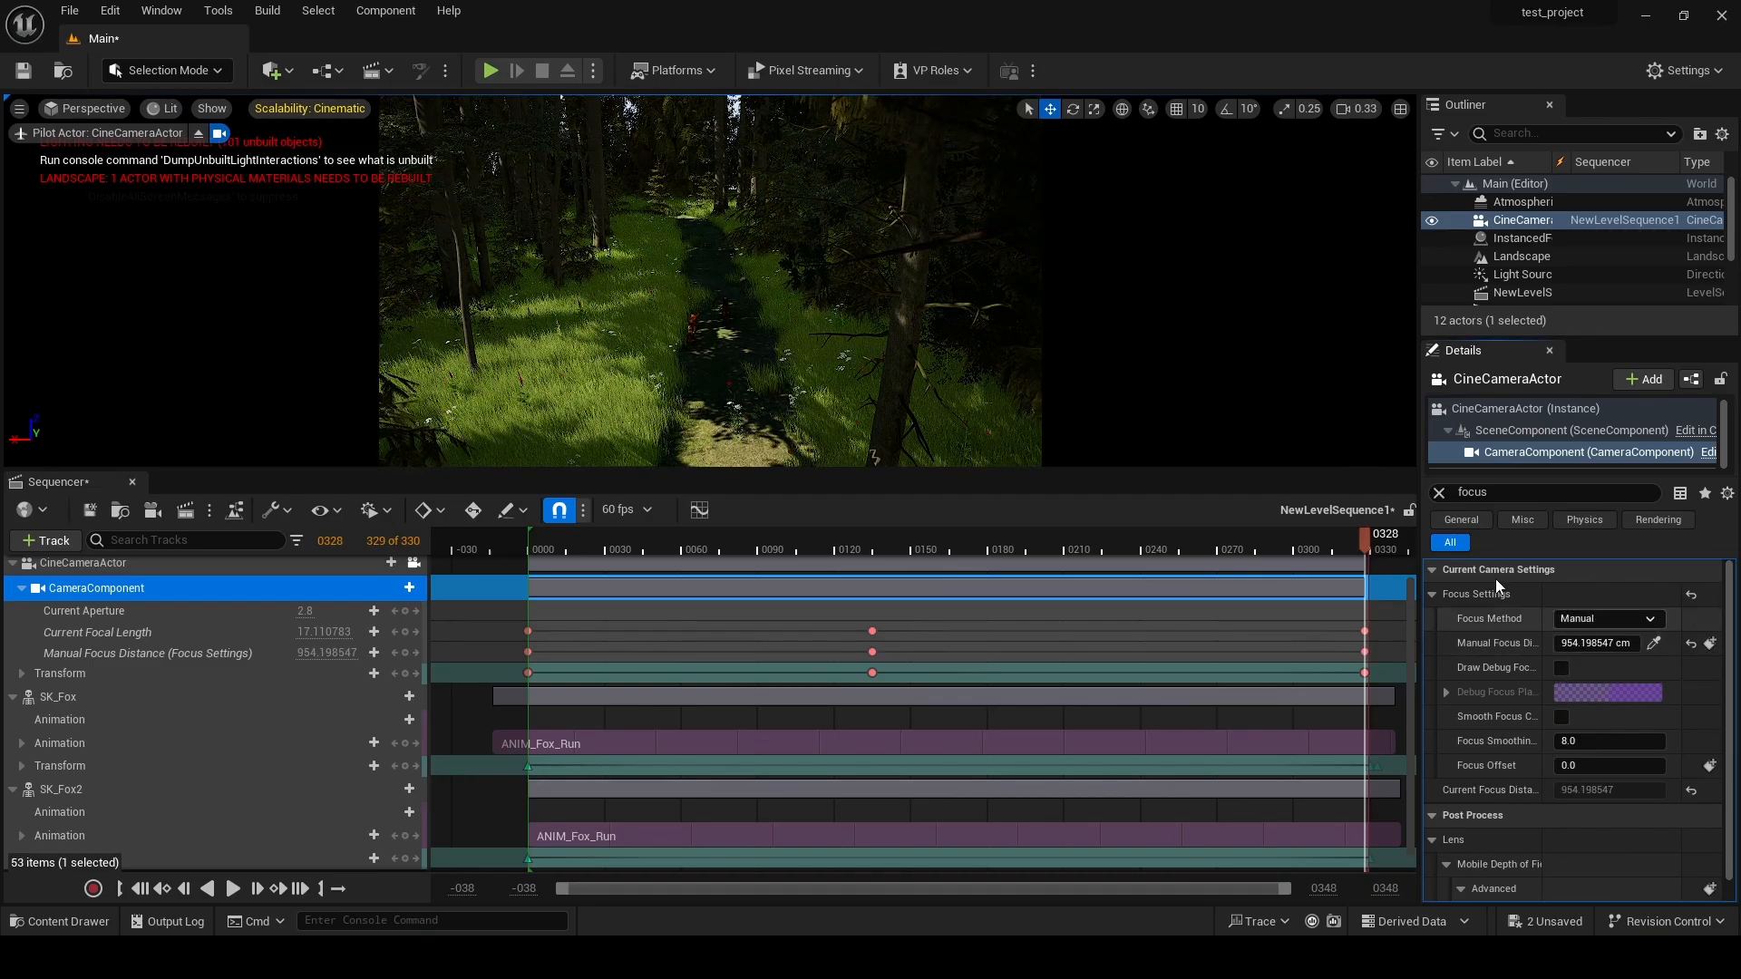
{"action": "left_click_drag", "start_coordinate": [1367, 542], "coordinate": [528, 544]}
{"action": "left_click", "coordinate": [233, 888]}
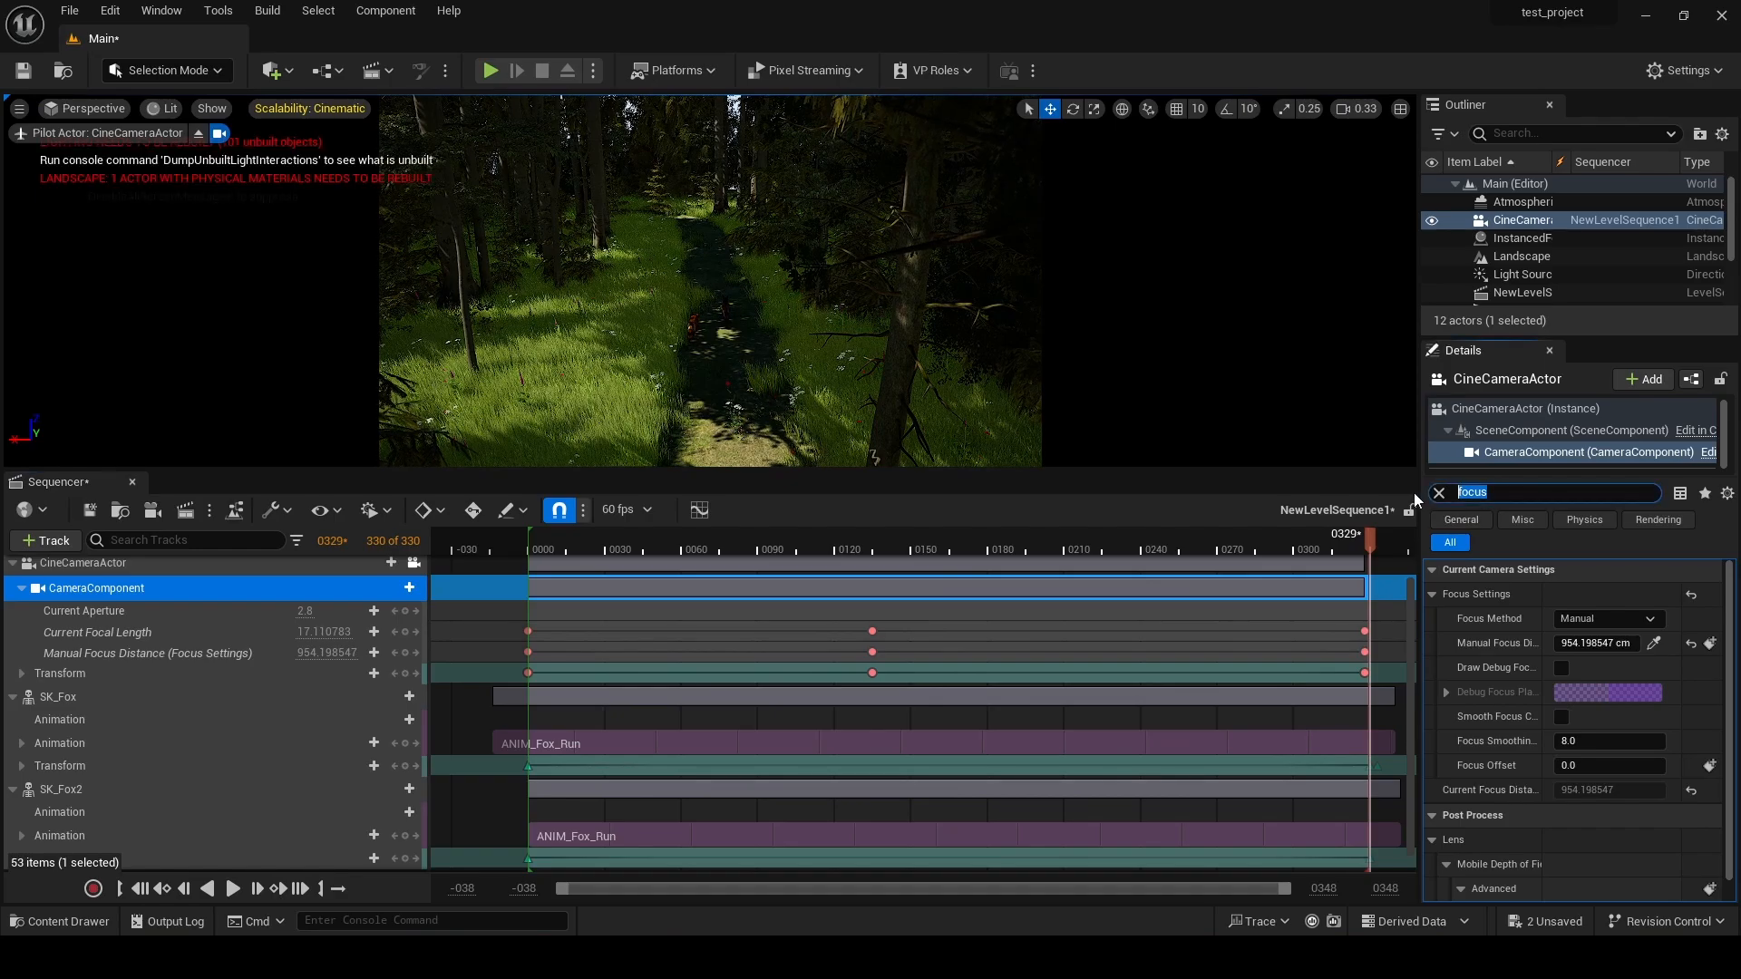
- Enable the CameraComponent's bloom Method and Intensity overrides, set the bloom intensity to 4.096, and play the sequence from the start
{"action": "type", "text": "bloom"}
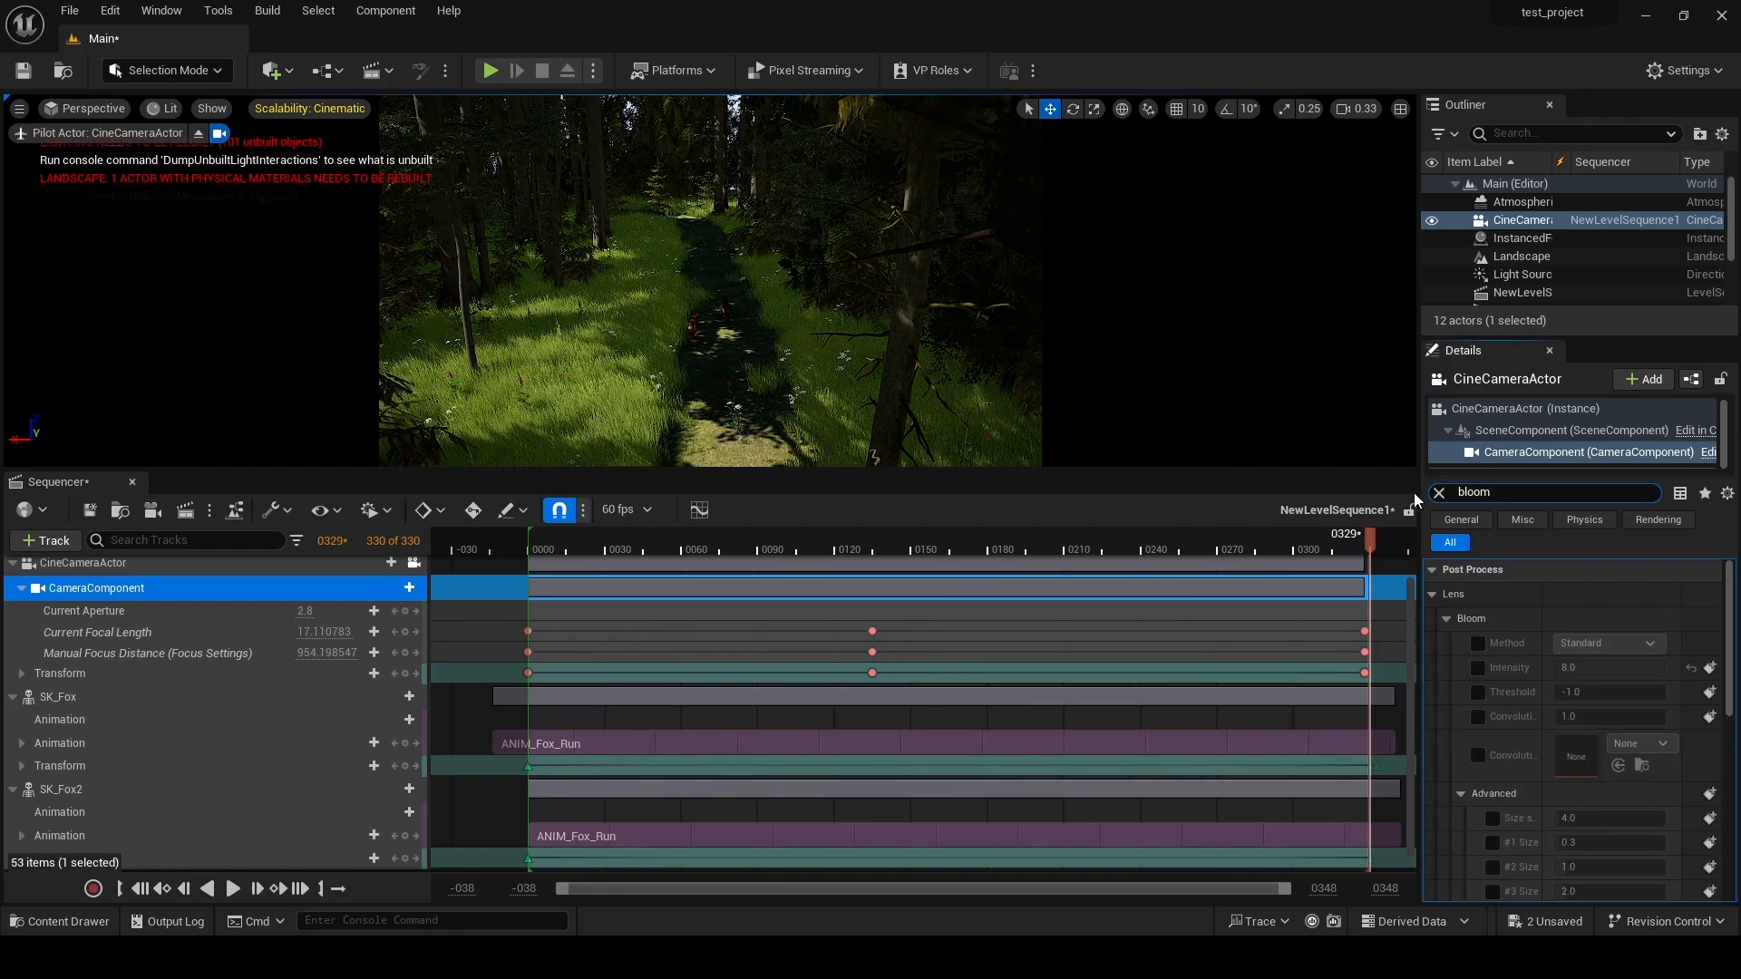
{"action": "left_click", "coordinate": [1478, 643]}
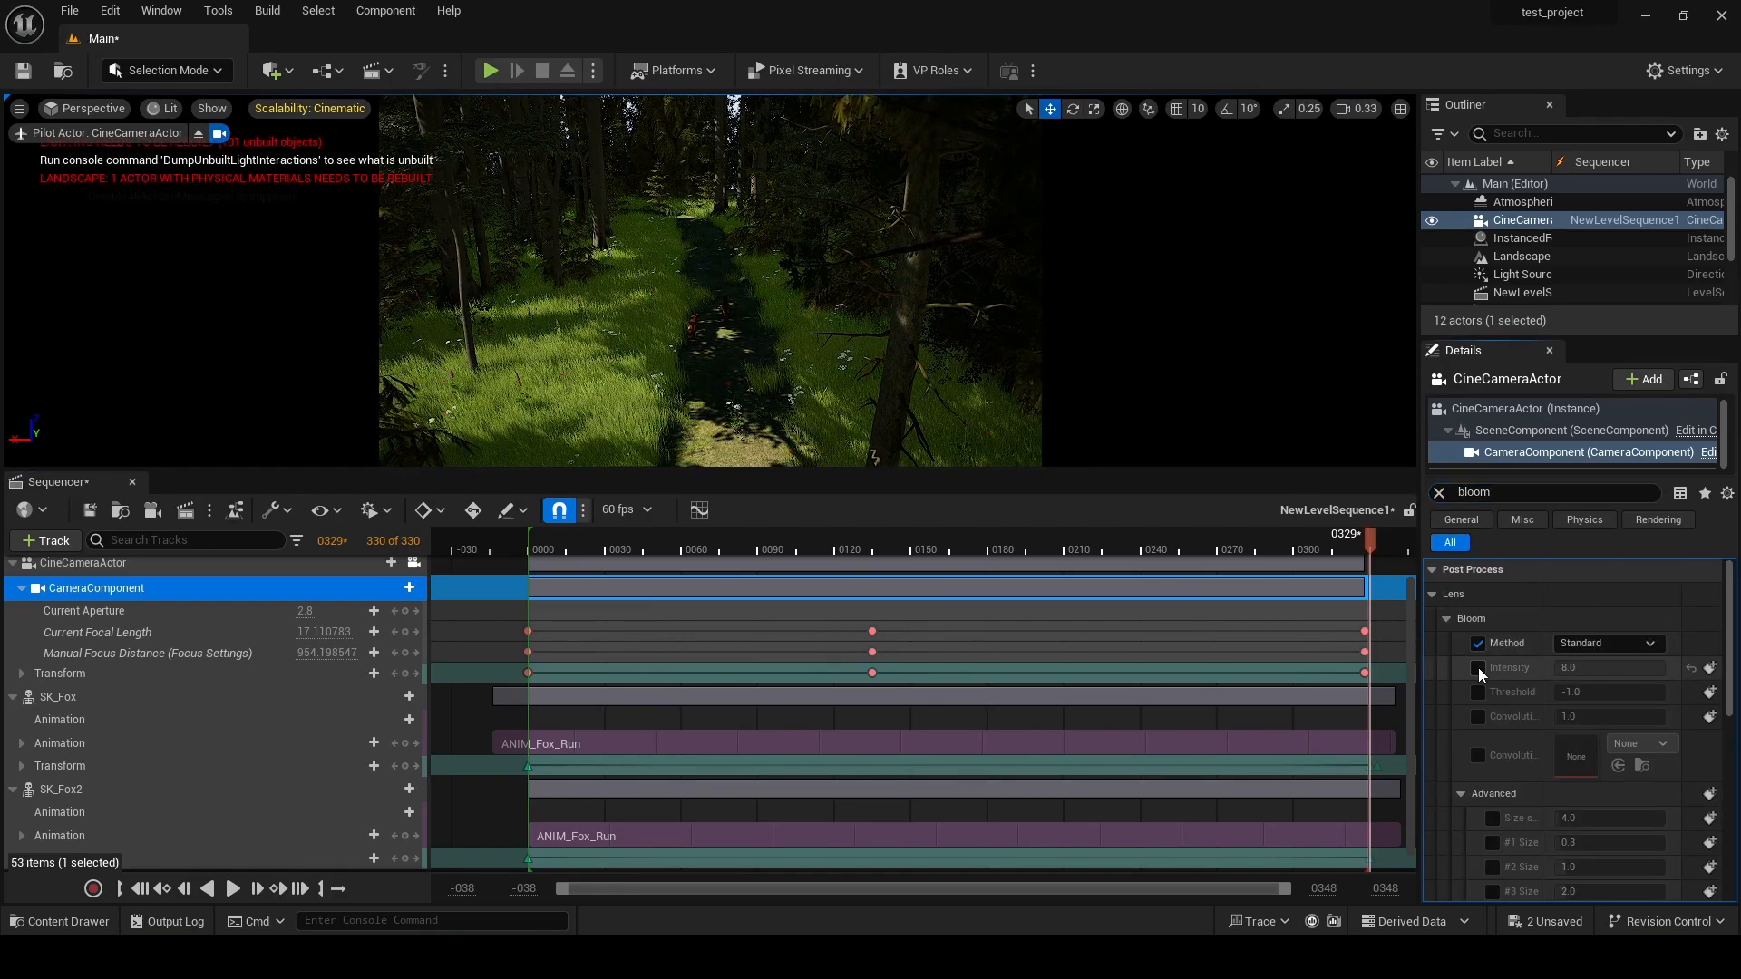
{"action": "left_click", "coordinate": [1478, 667]}
{"action": "left_click_drag", "start_coordinate": [1270, 542], "coordinate": [504, 546]}
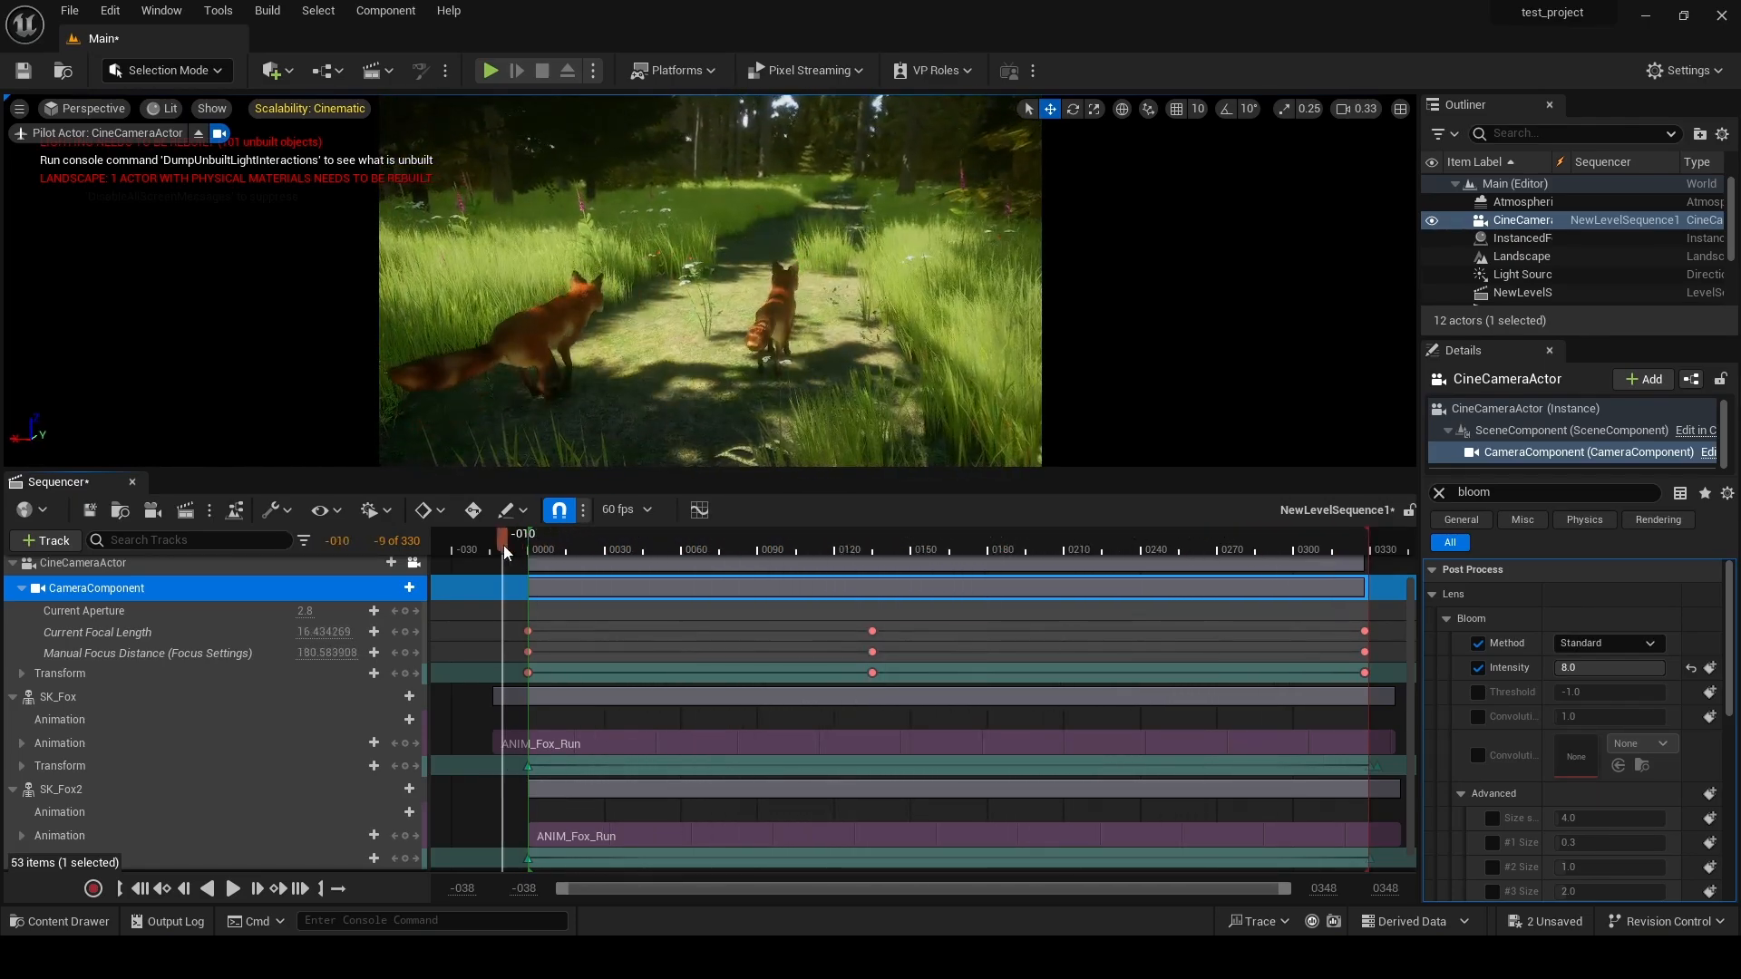
{"action": "left_click", "coordinate": [233, 889]}
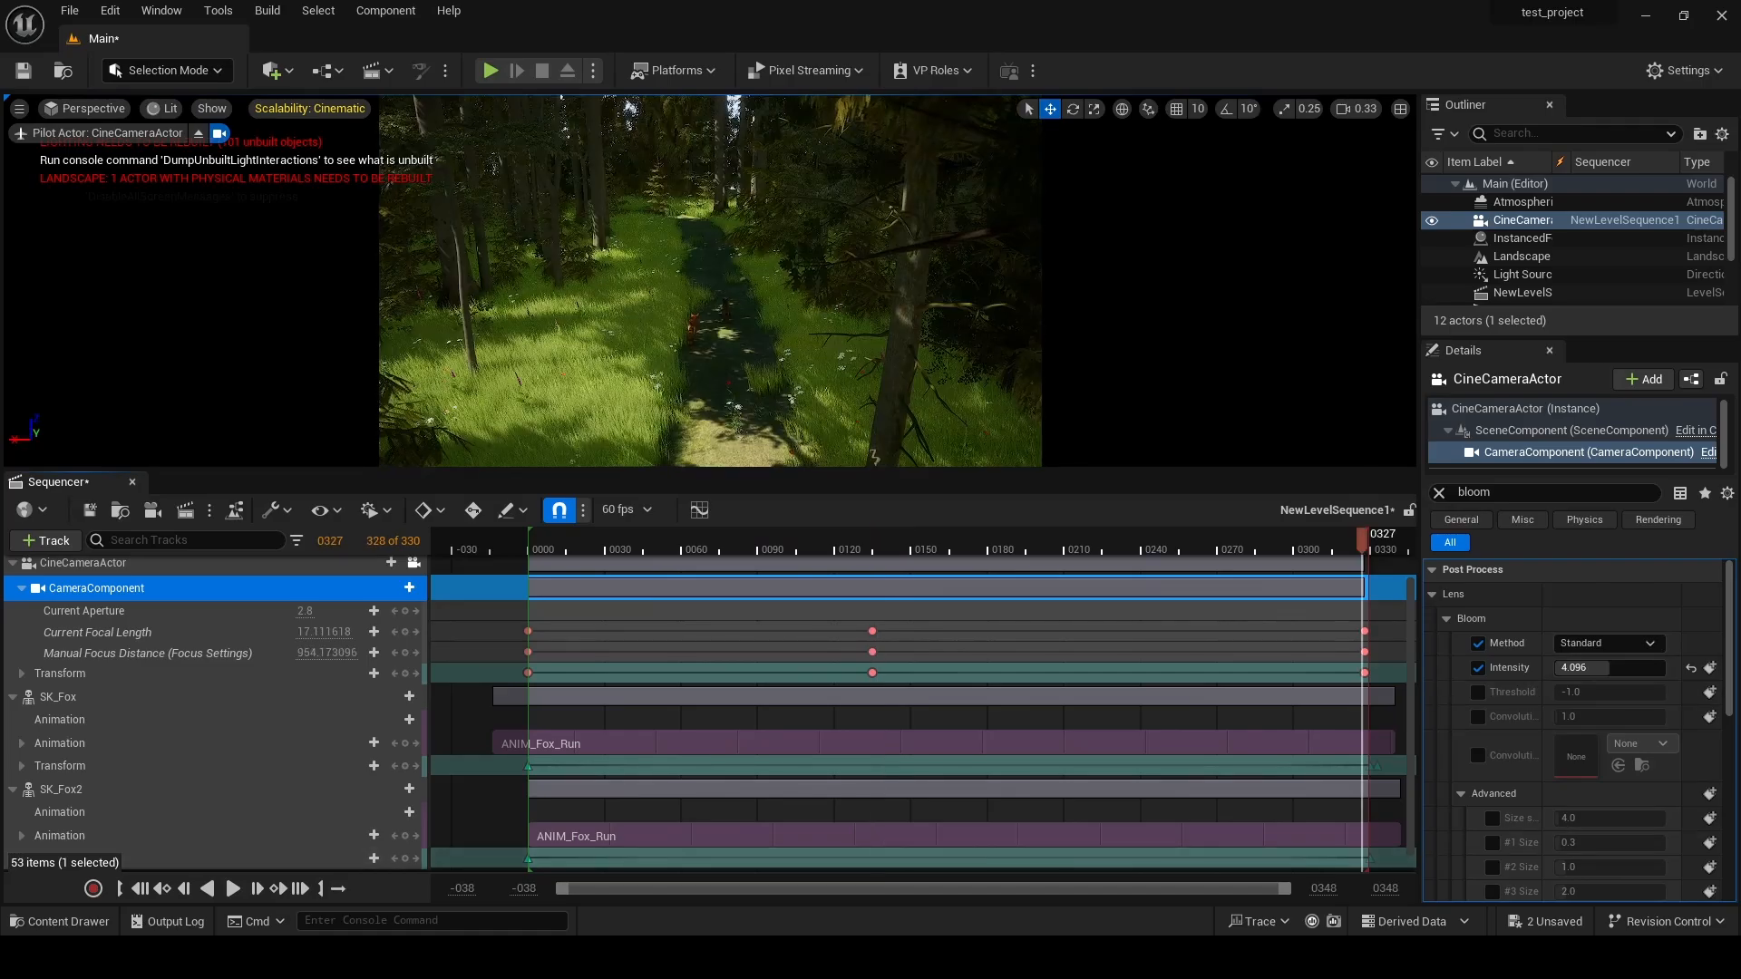
- Save all unsaved changes and render the level sequence as image frames into the project's MovieRenders folder
{"action": "left_click", "coordinate": [69, 10]}
{"action": "left_click", "coordinate": [99, 205]}
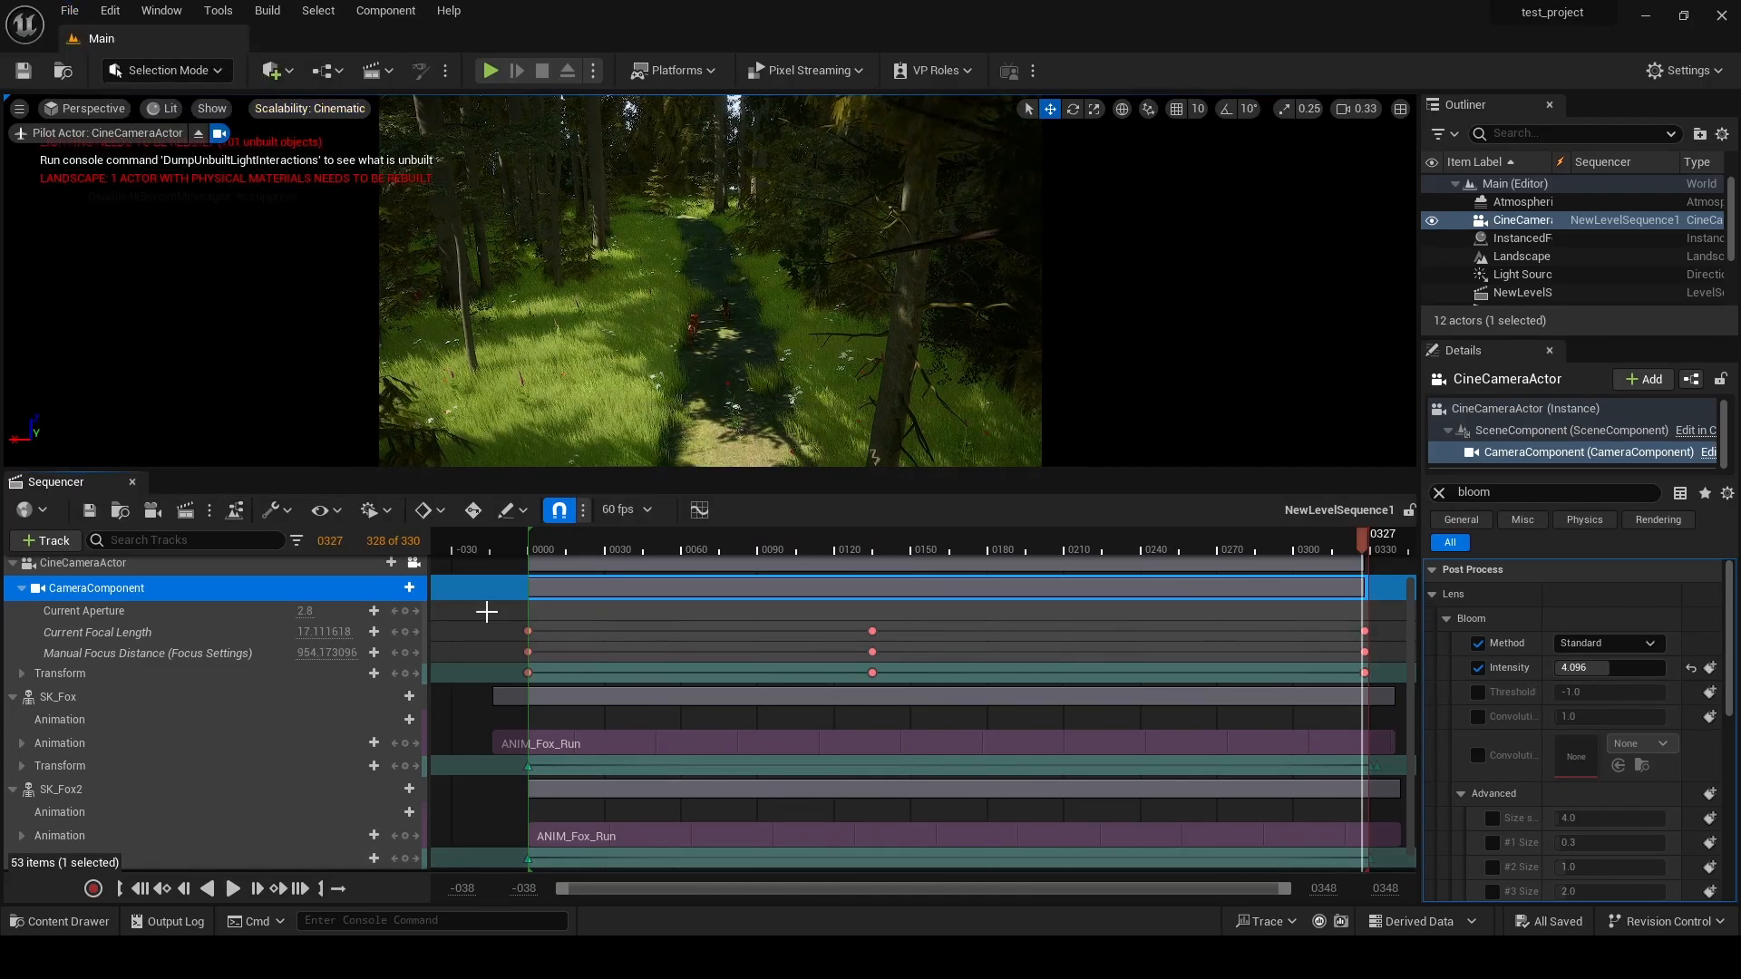
{"action": "left_click", "coordinate": [185, 513]}
{"action": "left_click", "coordinate": [1107, 708]}
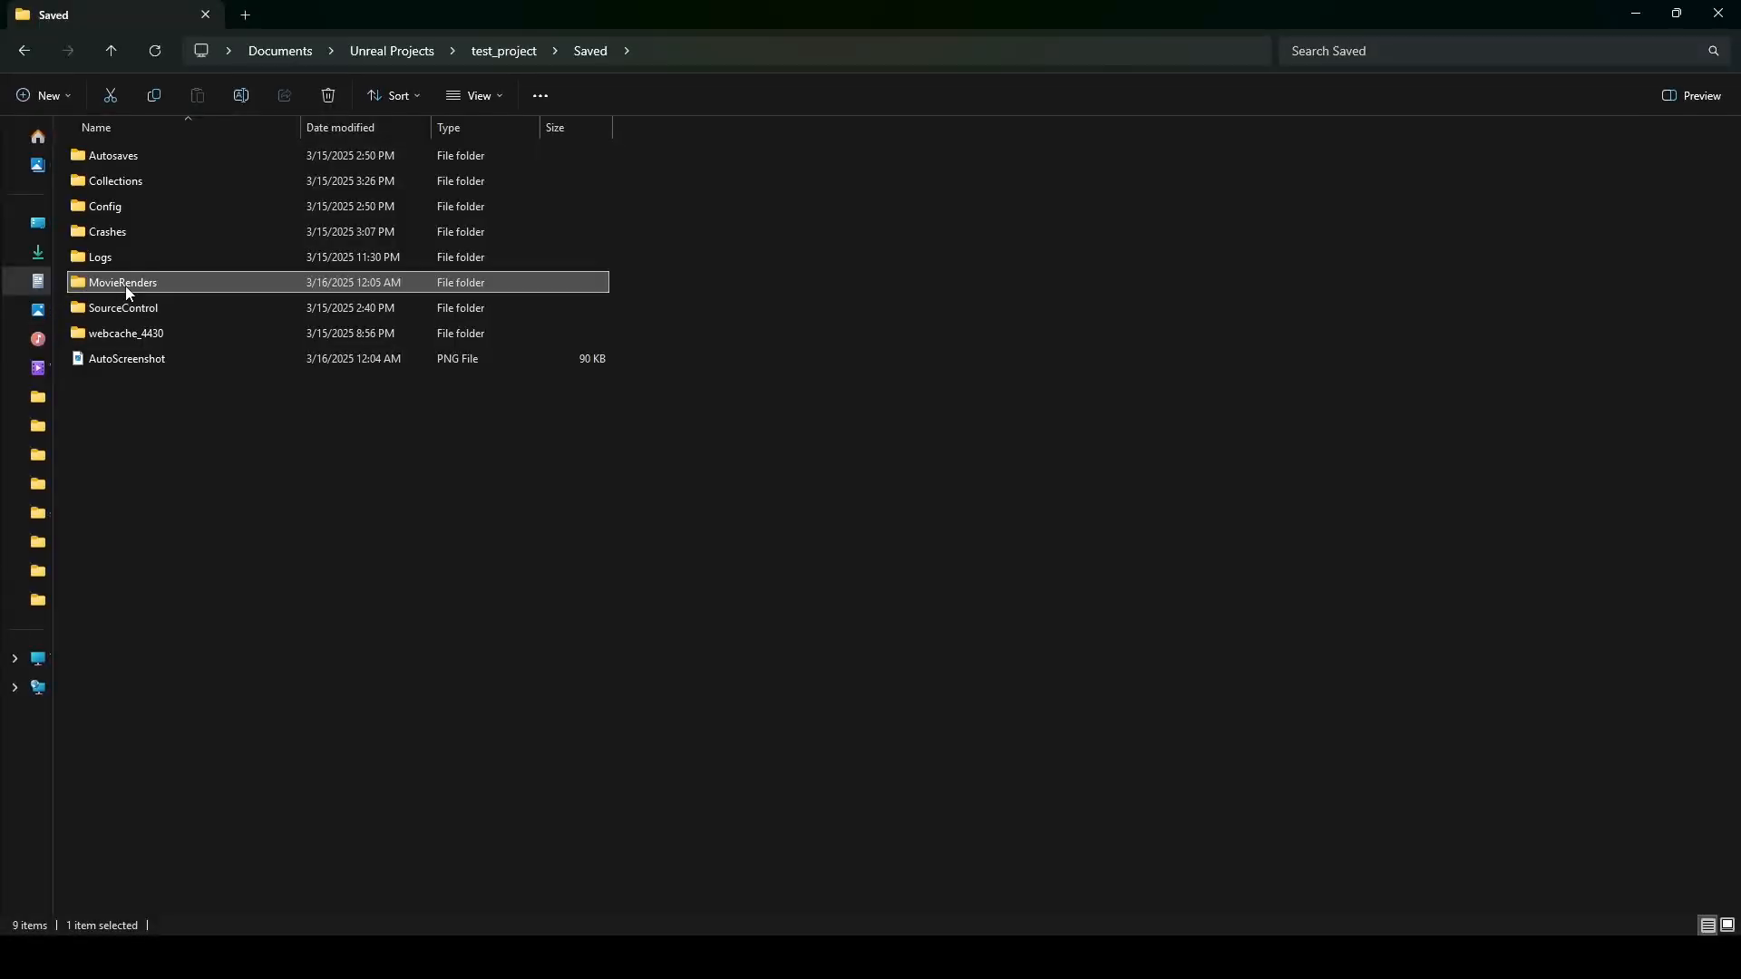
- Switch to File Explorer, open the project's MovieRenders folder and create a subfolder named scene160fps
{"action": "double_click", "coordinate": [127, 285]}
{"action": "scroll", "coordinate": [1145, 385], "scroll_direction": "down", "scroll_amount": 10}
{"action": "right_click", "coordinate": [1038, 884]}
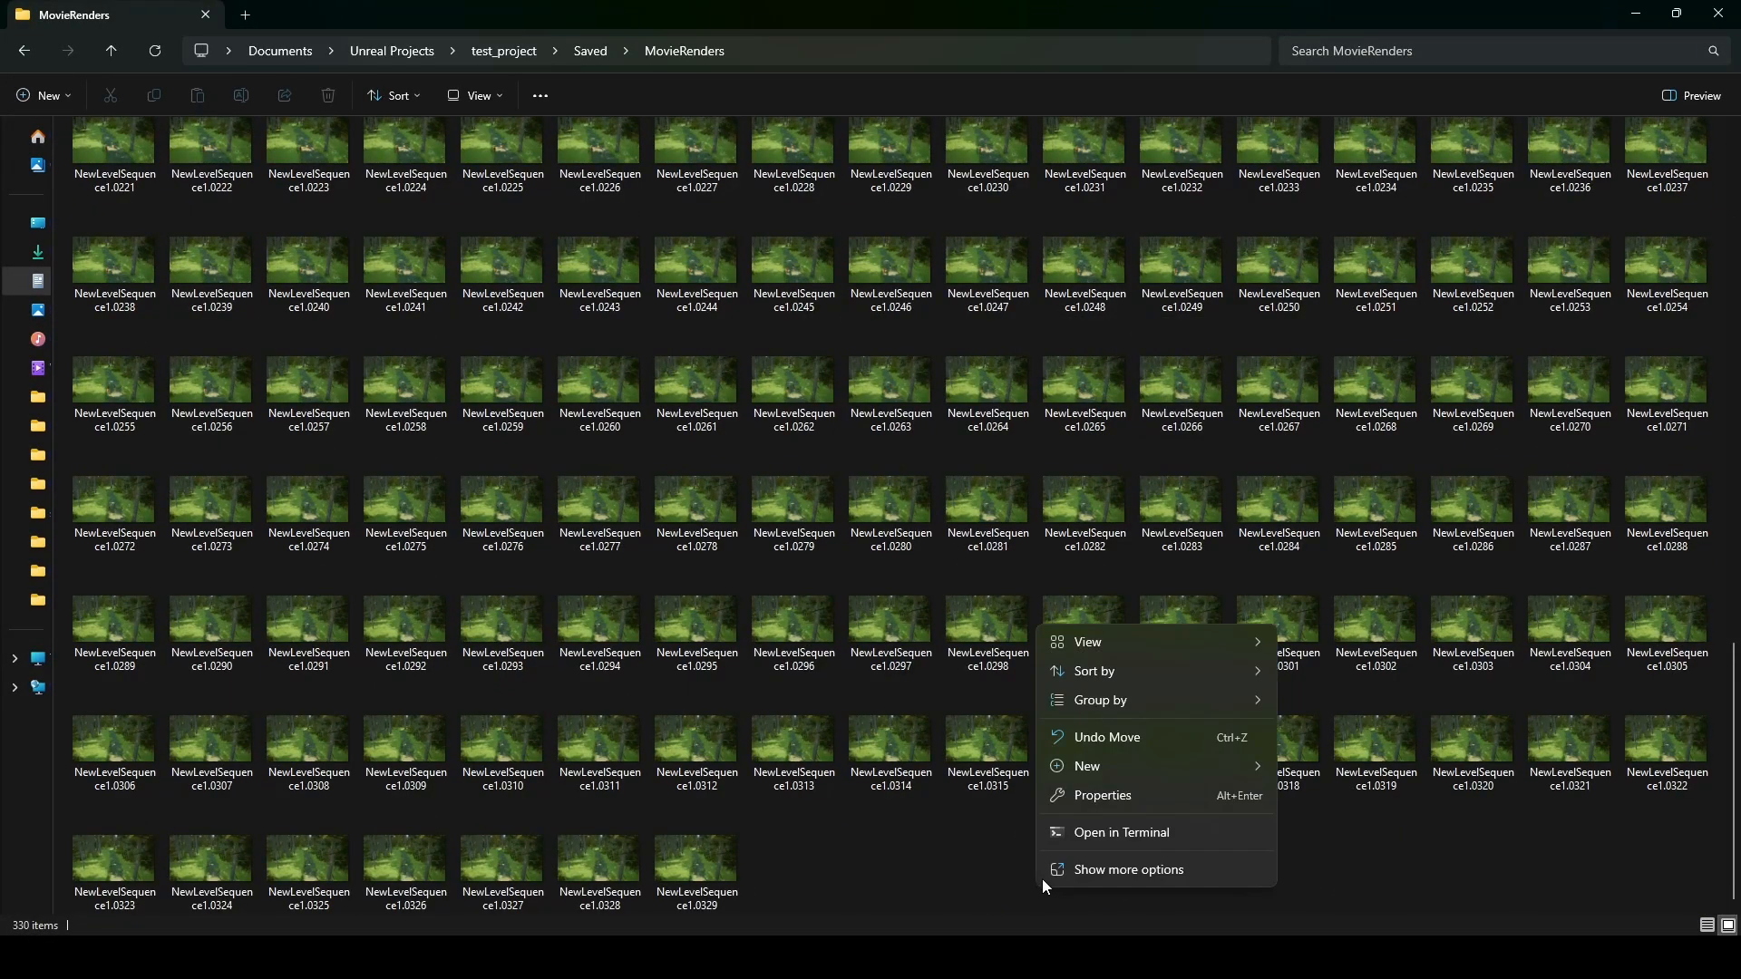
{"action": "mouse_move", "coordinate": [1117, 766]}
{"action": "left_click", "coordinate": [1346, 443]}
{"action": "type", "text": "scene160fps"}
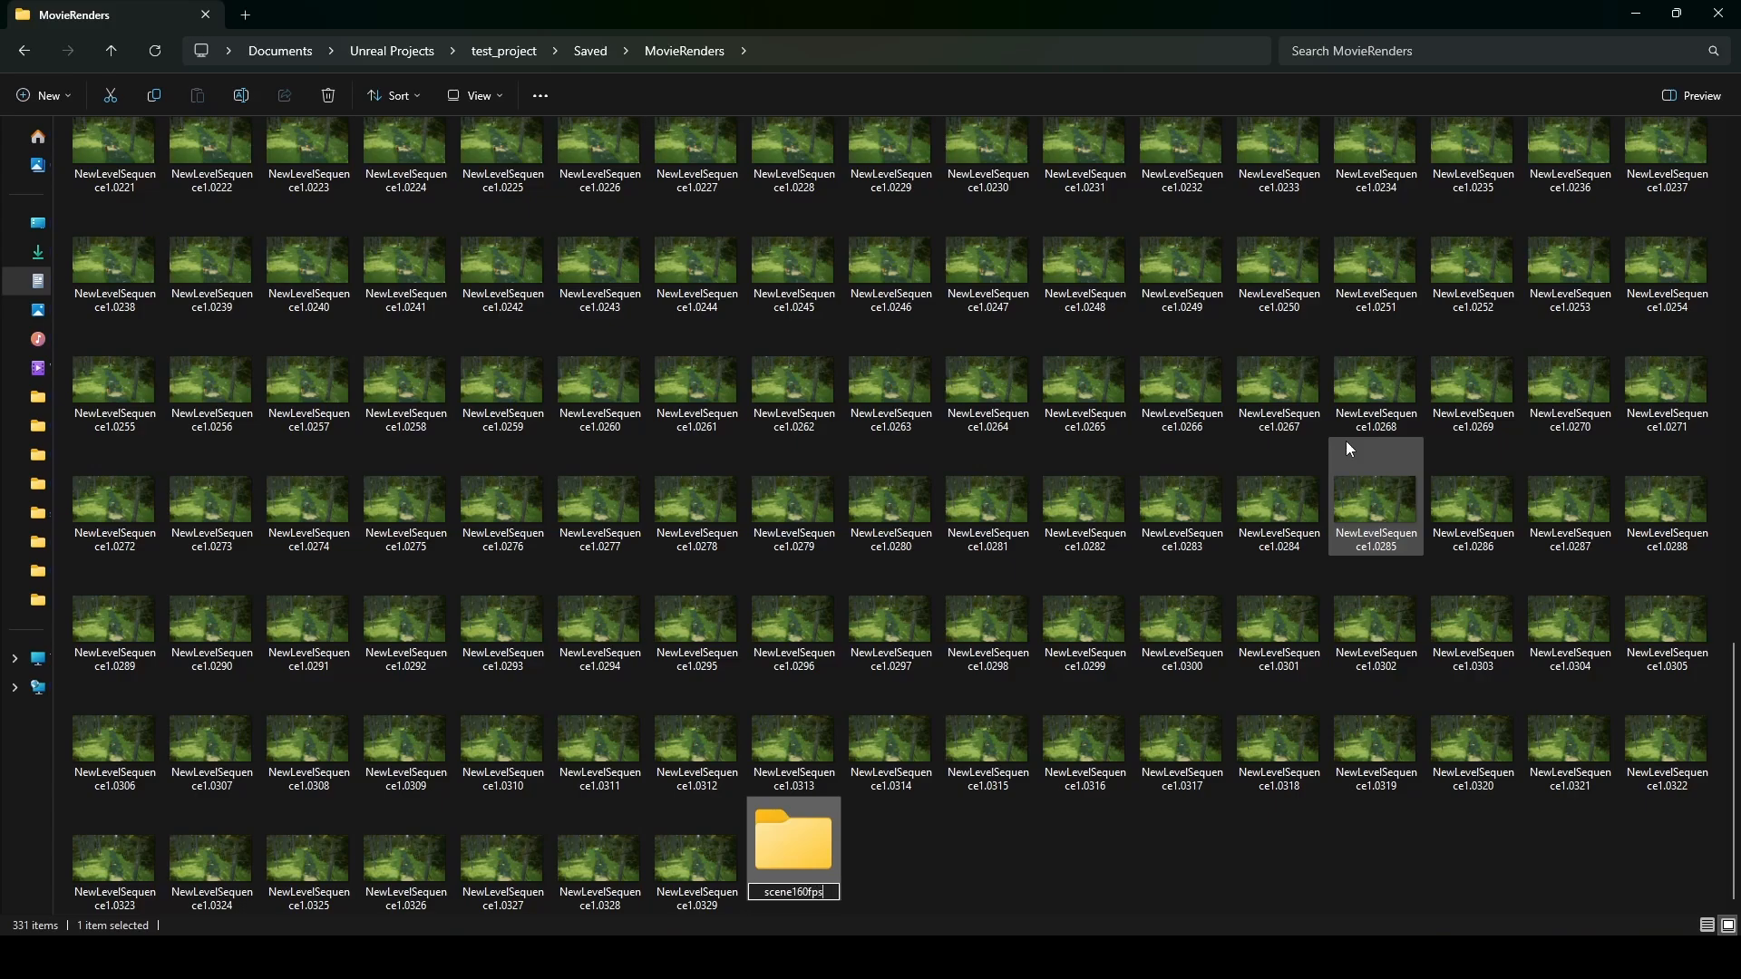
{"action": "key", "text": "Return"}
- Select all rendered frames from NewLevelSequence1.0000 to NewLevelSequence1.0329 and move them into the scene160fps folder
{"action": "left_click", "coordinate": [702, 870]}
{"action": "scroll", "coordinate": [697, 671], "scroll_direction": "up", "scroll_amount": 10}
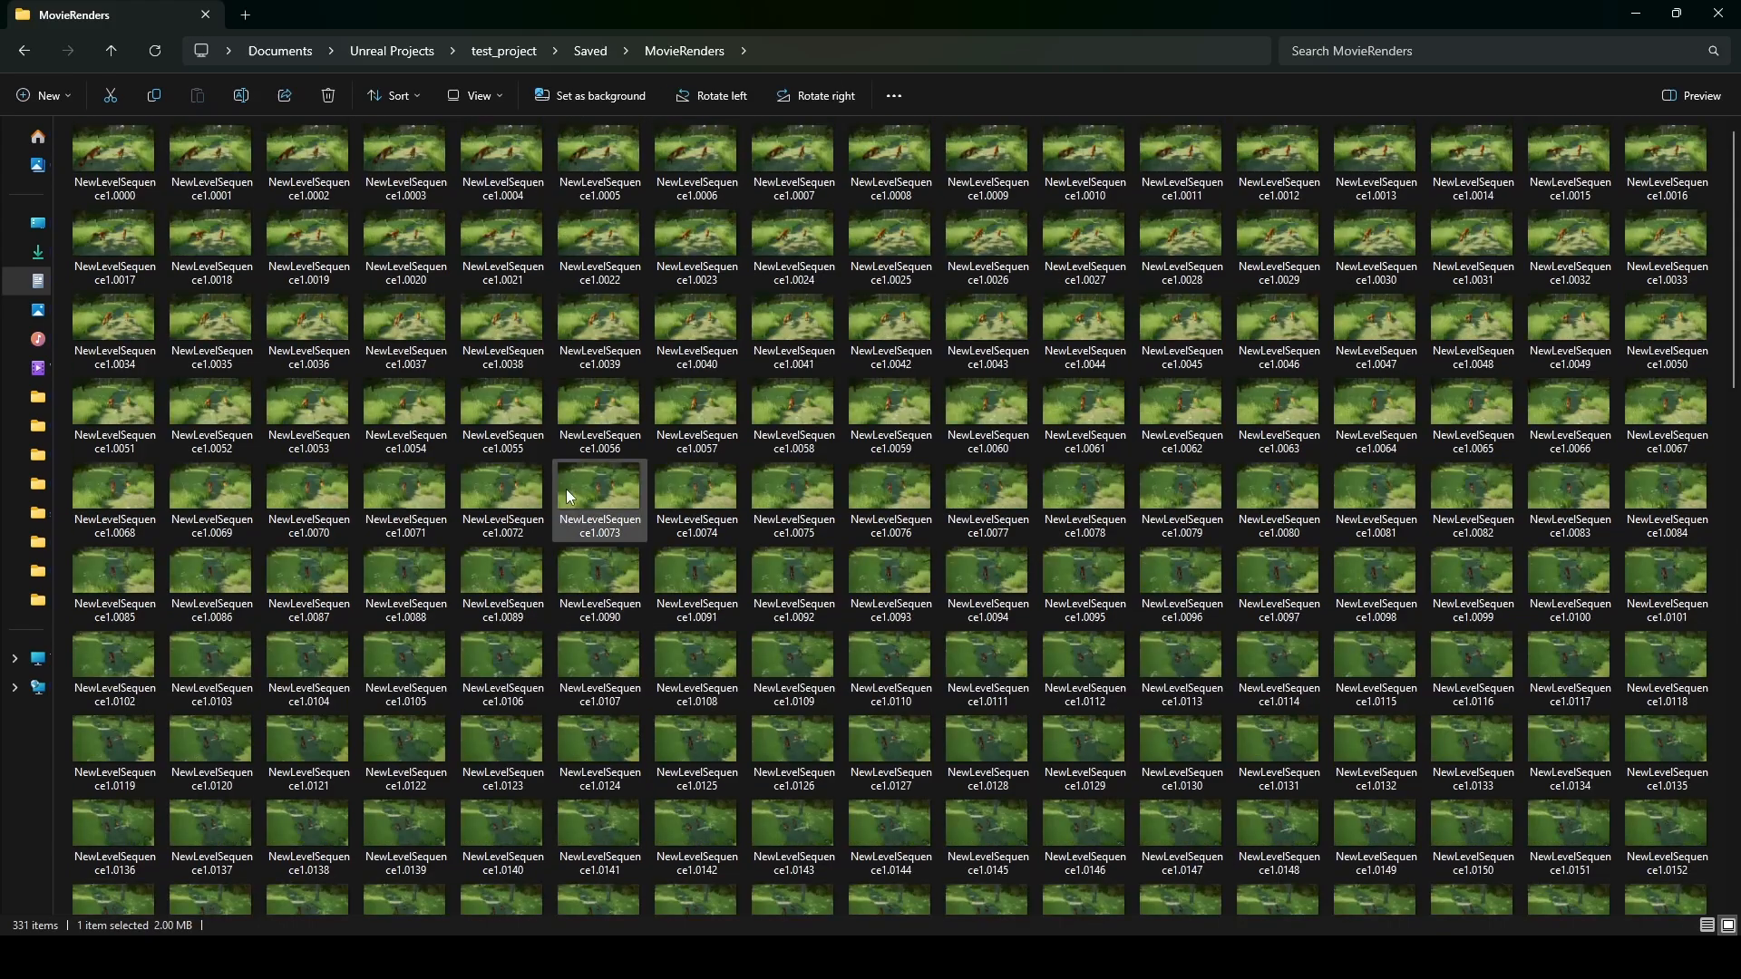
{"action": "left_click", "coordinate": [107, 156], "text": "shift"}
{"action": "scroll", "coordinate": [742, 477], "scroll_direction": "down", "scroll_amount": 10}
{"action": "left_click_drag", "start_coordinate": [699, 856], "coordinate": [776, 853]}
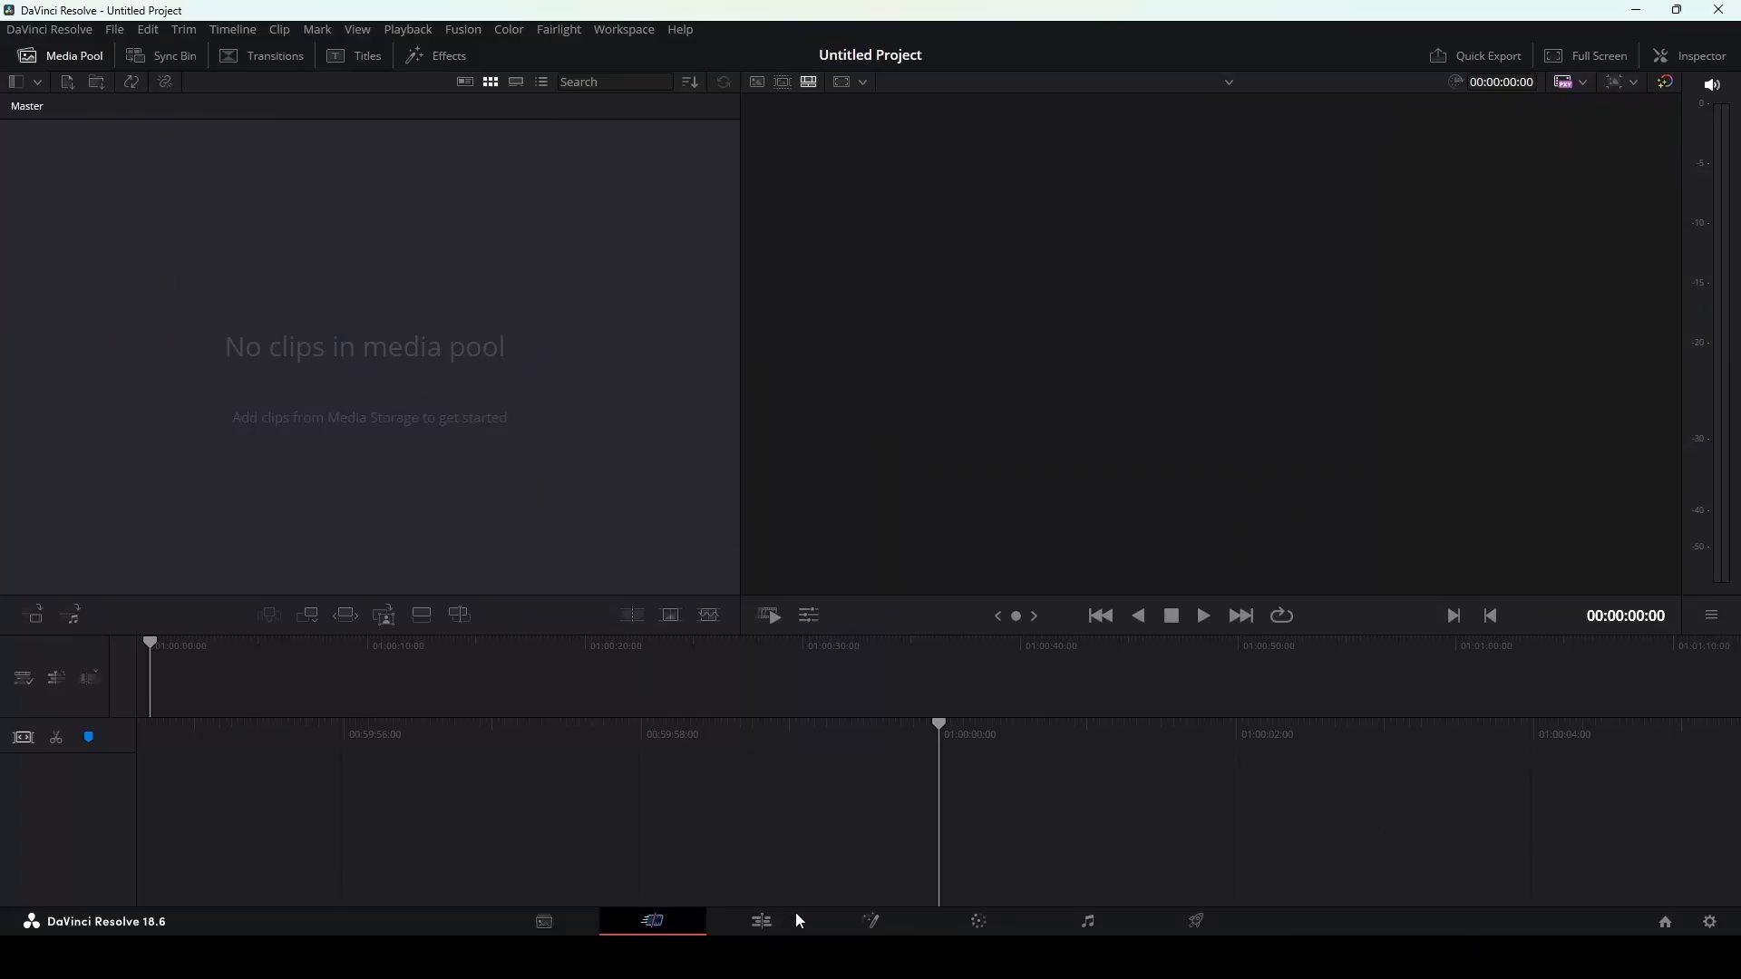
- Switch to DaVinci Resolve's Edit page and import all rendered frames from the scene160fps folder into the media pool
{"action": "left_click", "coordinate": [780, 925]}
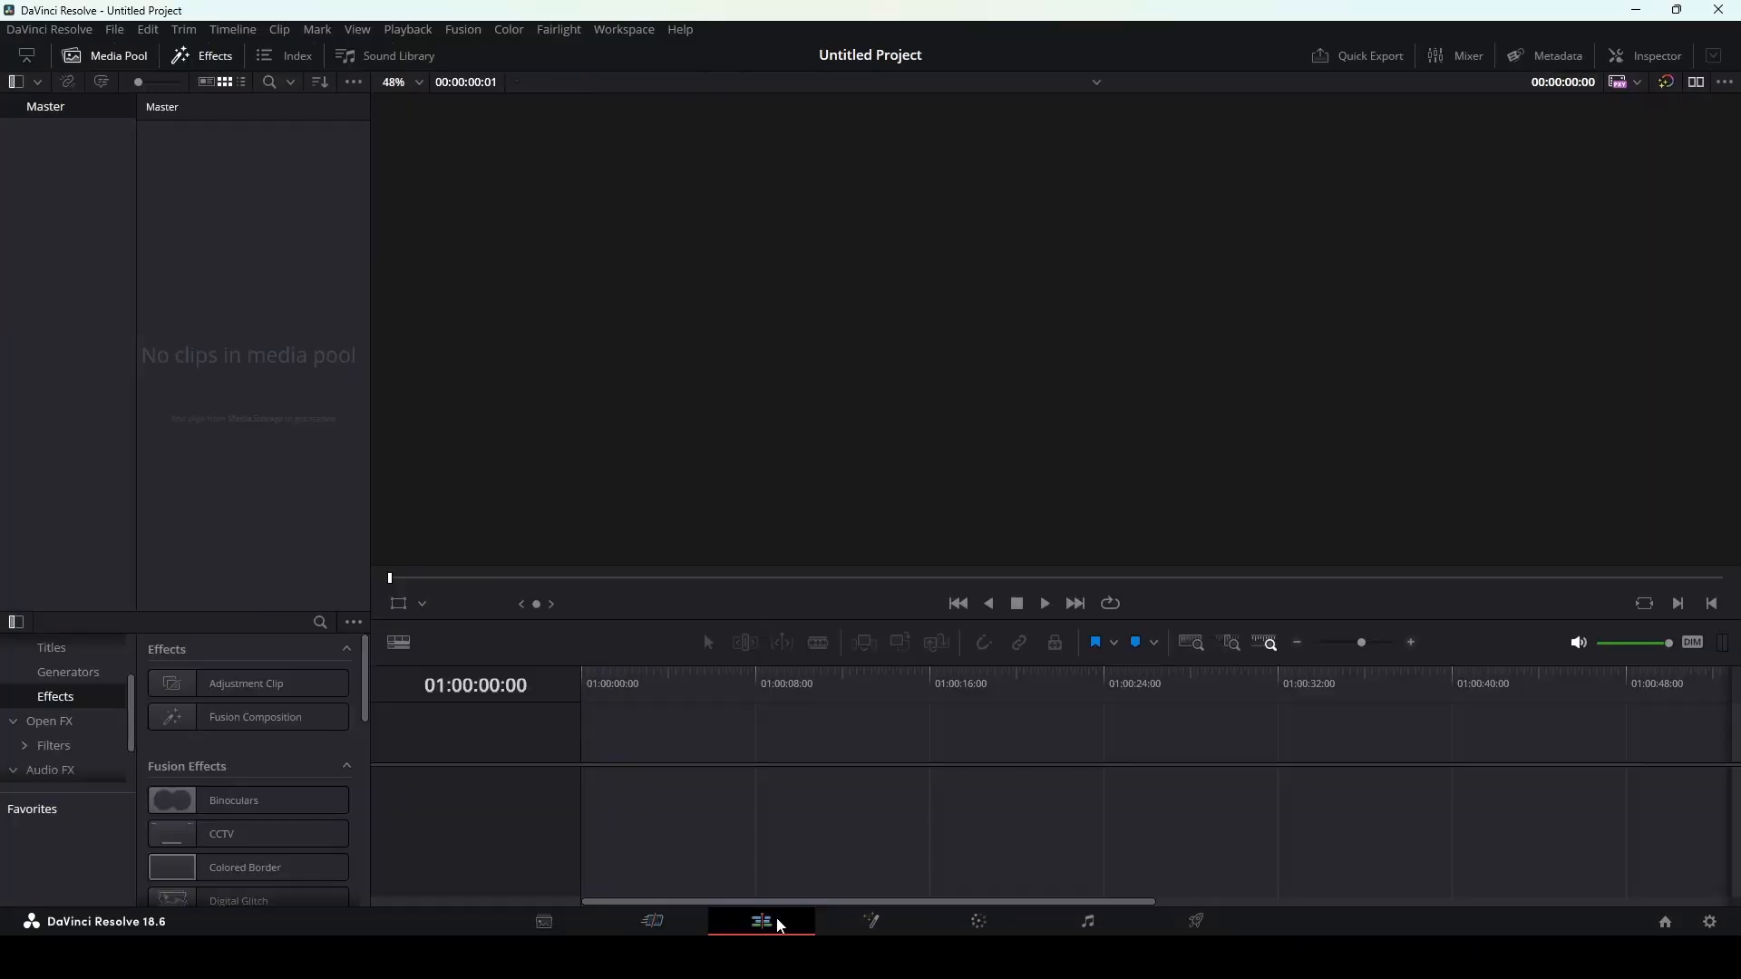
{"action": "left_click", "coordinate": [115, 30]}
{"action": "mouse_move", "coordinate": [190, 259]}
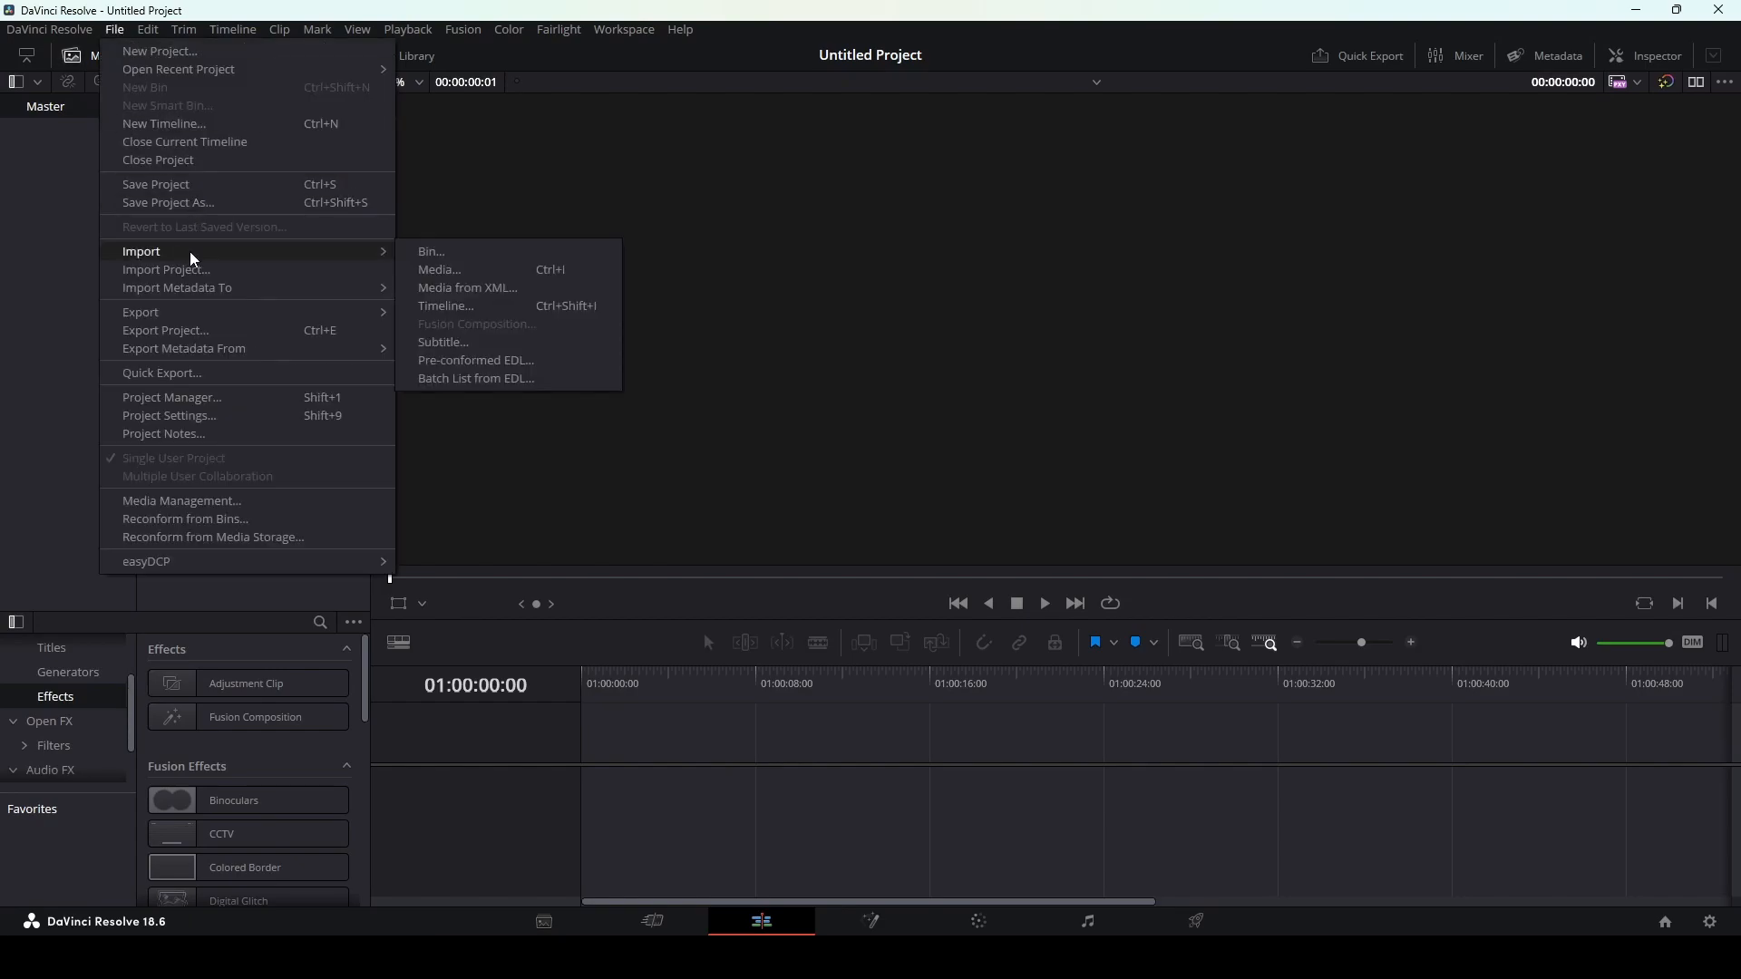
{"action": "left_click", "coordinate": [458, 270]}
{"action": "left_click", "coordinate": [400, 187]}
{"action": "left_click", "coordinate": [660, 194], "text": "shift"}
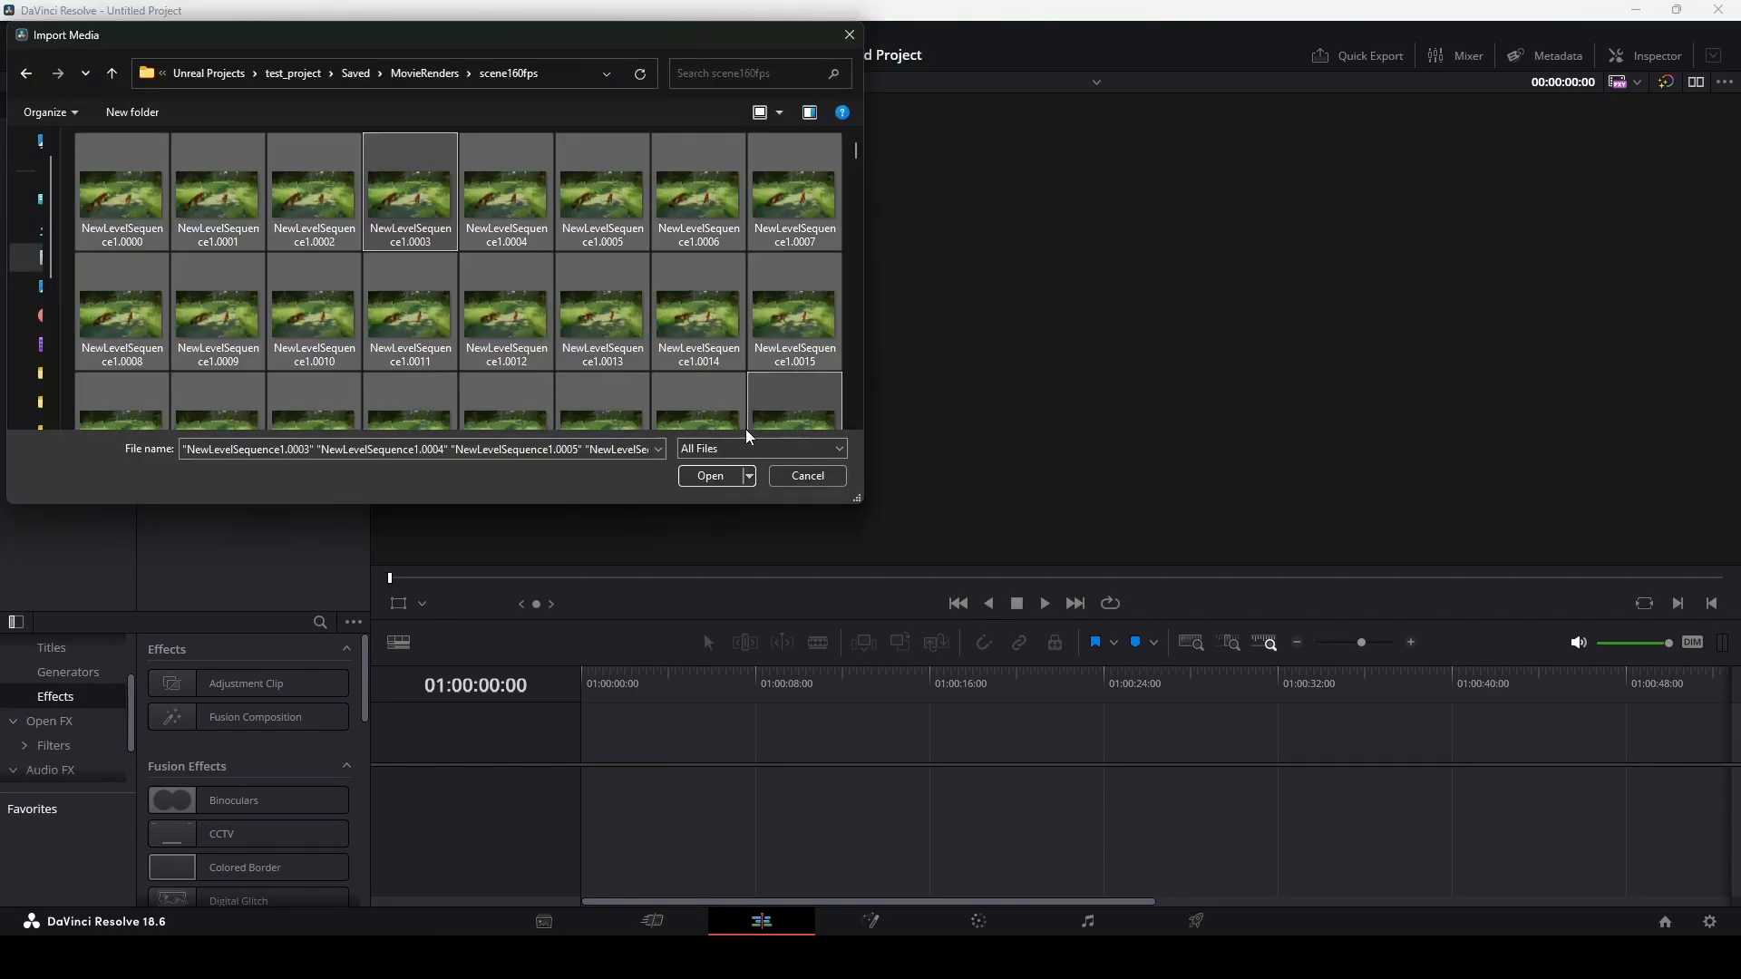
{"action": "left_click", "coordinate": [710, 475]}
- Set the imported clip's video frame rate to 60, place it at the start of the Video 1 track and play it back
{"action": "right_click", "coordinate": [201, 163]}
{"action": "left_click", "coordinate": [370, 347]}
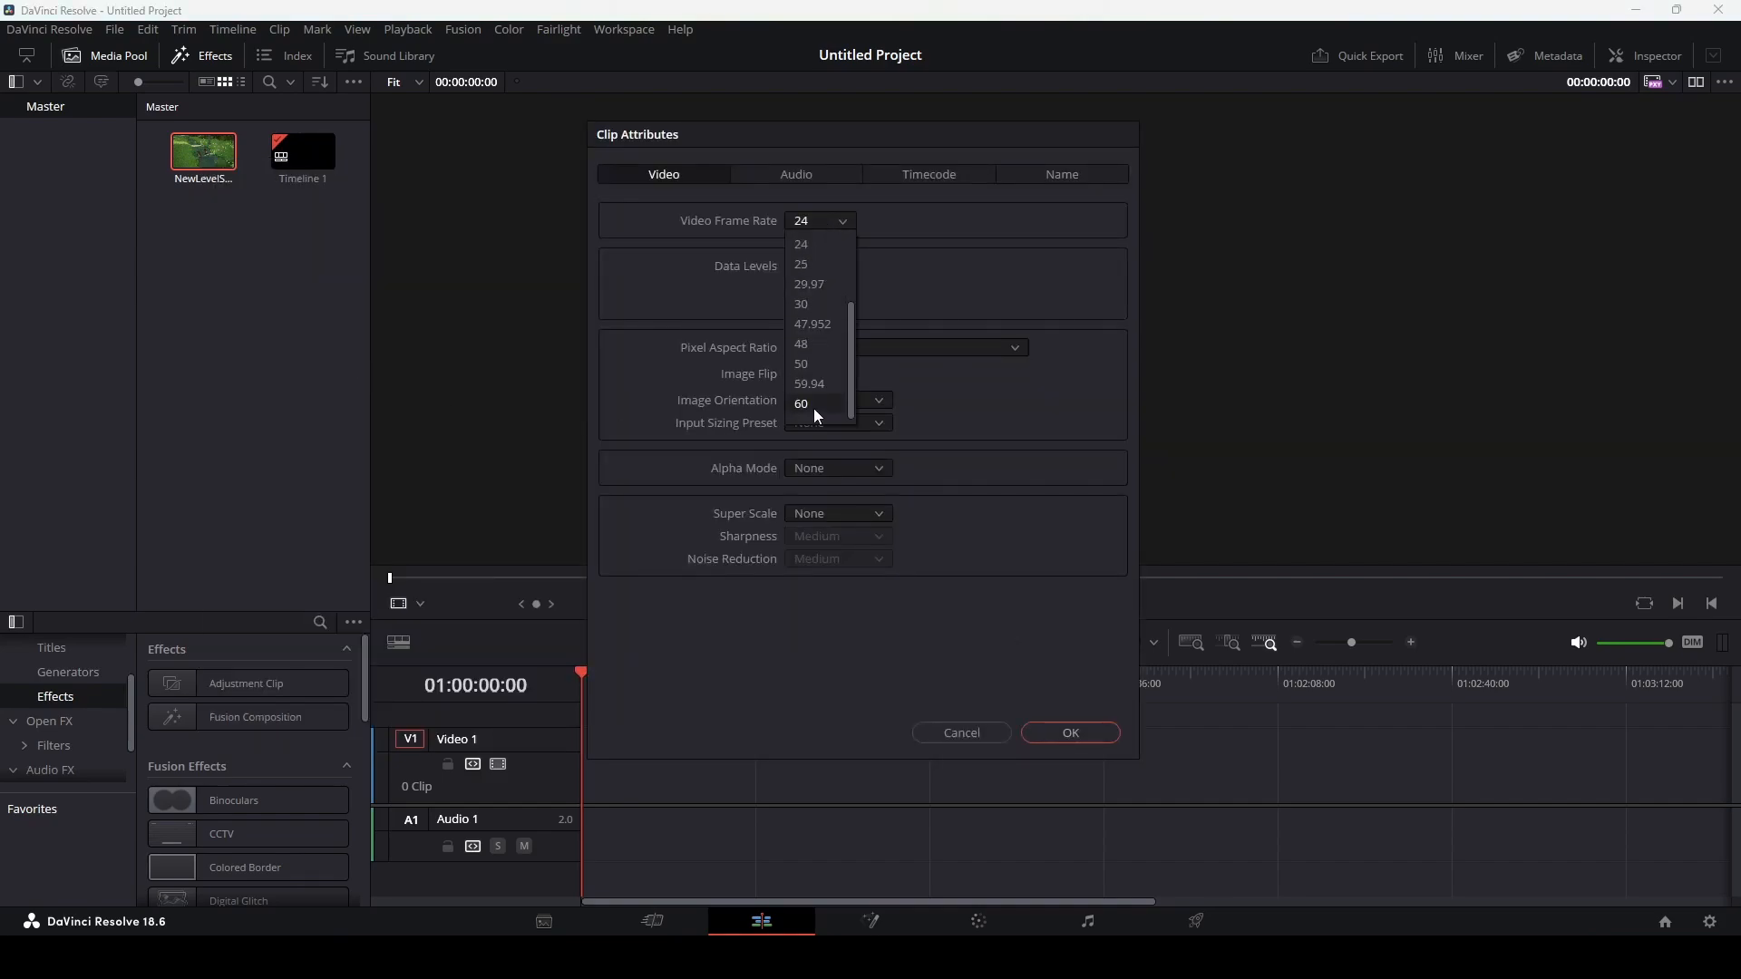
{"action": "left_click", "coordinate": [1071, 732]}
{"action": "left_click_drag", "start_coordinate": [203, 152], "coordinate": [596, 766]}
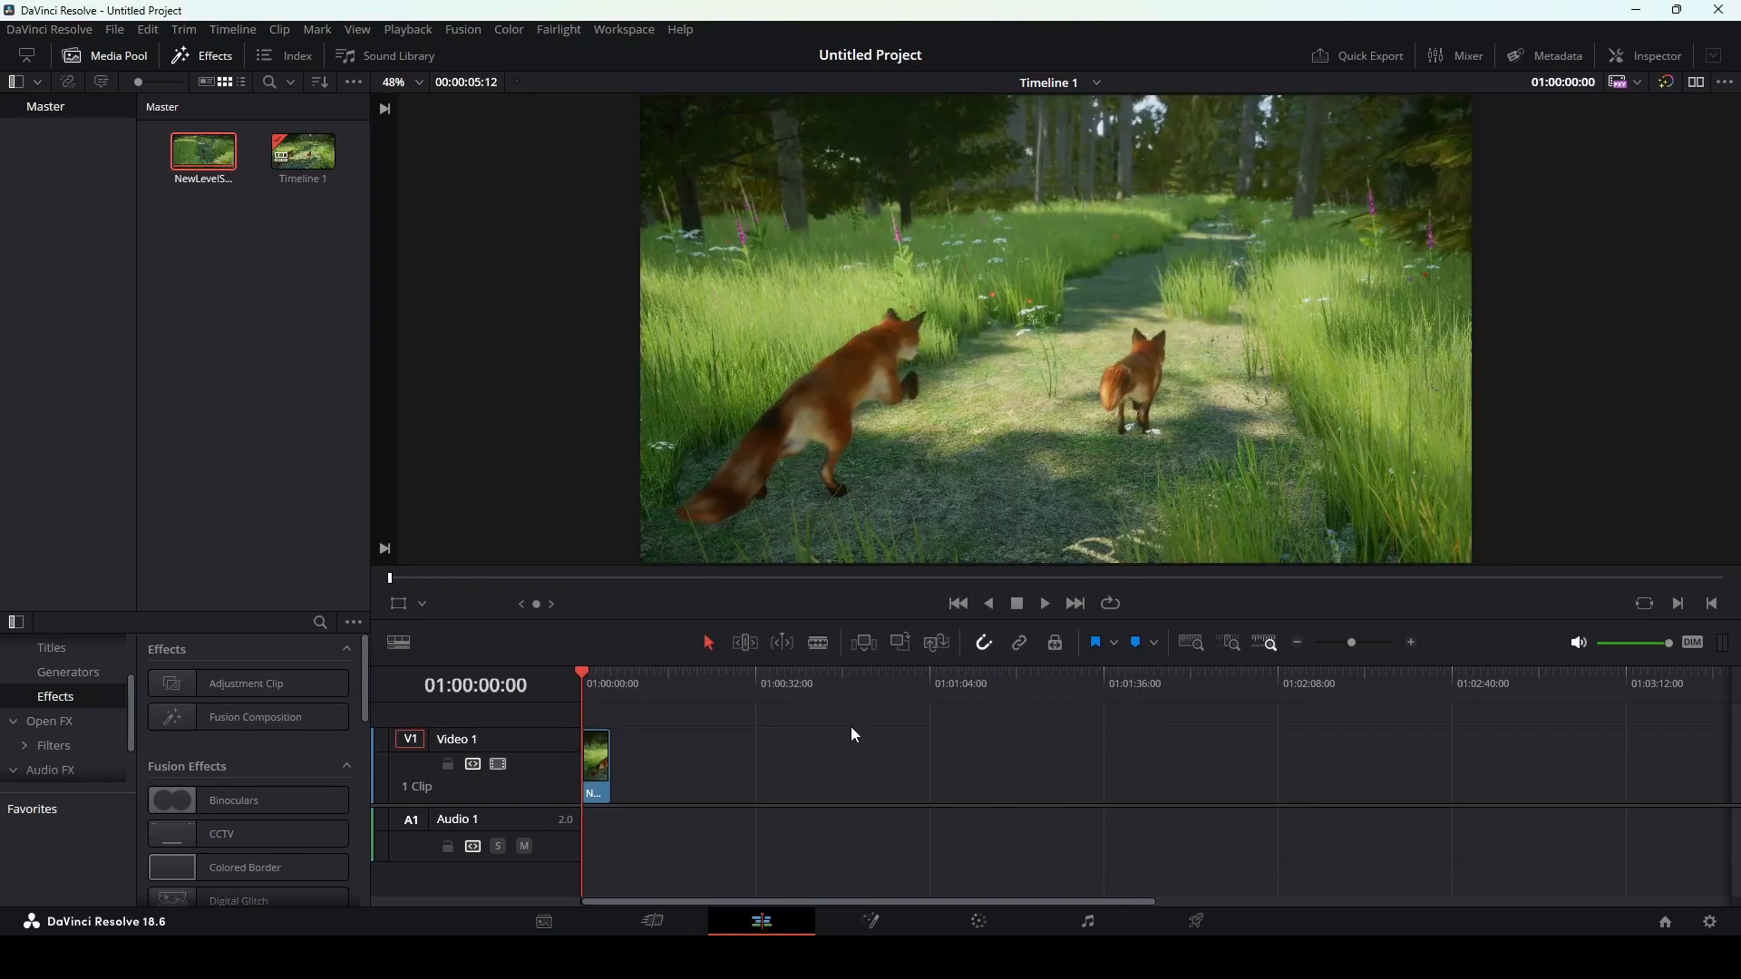
{"action": "left_click", "coordinate": [1048, 604]}
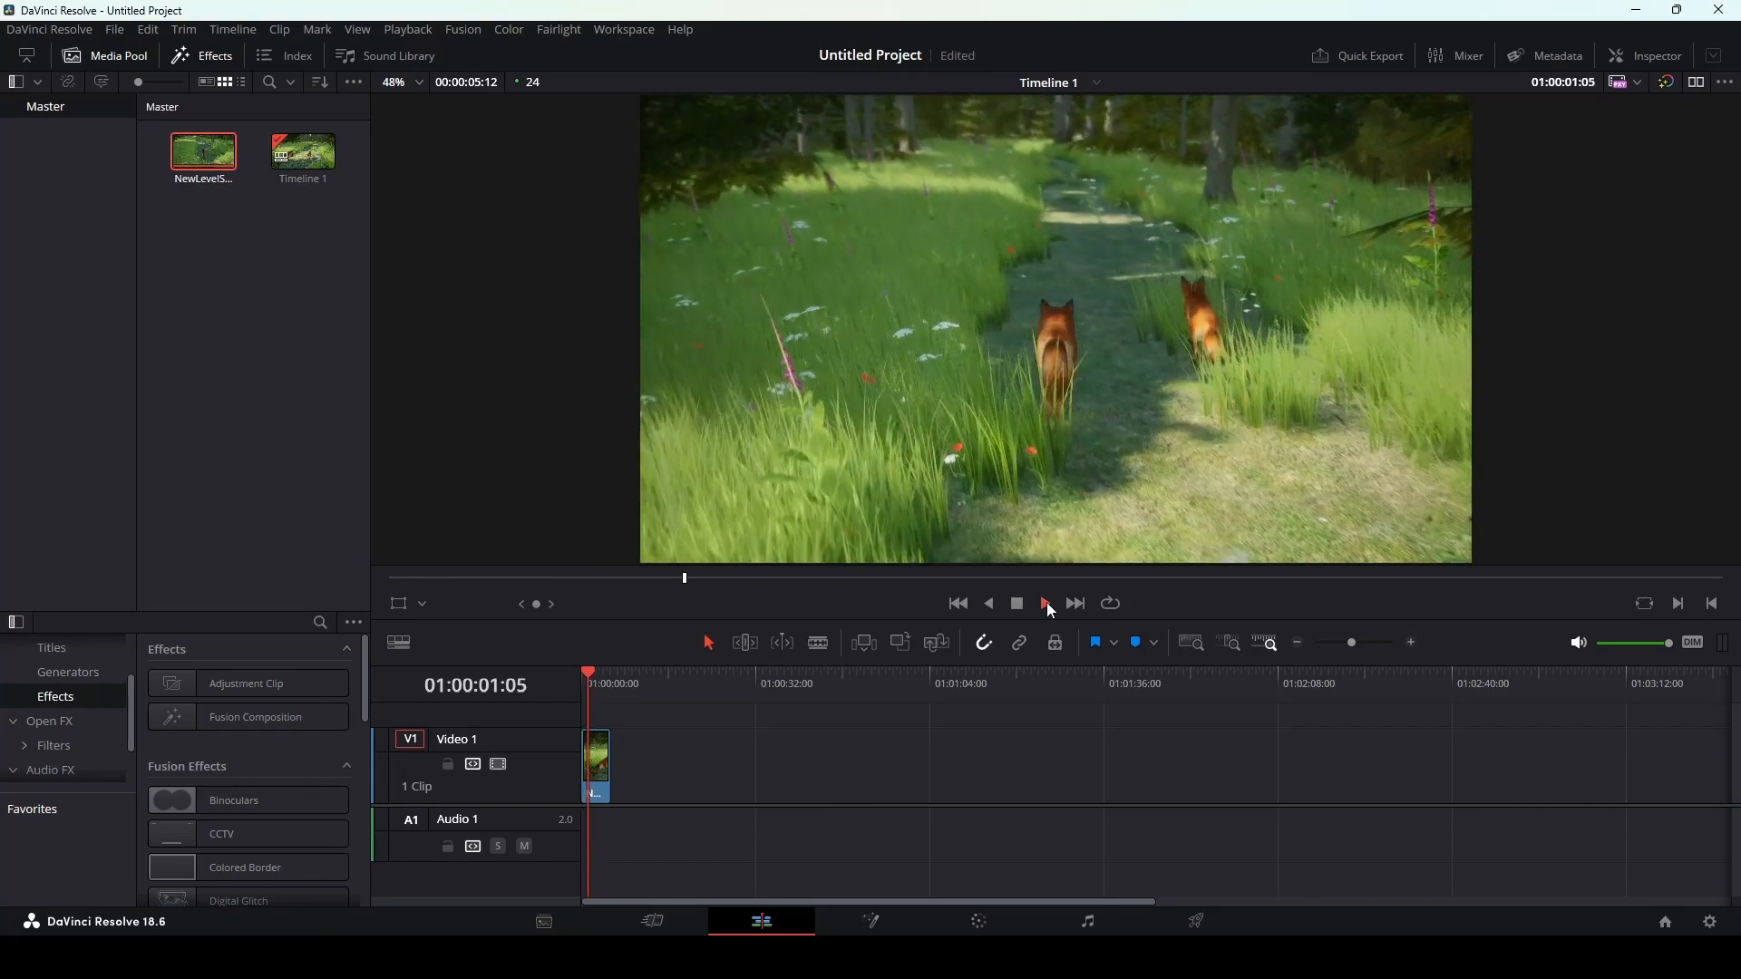